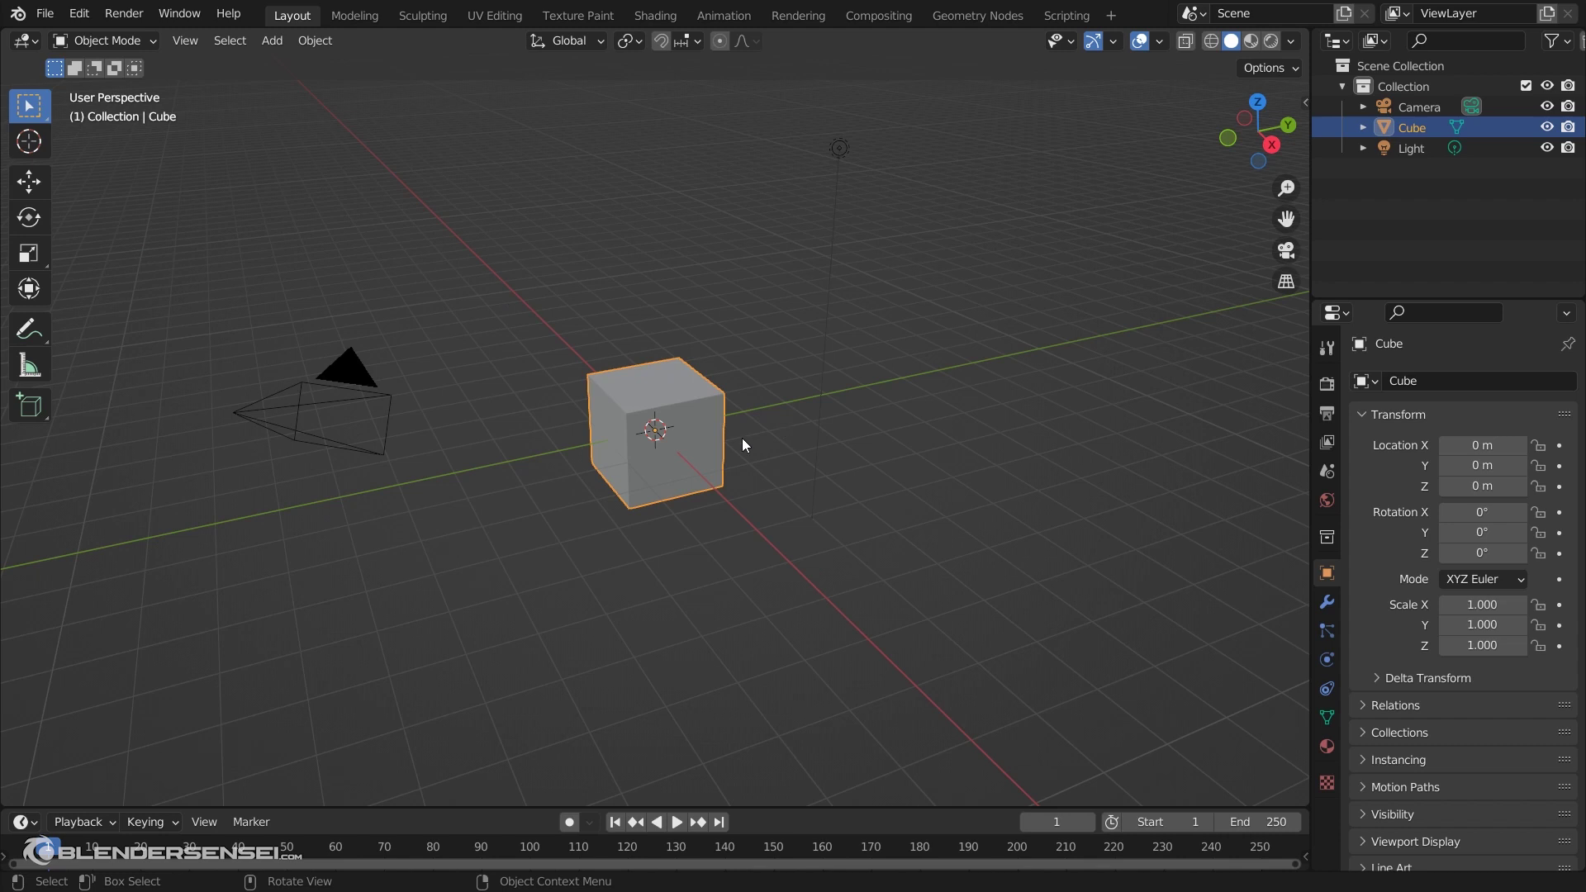
Enable the Add Curve: Assign Shape Keys add-on in the preferences and return to the 3D viewport
click(79, 14)
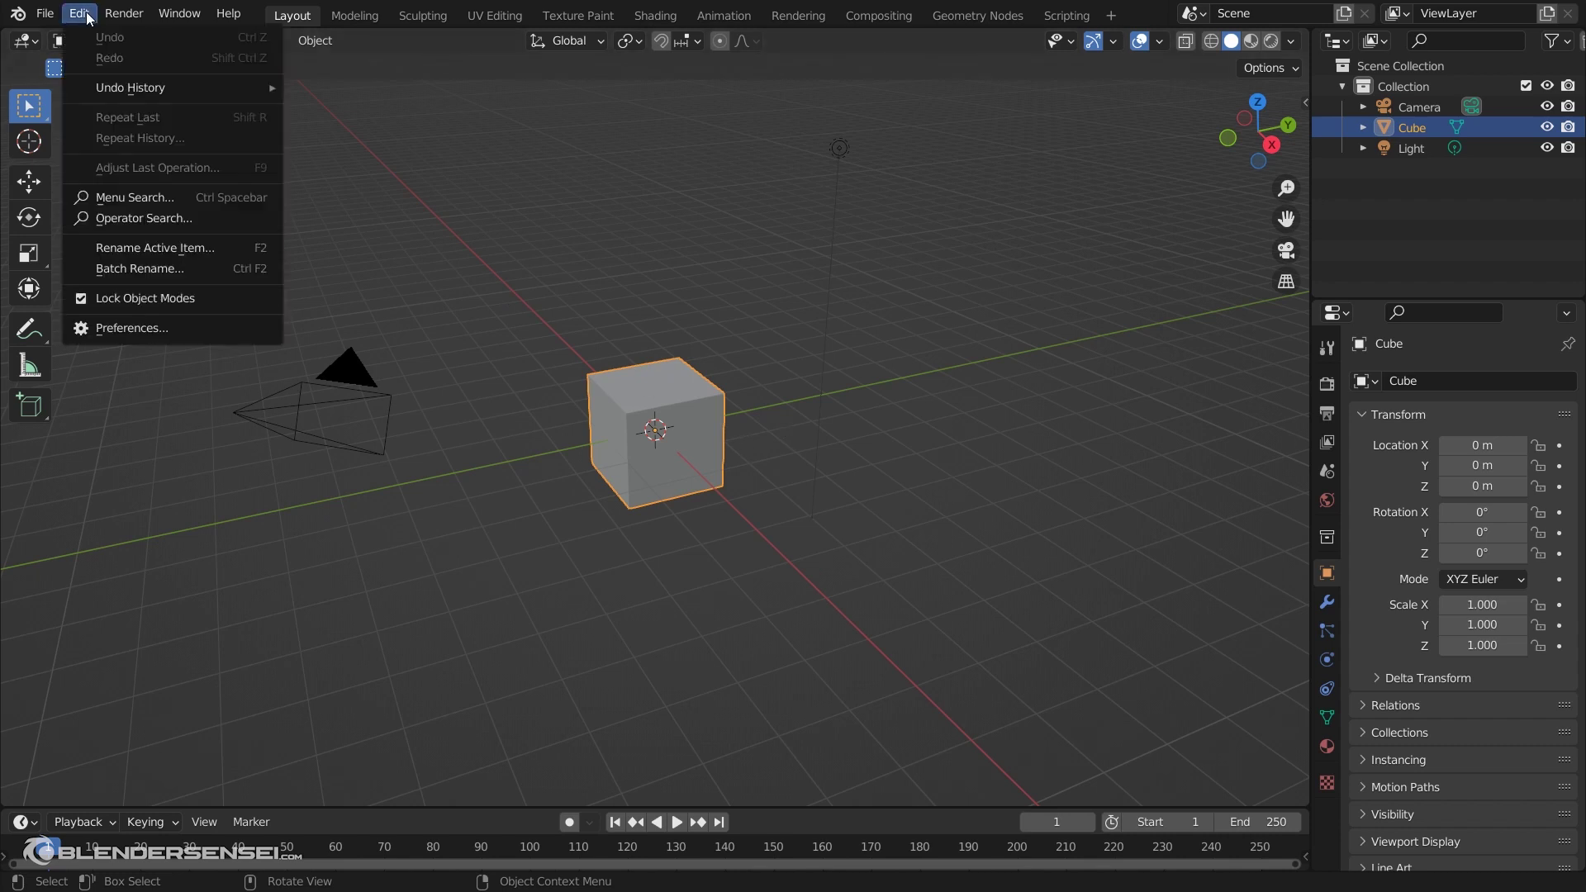
click(193, 335)
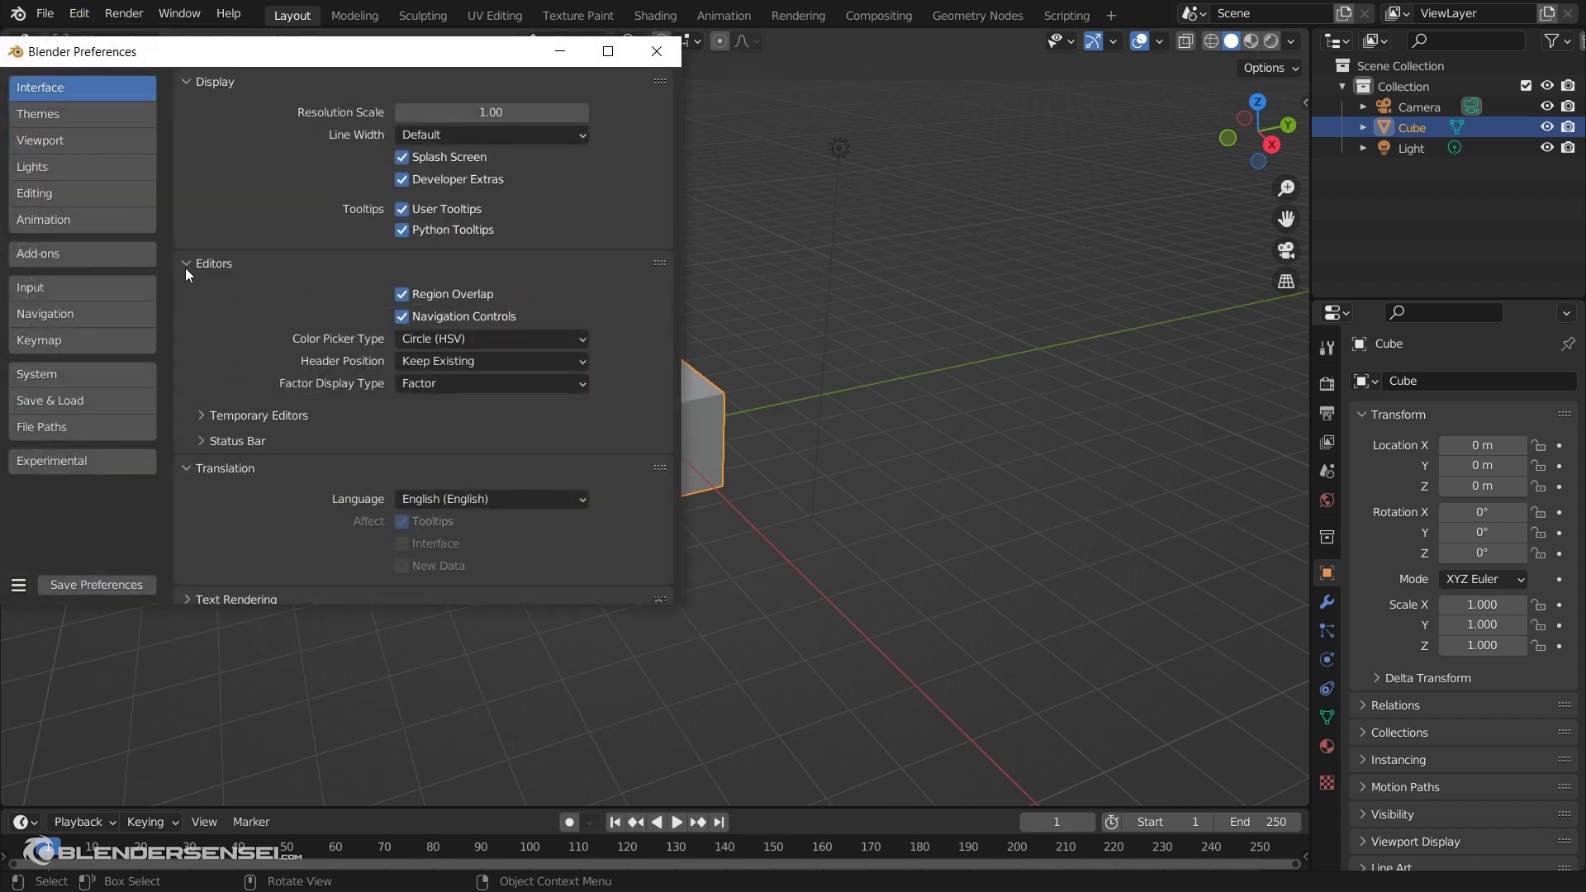
click(141, 266)
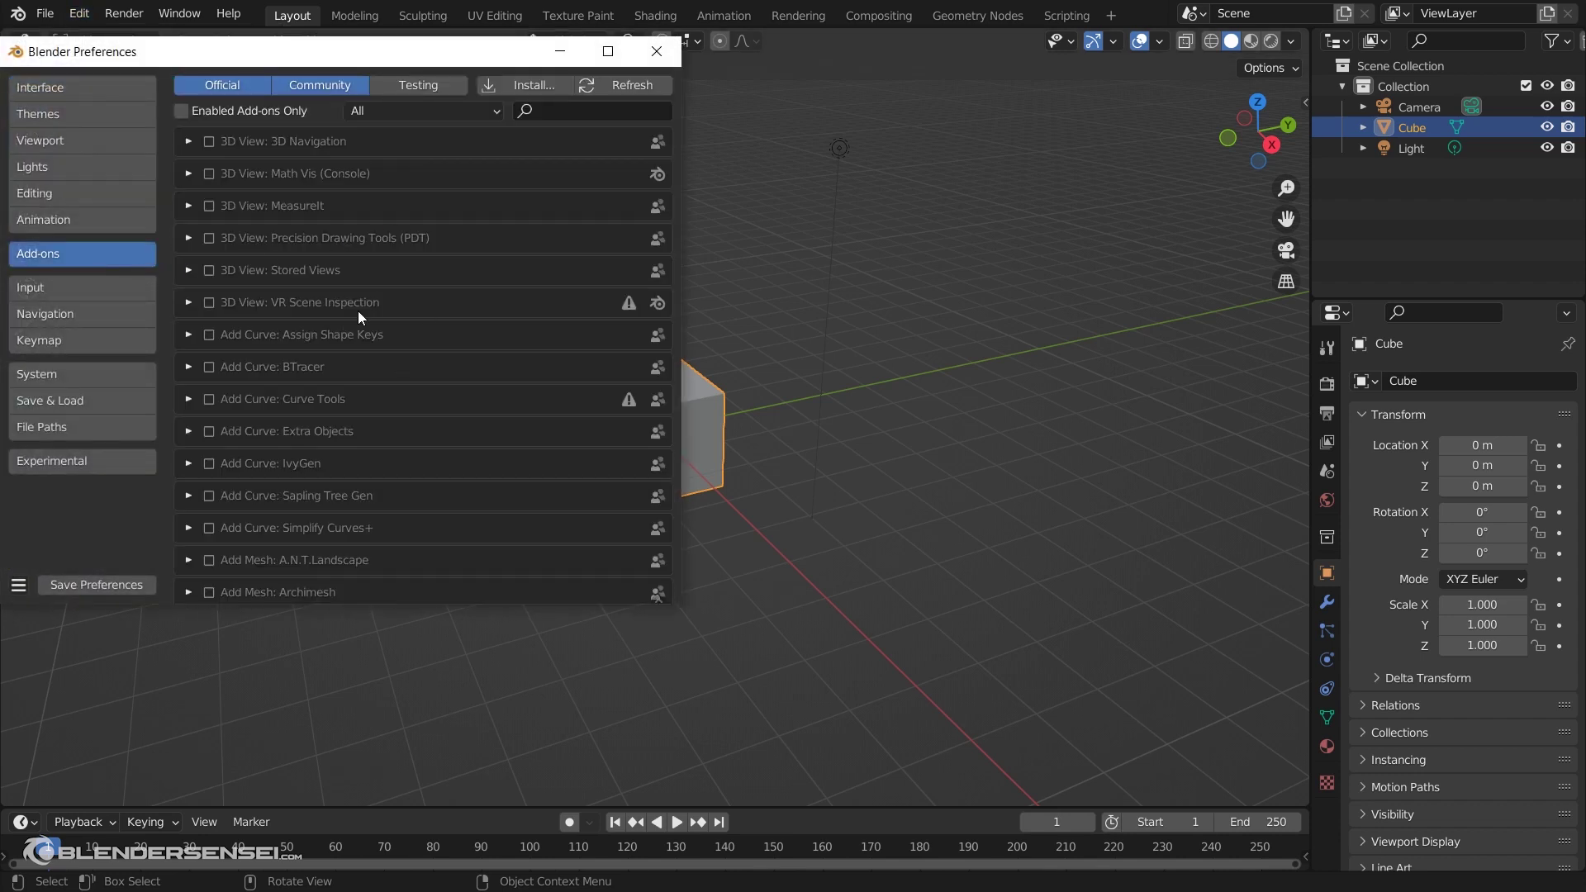
click(209, 335)
click(696, 428)
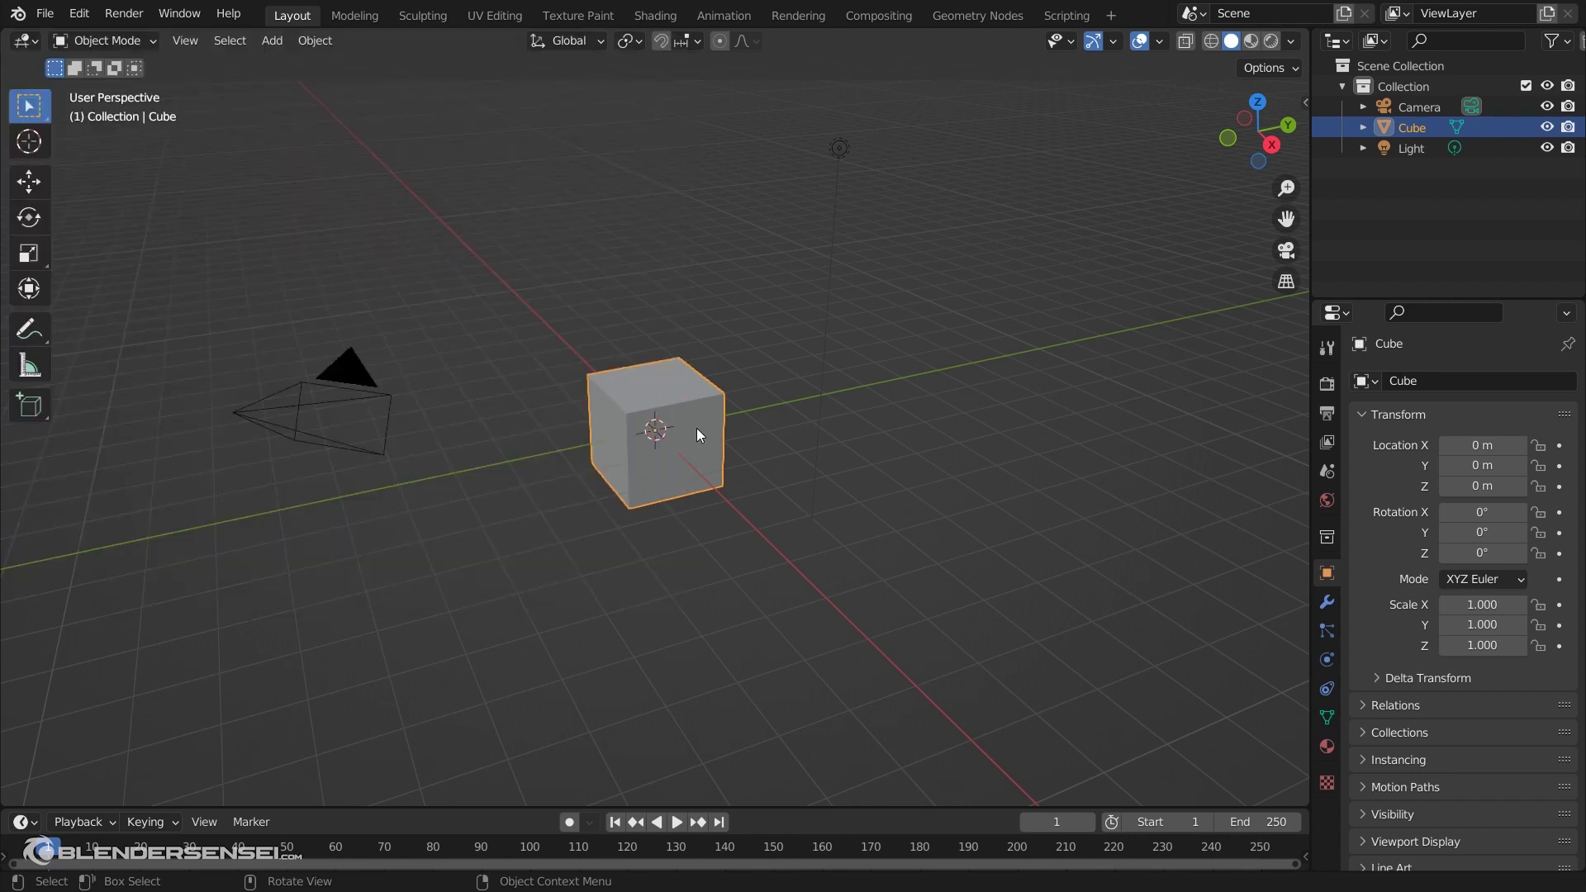
Show the add-on's Curve Shape Keys options in the viewport sidebar
key(n)
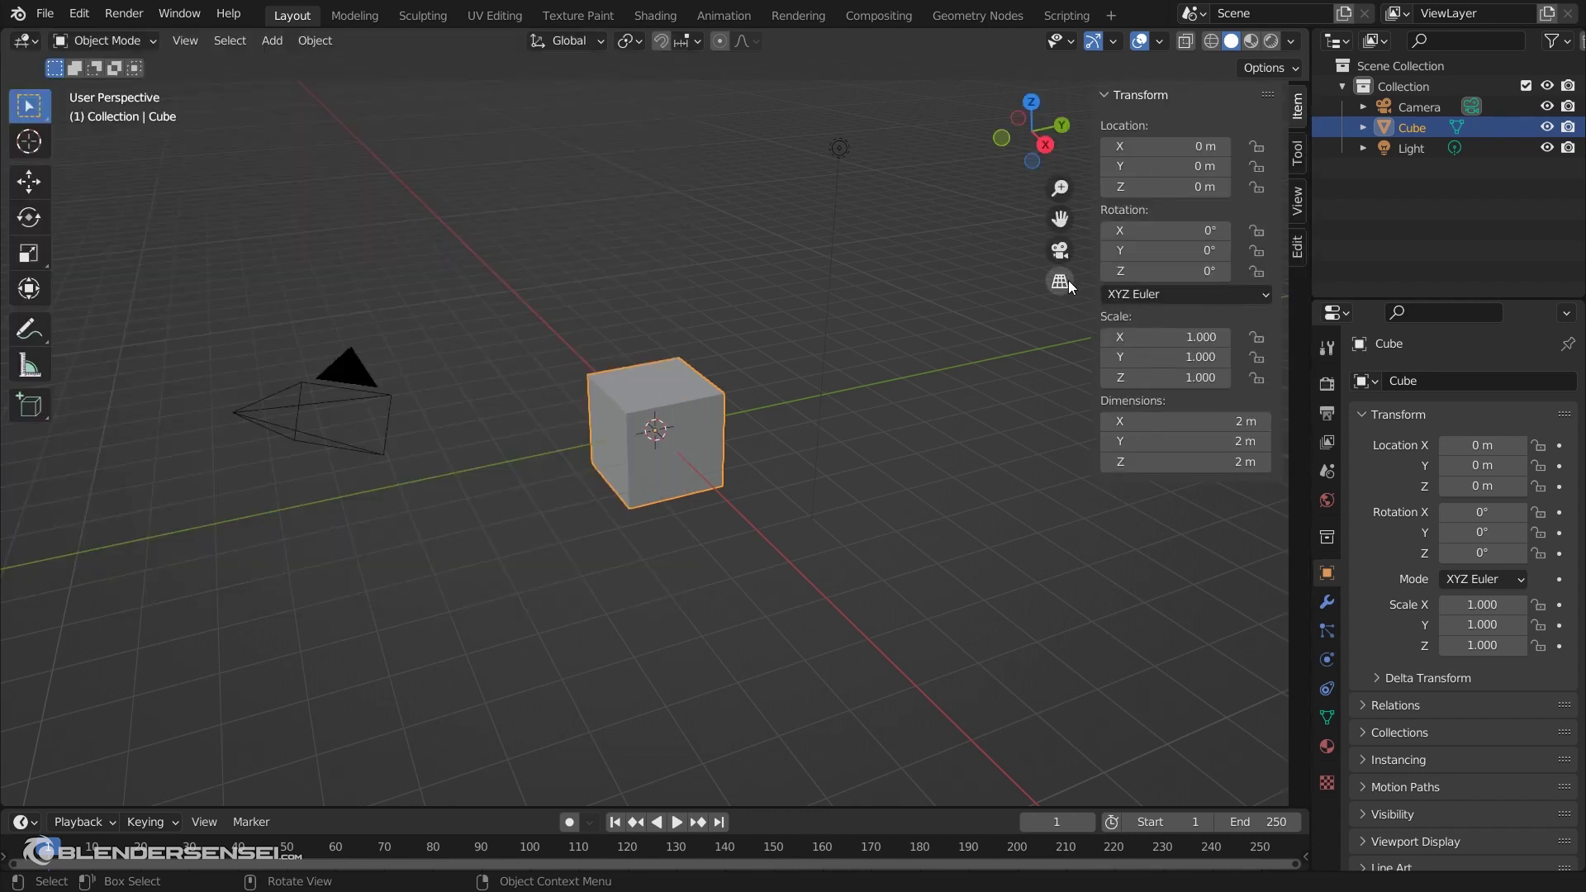
click(1298, 248)
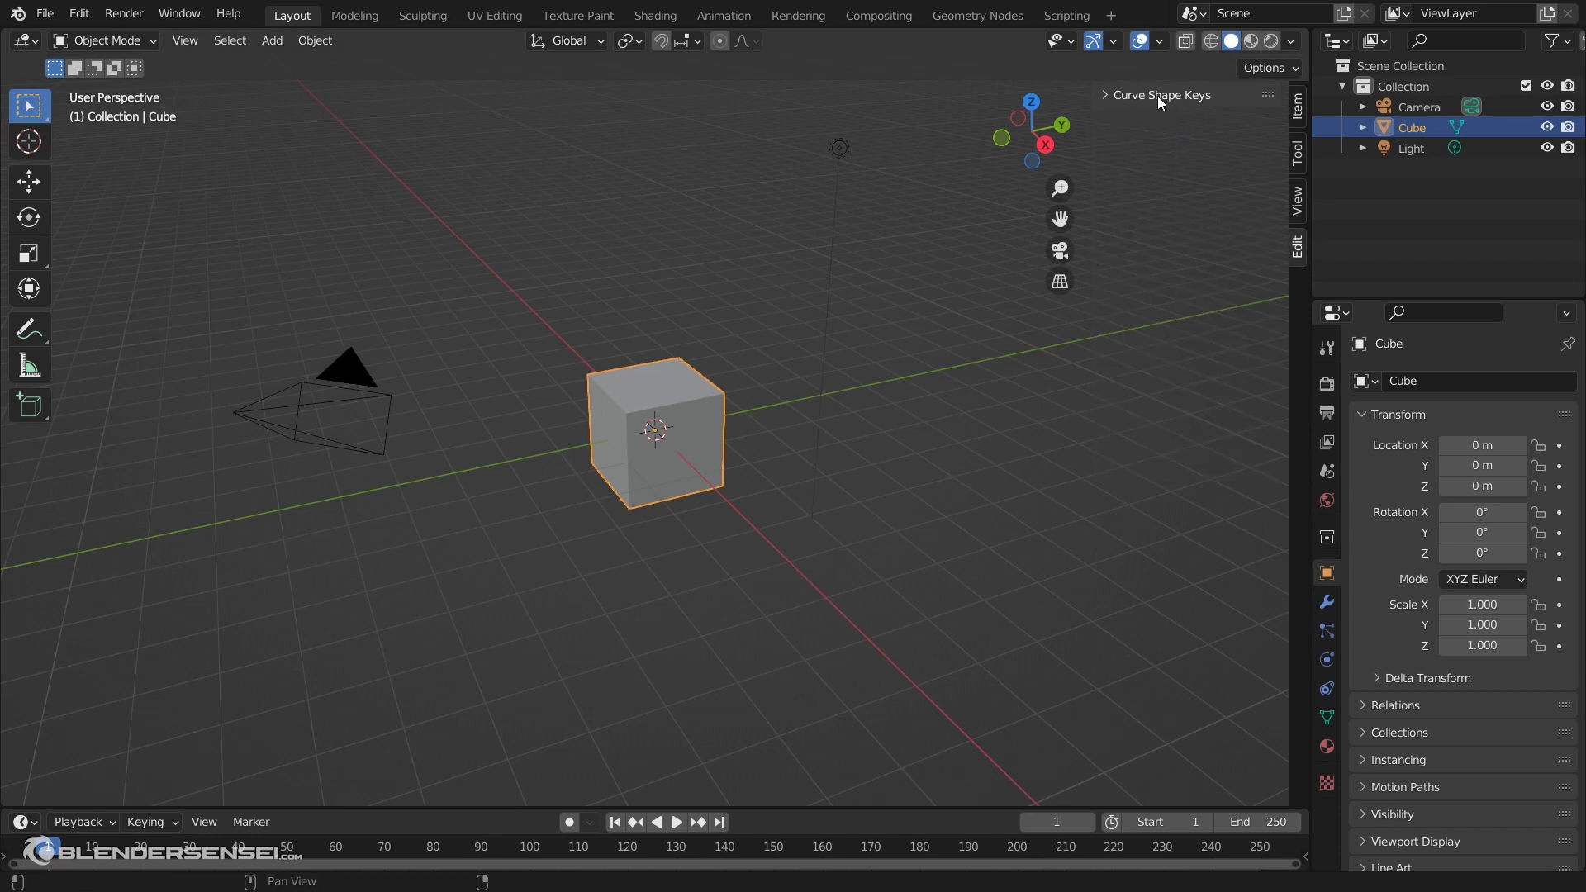
click(1108, 95)
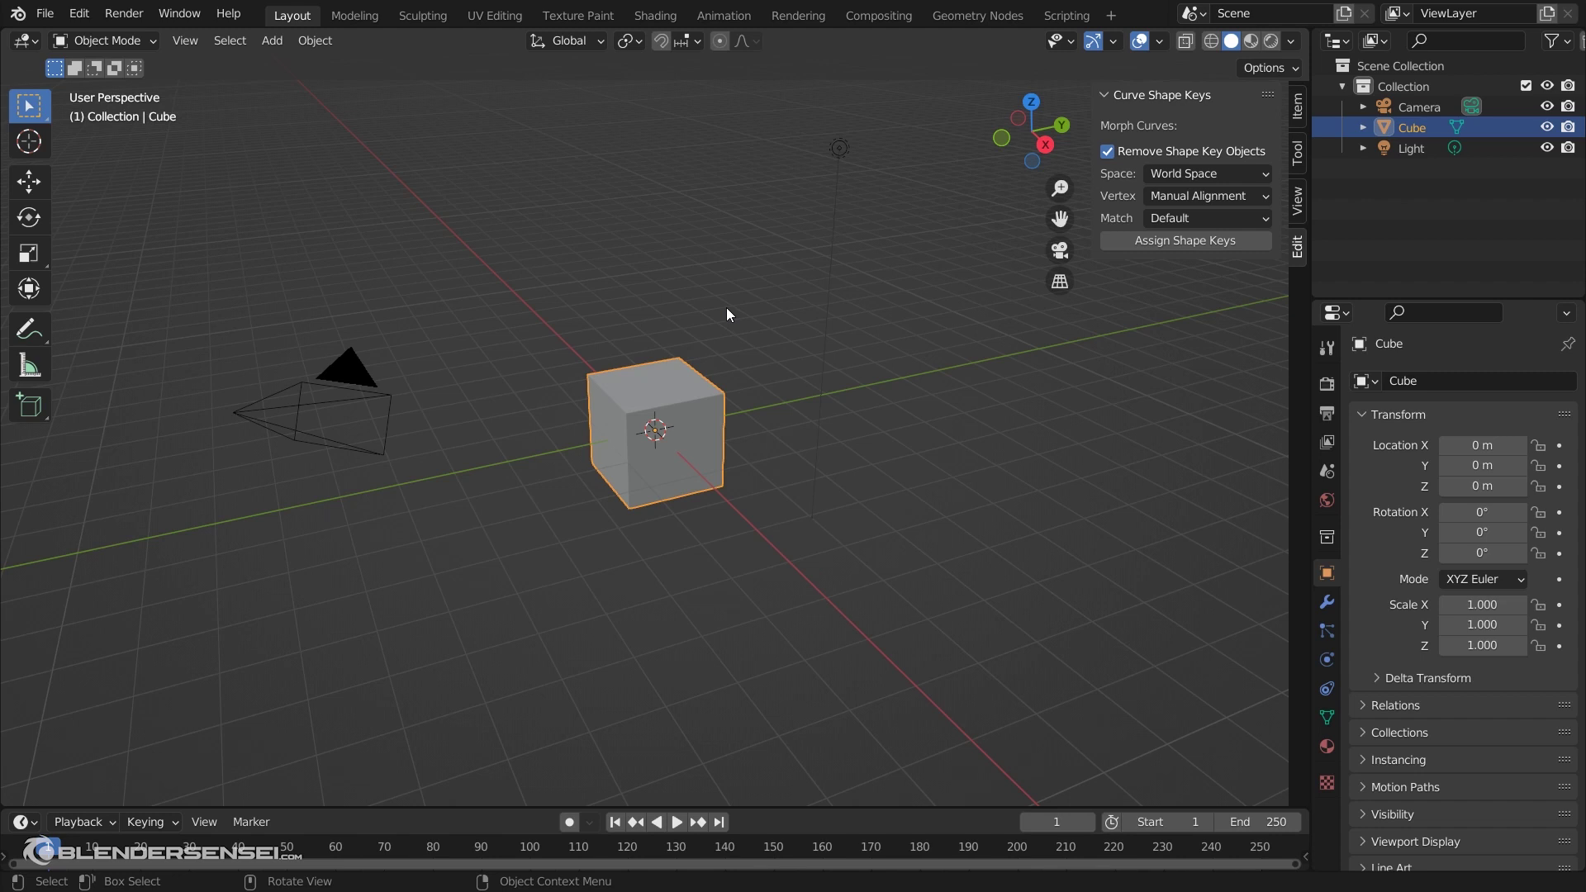
Delete all the default objects from the scene
key(a)
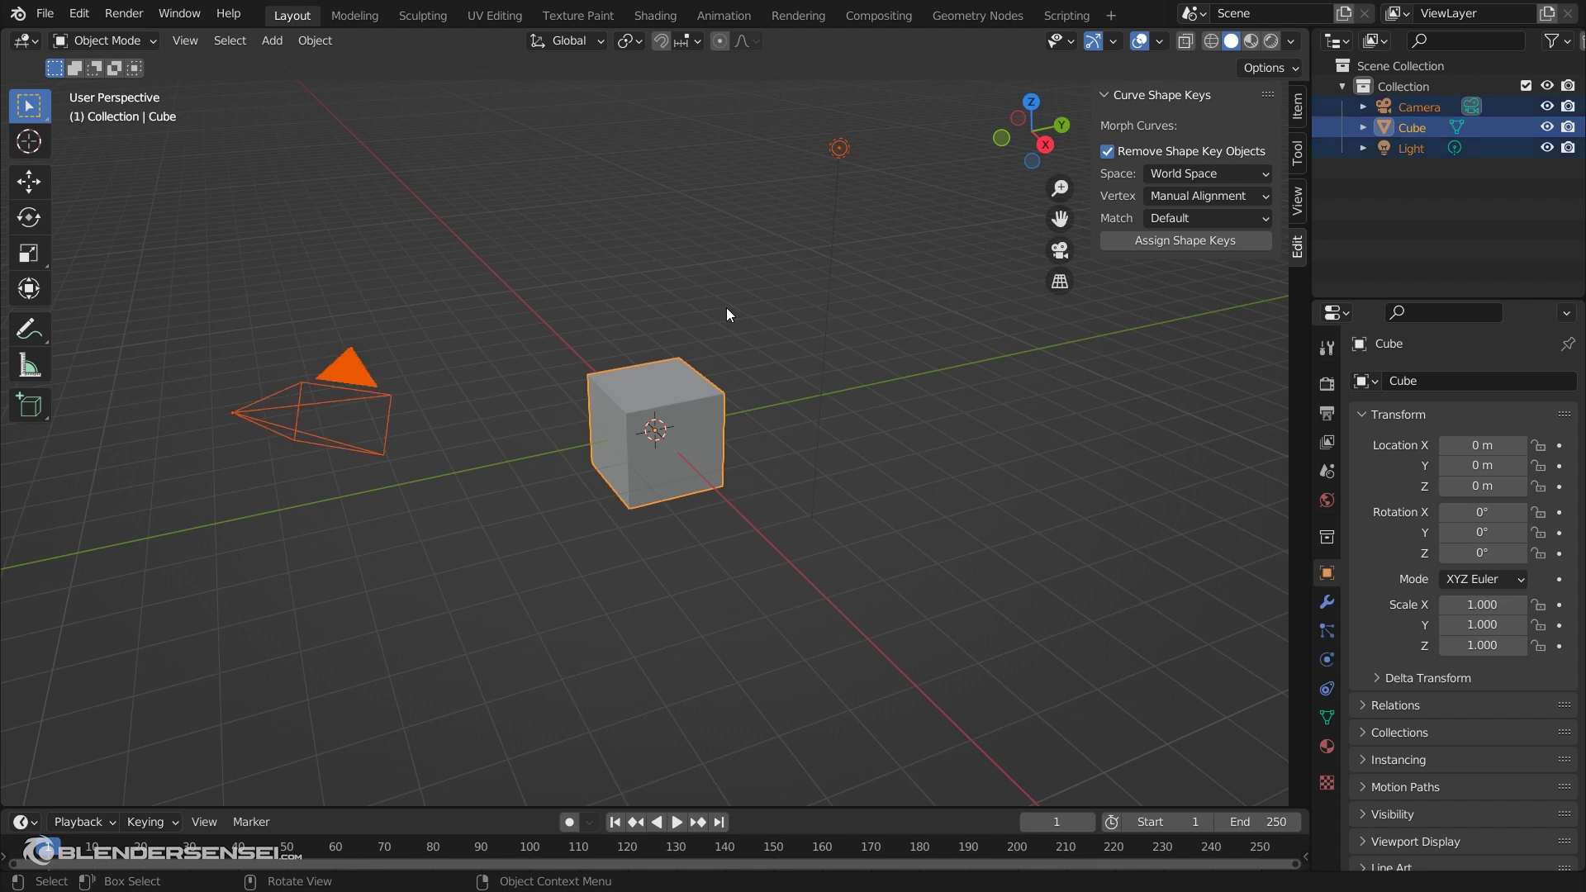
key(x)
click(729, 306)
Add a Bezier curve to the empty scene
key(shift+a)
mouse_move(729, 322)
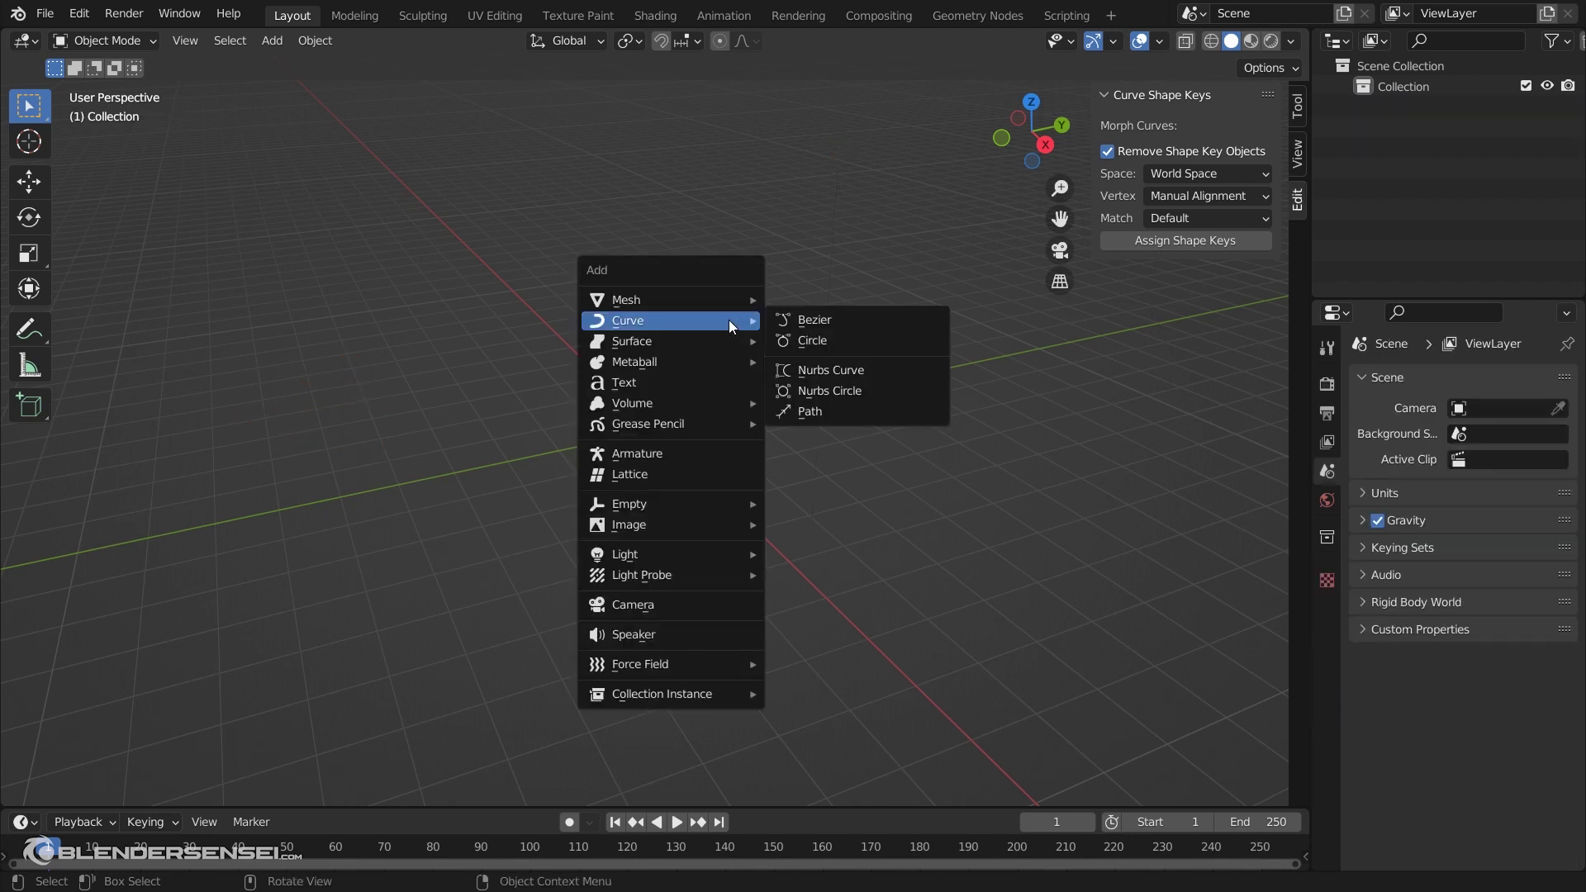
click(830, 320)
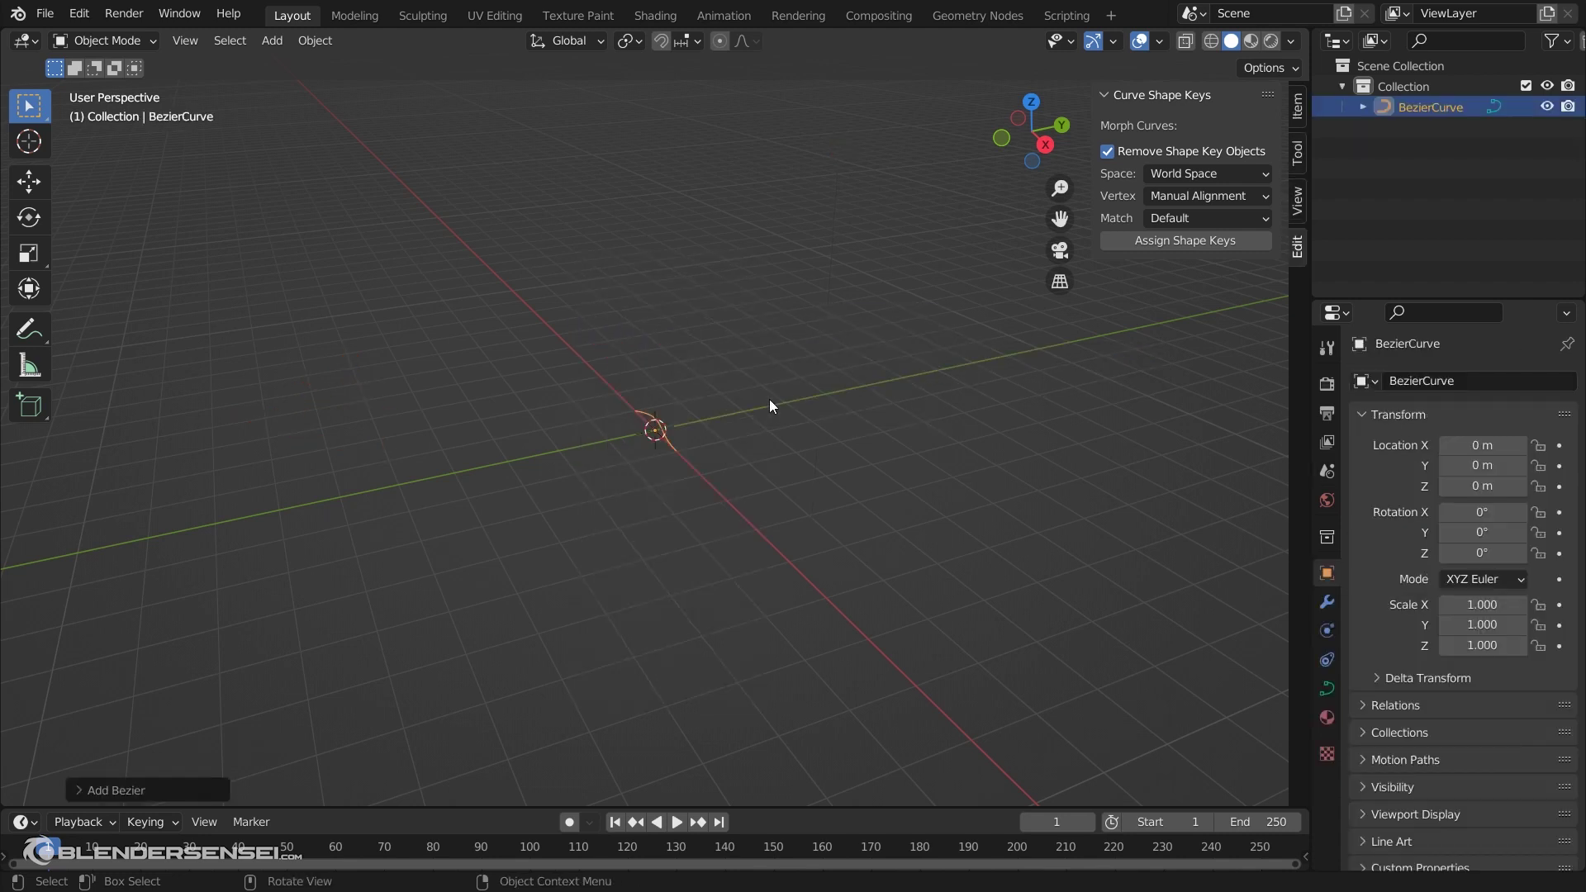
Extend the Bezier curve in Edit Mode by extruding three more points from its end along the X axis, forming a wave
middle_drag(686, 427, 796, 526)
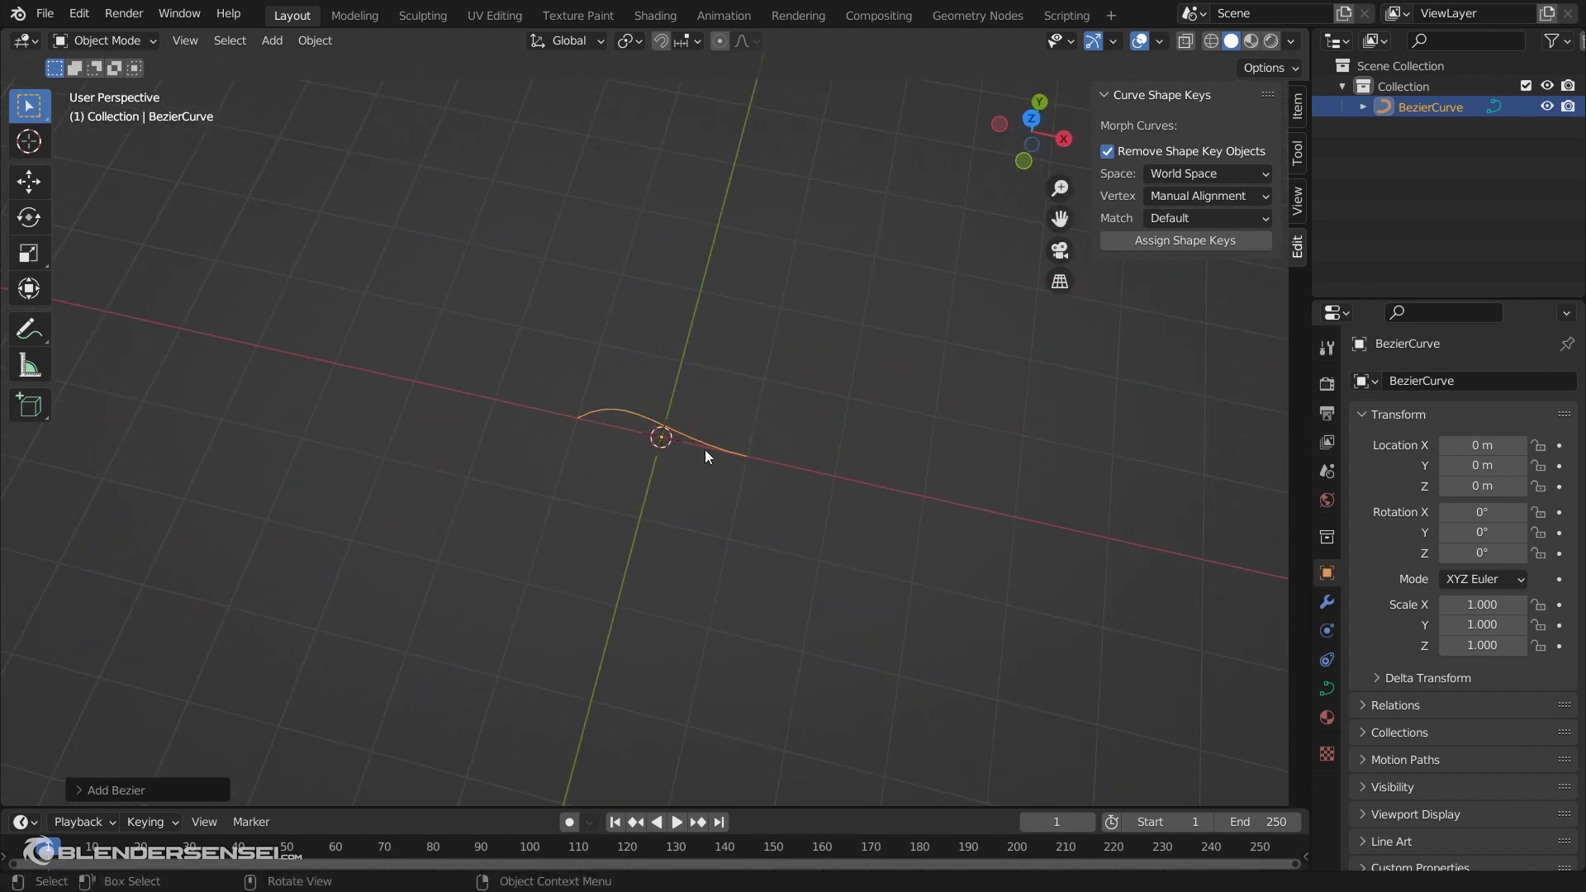
key(Tab)
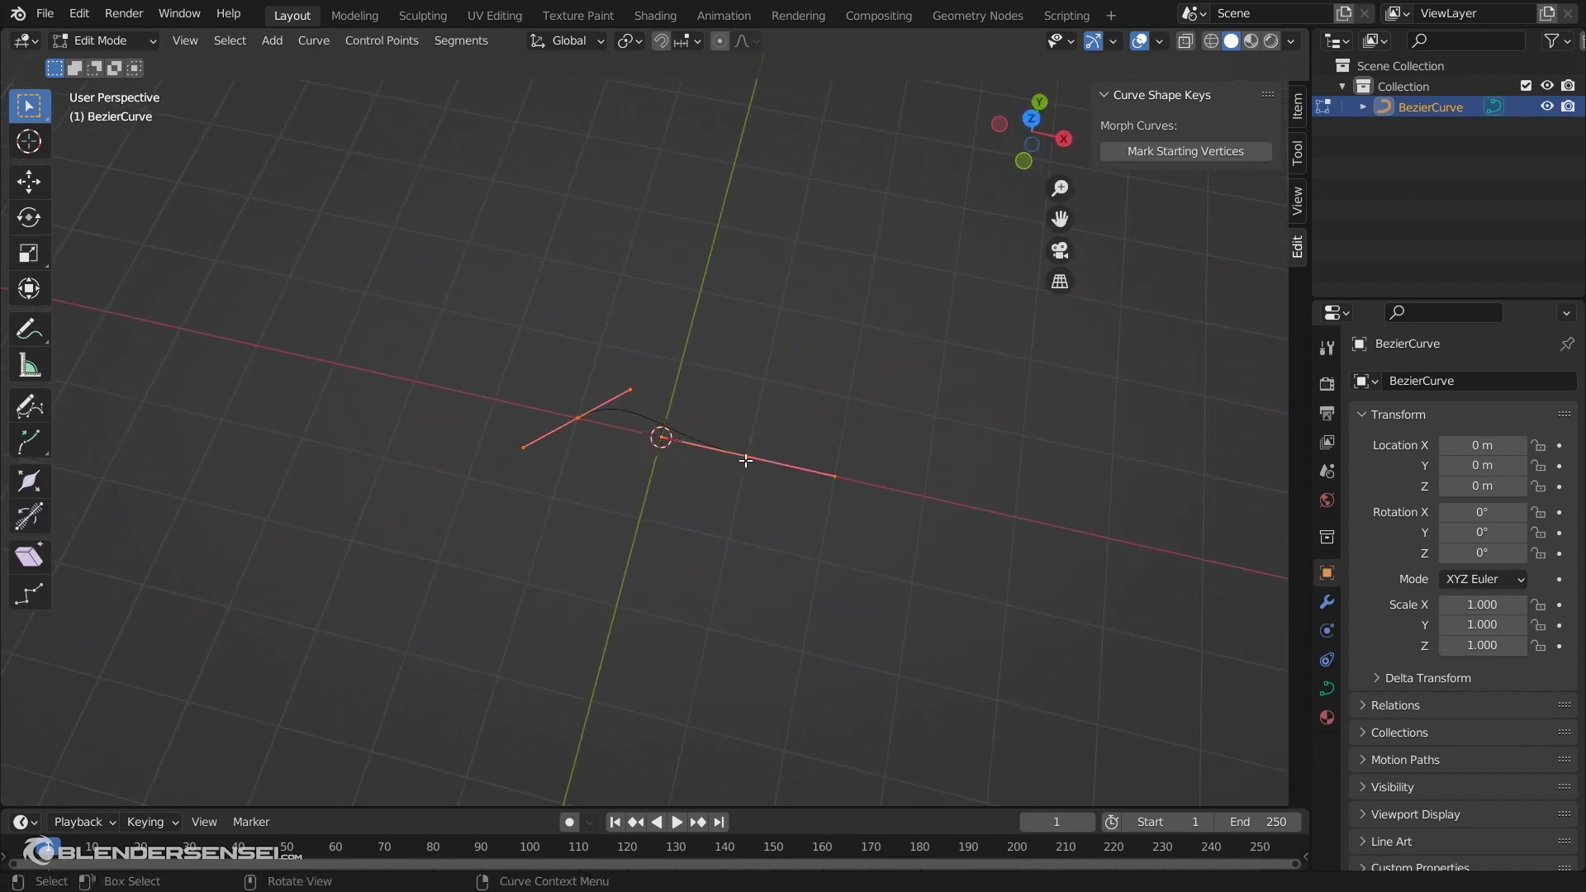
click(745, 459)
click(577, 419)
click(748, 455)
key(e)
click(950, 446)
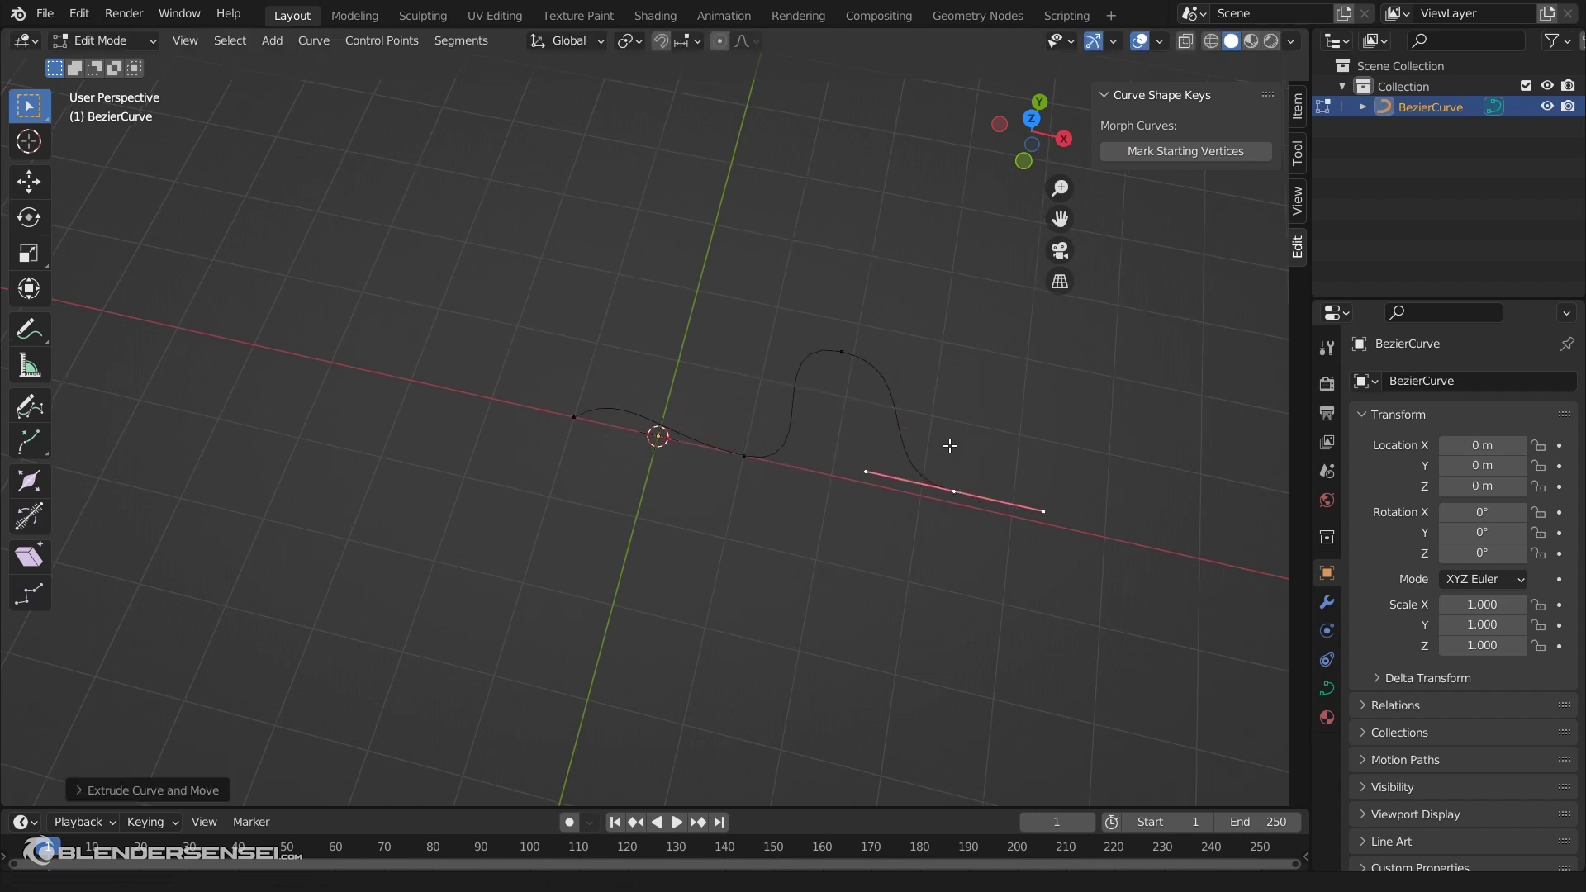
shift+middle_drag(949, 446, 716, 434)
key(e)
click(834, 323)
Switch to the Tweak tool and reshape the curve's final bend by moving the handle of its last point
drag(751, 291, 782, 335)
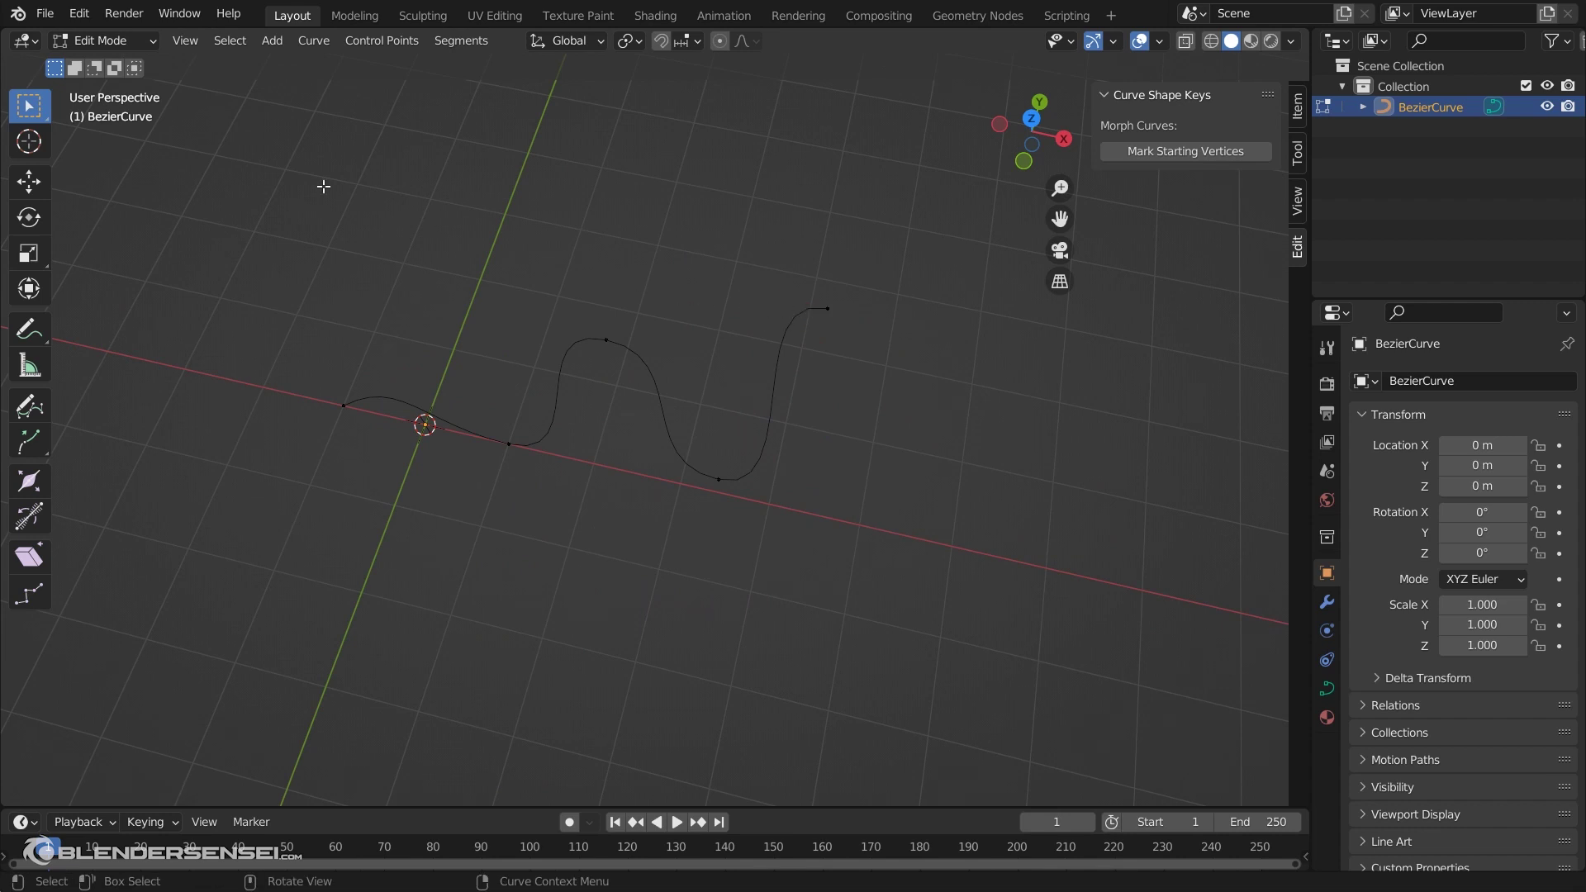
drag(33, 106, 119, 117)
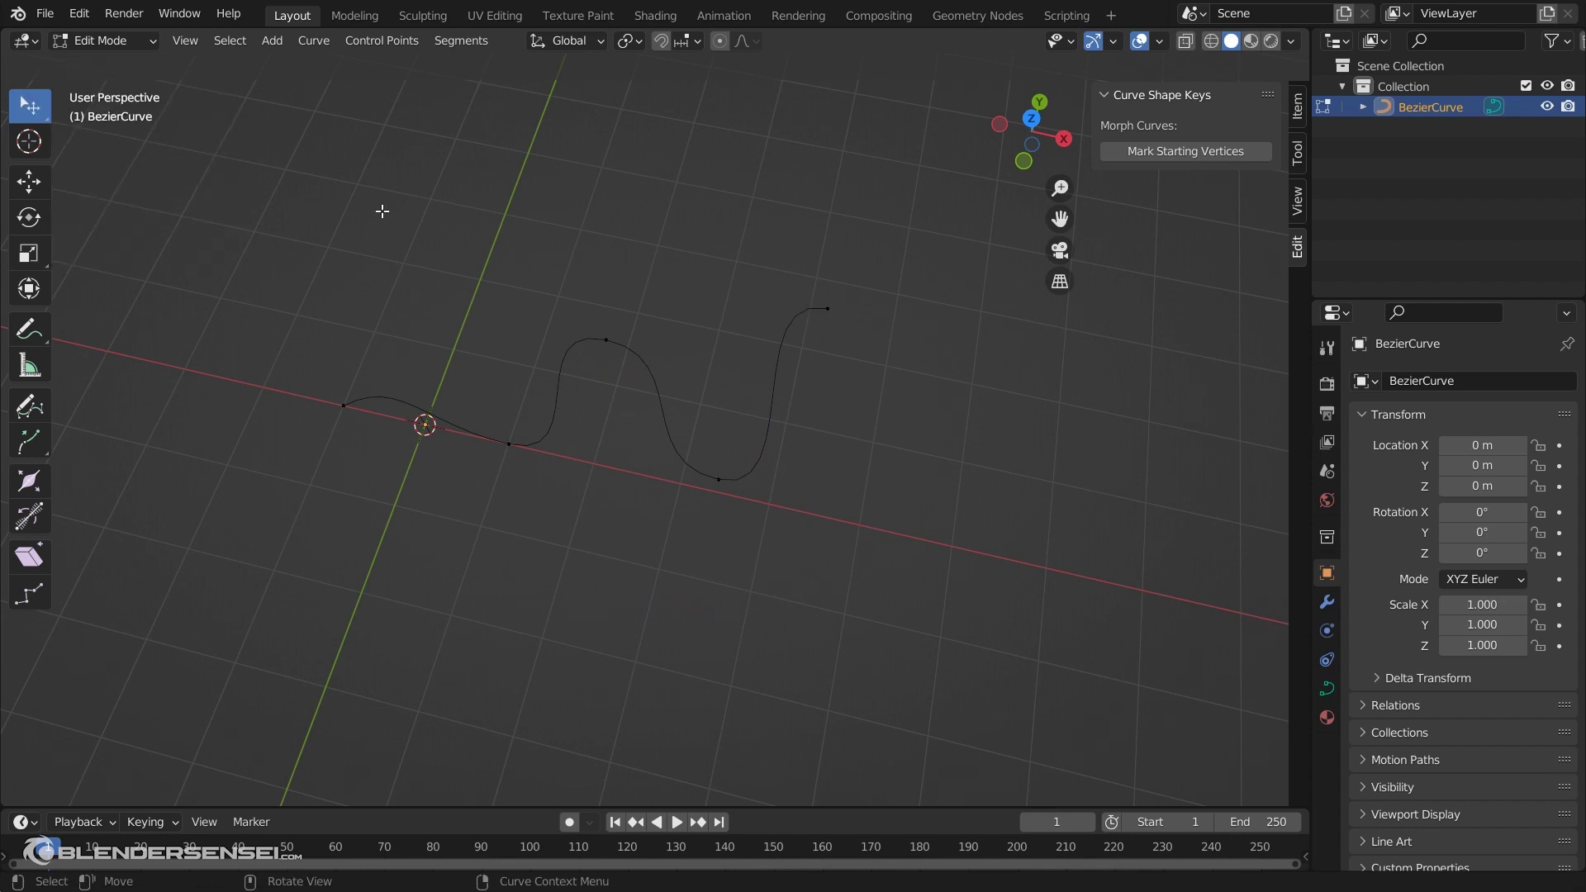
click(828, 308)
drag(755, 294, 799, 360)
click(719, 479)
mouse_move(807, 496)
mouse_down()
mouse_move(734, 540)
mouse_move(807, 446)
mouse_move(919, 428)
mouse_move(805, 494)
mouse_up()
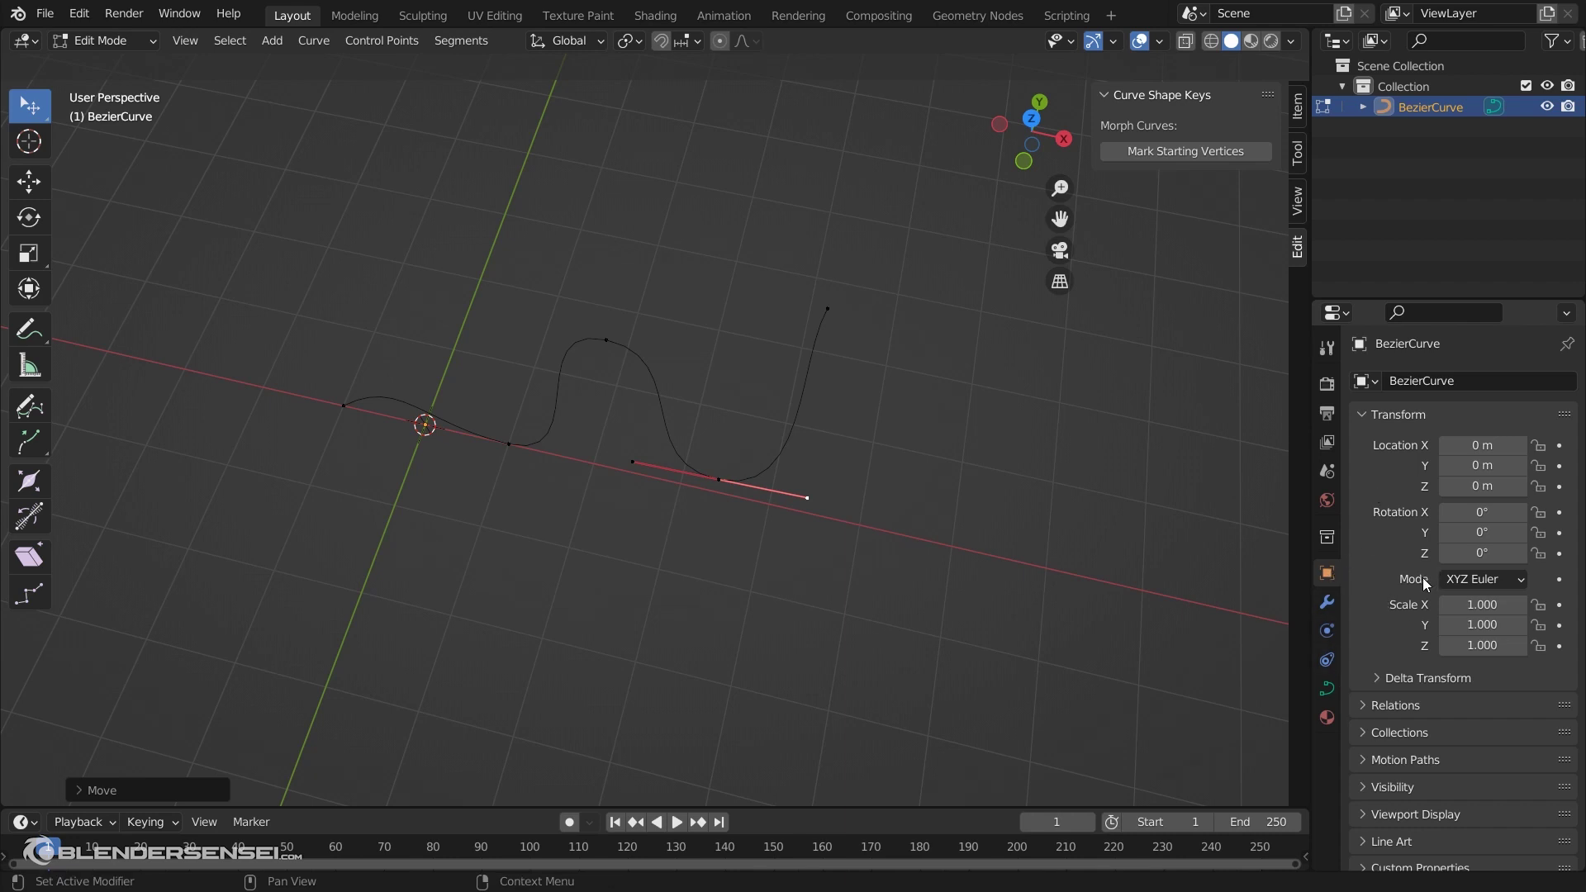
Compare the curve's object properties with its object data properties
click(1332, 689)
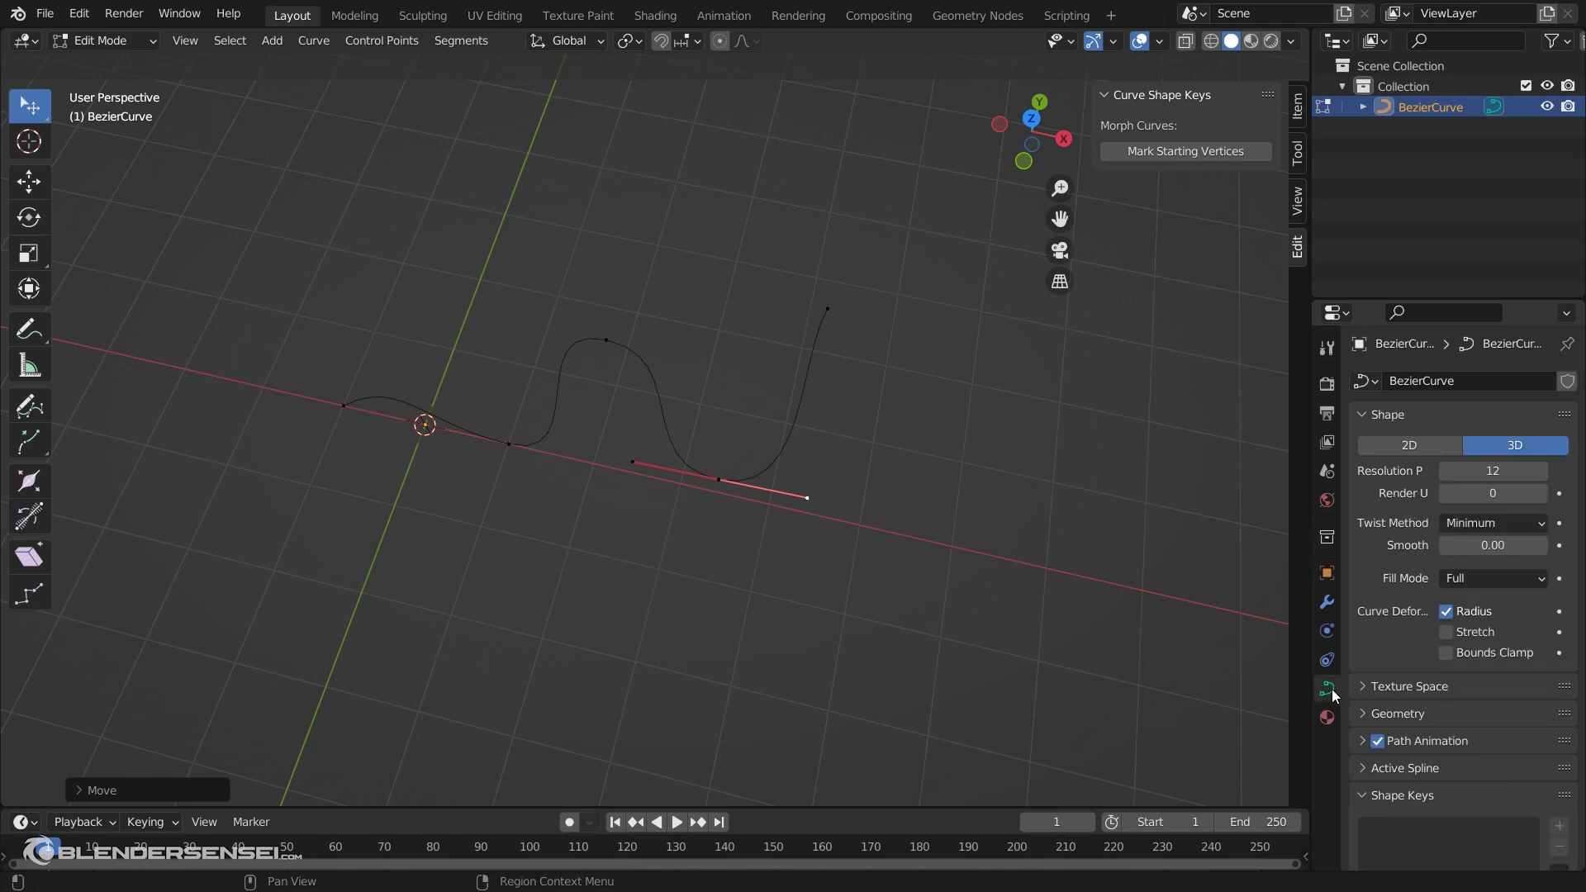
click(1327, 573)
click(1331, 690)
click(1331, 573)
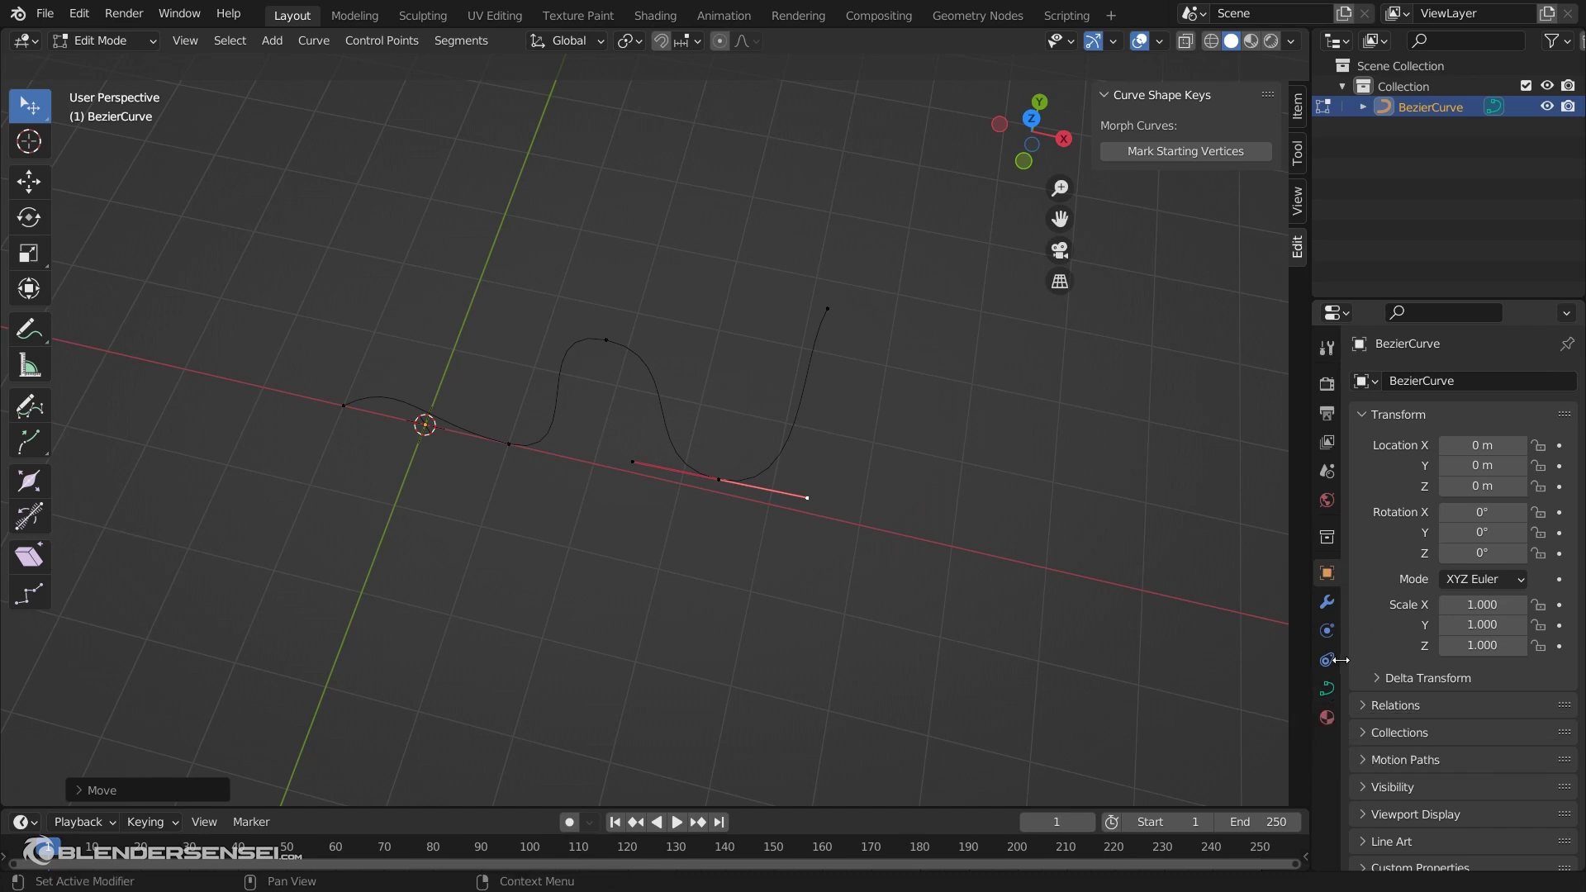
click(1329, 687)
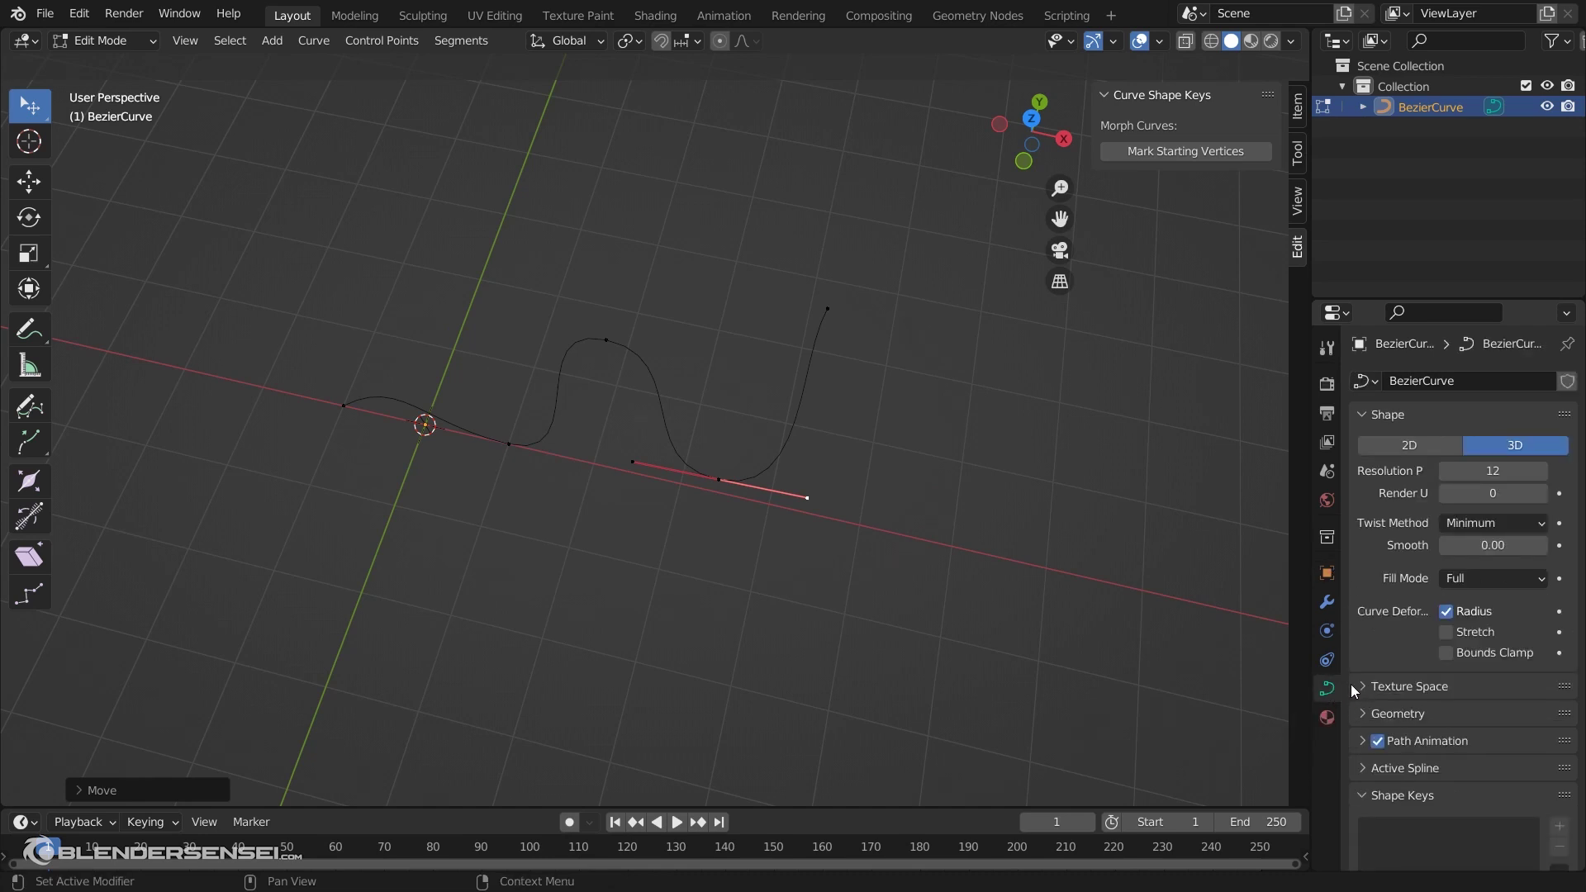
click(1329, 572)
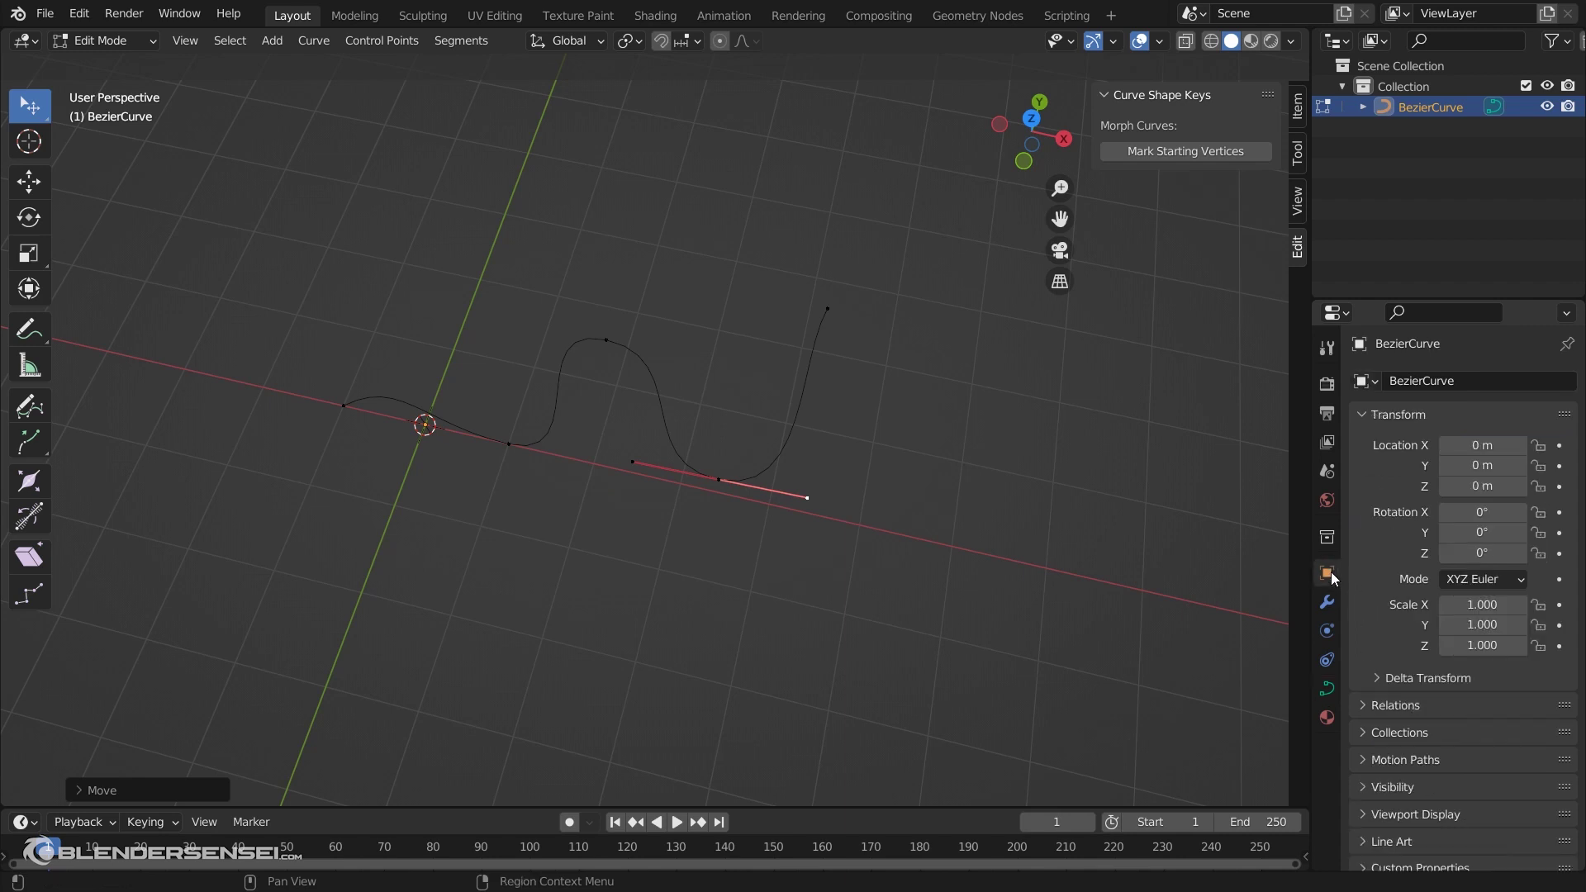
Collapse the Shape section in the object data properties and reorder the sections as Shape Keys, Geometry, Shape, Active Spline, Texture Space
click(1327, 687)
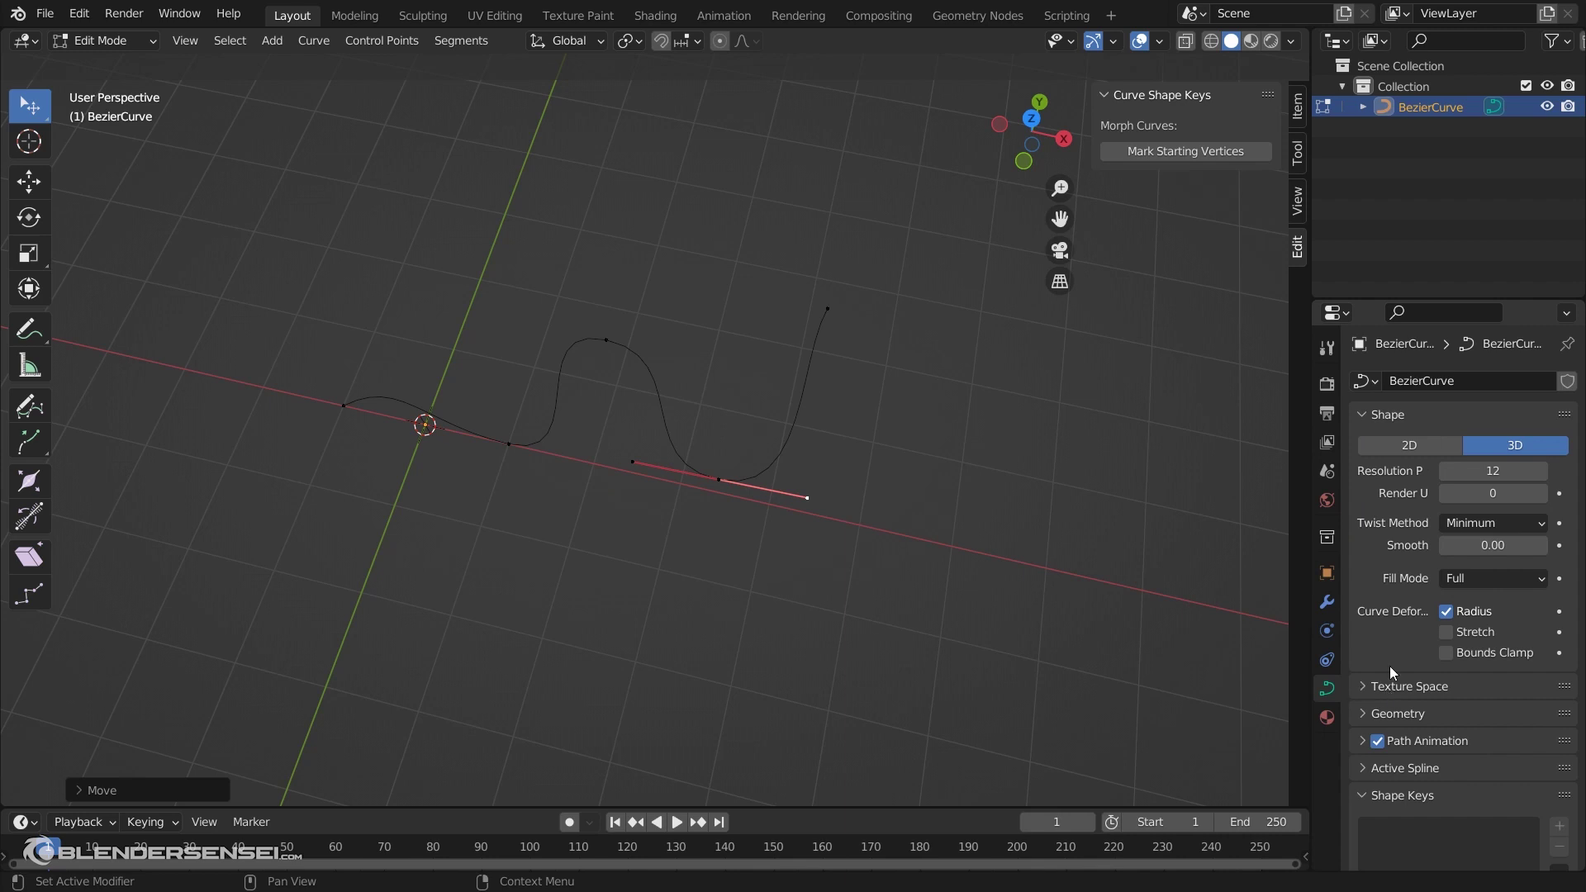
click(1366, 414)
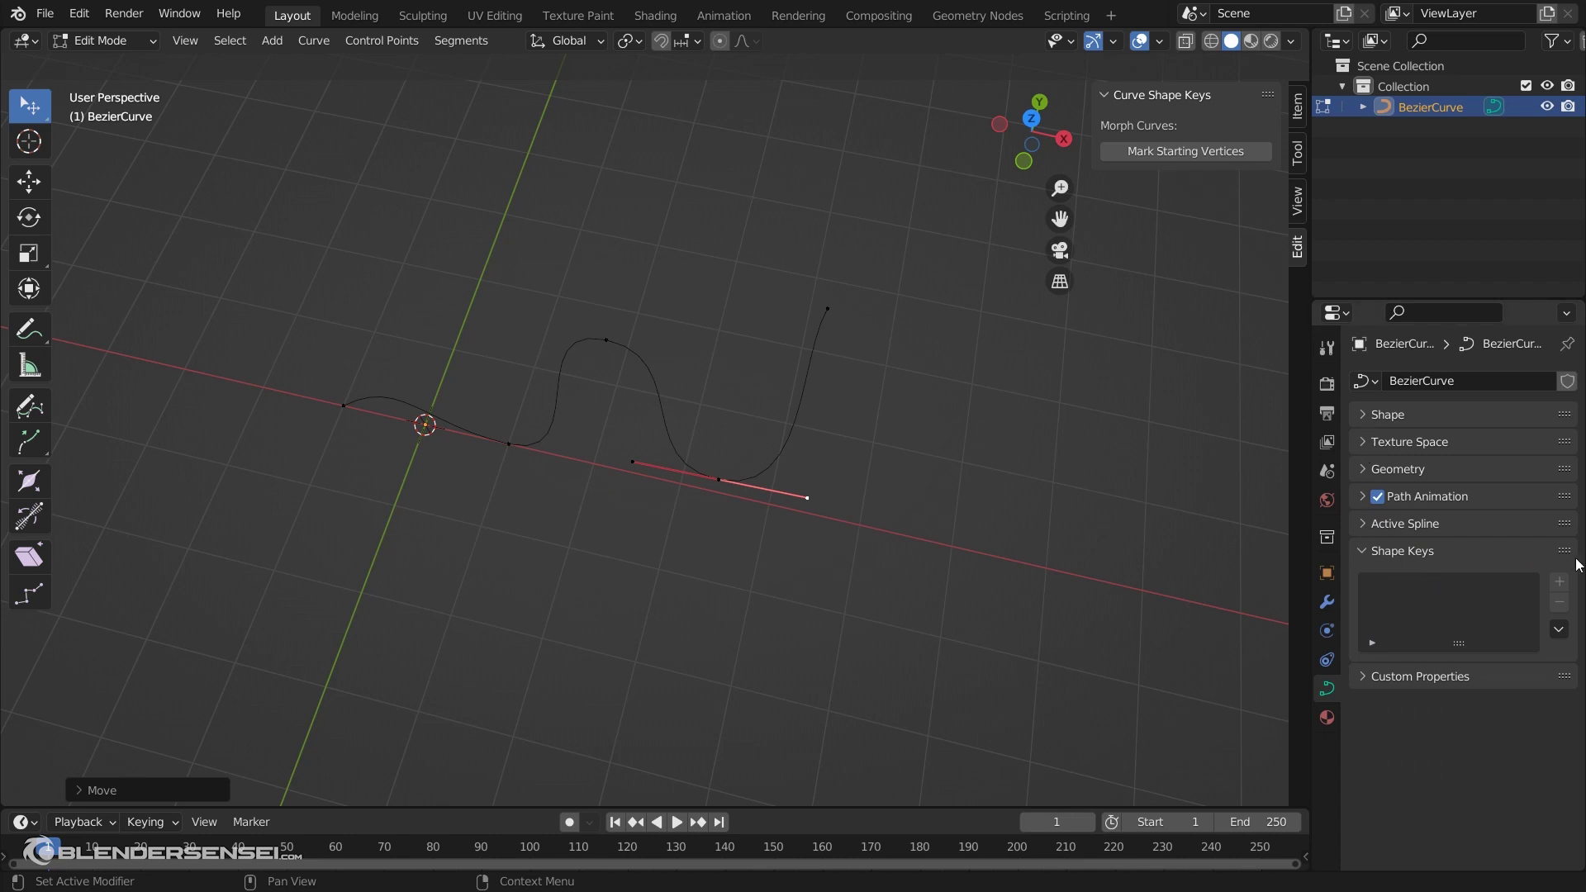
drag(1563, 550, 1550, 397)
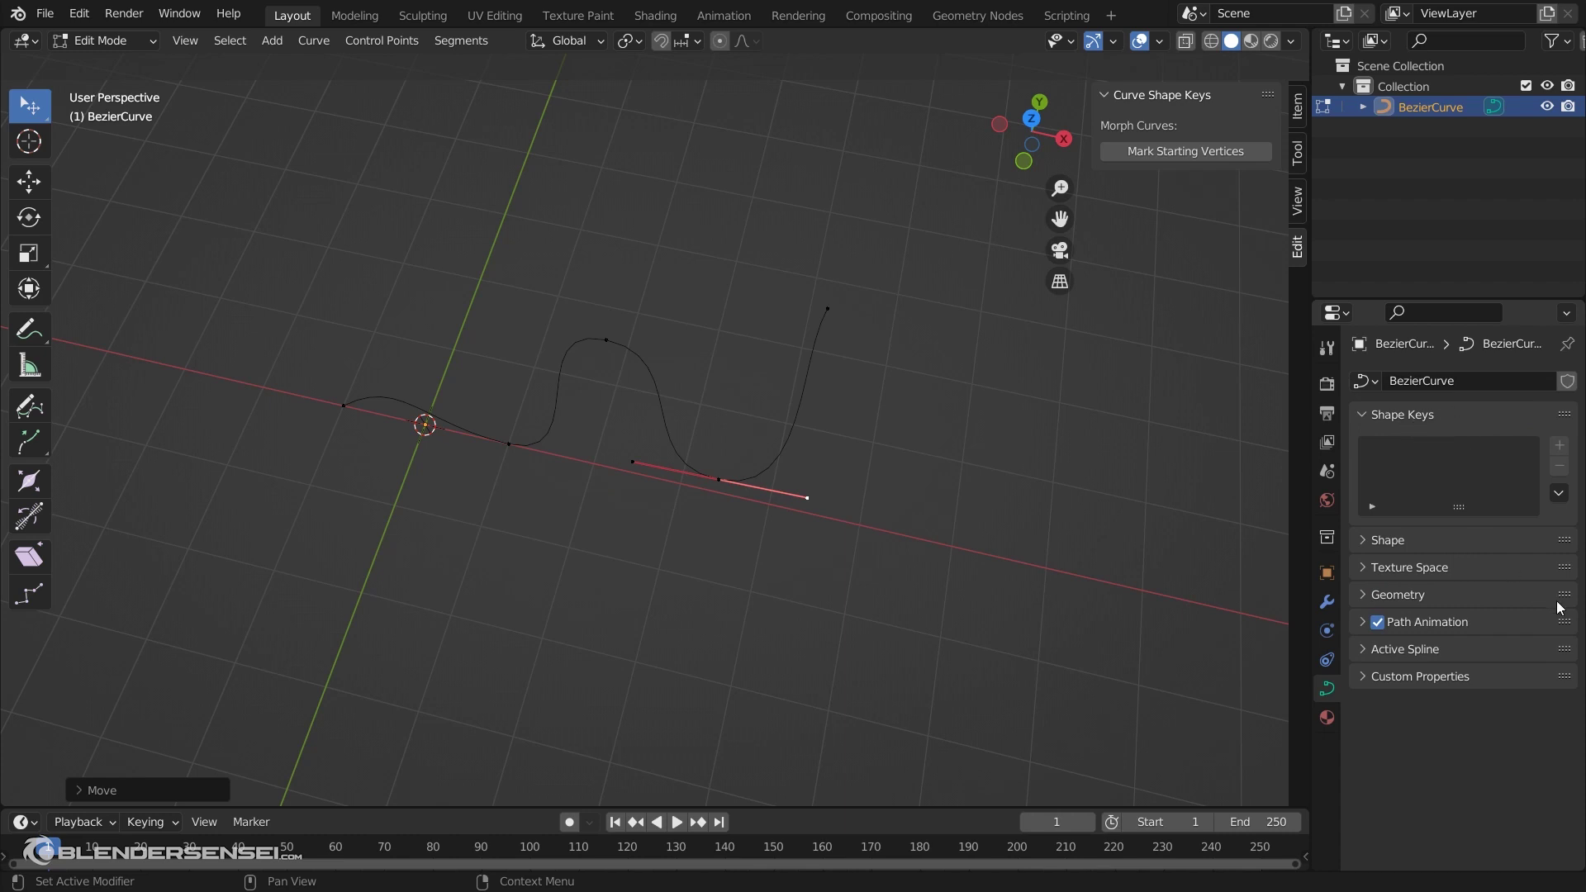
drag(1560, 602, 1563, 552)
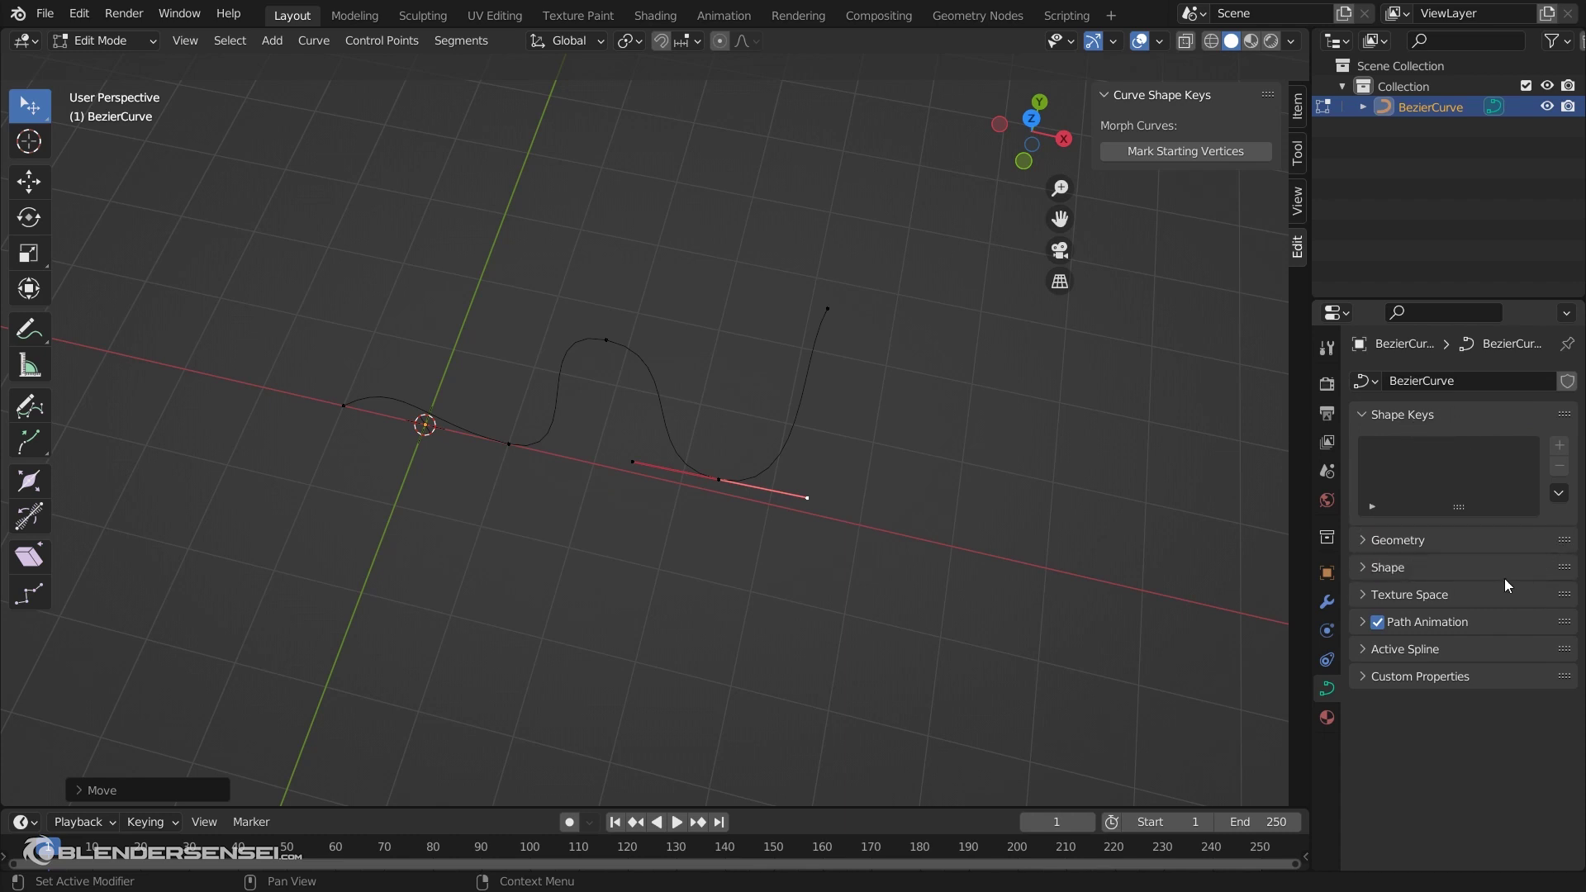
drag(1562, 649, 1560, 592)
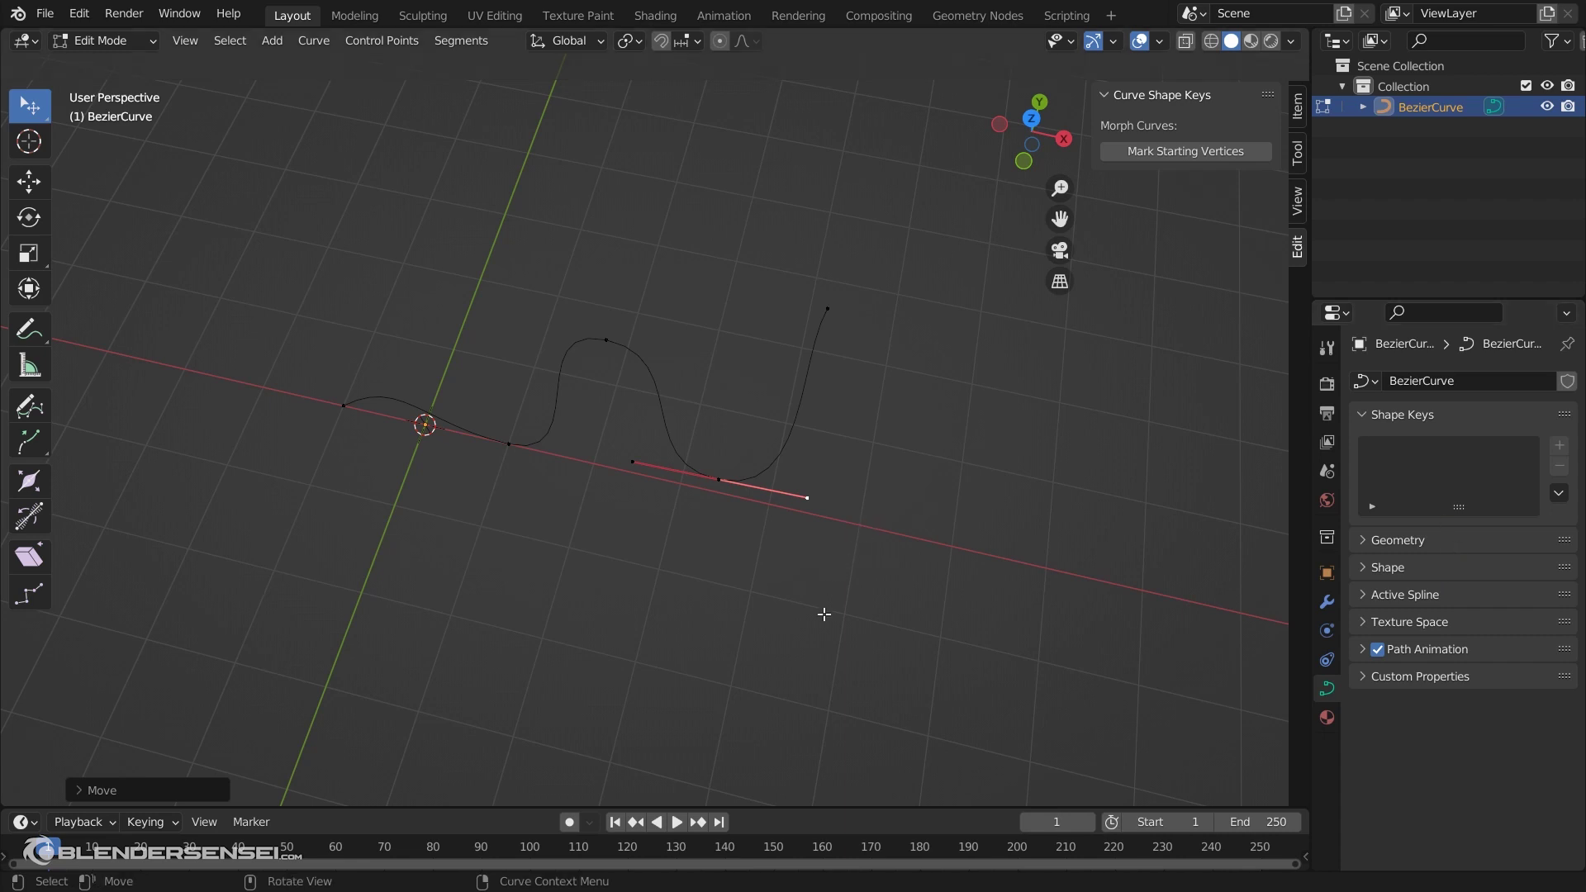
Return to Object Mode and add a base shape key to the curve
middle_drag(743, 616, 935, 498)
mouse_move(614, 503)
middle_down()
mouse_move(760, 464)
mouse_move(662, 460)
mouse_move(627, 500)
middle_up()
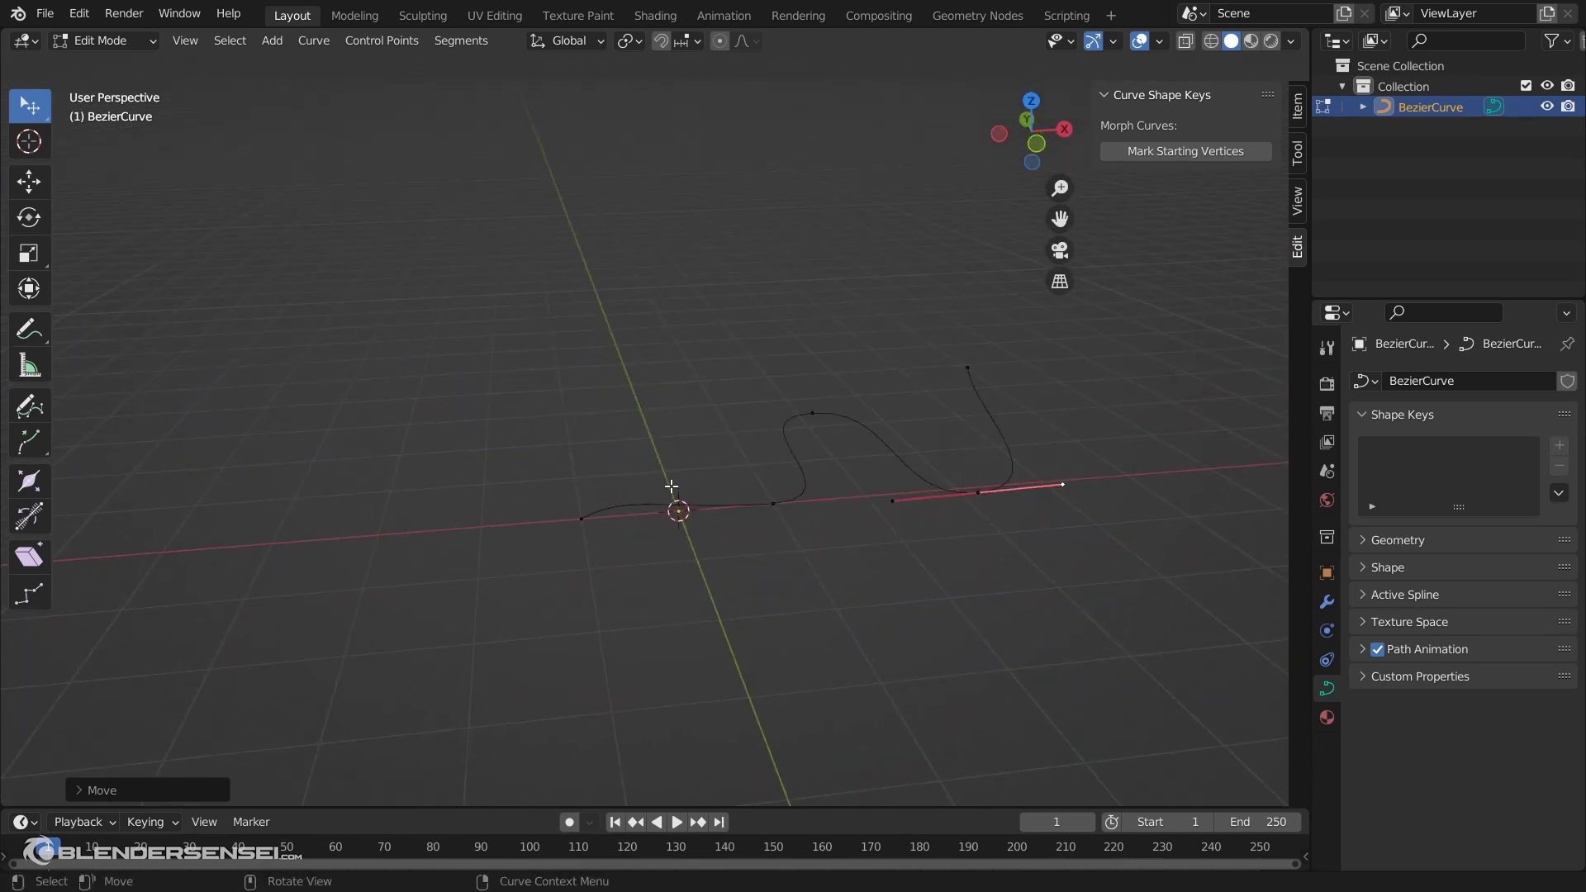
middle_drag(997, 494, 626, 474)
middle_drag(729, 364, 799, 496)
key(Tab)
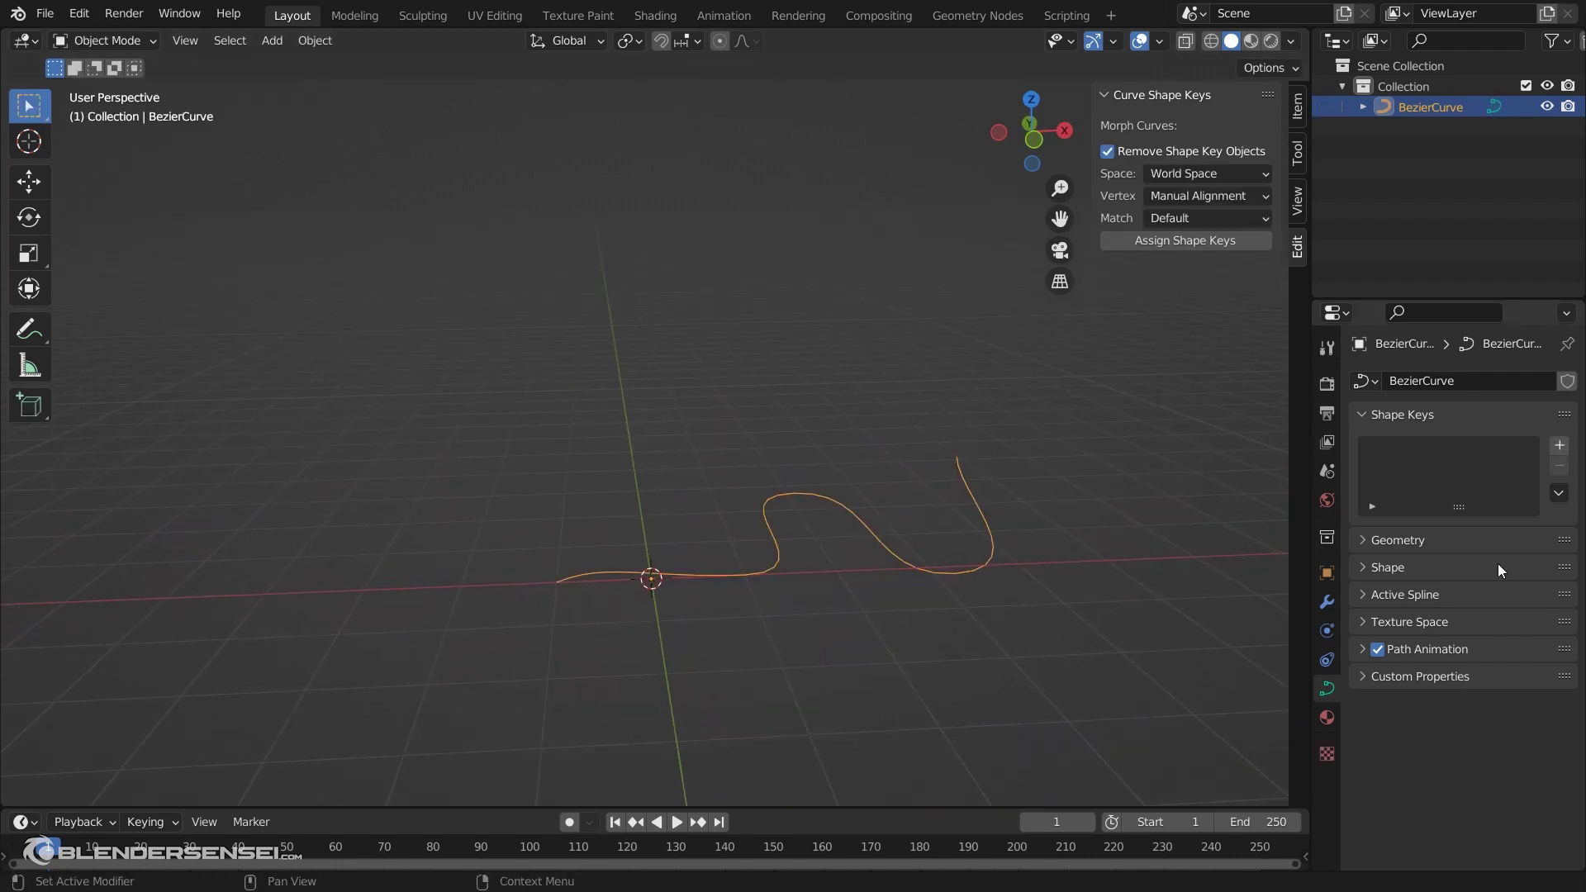
click(1560, 449)
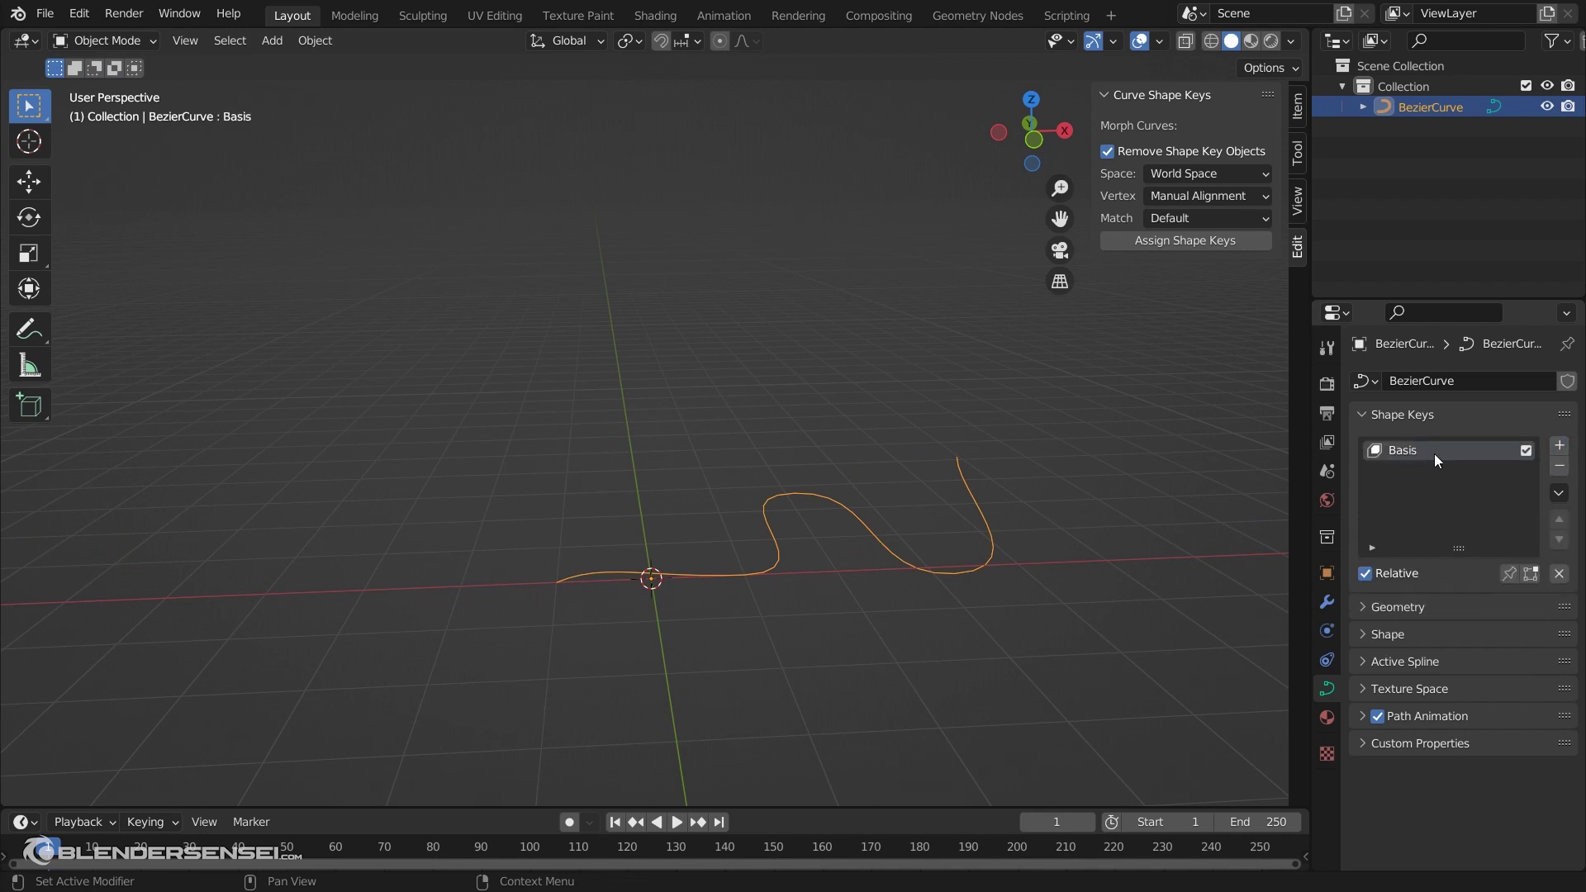
Add a second shape key to the curve, and try out adding a third one before removing it
middle_drag(909, 502, 702, 617)
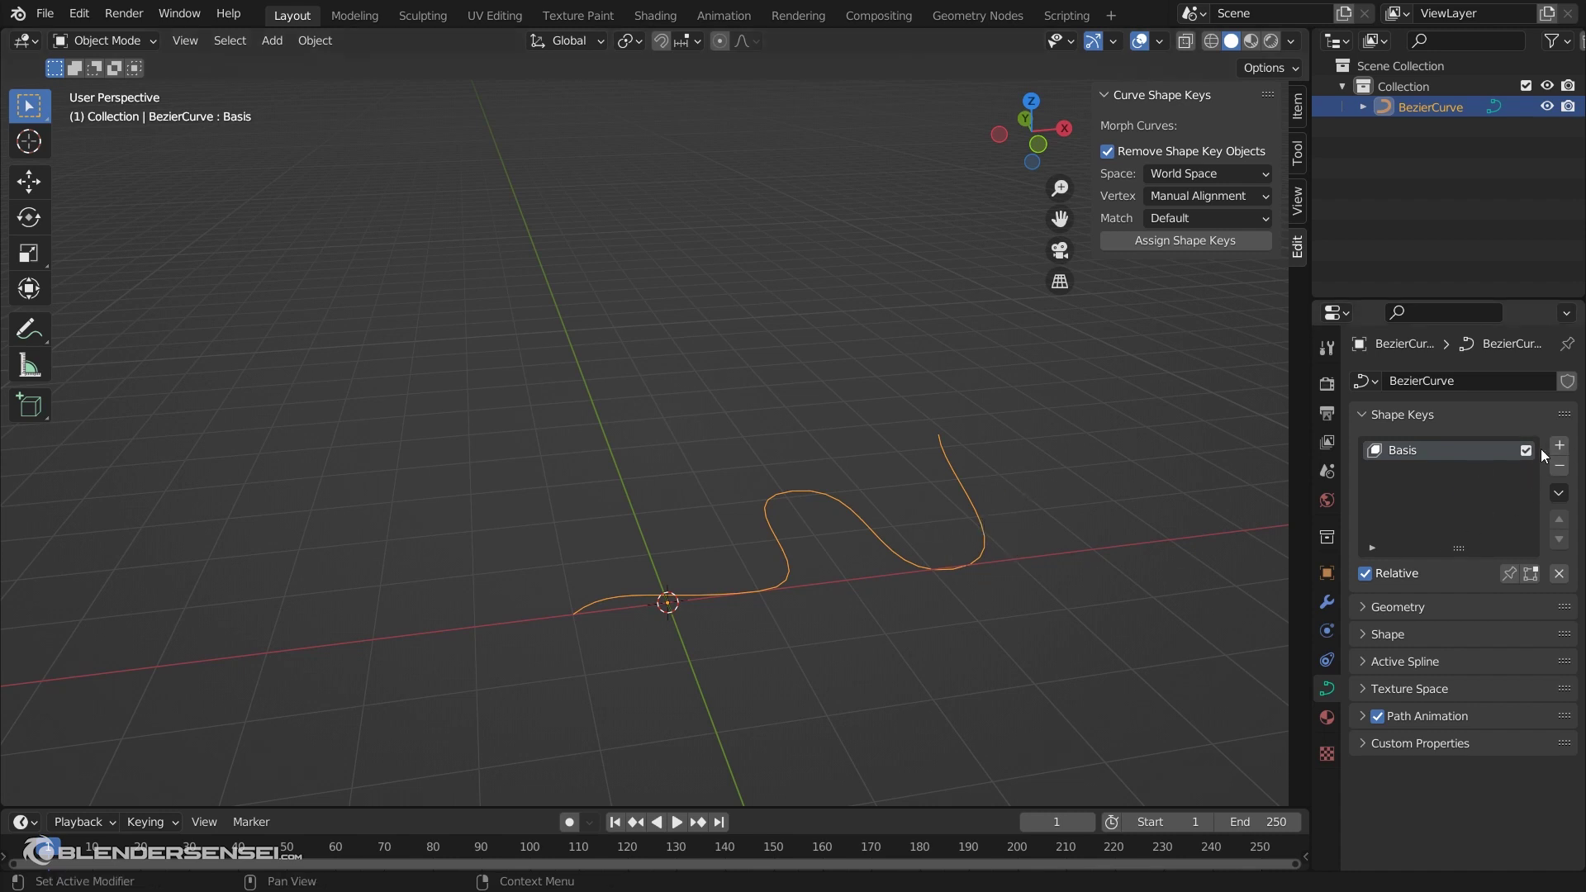
middle_drag(885, 582, 797, 612)
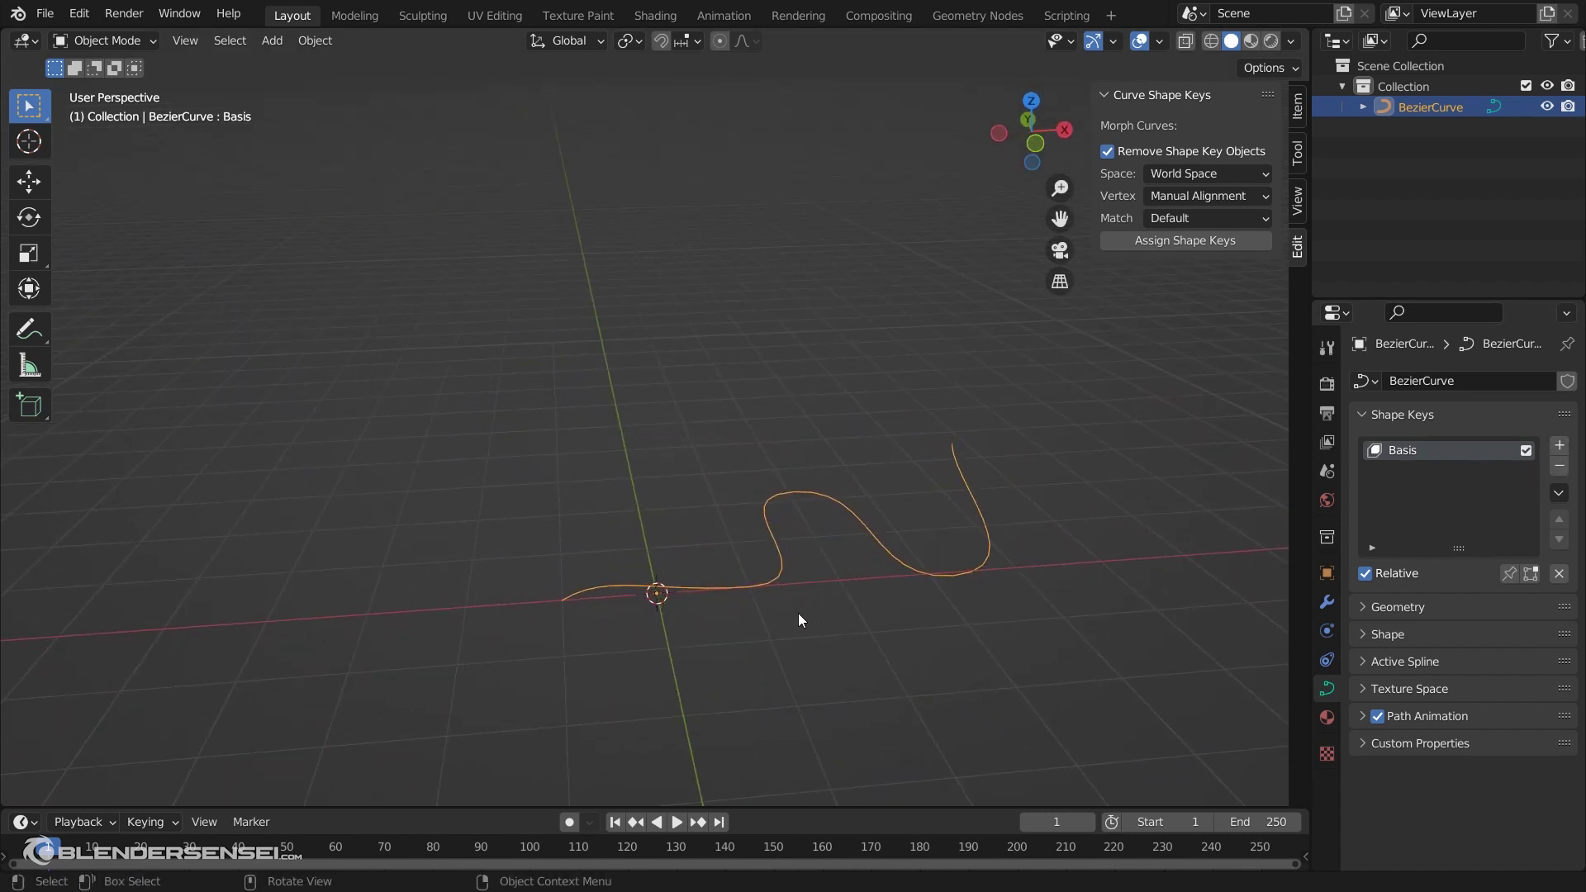
click(1559, 445)
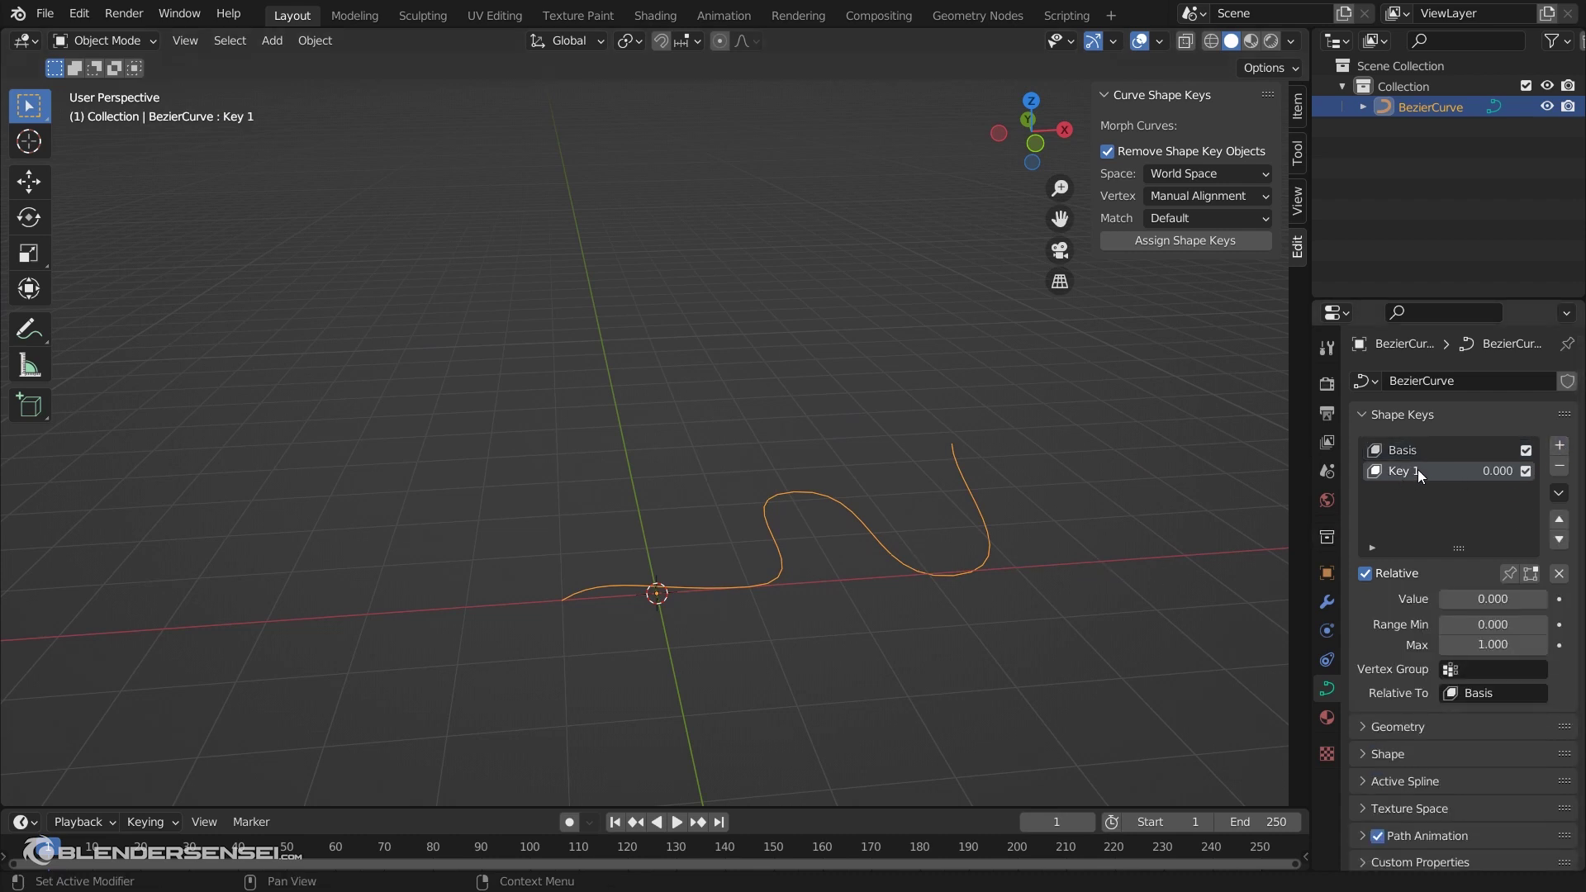
click(1559, 445)
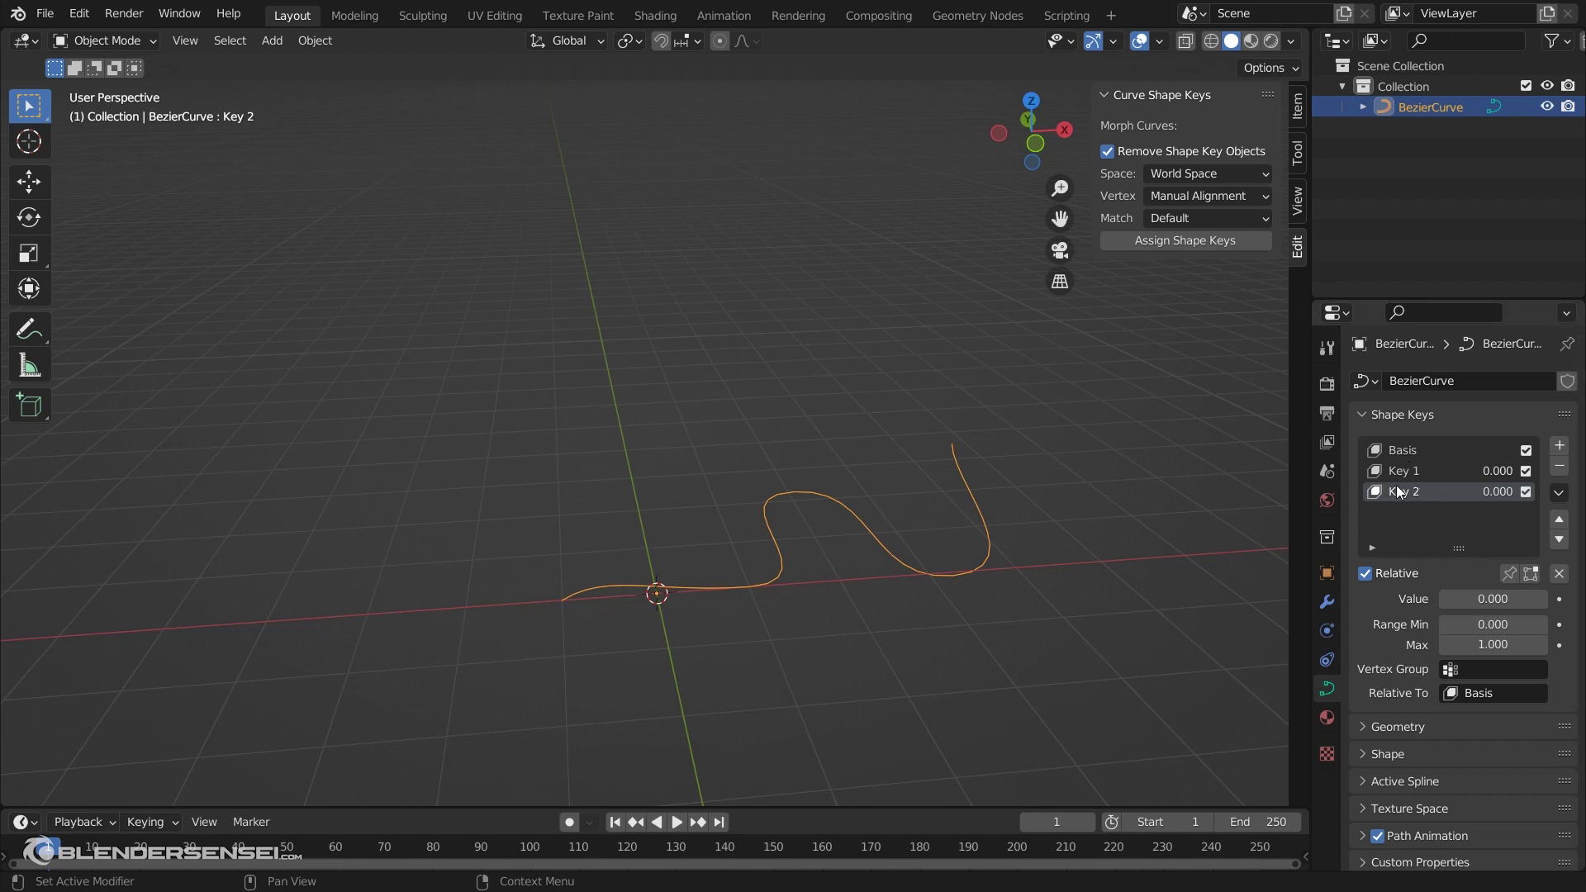
click(1559, 466)
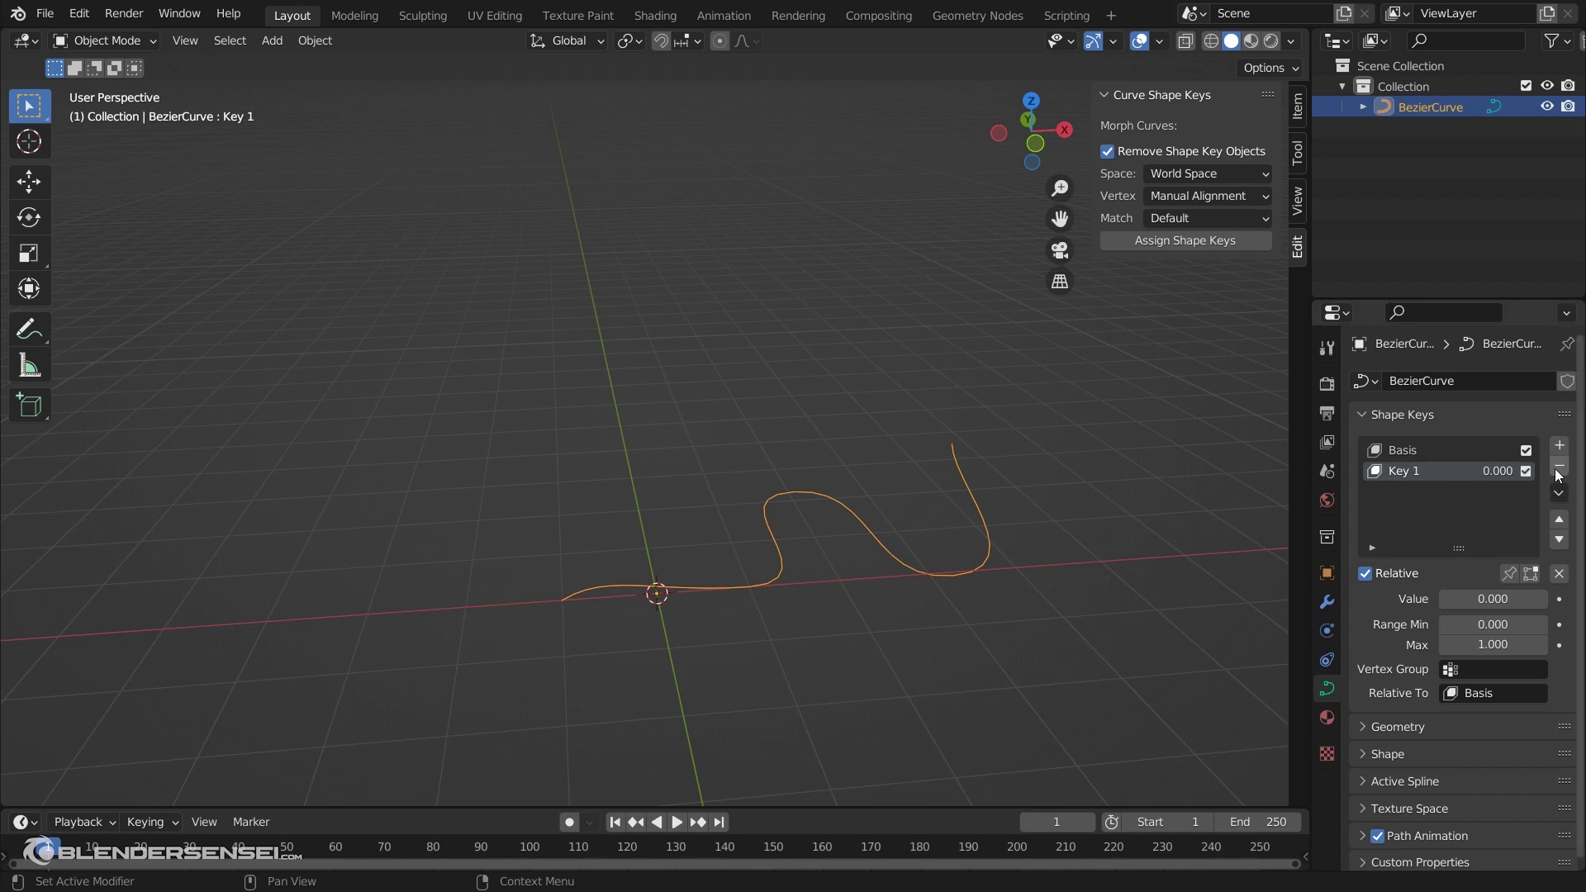
Rename the second shape key to Stand Up
double_click(1409, 470)
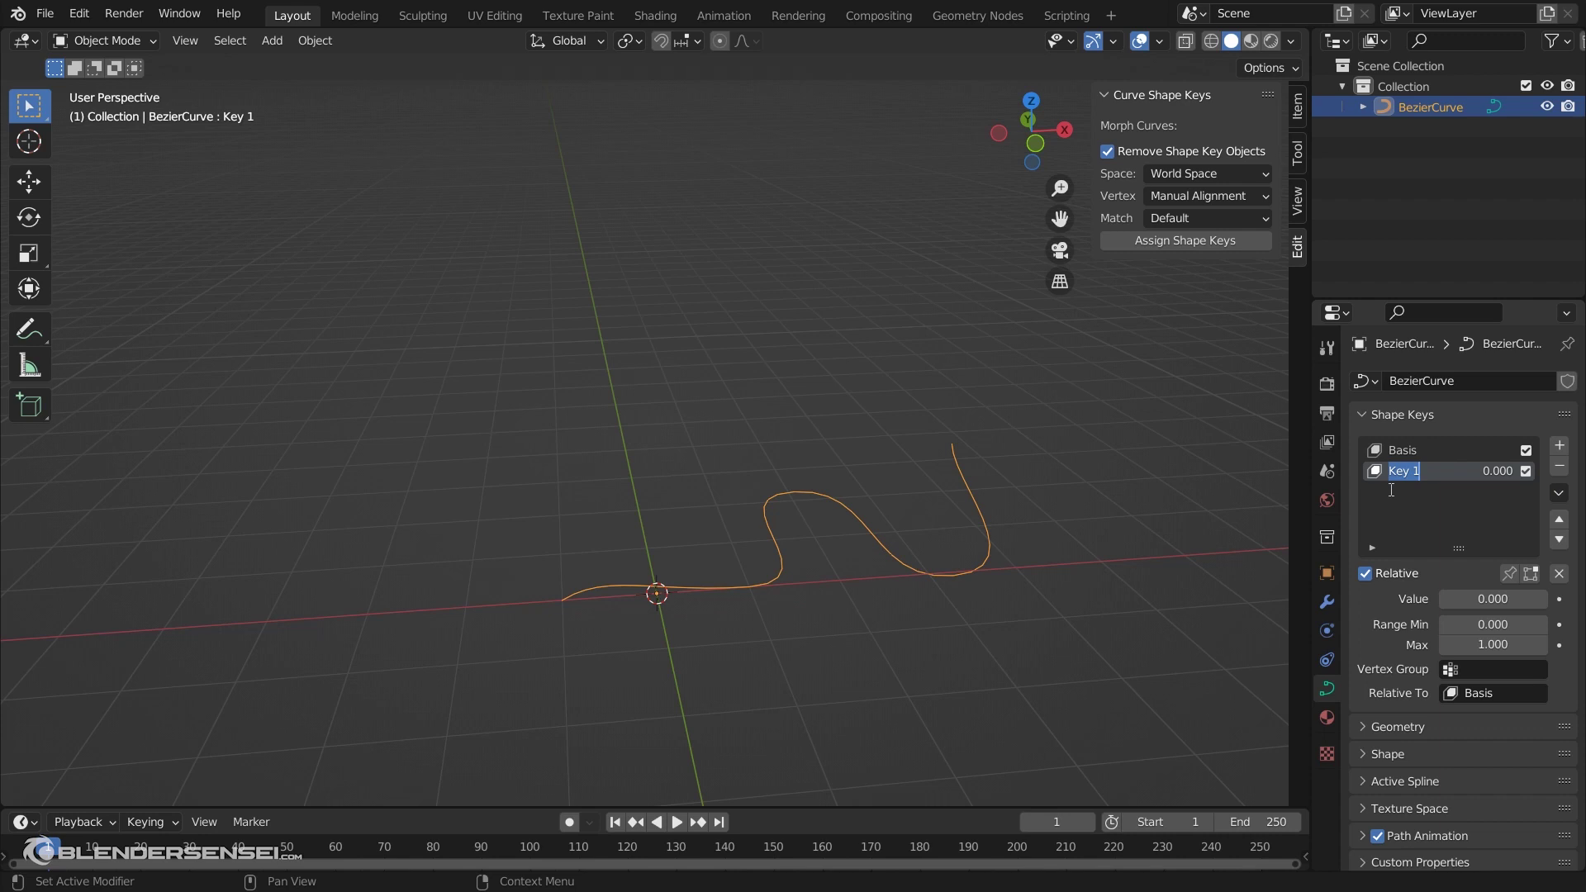
text(Stand Up)
key(Return)
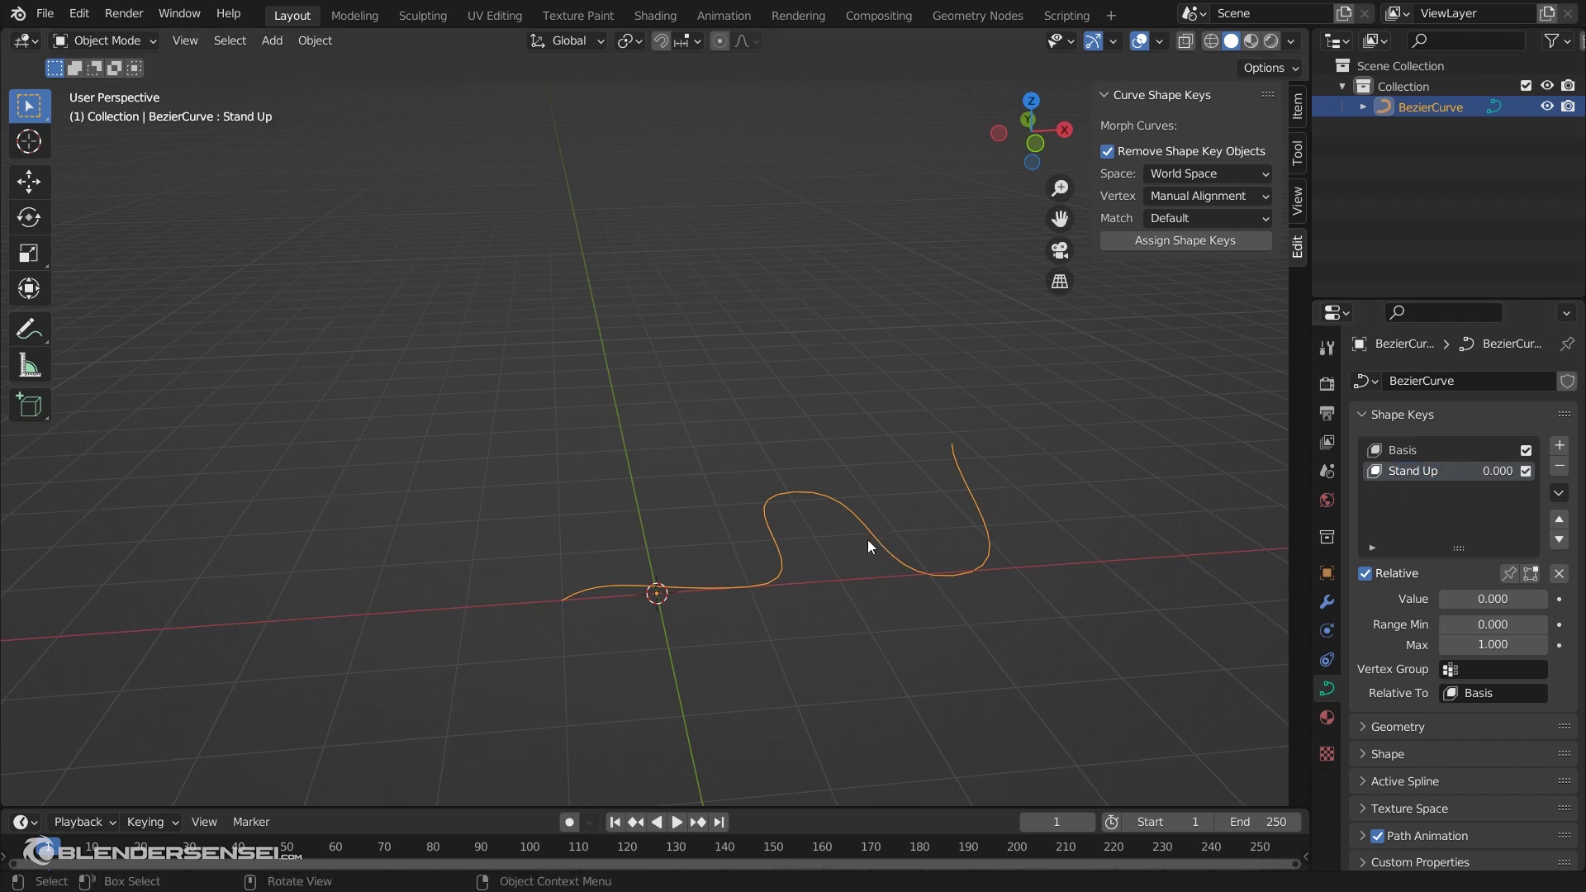
Edit the Stand Up shape key: rotate all the curve's control points upright in front view and move them over the origin
key(Tab)
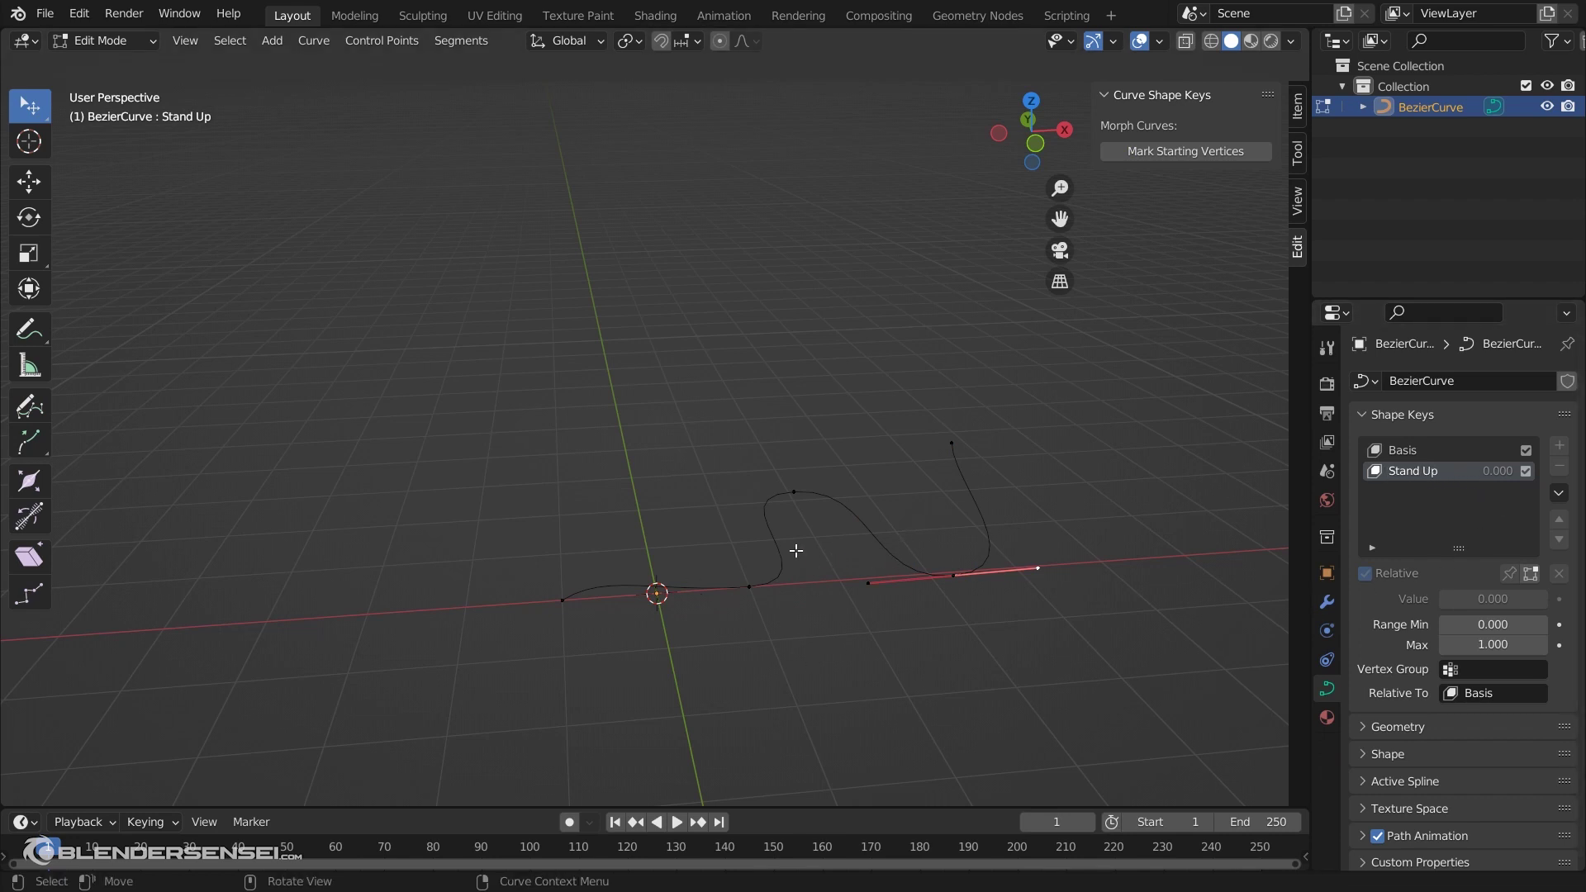
middle_drag(754, 560, 807, 536)
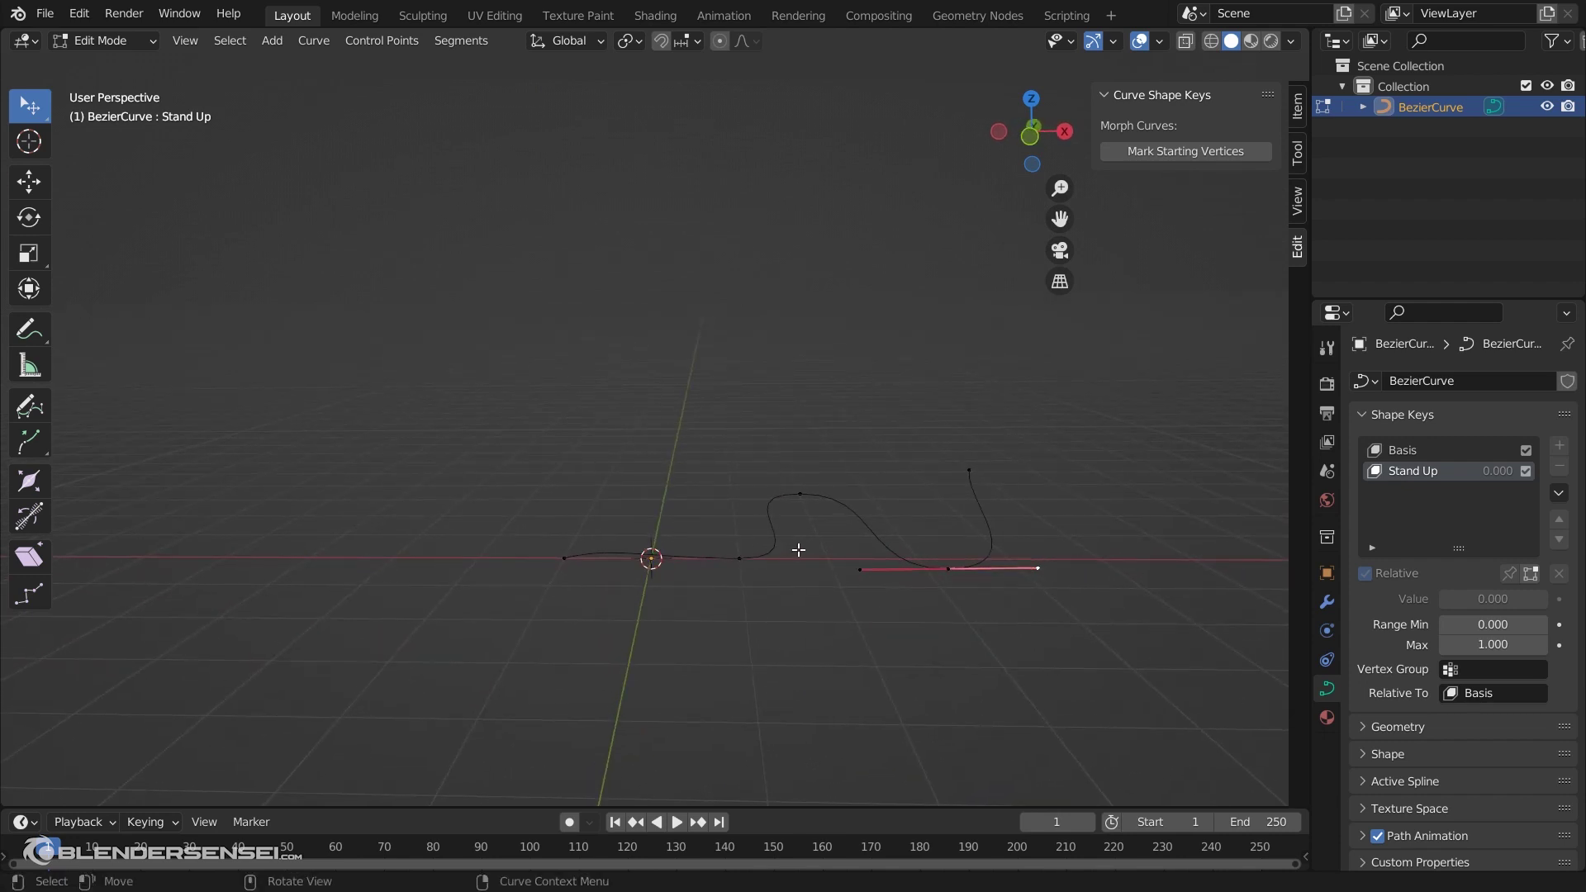
key(a)
middle_drag(946, 607, 1002, 633)
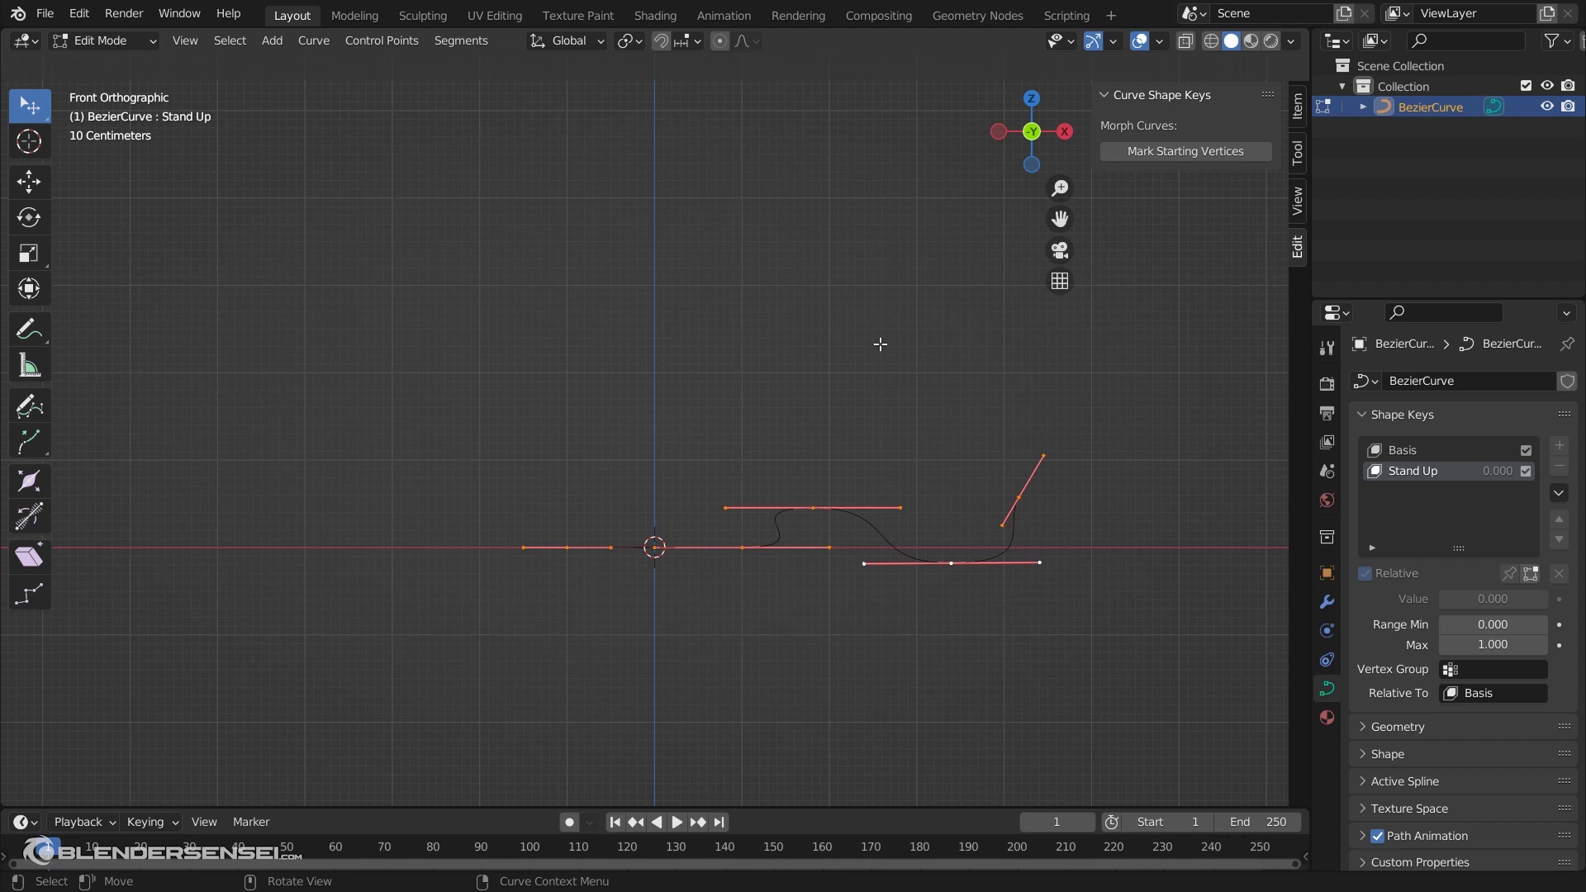
key(r)
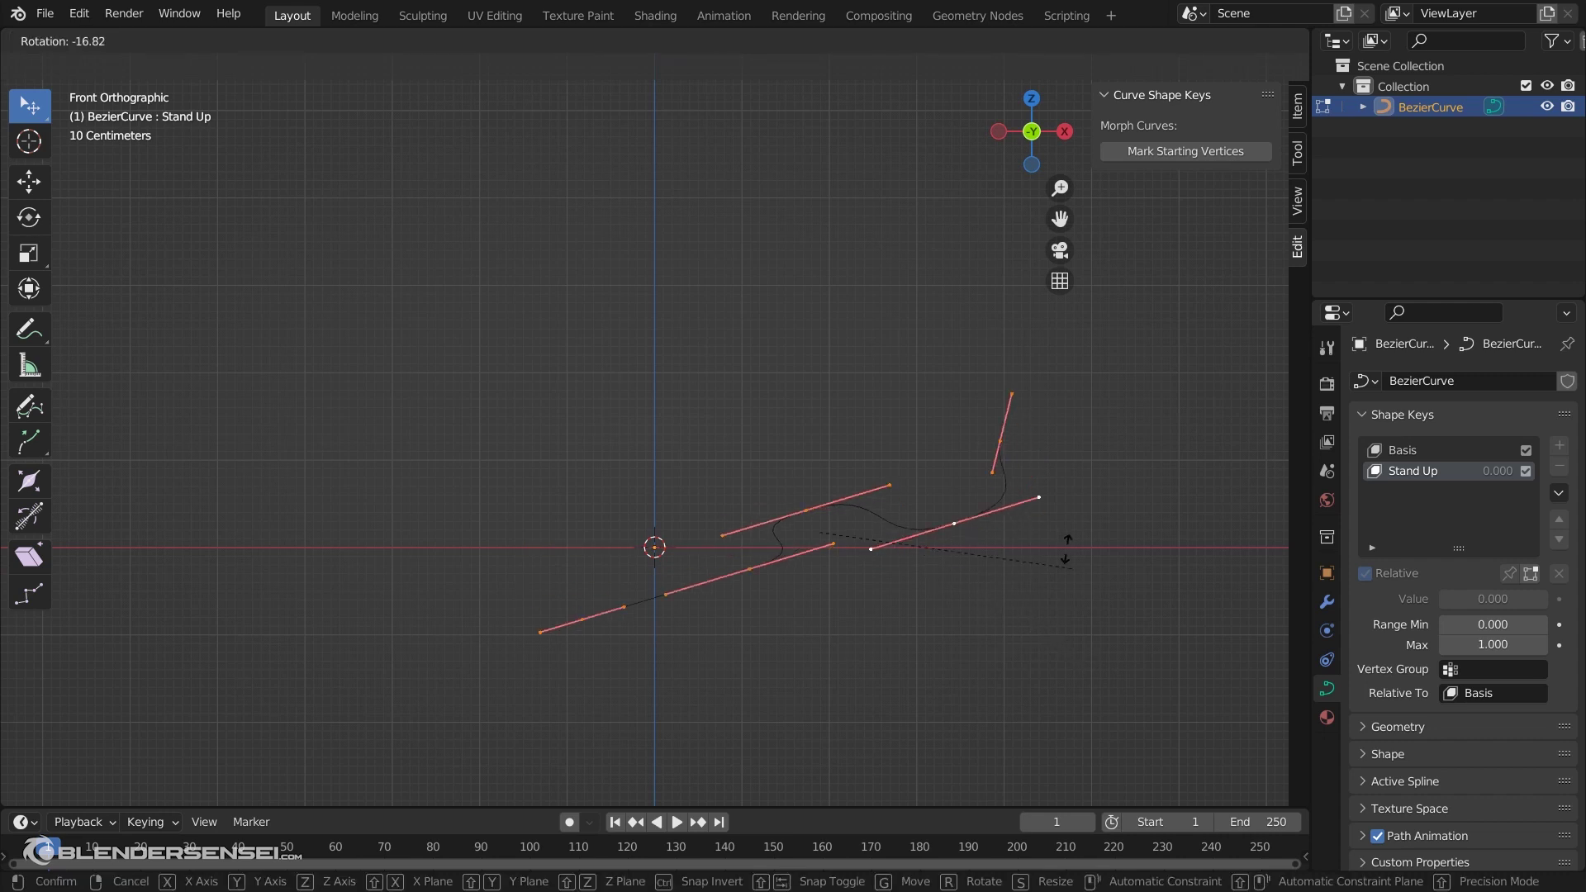
click(917, 347)
key(g)
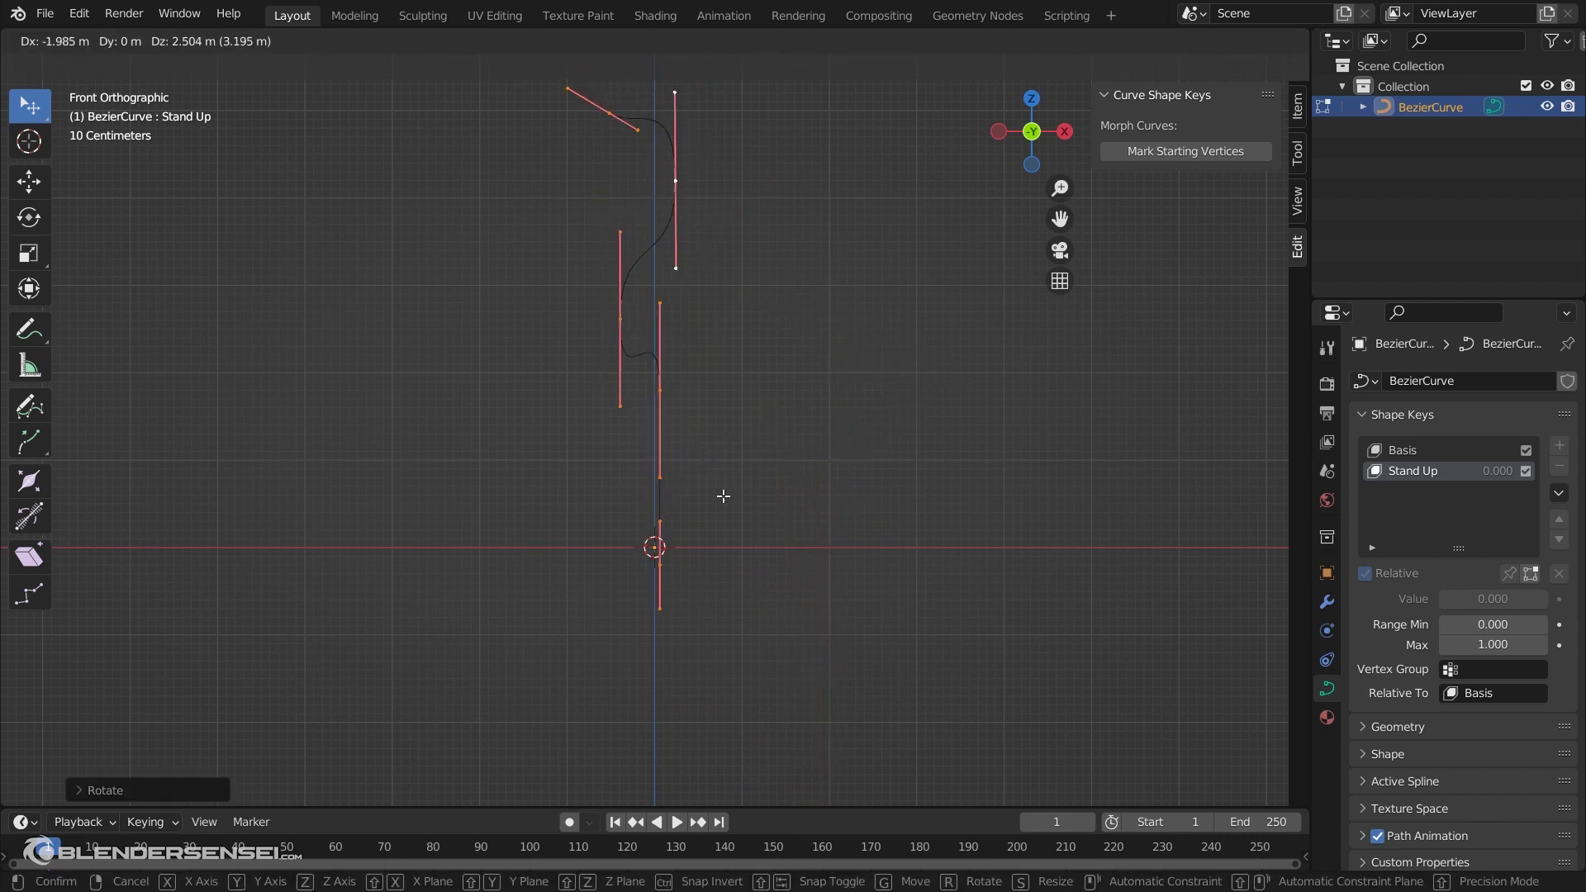
click(728, 489)
Smooth the upright curve's selected control points, repeating the Smooth operation many times to straighten the curve
middle_drag(749, 418, 794, 504)
scroll(705, 450, down, 2)
click(395, 42)
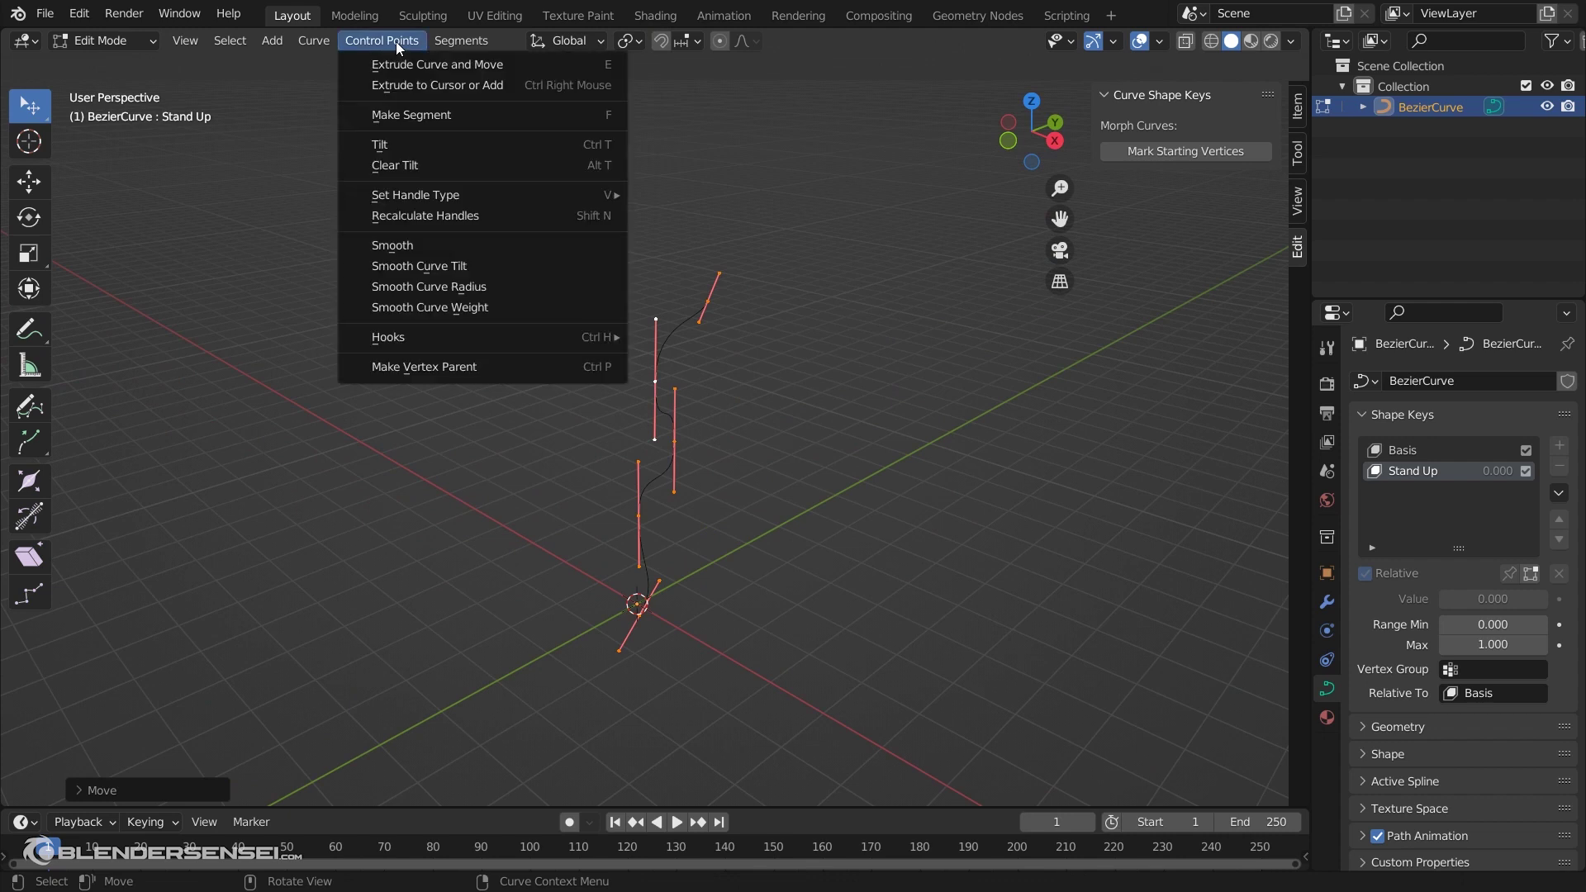
click(410, 245)
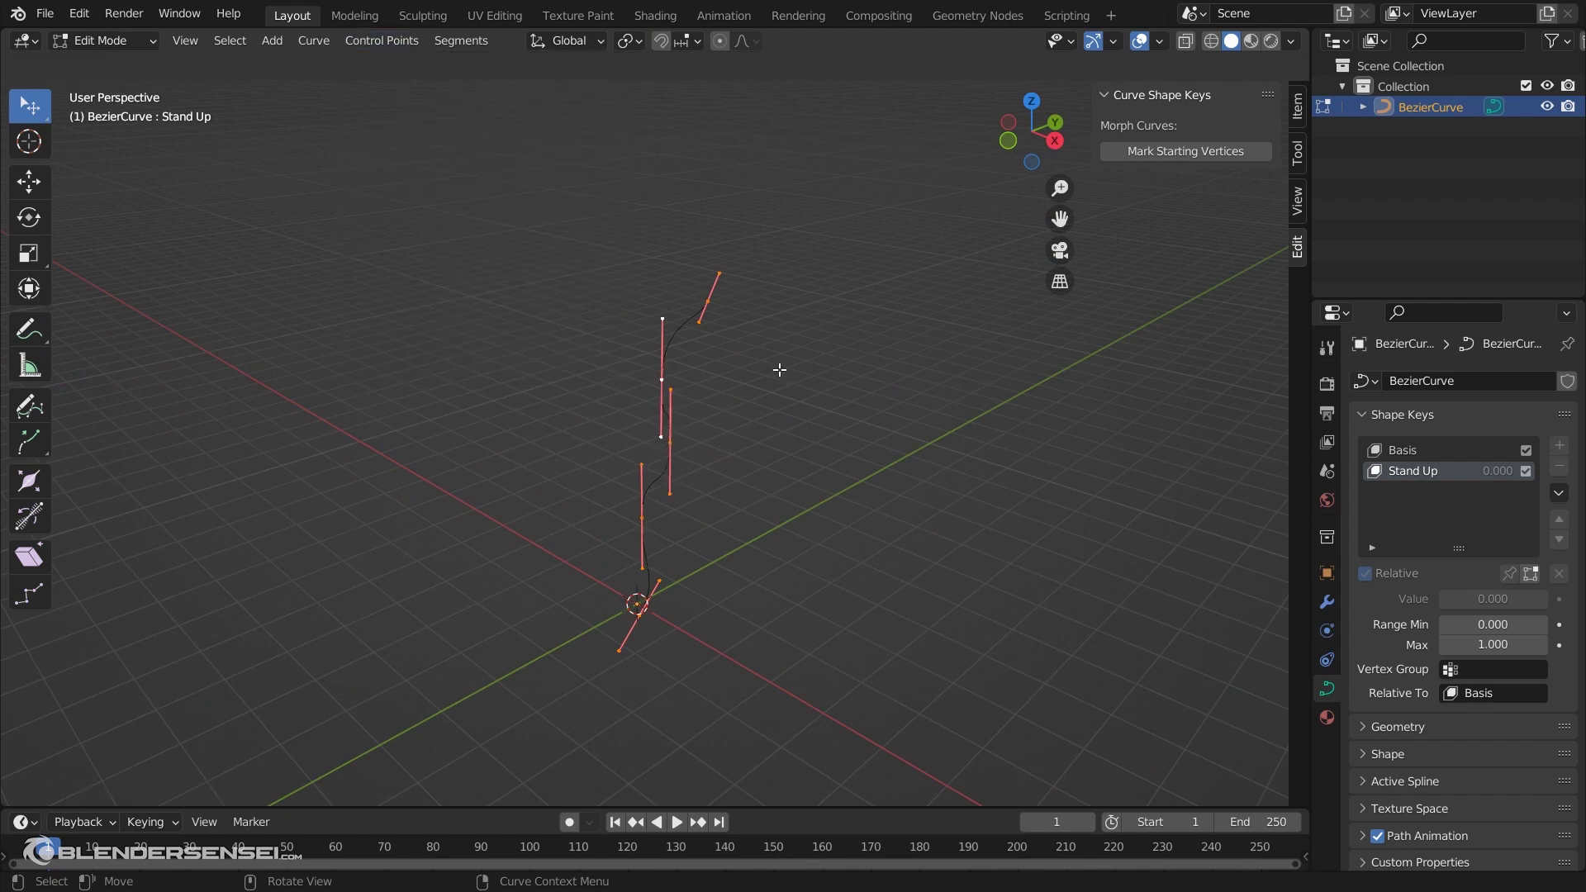
key(shift+r)
key(shift+r)
key(shift+r)
key(shift+r)
key(shift+r)
key(shift+r)
key(shift+r)
key(shift+r)
key(shift+r)
key(shift+r)
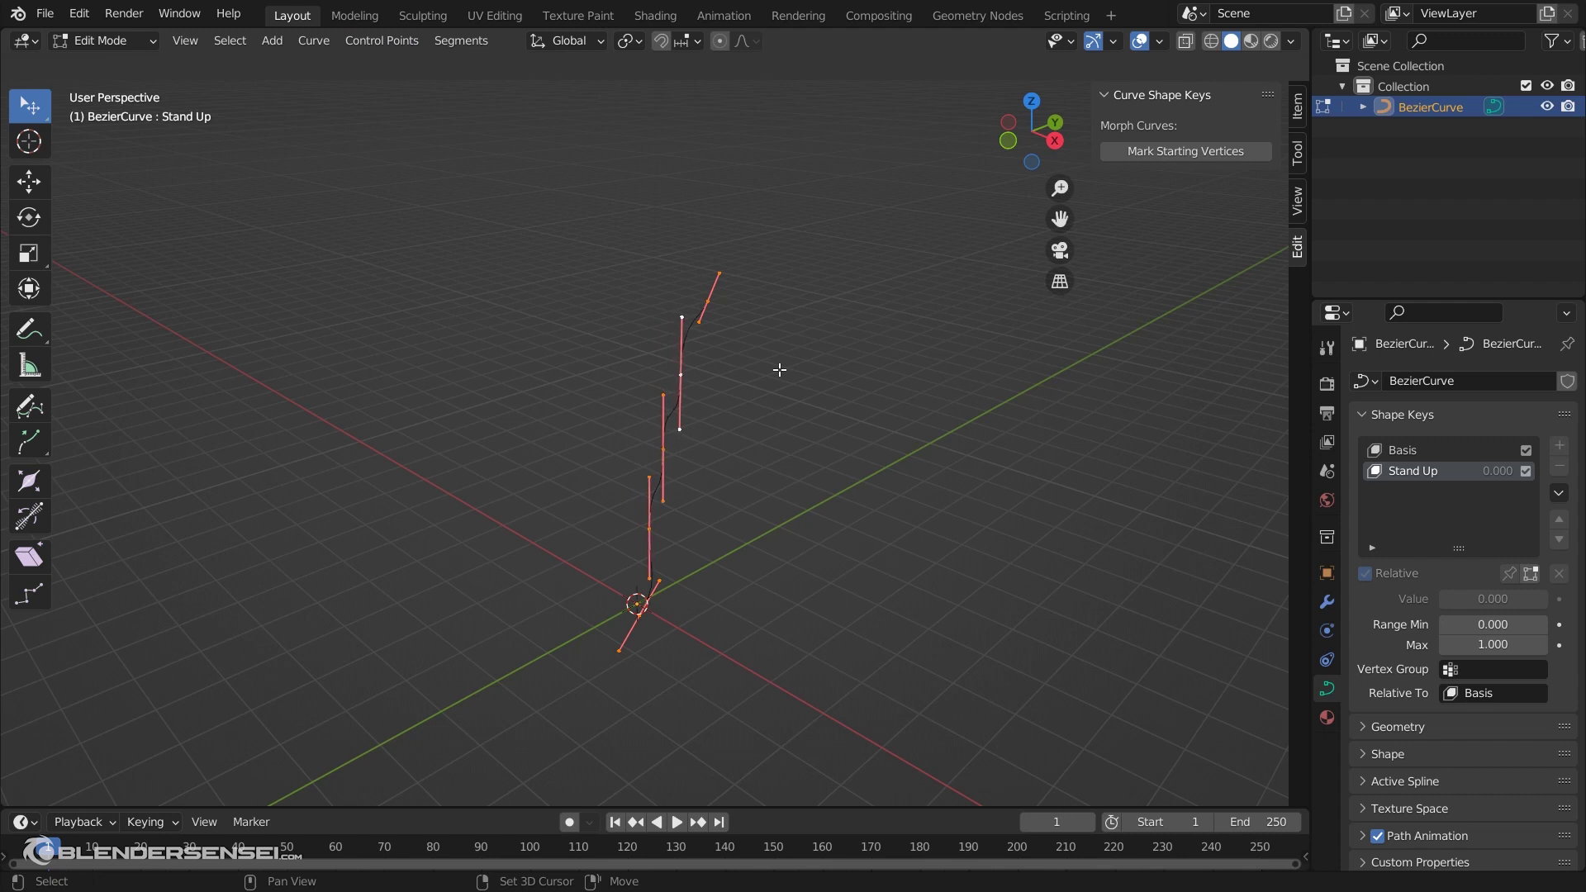
middle_drag(797, 370, 774, 431)
key(shift+r)
key(shift+r)
key(shift+r)
key(shift+r)
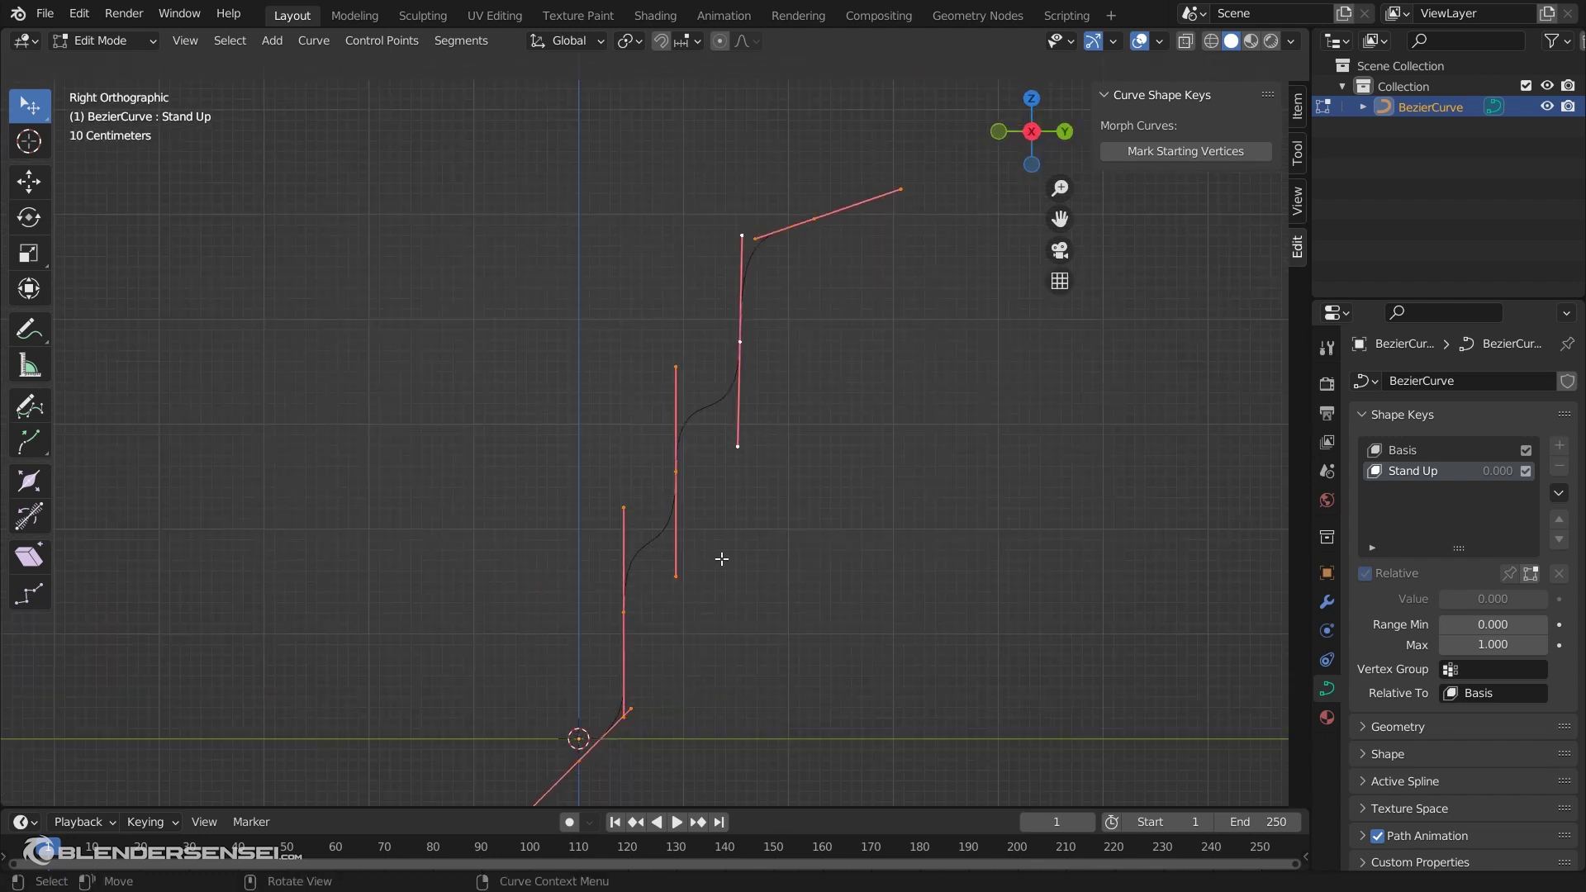
In right orthographic view, move the curve's lower, middle and second-highest control points onto the vertical axis
shift+middle_drag(718, 556, 821, 559)
click(754, 663)
drag(754, 662, 704, 638)
drag(749, 563, 693, 541)
drag(799, 422, 707, 390)
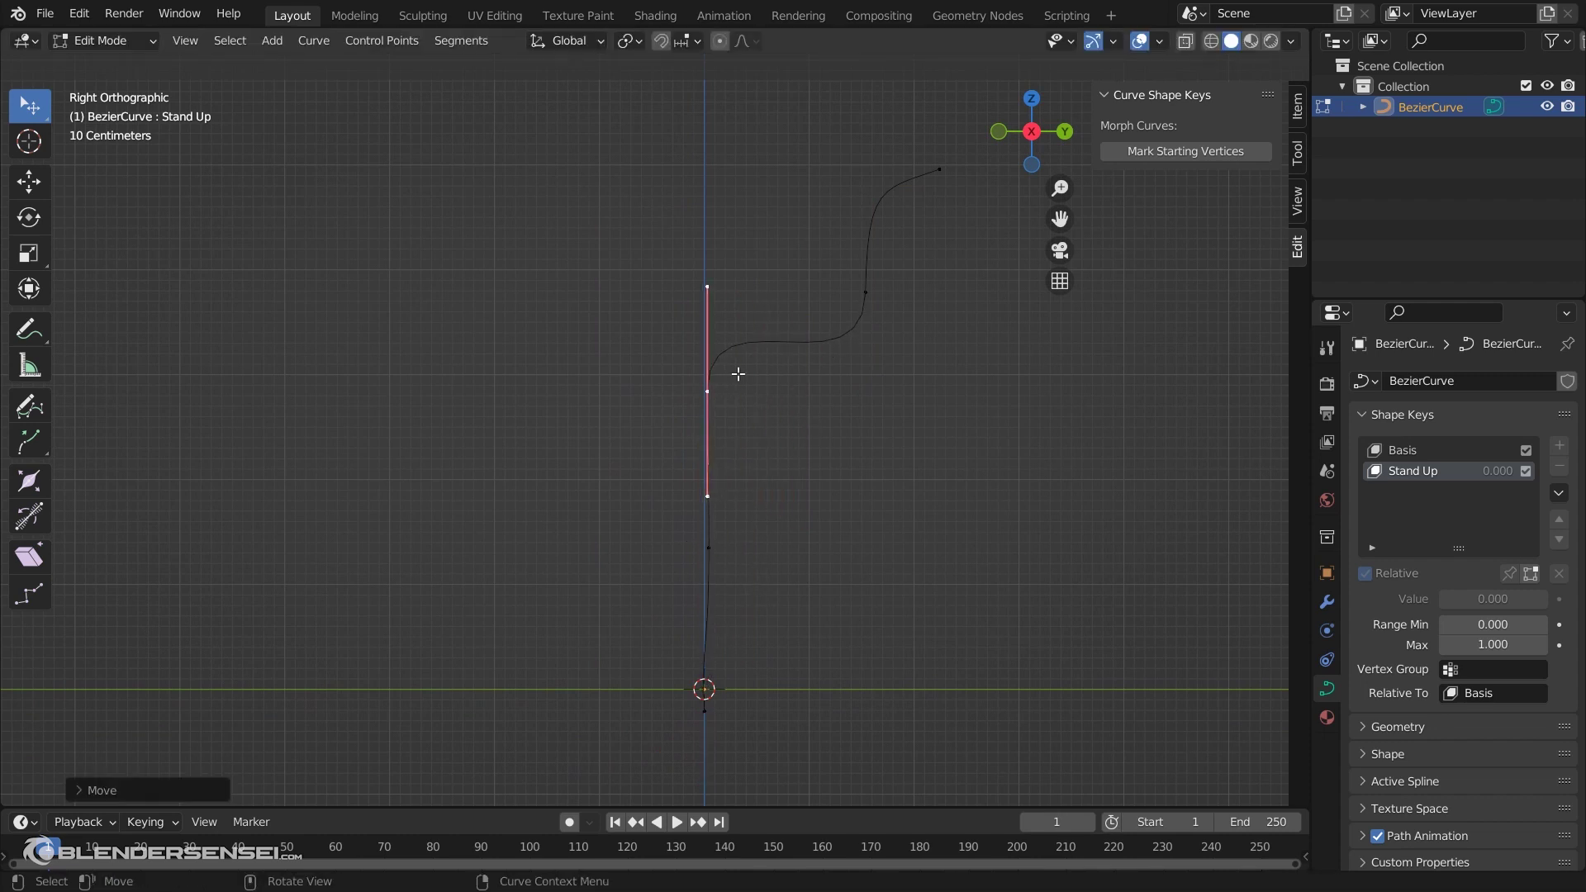
drag(864, 291, 709, 239)
Move the curve's end point onto the vertical axis above the others and adjust its handle to point upward
scroll(834, 326, down, 2)
shift+middle_drag(842, 328, 857, 462)
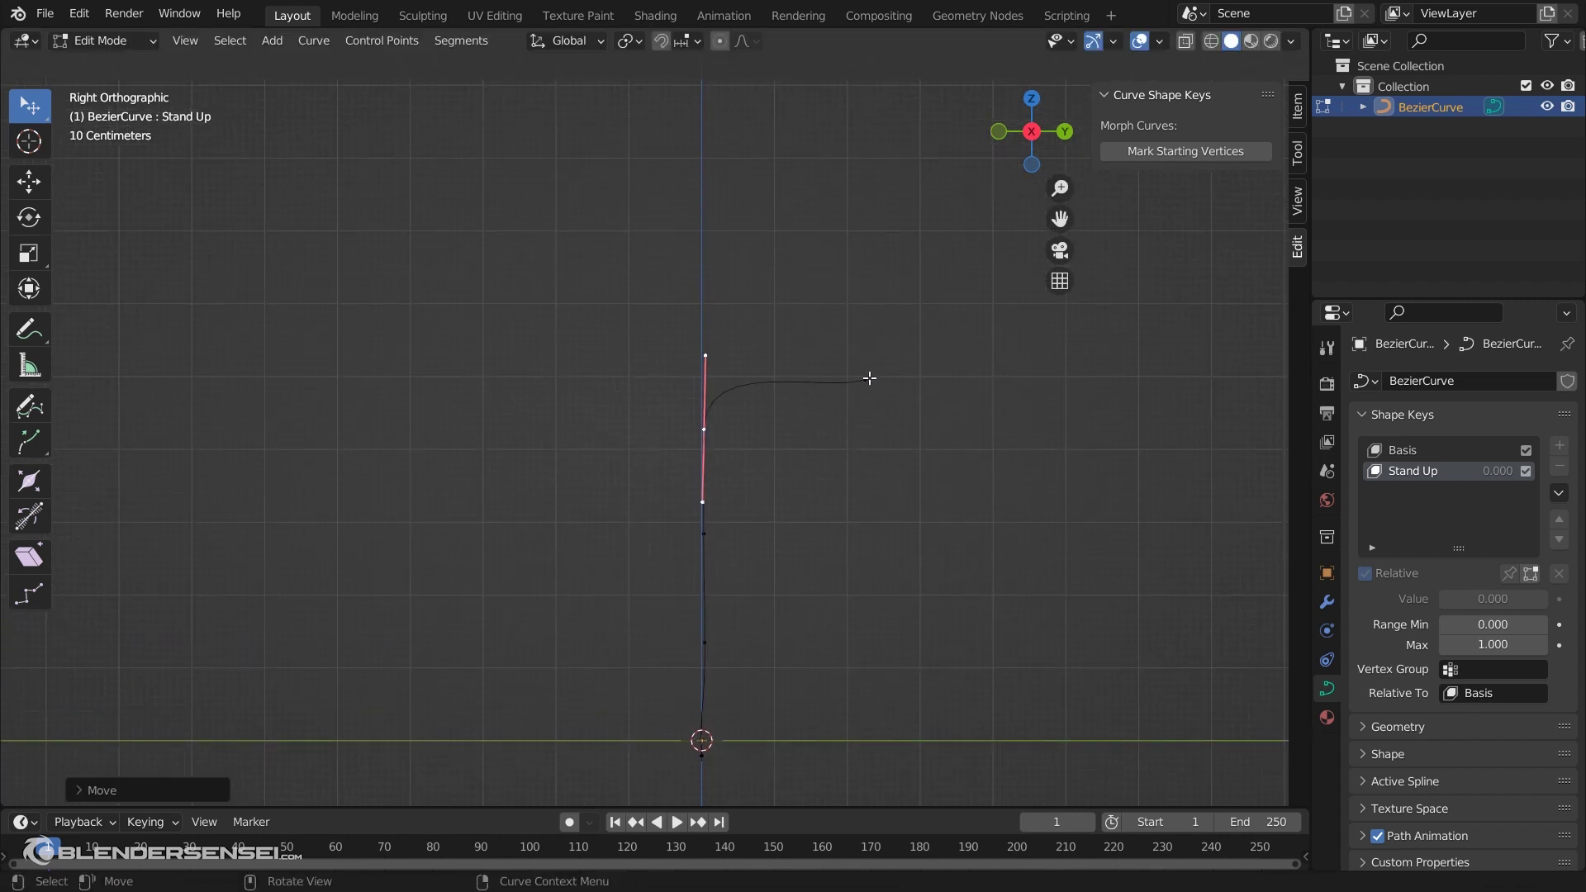
key(g)
click(701, 319)
click(656, 336)
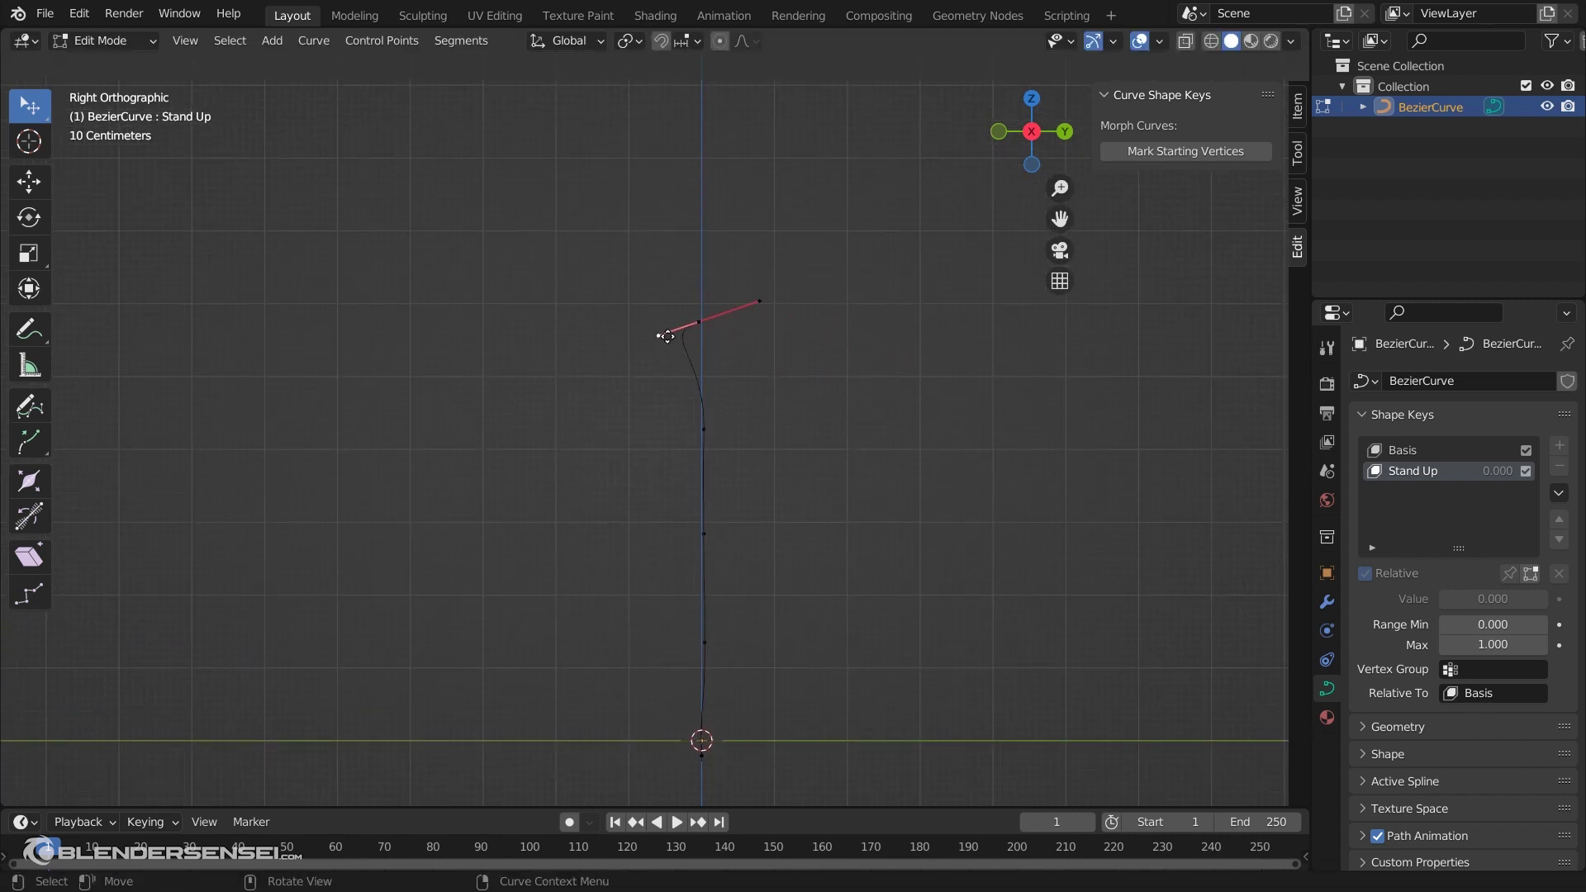
key(g)
click(697, 327)
key(g)
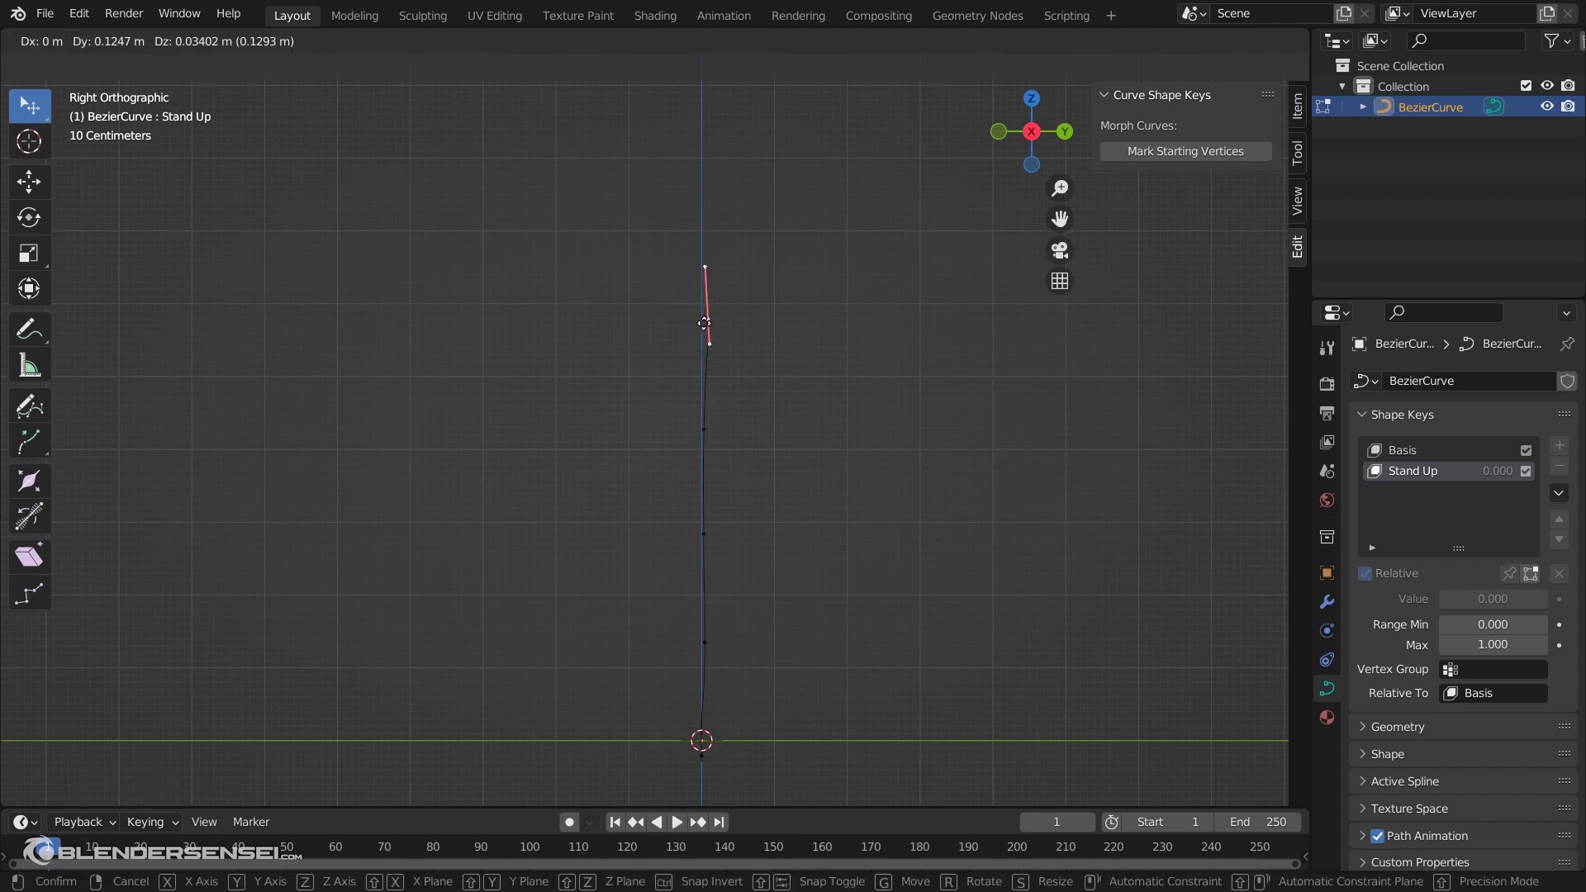
click(704, 329)
Return to Object Mode and test the Stand Up shape key at value 1.000, leaving it at 0.410
middle_drag(708, 425, 1145, 659)
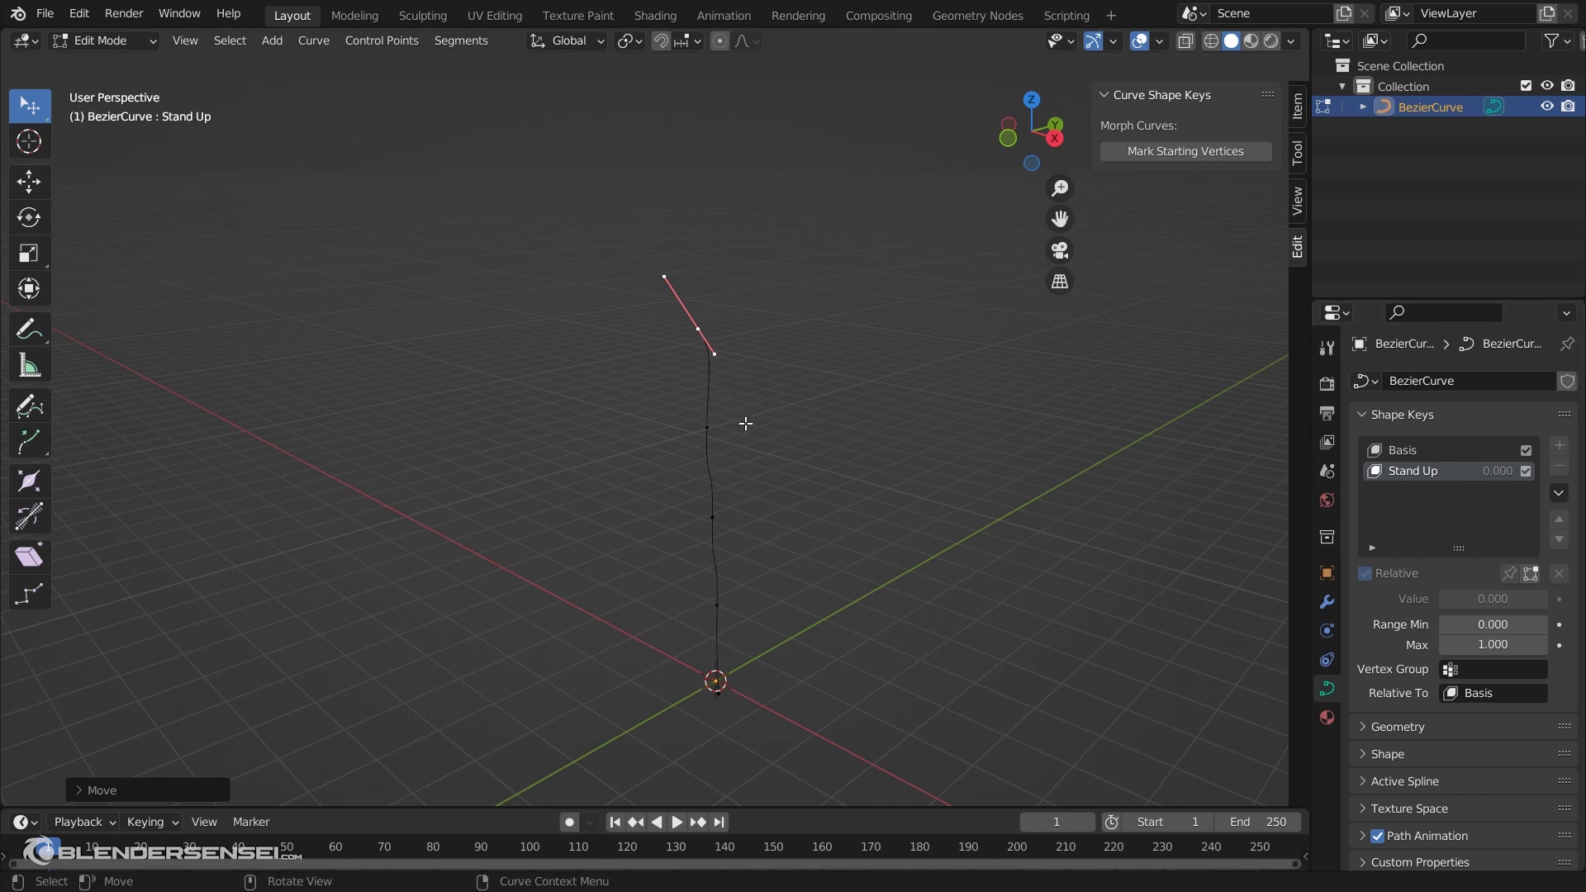
key(Tab)
middle_drag(735, 464, 800, 413)
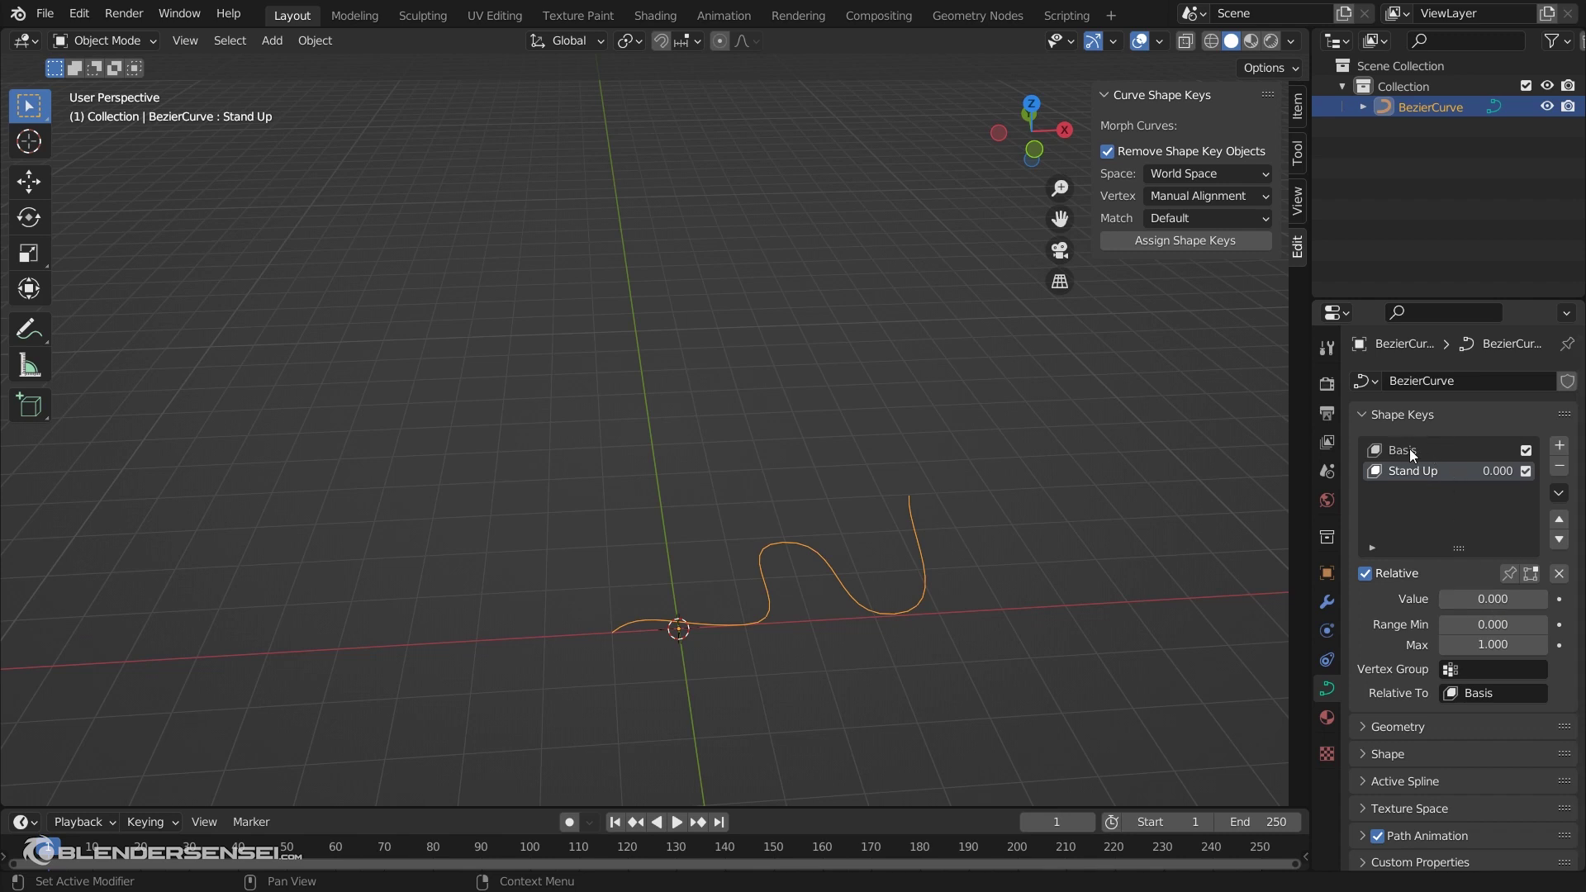
middle_drag(991, 549, 684, 602)
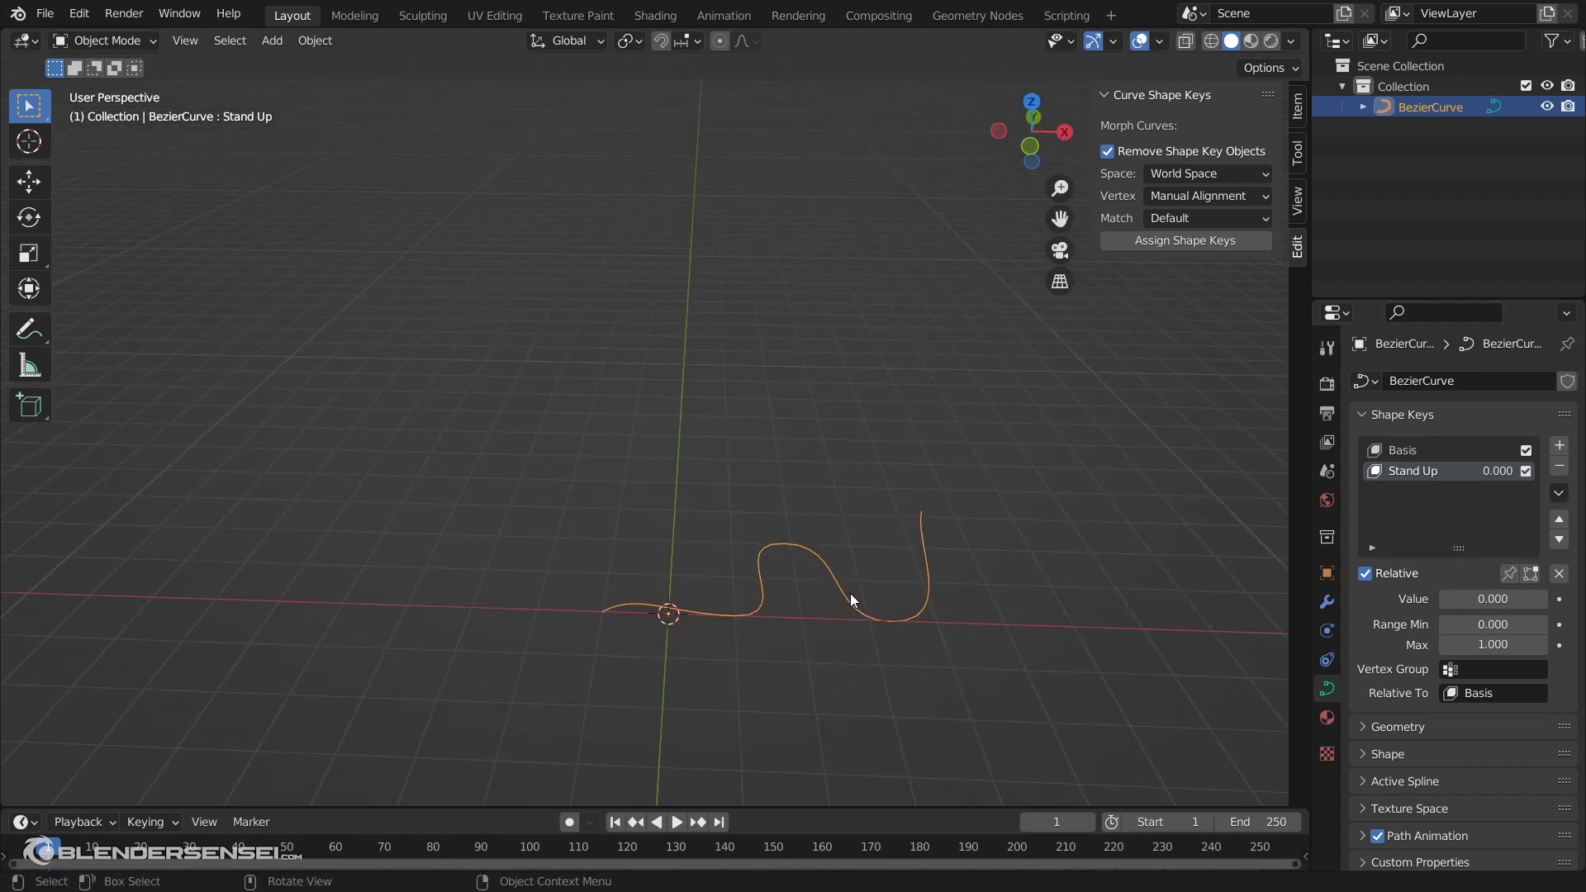
middle_drag(1257, 587, 984, 577)
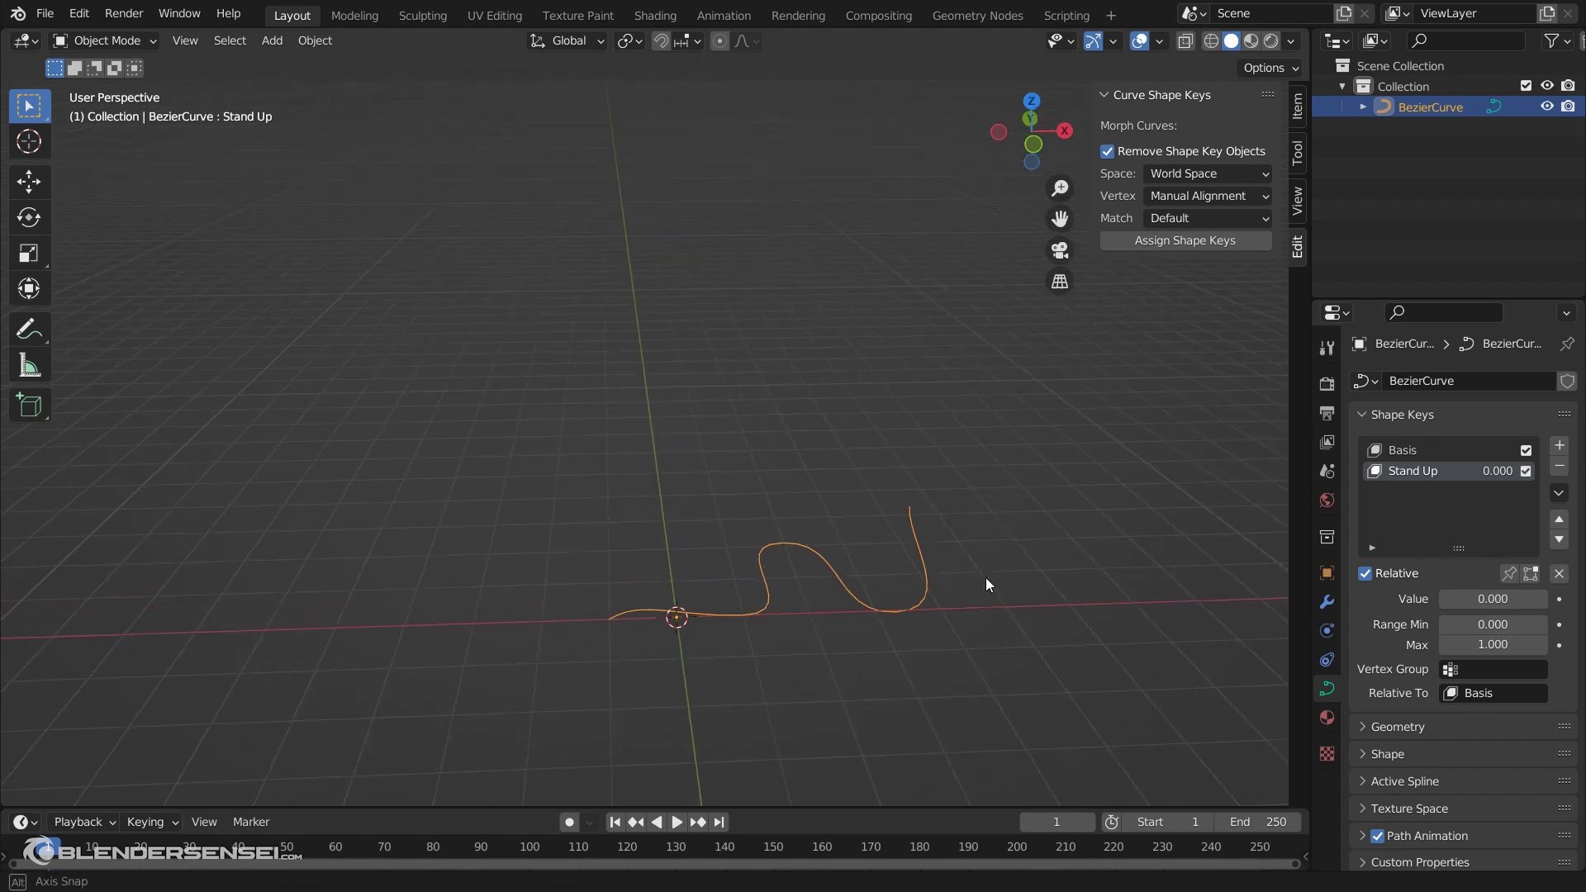
drag(1470, 600, 1547, 599)
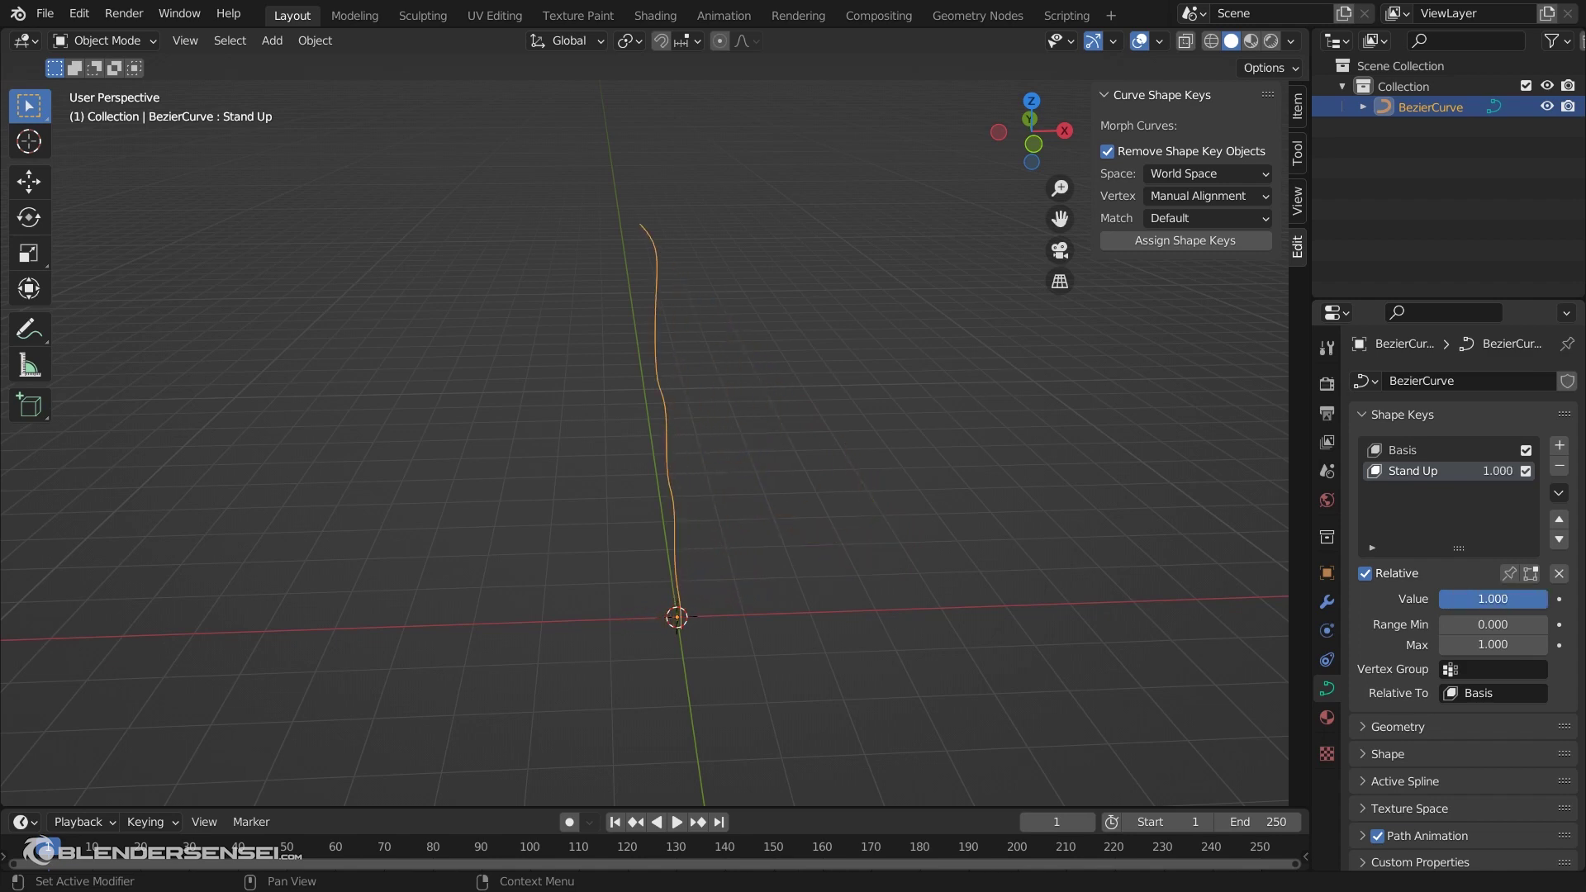
middle_drag(1227, 573, 895, 400)
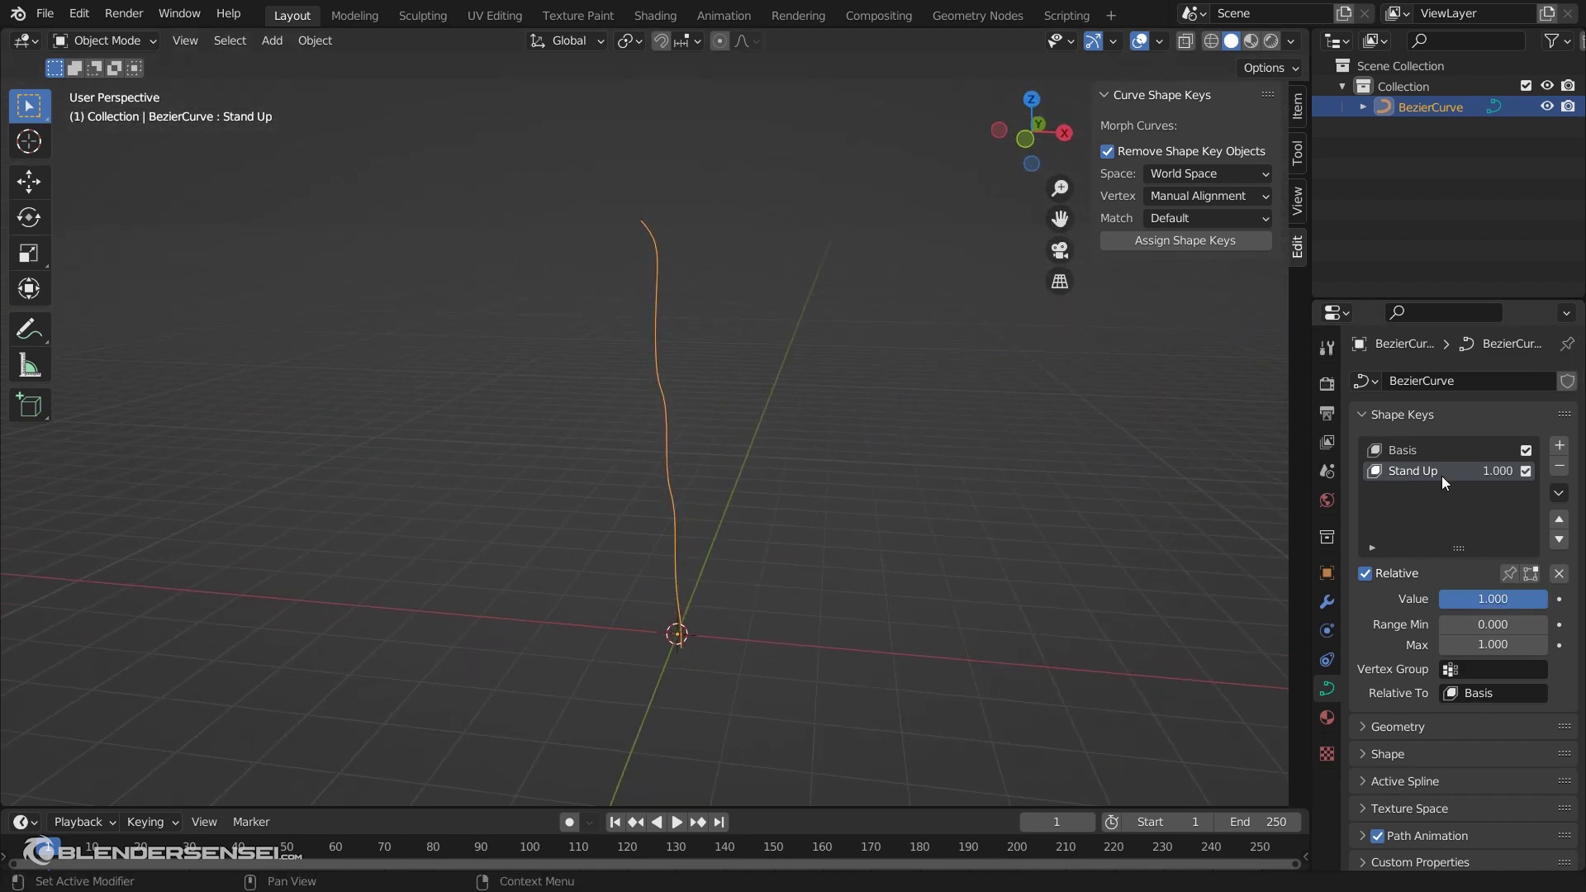
mouse_move(1518, 599)
mouse_down()
mouse_move(1404, 600)
mouse_move(1511, 600)
mouse_move(1404, 599)
mouse_move(1490, 593)
mouse_up()
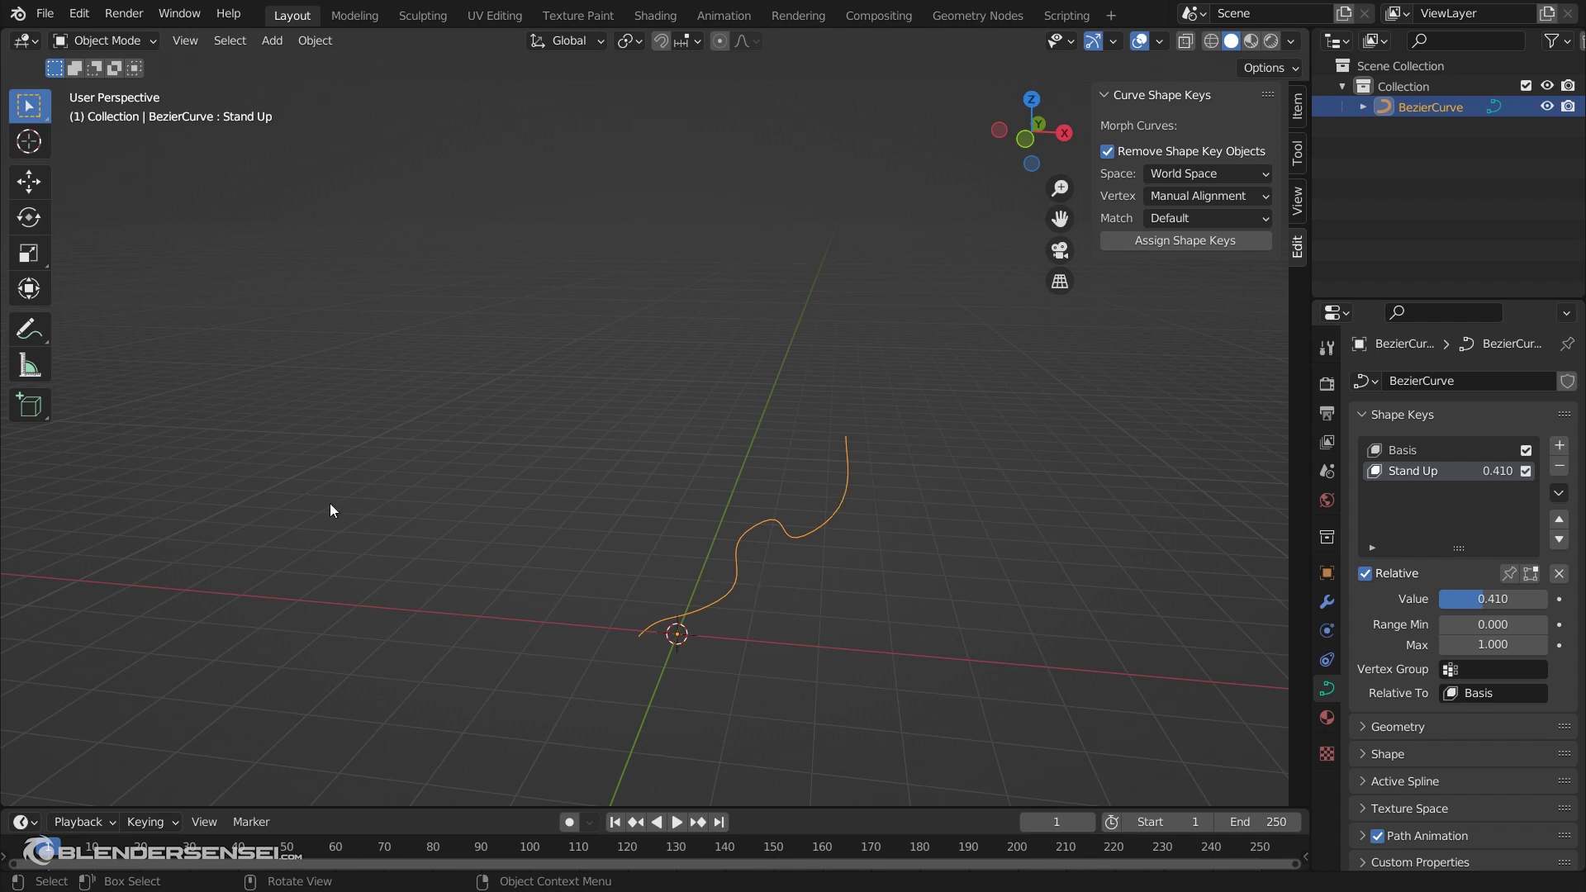
Delete the curve and add a new Bezier curve at the origin
key(x)
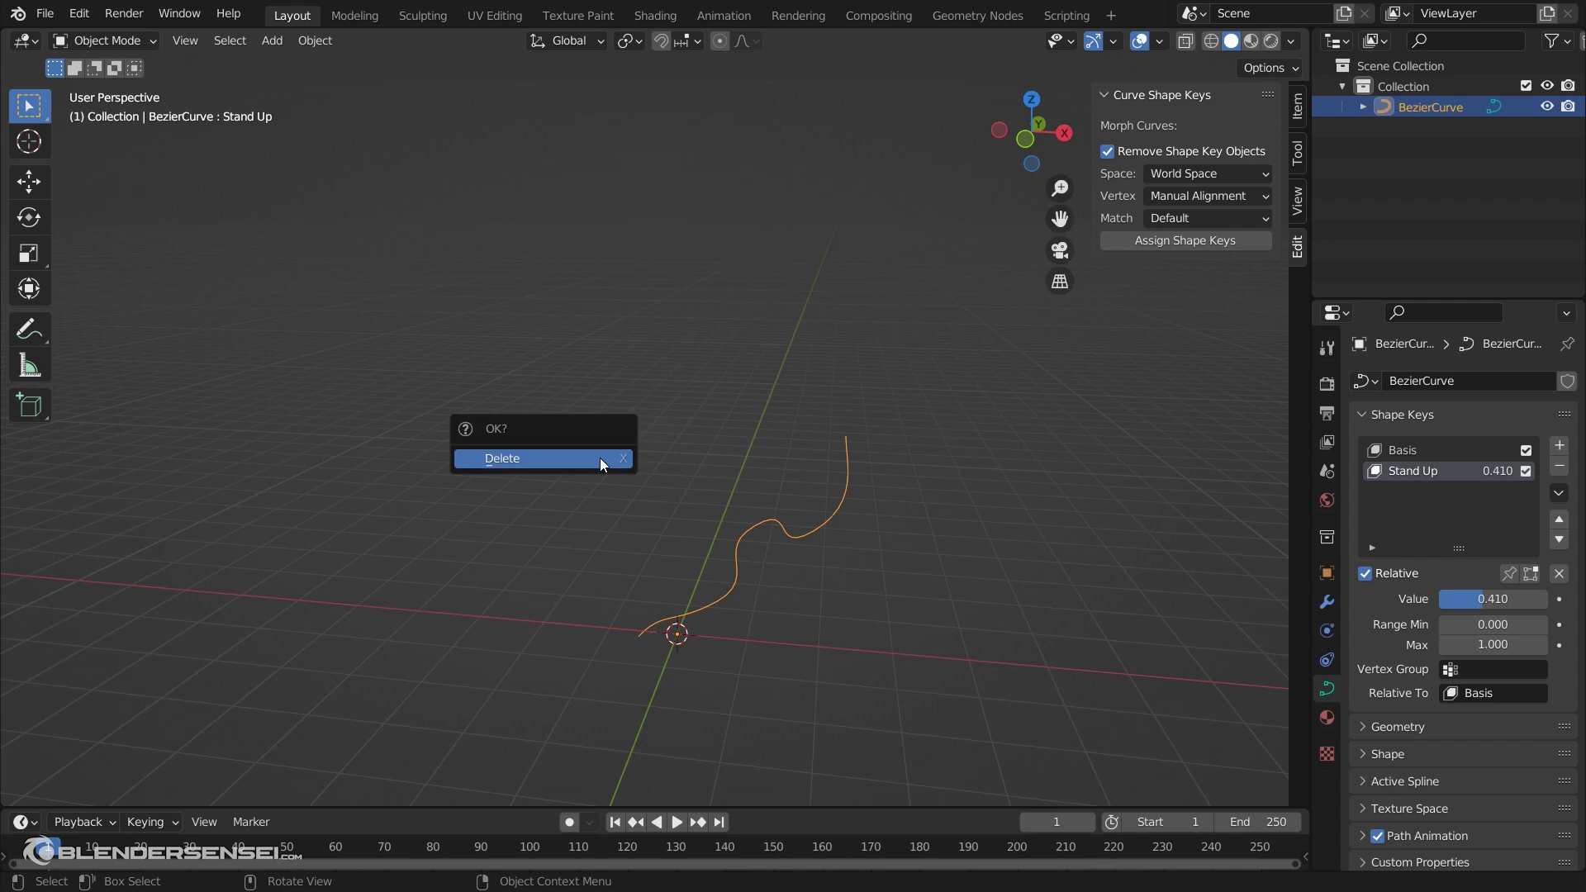
click(600, 459)
key(shift+a)
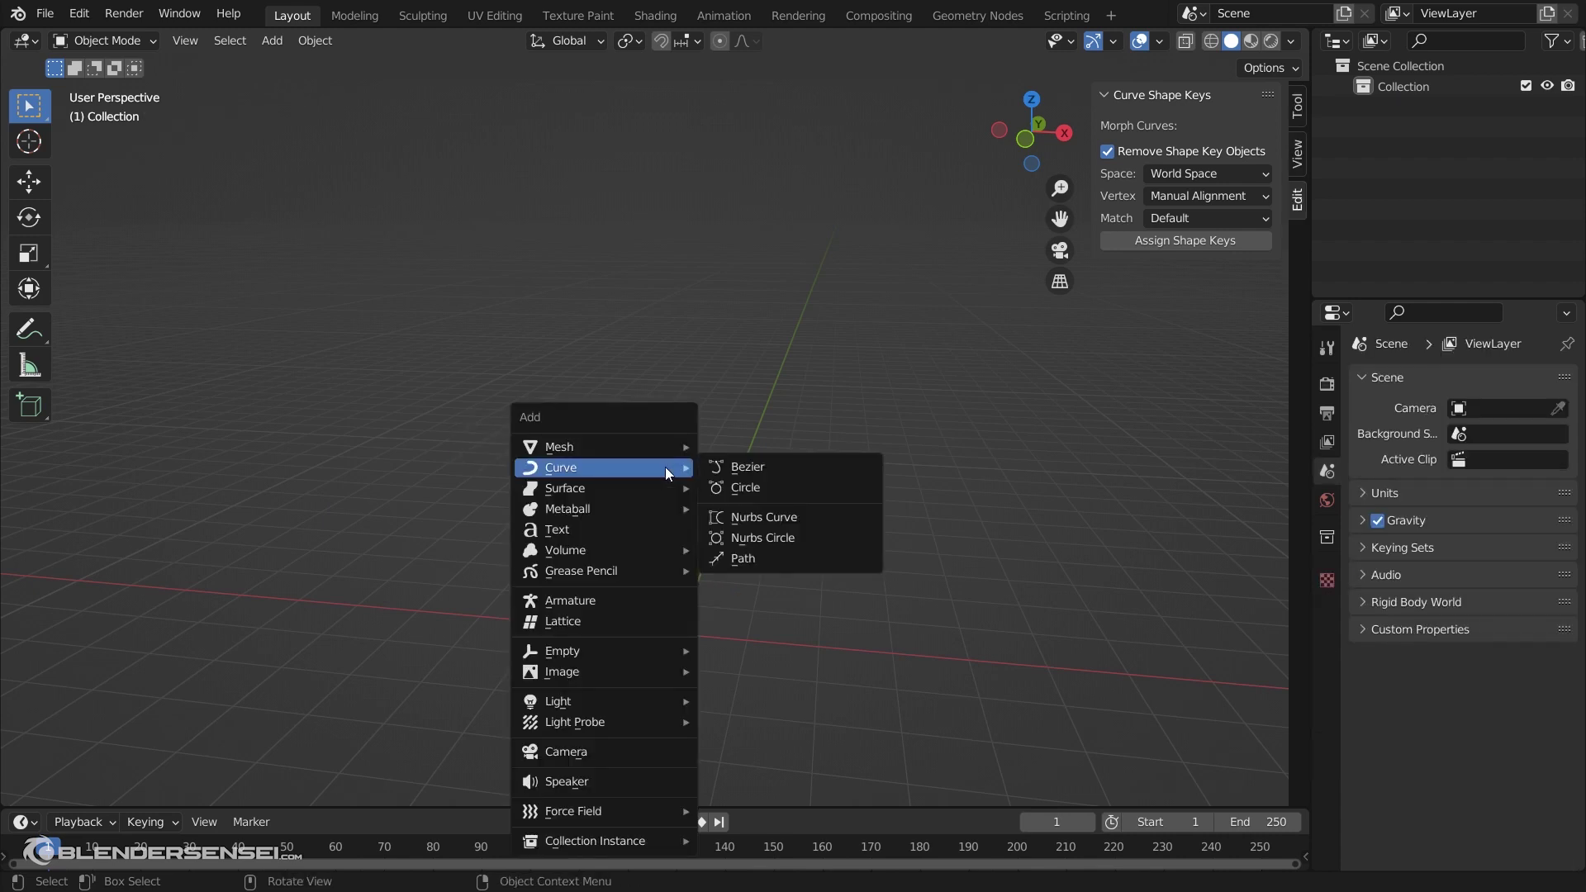
click(773, 467)
middle_drag(732, 499, 738, 555)
Add a Bezier circle at the origin around the new curve
key(shift+a)
mouse_move(760, 532)
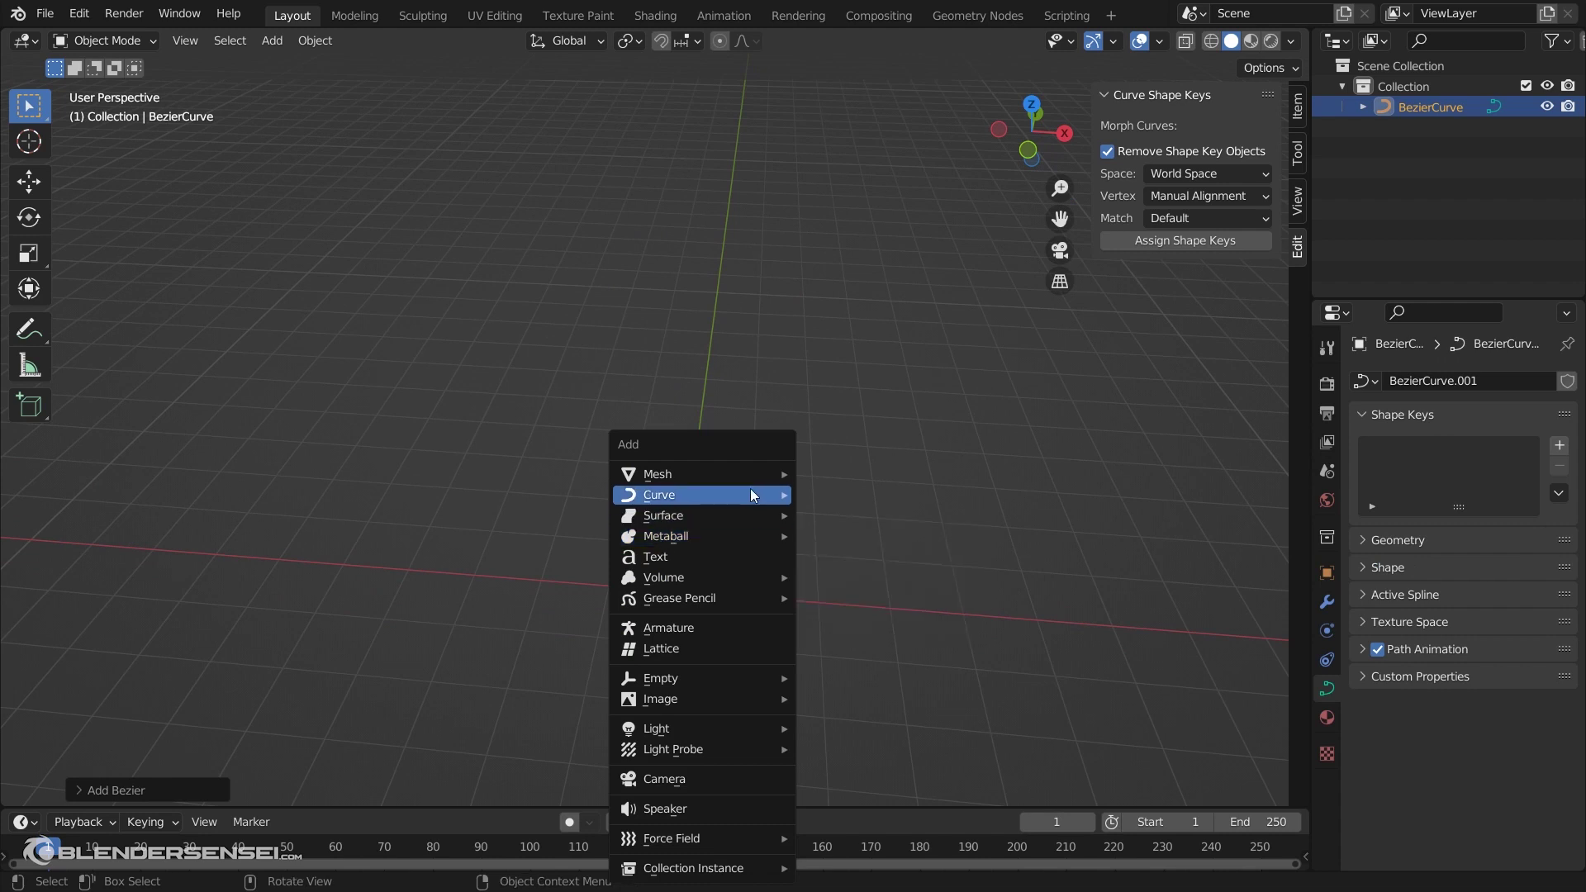
mouse_move(750, 494)
click(858, 513)
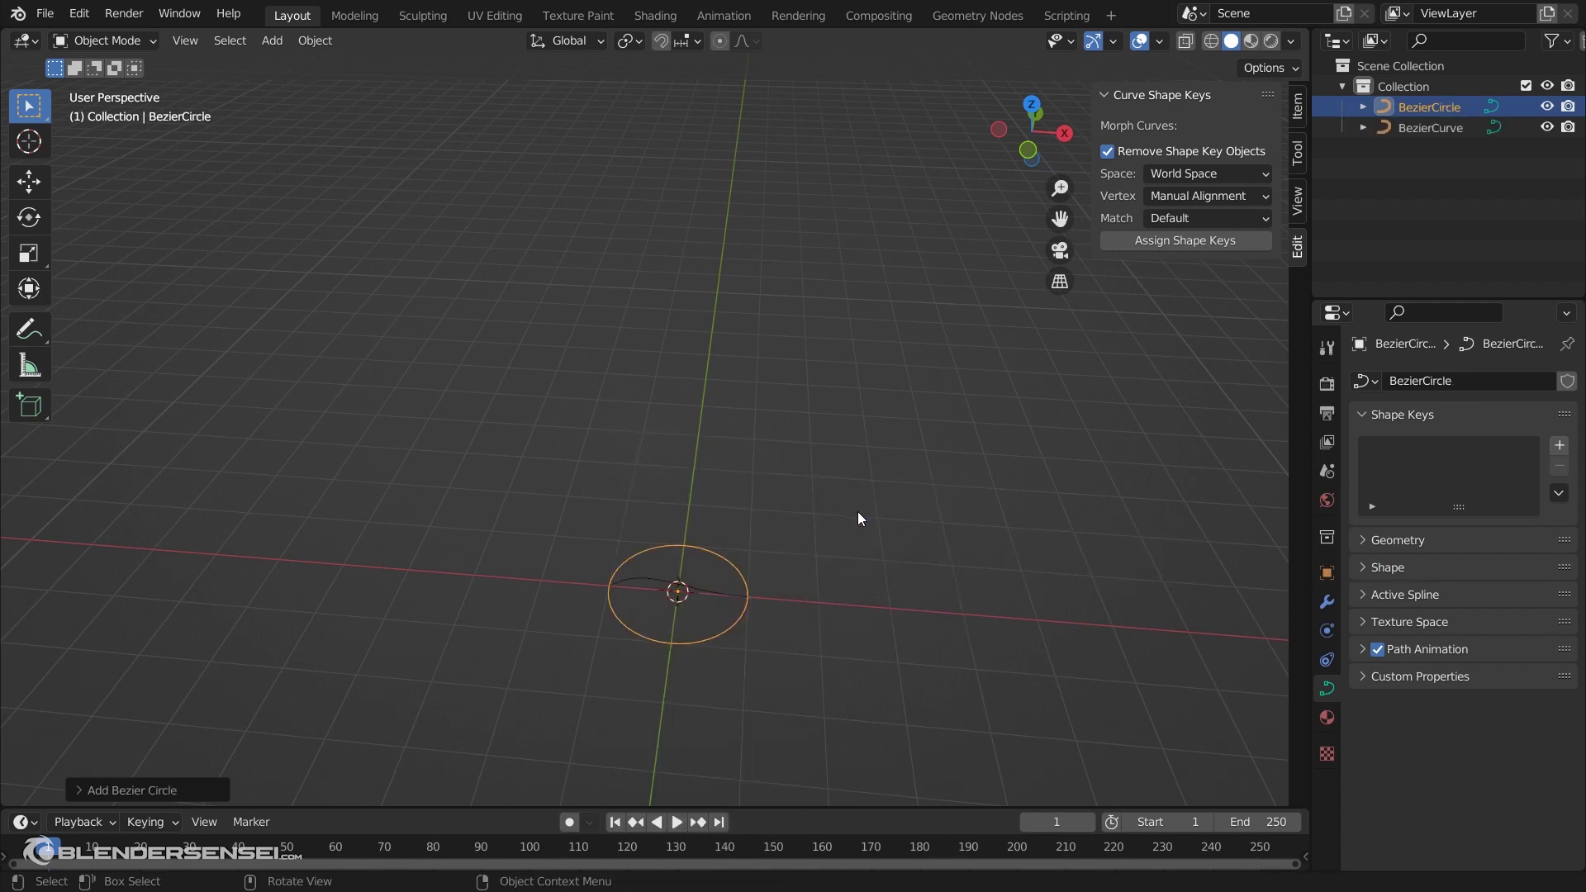
Select the Bezier circle and the Bezier curve, with the curve active, and assign shape keys with Curve Shape Keys
middle_drag(857, 512, 800, 485)
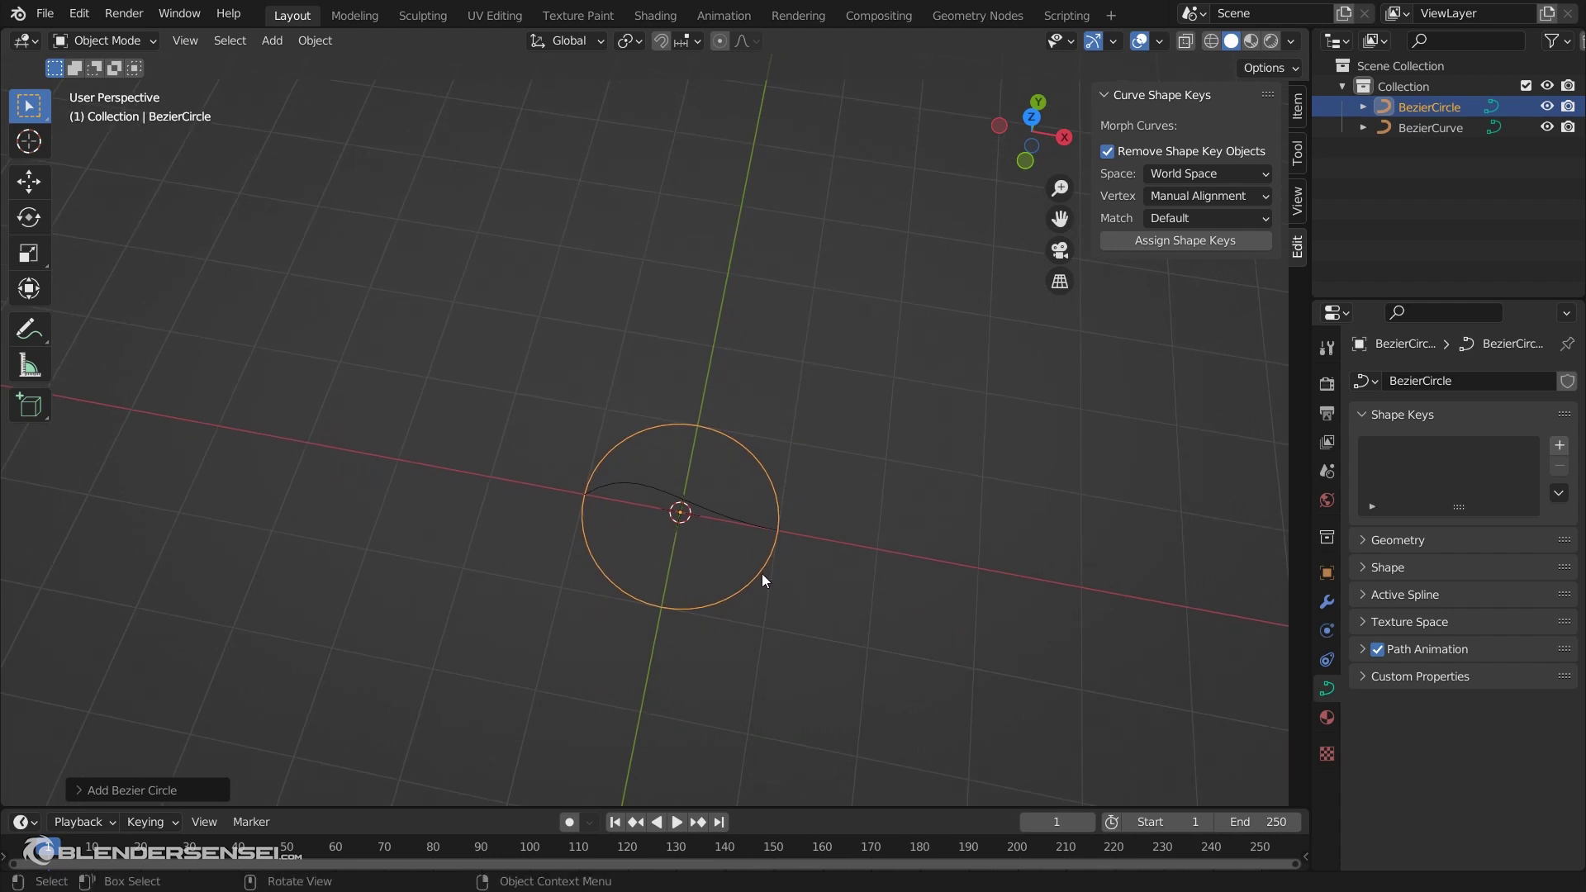
mouse_move(761, 575)
middle_down()
mouse_move(775, 498)
mouse_move(774, 561)
middle_up()
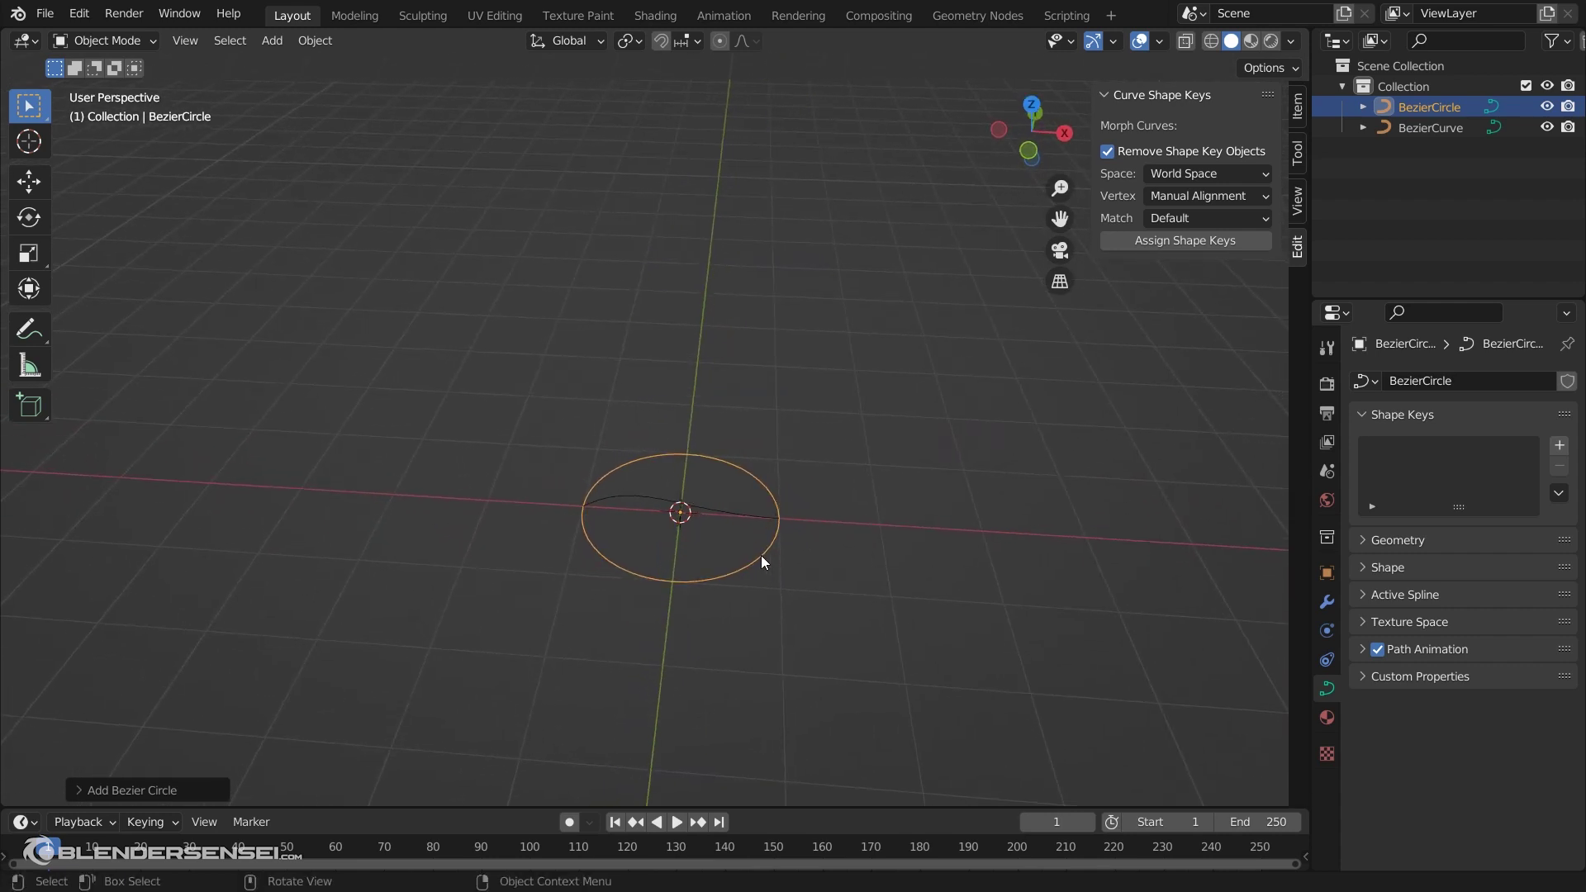
click(703, 509)
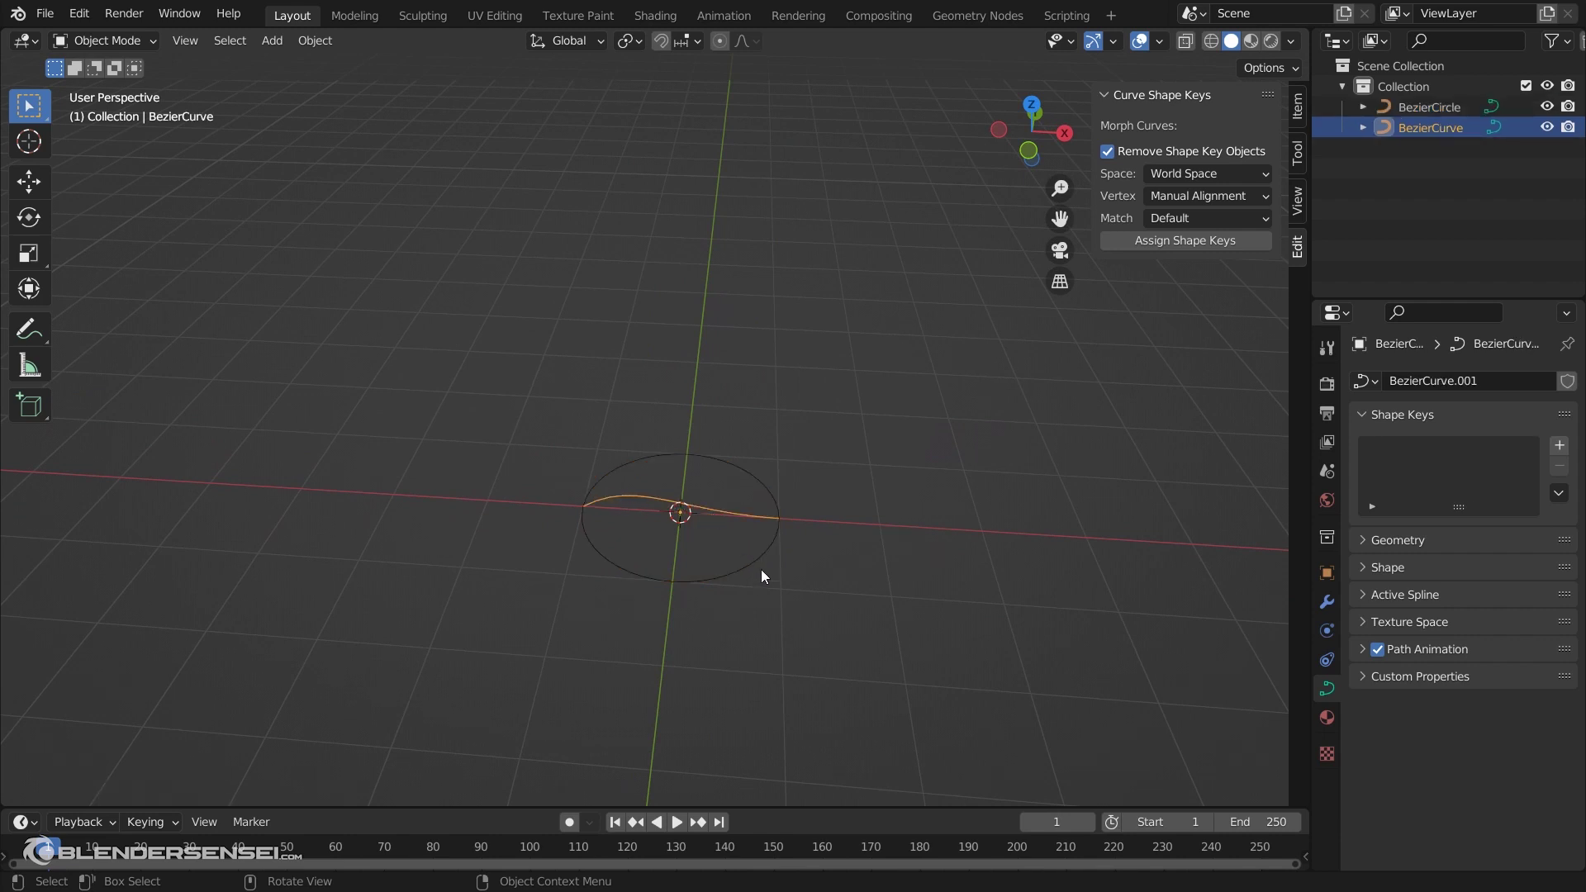
click(765, 547)
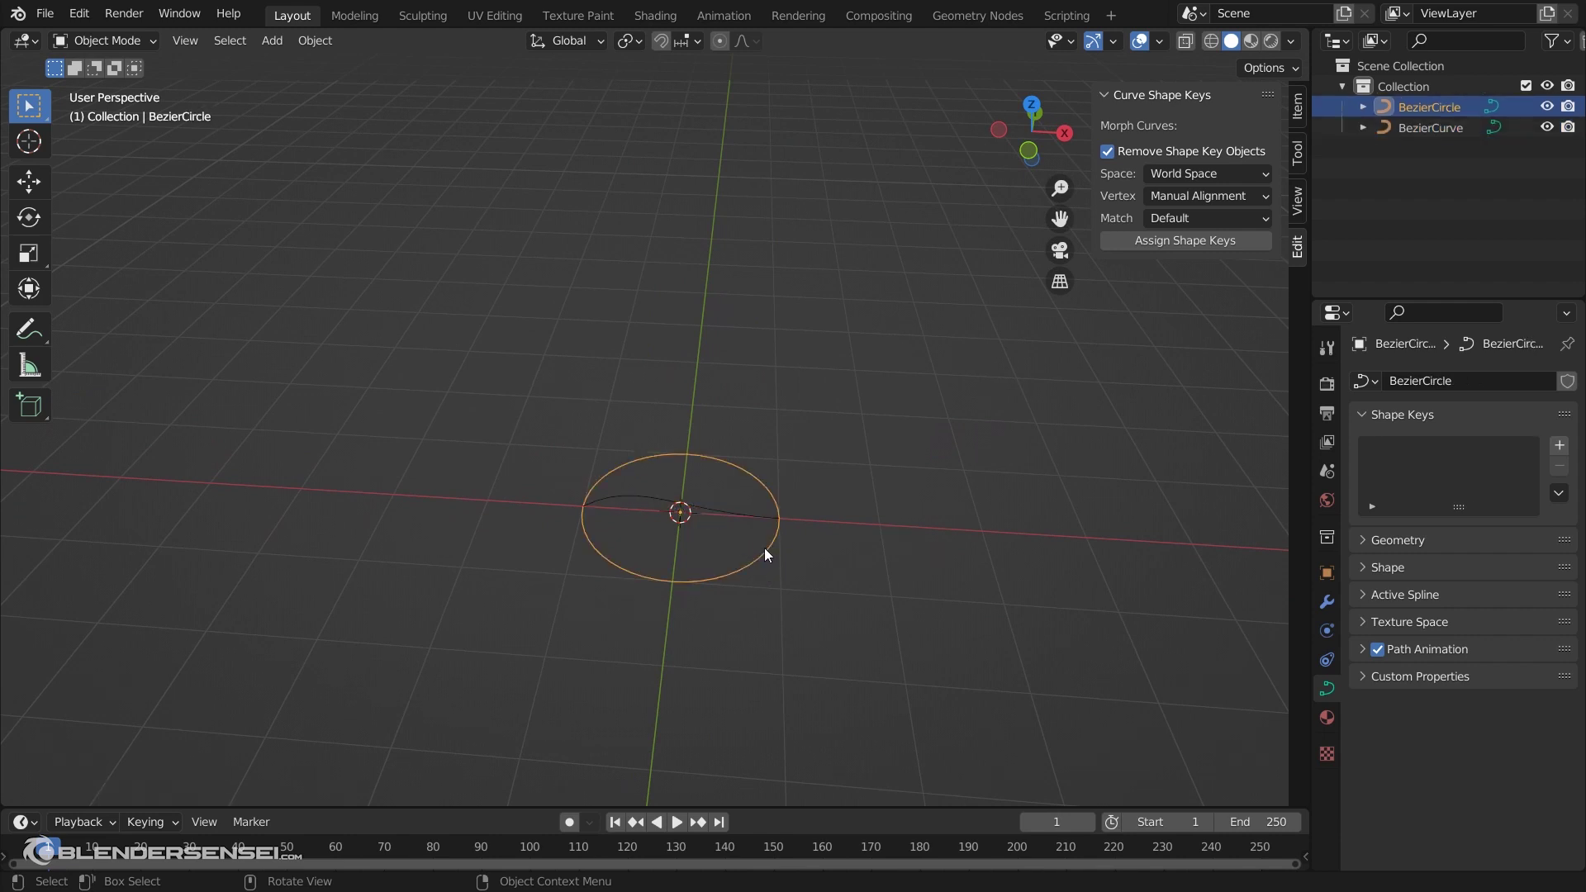
shift+click(710, 507)
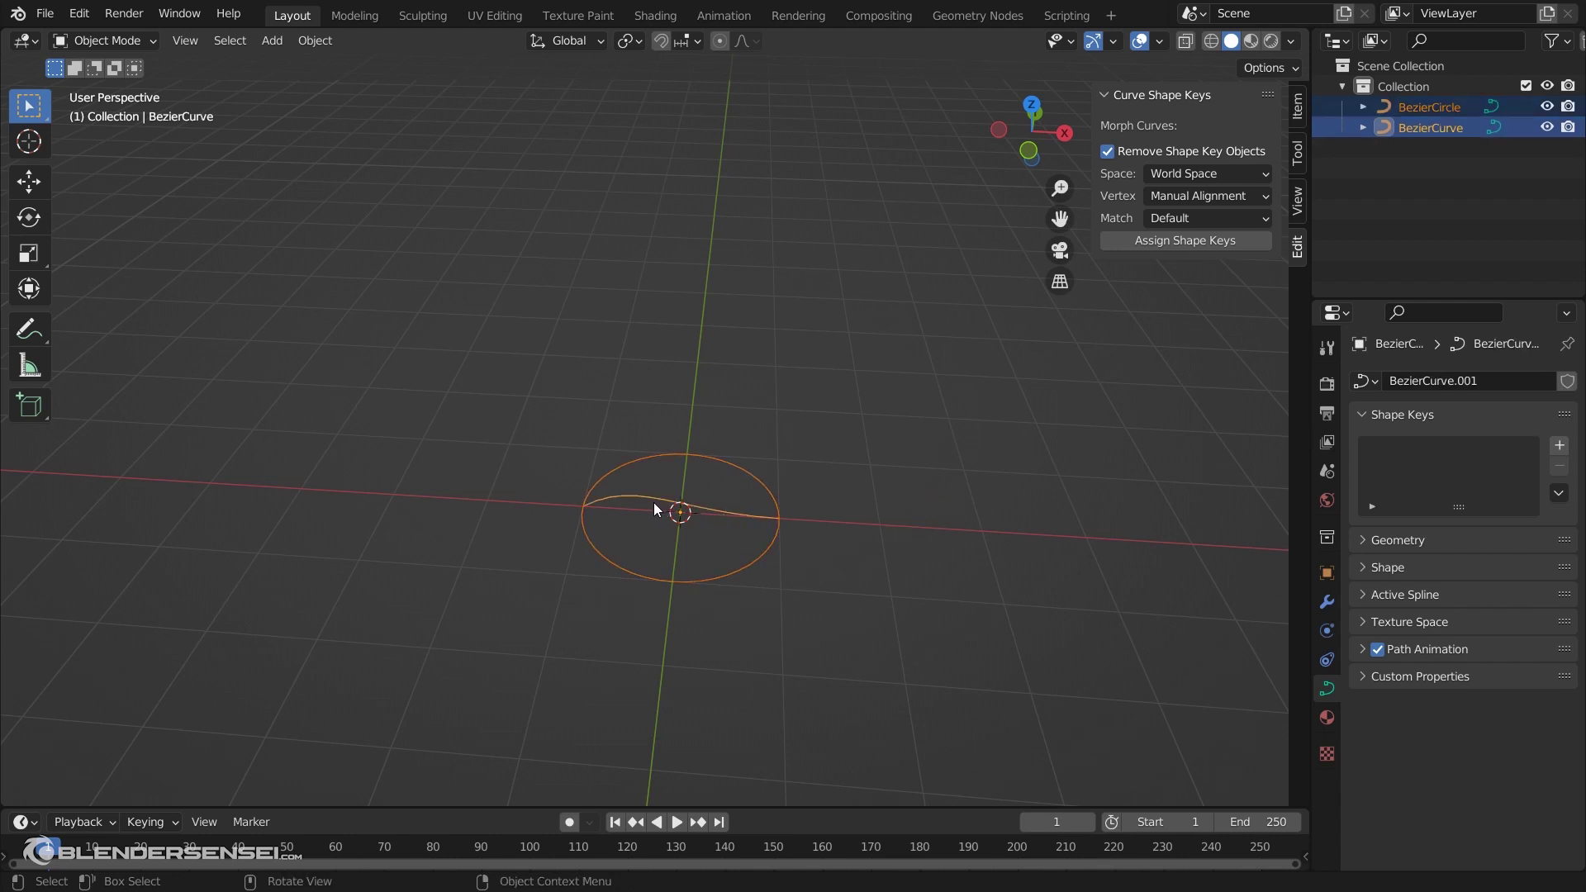
click(1179, 240)
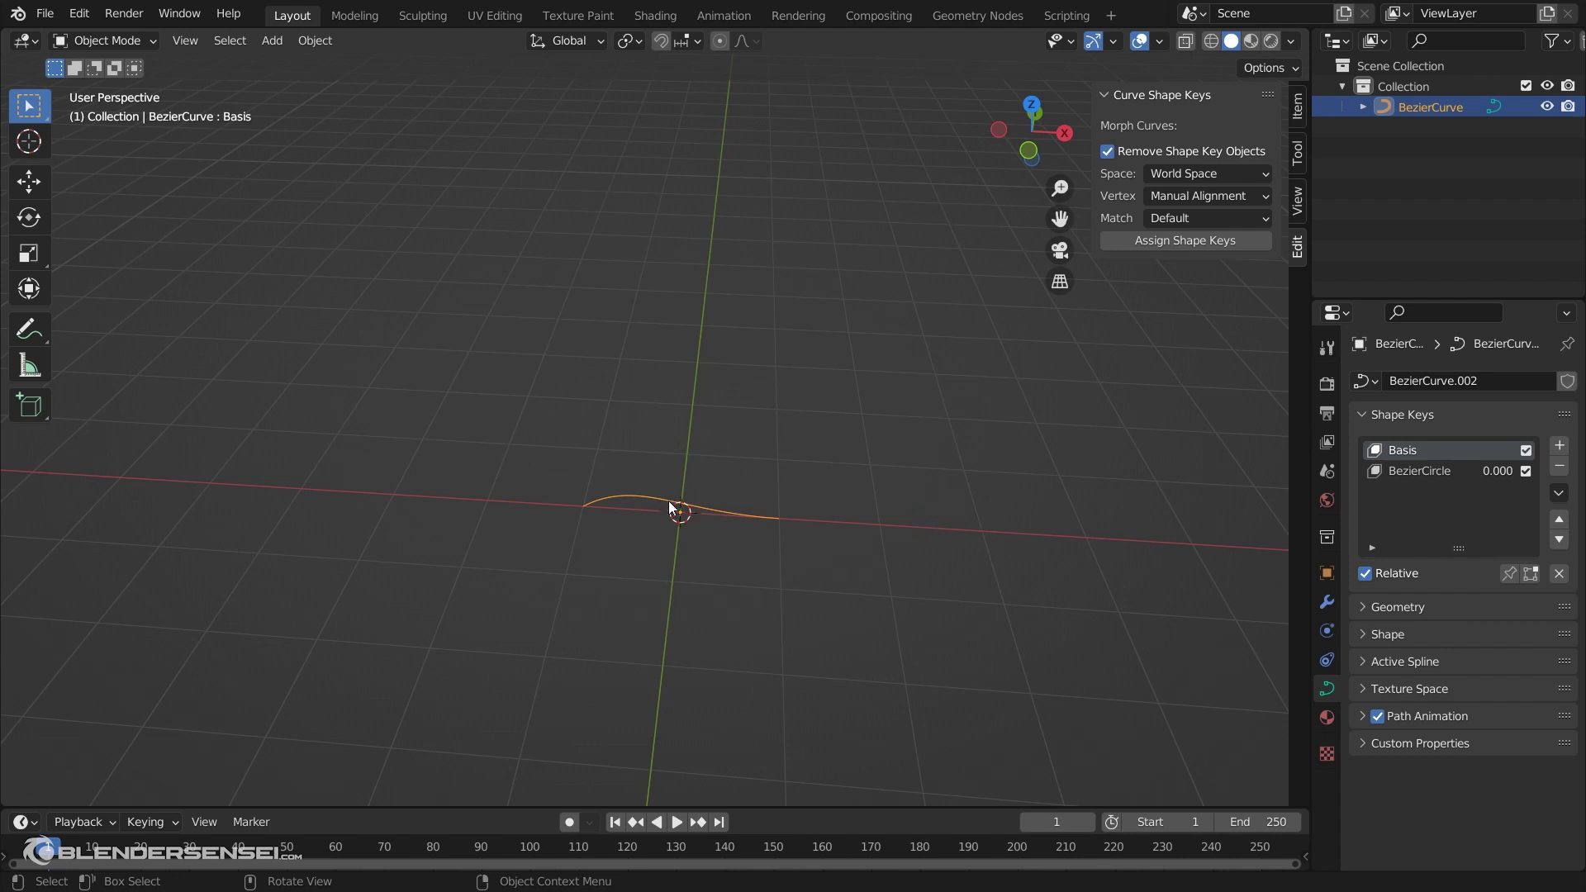
Set the BezierCircle shape key's value to 1.000 and turn off Remove Shape Key Objects
click(1437, 472)
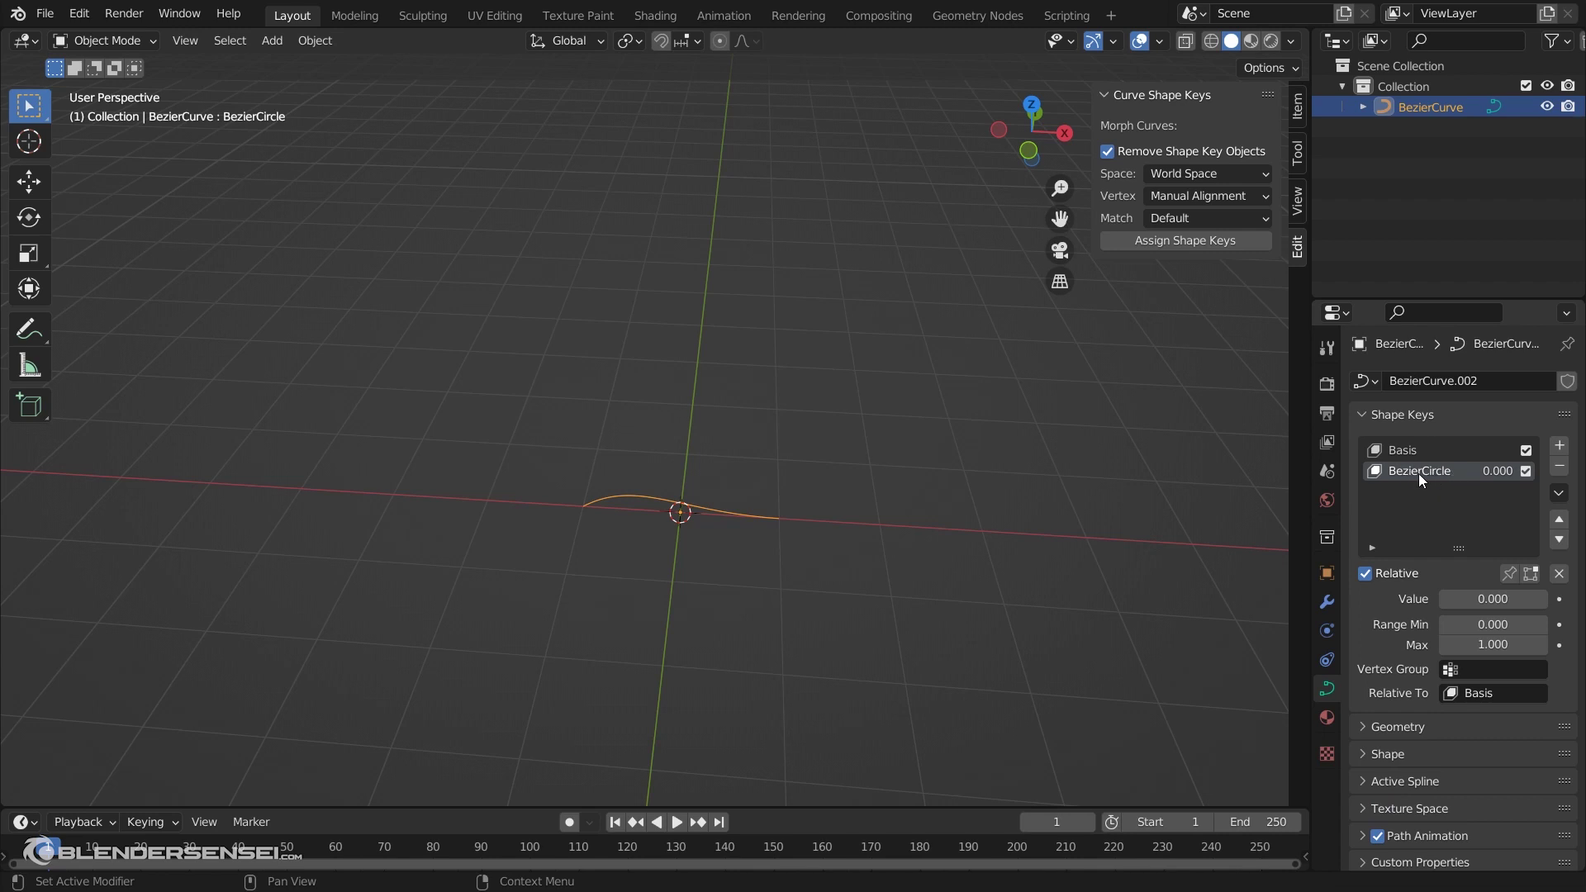
drag(1470, 599, 1552, 599)
scroll(812, 202, up, 1)
middle_drag(811, 198, 812, 207)
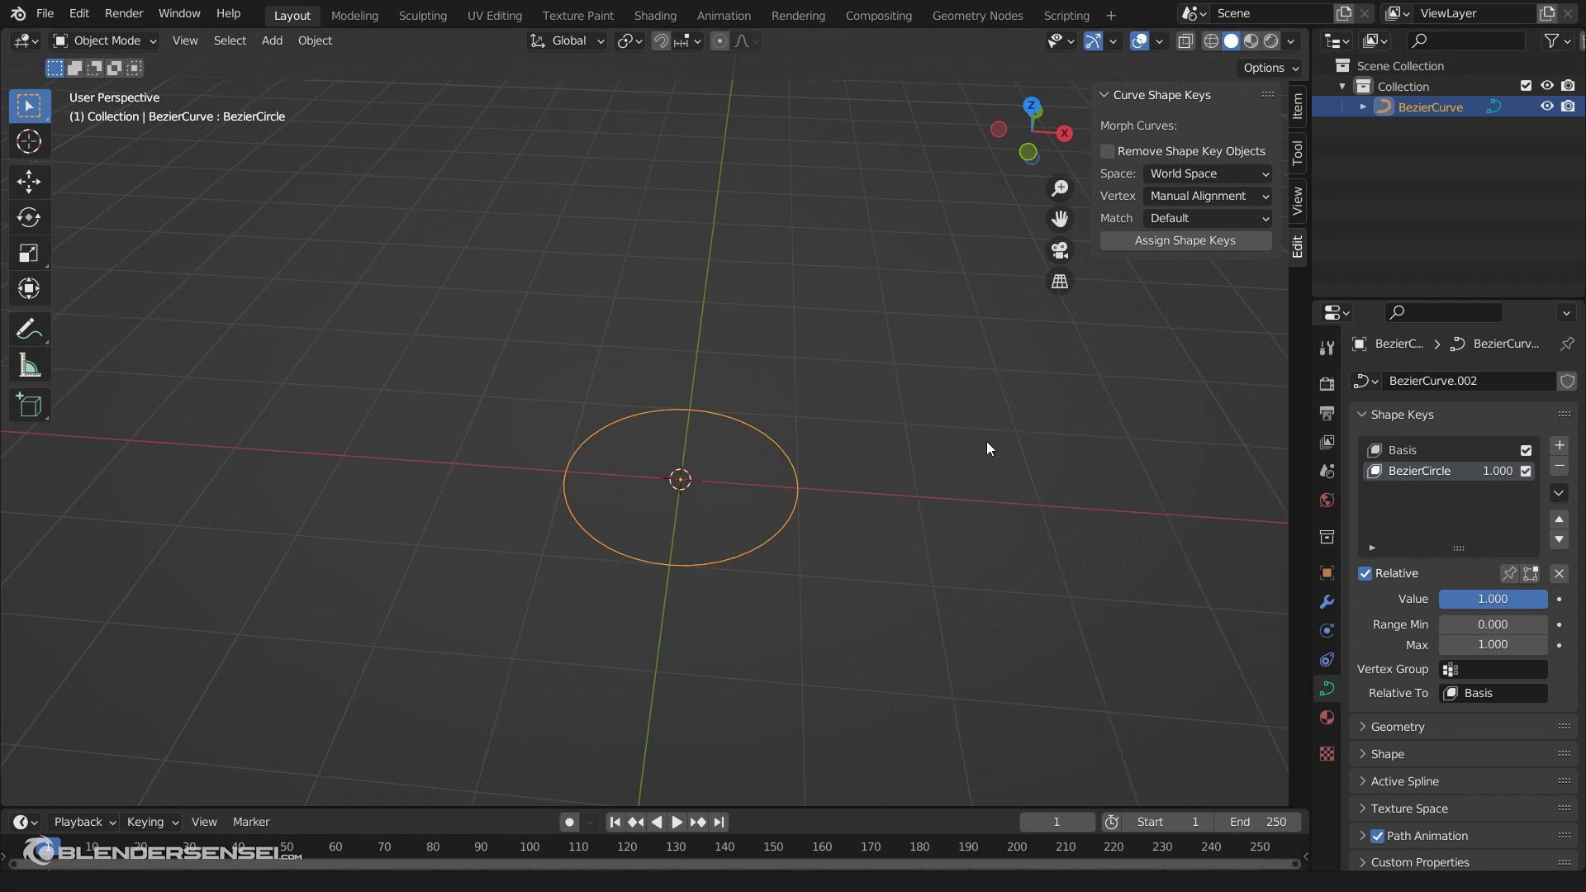
Place the 3D cursor beside the morphed curve along the X axis and add a Bezier circle there
shift+middle_drag(986, 441, 681, 440)
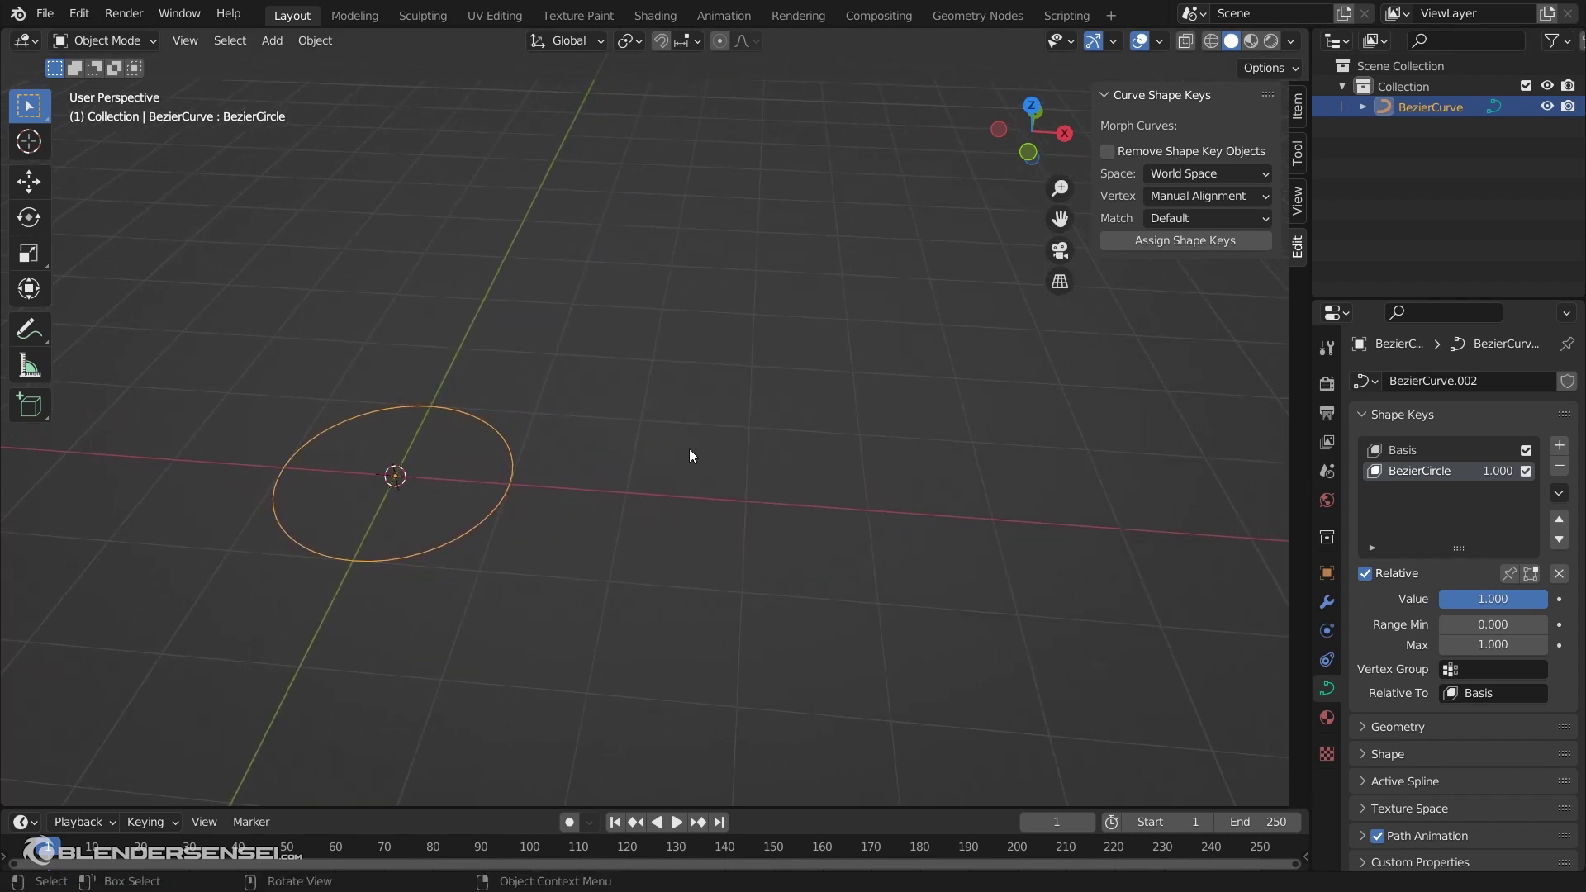
shift+right_drag(668, 496, 791, 504)
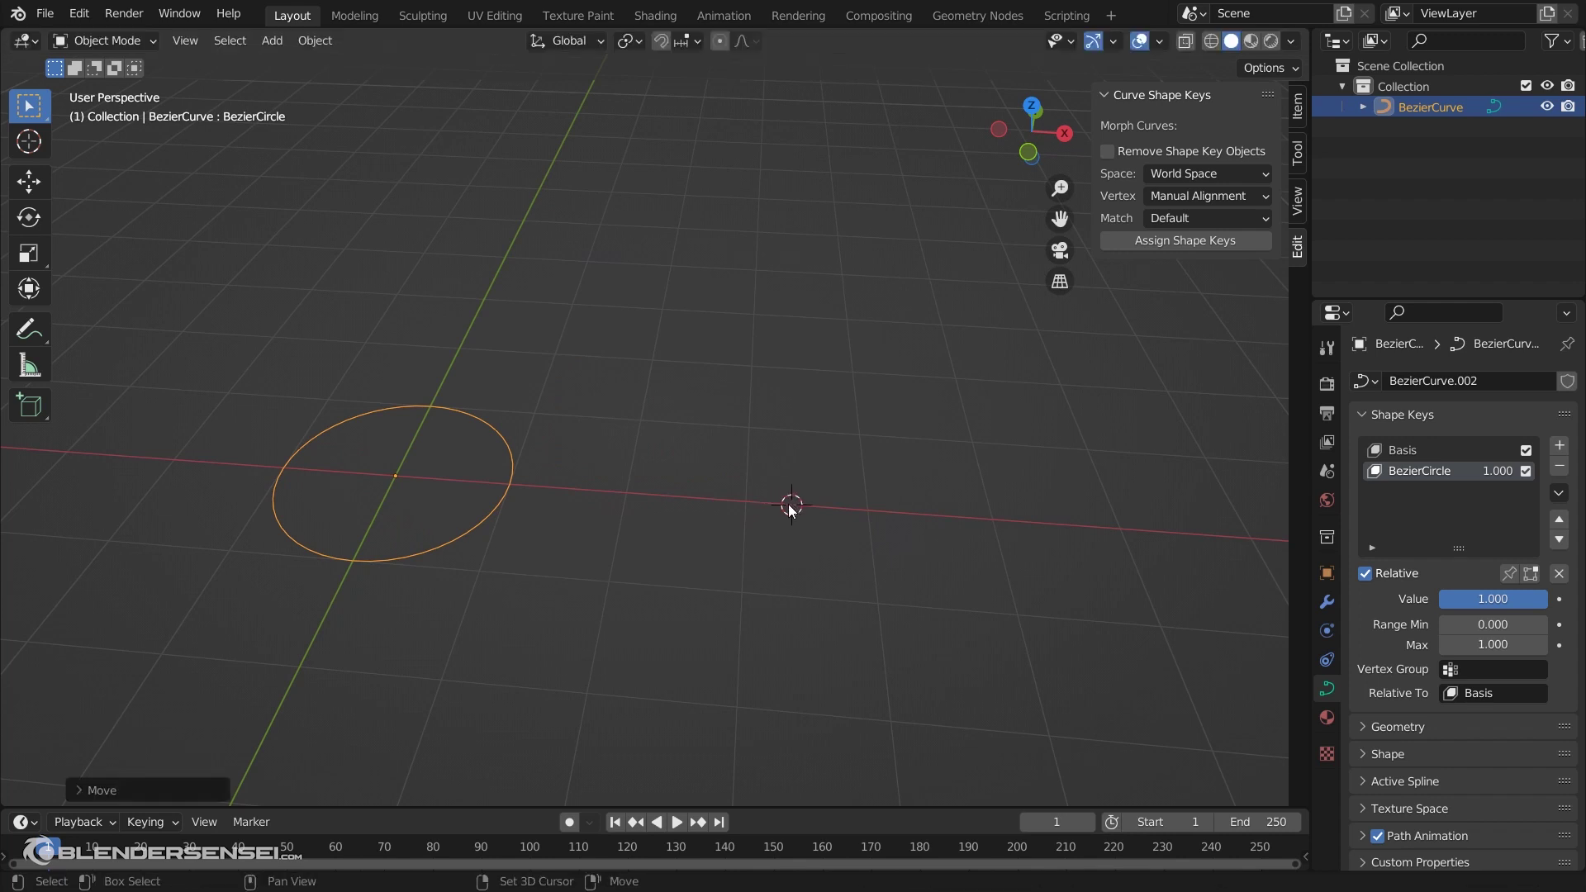
key(shift+a)
mouse_move(856, 473)
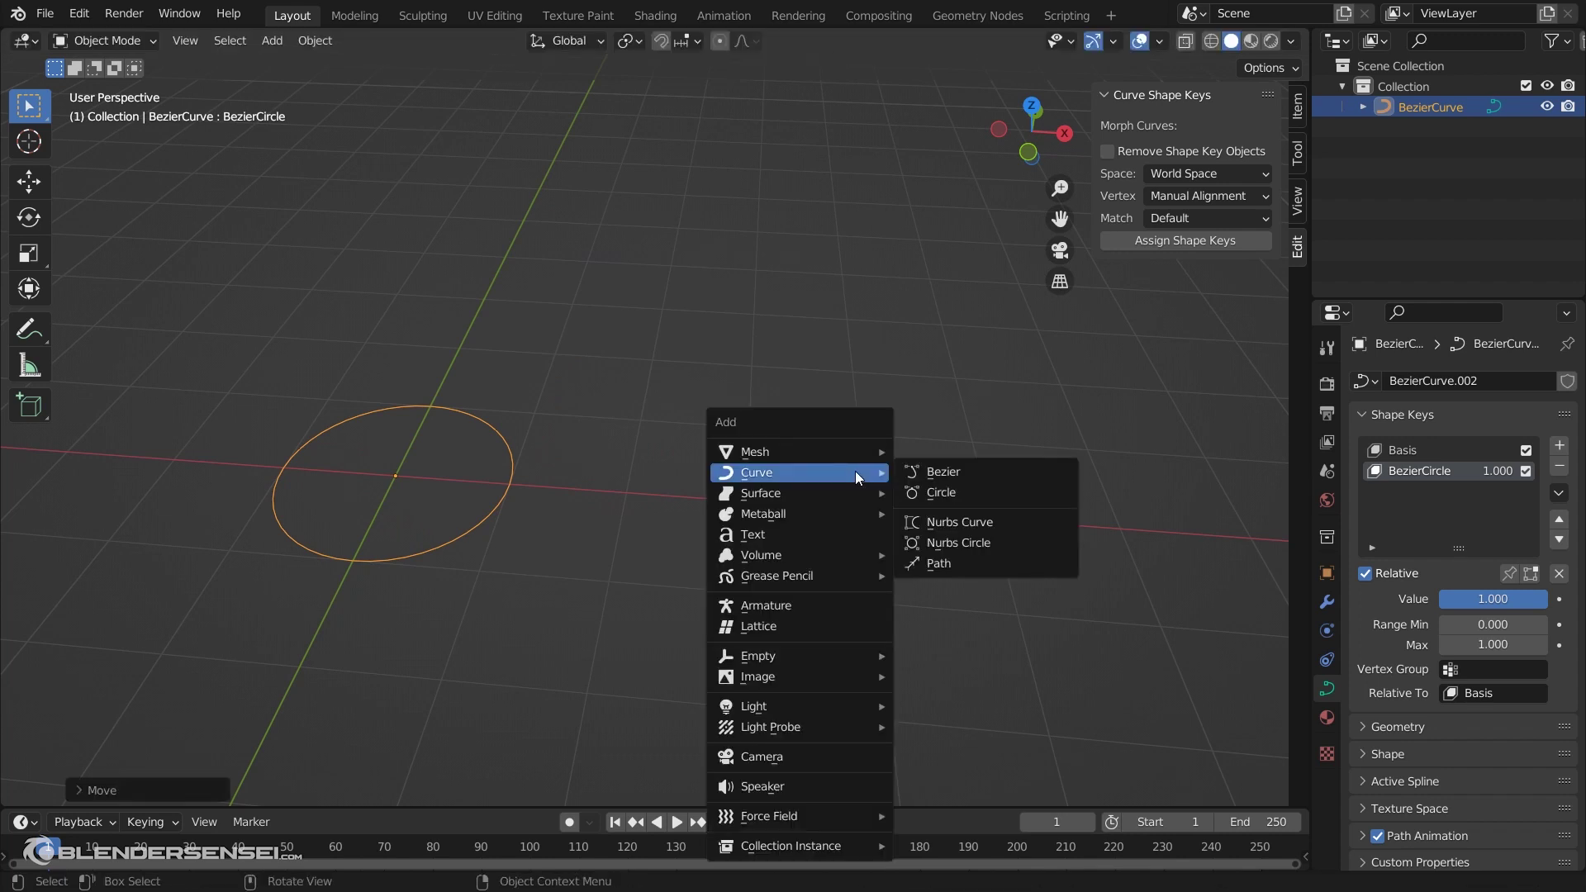
click(963, 494)
Duplicate the new Bezier circle and place the copy directly above it along the Z axis
shift+middle_drag(919, 459, 820, 544)
key(shift+d)
key(z)
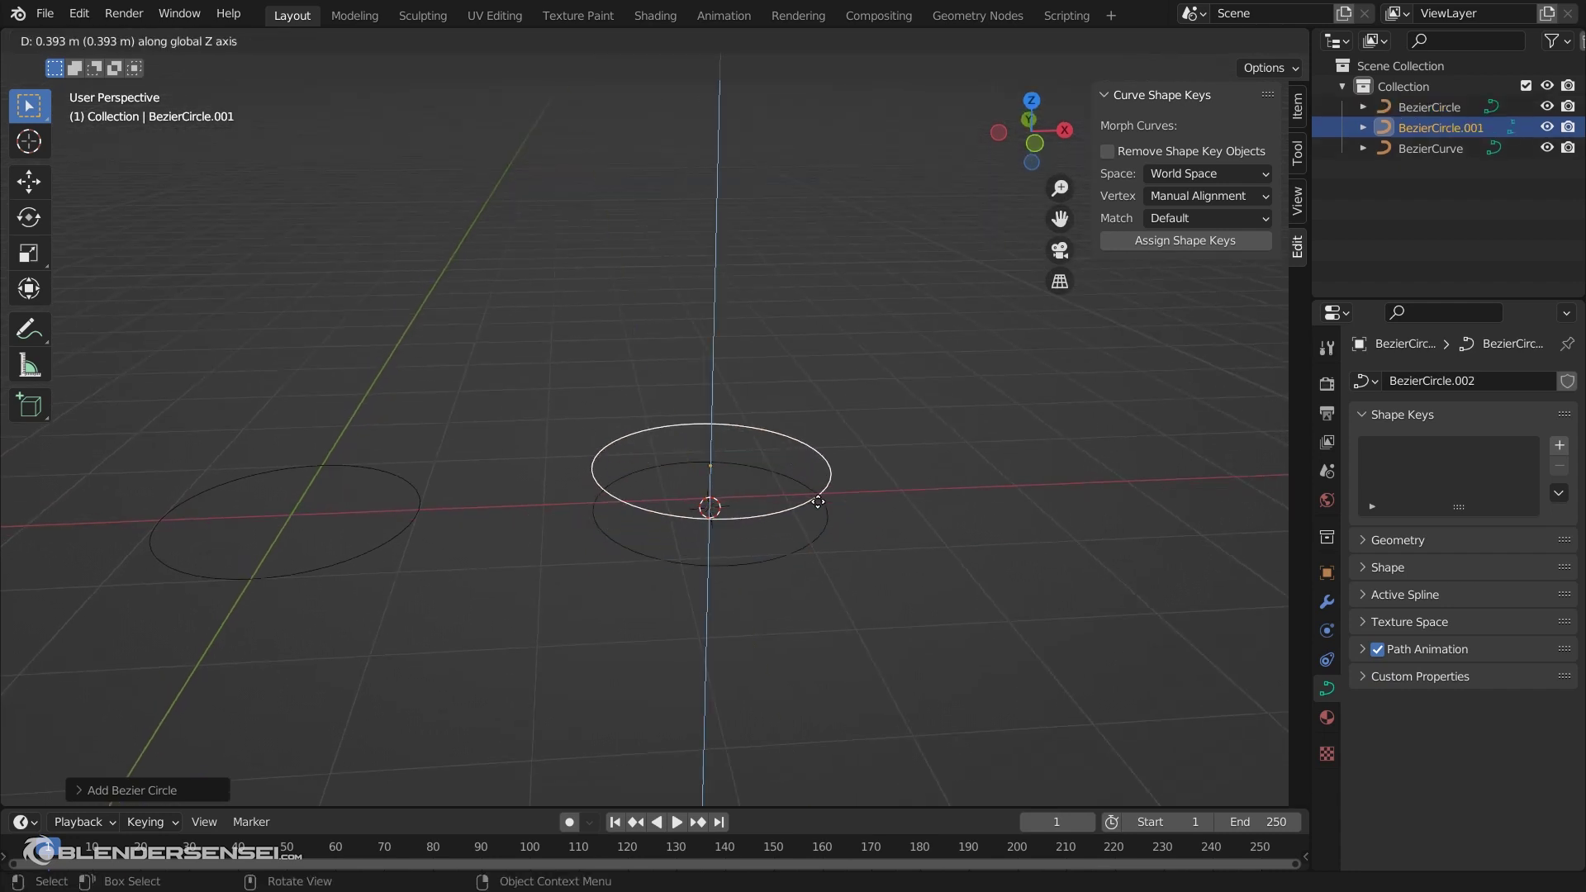
click(838, 466)
Subdivide all segments of the upper duplicate circle once in Edit Mode
middle_drag(841, 463, 839, 509)
key(Tab)
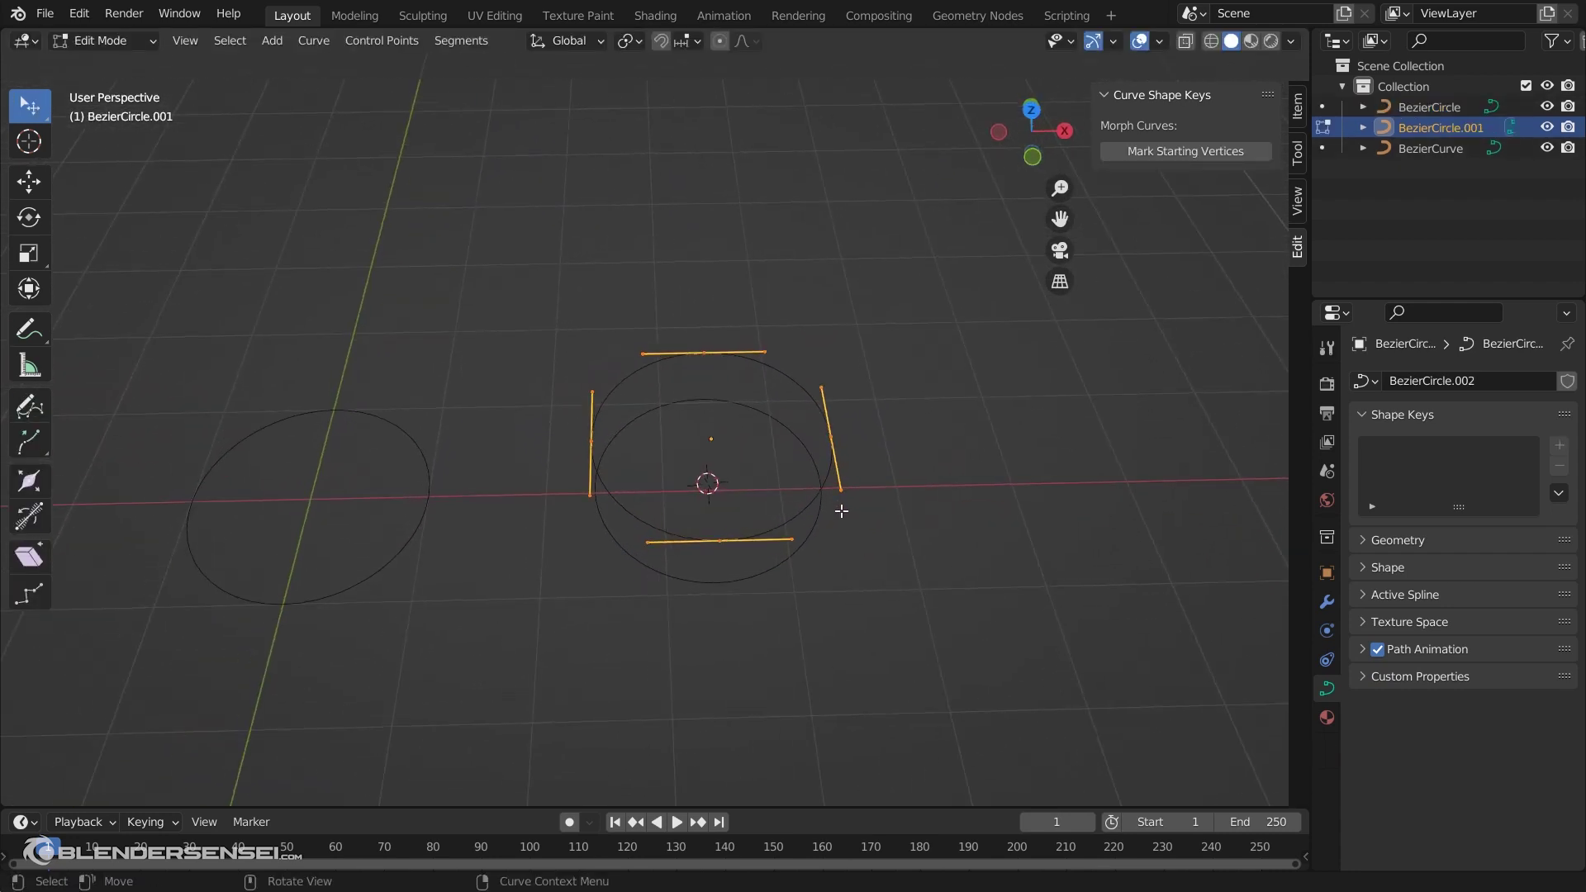
right_click(859, 394)
click(858, 394)
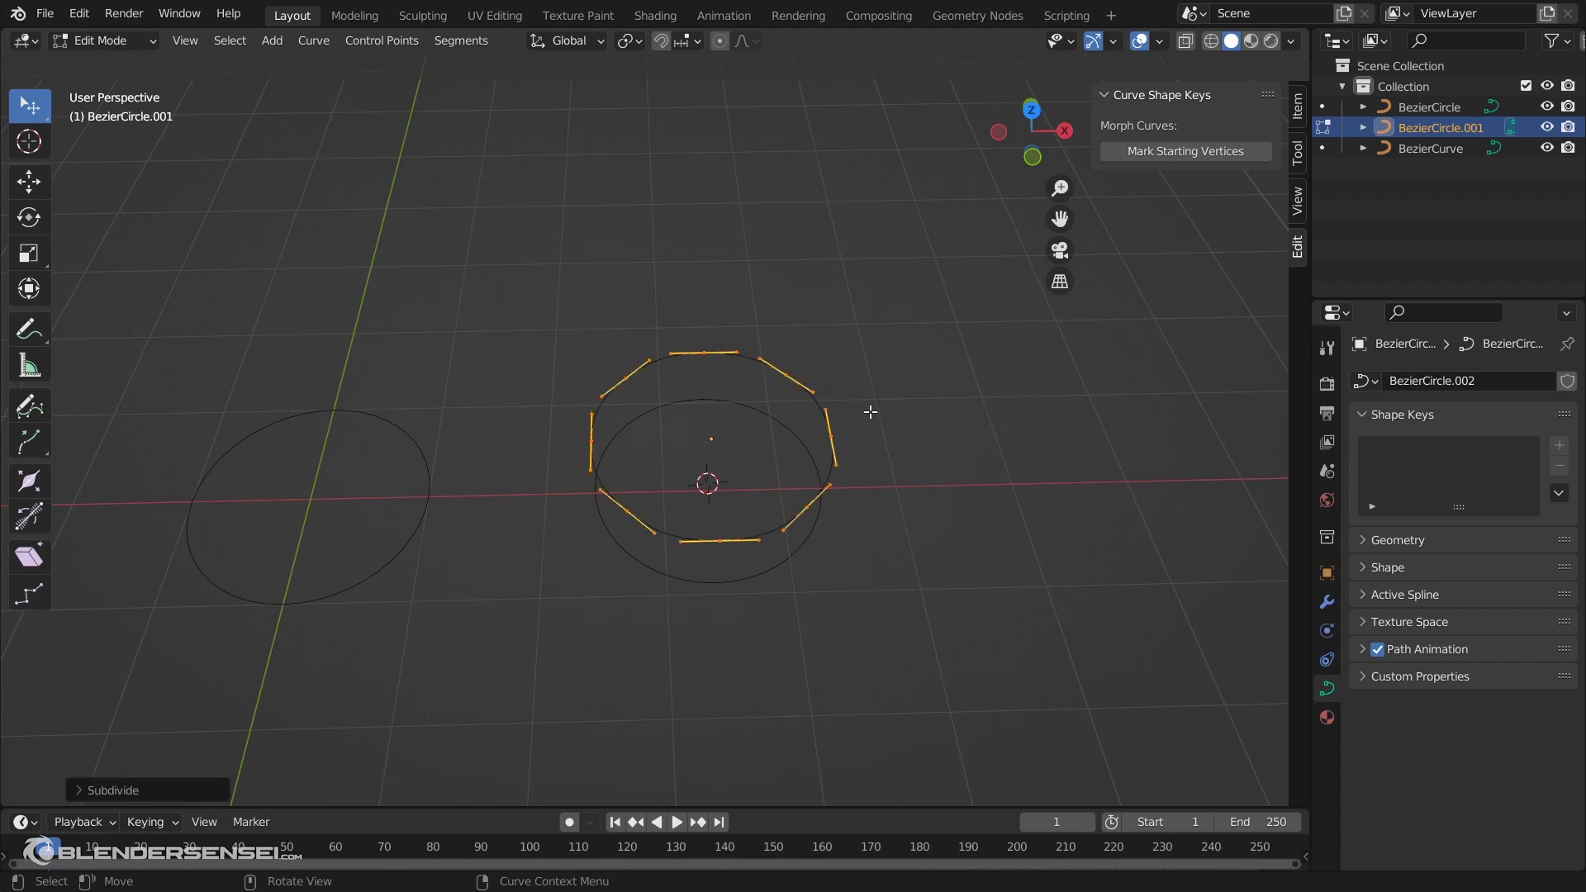
right_click(879, 404)
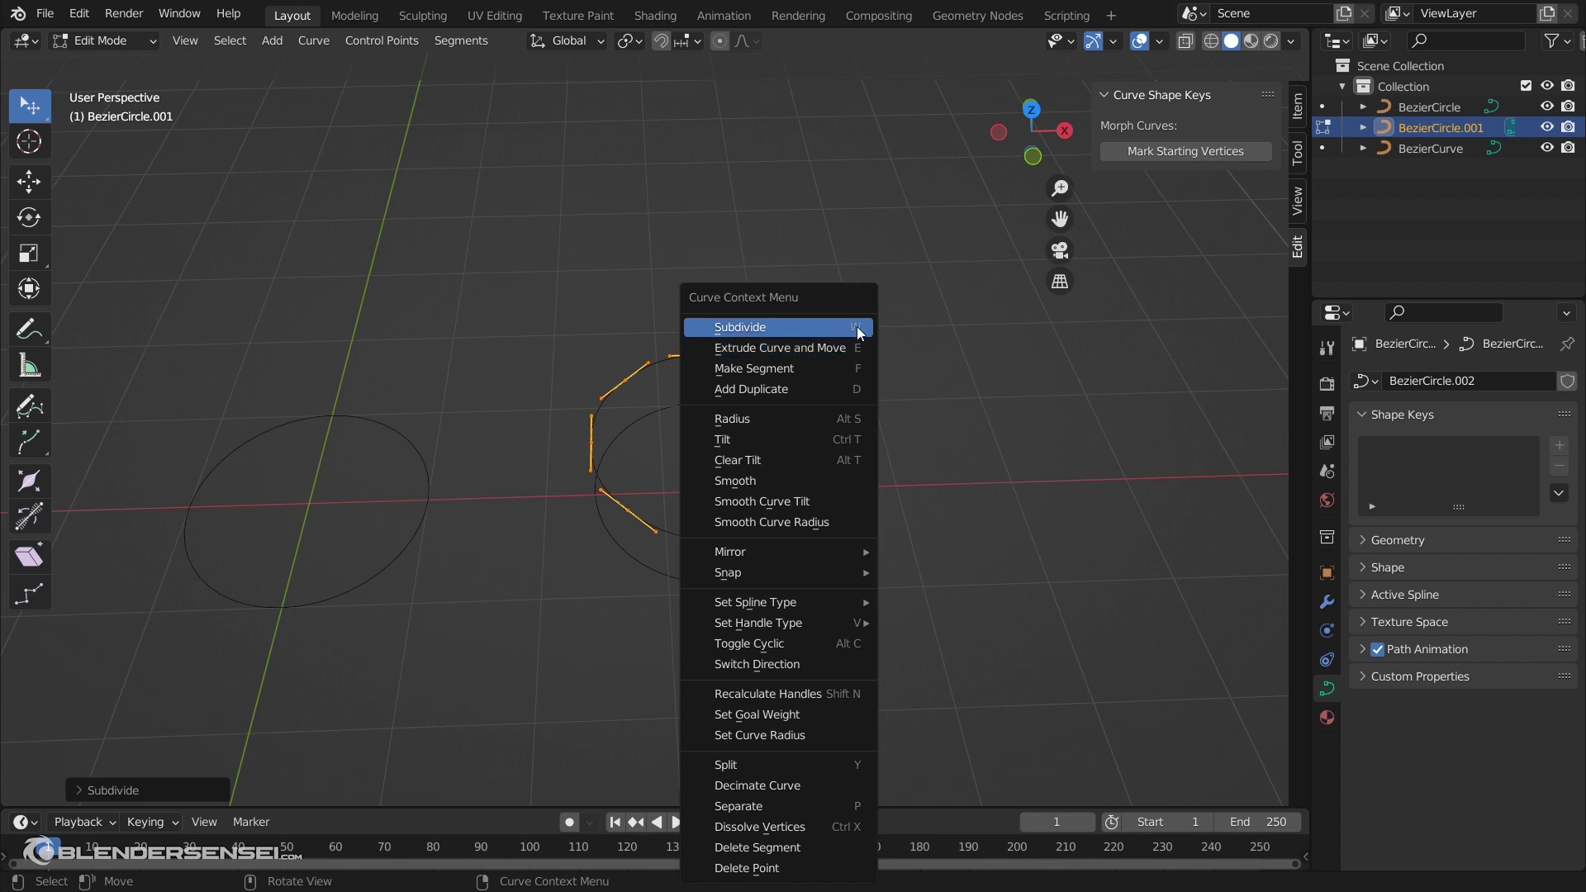
Scale the upper circle's four diagonal control points inward to about half, forming a four-pointed star, and return to Object Mode
click(625, 381)
shift+click(629, 507)
shift+click(807, 503)
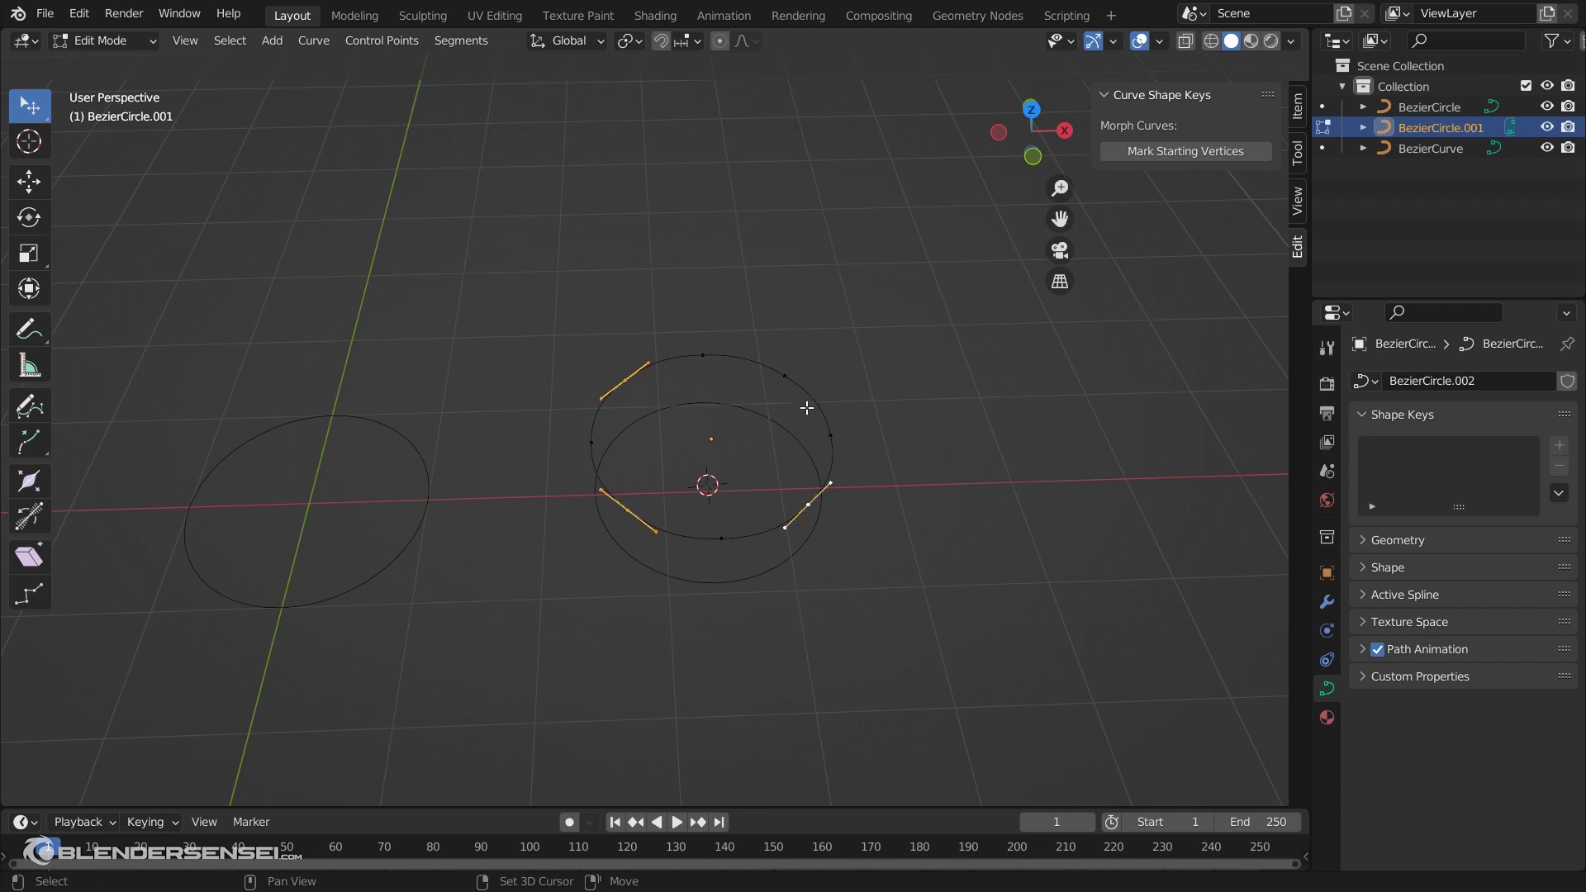
shift+click(784, 375)
key(s)
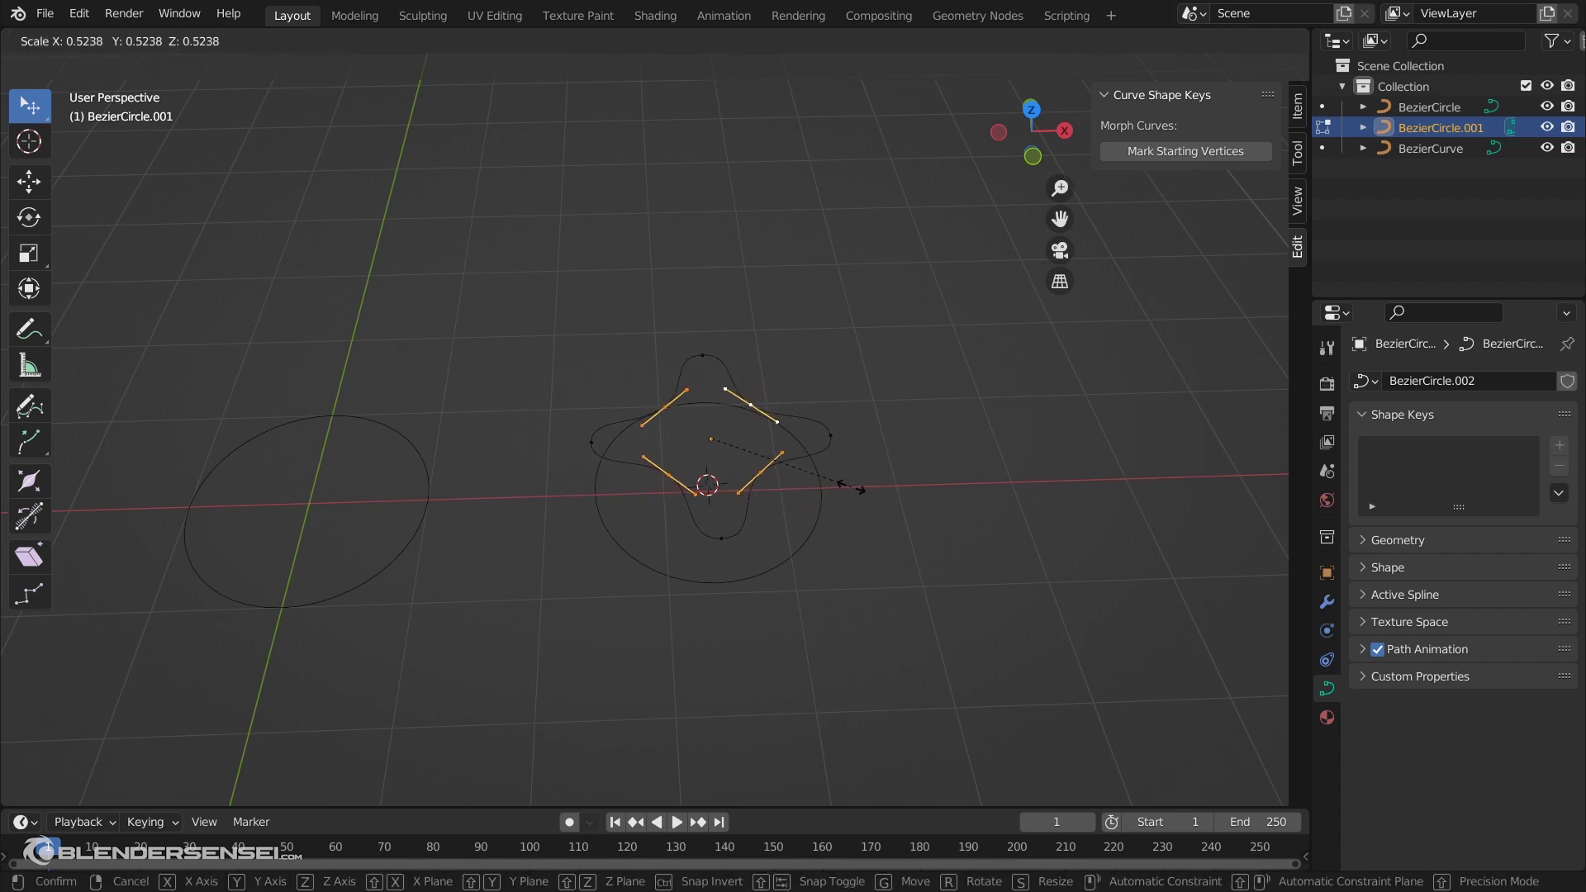
click(834, 489)
key(Tab)
Select the star curve and the circle below it, with the circle active, and assign shape keys in World Space
middle_drag(786, 503, 777, 438)
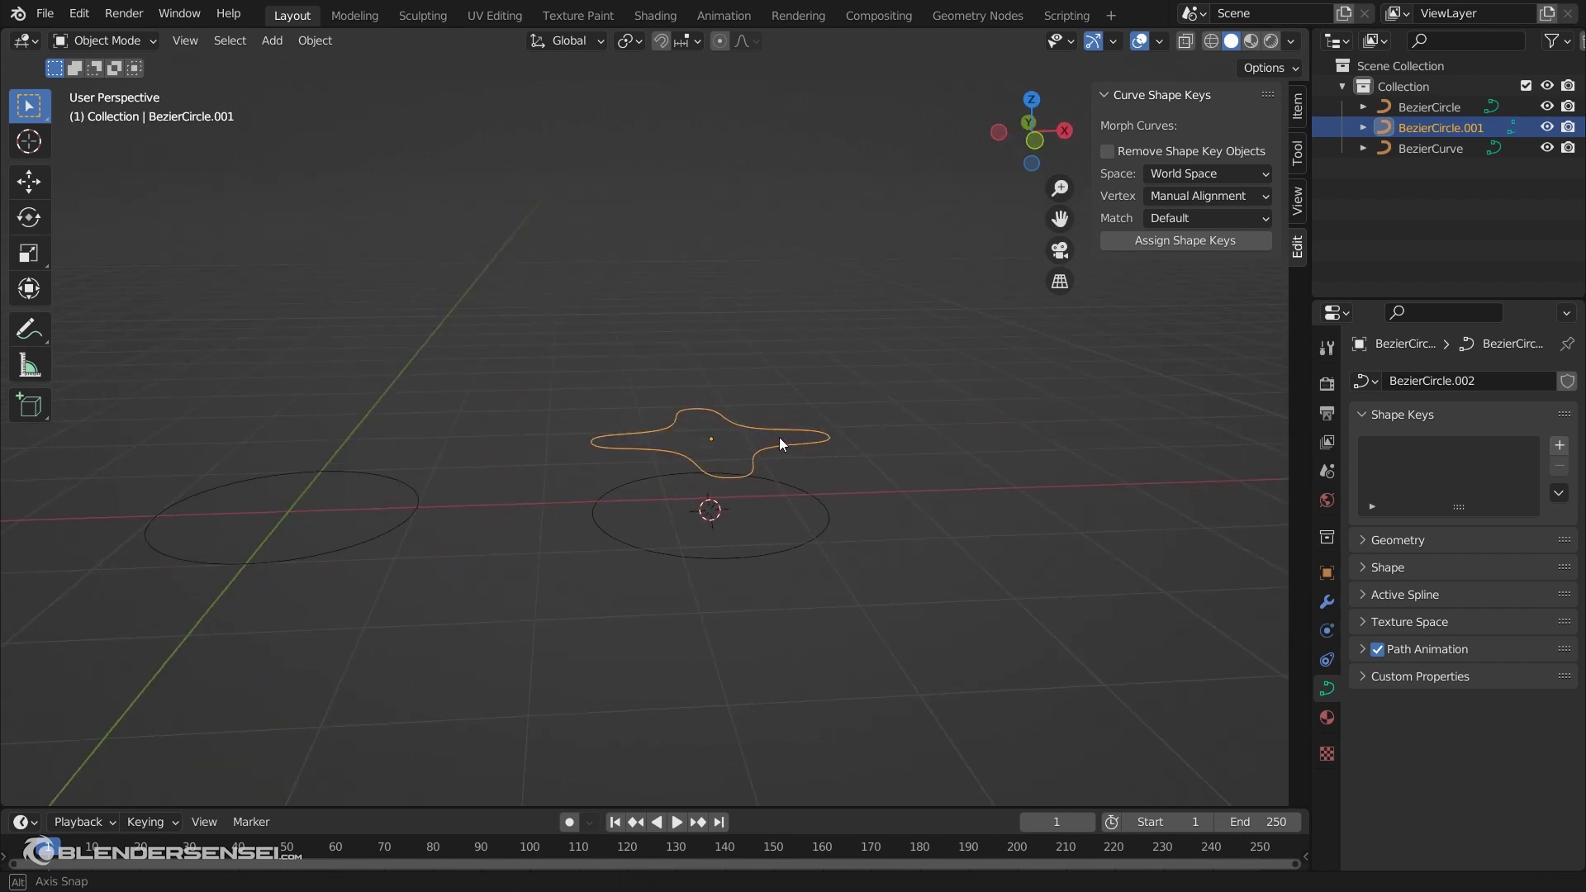
shift+click(816, 534)
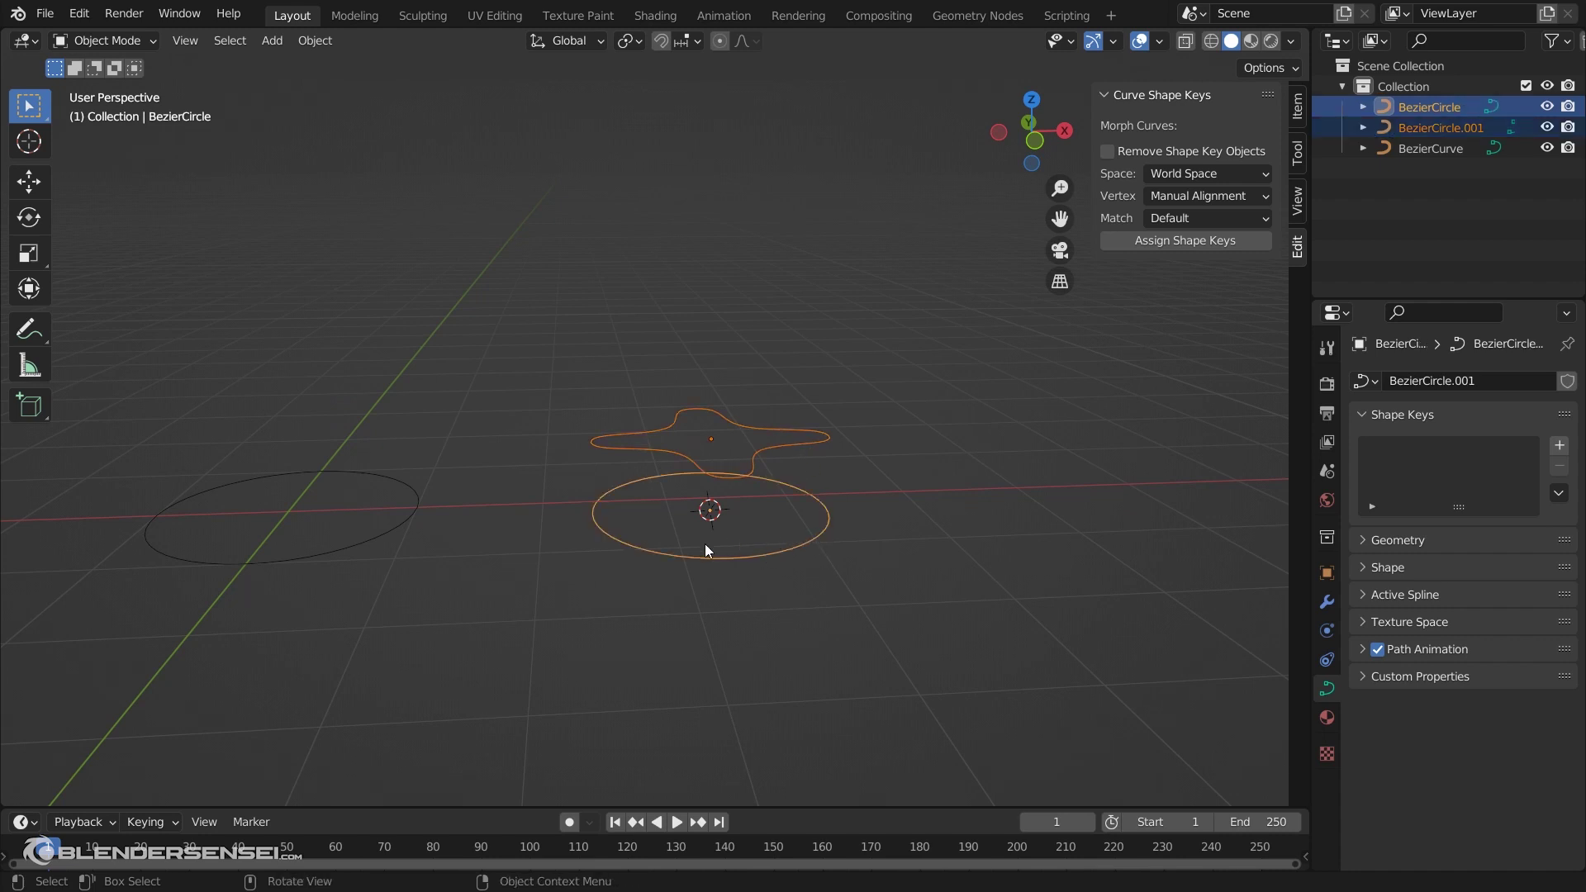
middle_drag(630, 548, 735, 572)
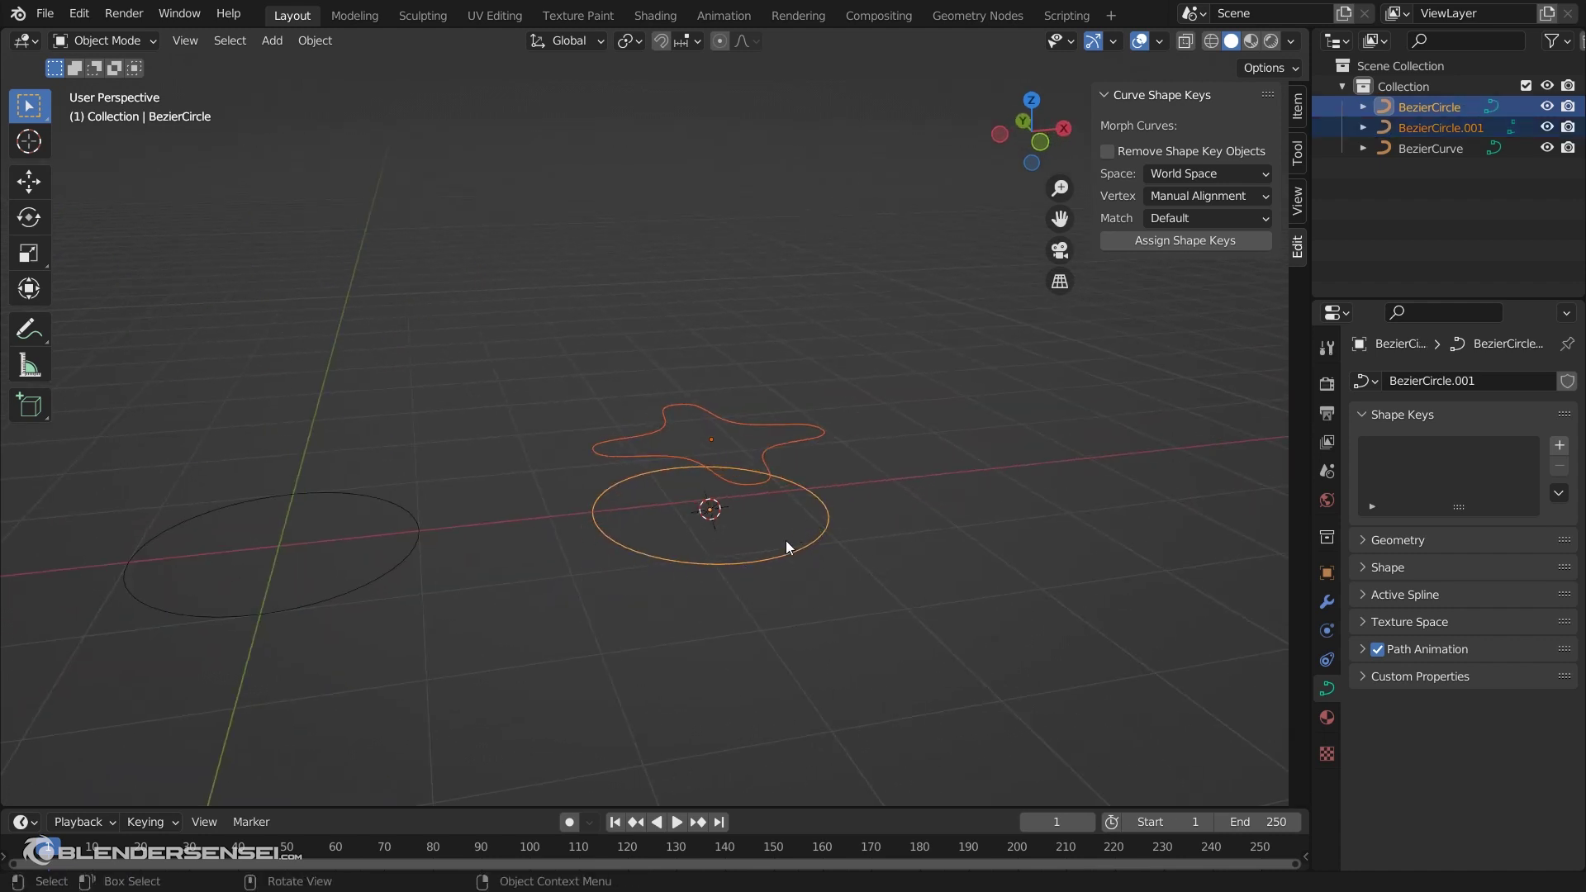
middle_drag(839, 517, 817, 523)
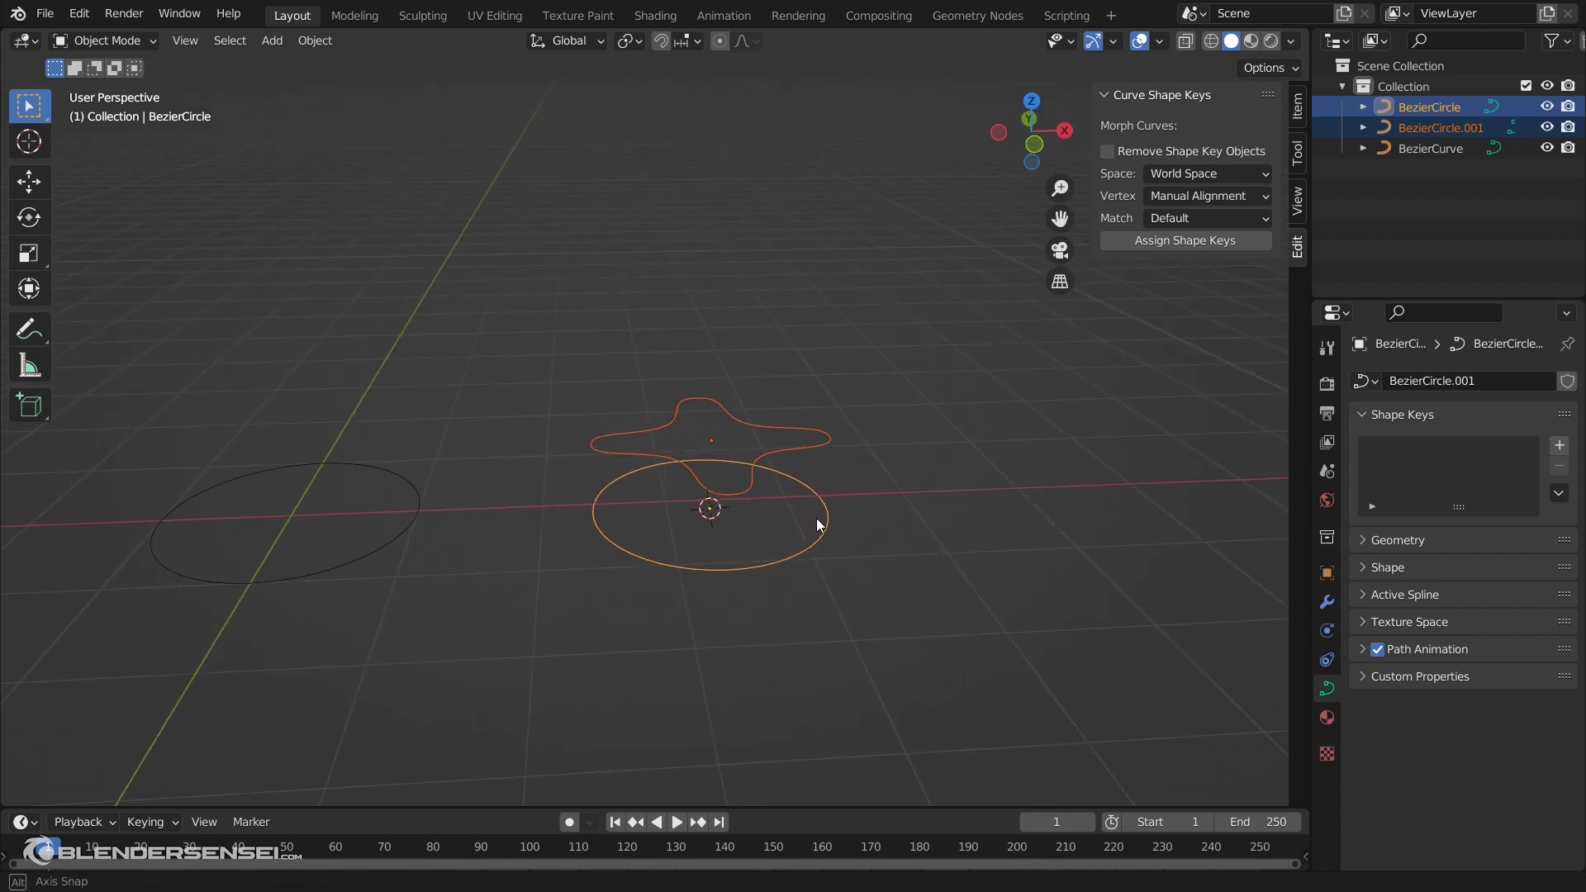
click(1171, 240)
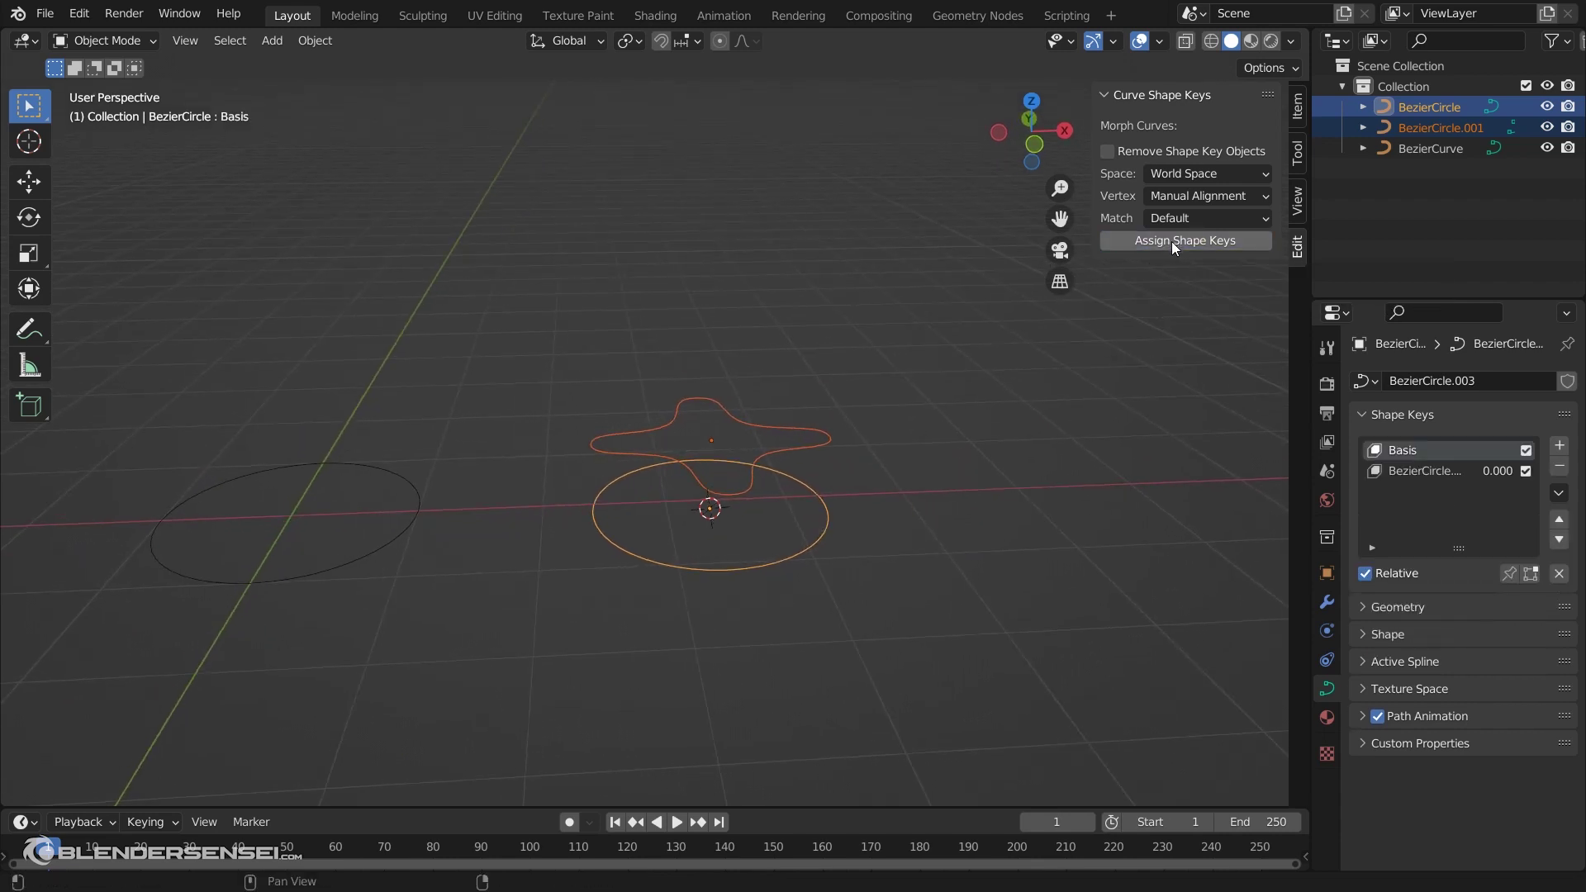
Preview the BezierCircle.001 shape key on the lower circle with Space kept at World Space, returning its value to 0.000
click(1433, 473)
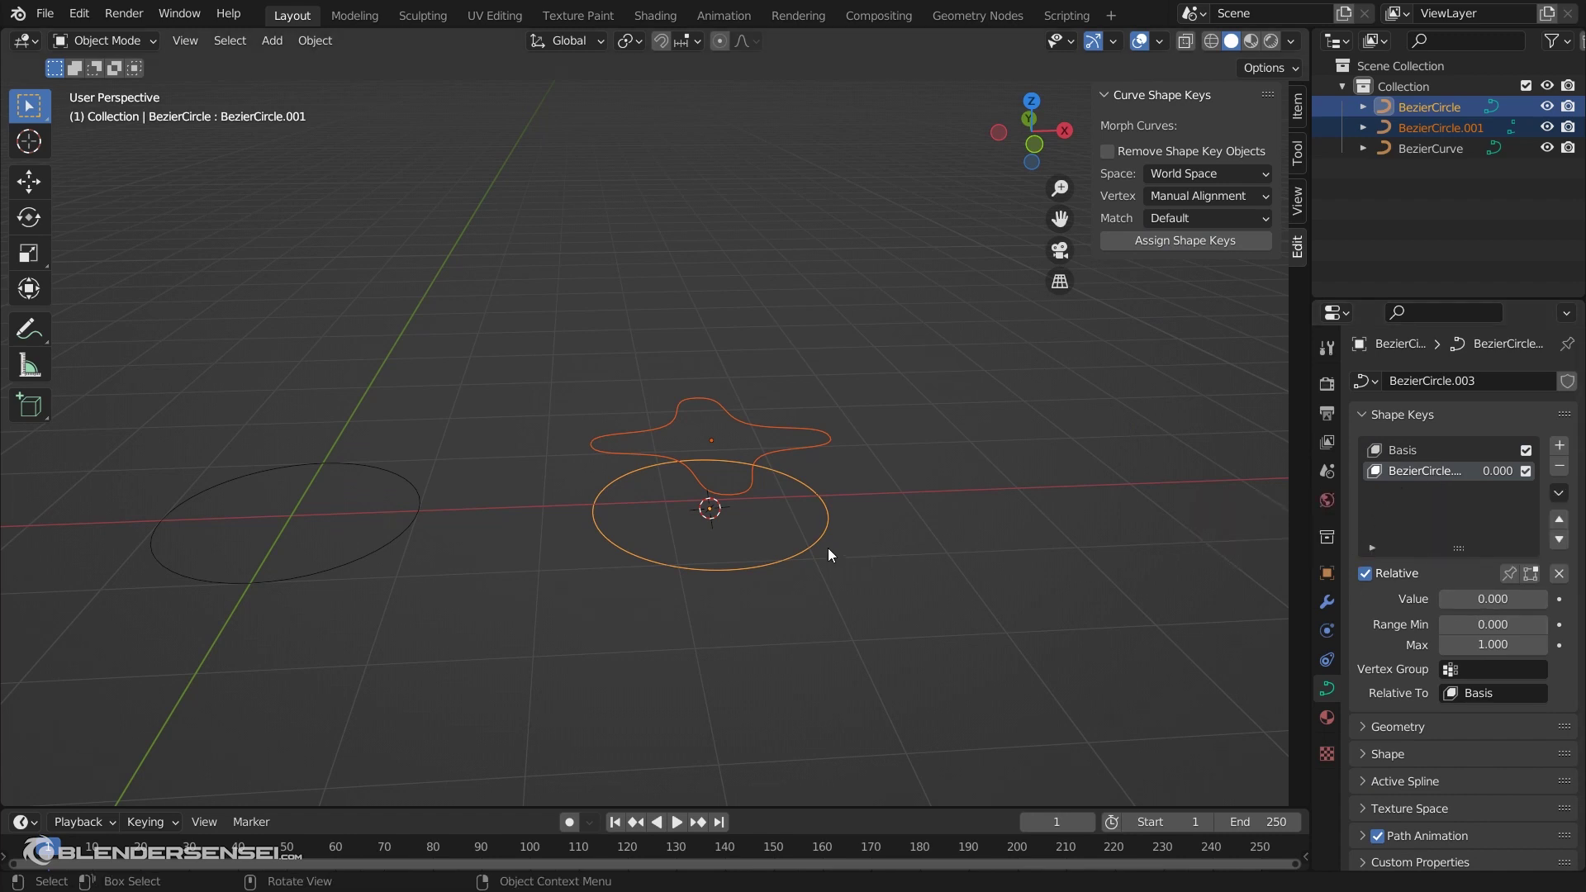
click(787, 553)
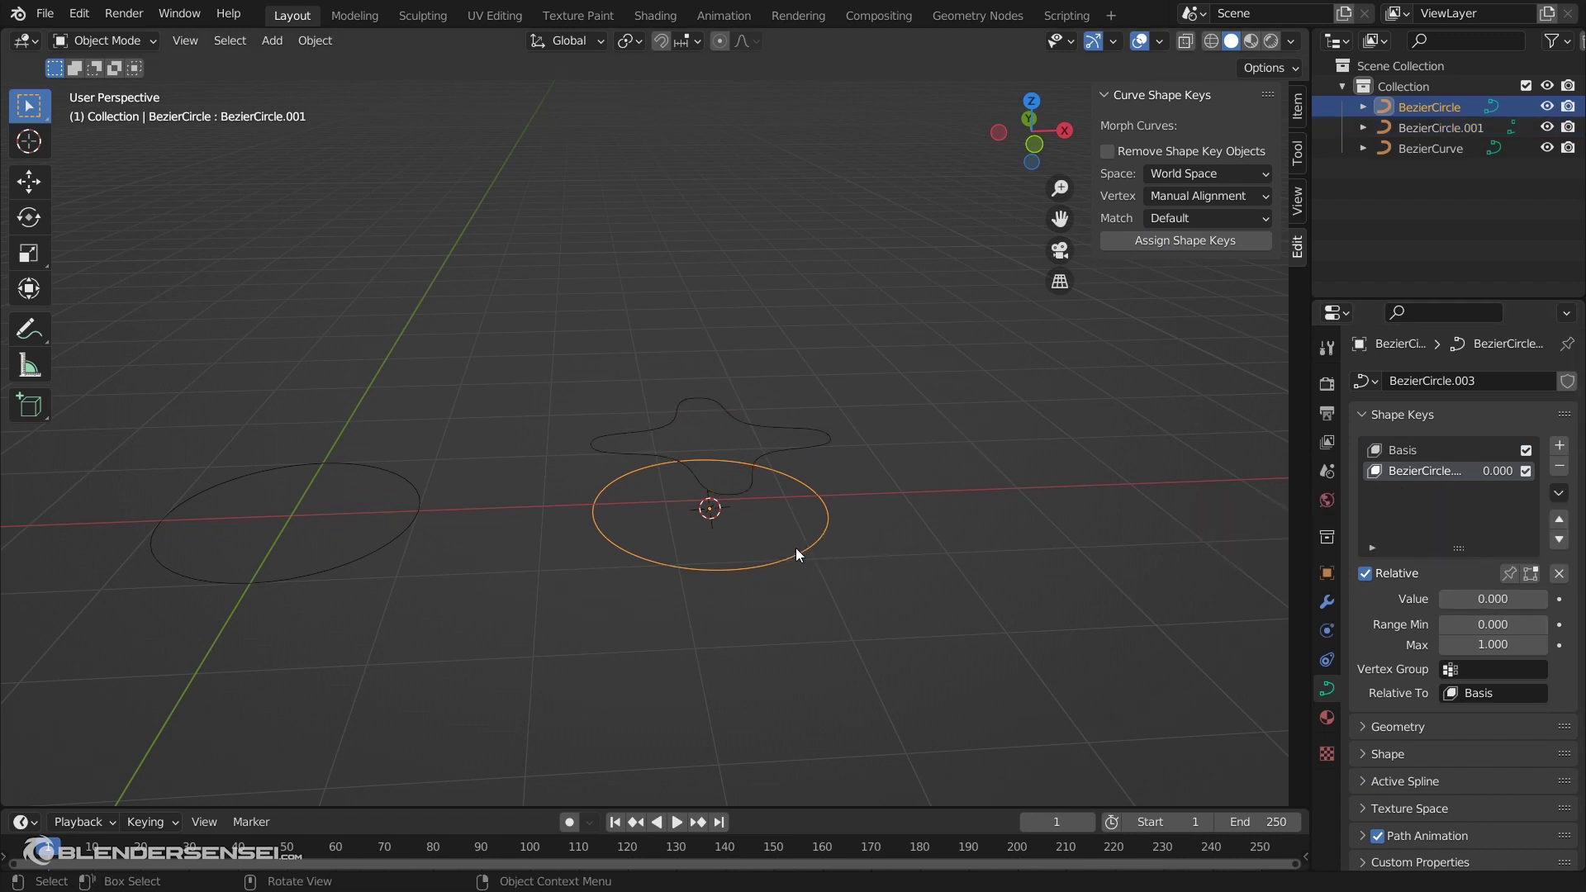
drag(1494, 599, 1439, 598)
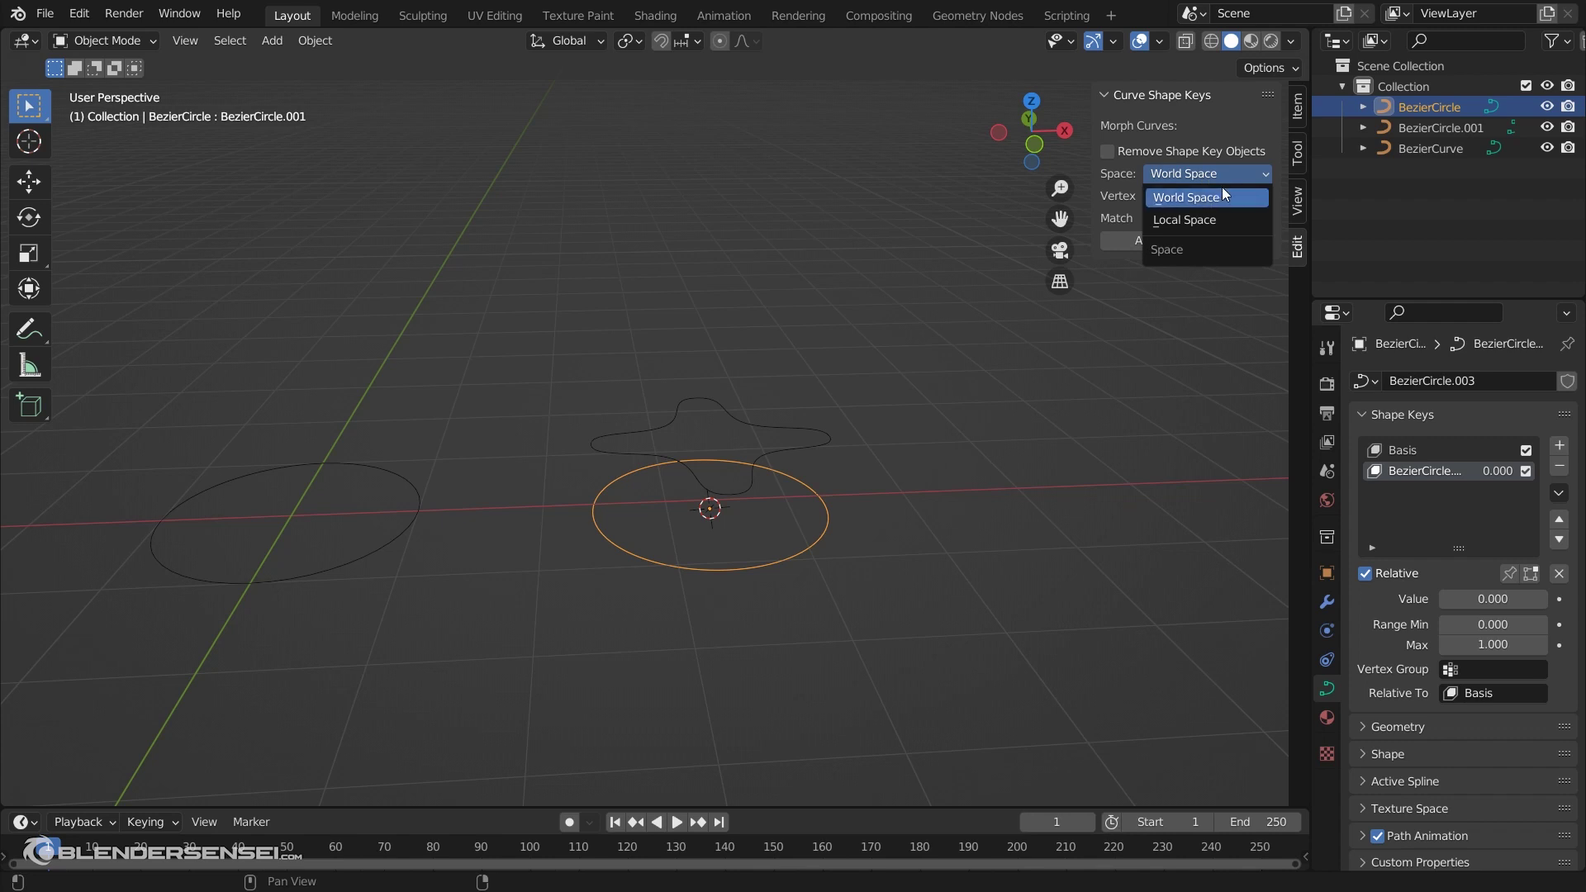
click(1214, 196)
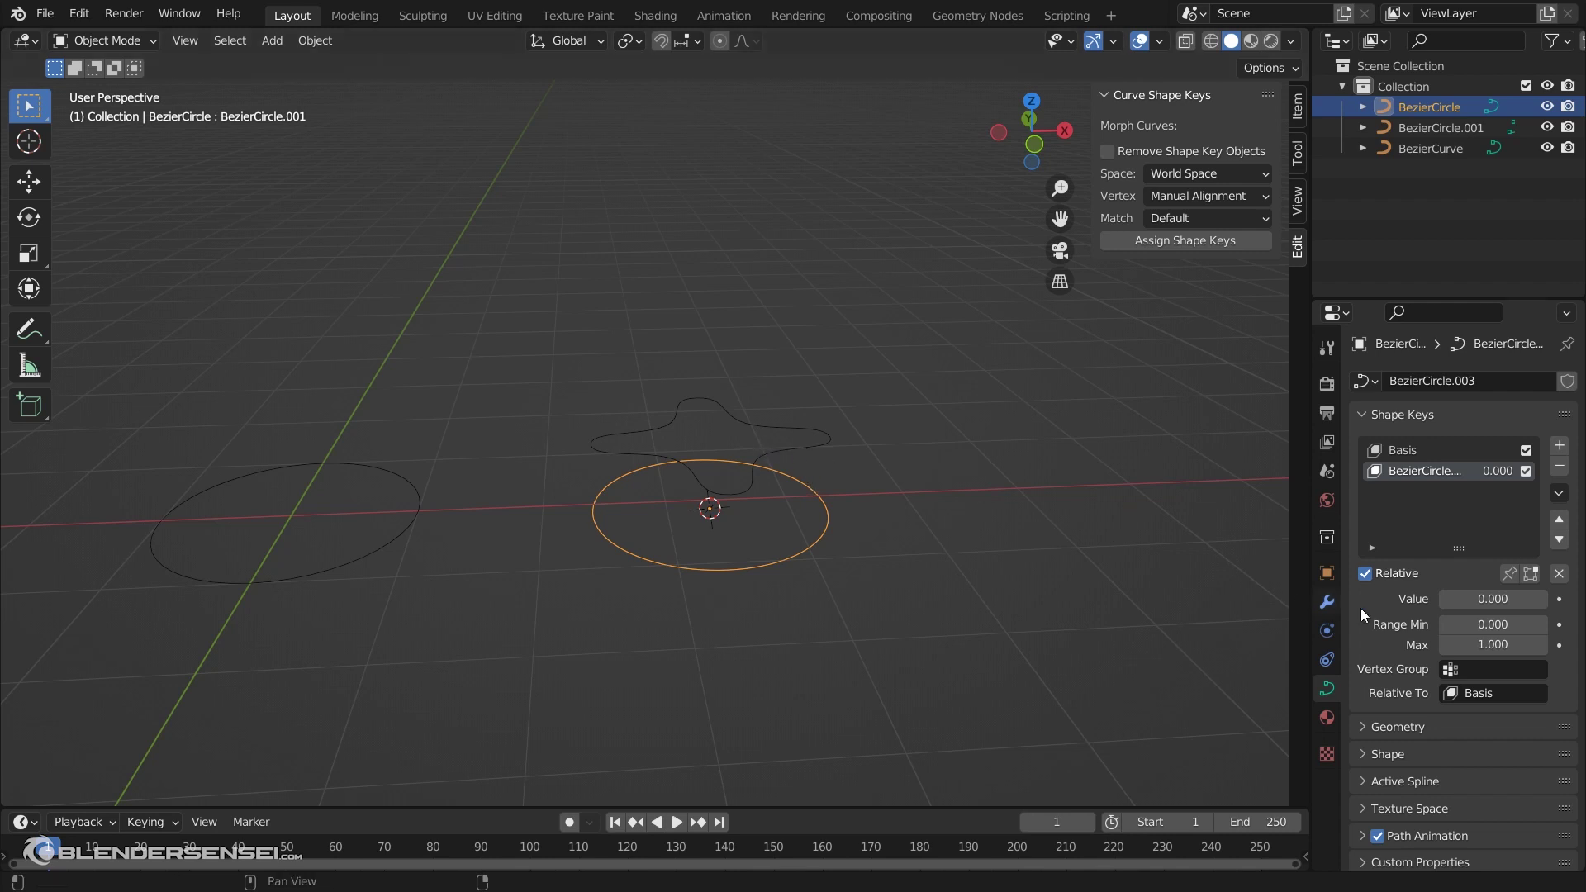
drag(1495, 601, 1437, 601)
Lower the star curve along the Z axis and raise it back above the circle
middle_drag(766, 488, 740, 459)
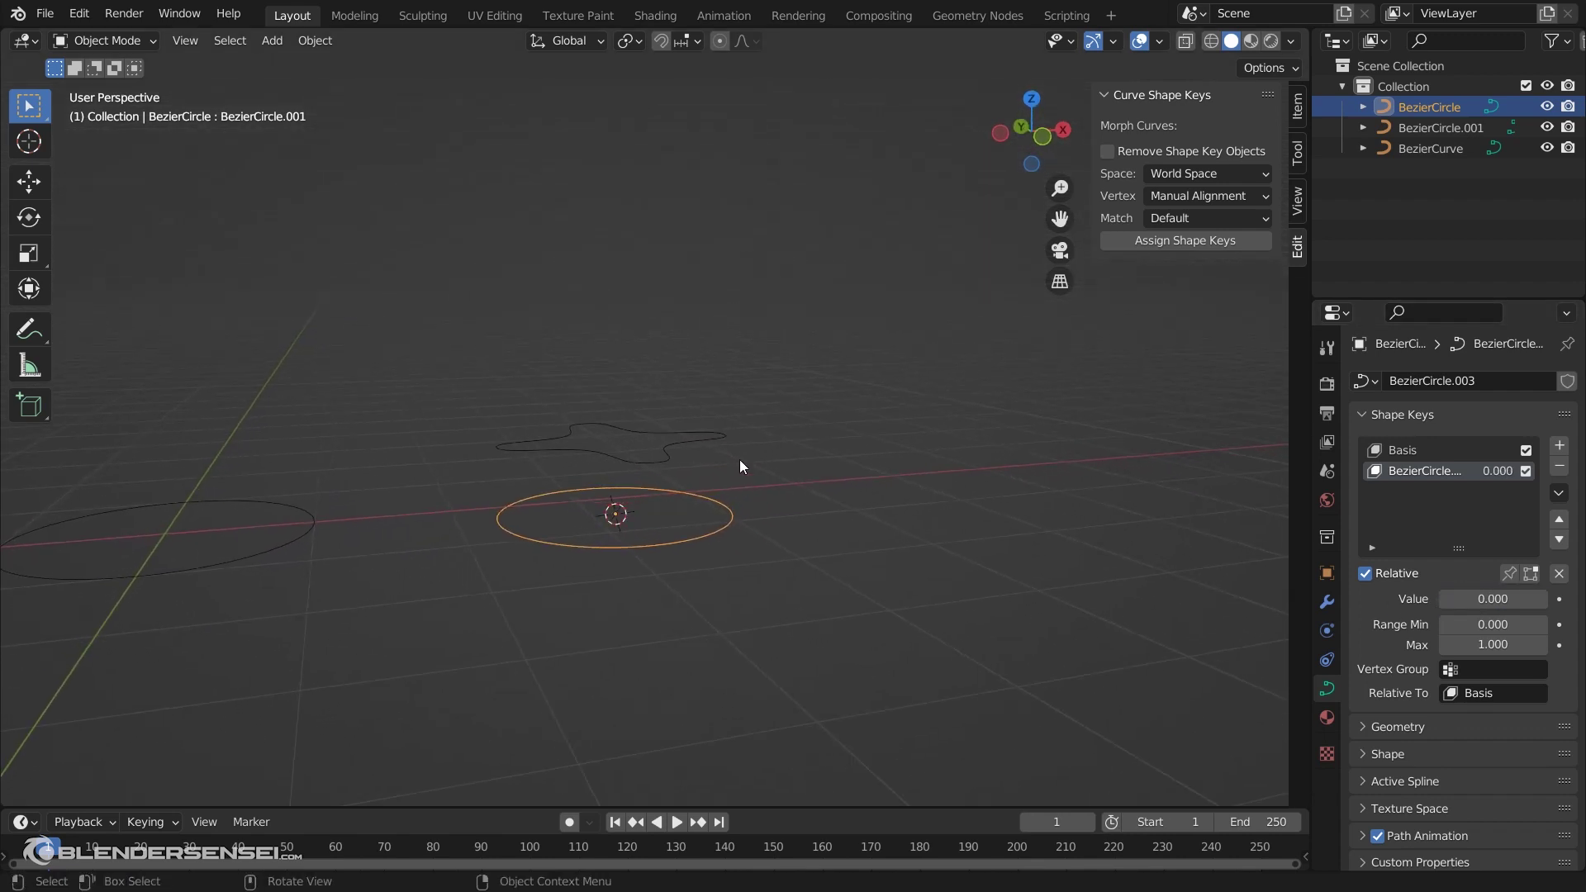
click(590, 453)
key(g)
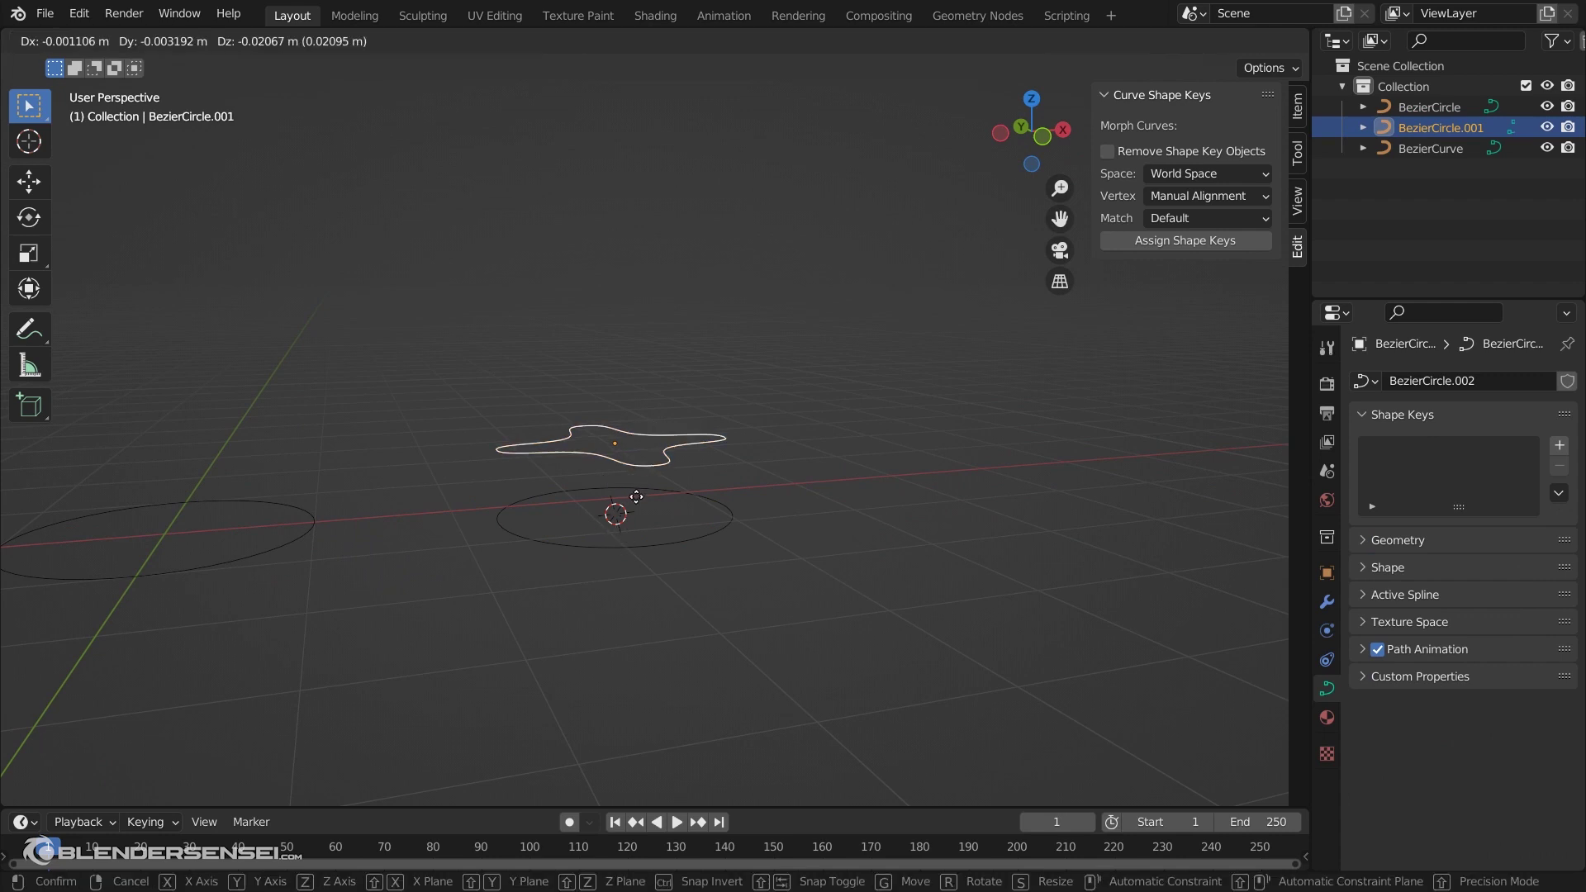
key(z)
click(623, 543)
mouse_move(622, 543)
middle_down()
mouse_move(636, 627)
mouse_move(699, 575)
mouse_move(578, 483)
mouse_move(733, 464)
mouse_move(628, 459)
mouse_move(660, 491)
mouse_move(625, 545)
middle_up()
key(g)
key(z)
click(677, 456)
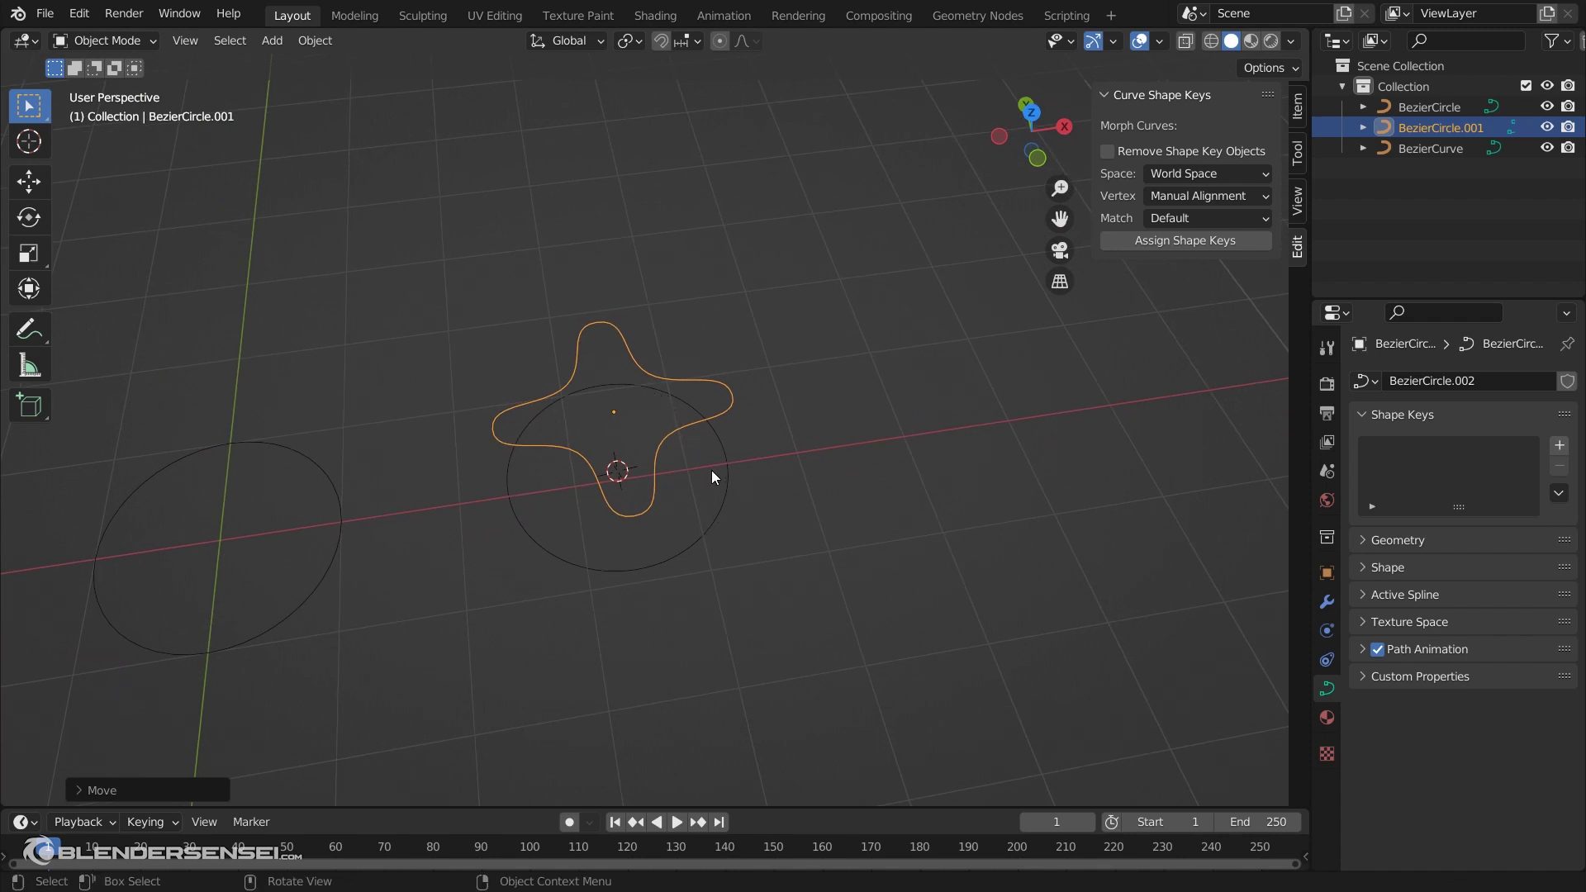
Try the lower circle's shape key value again, leaving it at 0.000, and set Curve Shape Keys to Local Space
middle_drag(577, 518, 655, 443)
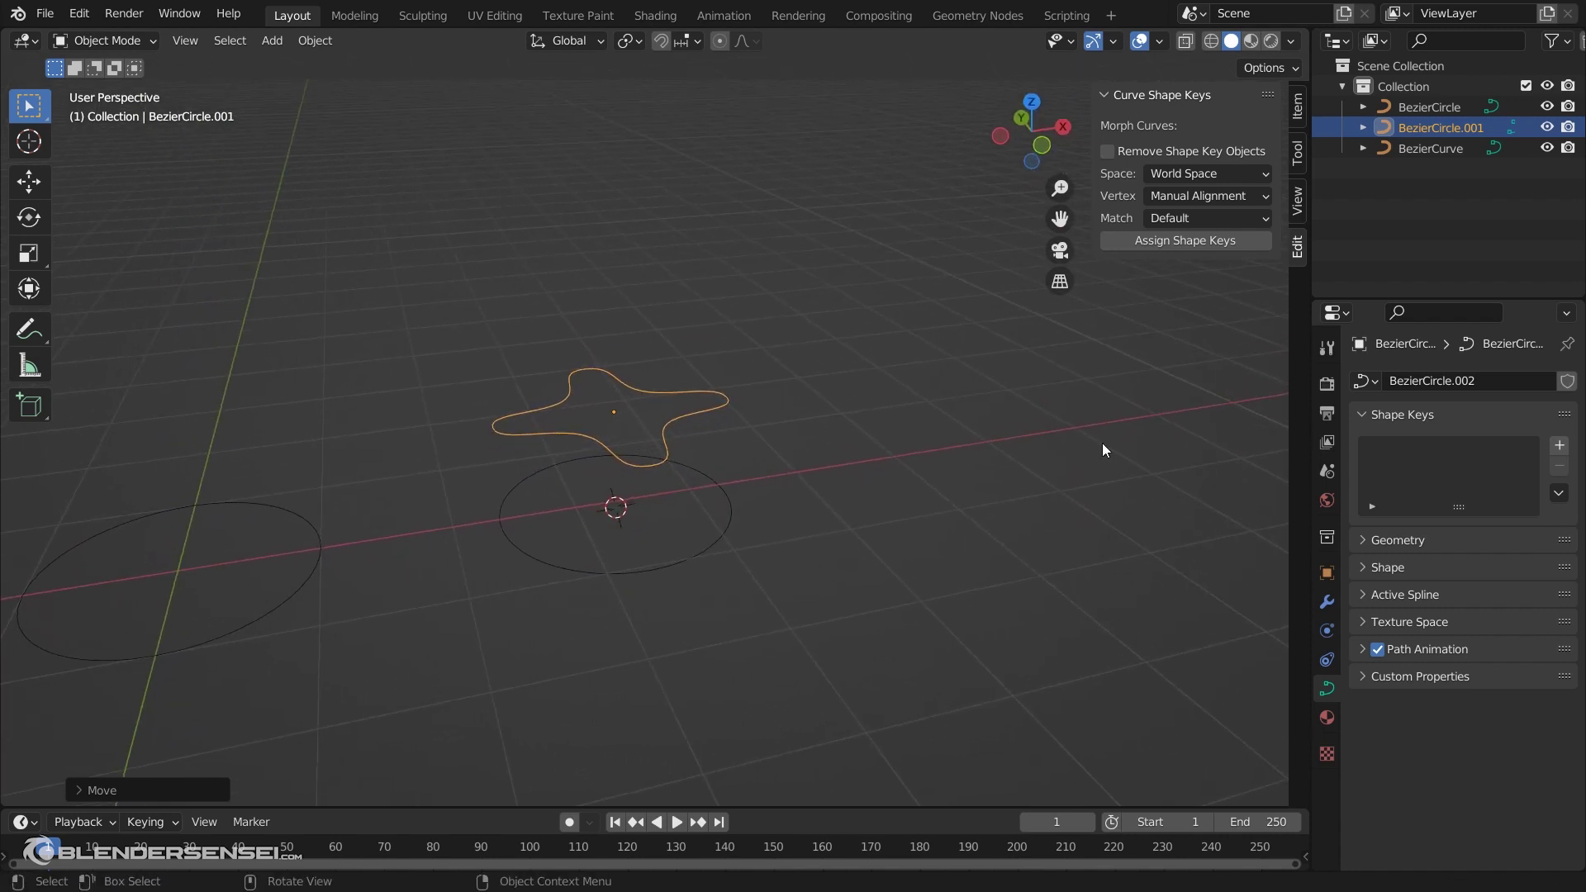
click(700, 546)
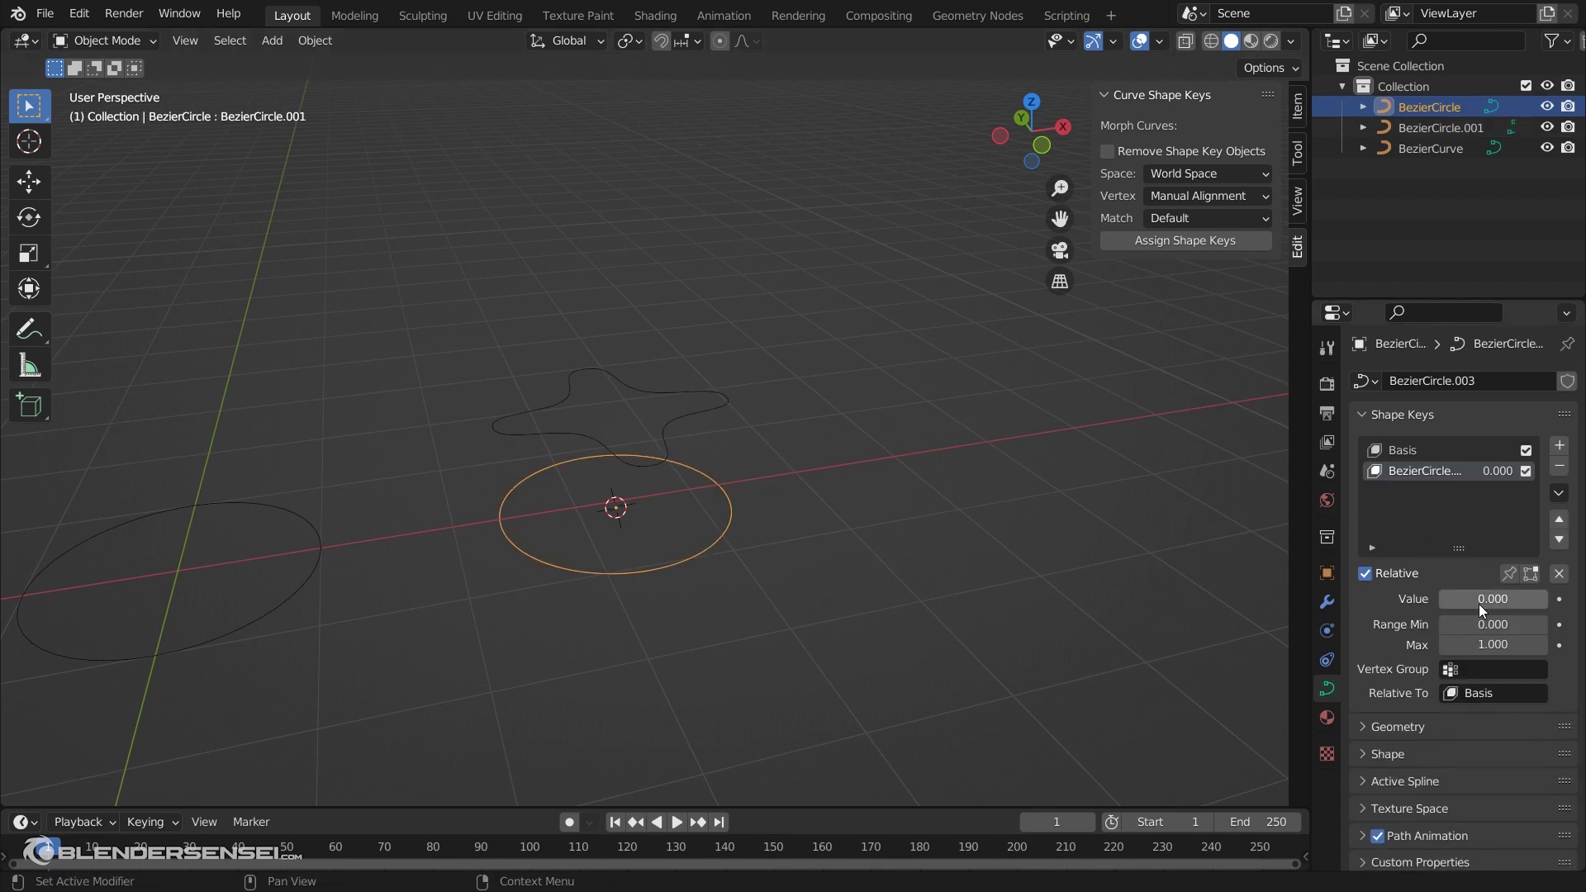
mouse_move(1478, 598)
mouse_down()
mouse_move(1577, 598)
mouse_move(1470, 599)
mouse_up()
click(1218, 174)
click(1214, 213)
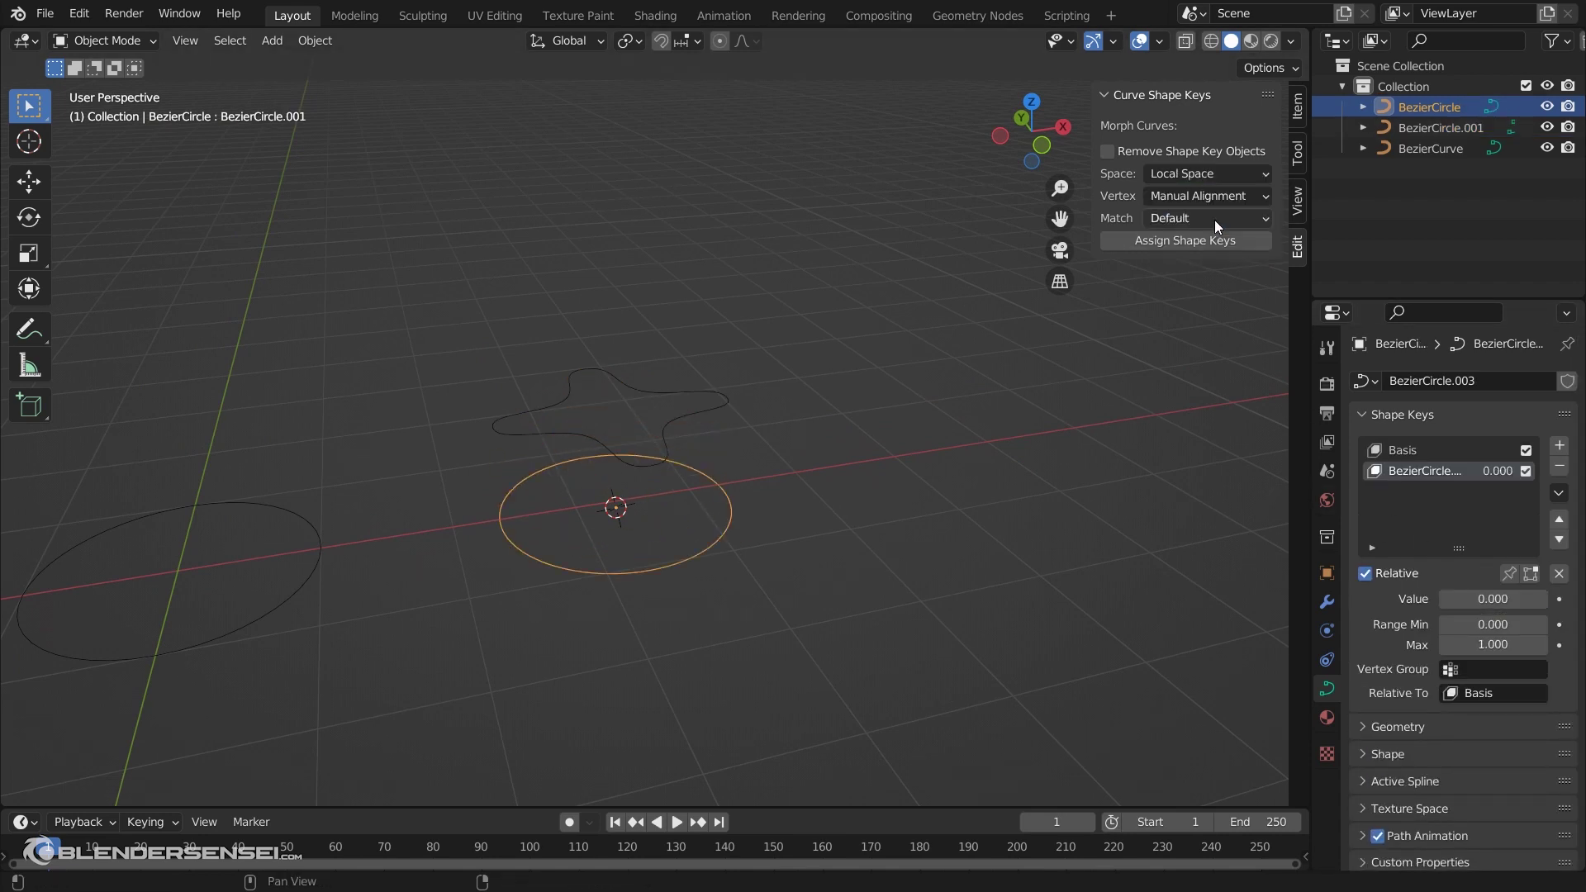
Place the 3D cursor farther along the X axis and add another Bezier circle there
shift+middle_drag(988, 434, 751, 506)
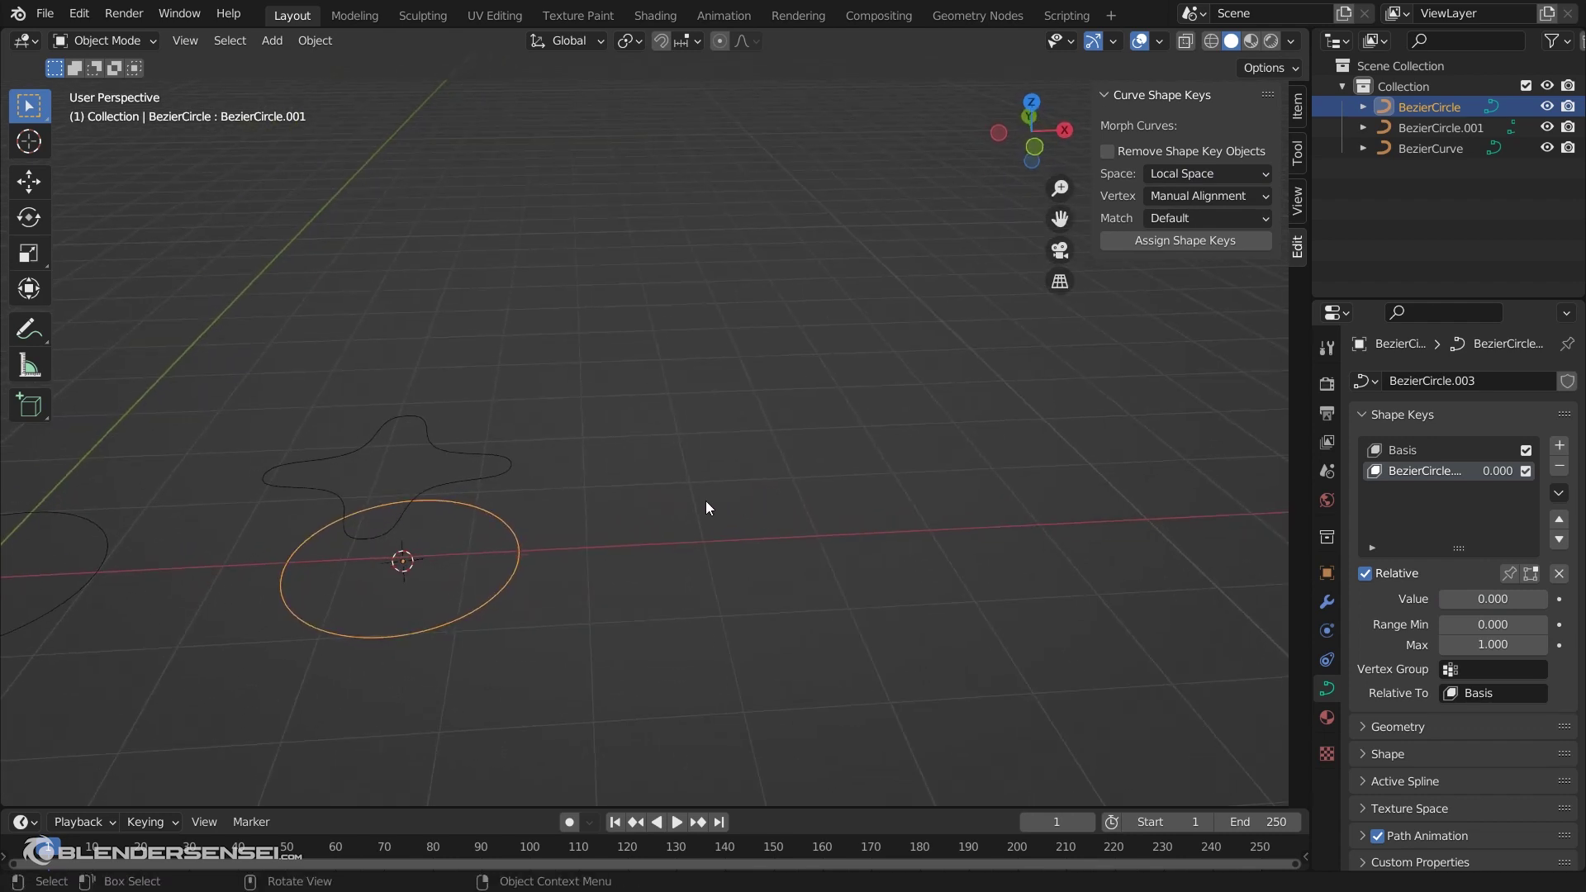
shift+right_drag(545, 560, 785, 538)
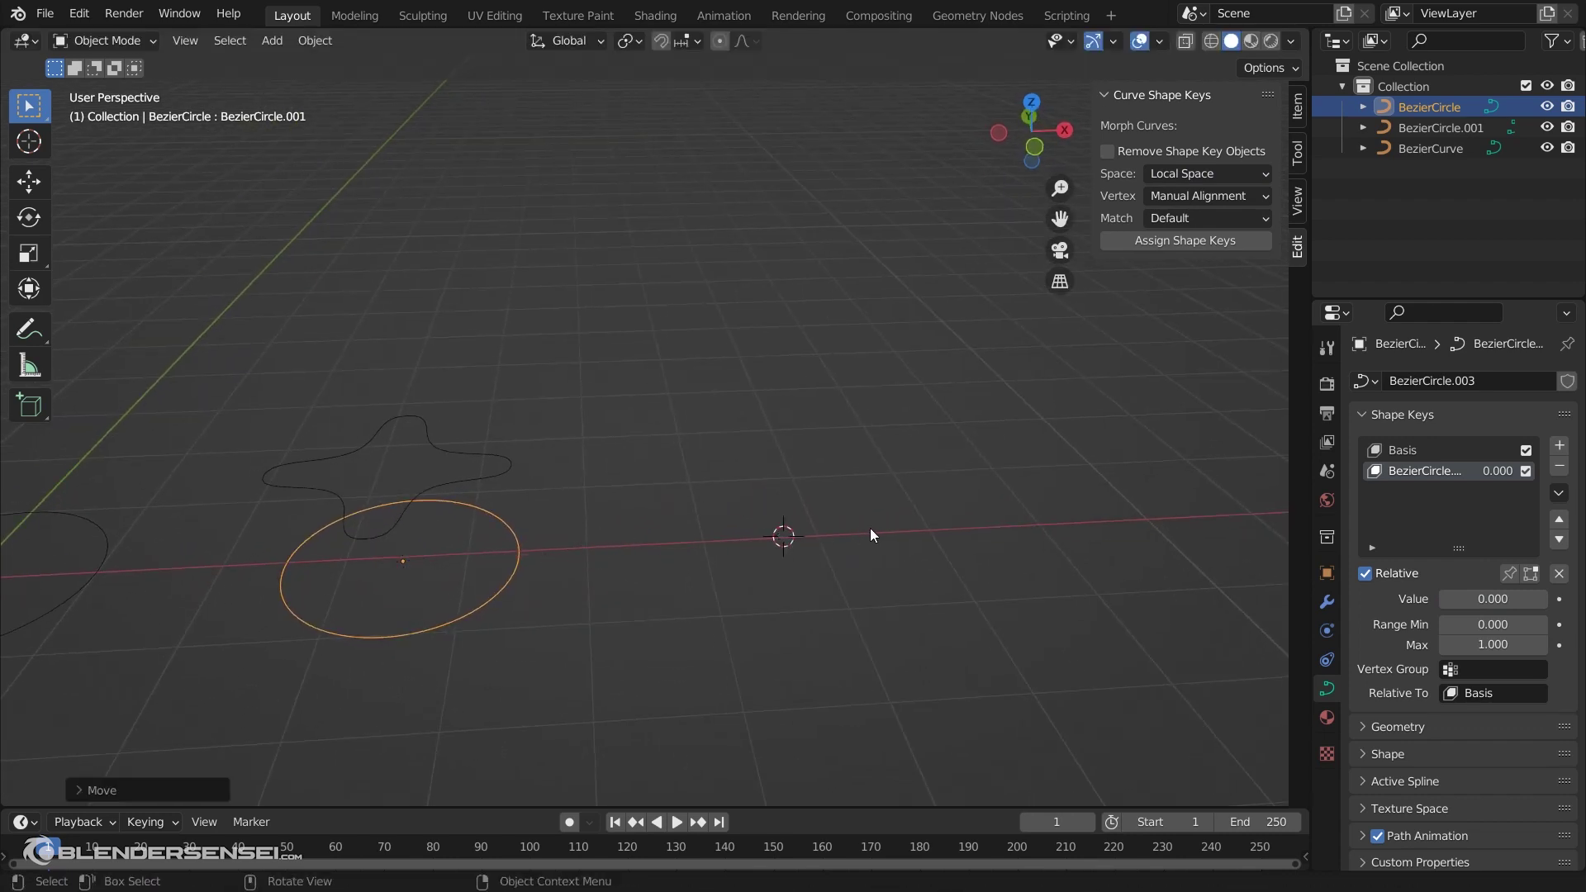
key(shift+a)
mouse_move(824, 499)
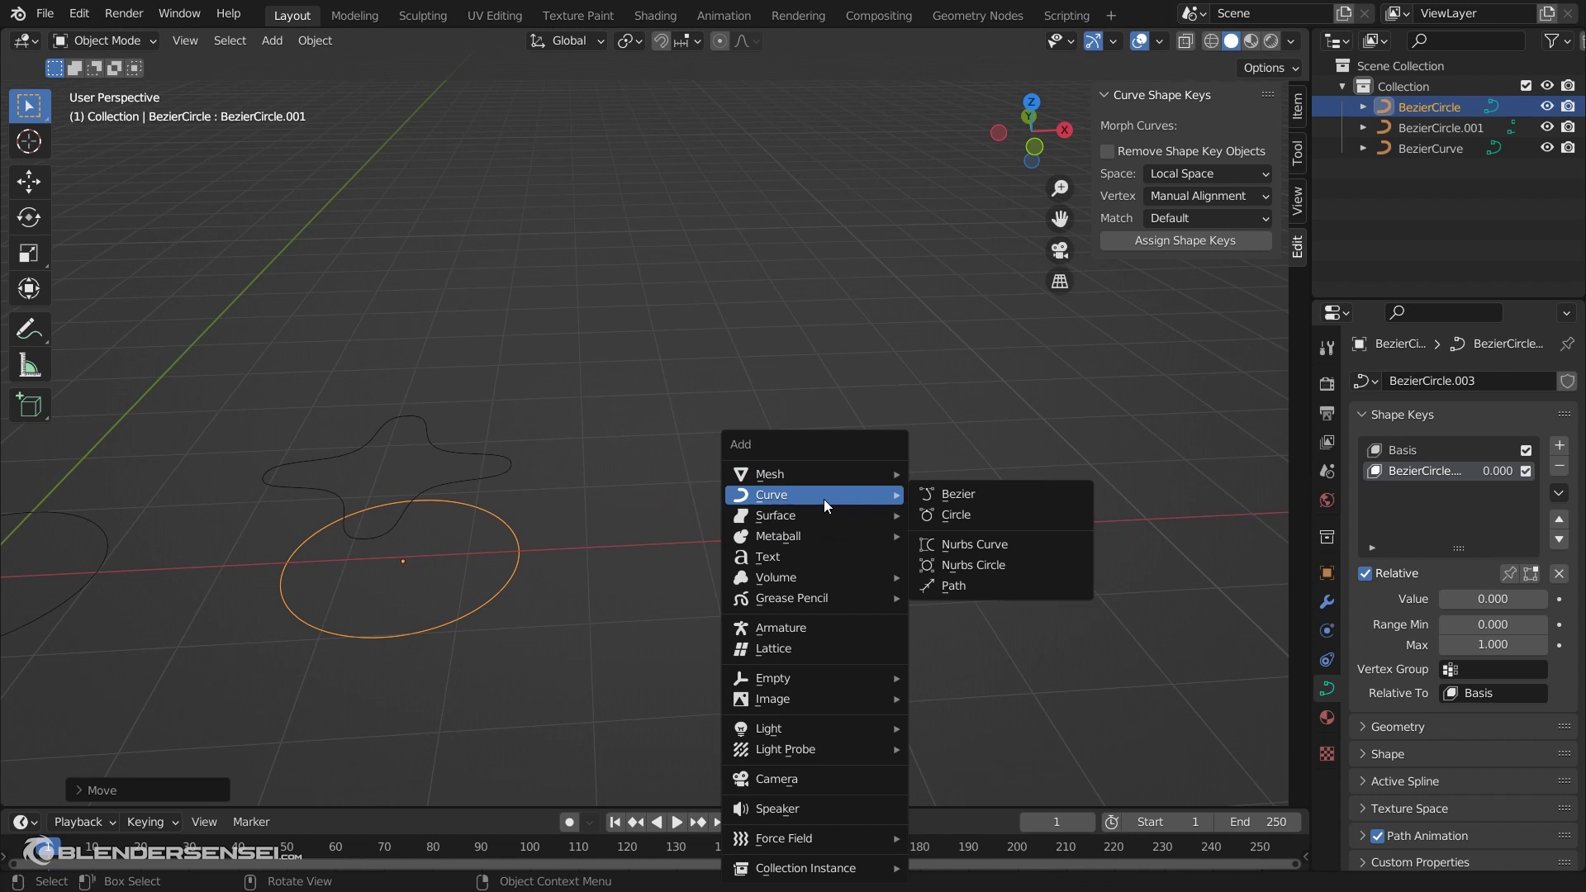
click(963, 515)
Duplicate the star curve along the X axis and place the copy above the newest circle
middle_drag(814, 539, 743, 524)
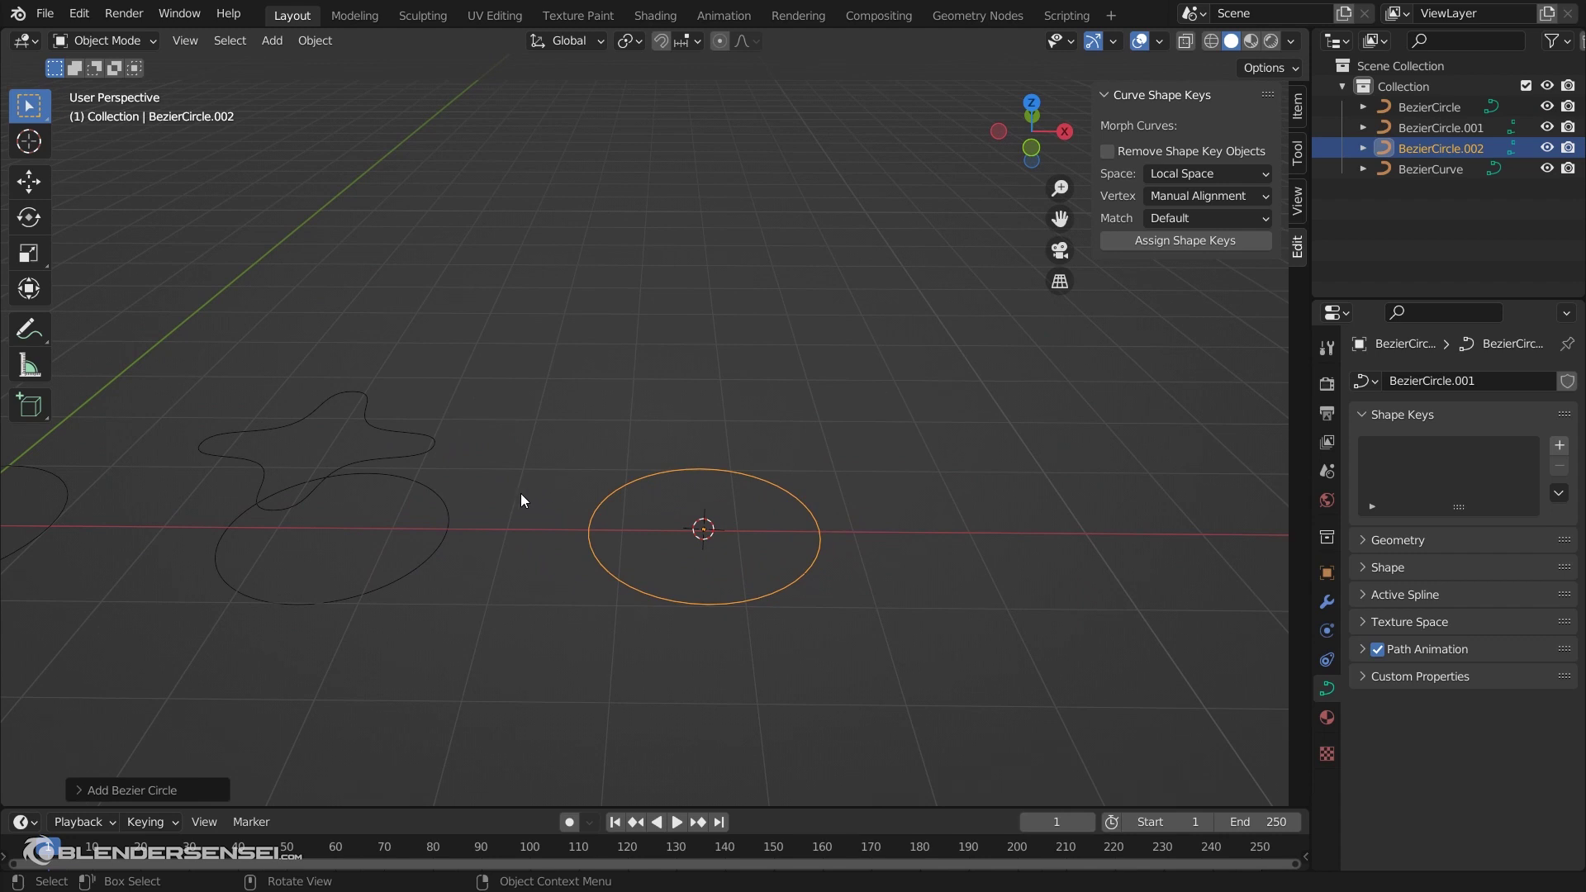
click(428, 453)
key(shift+d)
key(x)
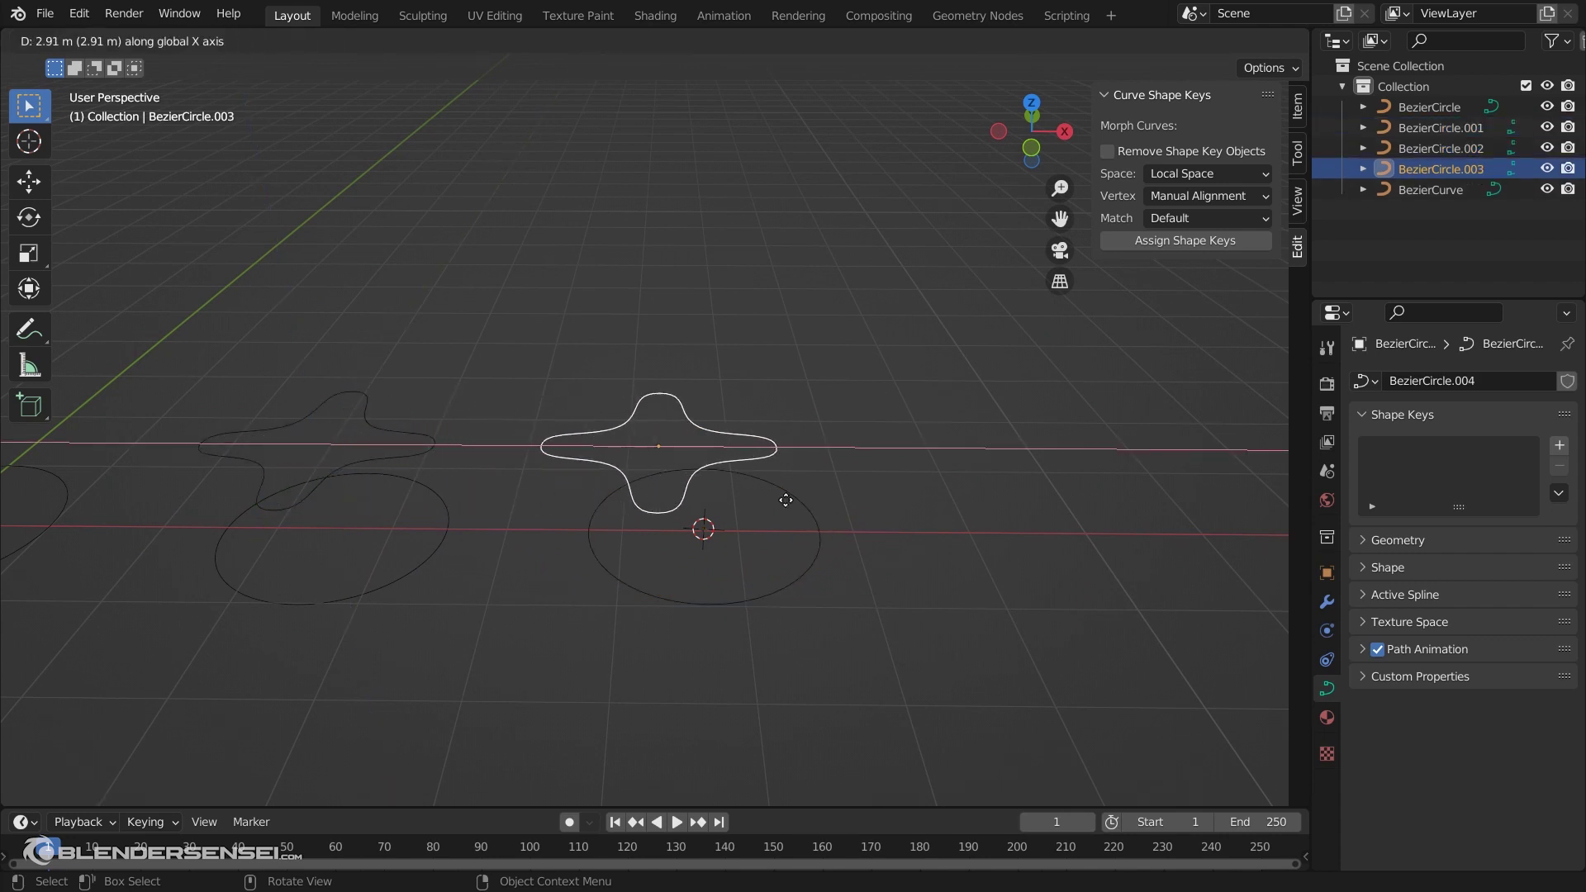
click(813, 517)
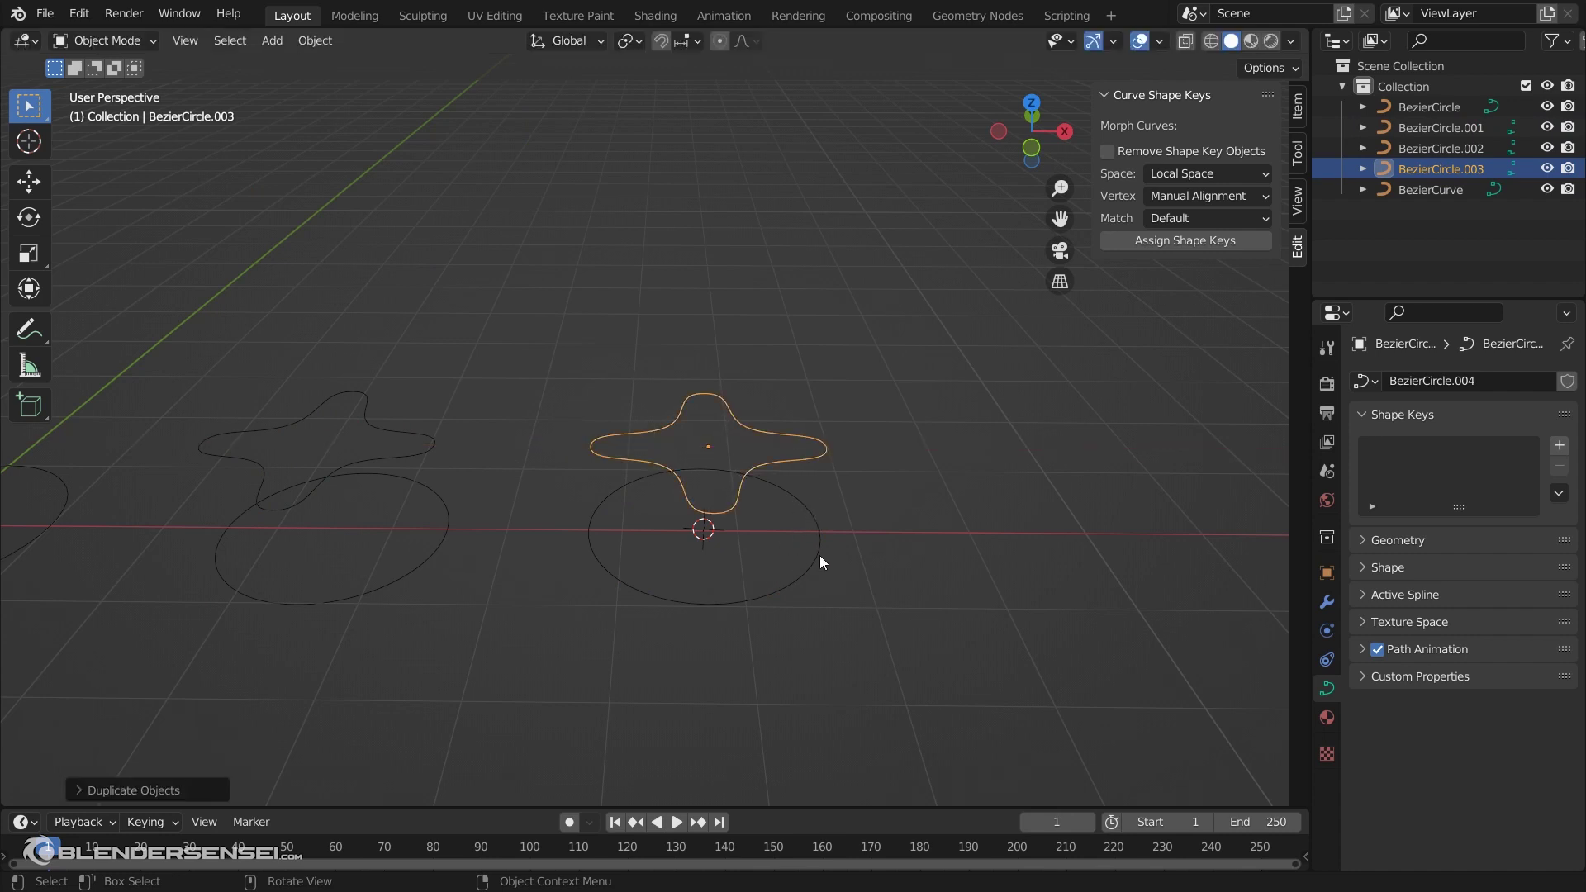
Select the duplicated star and the newest circle, with the circle active, and assign shape keys in Local Space
shift+click(814, 554)
middle_drag(794, 582, 848, 548)
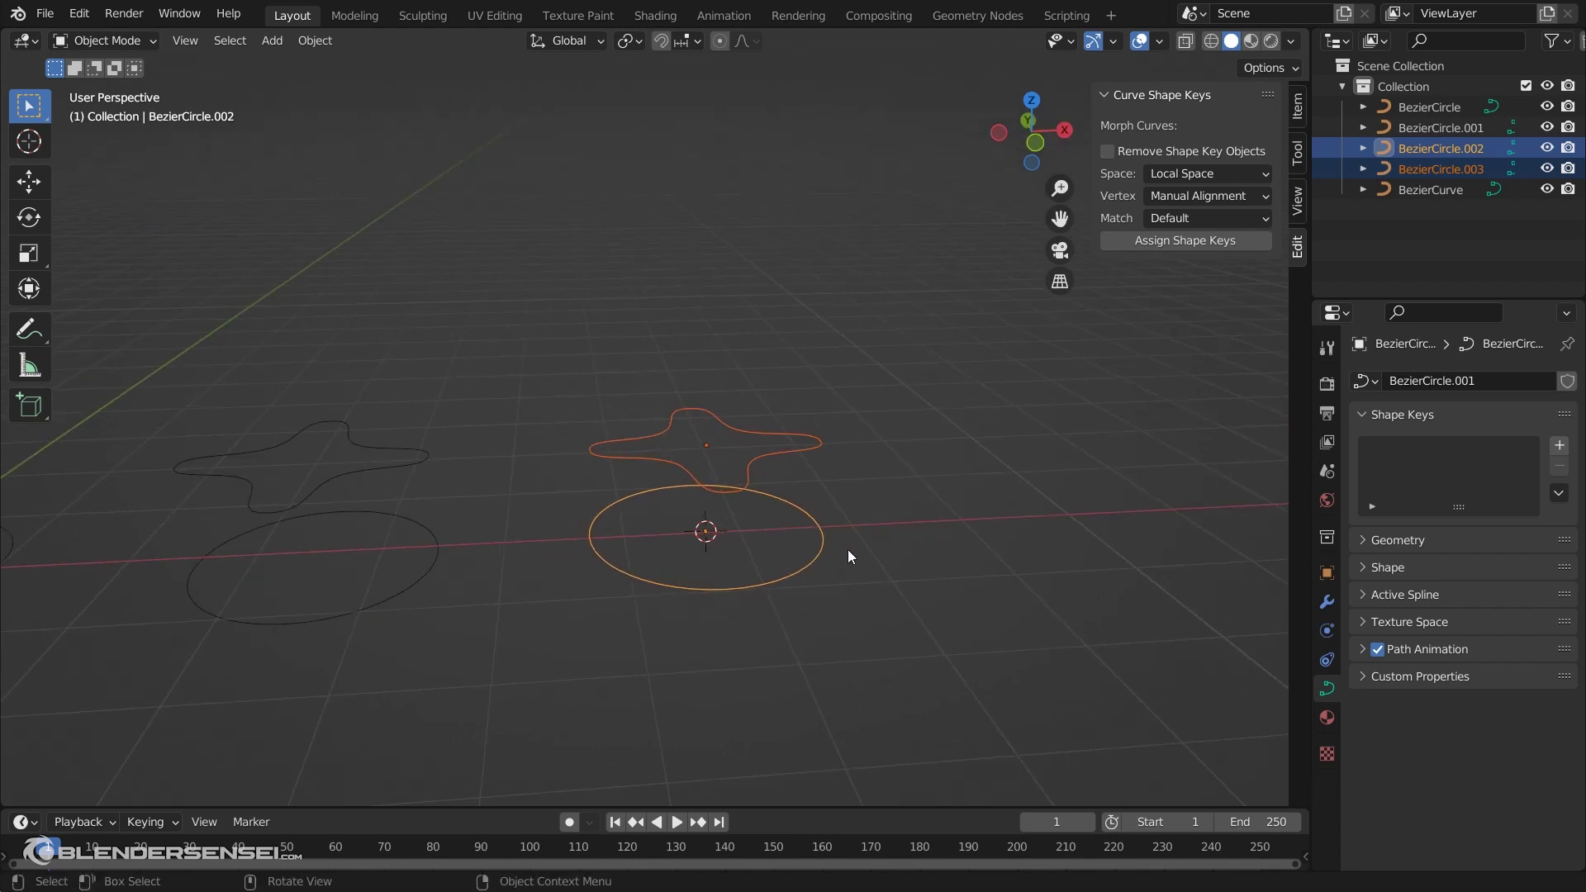
click(1205, 240)
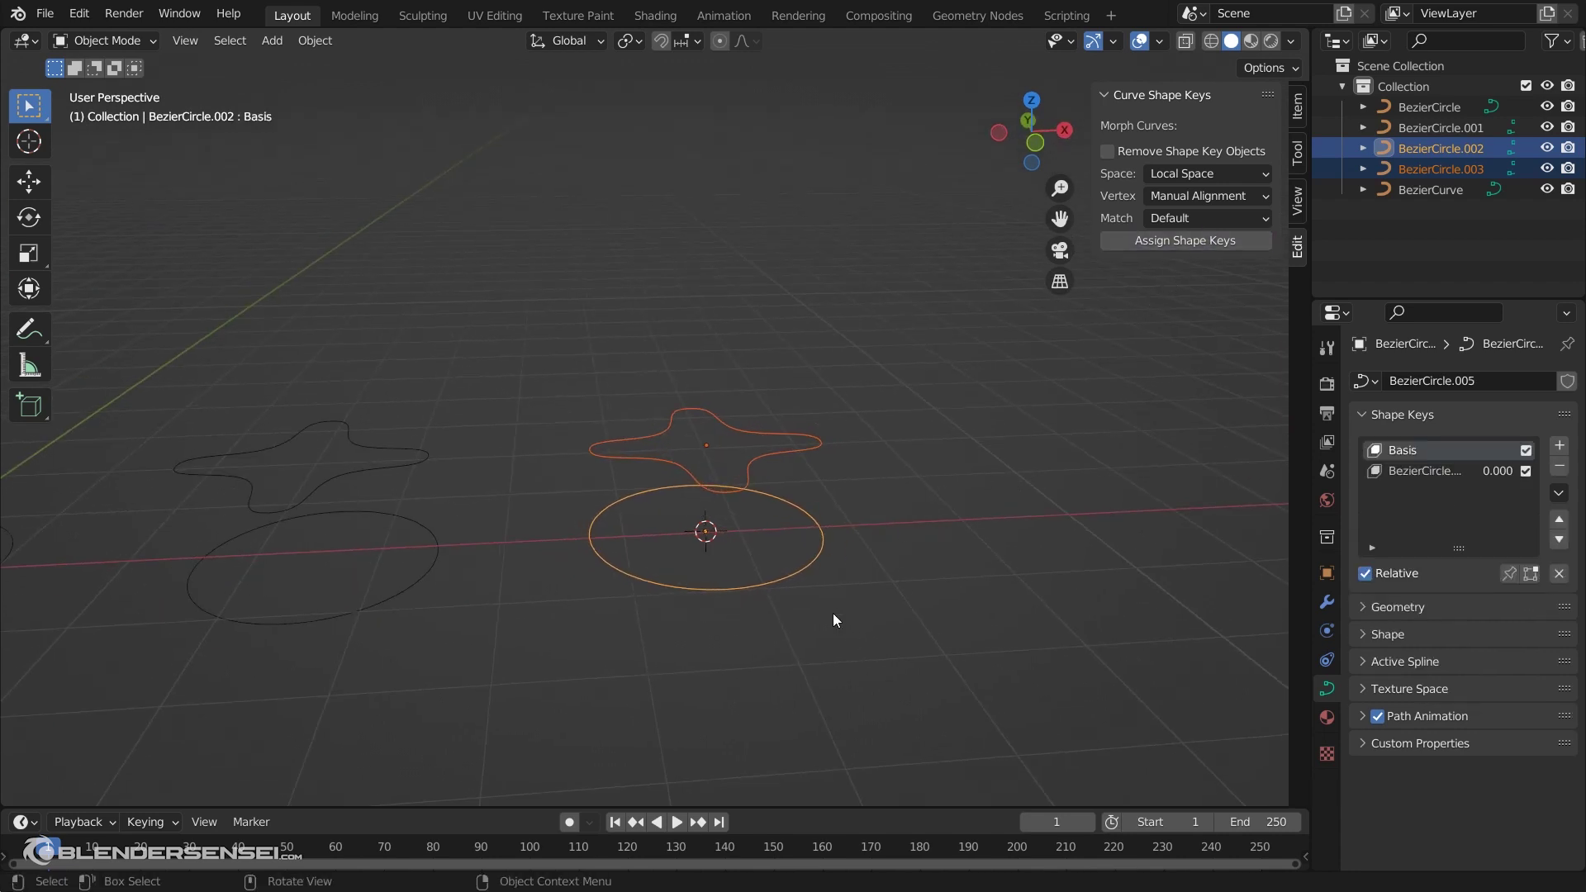
Select the newest circle alone and set its BezierCircle.003 shape key value to 0.687
click(822, 548)
middle_drag(826, 593, 876, 578)
click(1425, 471)
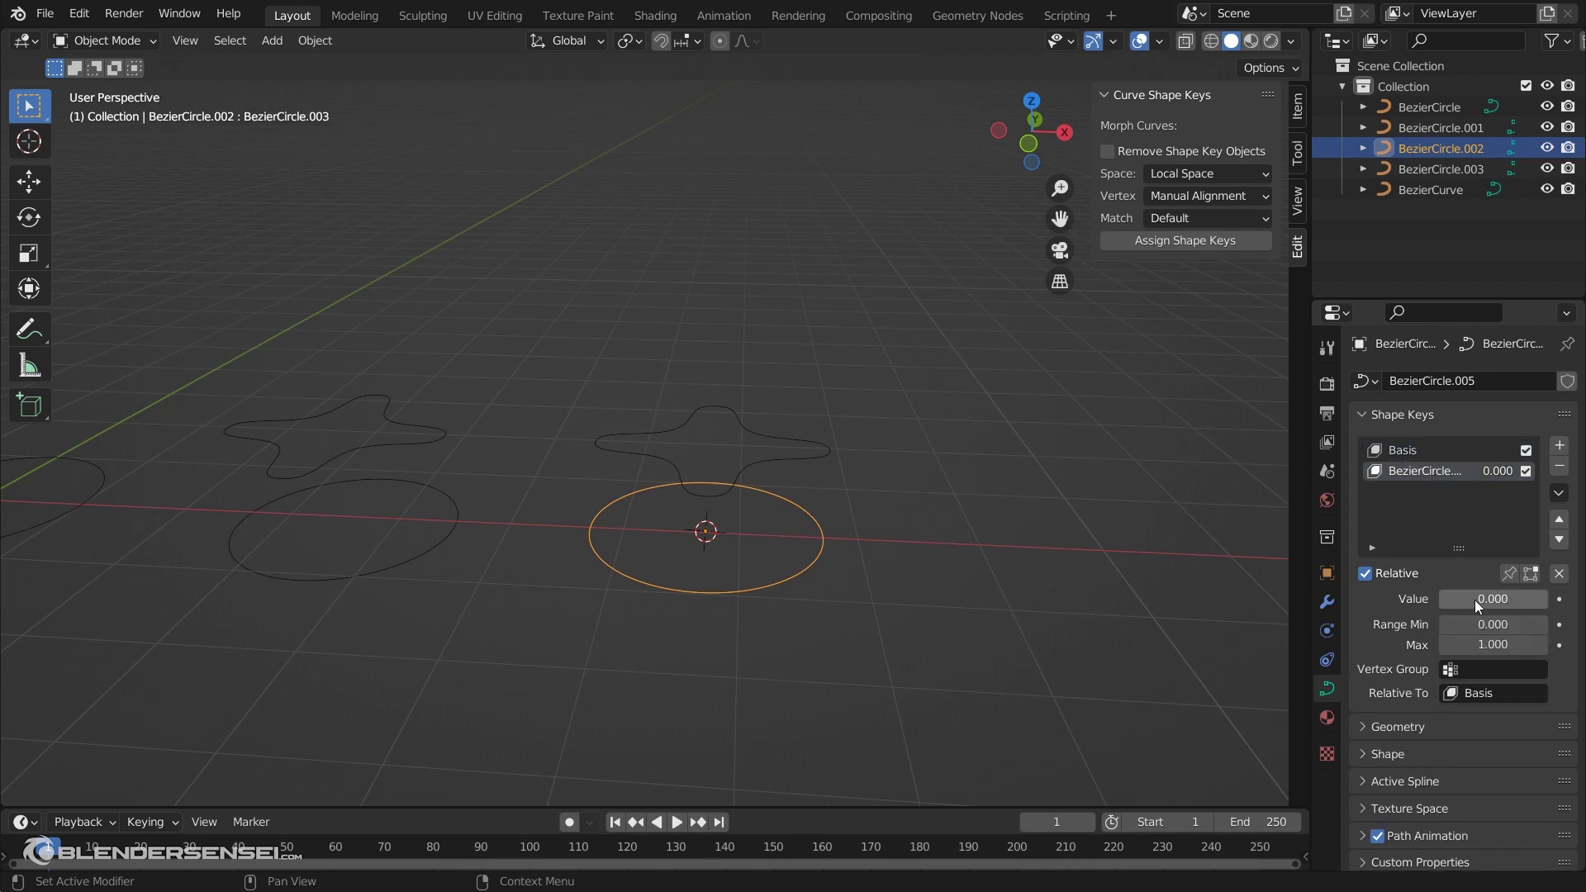
drag(1474, 599, 1538, 599)
middle_drag(898, 552, 874, 520)
mouse_move(1503, 602)
mouse_down()
mouse_move(1483, 602)
mouse_move(1546, 601)
mouse_move(1494, 601)
mouse_move(1543, 601)
mouse_move(1514, 598)
mouse_up()
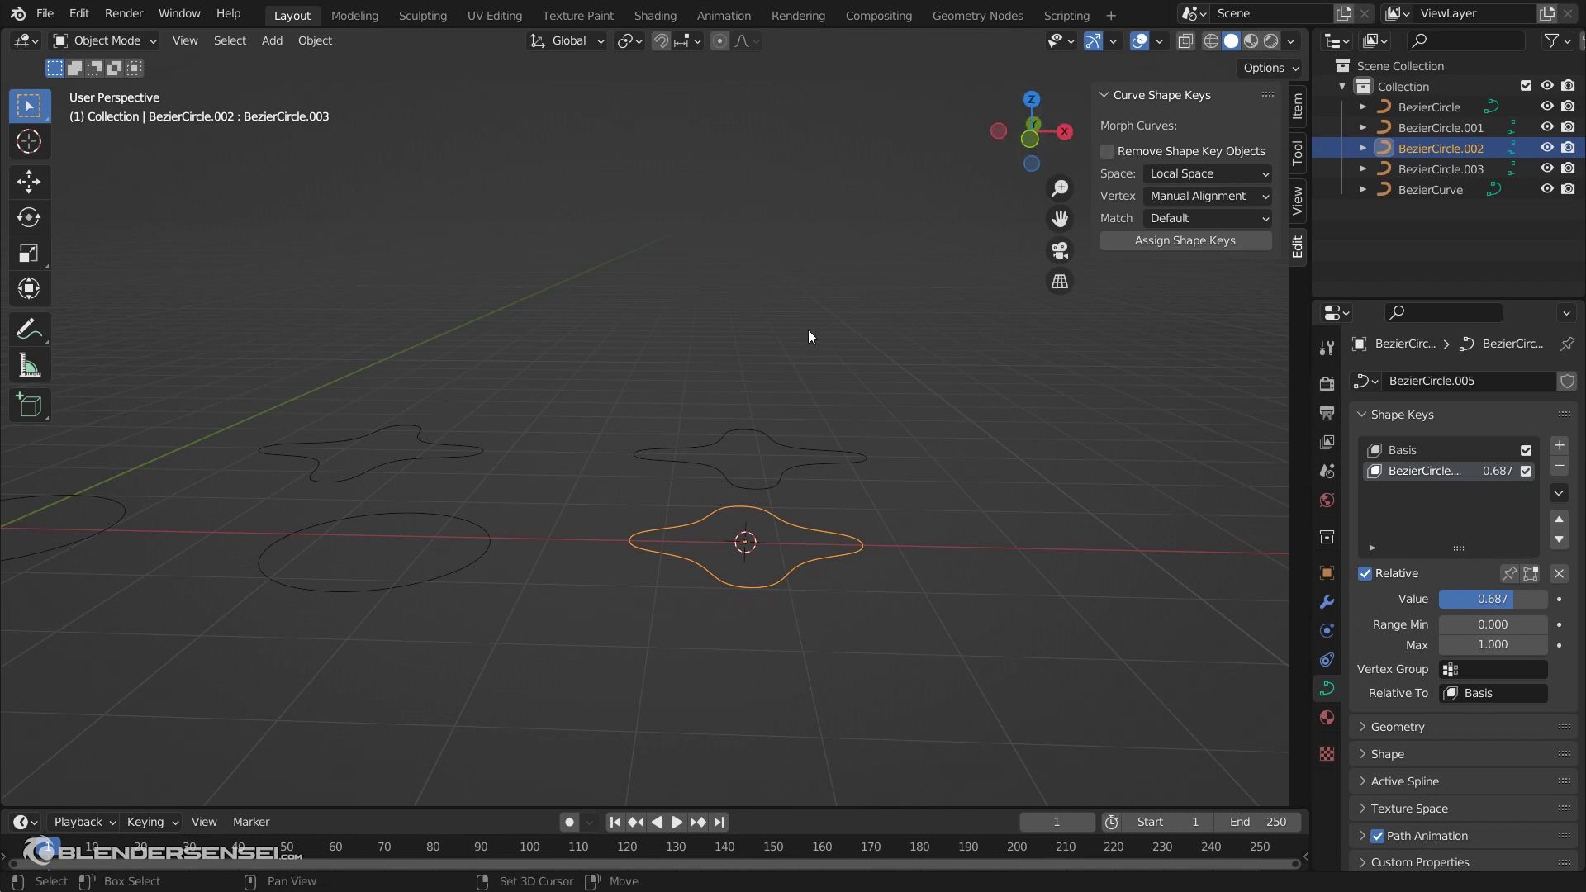
middle_drag(808, 330, 751, 373)
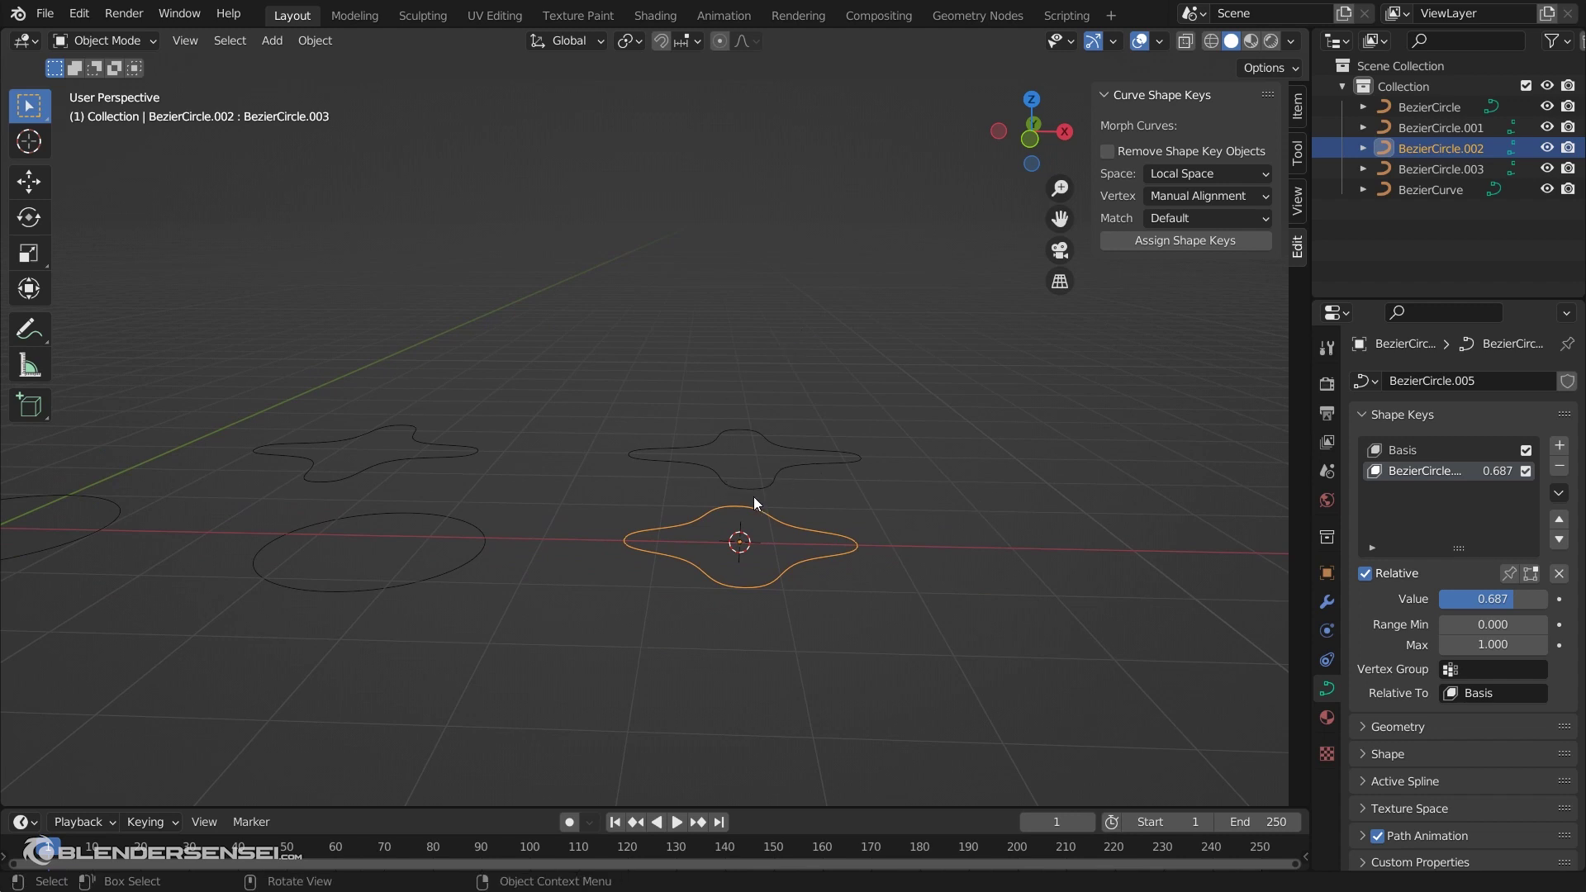
Select the star curve above the newest circle, enter Edit Mode, and subdivide all its segments
middle_drag(753, 499, 702, 539)
click(700, 474)
key(Tab)
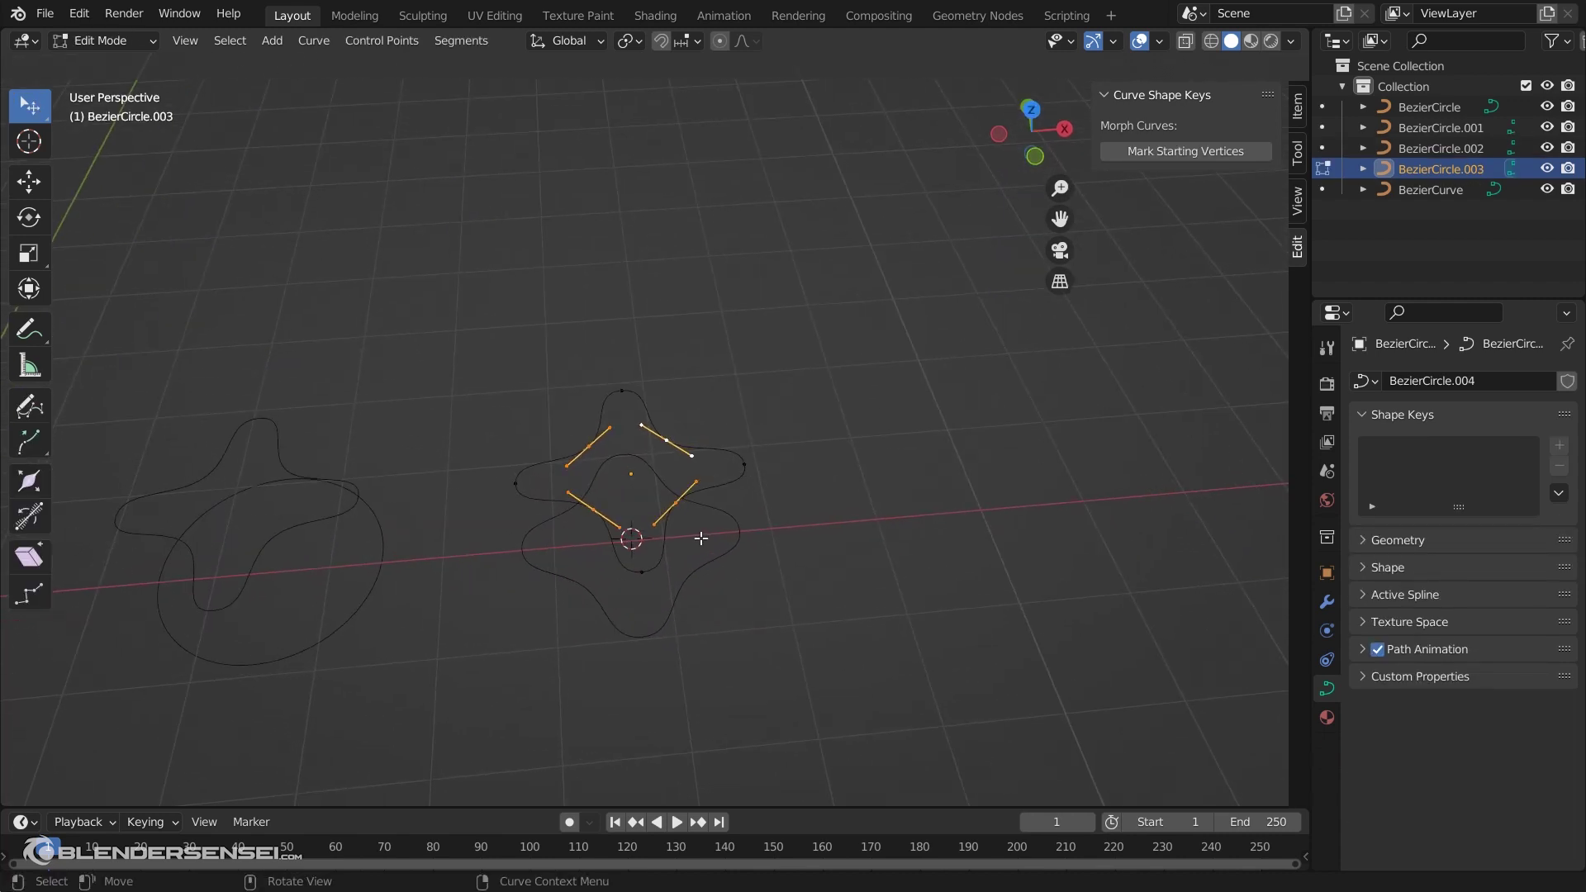
key(a)
right_click(703, 535)
click(703, 535)
Select the eight control points beside the star's tips, scale them outward by about 1.56, and return to Object Mode
click(548, 466)
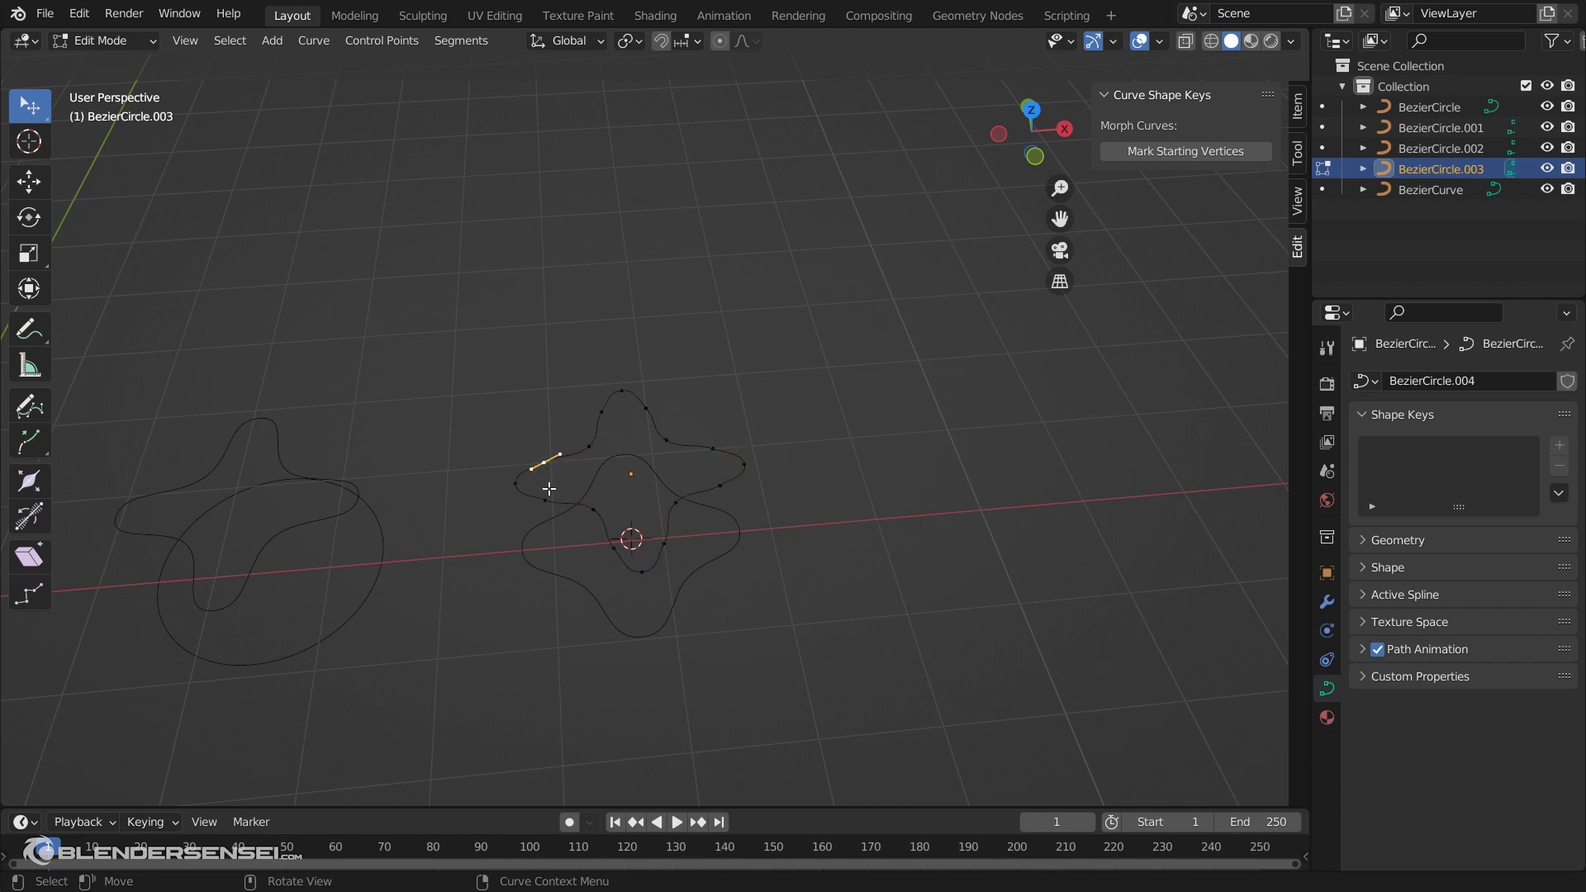
shift+click(547, 500)
shift+click(612, 547)
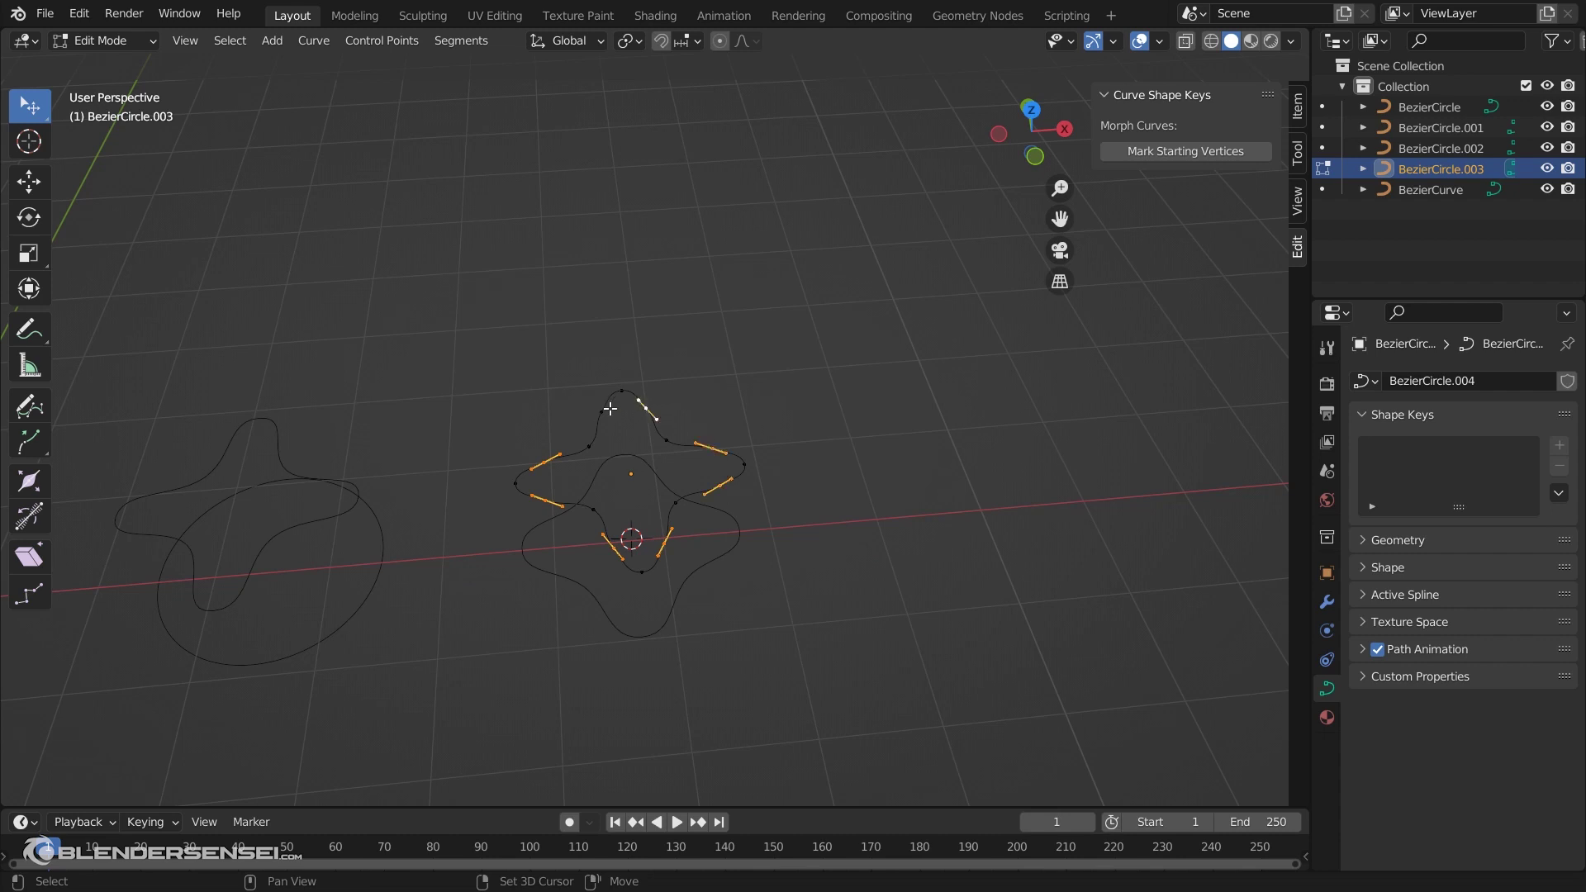
key(s)
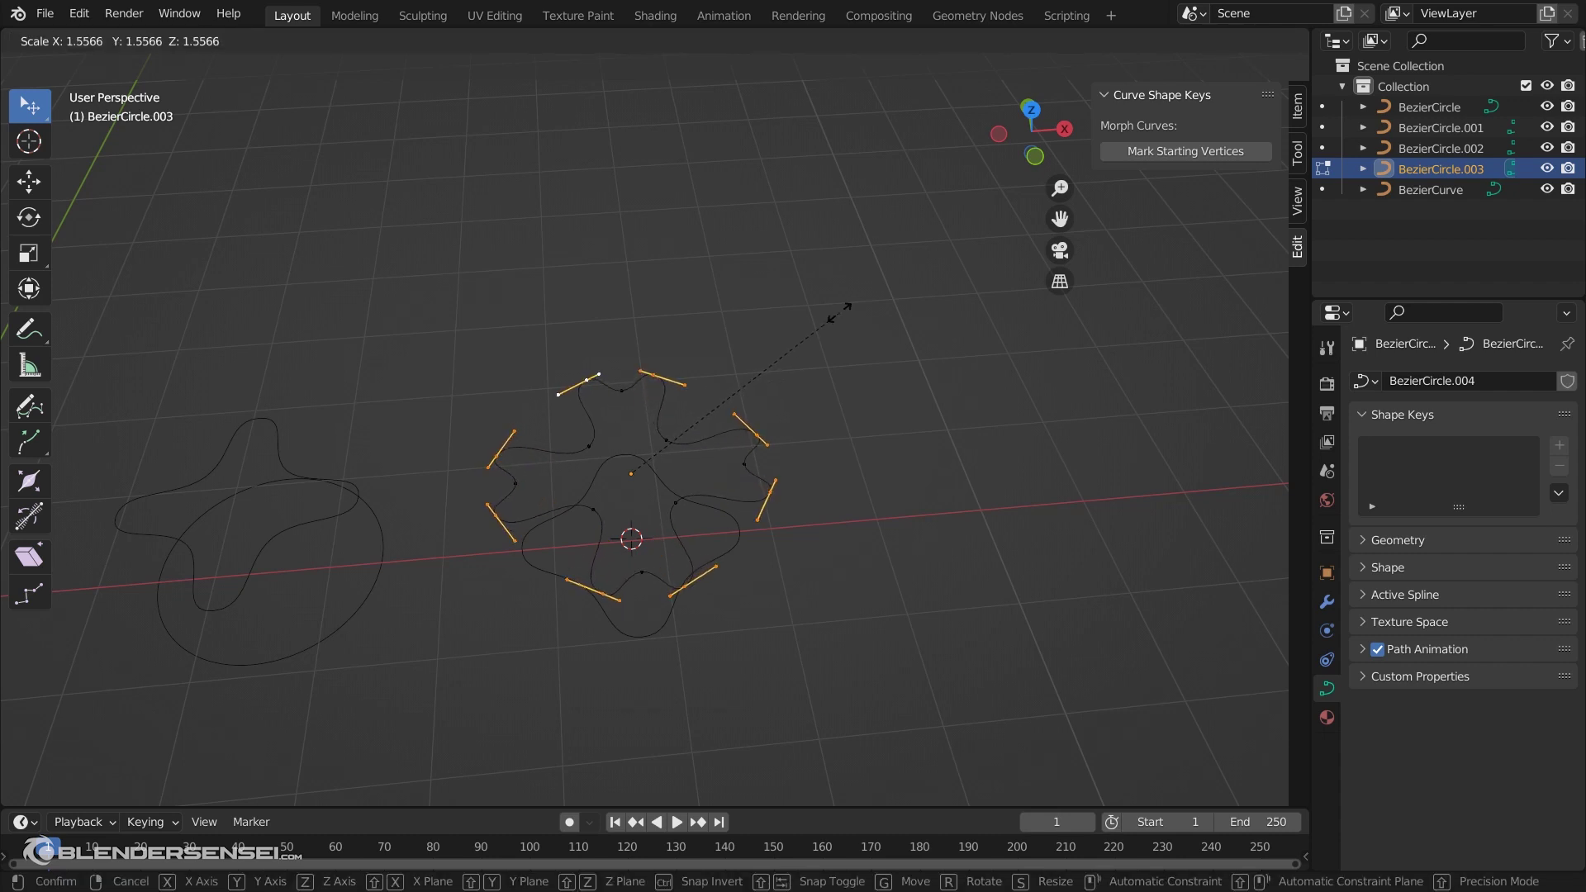
click(841, 314)
middle_drag(840, 314, 735, 509)
key(Tab)
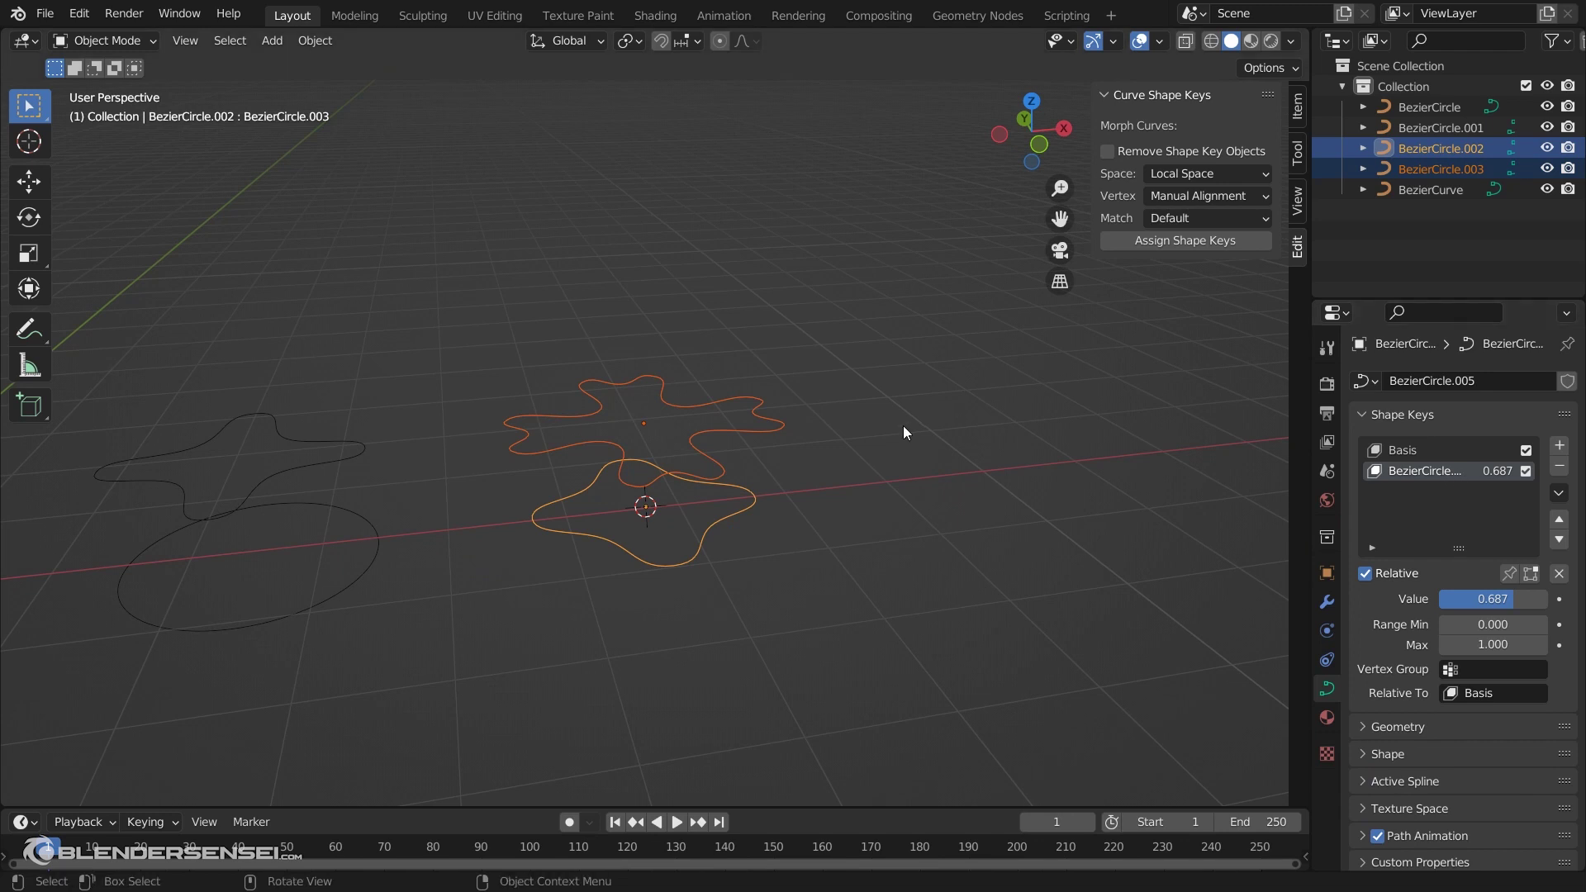
Select the reshaped star and the circle below it, with the circle active, and assign shape keys in Local Space
middle_drag(903, 424, 859, 423)
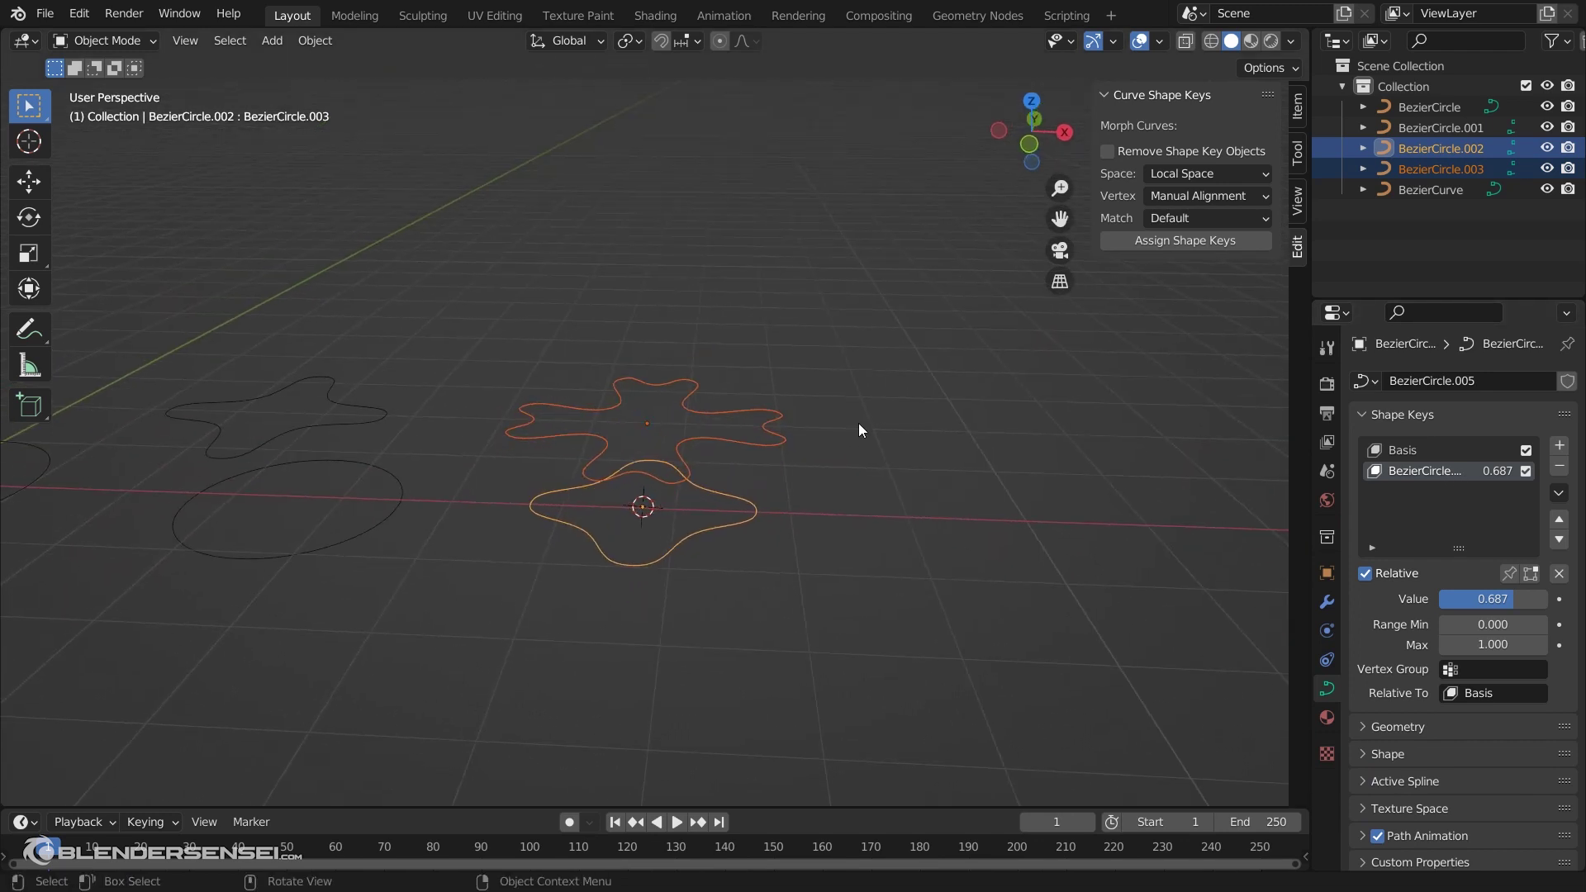
click(745, 439)
middle_drag(711, 429, 725, 472)
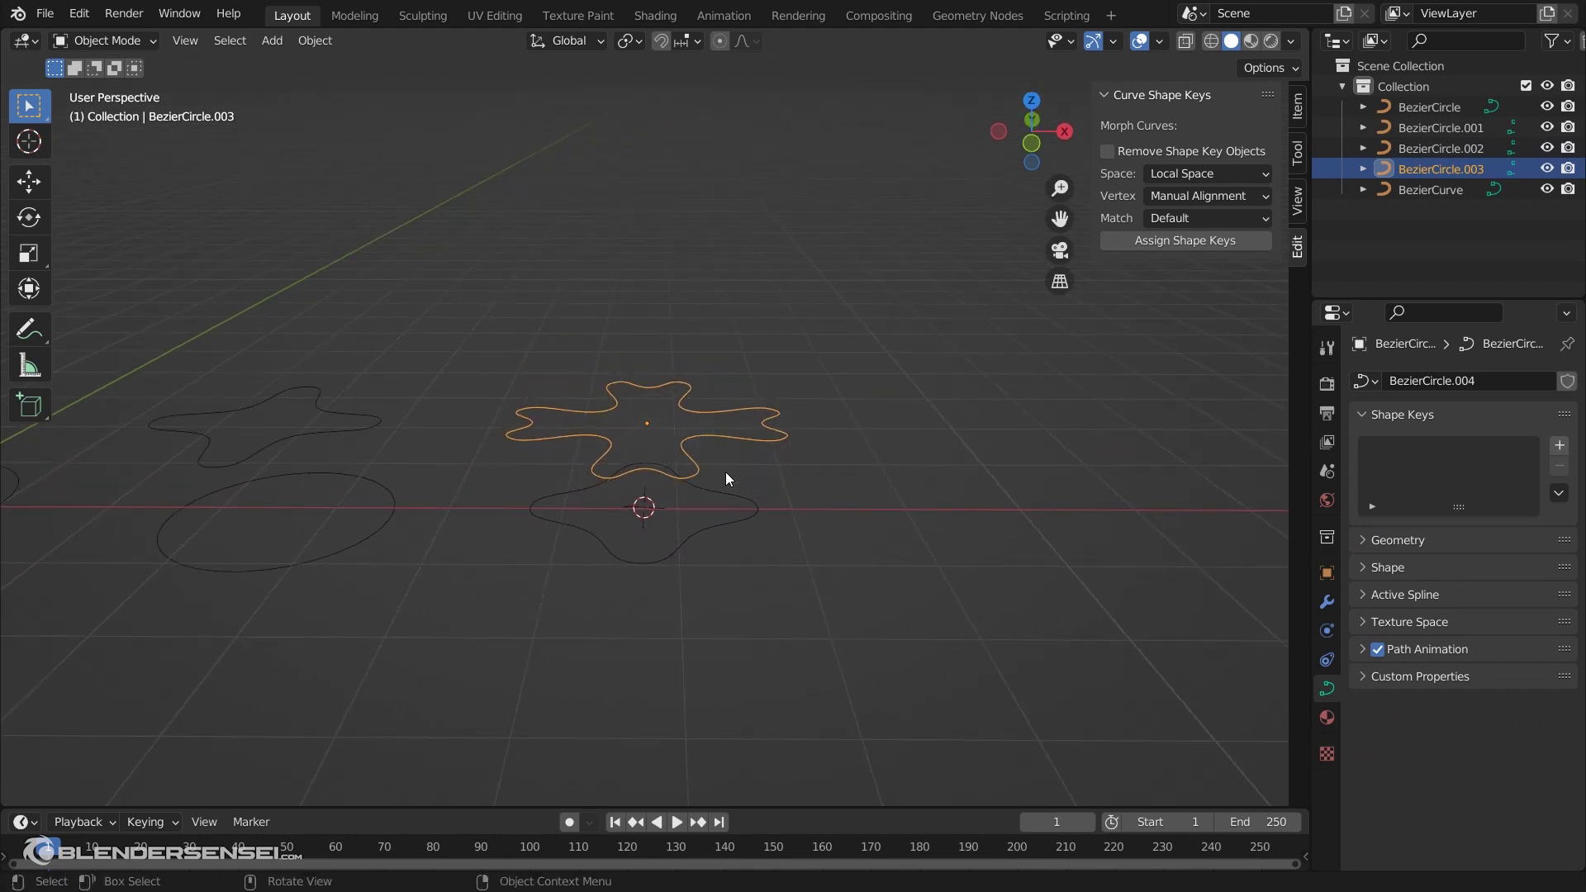
shift+click(731, 519)
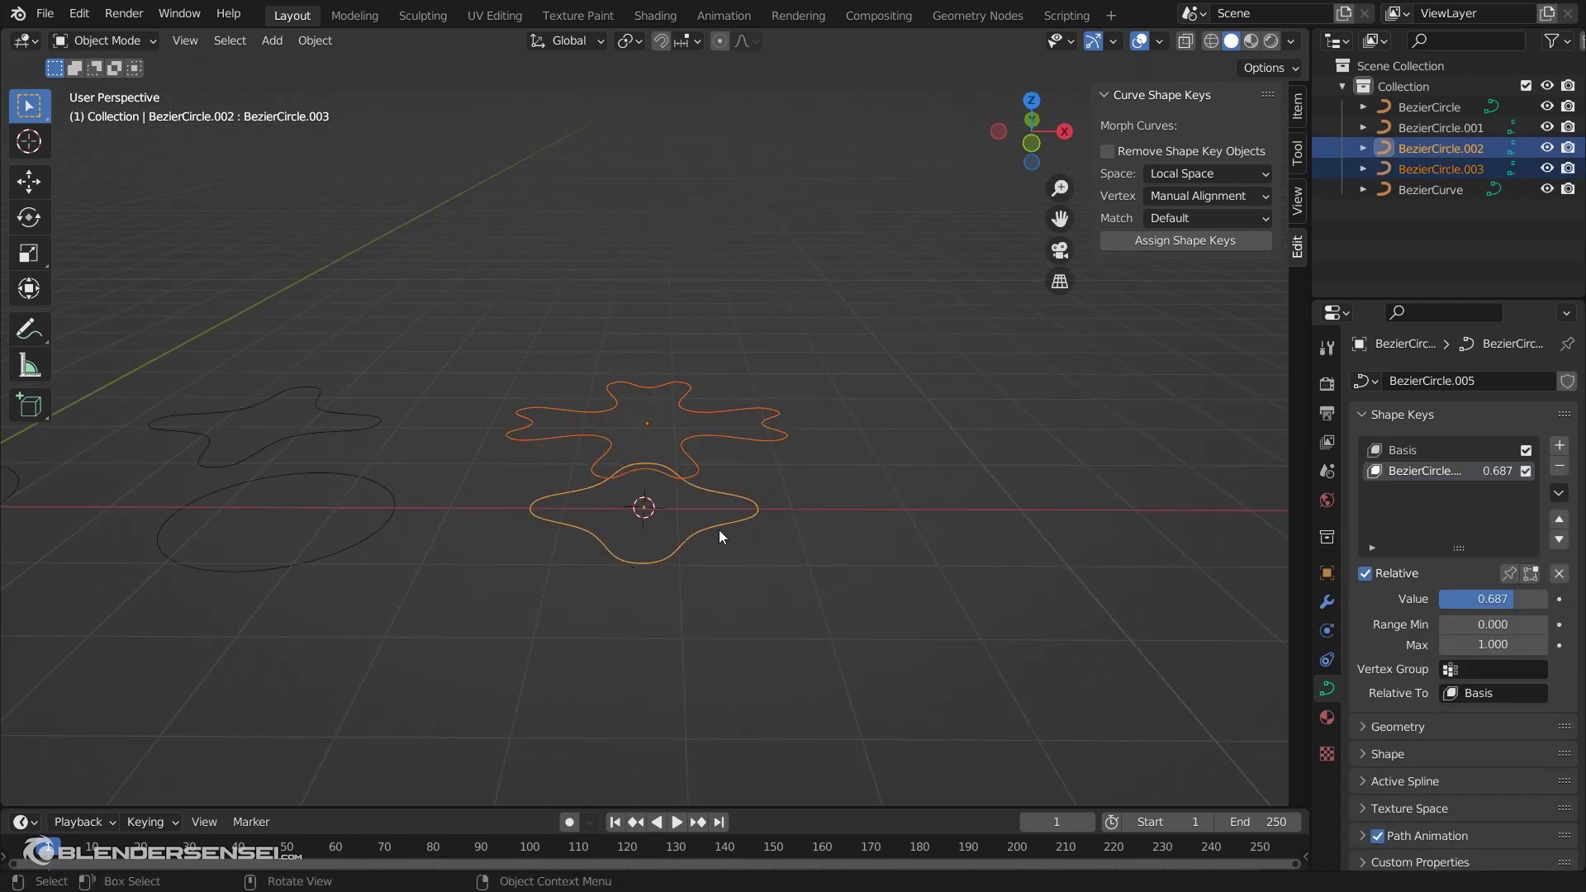
click(1168, 241)
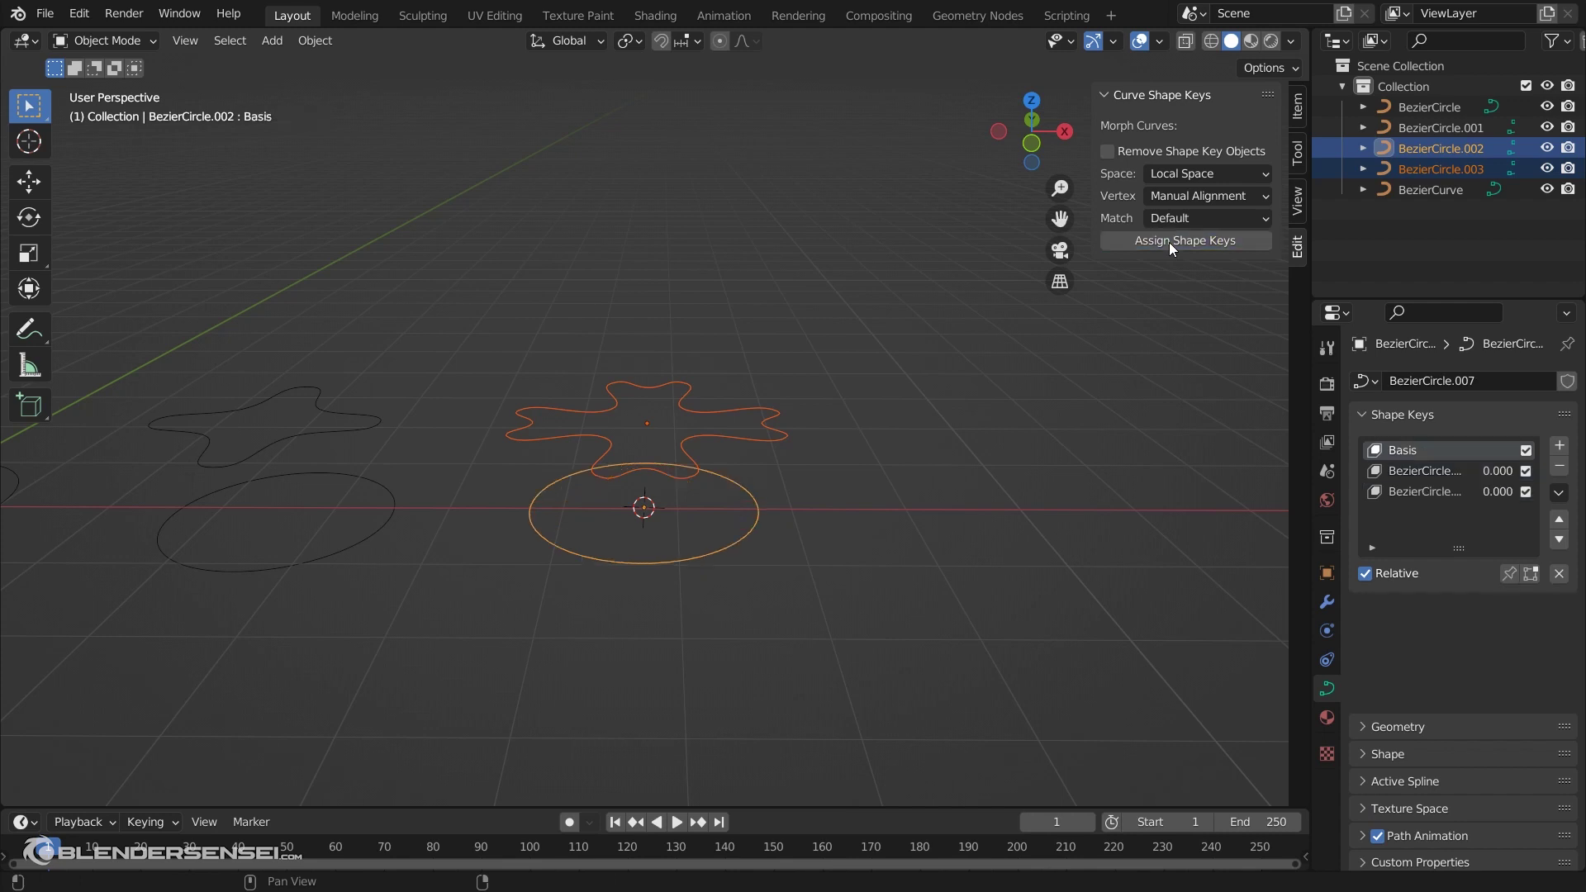
Set the circle's BezierCircle.003 shape key value to 0.545 and its BezierCircle.004 value to 0.604
click(1421, 493)
drag(1469, 603, 1517, 606)
click(1430, 472)
click(1419, 491)
middle_drag(711, 432, 991, 521)
Extrude the morphed circle curve's geometry by 0.17 m and inspect the resulting ribbon from several angles
click(1373, 415)
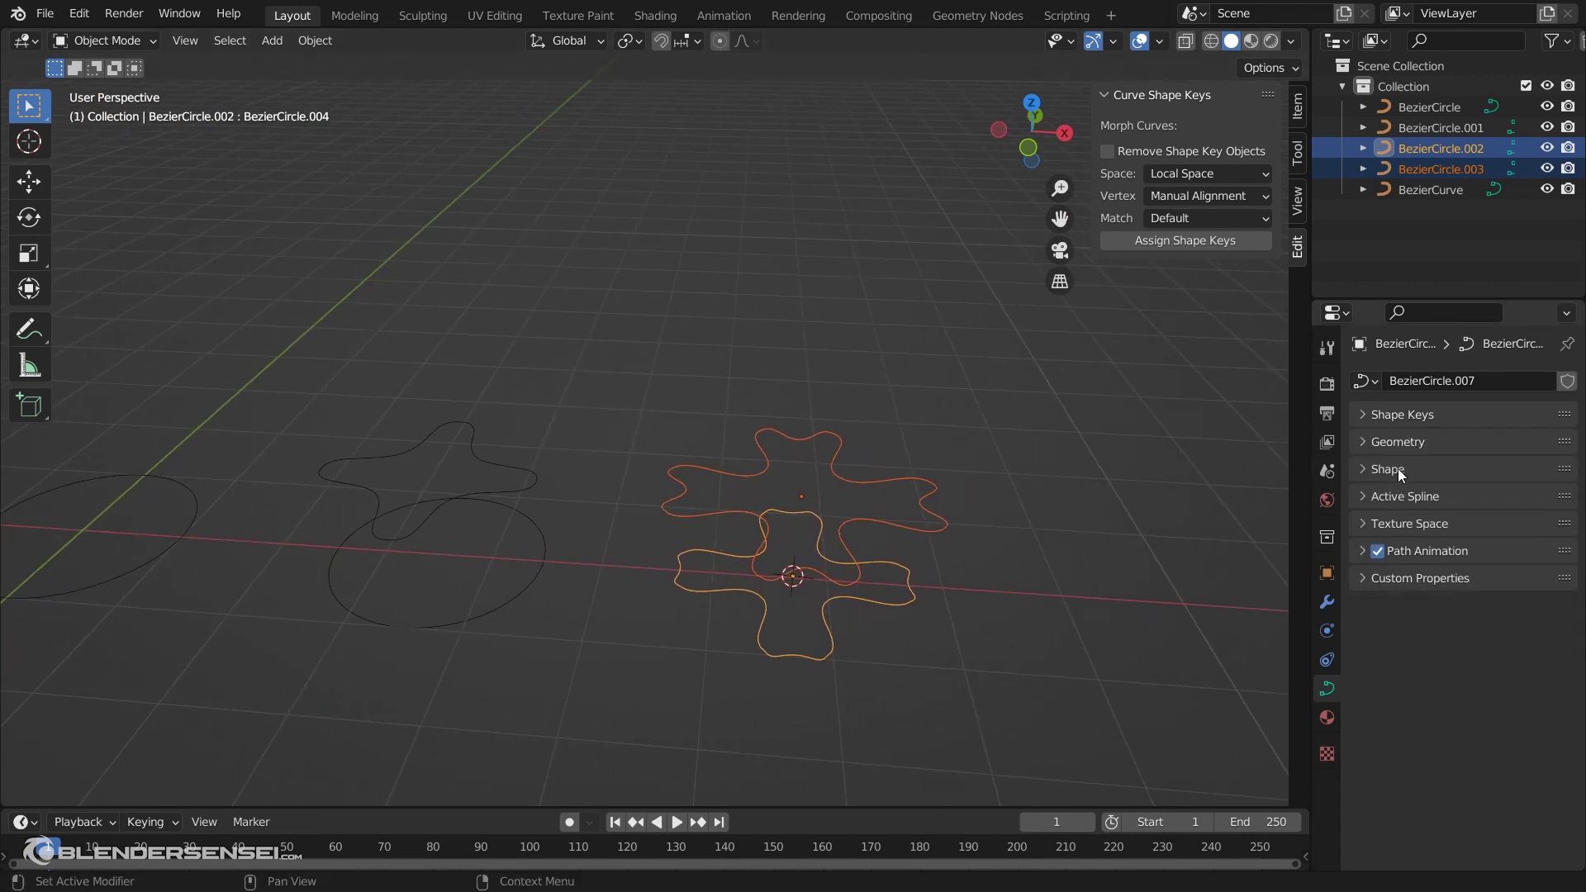
middle_drag(970, 562, 1065, 518)
click(1364, 443)
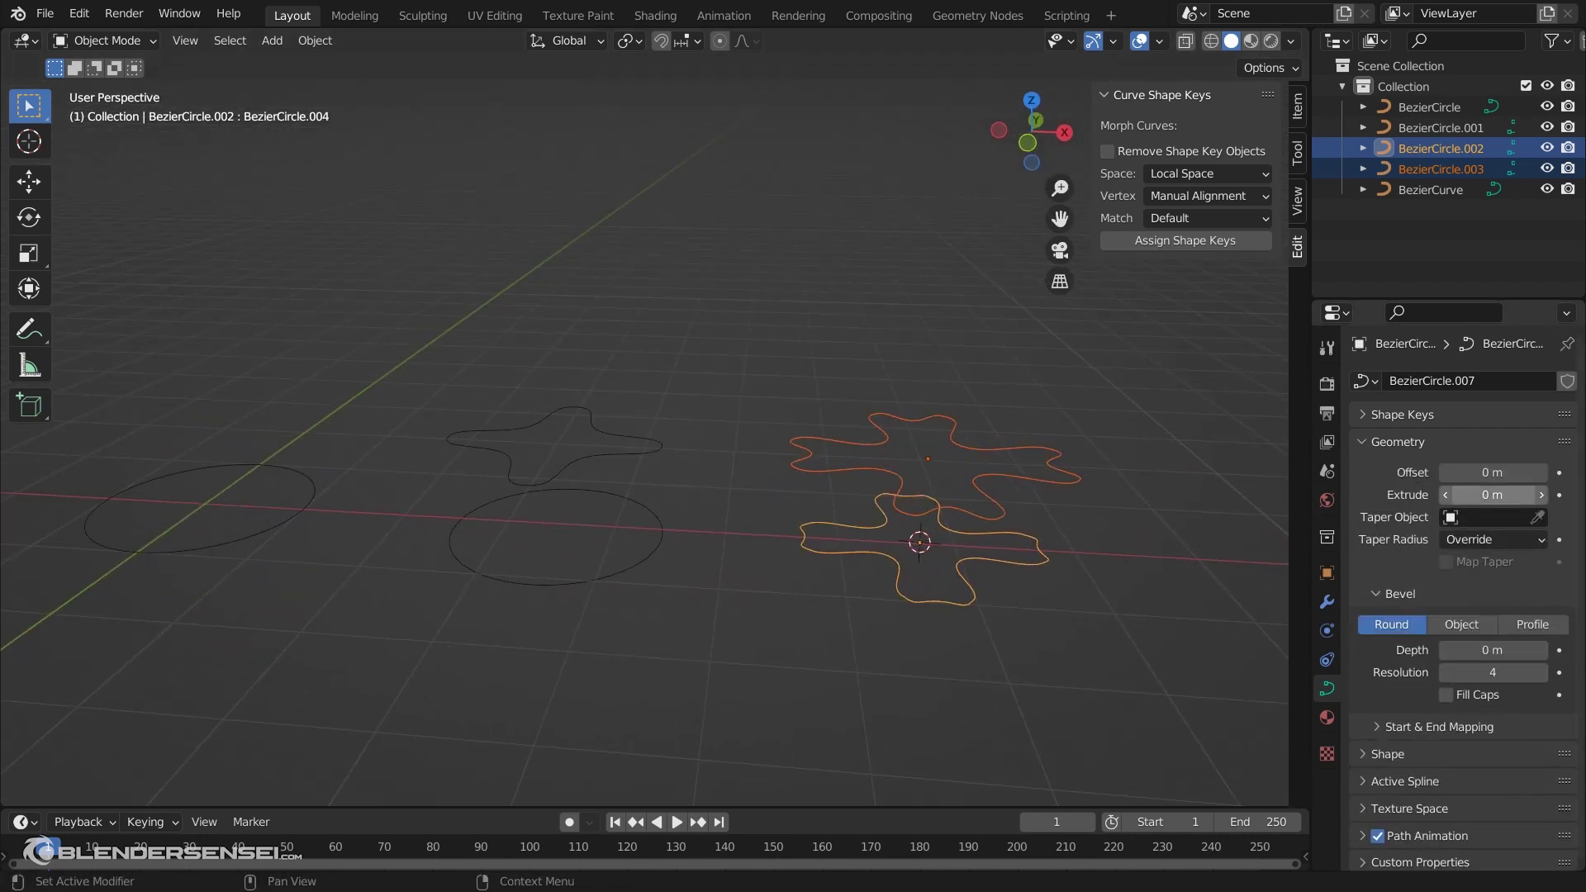
mouse_move(1487, 495)
mouse_down()
mouse_move(1528, 494)
mouse_move(1493, 496)
mouse_up()
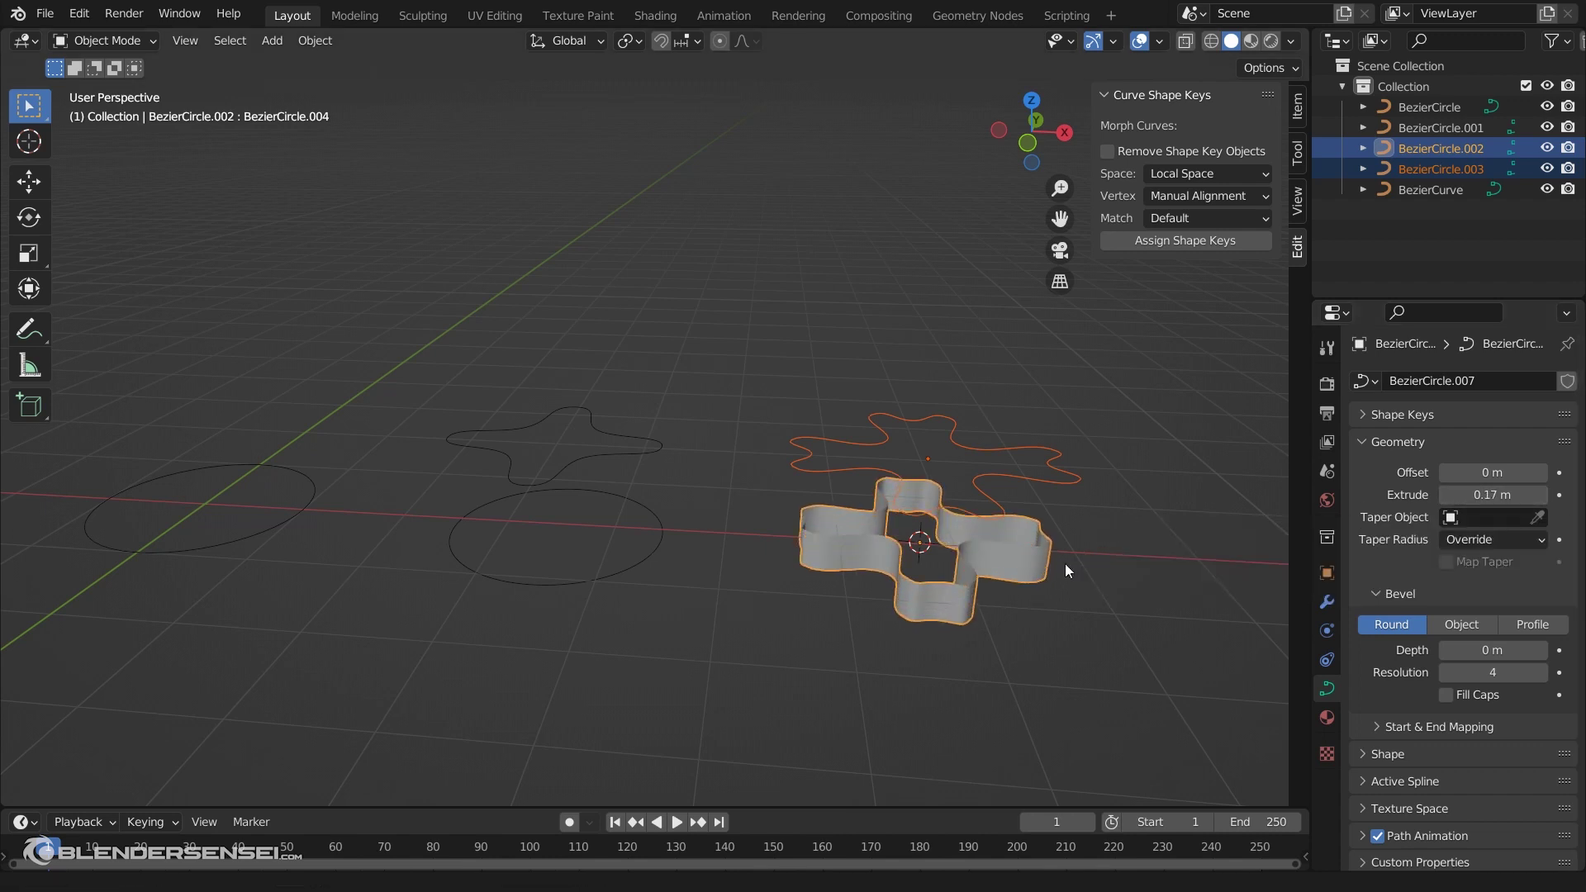
middle_drag(1064, 563, 585, 607)
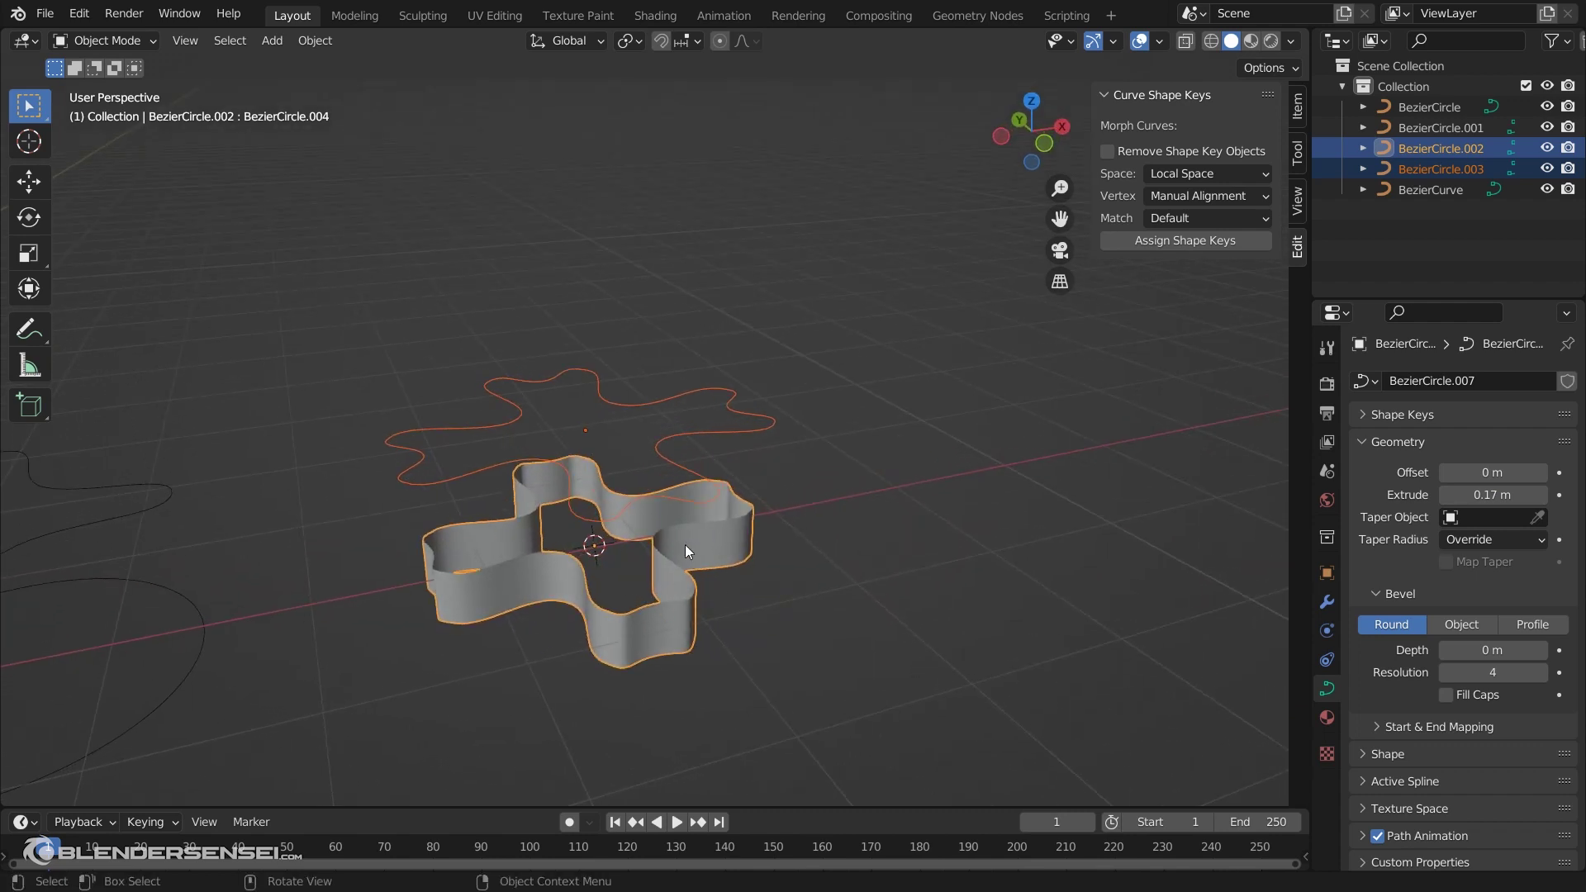
middle_drag(685, 543, 630, 548)
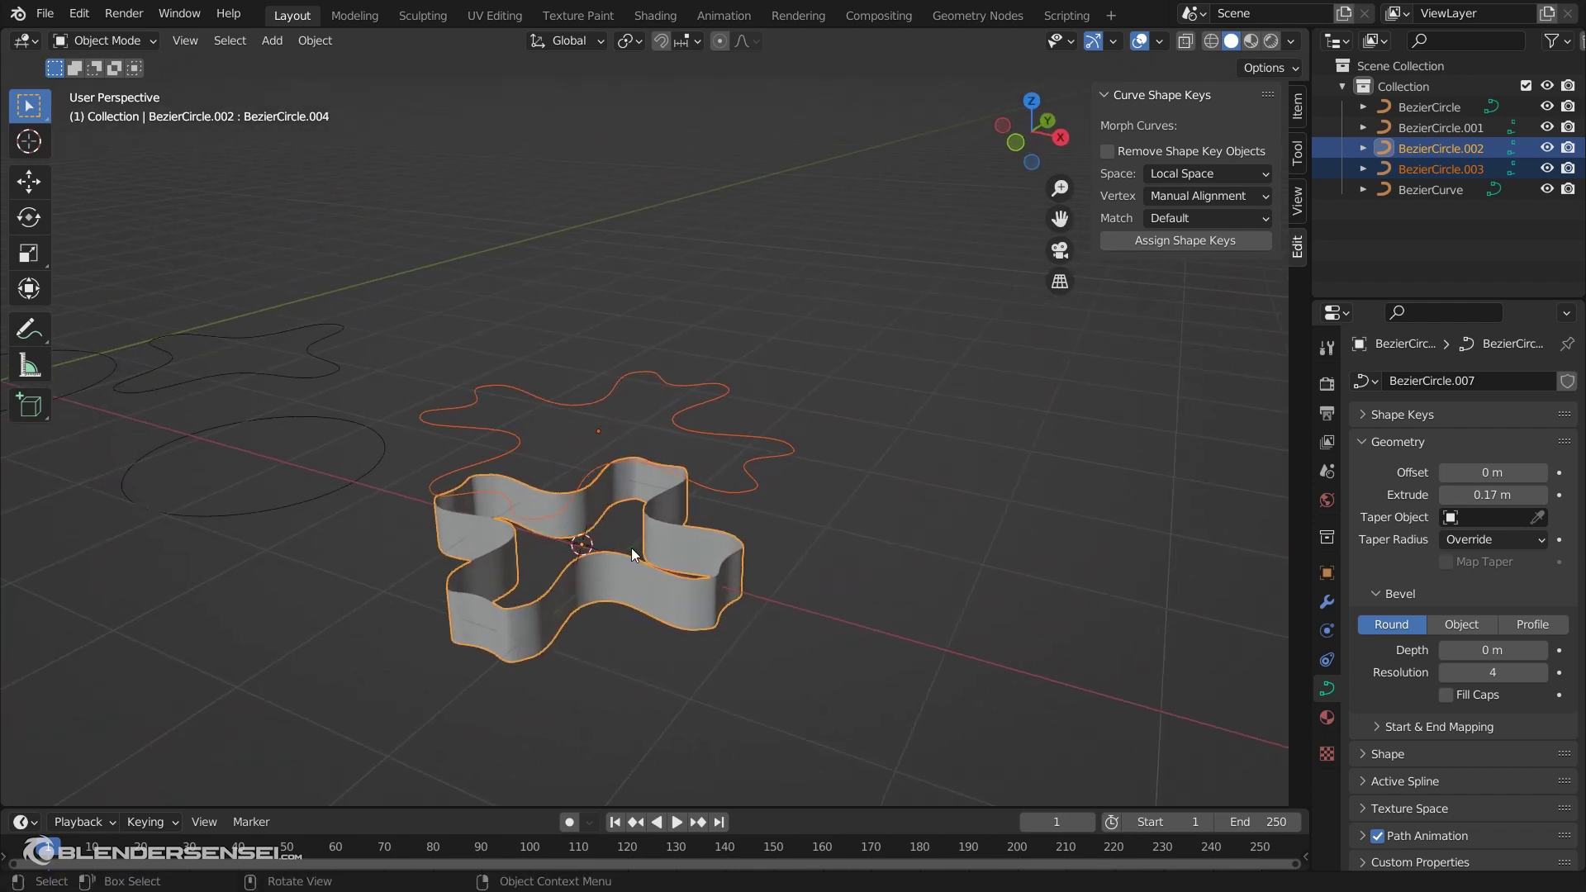
Give the extruded curve a new material and switch the viewport to Material Preview shading
click(1358, 442)
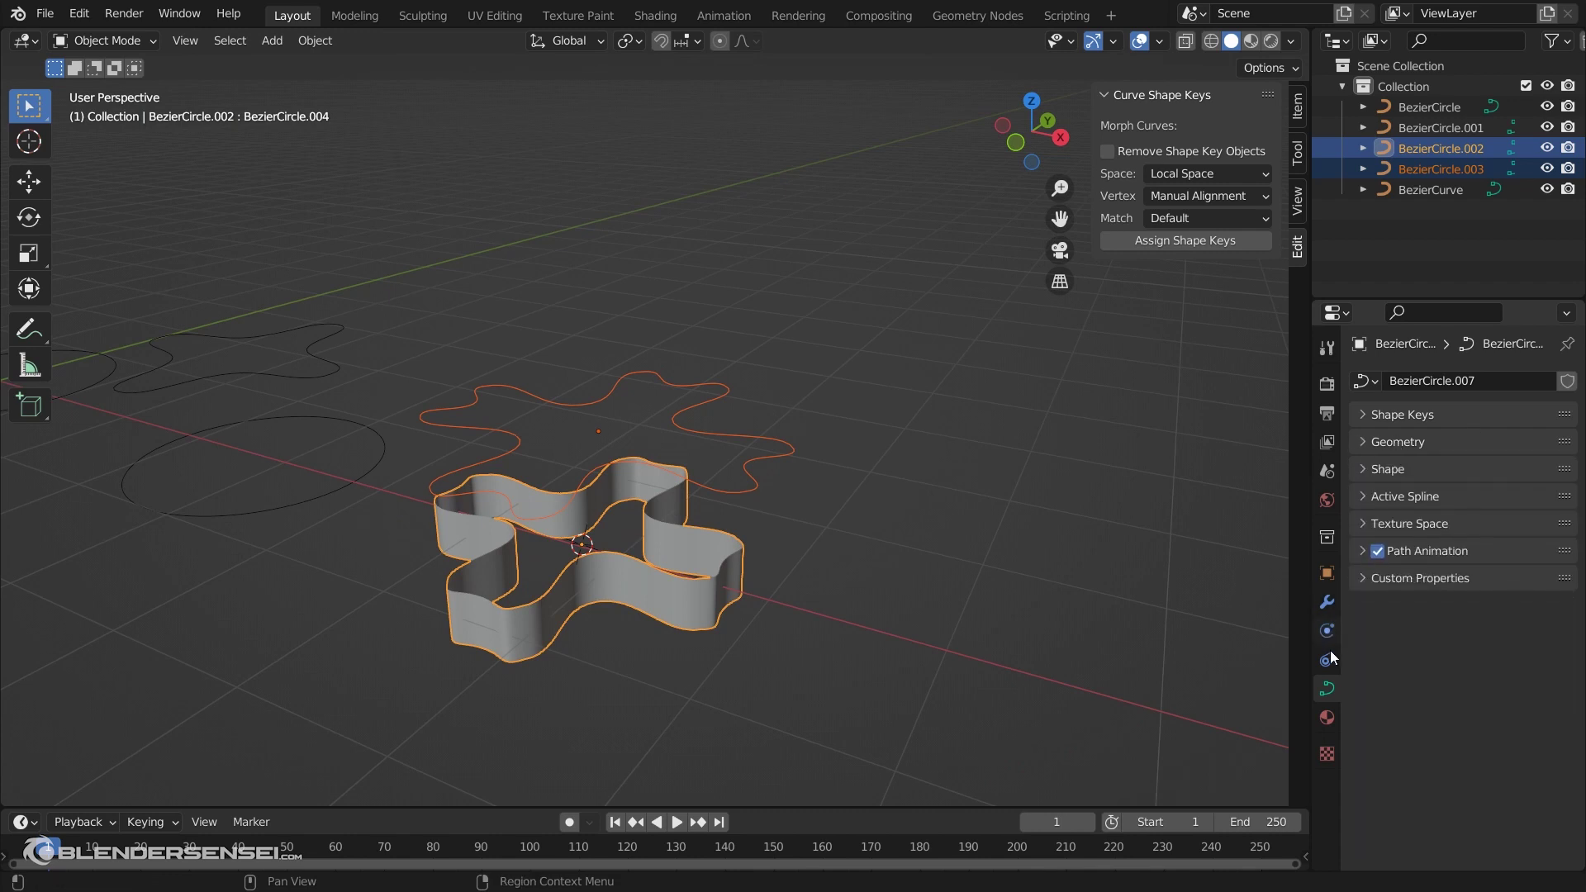
click(1328, 717)
click(1470, 464)
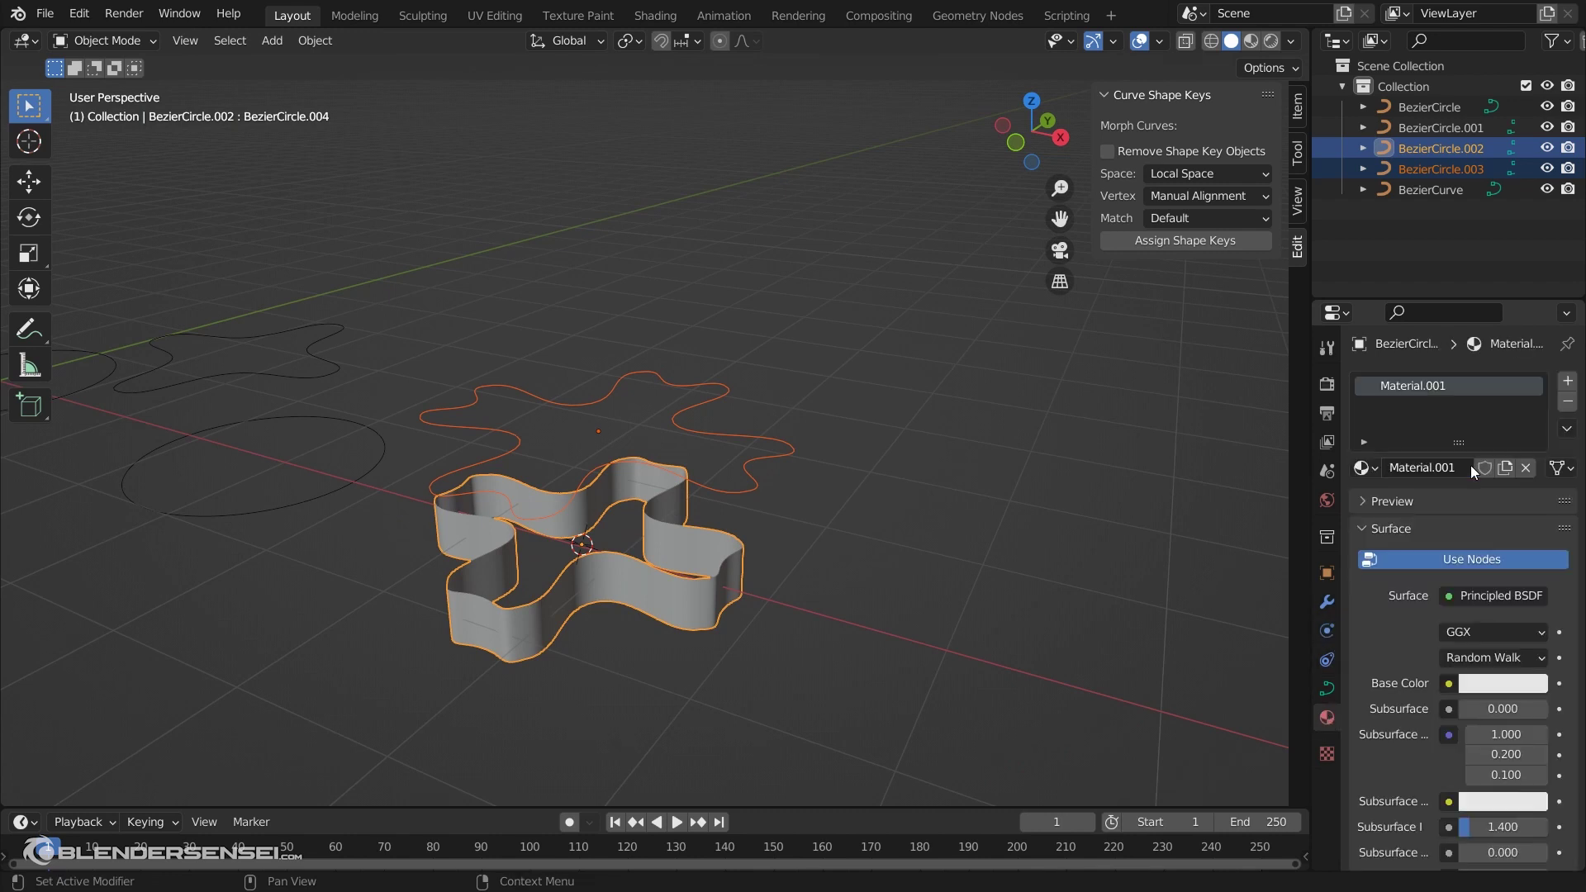
click(1251, 40)
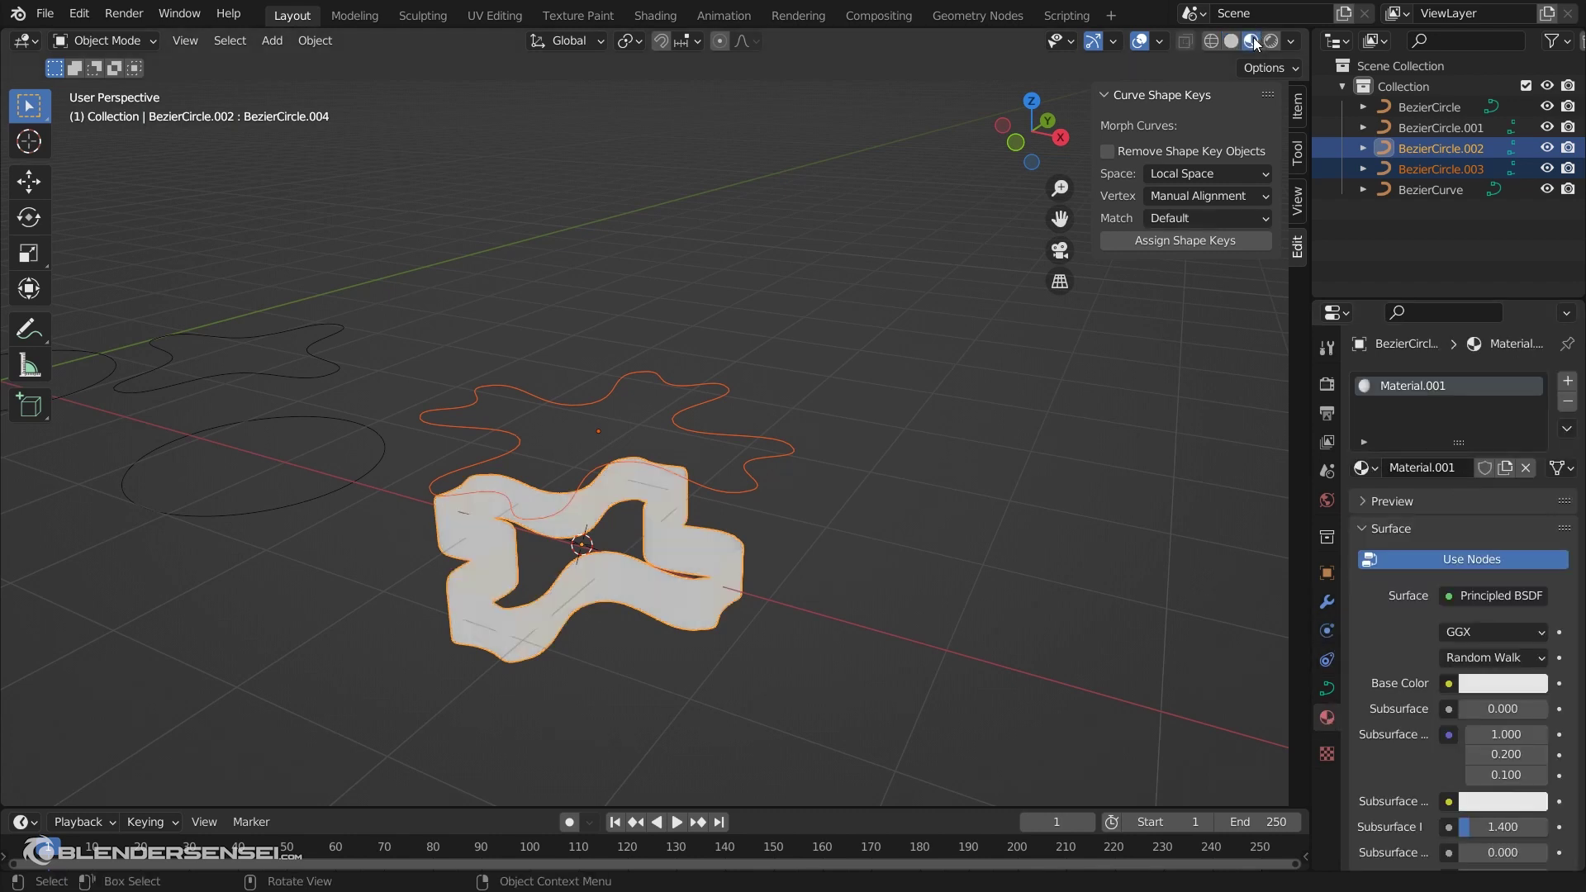
Set the material's base color to red with saturation 1.000 and value 0.800, and its roughness to 0.000
scroll(1516, 583, down, 3)
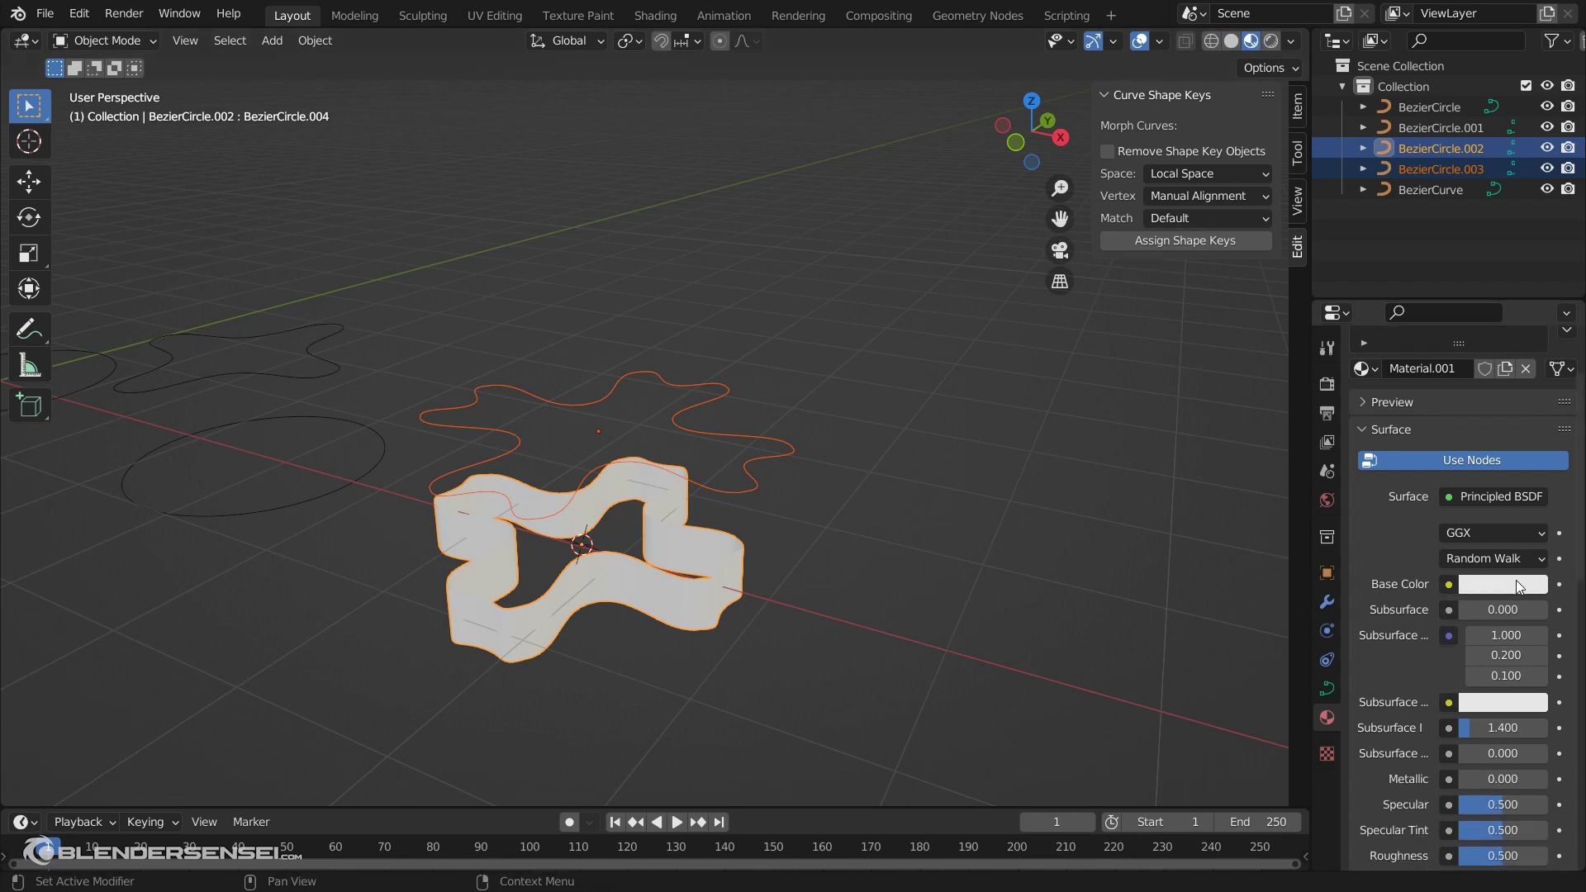
click(1516, 584)
drag(1480, 426, 1440, 440)
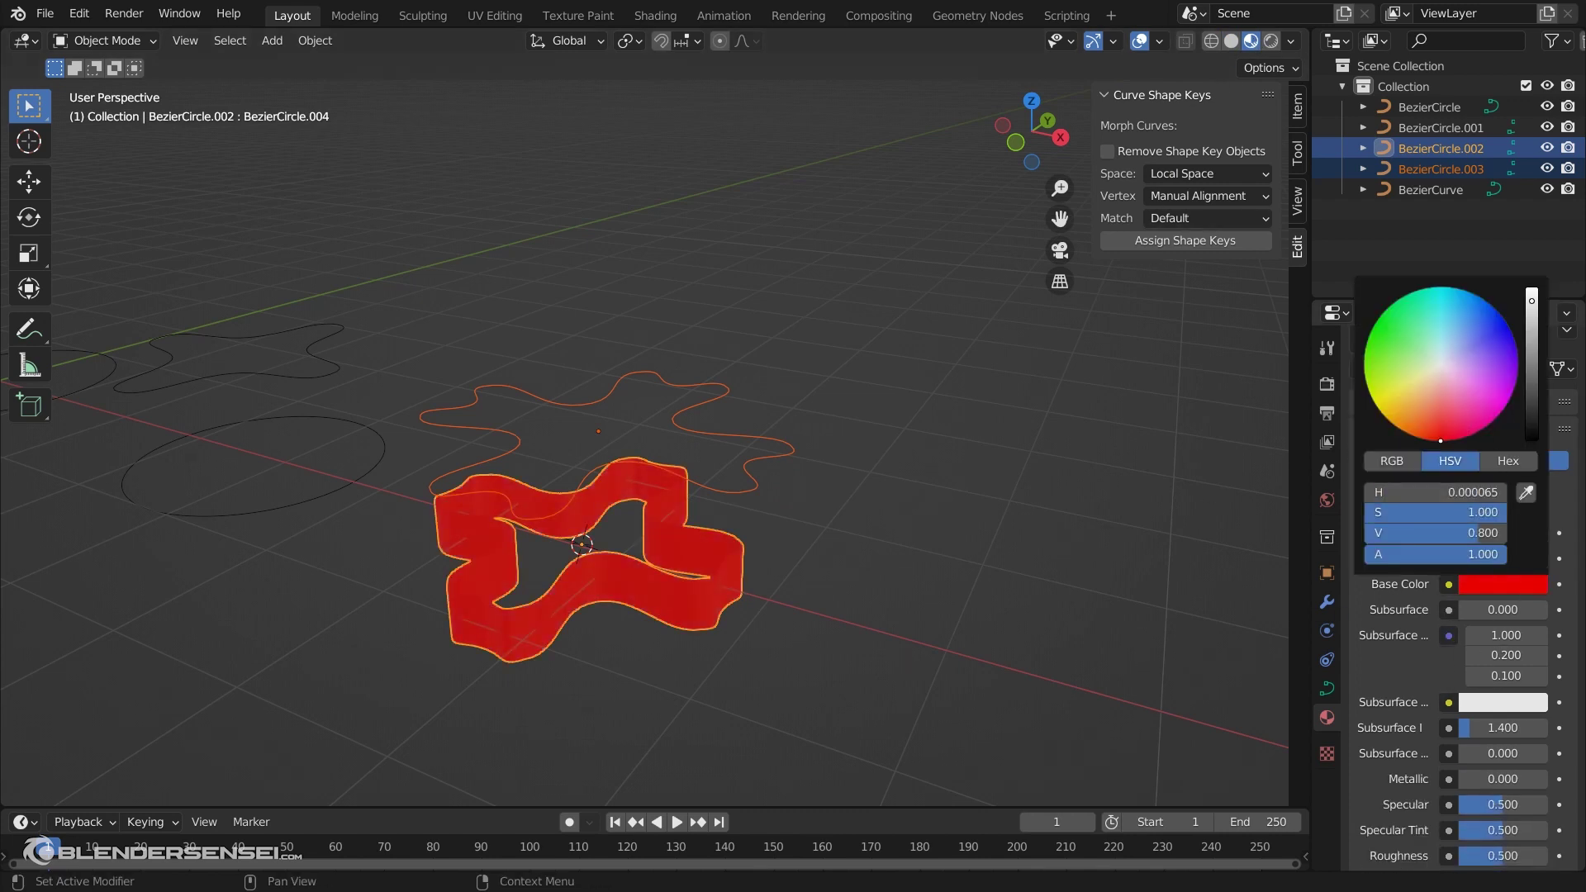
scroll(1404, 702, down, 7)
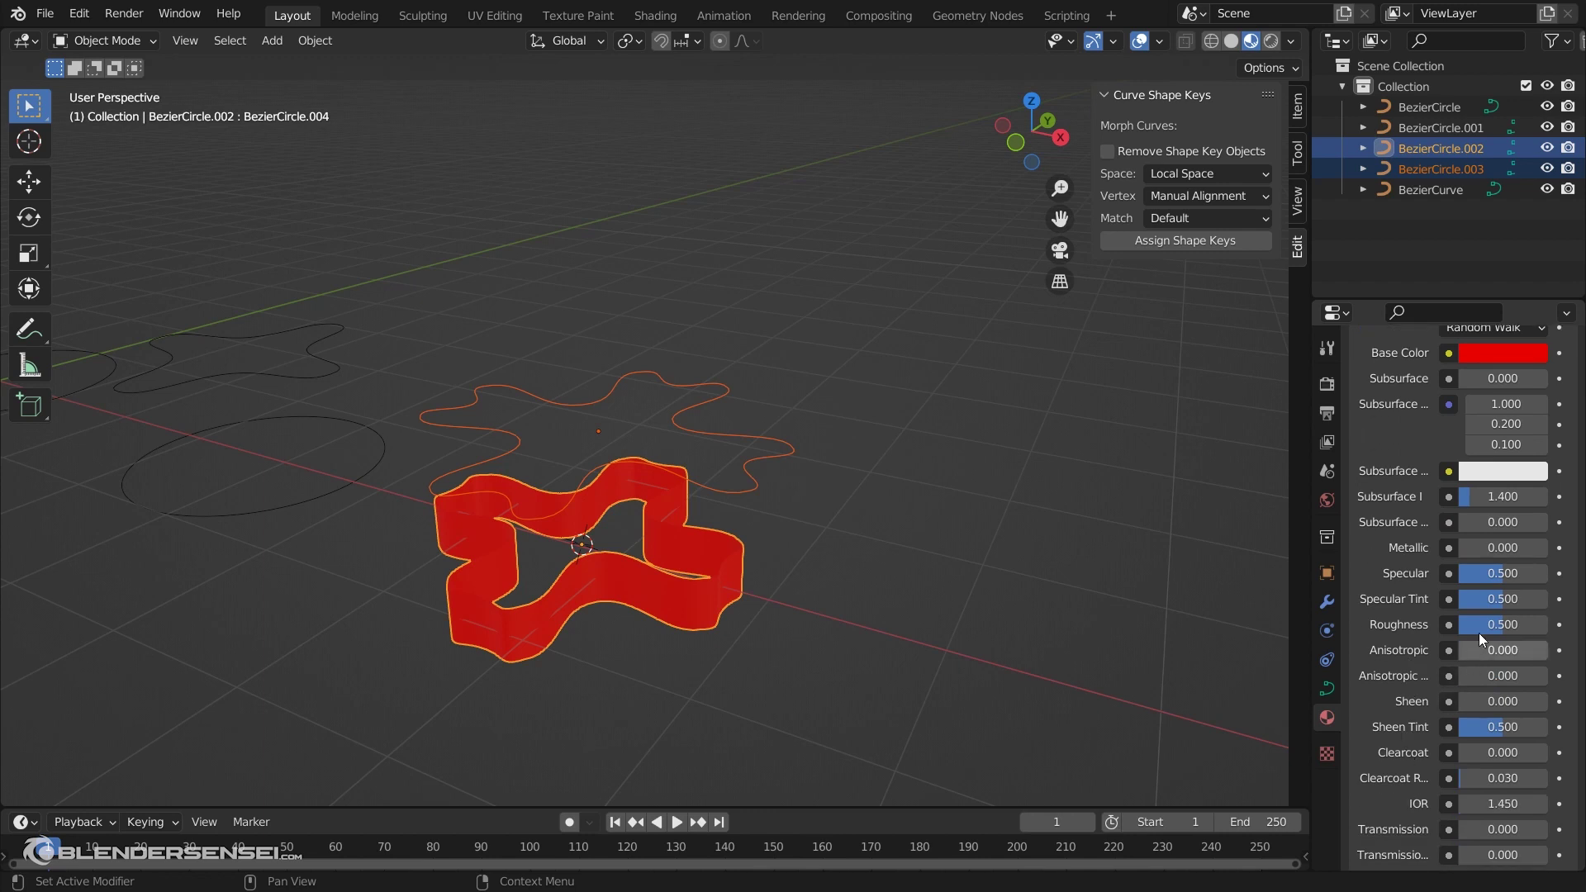
drag(1460, 626, 1456, 625)
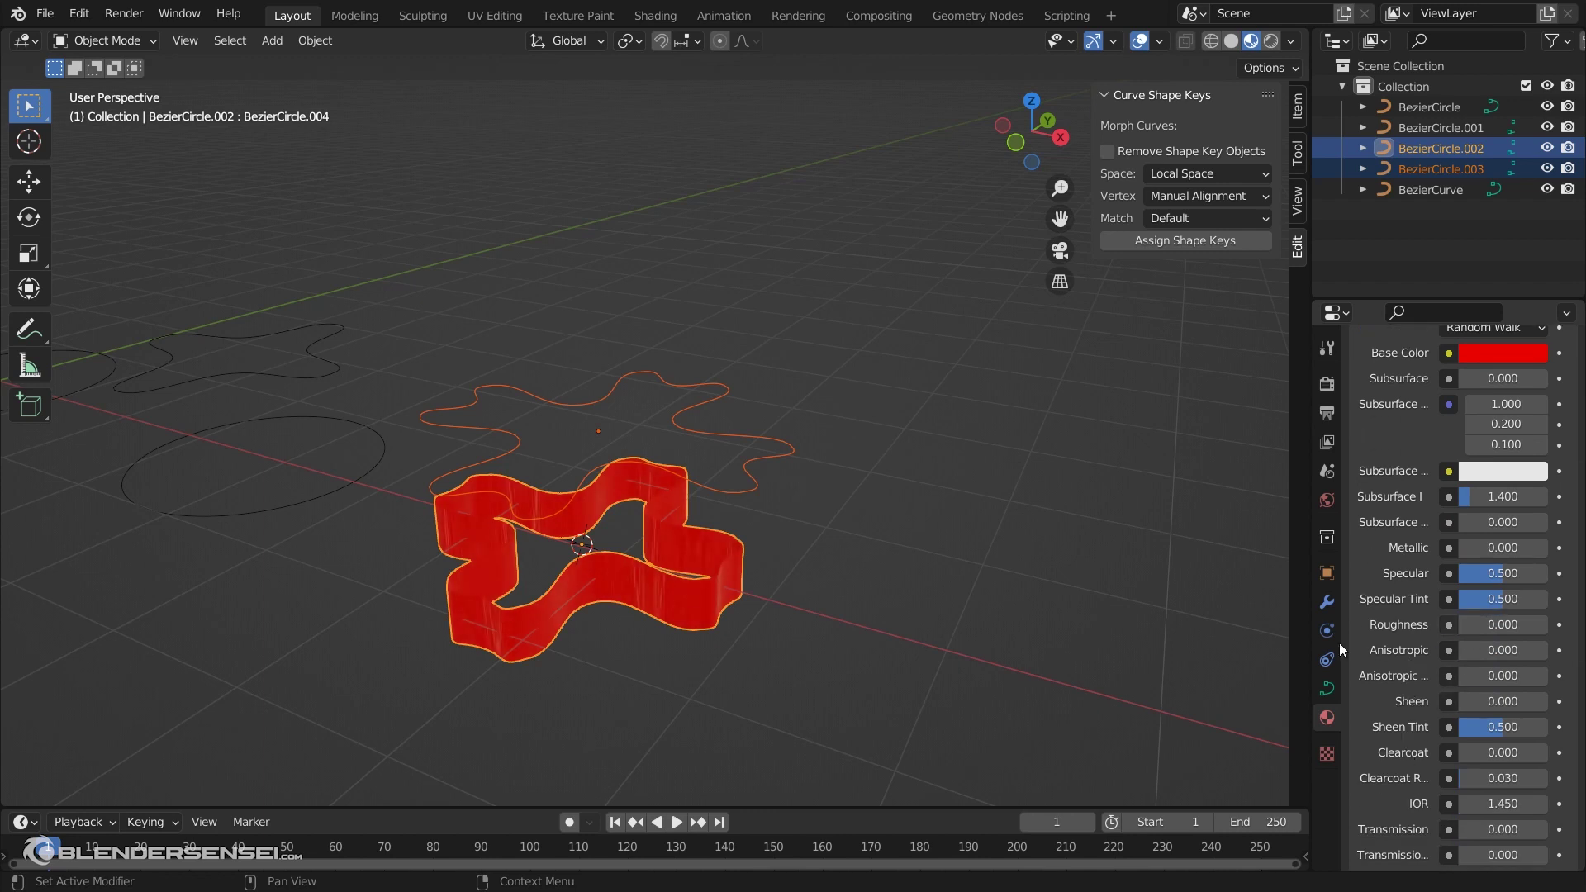
middle_drag(737, 635, 884, 618)
Morph the red ribbon by setting shape key BezierCircle.004 to 0.739 and BezierCircle.003 to 0.216
click(1327, 687)
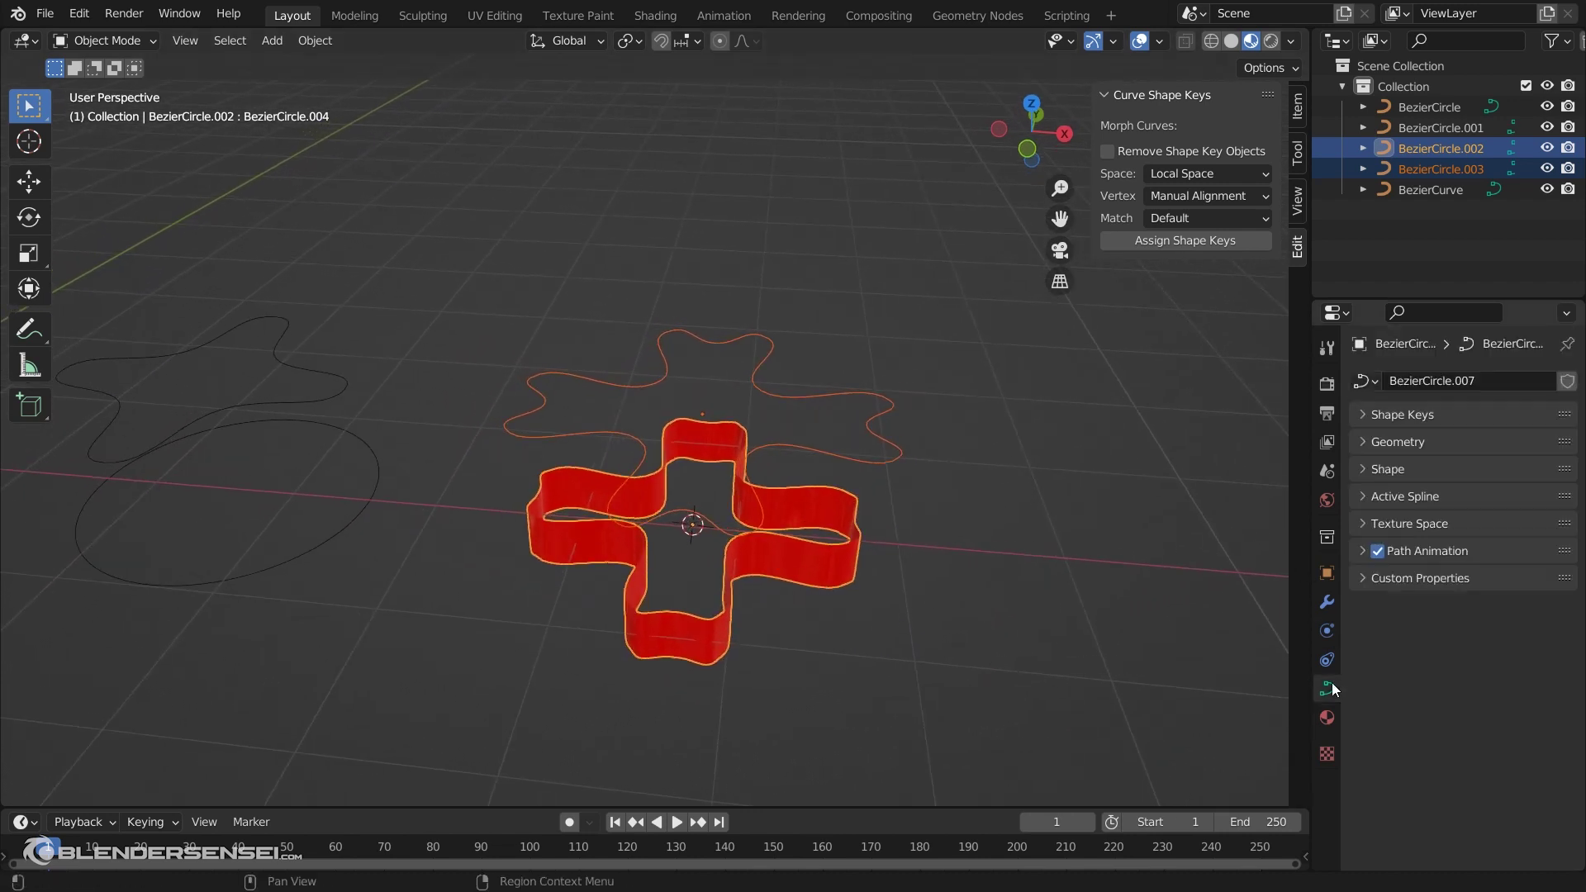
click(1365, 416)
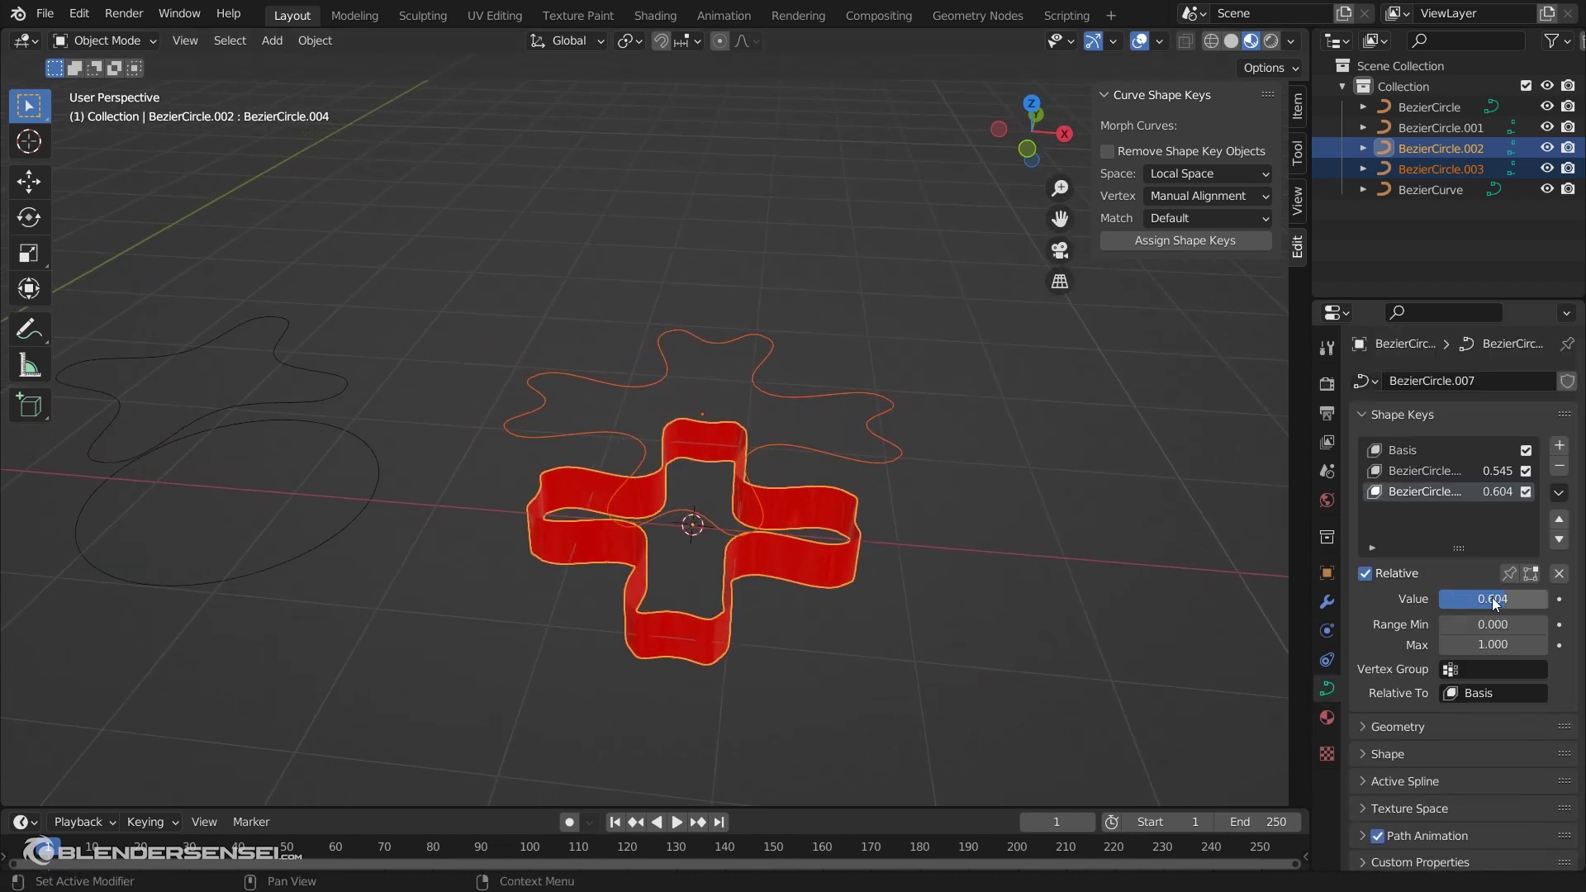
mouse_move(1492, 598)
mouse_down()
mouse_move(1394, 598)
mouse_move(1550, 598)
mouse_move(1462, 597)
mouse_up()
click(1454, 476)
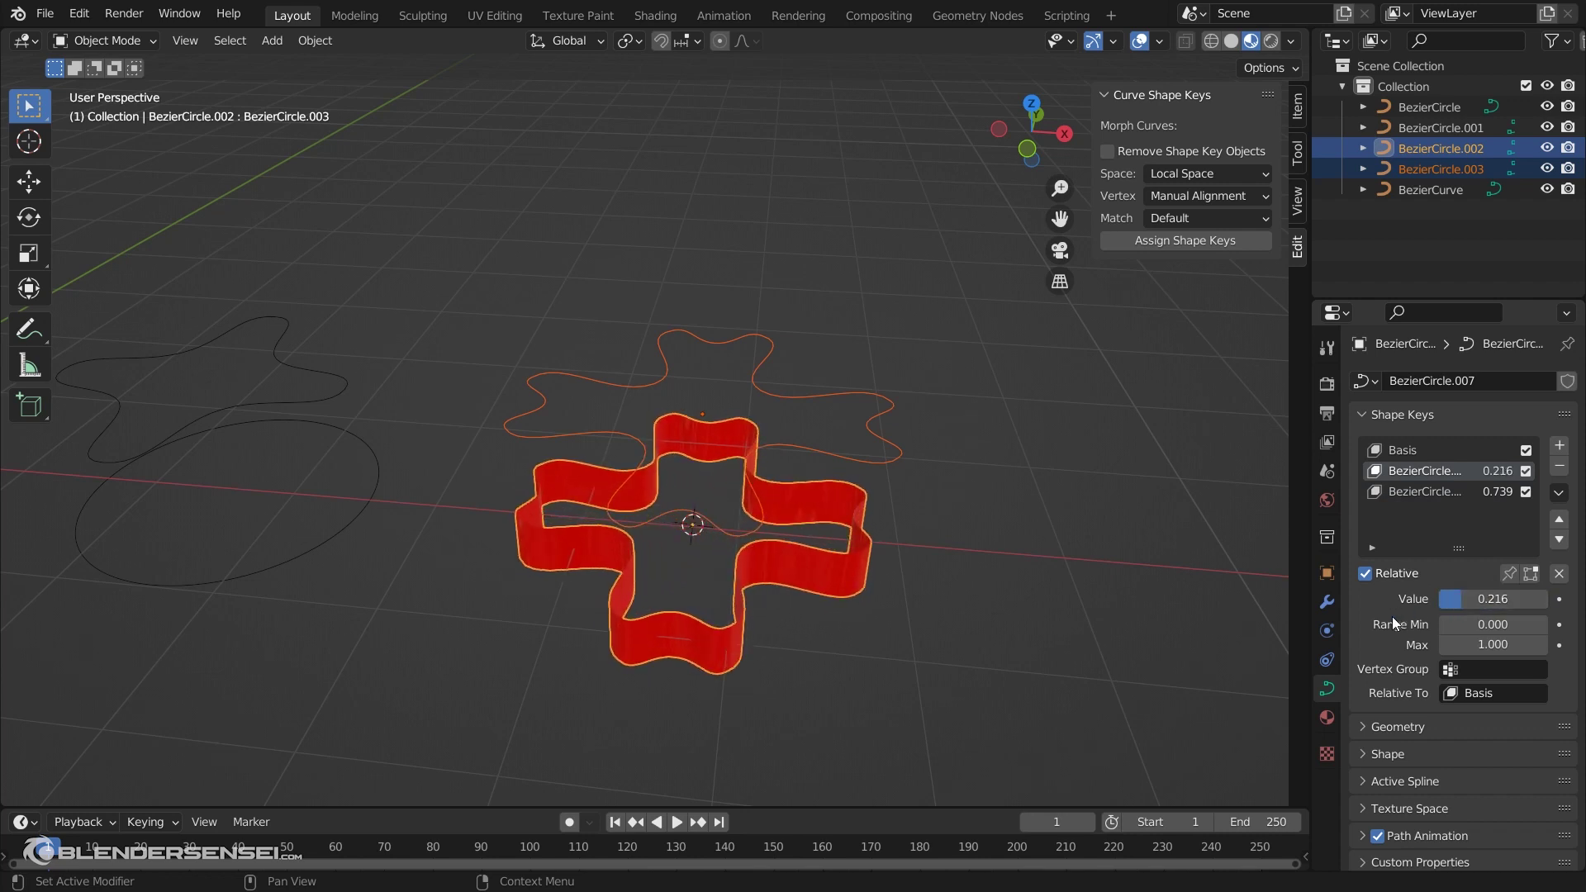
Reset the red curve's extrusion to 0 m and give it a round bevel with a depth of 0.12 m
click(1365, 415)
click(1364, 442)
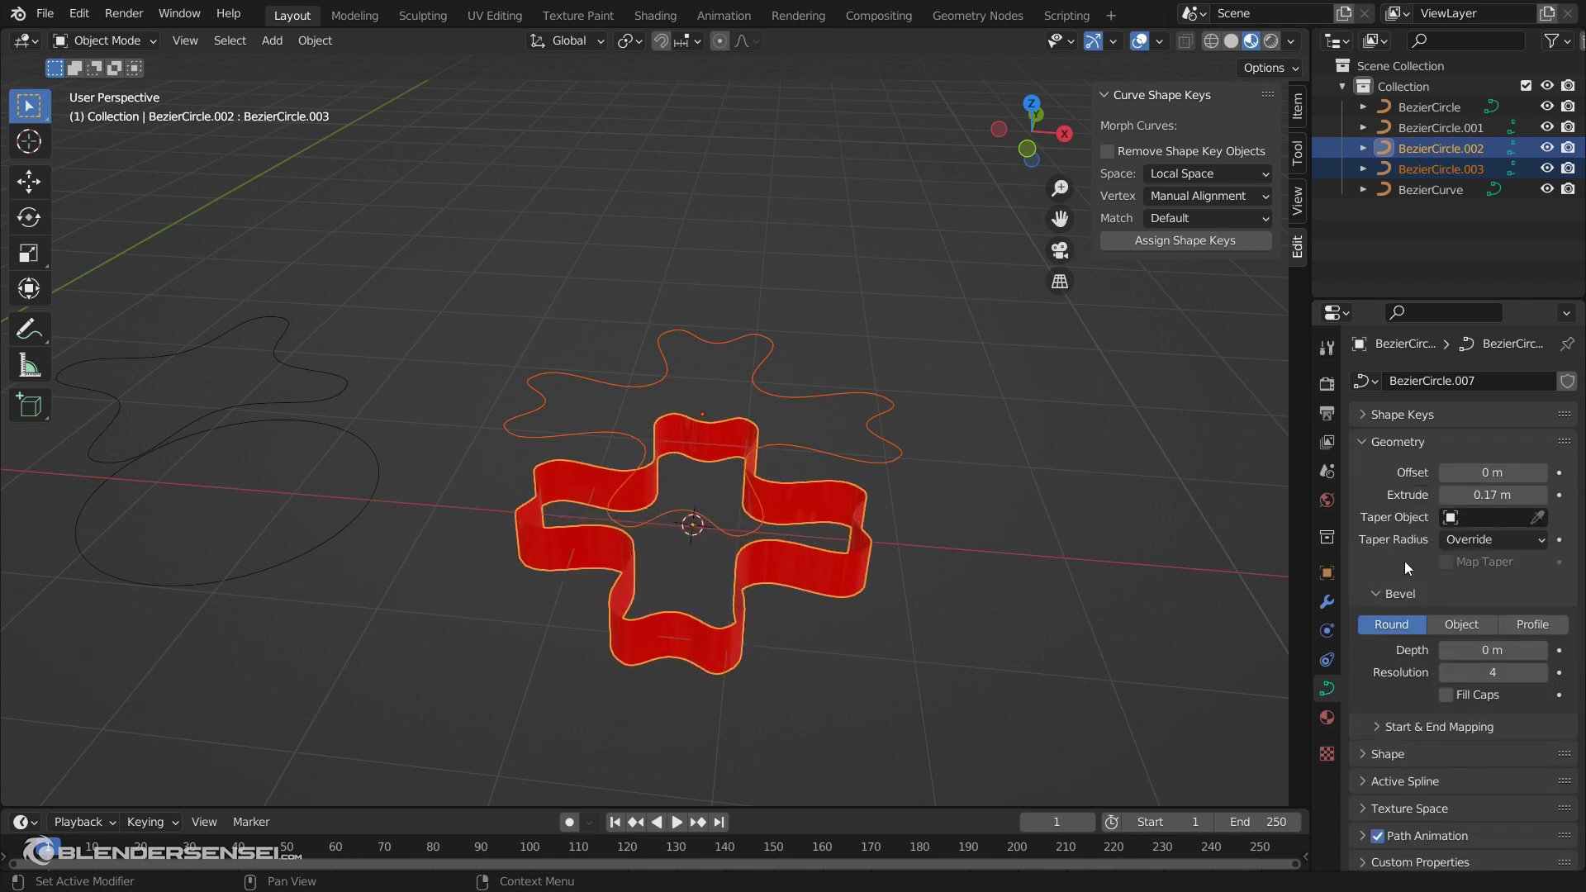
click(1491, 494)
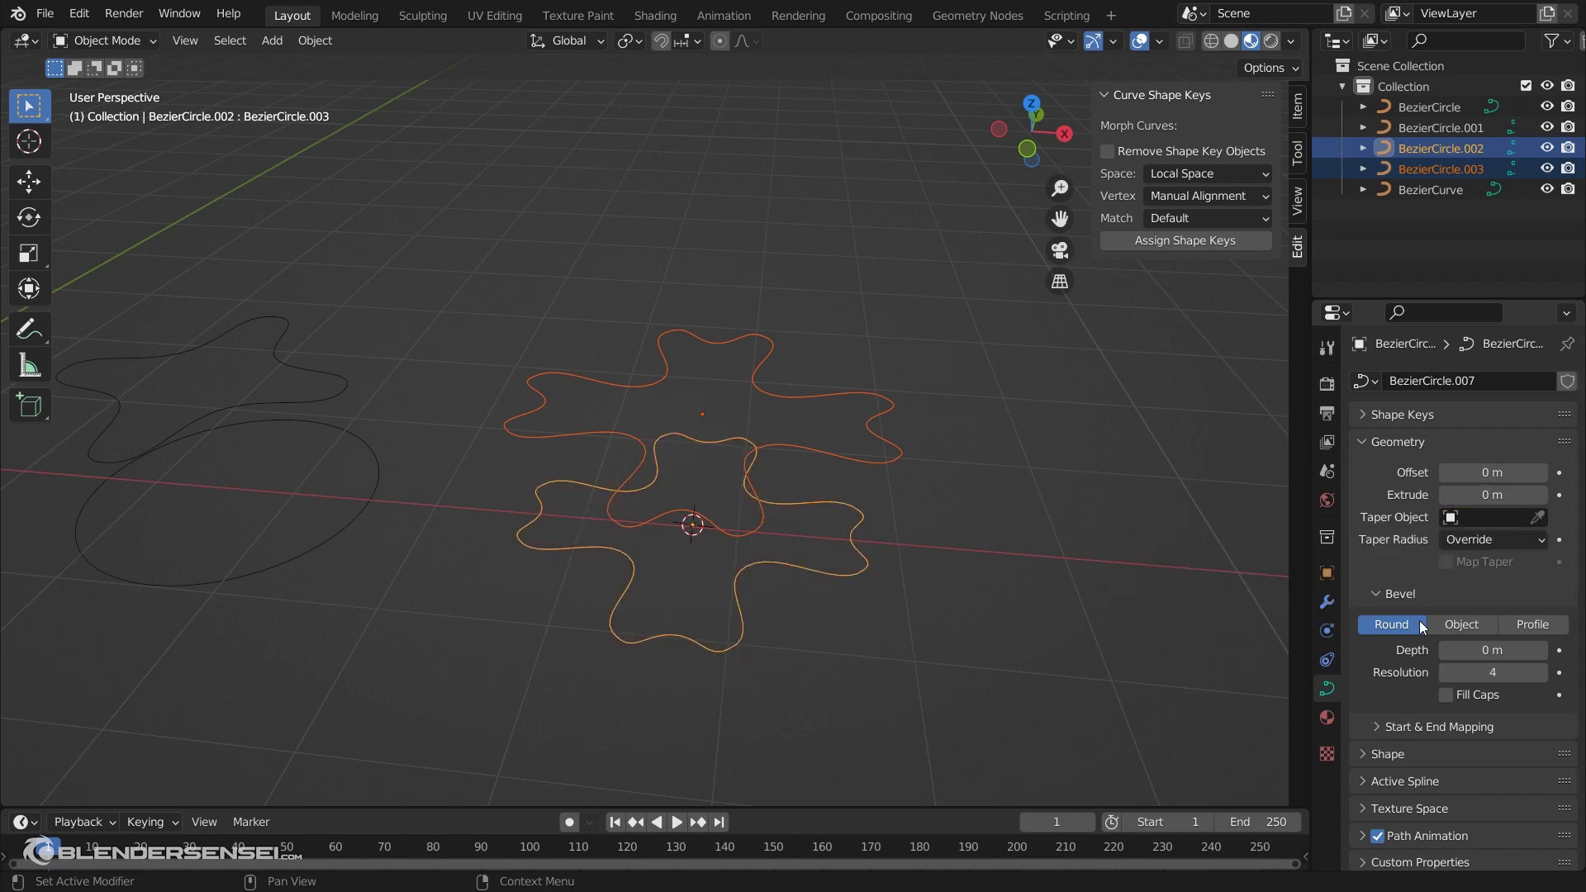
drag(1493, 649, 1506, 650)
middle_drag(863, 644, 913, 563)
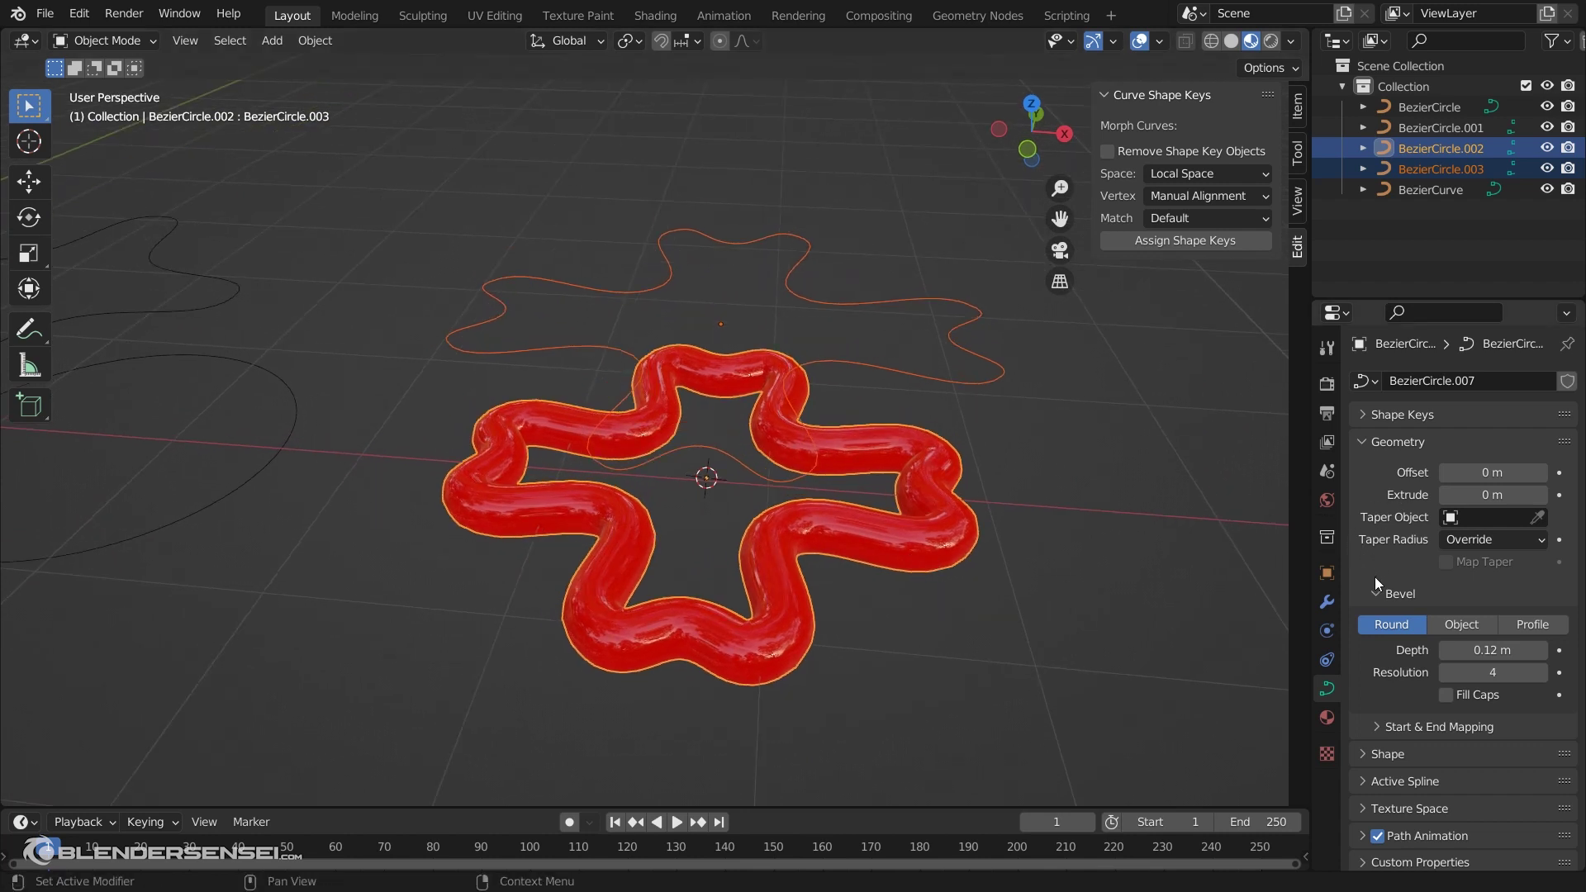
Morph the red tube by setting shape key BezierCircle.003 to 0.552 and BezierCircle.004 to 0.582
click(1401, 414)
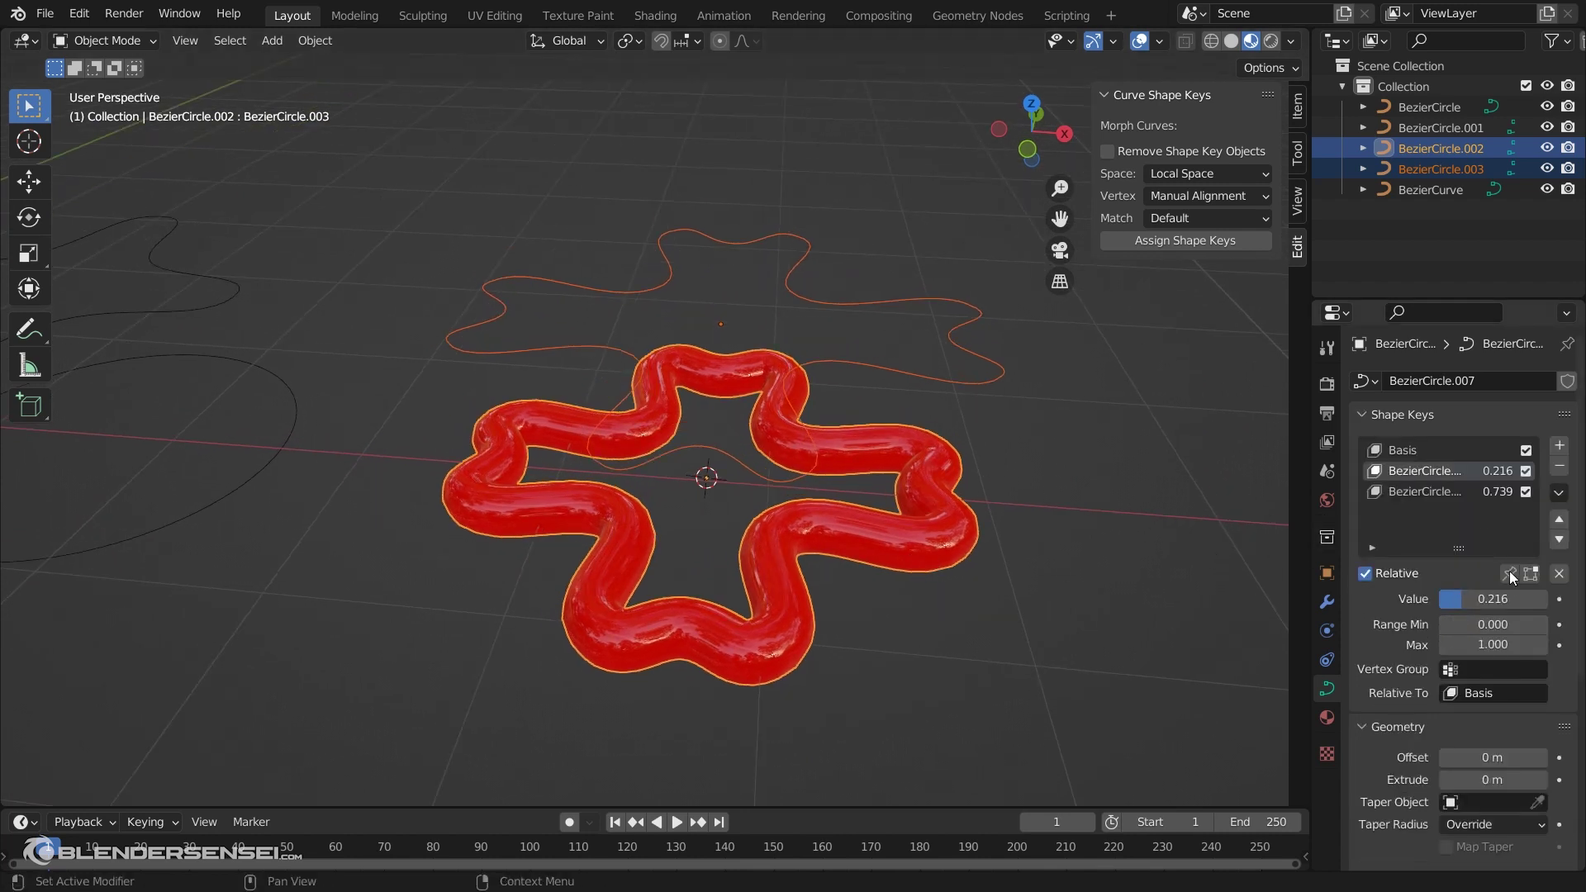
mouse_move(1477, 601)
mouse_down()
mouse_move(1530, 601)
mouse_move(1452, 601)
mouse_move(1519, 601)
mouse_move(1460, 603)
mouse_move(1498, 598)
mouse_up()
click(1427, 491)
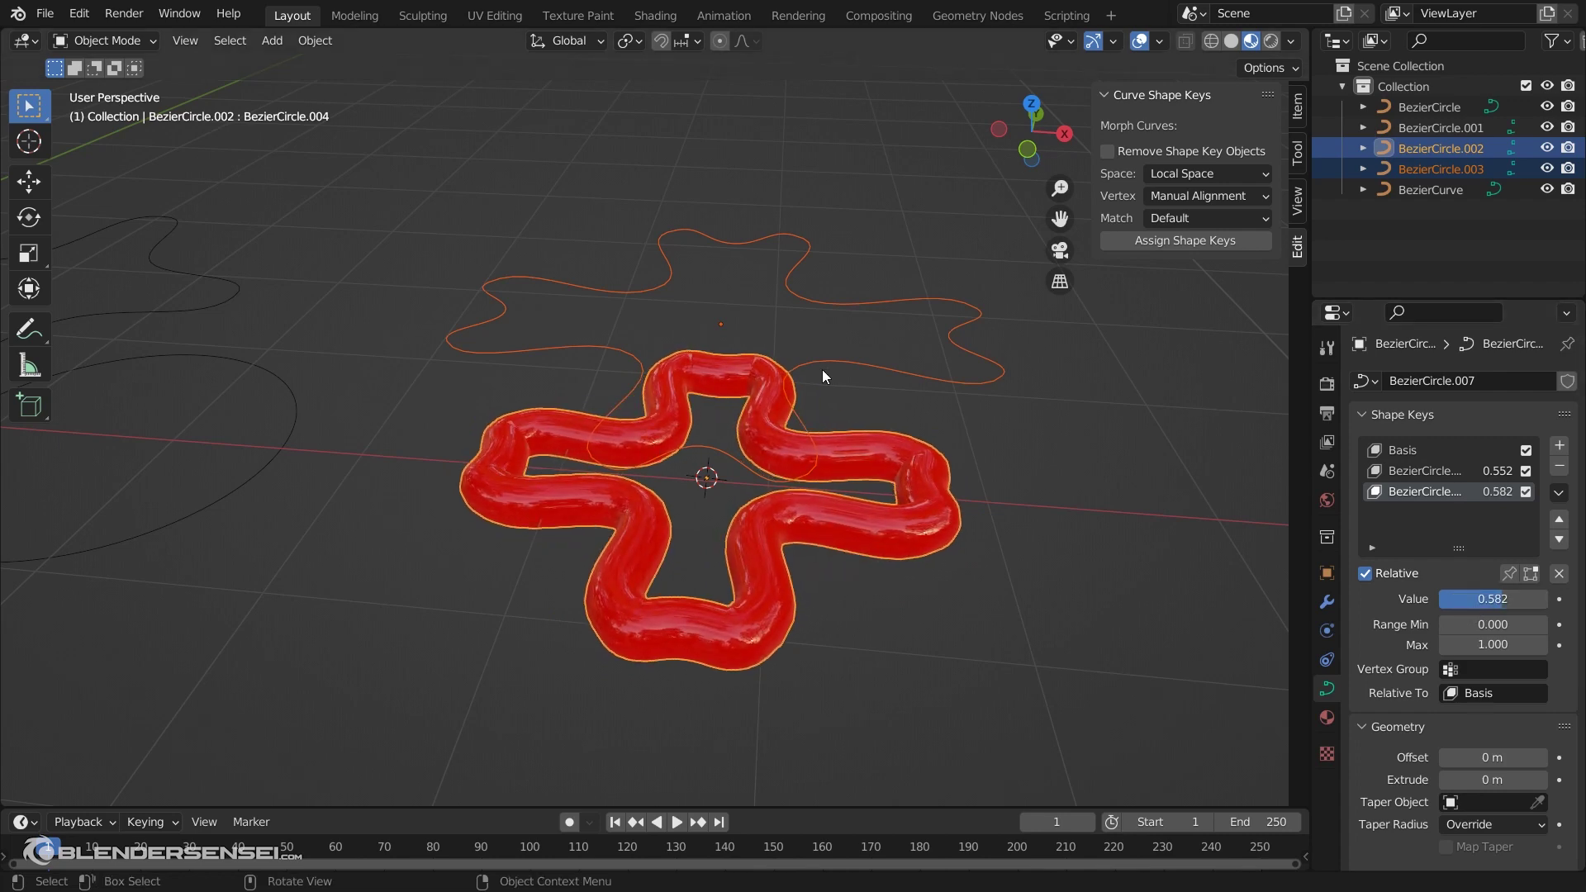
scroll(801, 380, down, 3)
scroll(800, 380, down, 2)
shift+middle_drag(593, 380, 868, 439)
click(1375, 416)
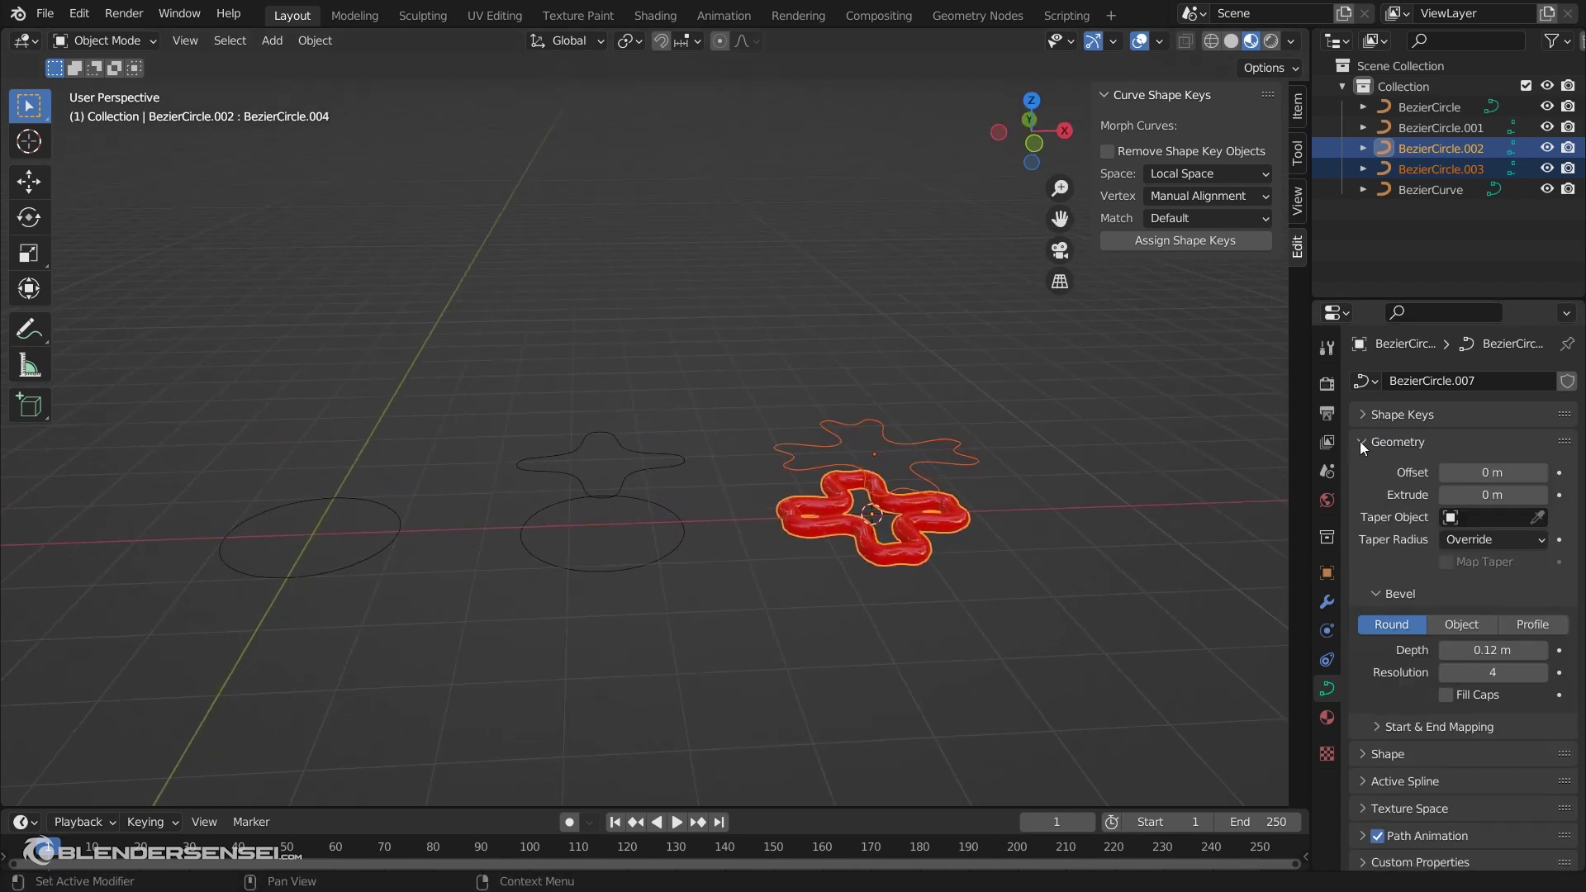
click(1372, 441)
click(1361, 469)
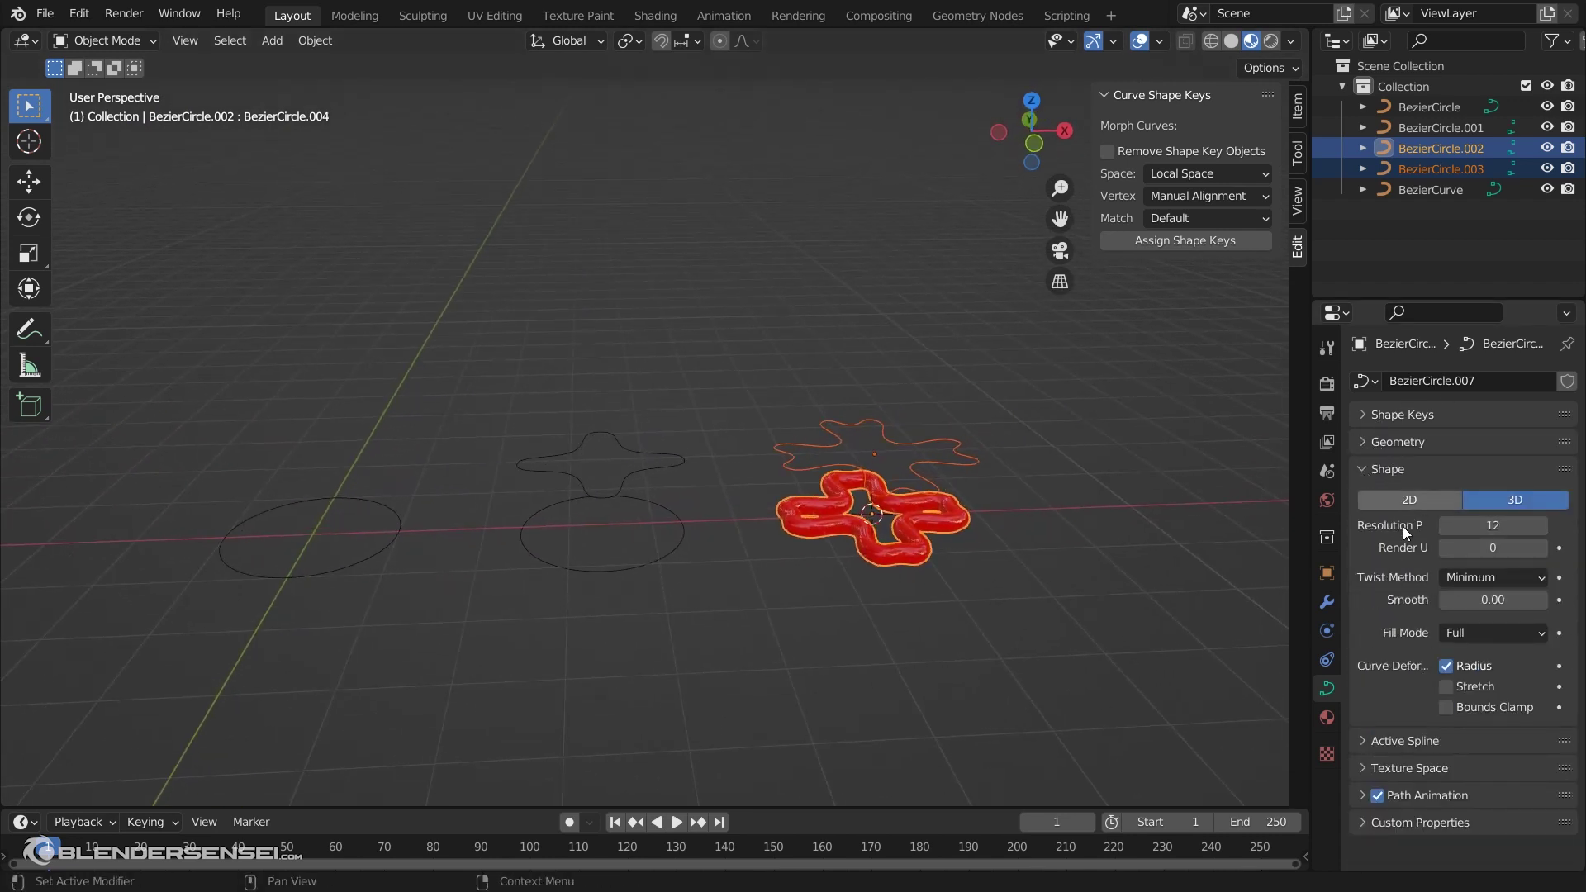
click(1364, 469)
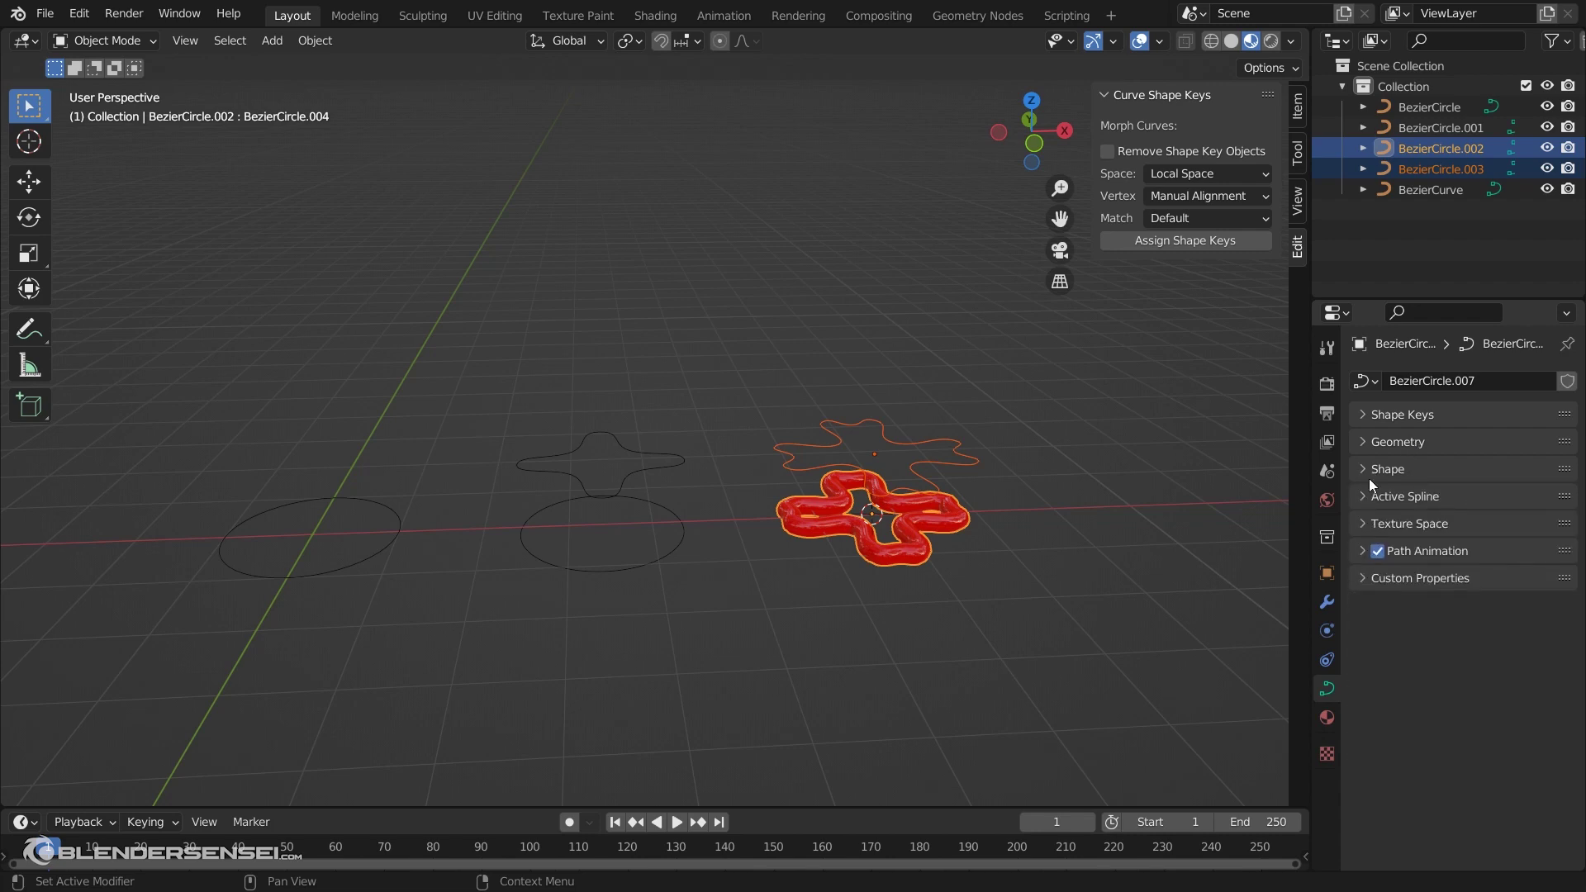
Select every curve in the scene and delete them all
middle_drag(1032, 537, 978, 429)
key(a)
key(x)
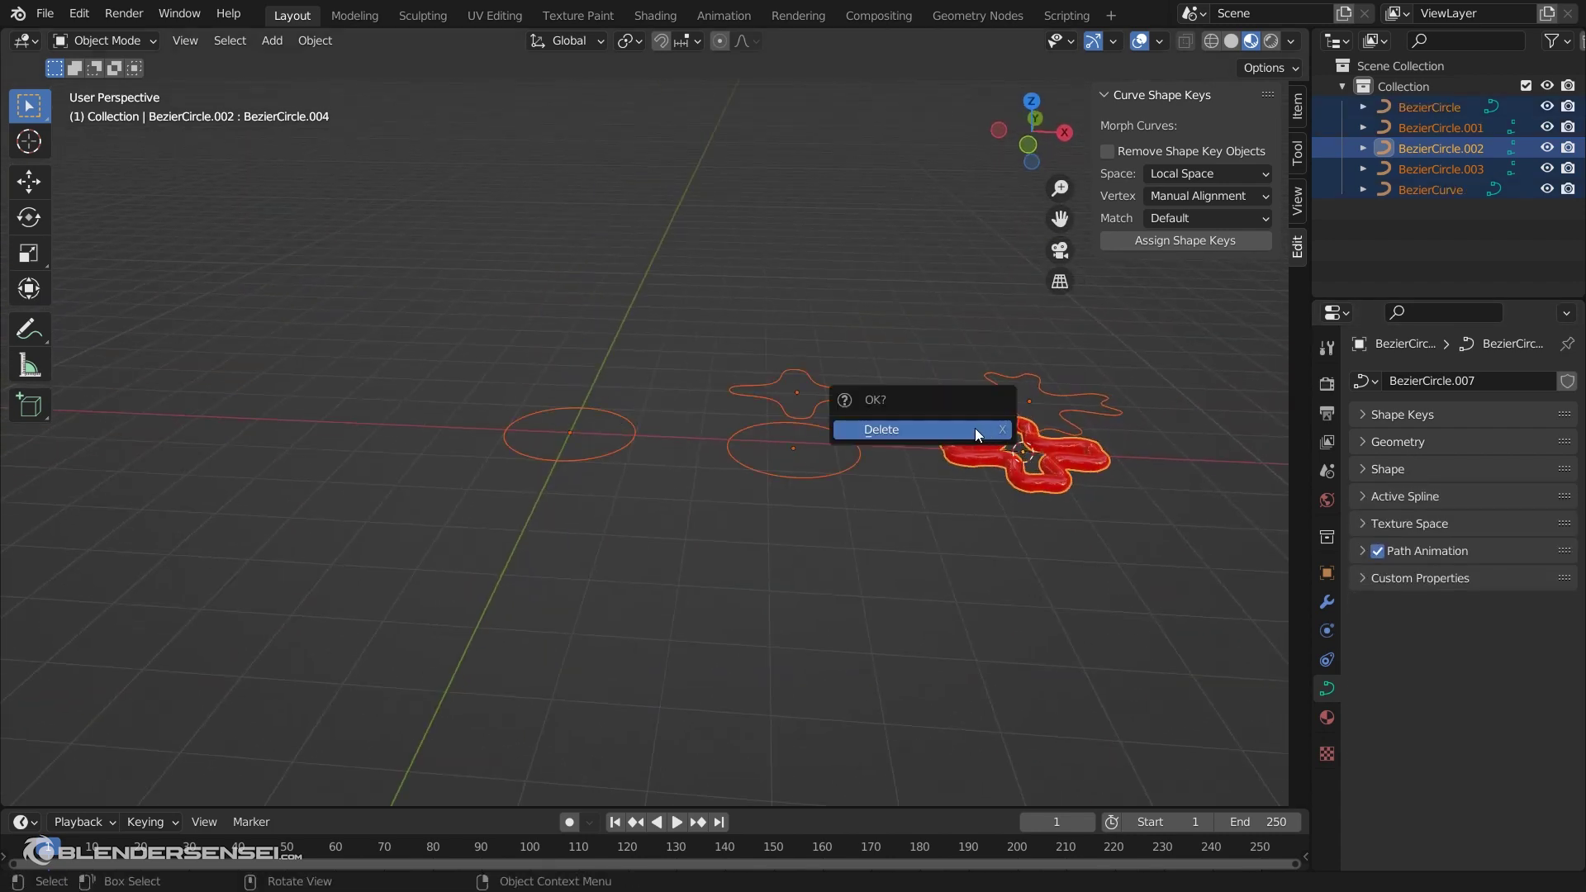
click(938, 429)
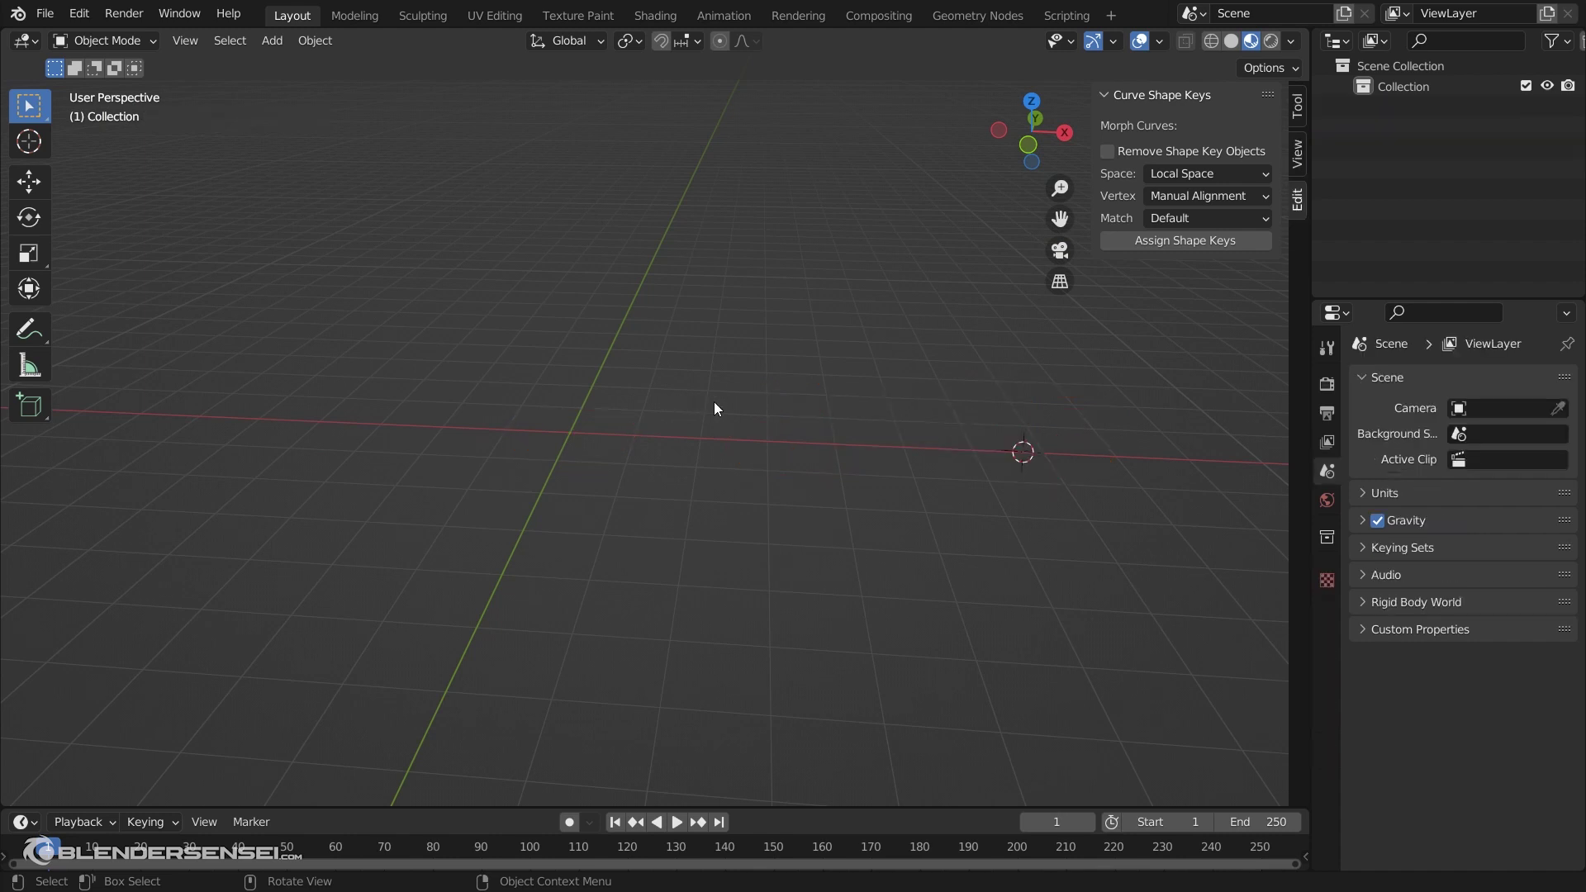
Reset the 3D cursor to the world origin, add a Bezier curve there and show it from the top
key(shift+c)
shift+middle_drag(606, 421, 718, 418)
key(shift+a)
mouse_move(721, 340)
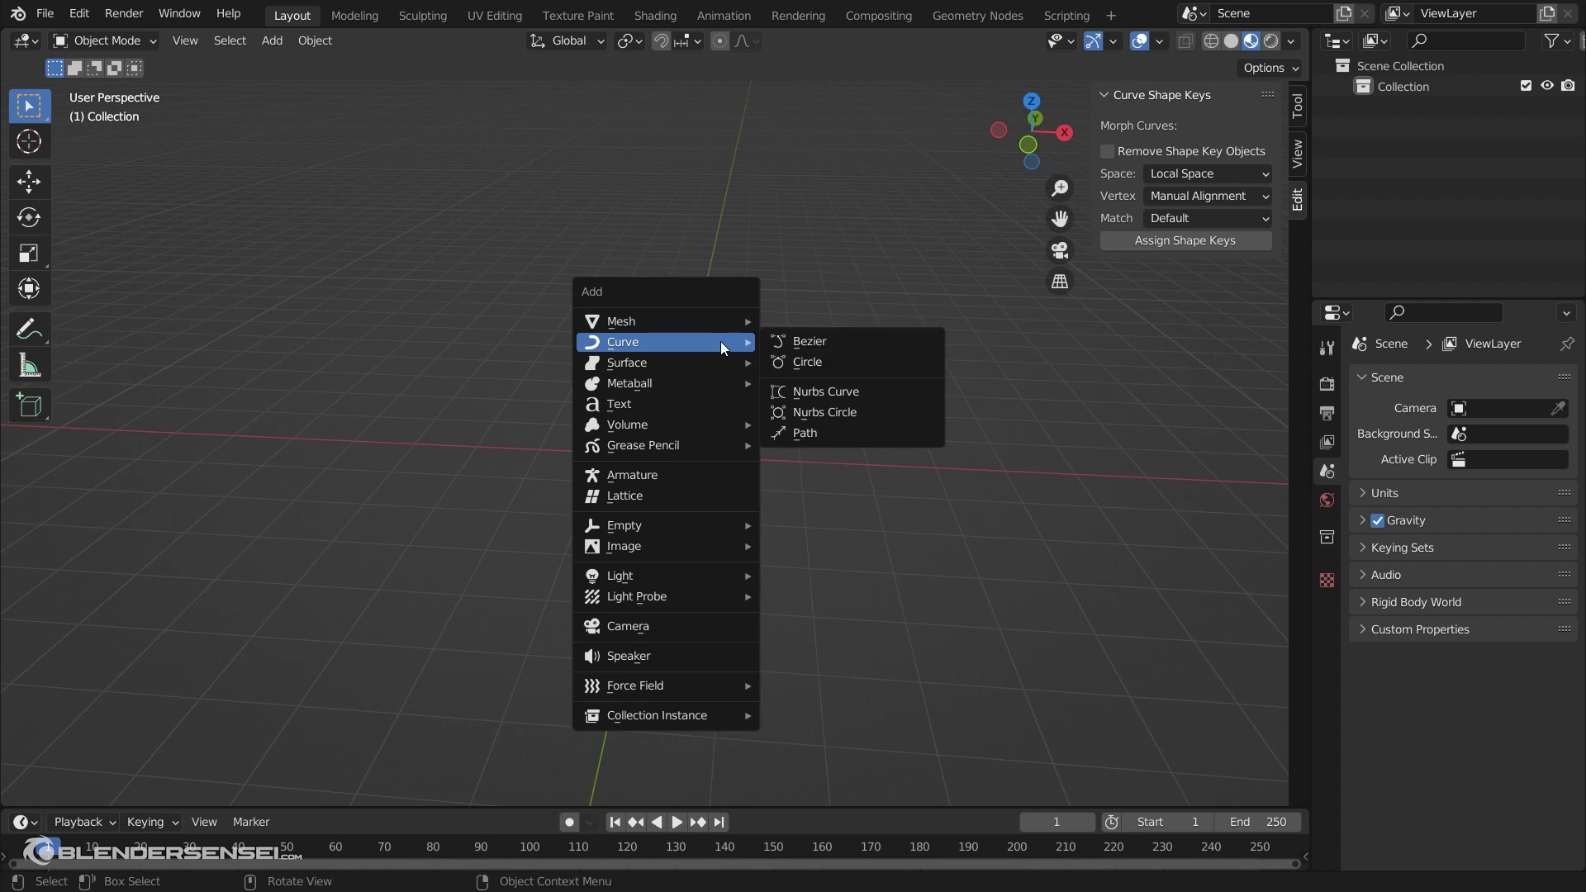
click(828, 339)
middle_drag(664, 369, 788, 485)
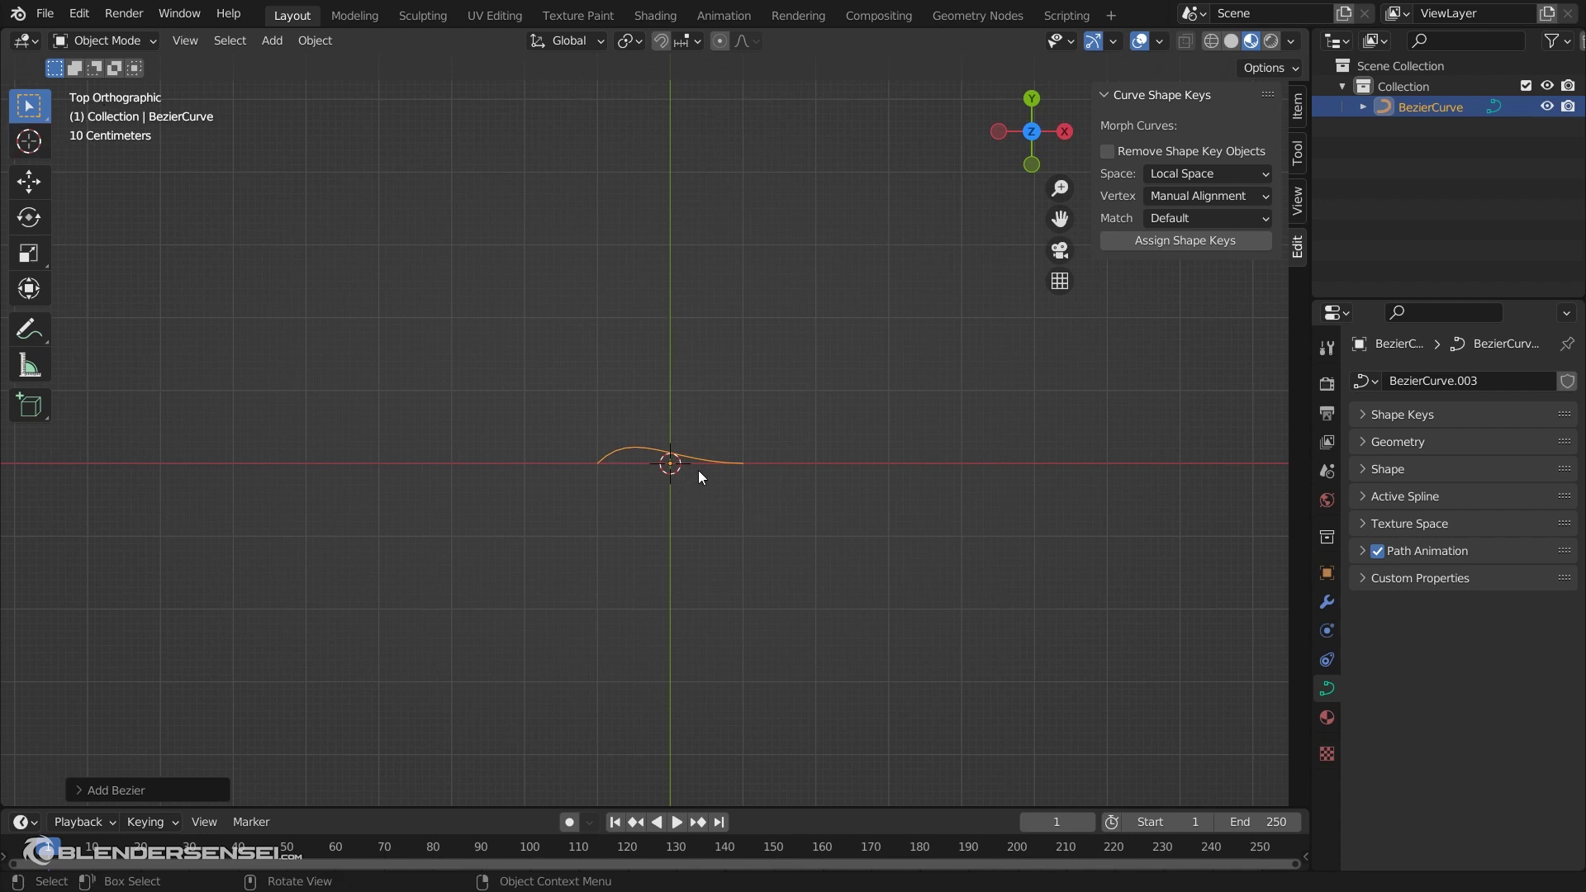
Delete all control points of the new Bezier curve in Edit Mode, keeping the empty curve object
key(Tab)
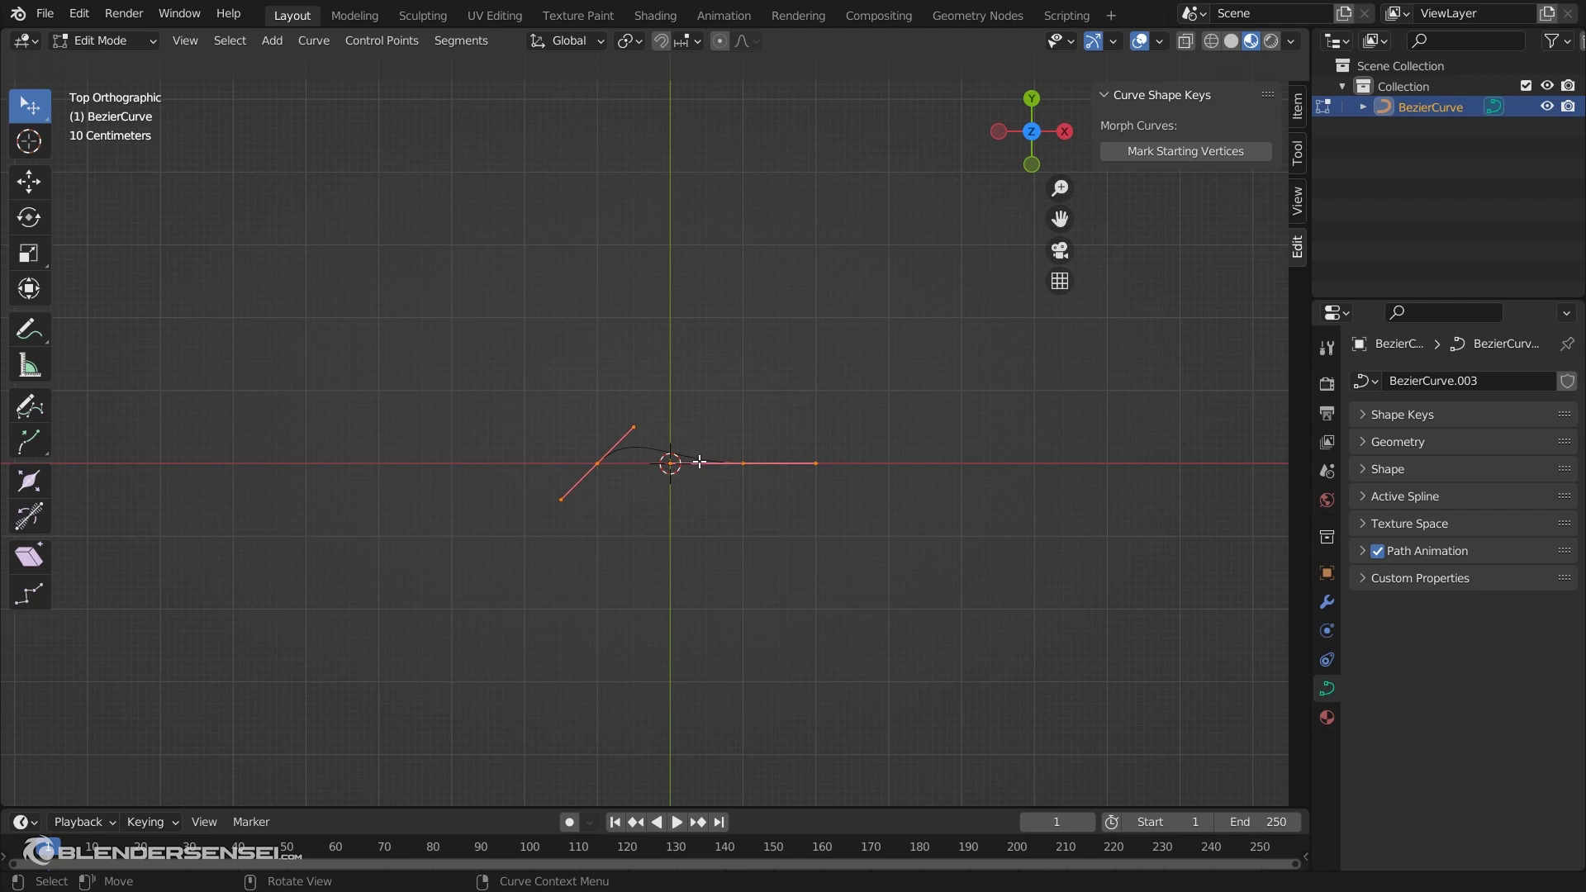
key(x)
click(702, 457)
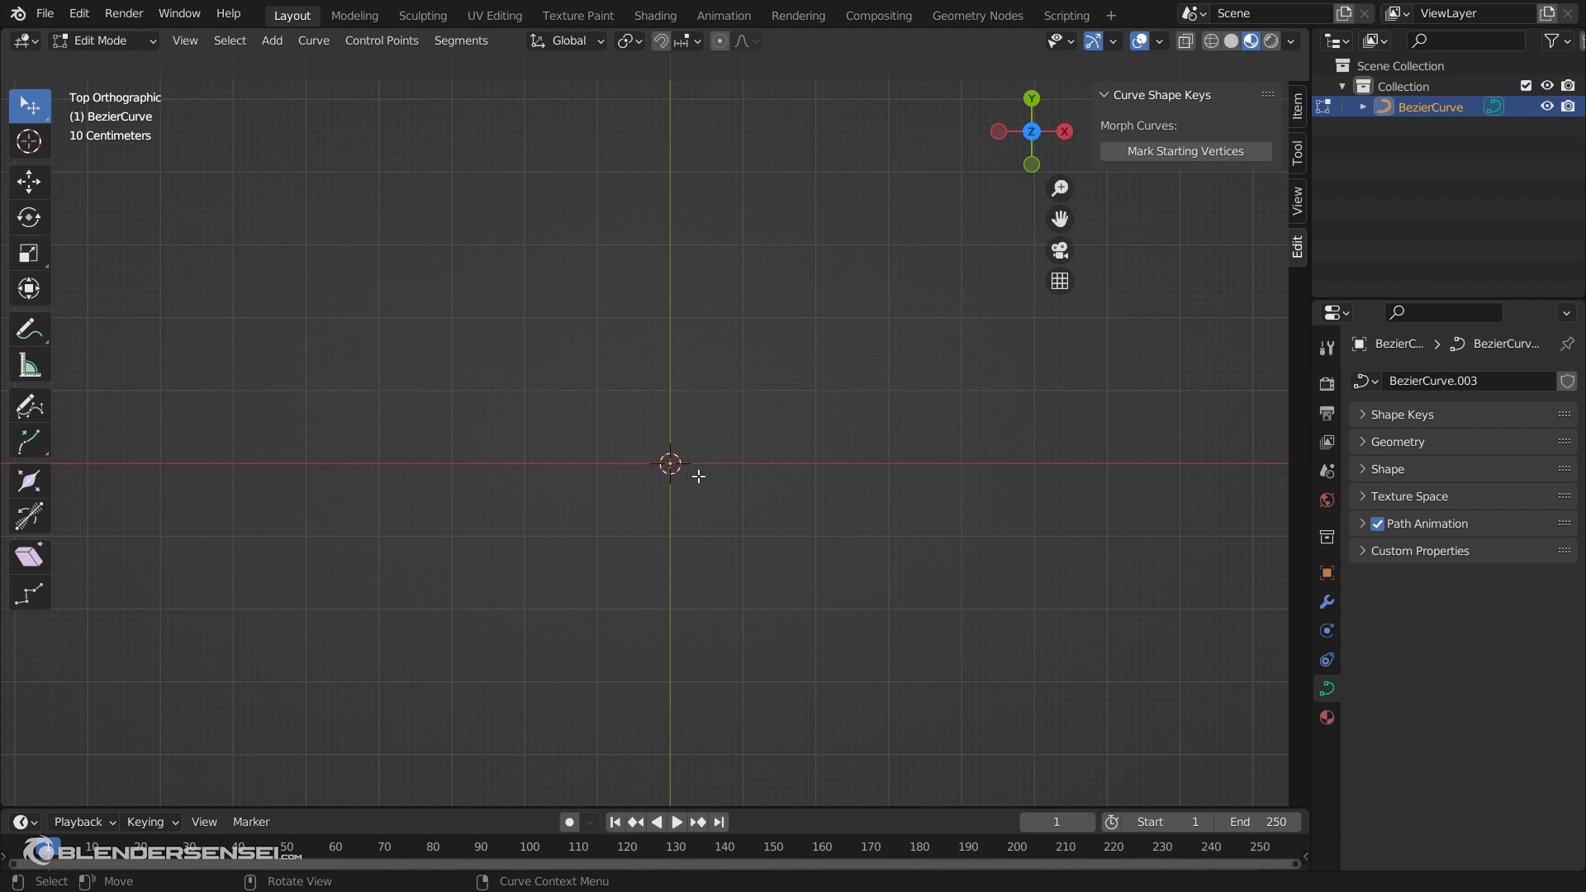
Draw half of a bottle outline freehand, from the world origin up the left side to the rim
click(33, 412)
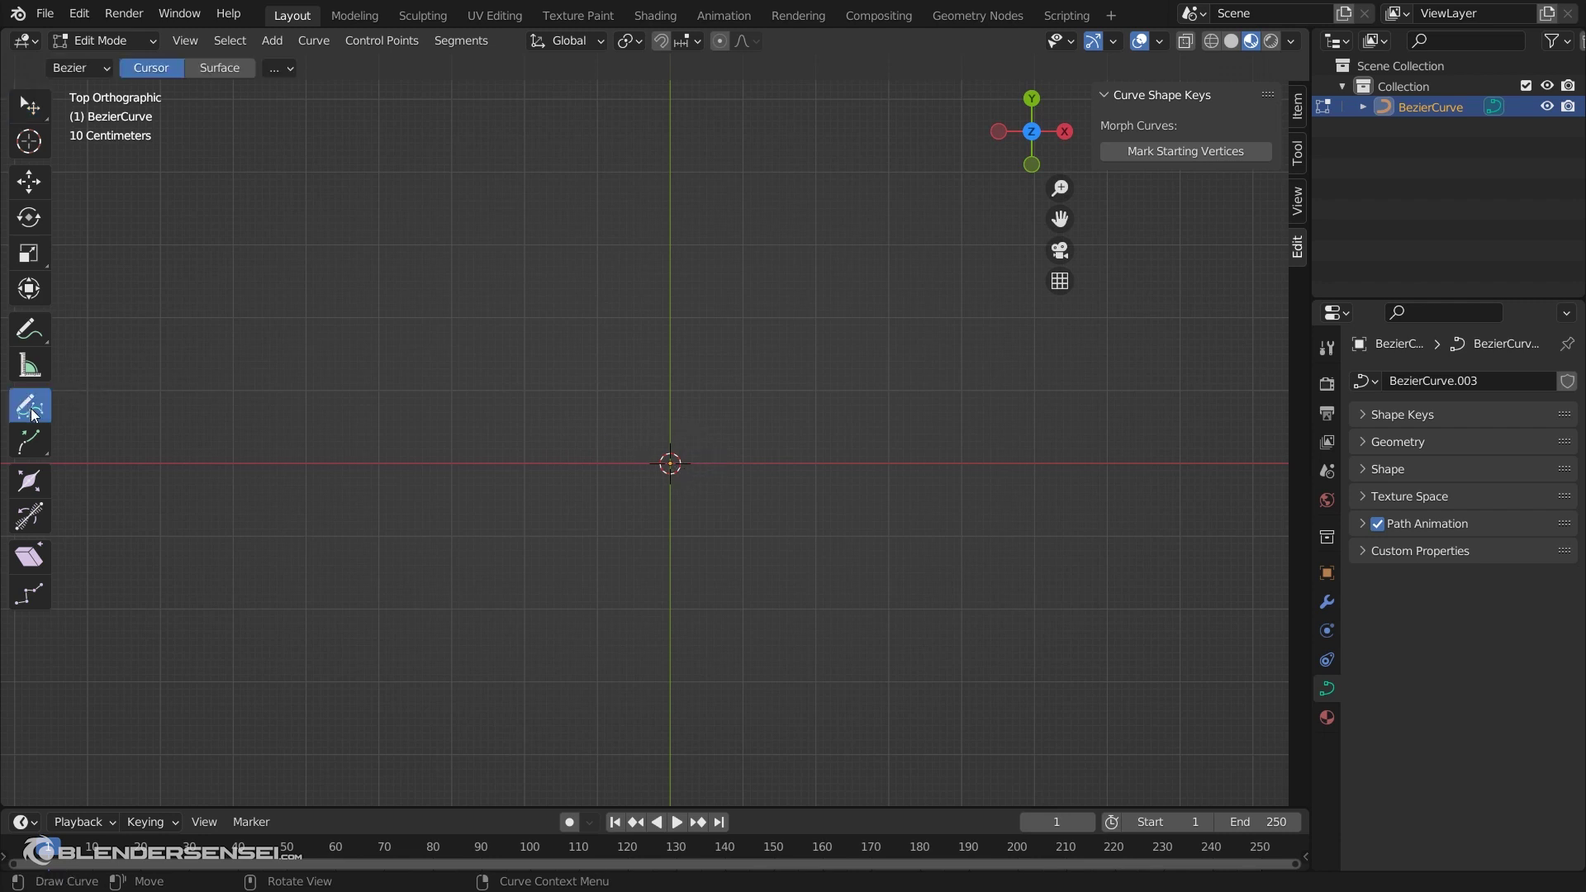
shift+middle_drag(811, 365, 839, 513)
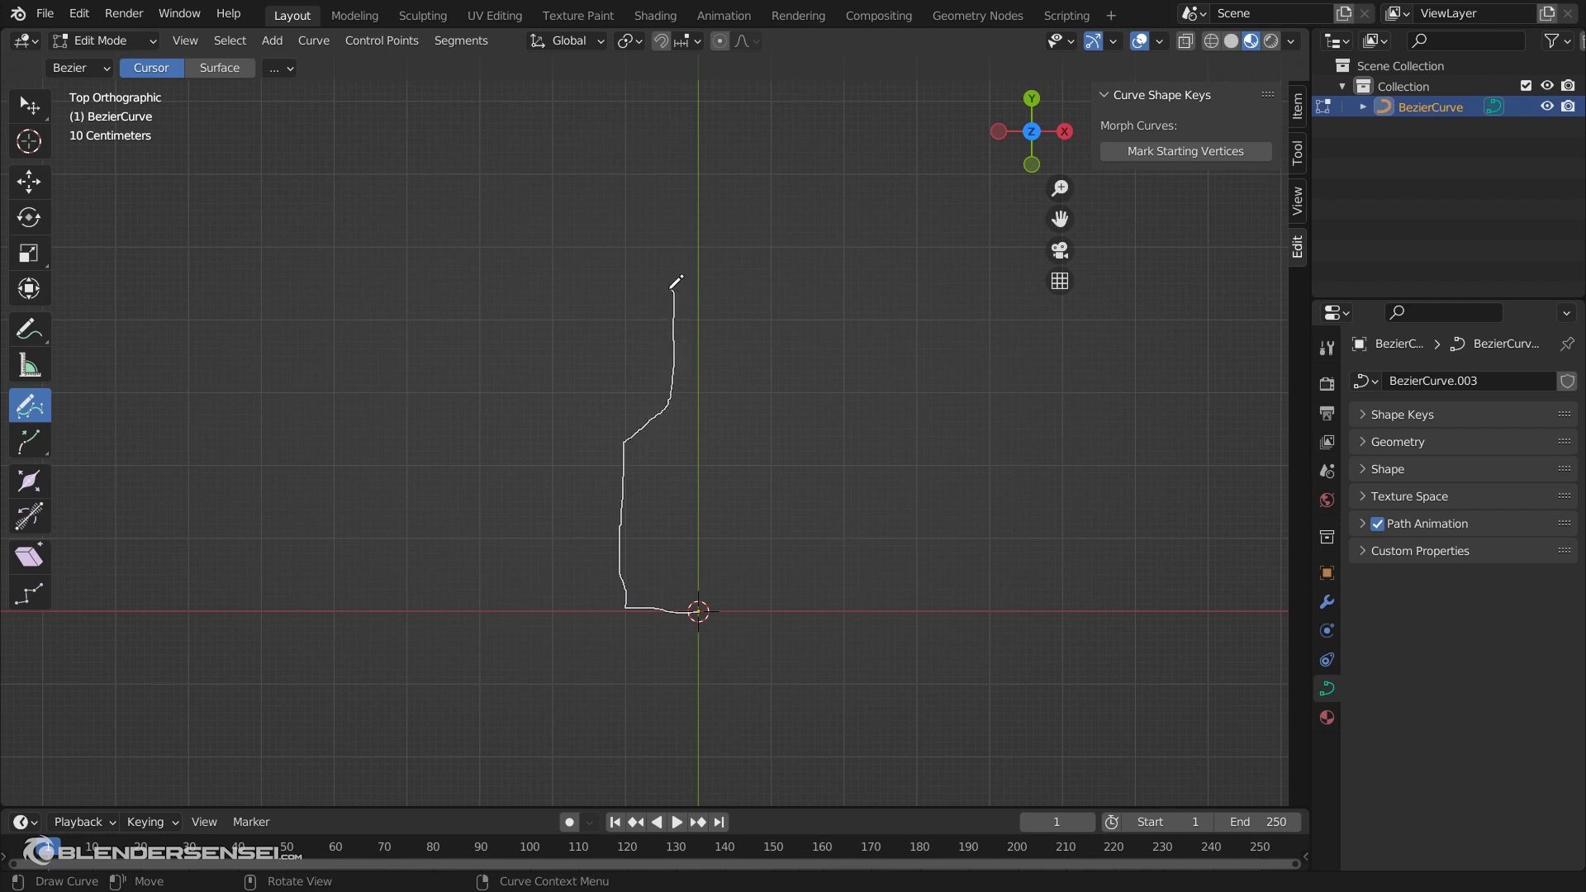
drag(661, 259, 659, 266)
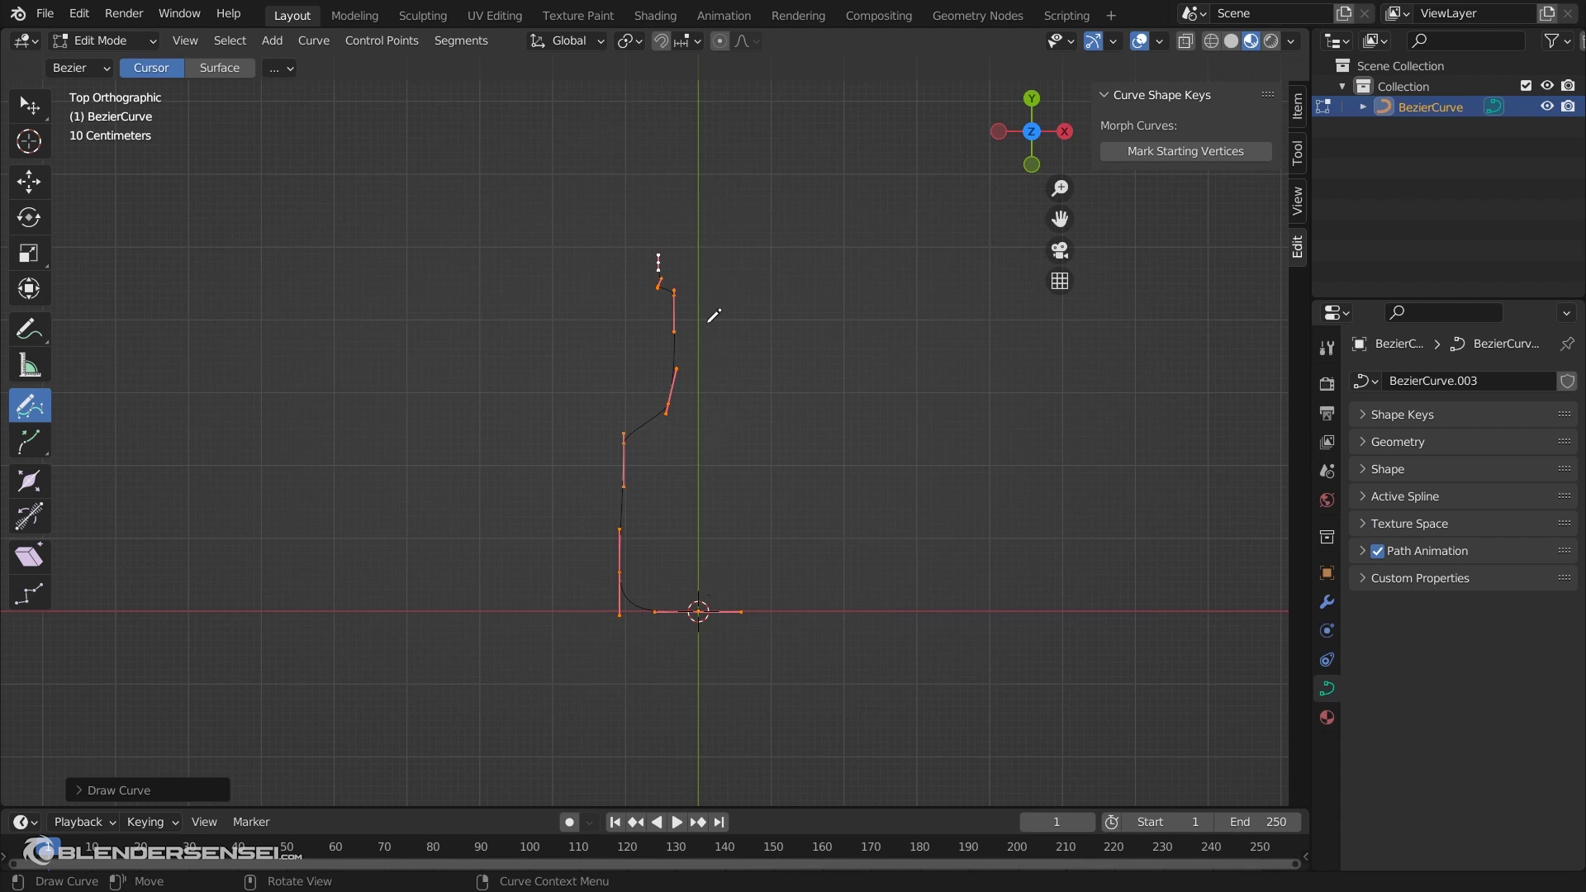
Add a Screw modifier to the curve and set its axis to Y to revolve the profile into a bottle
click(1327, 602)
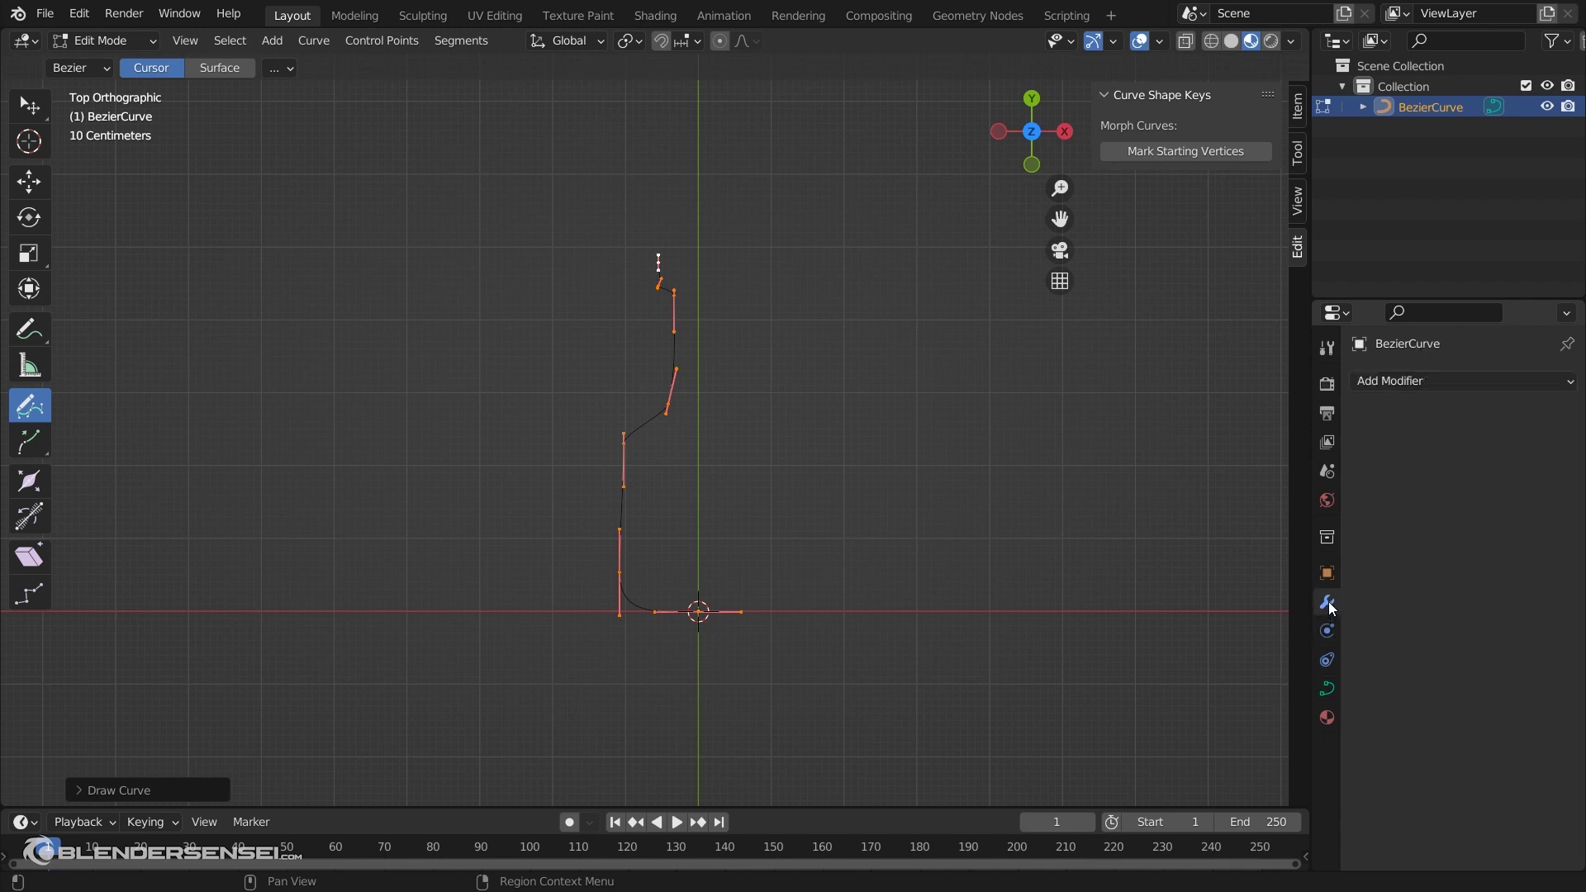
click(1503, 383)
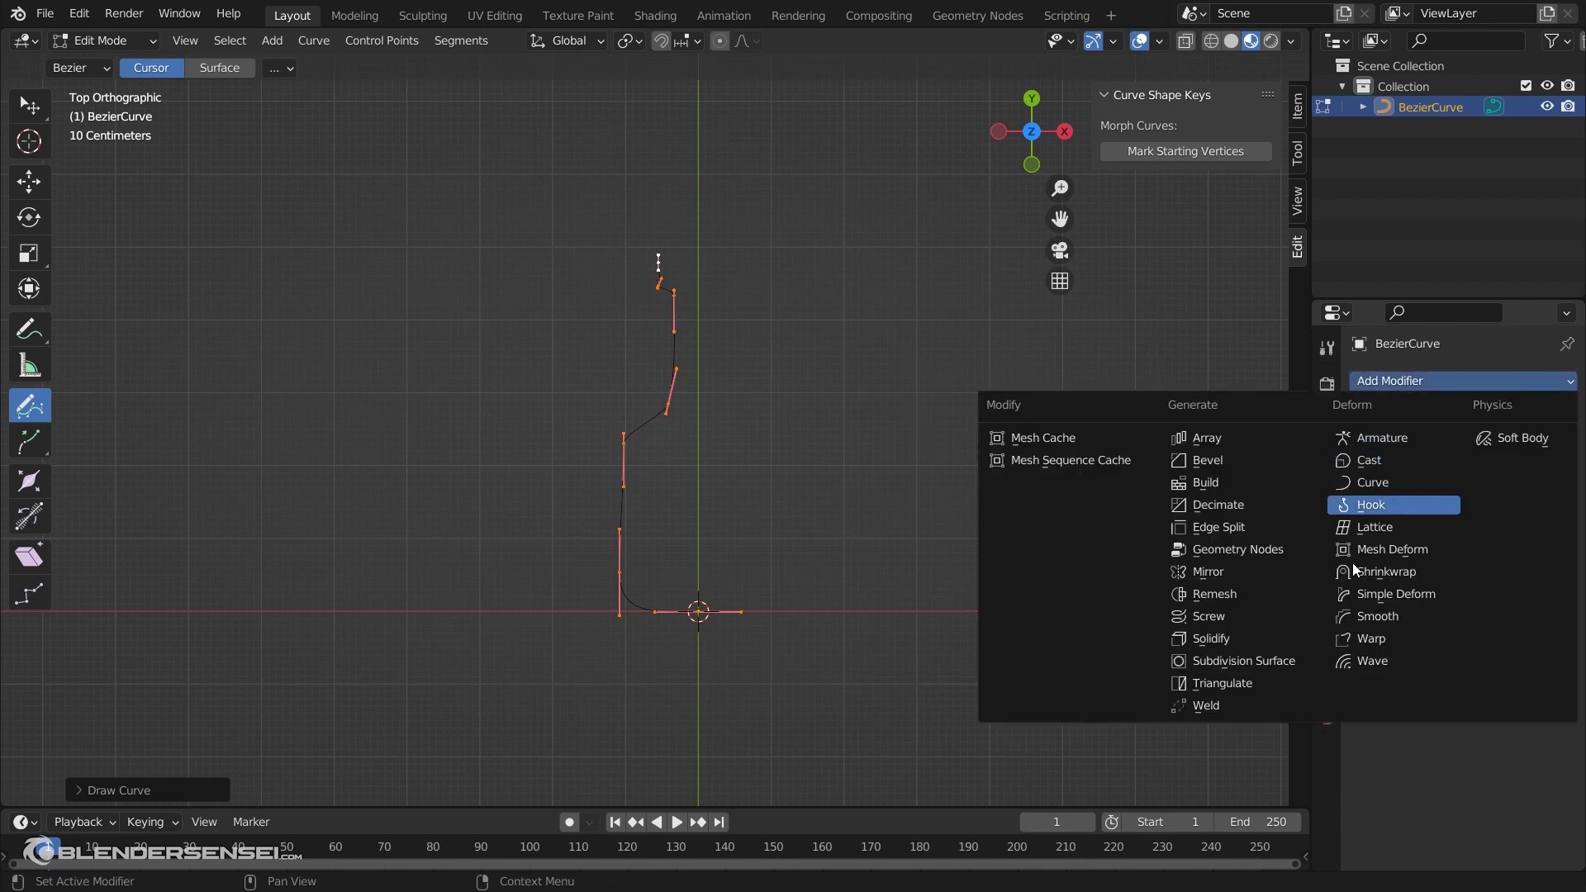
click(1240, 621)
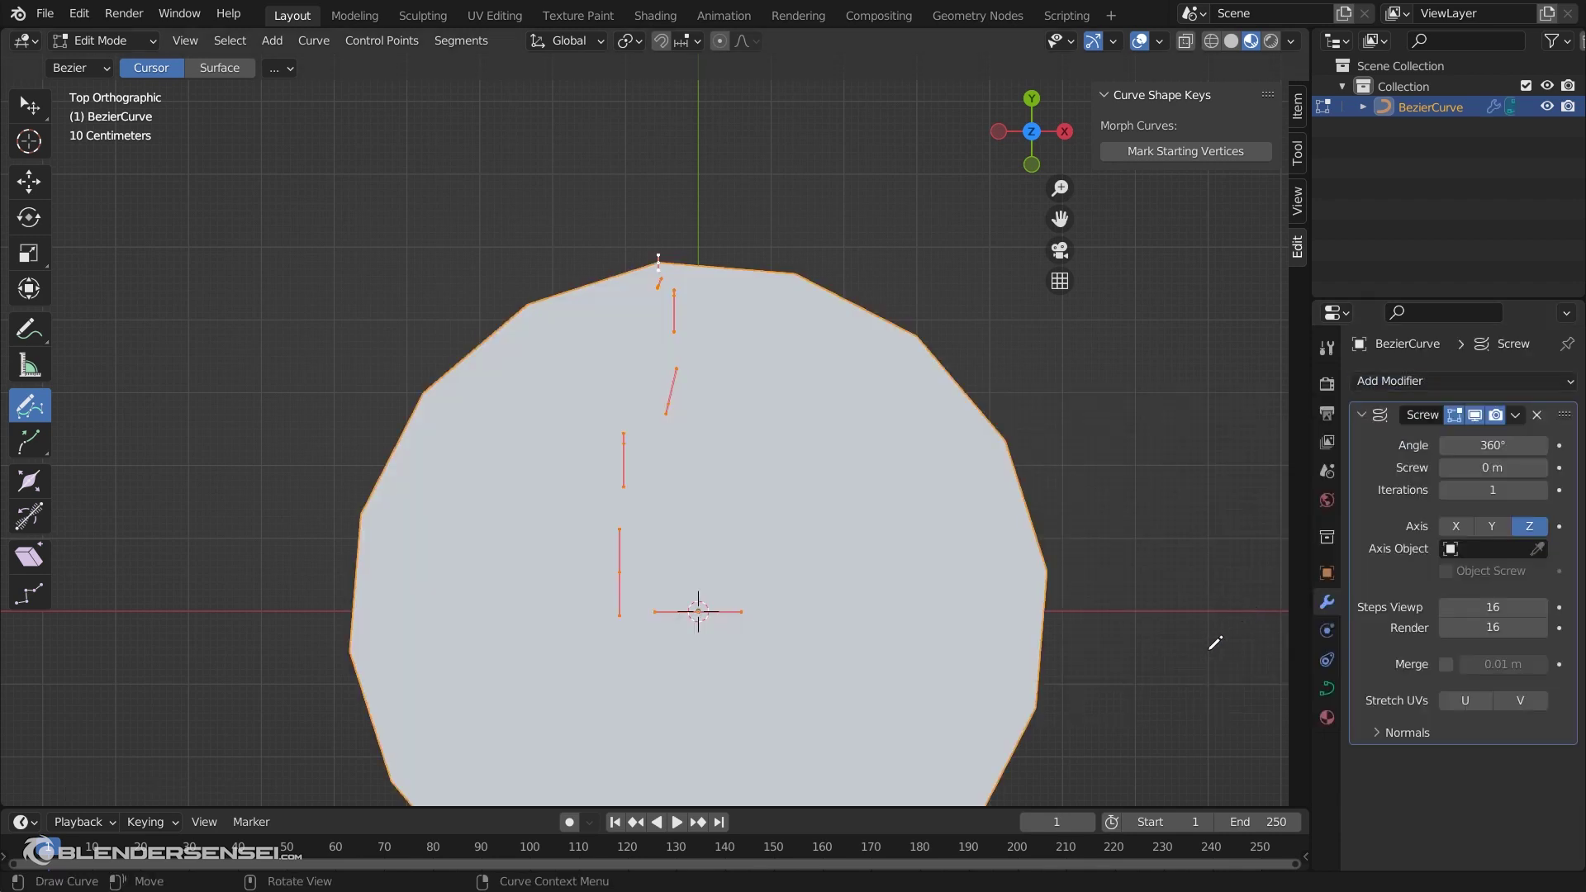
click(1491, 527)
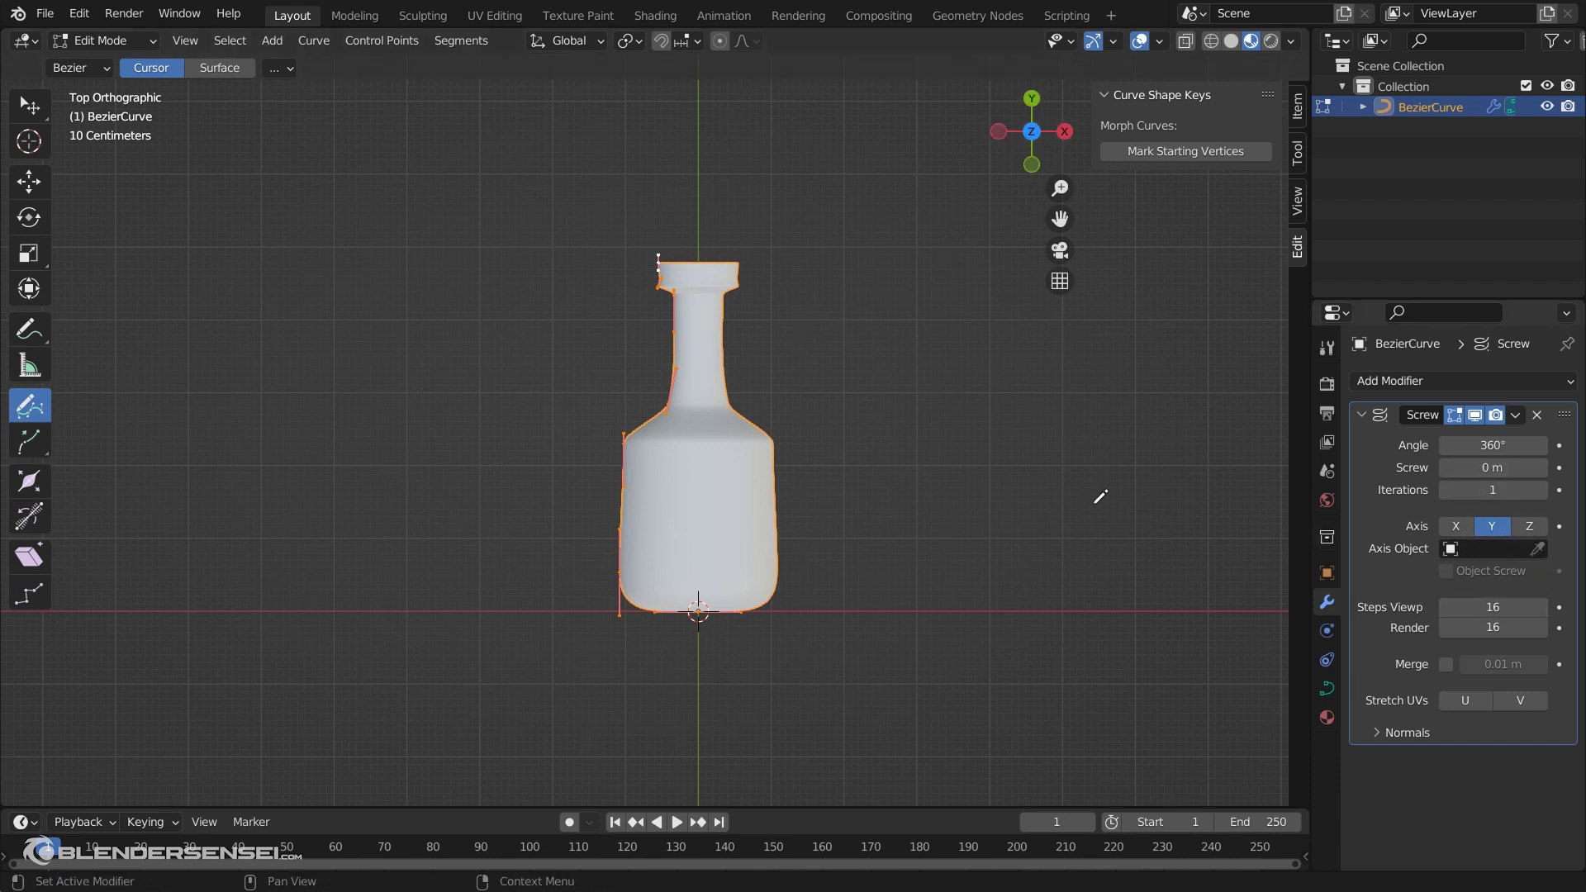
Try the X and Z axes in the Screw modifier, ending back on Y
click(1458, 529)
click(1530, 528)
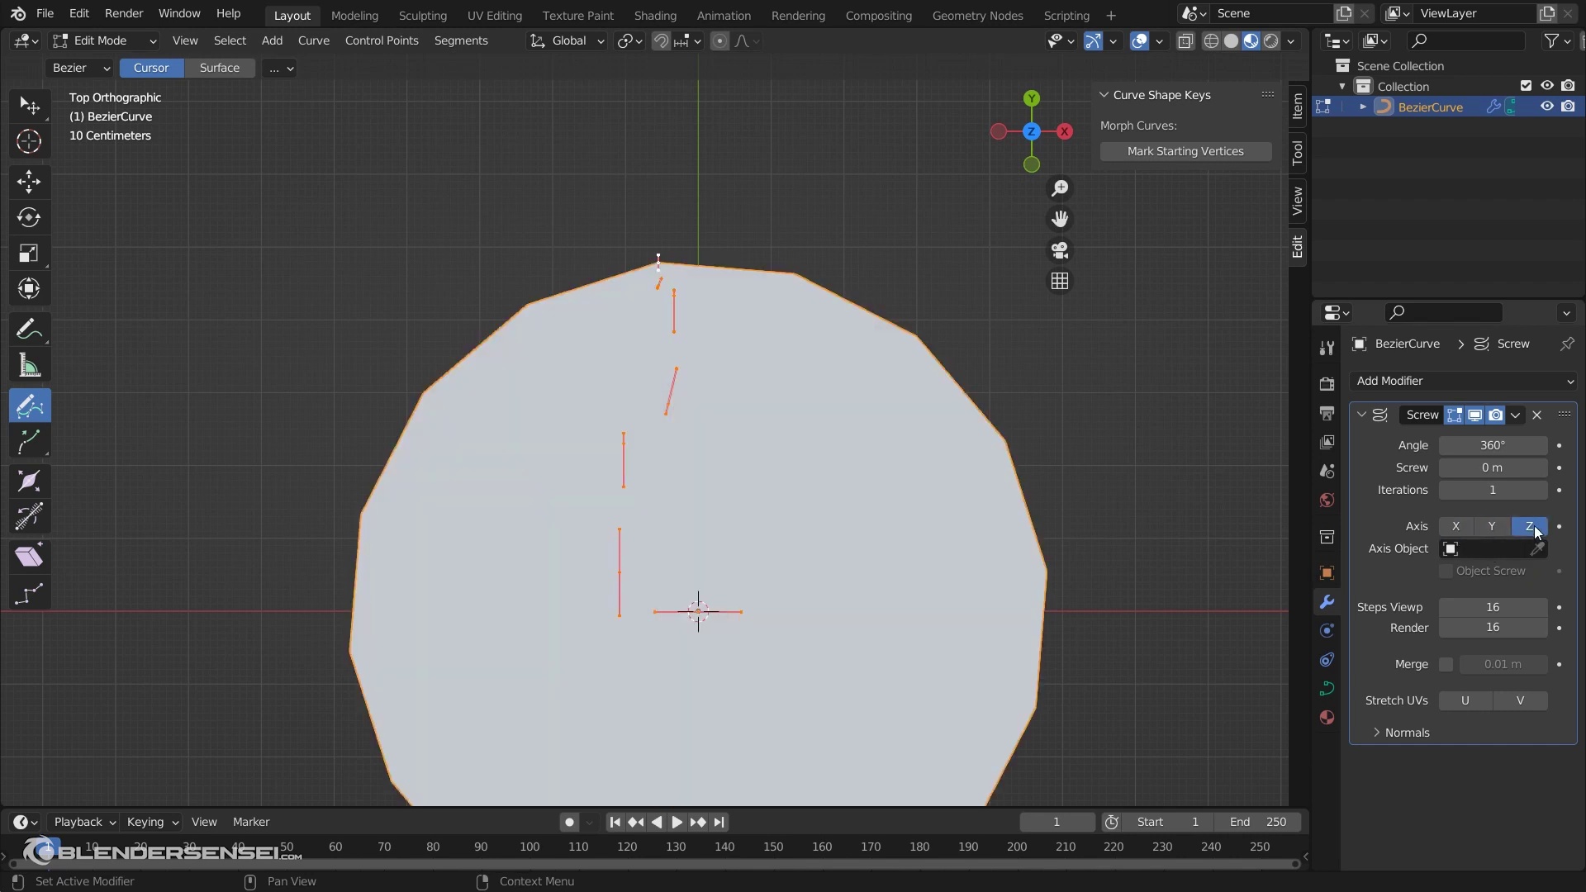
click(1493, 529)
Slim the bottle by moving the profile's rim, neck, shoulder and lower body points closer to the central axis
key(w)
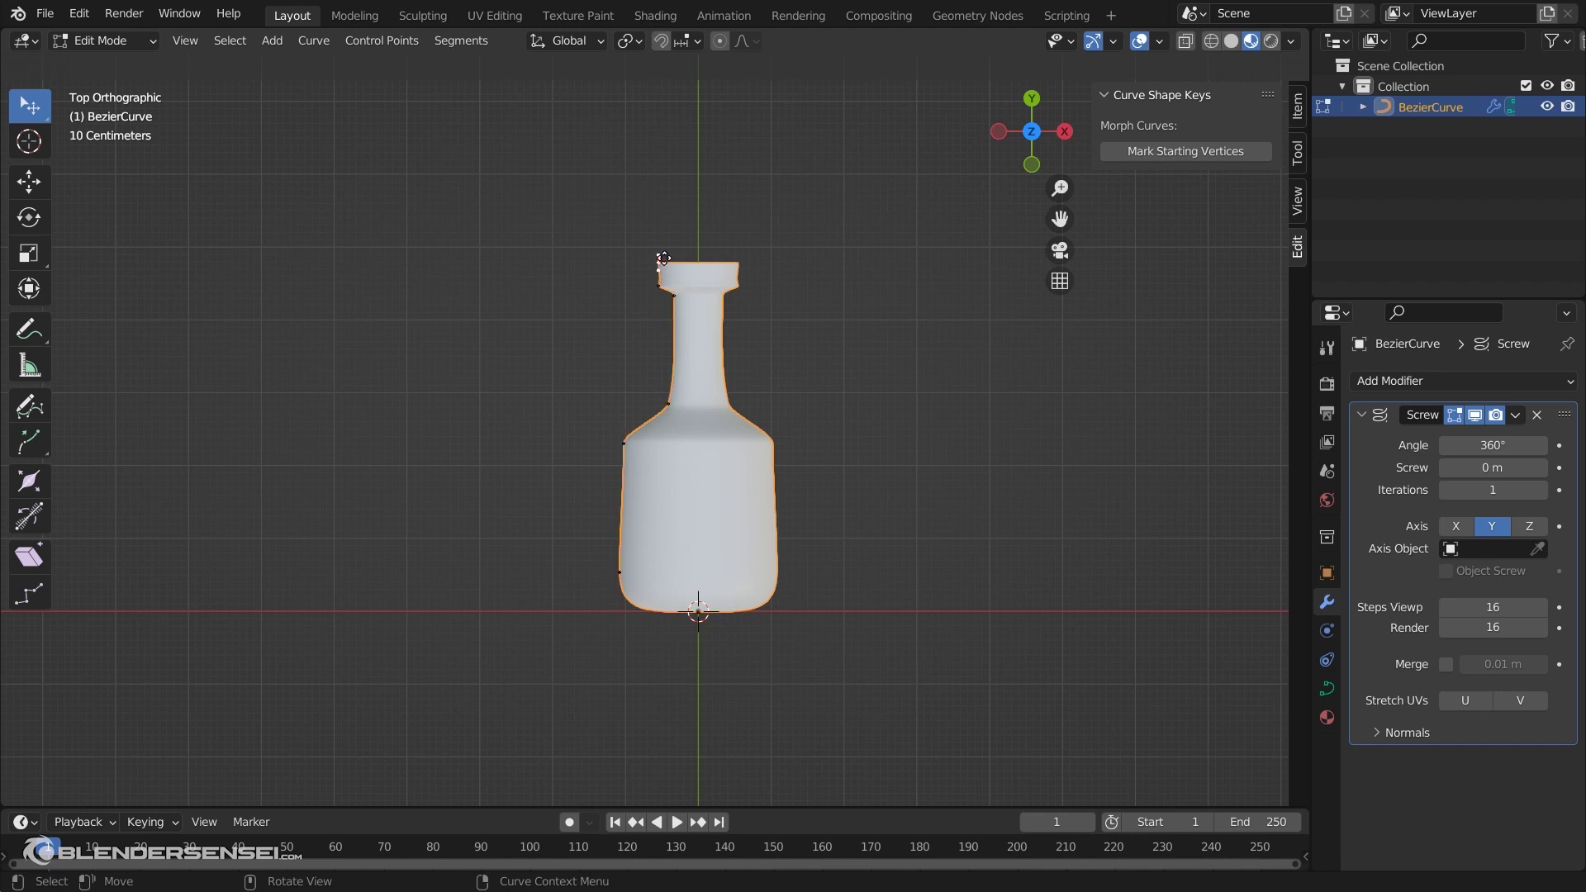
drag(663, 258, 679, 308)
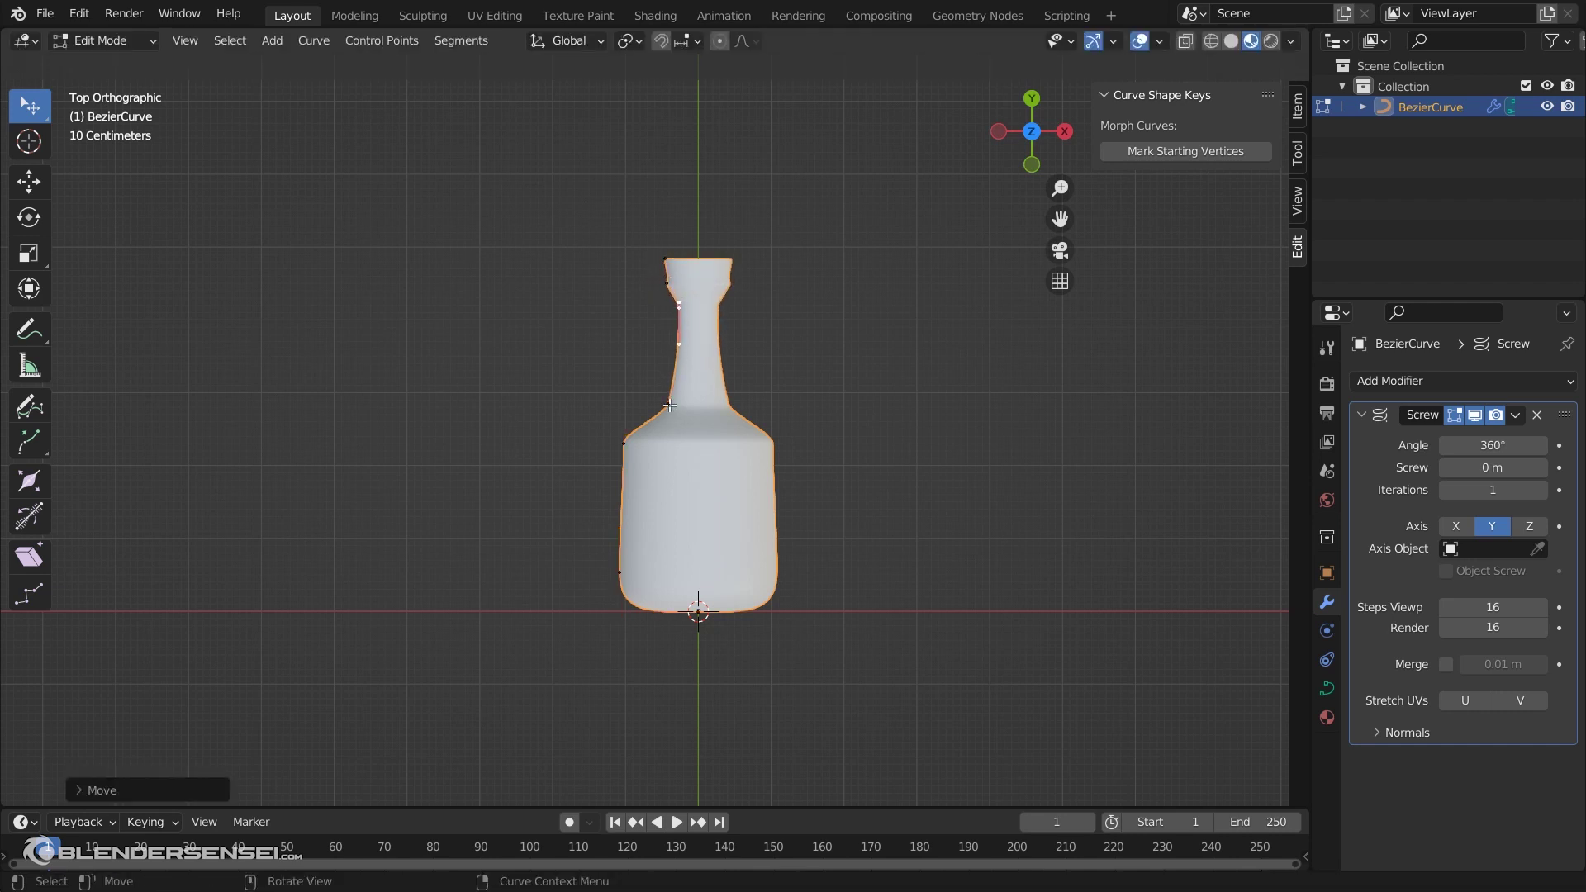
drag(669, 406, 652, 449)
drag(620, 572, 649, 569)
drag(672, 420, 652, 444)
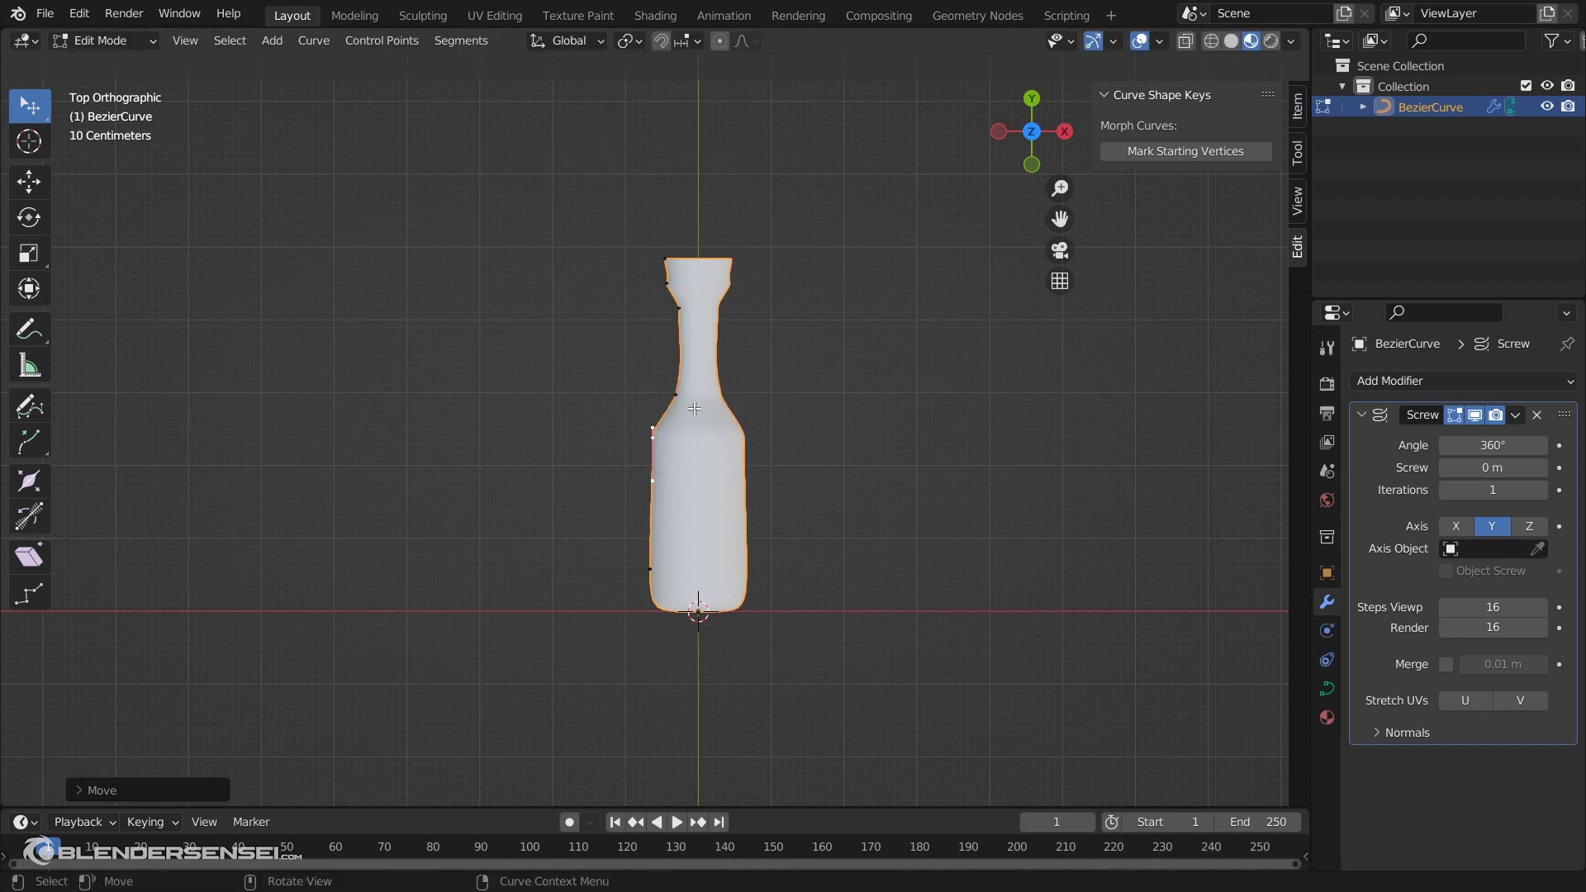
Try deleting the control point just below the bottle's rim and undo the deletion
click(667, 284)
key(x)
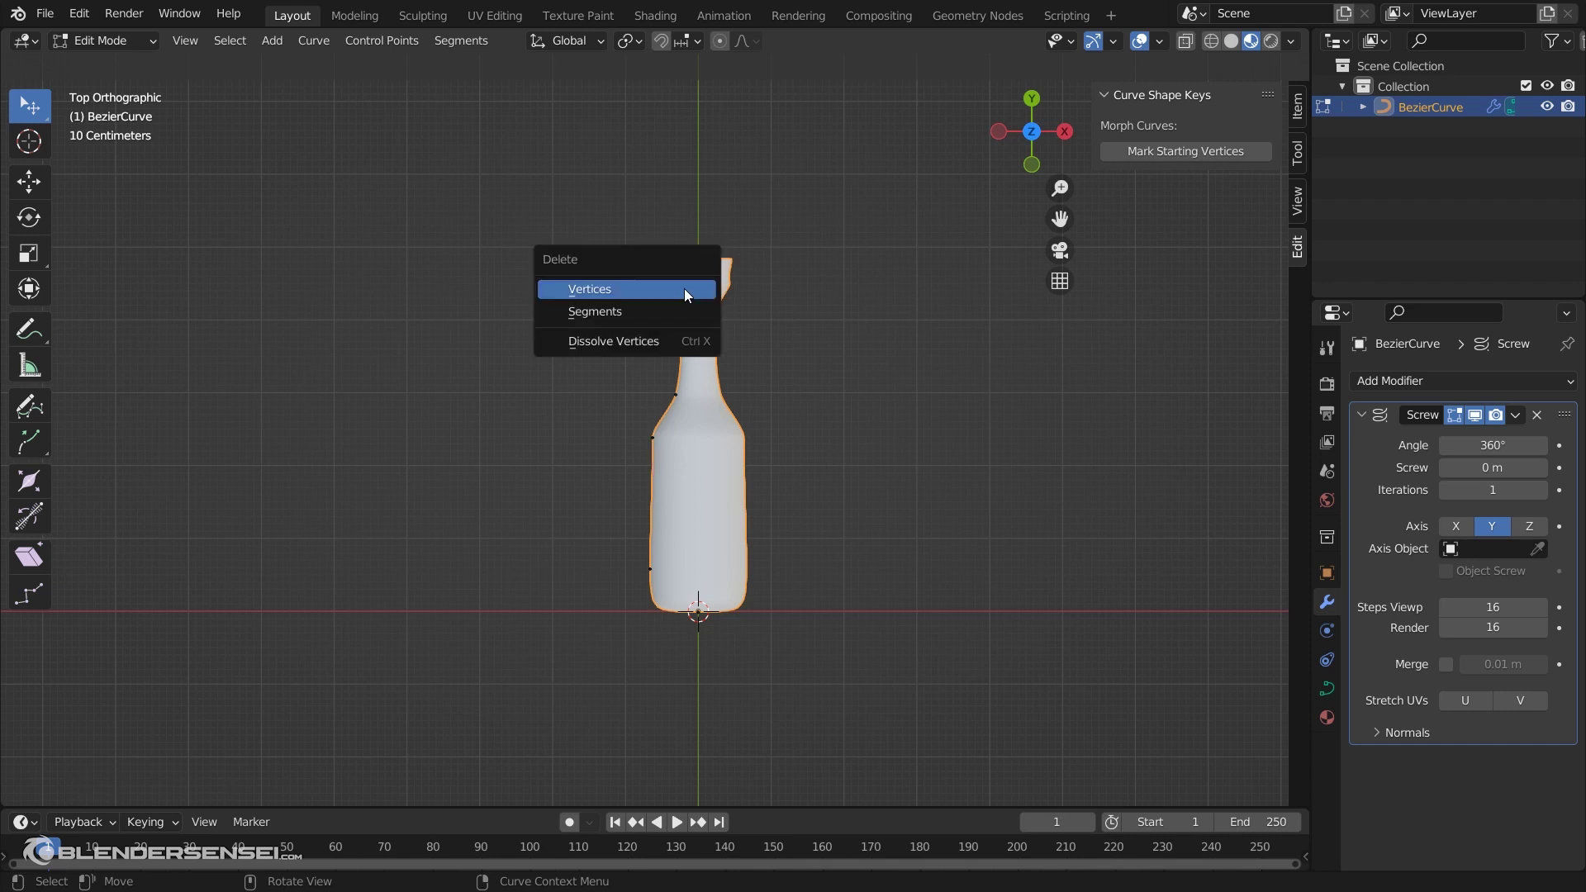
click(684, 286)
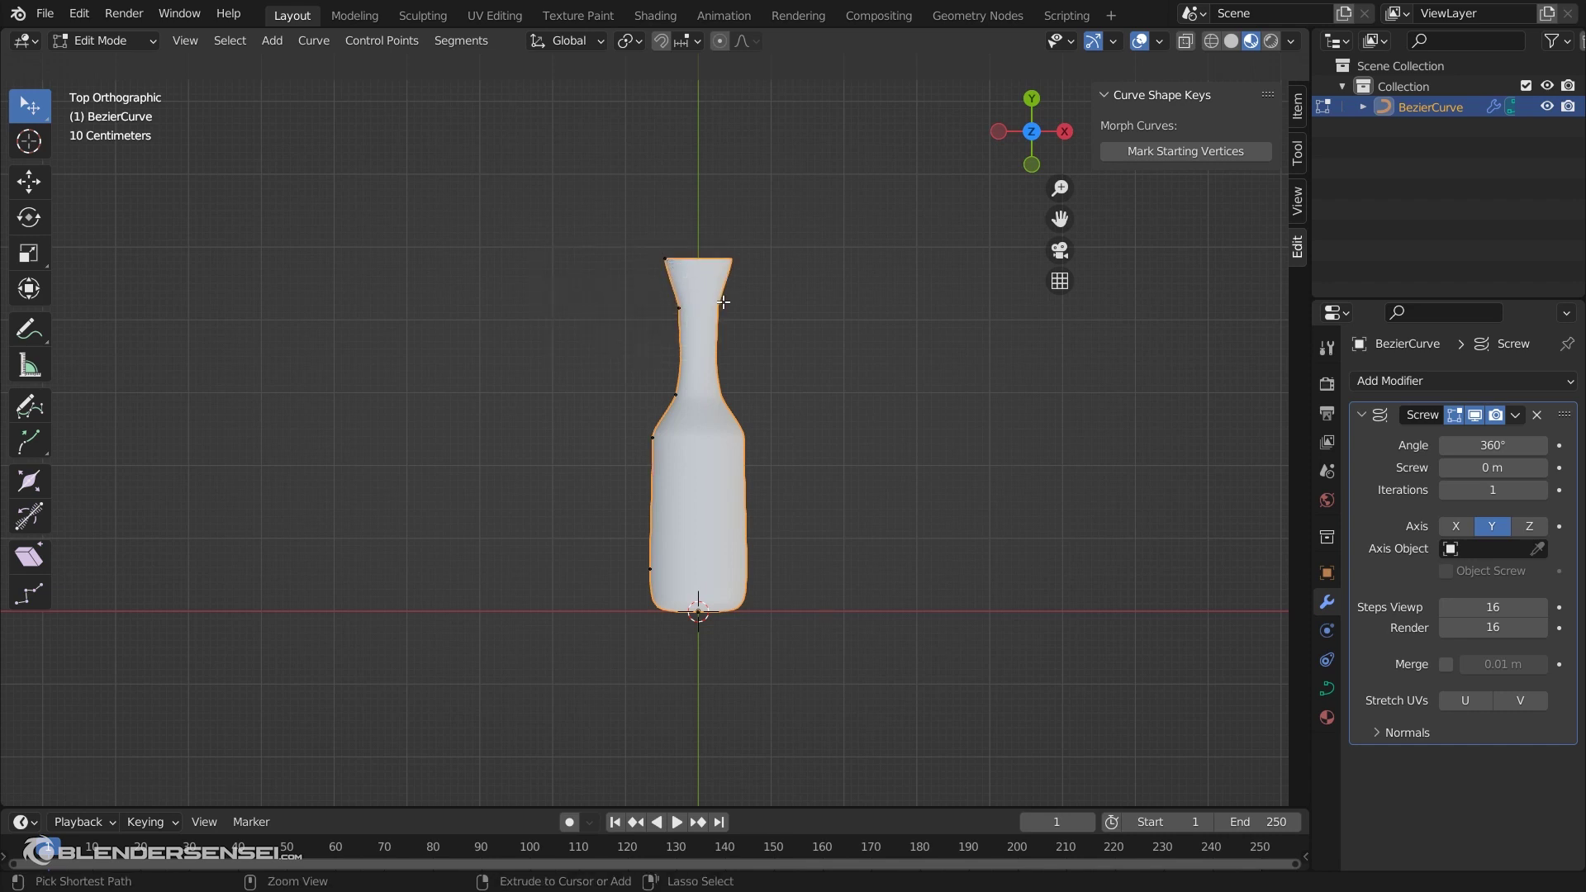
key(ctrl+z)
click(668, 284)
key(e)
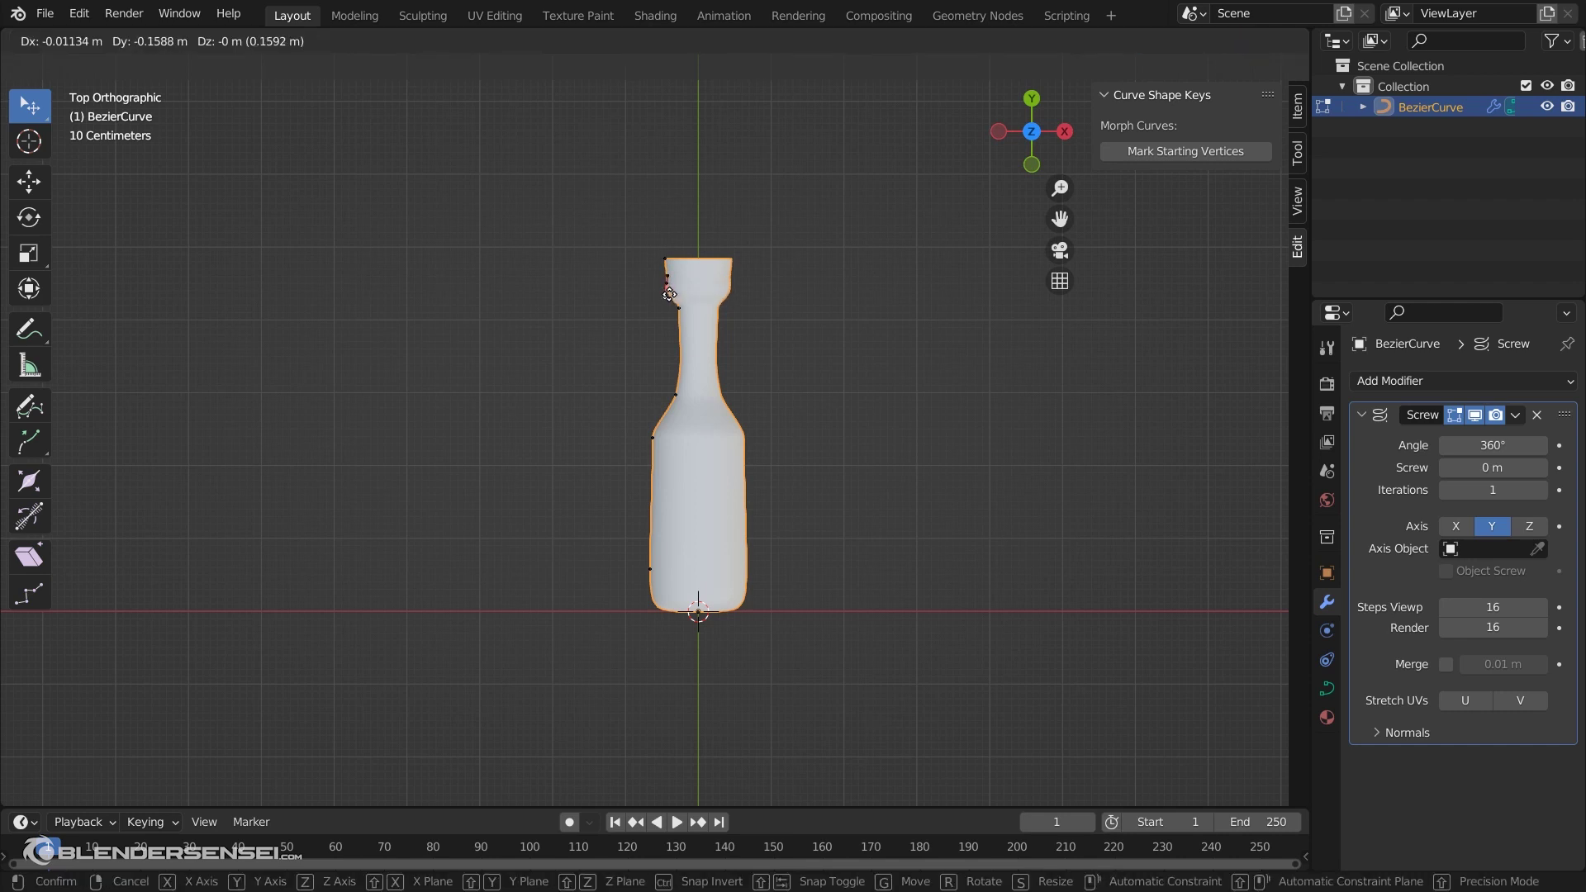
right_click(667, 295)
Reshape the bottle's collar, neck and shoulder by repositioning their profile points to widen the neck and raise the shoulder
scroll(684, 328, up, 4)
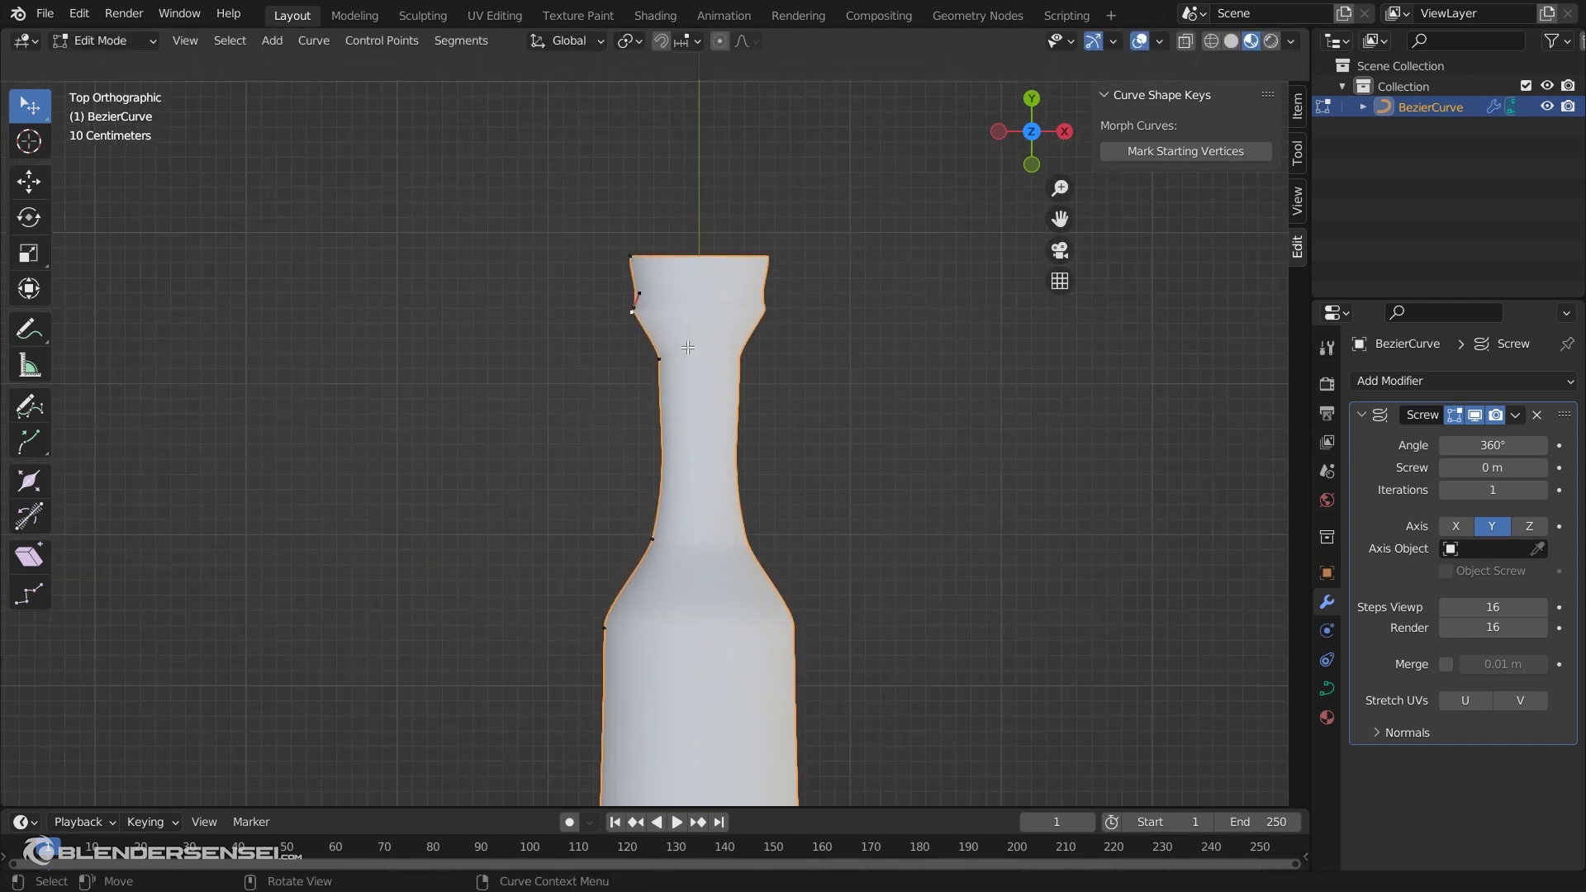
drag(635, 308, 643, 443)
drag(653, 541, 631, 570)
drag(656, 373, 628, 303)
scroll(653, 371, down, 4)
shift+middle_drag(729, 590, 753, 435)
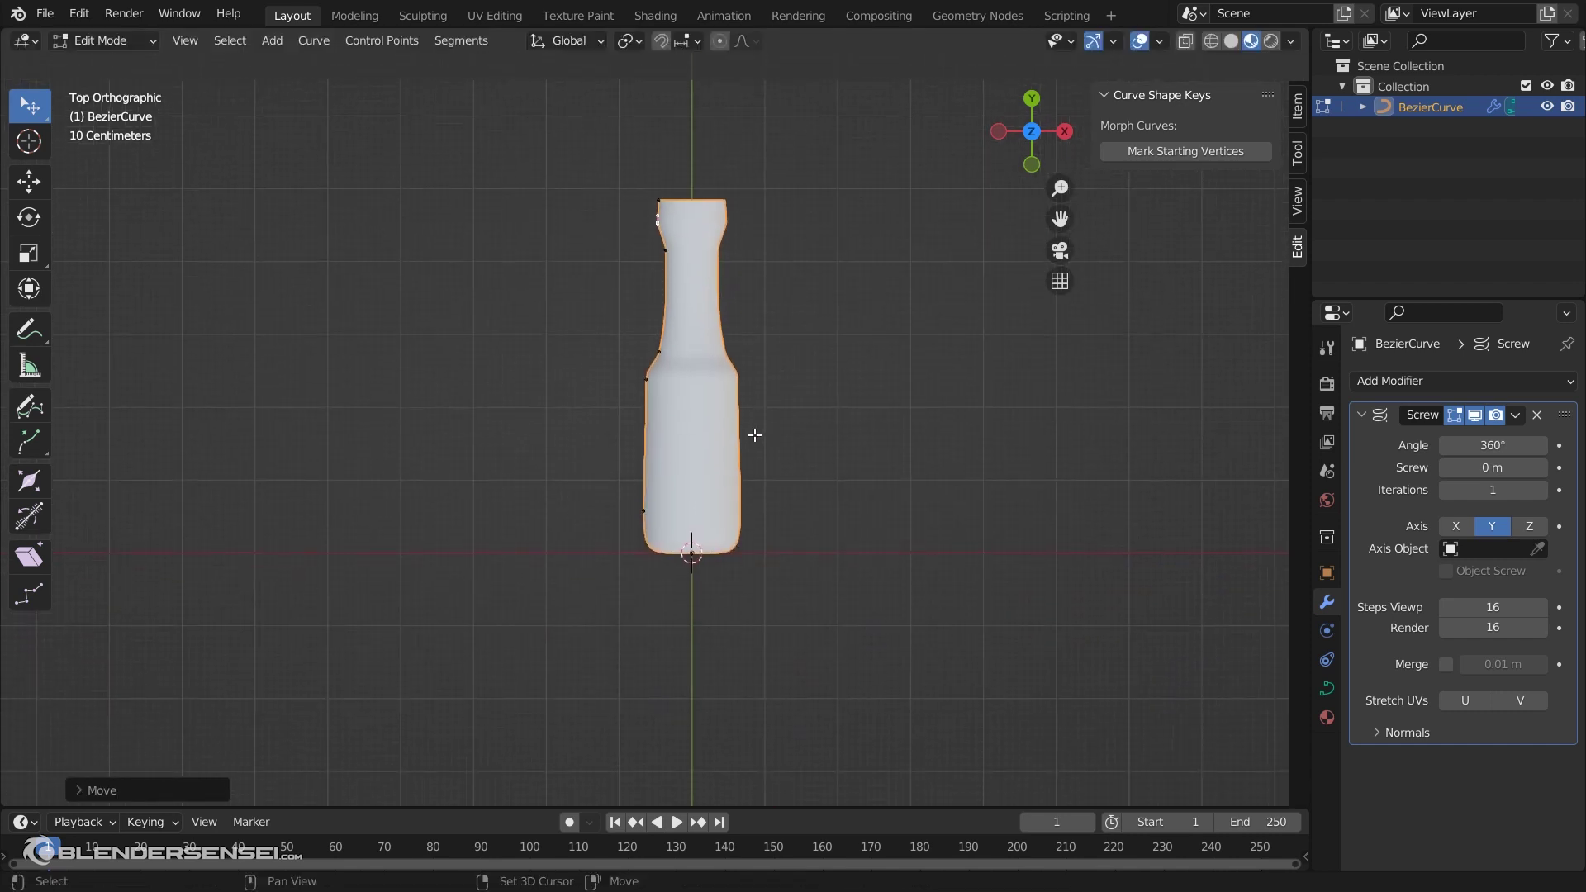
Lengthen the bottle's body by moving its bottom profile points down along Y by about 0.6 m
scroll(747, 437, up, 1)
key(b)
drag(563, 486, 890, 656)
key(g)
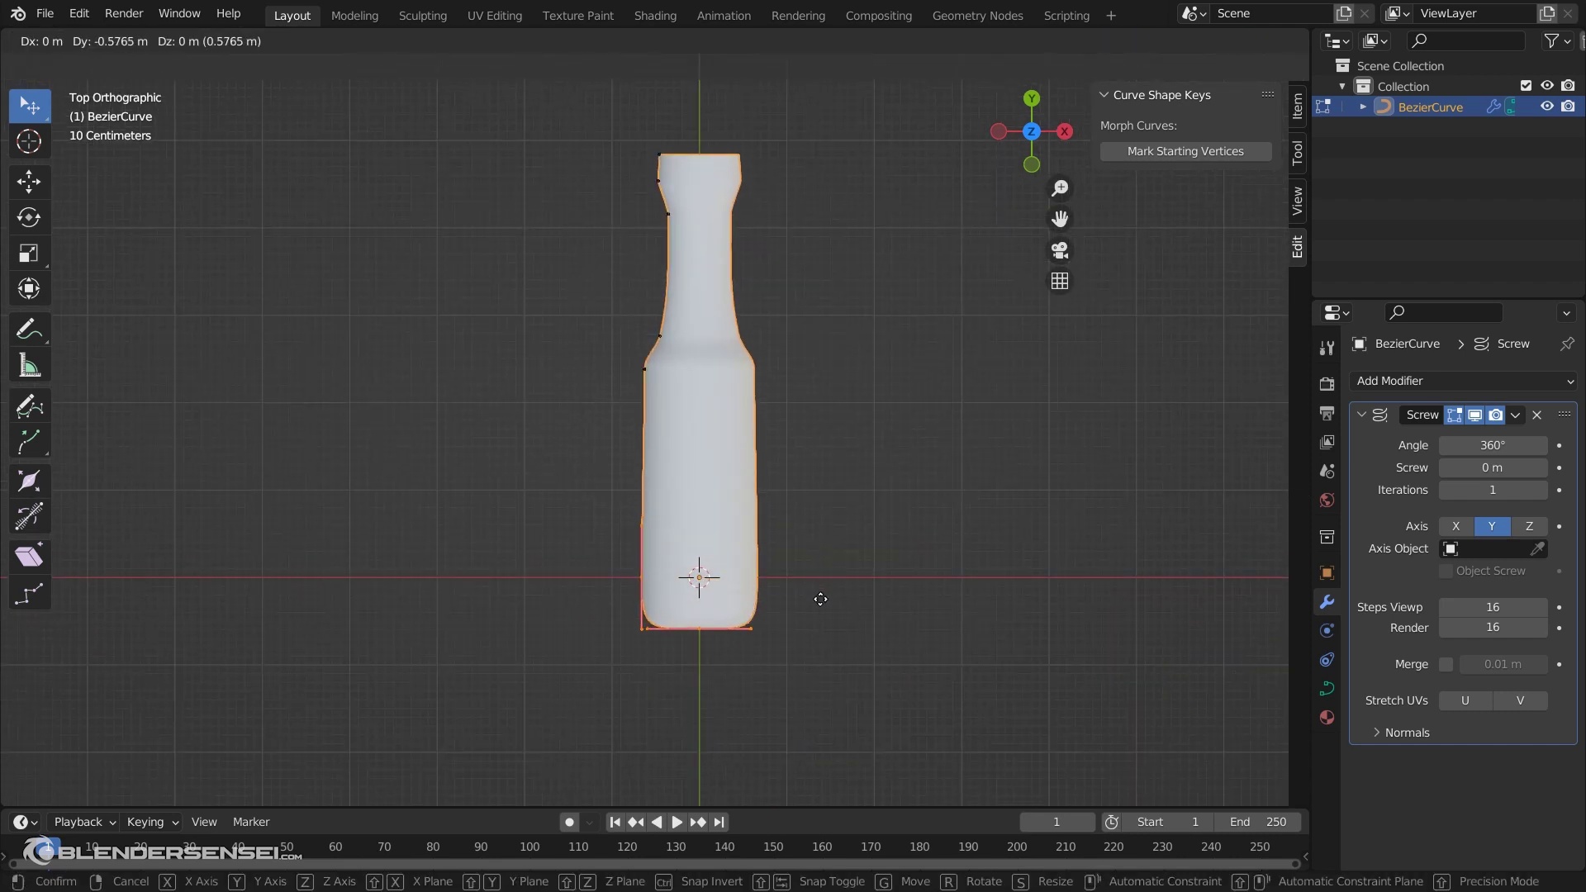
click(817, 601)
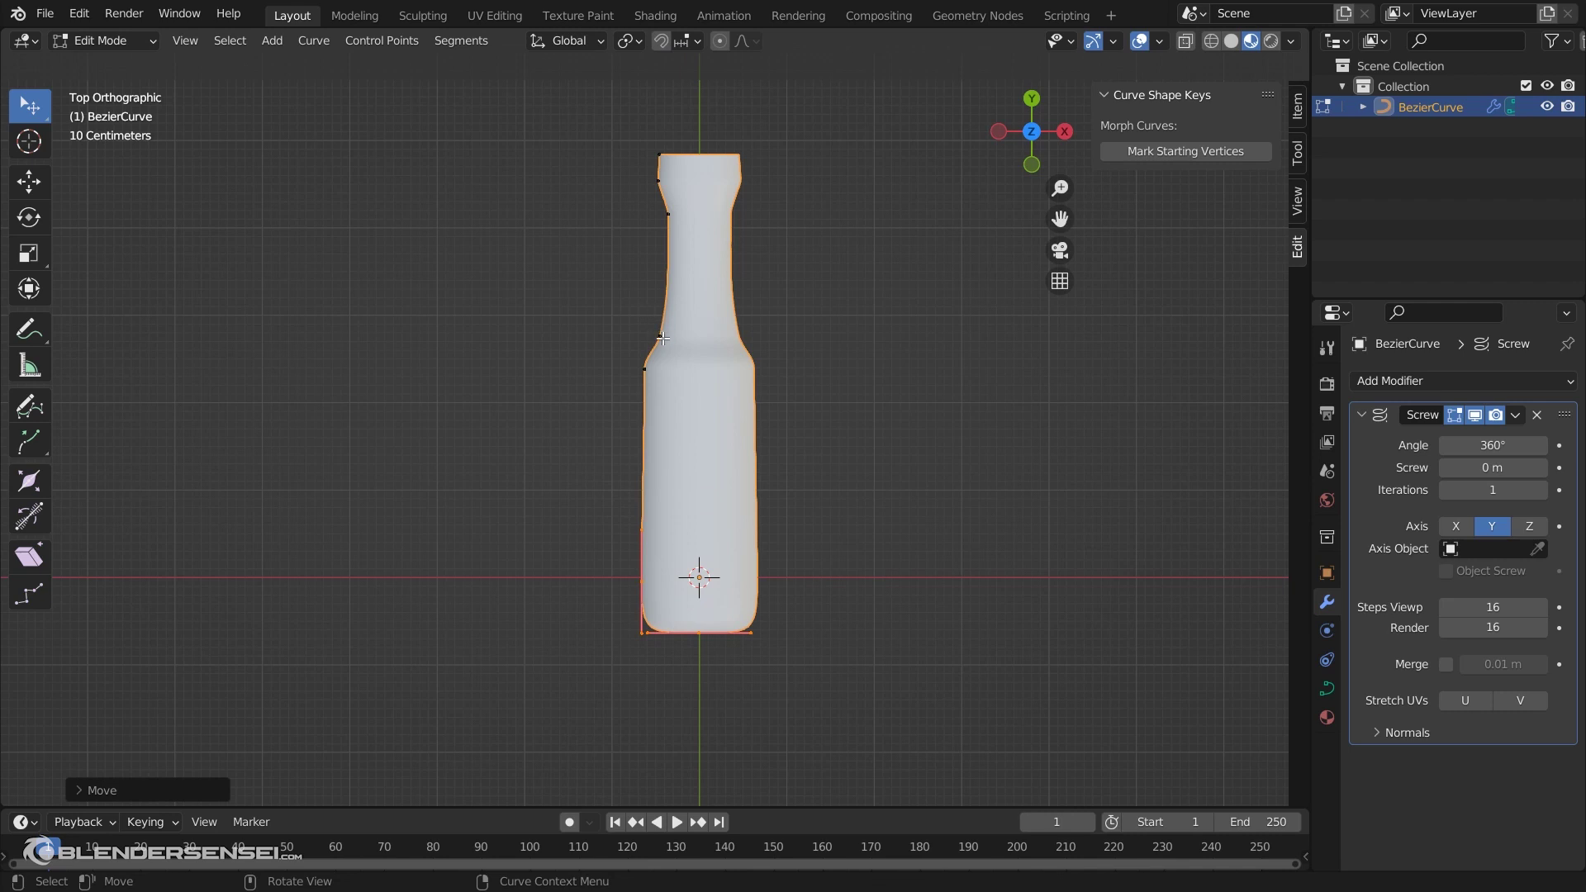
Narrow the neck by moving its lower and upper profile points slightly inward and up
click(663, 338)
key(g)
click(673, 330)
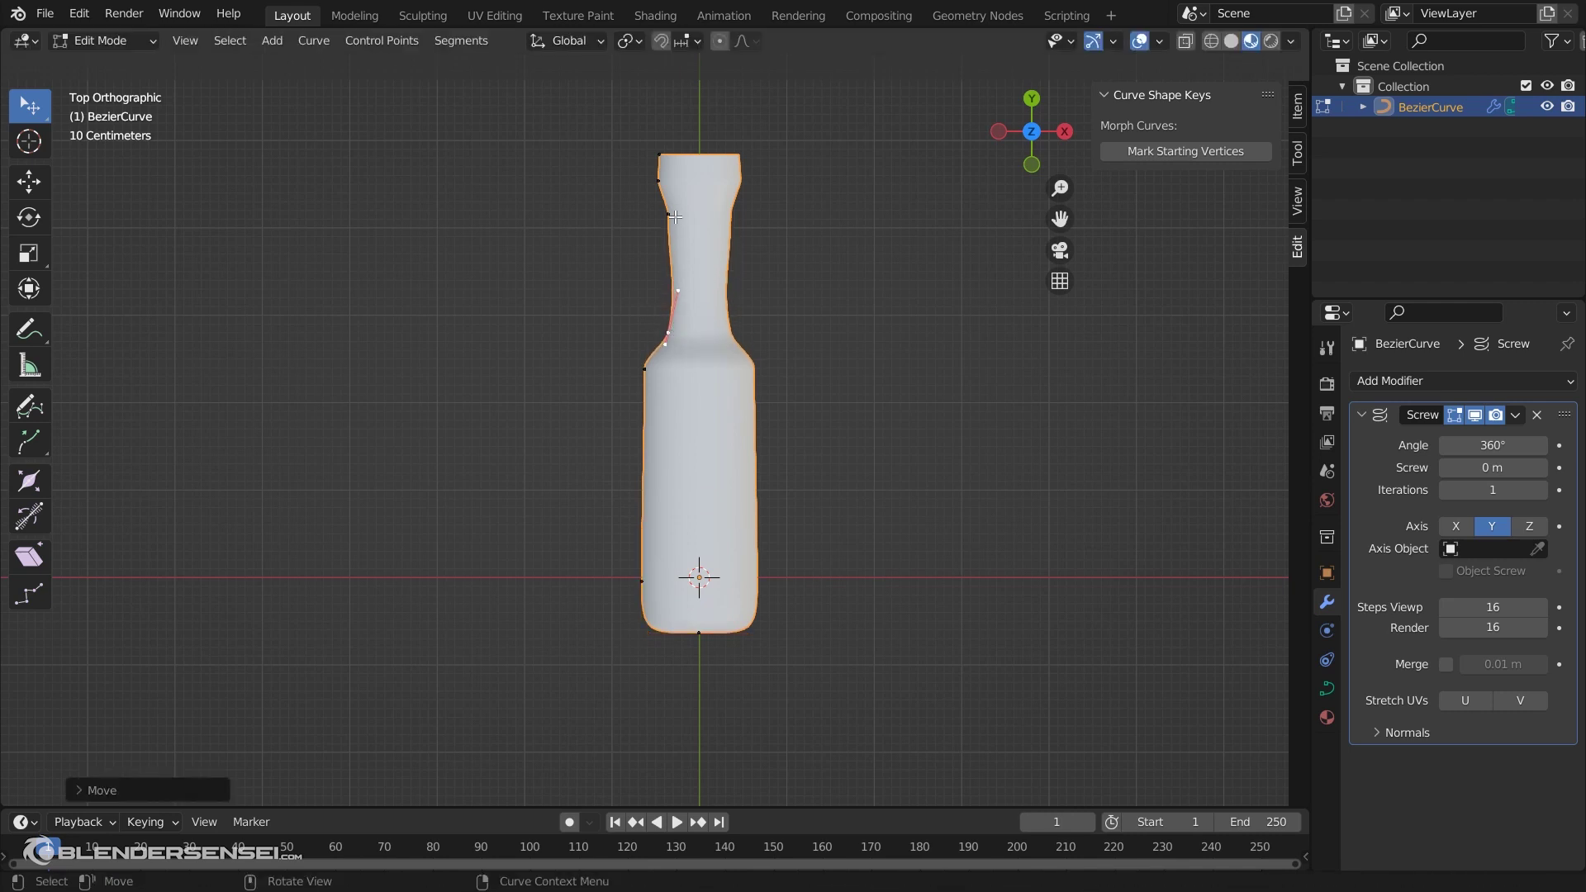
click(669, 214)
key(g)
click(675, 204)
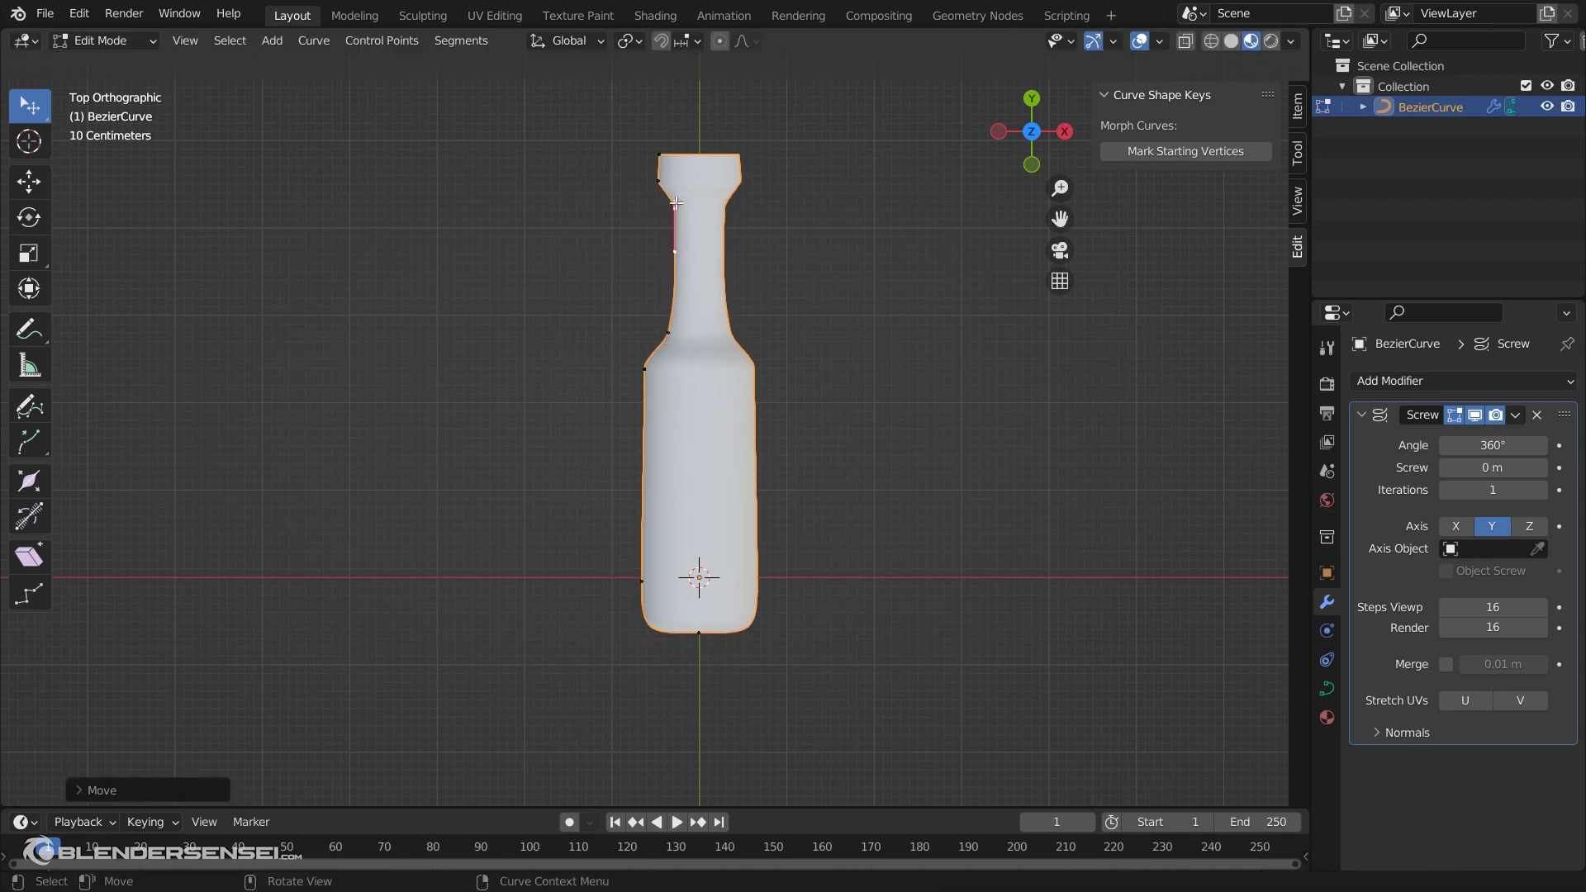
Move the rim and upper neck points together toward the axis, and nudge the upper neck point slightly down and outward
drag(625, 132, 673, 198)
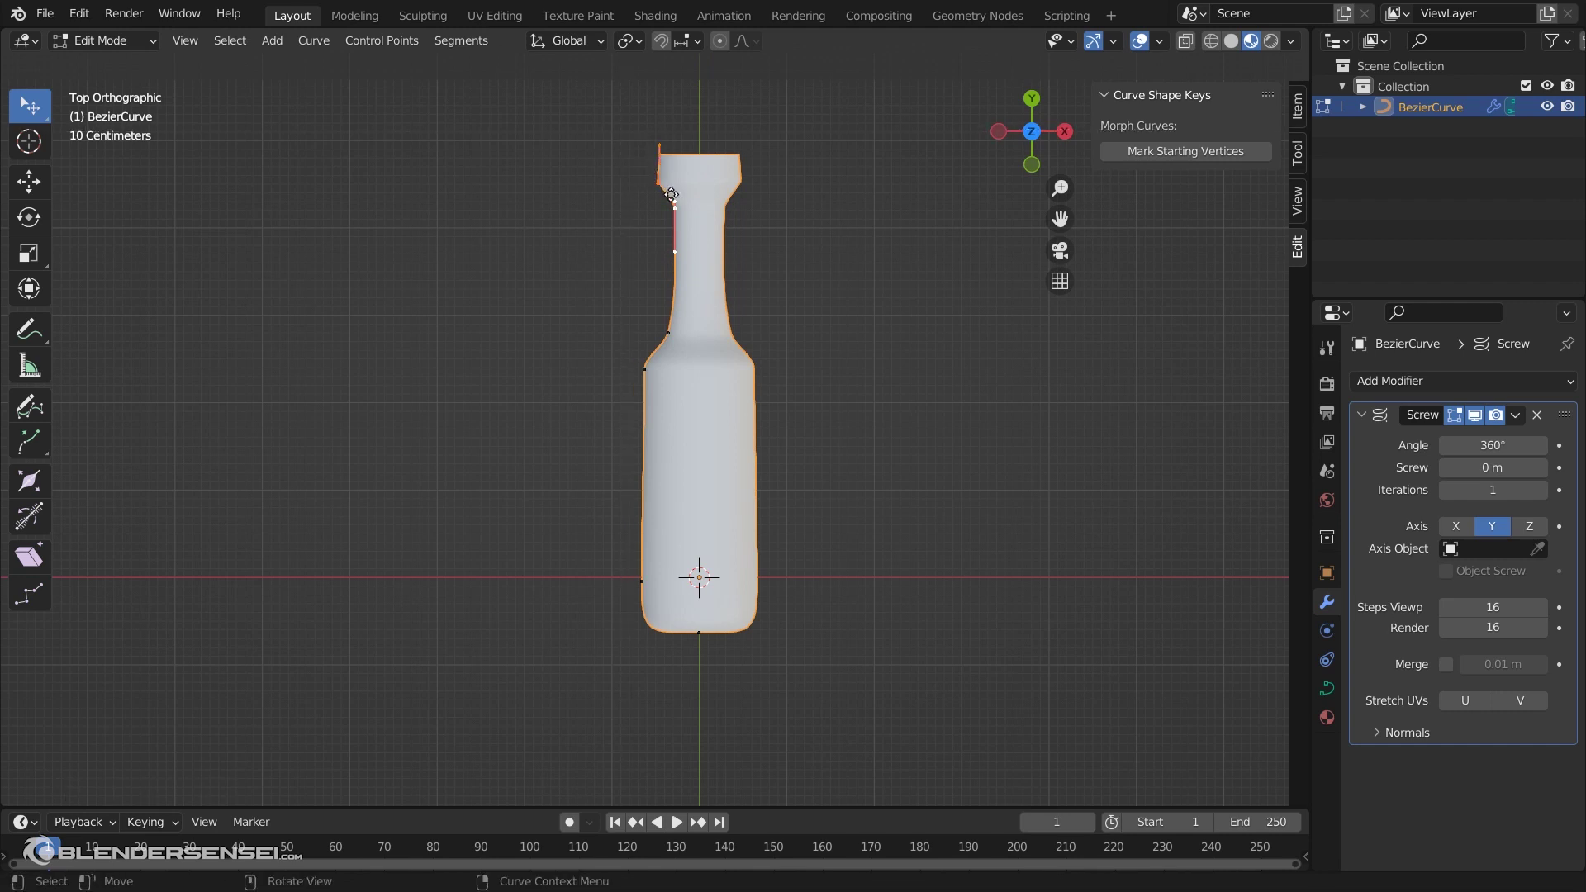
key(g)
click(675, 195)
click(679, 209)
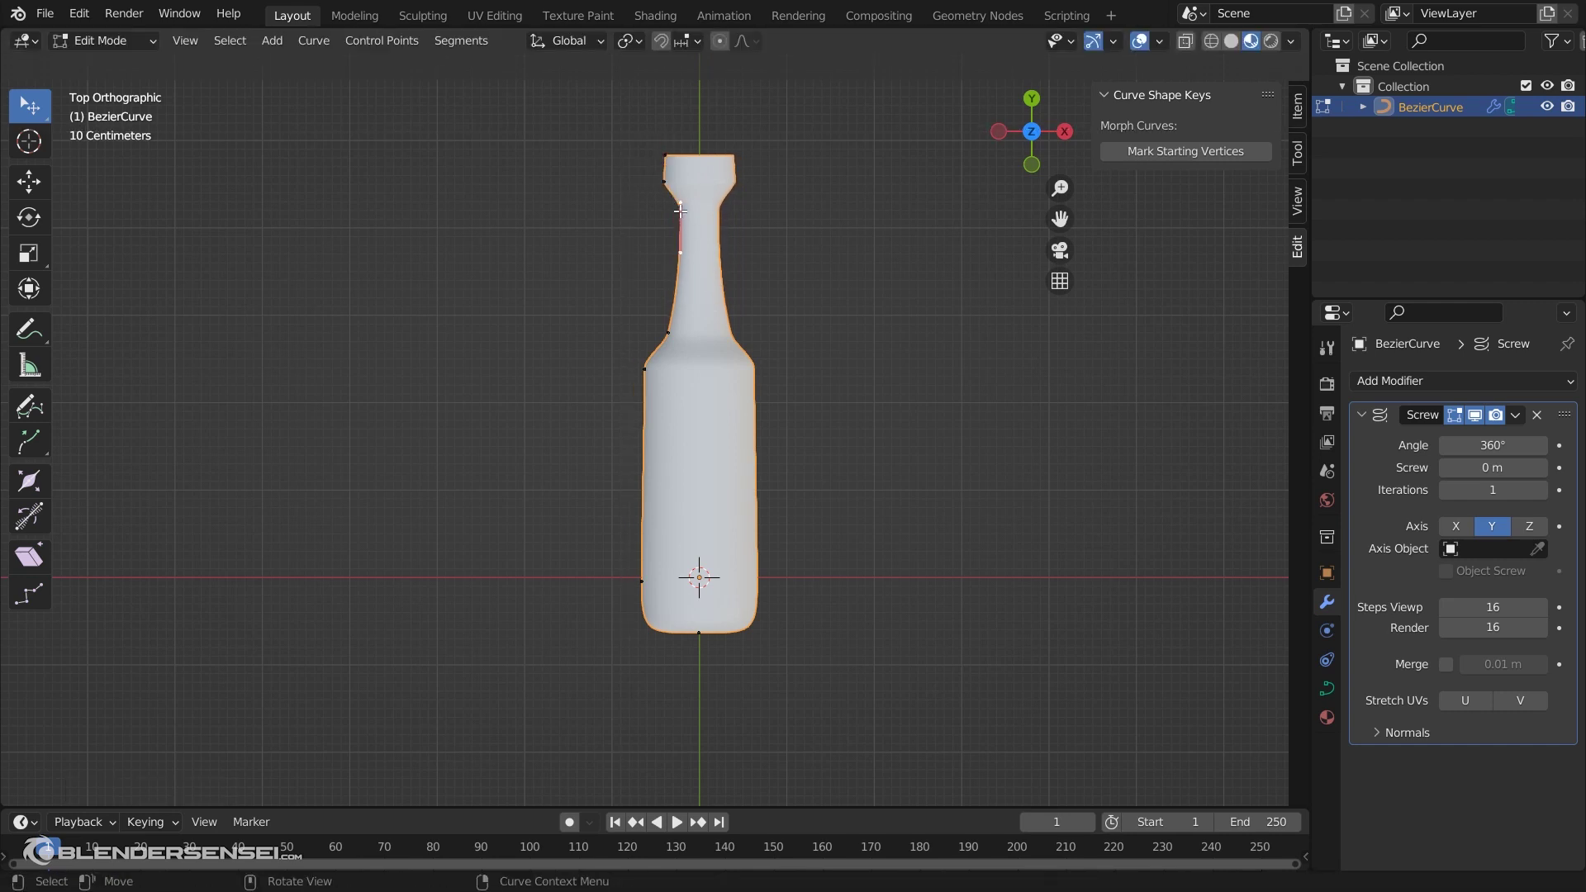
key(g)
click(679, 213)
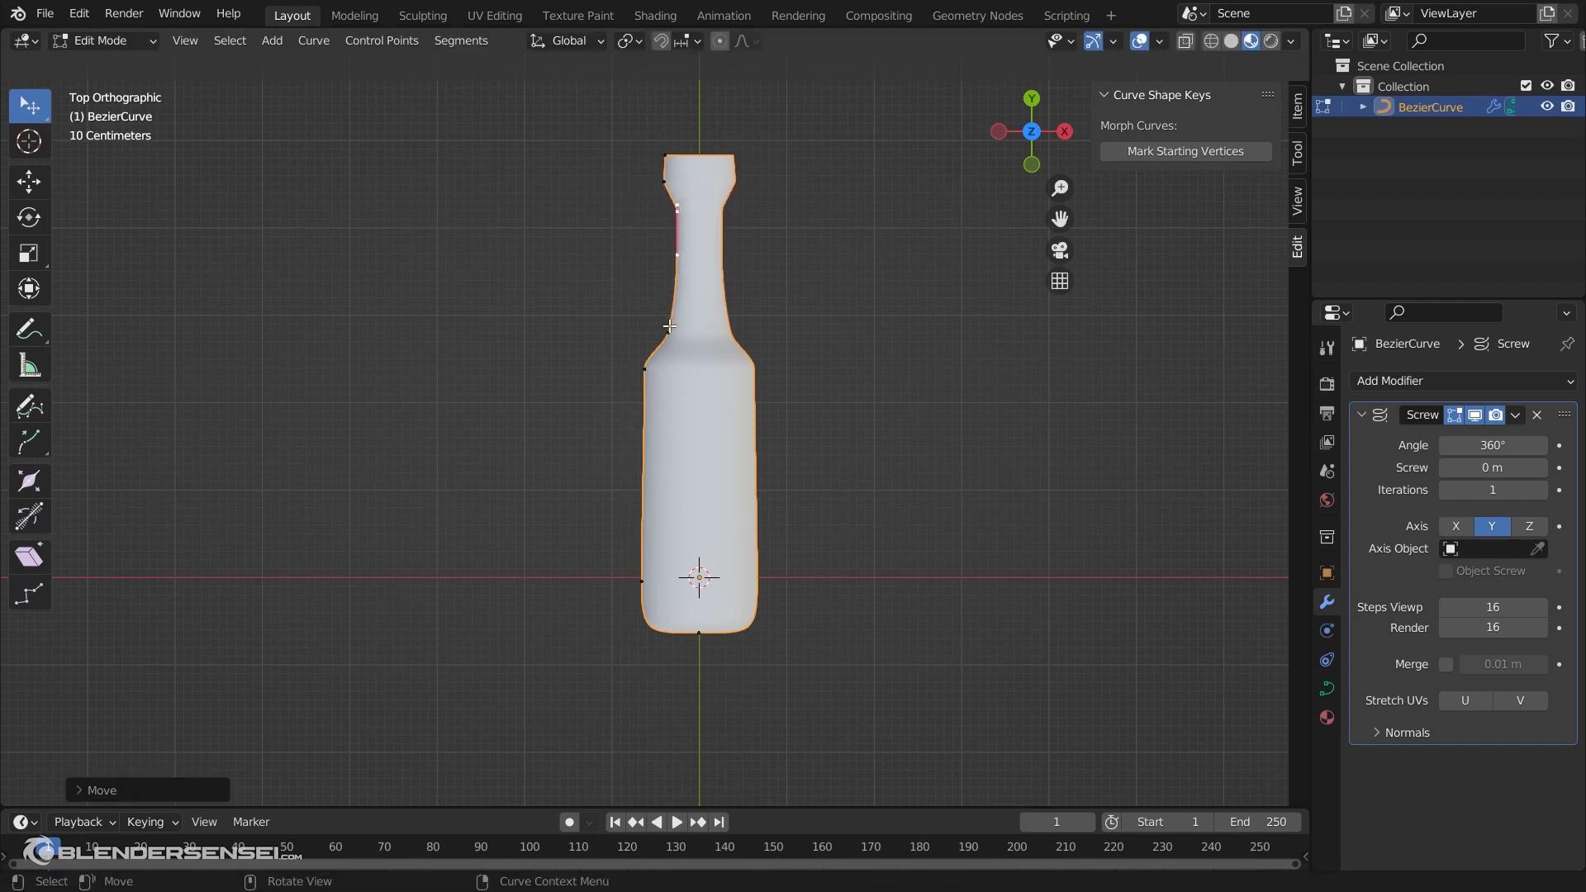
Raise the point at the base of the neck to lengthen the shoulder slope, and leave Edit Mode
click(668, 333)
key(g)
click(670, 309)
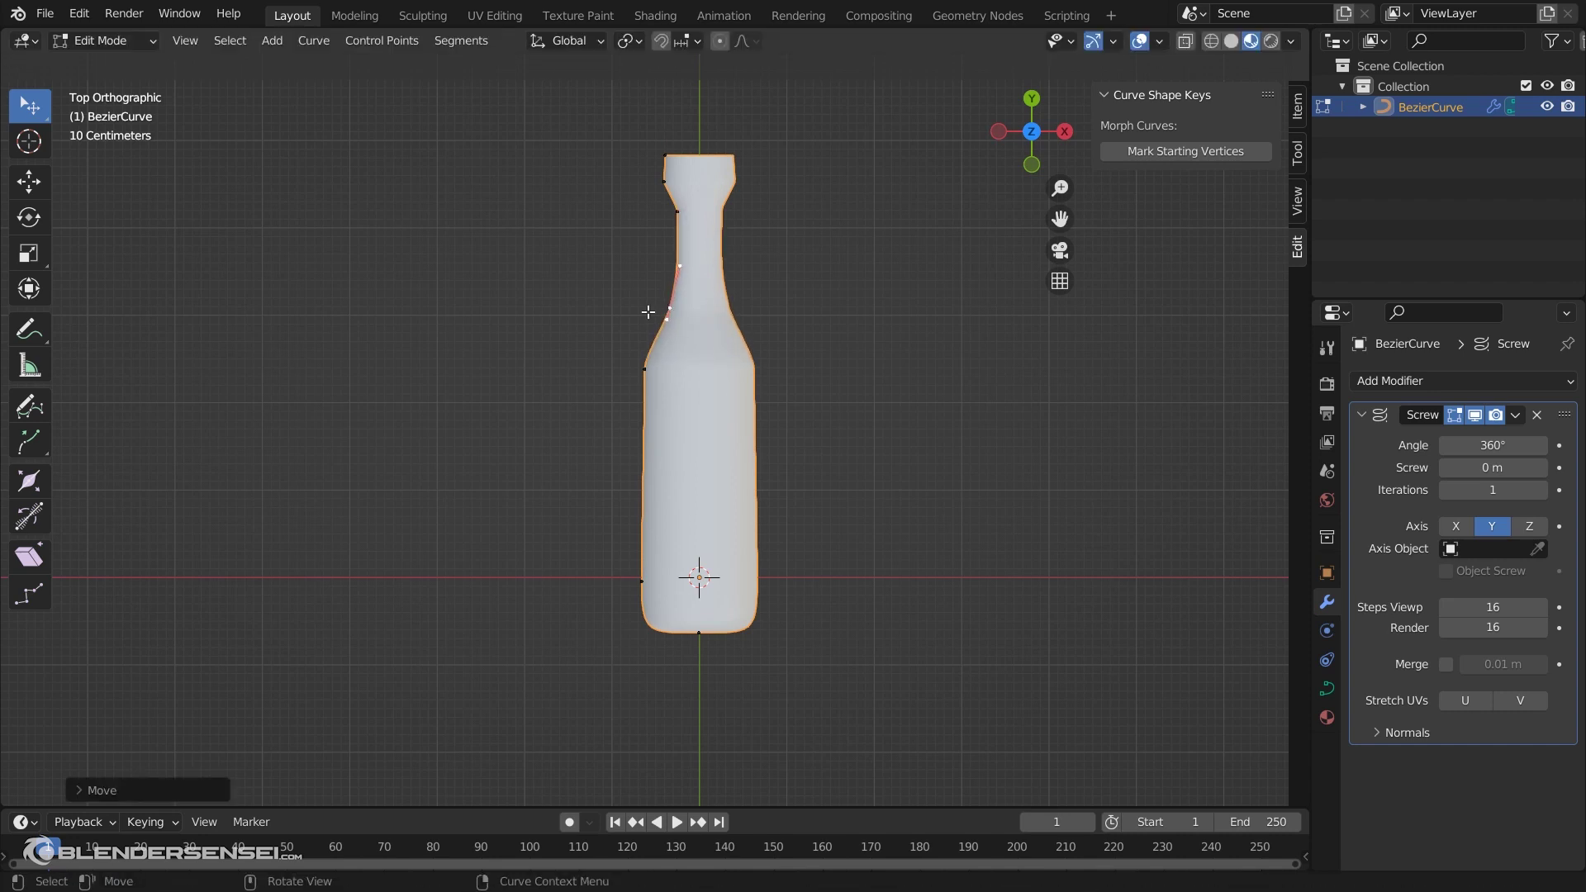
middle_drag(548, 370, 775, 331)
key(Tab)
scroll(774, 332, up, 2)
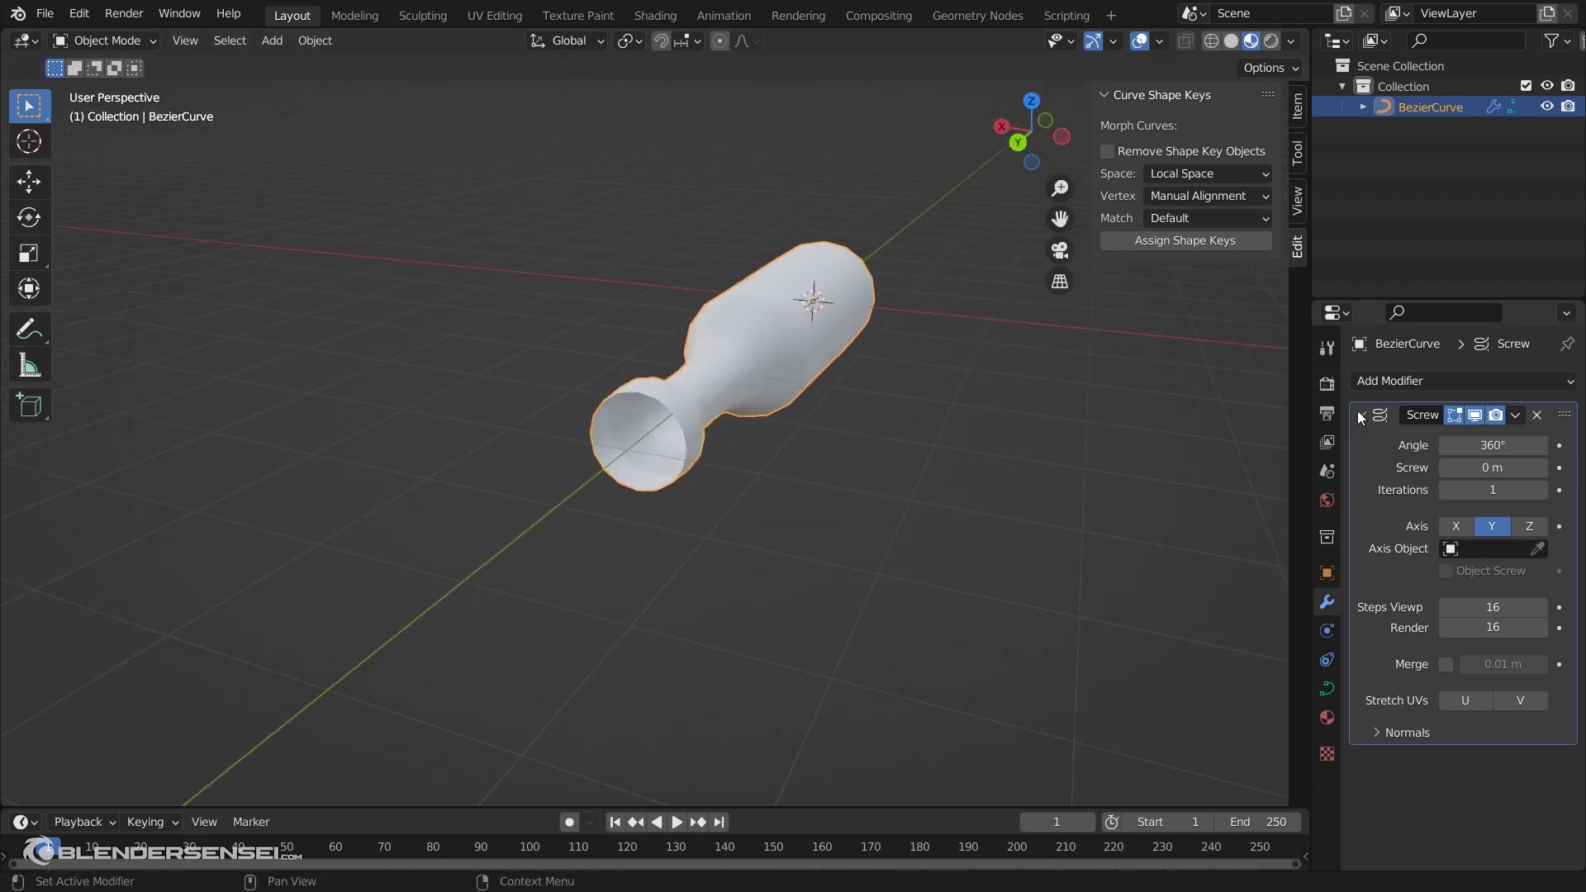
Add a Solidify modifier to the bottle with a thickness of 0.05 m and collapse its settings
click(1399, 381)
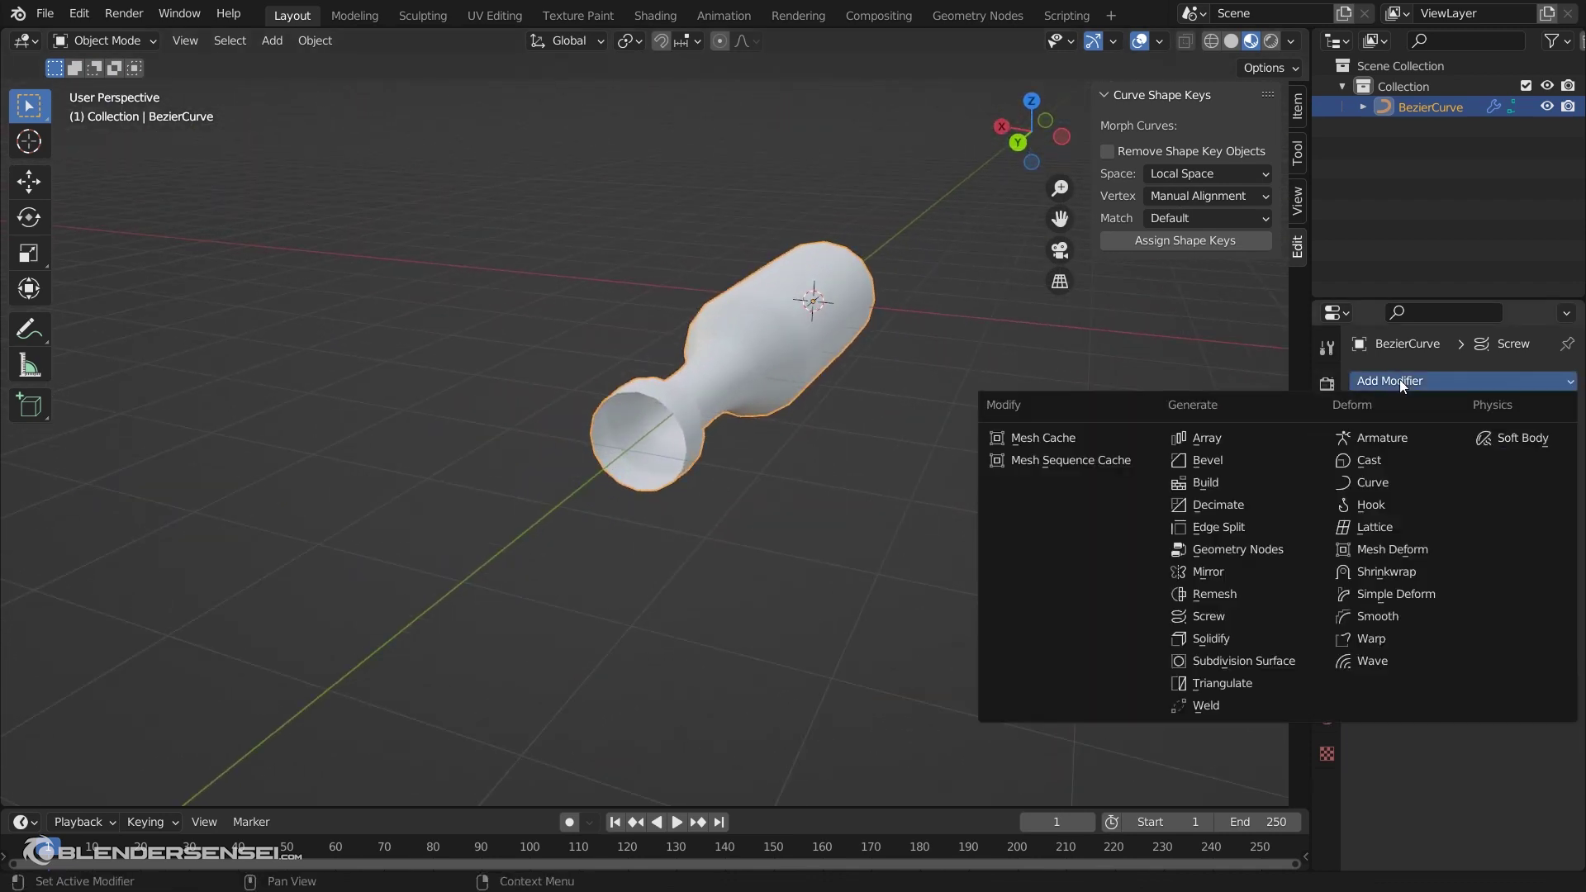
click(1250, 638)
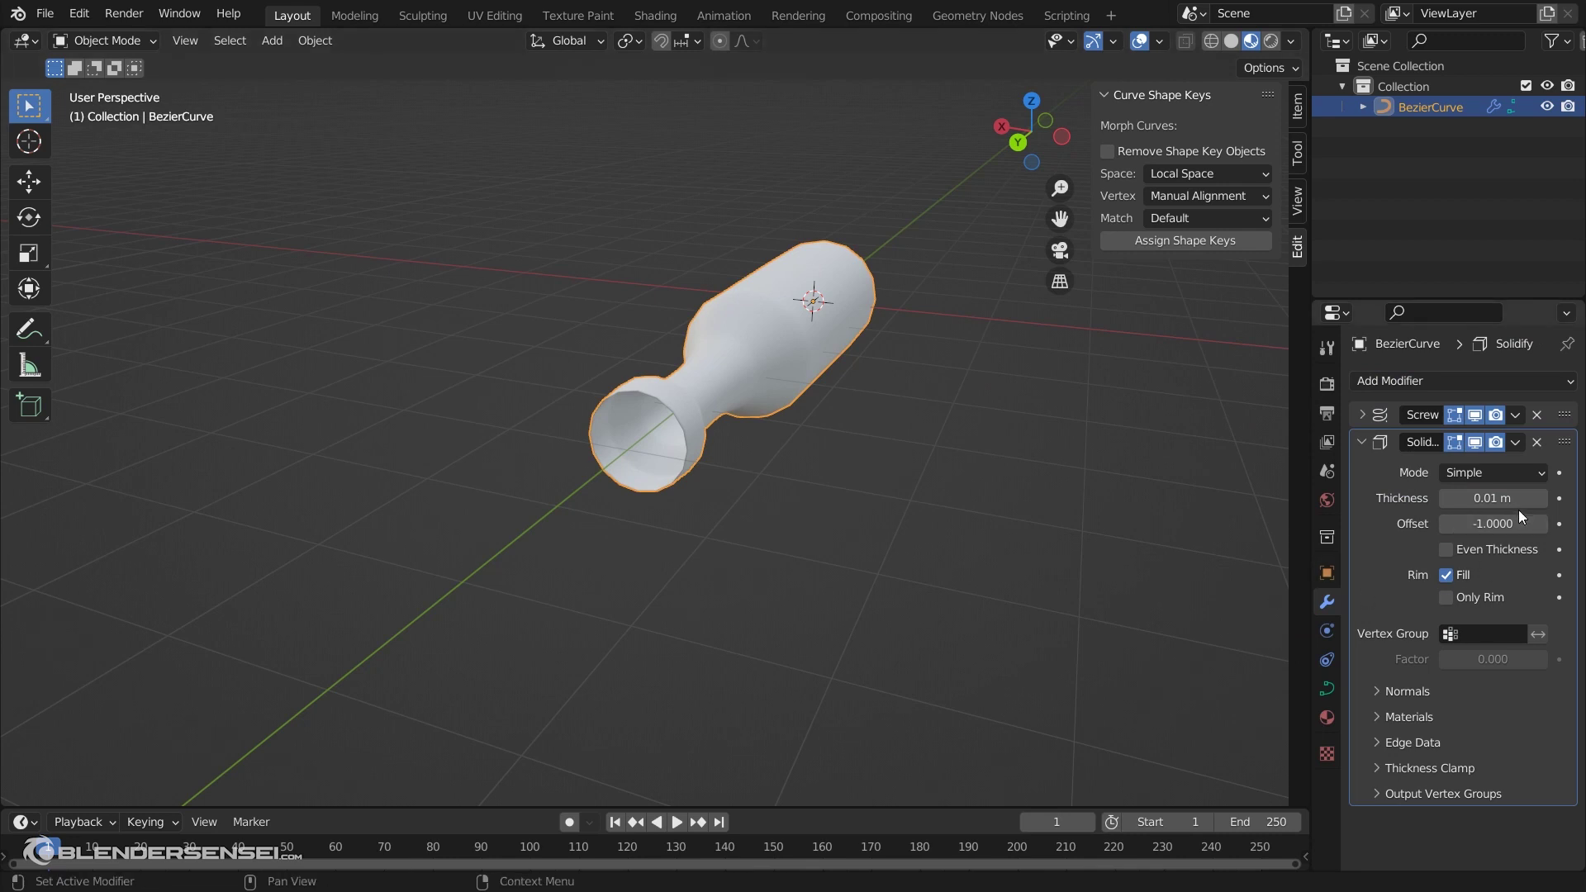
mouse_move(1491, 498)
mouse_down()
mouse_move(1529, 498)
mouse_move(1508, 498)
mouse_up()
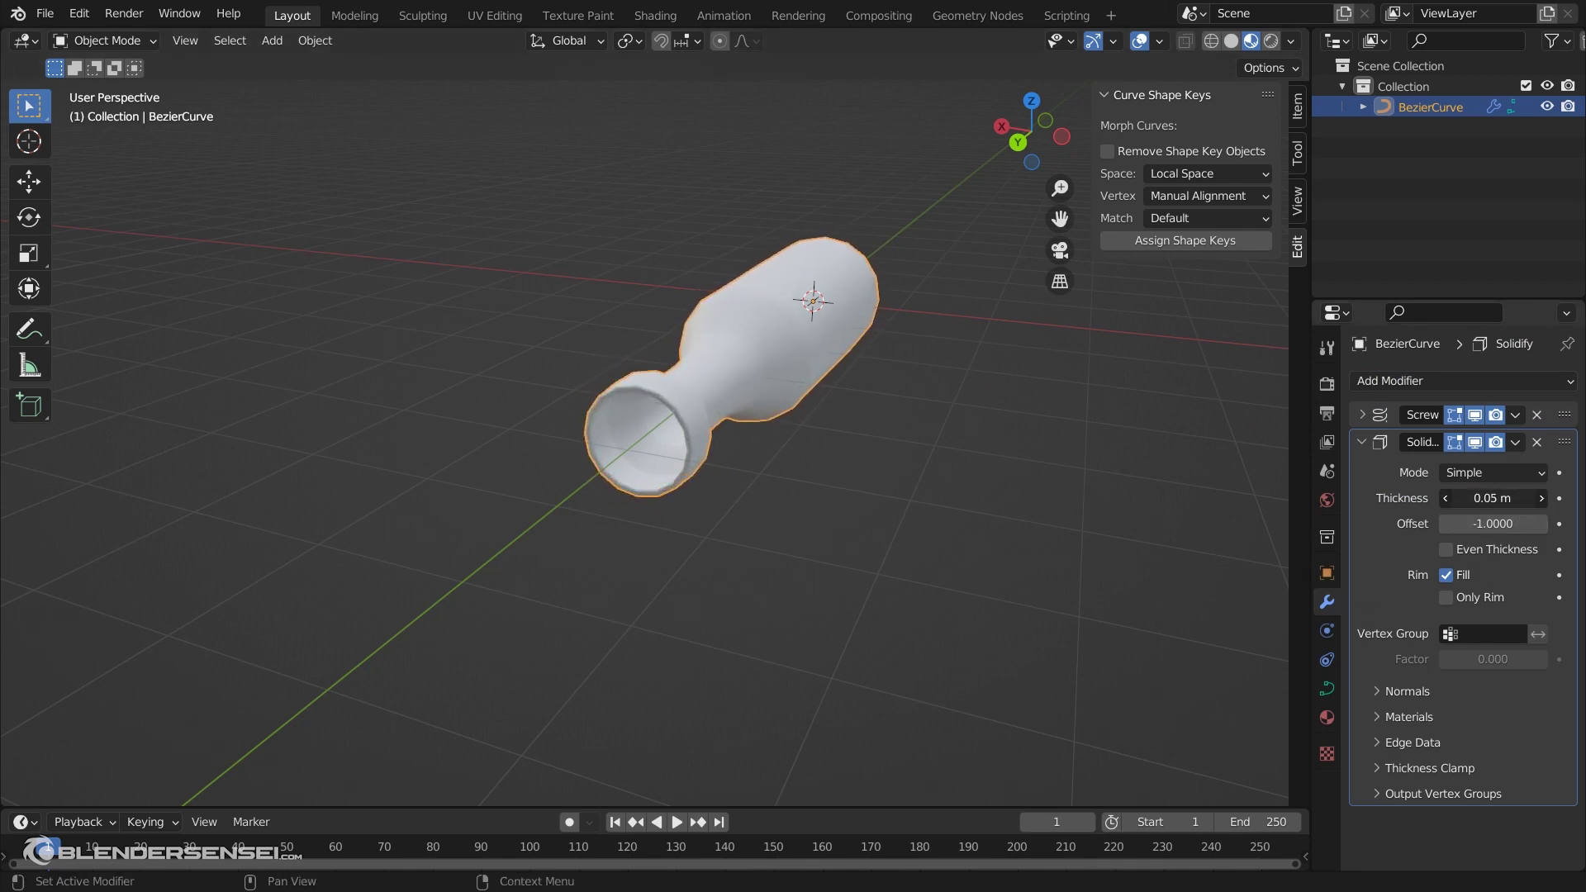
click(1356, 442)
Add a Subdivision Surface modifier to smooth the bottle and collapse its settings
click(1388, 383)
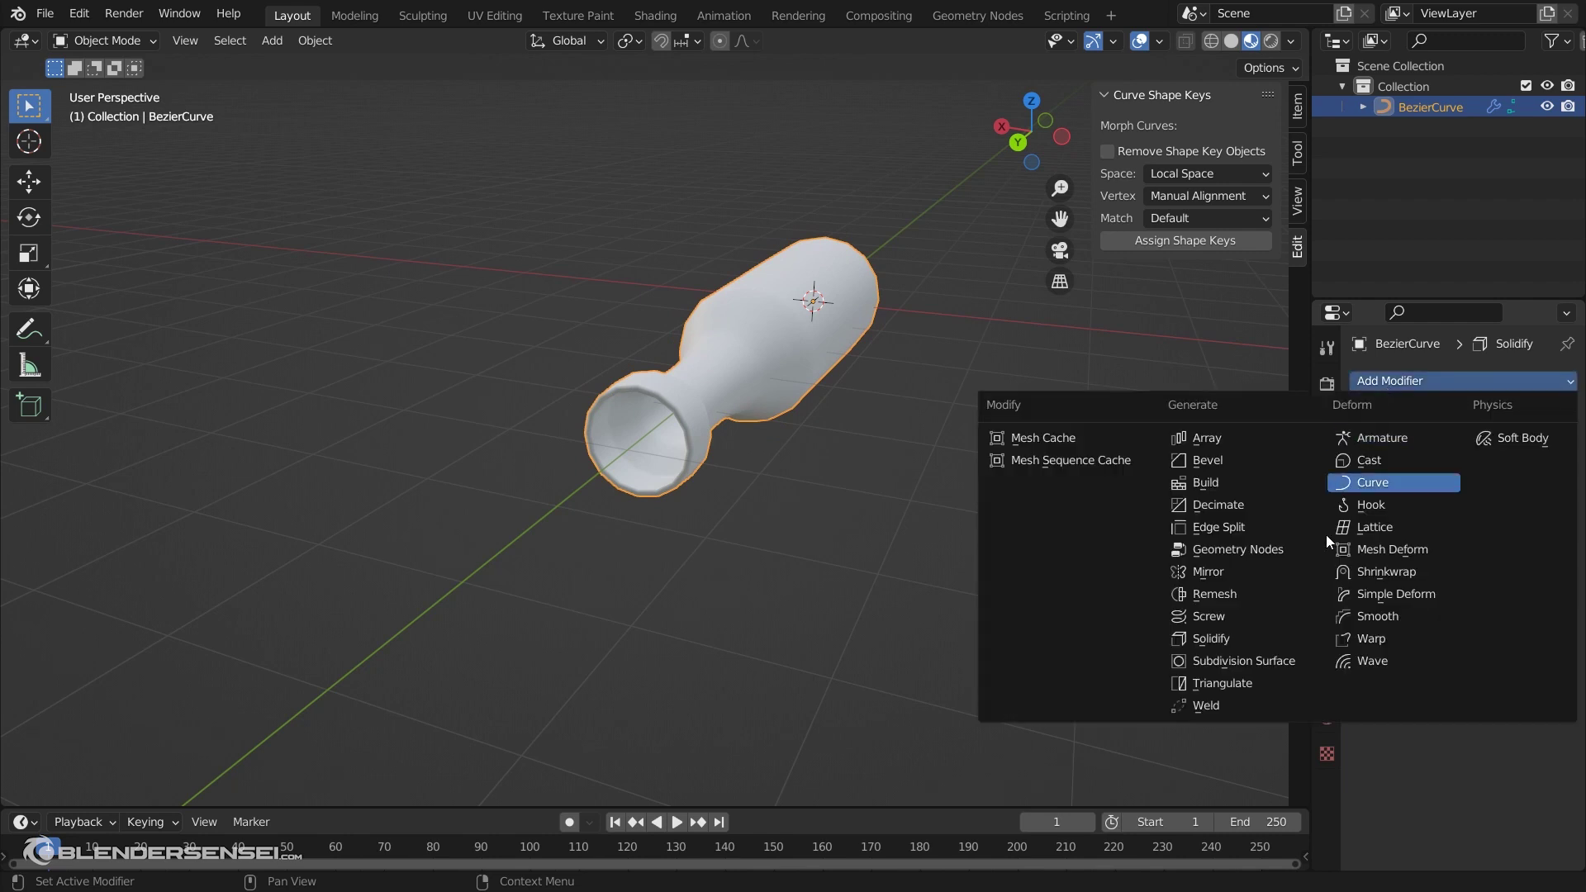
click(1257, 660)
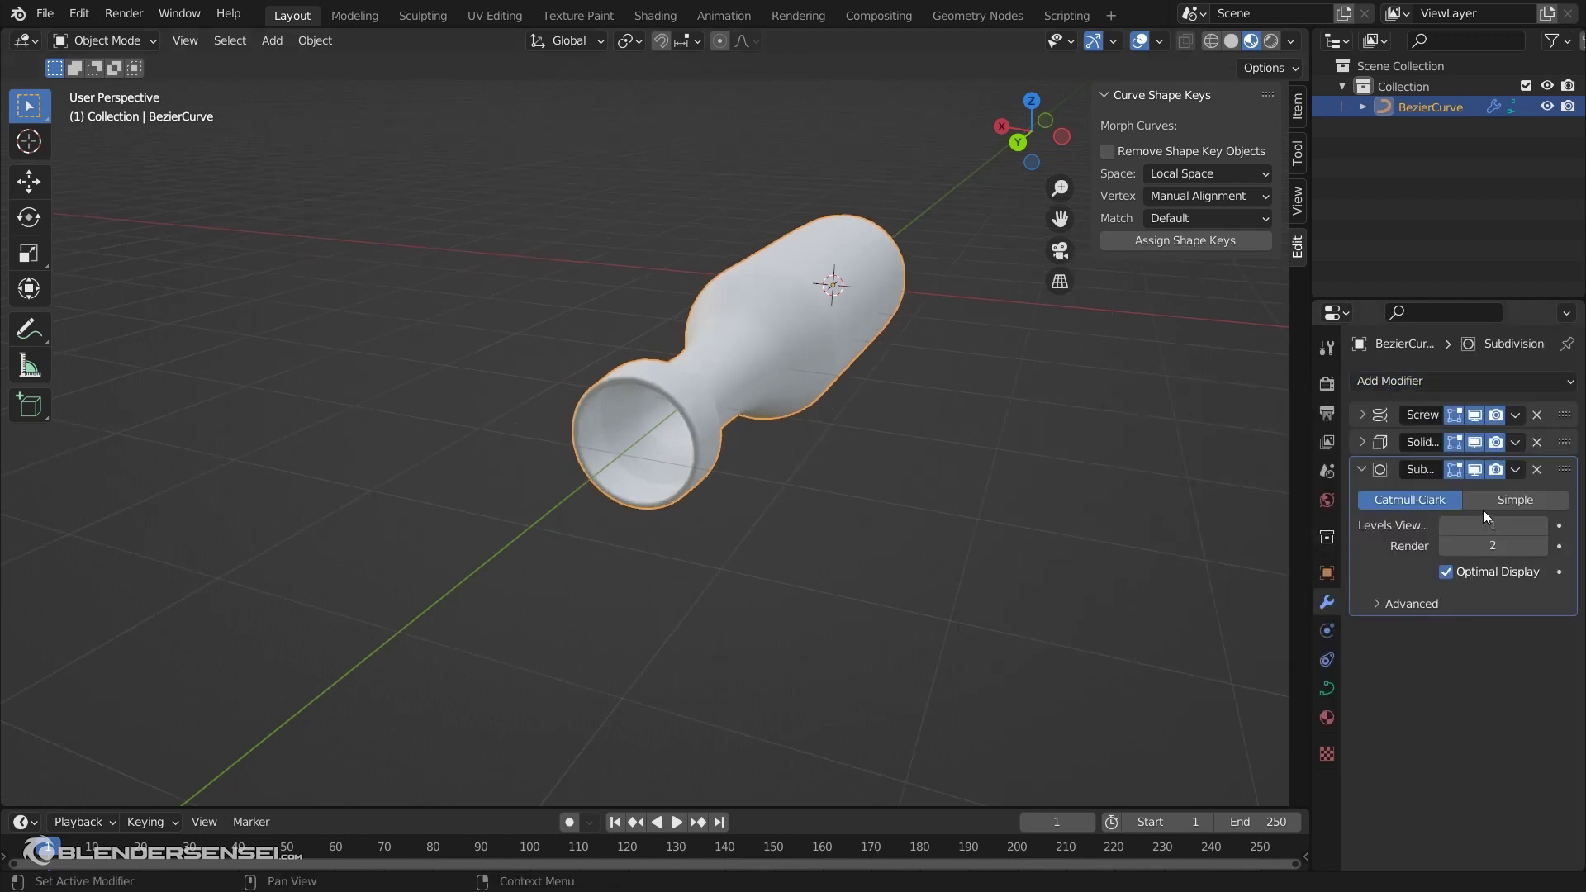
click(1361, 469)
Set the bottle's Solidify thickness to 0.11 m, check the bottle's shape, and collapse the modifier's settings
click(1362, 442)
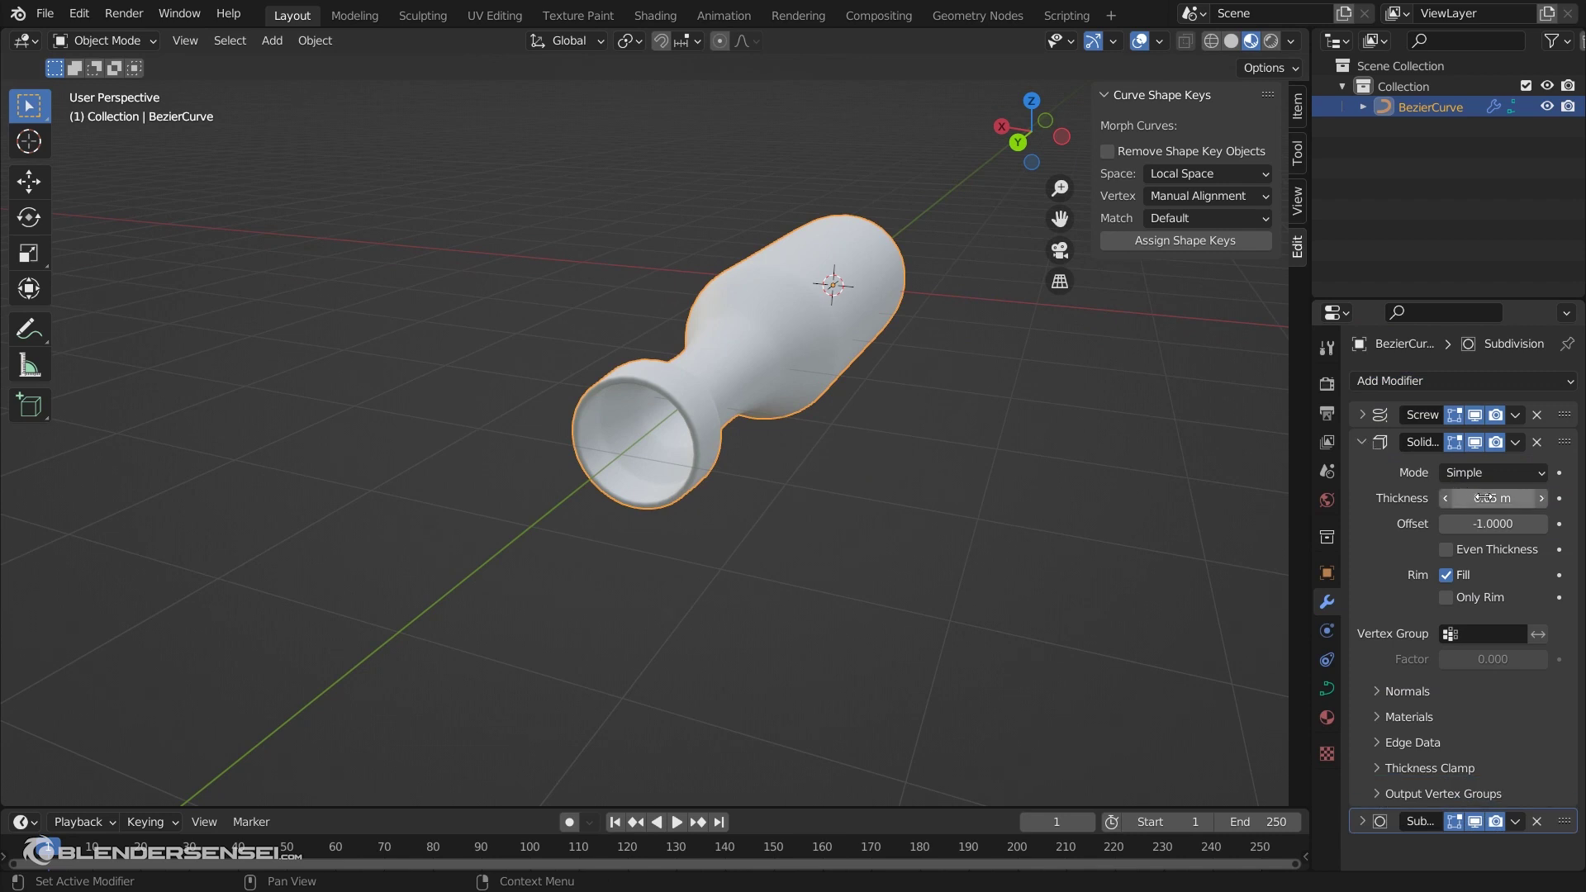
drag(1492, 498, 1516, 498)
scroll(994, 354, up, 1)
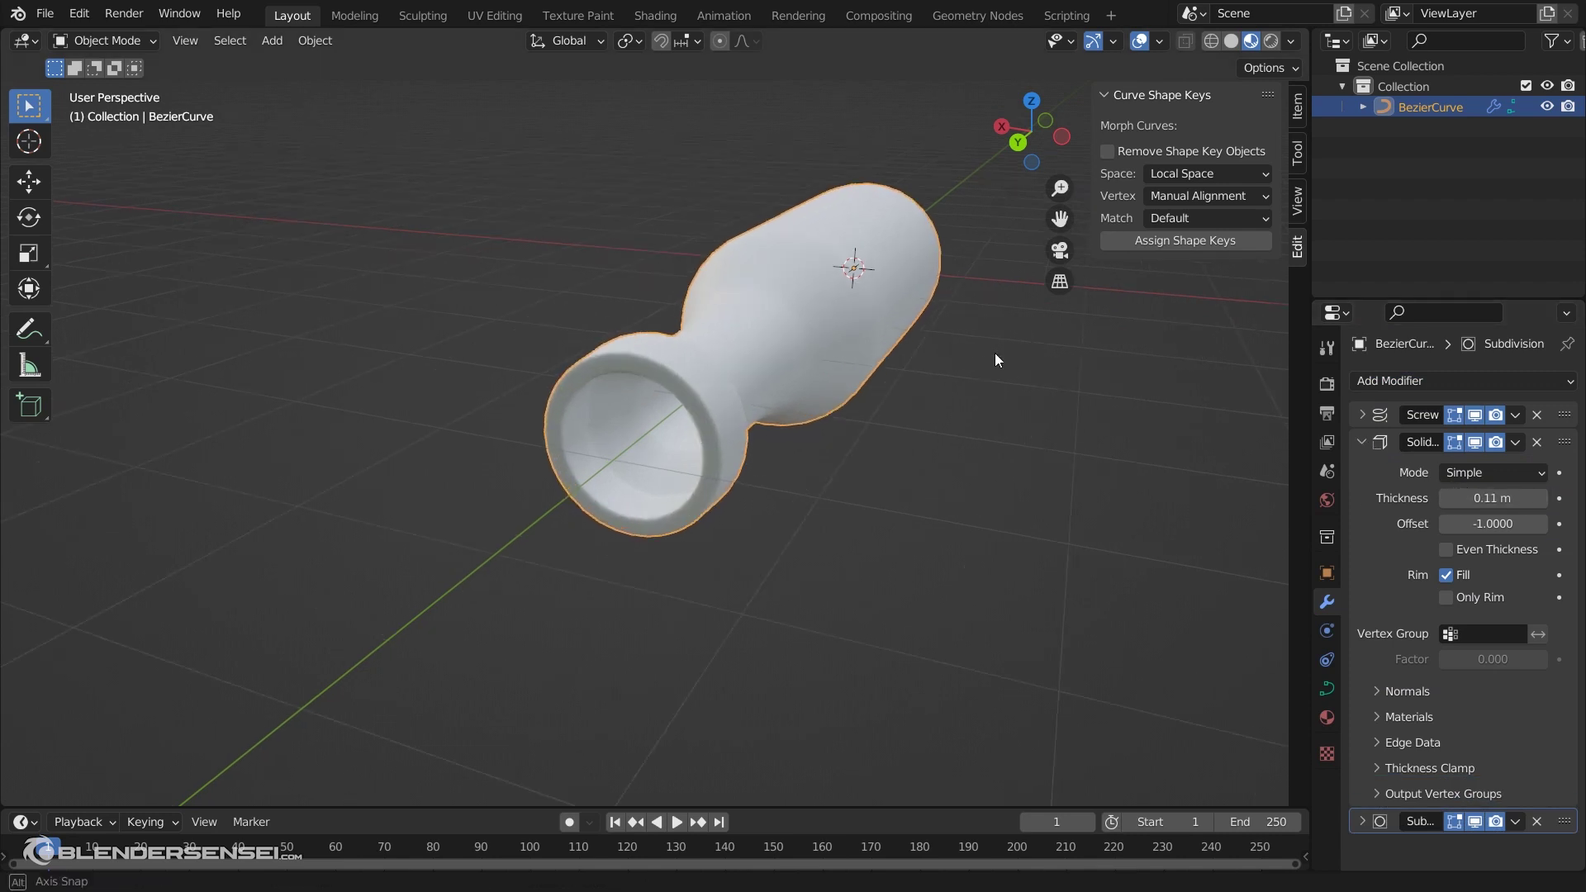
middle_drag(994, 353, 519, 485)
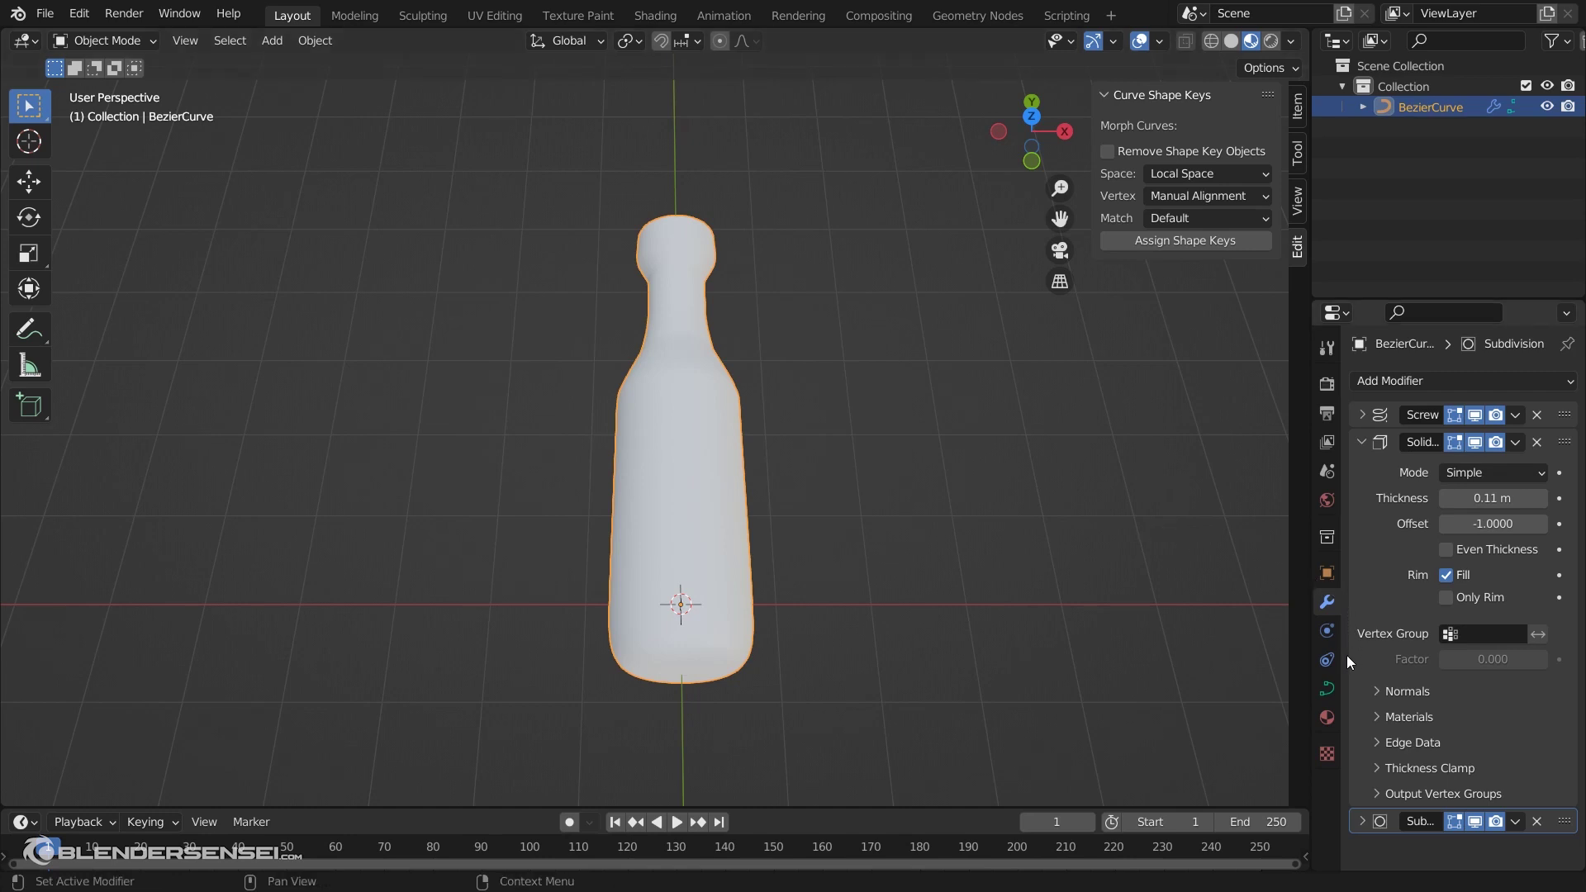
click(1368, 445)
Hide the Screw, Solidify and Subdivision modifiers in the viewport so only the bare profile curve is displayed
click(1365, 414)
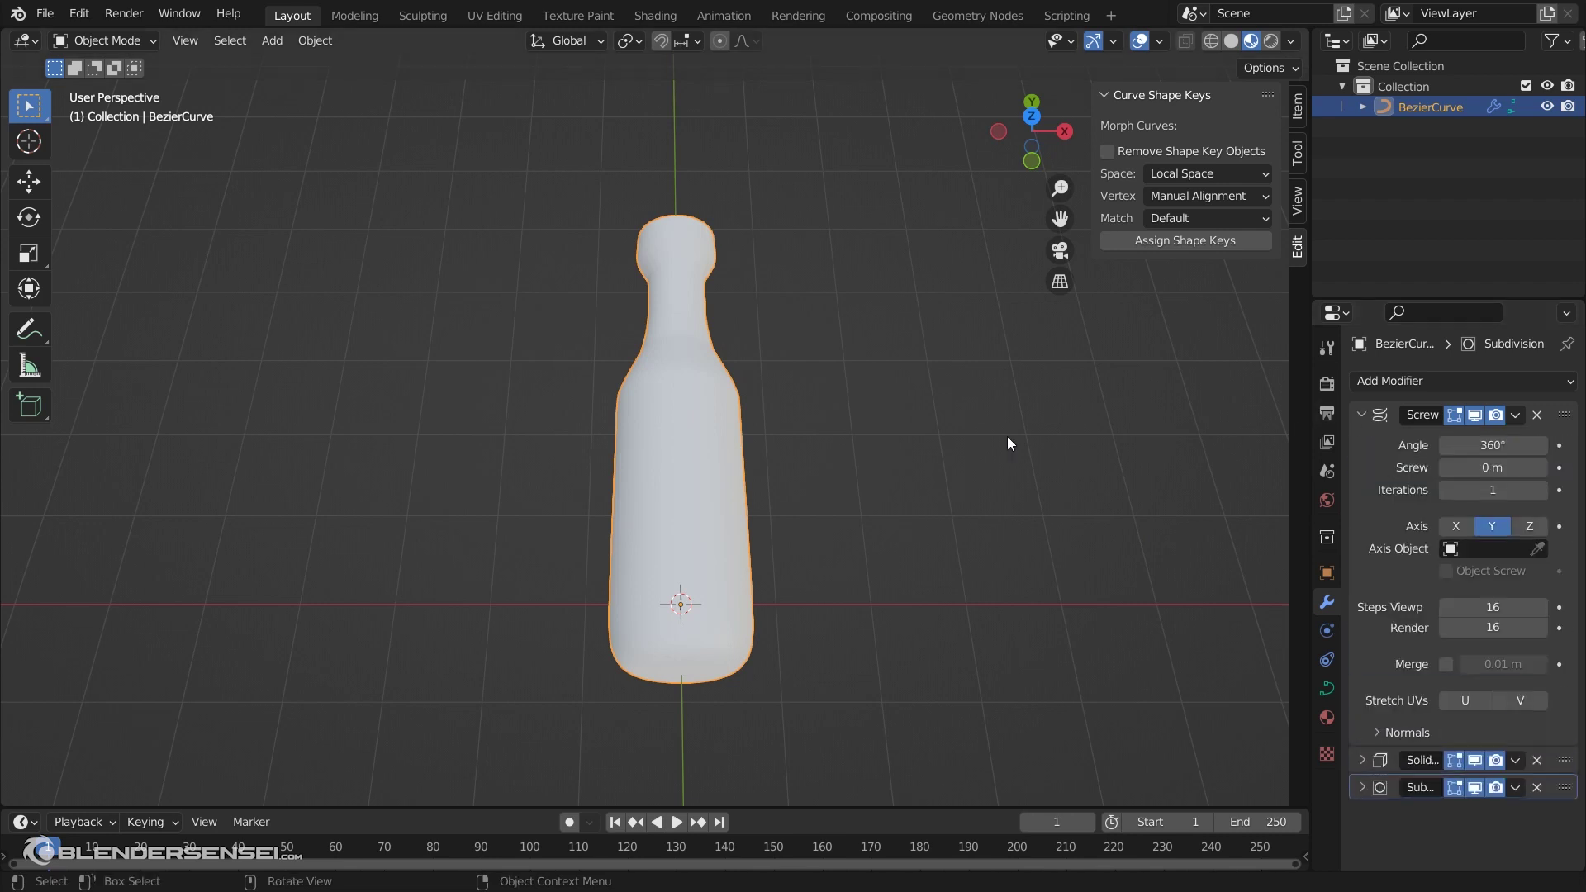
click(1475, 415)
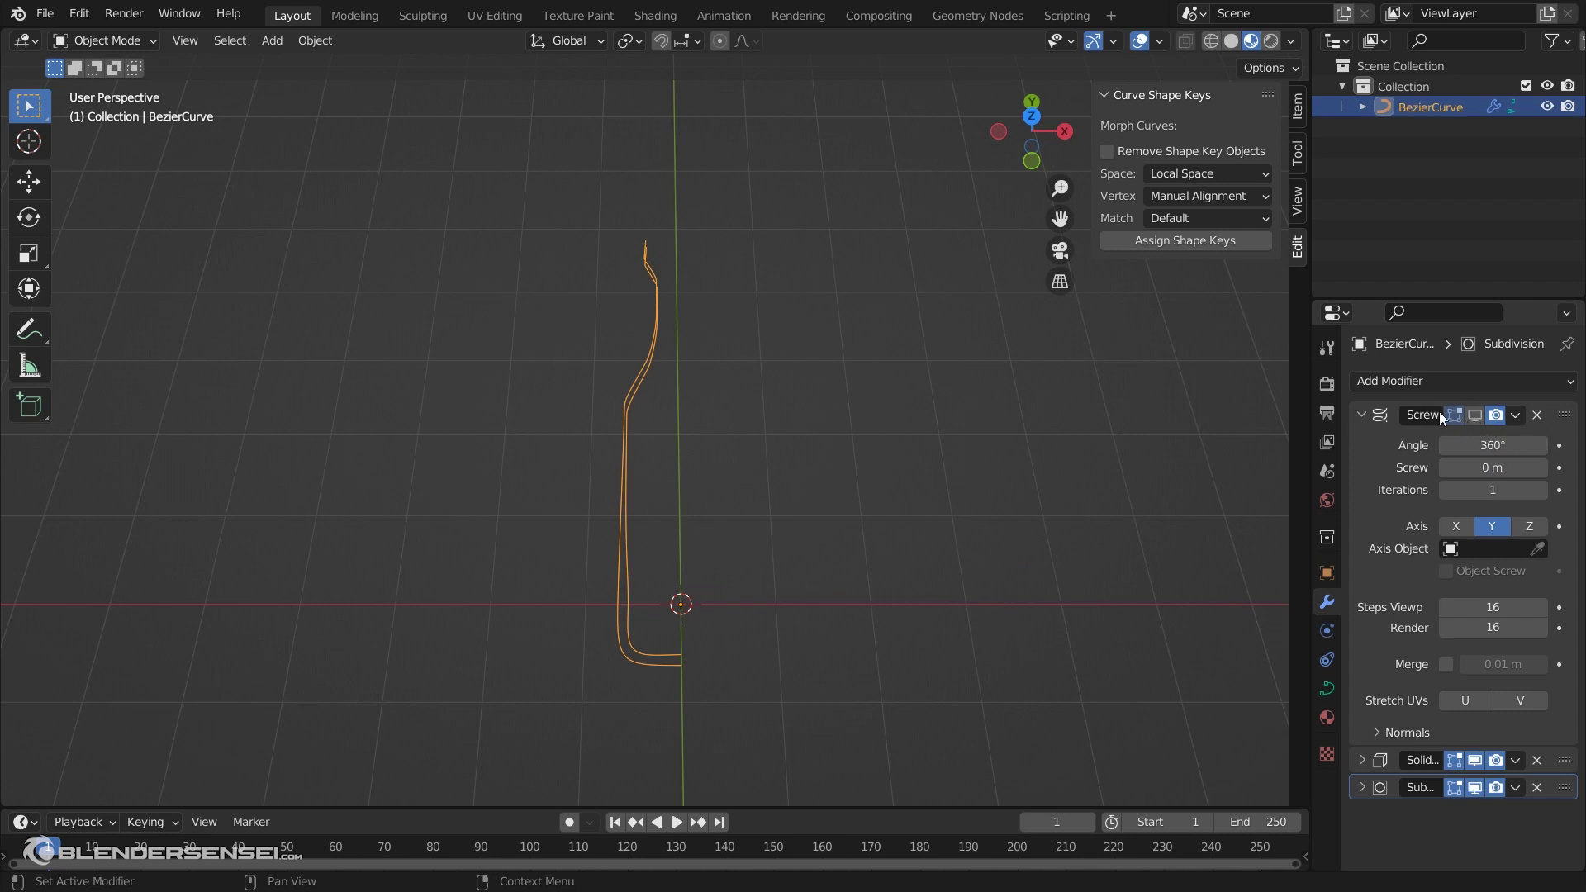
click(1371, 414)
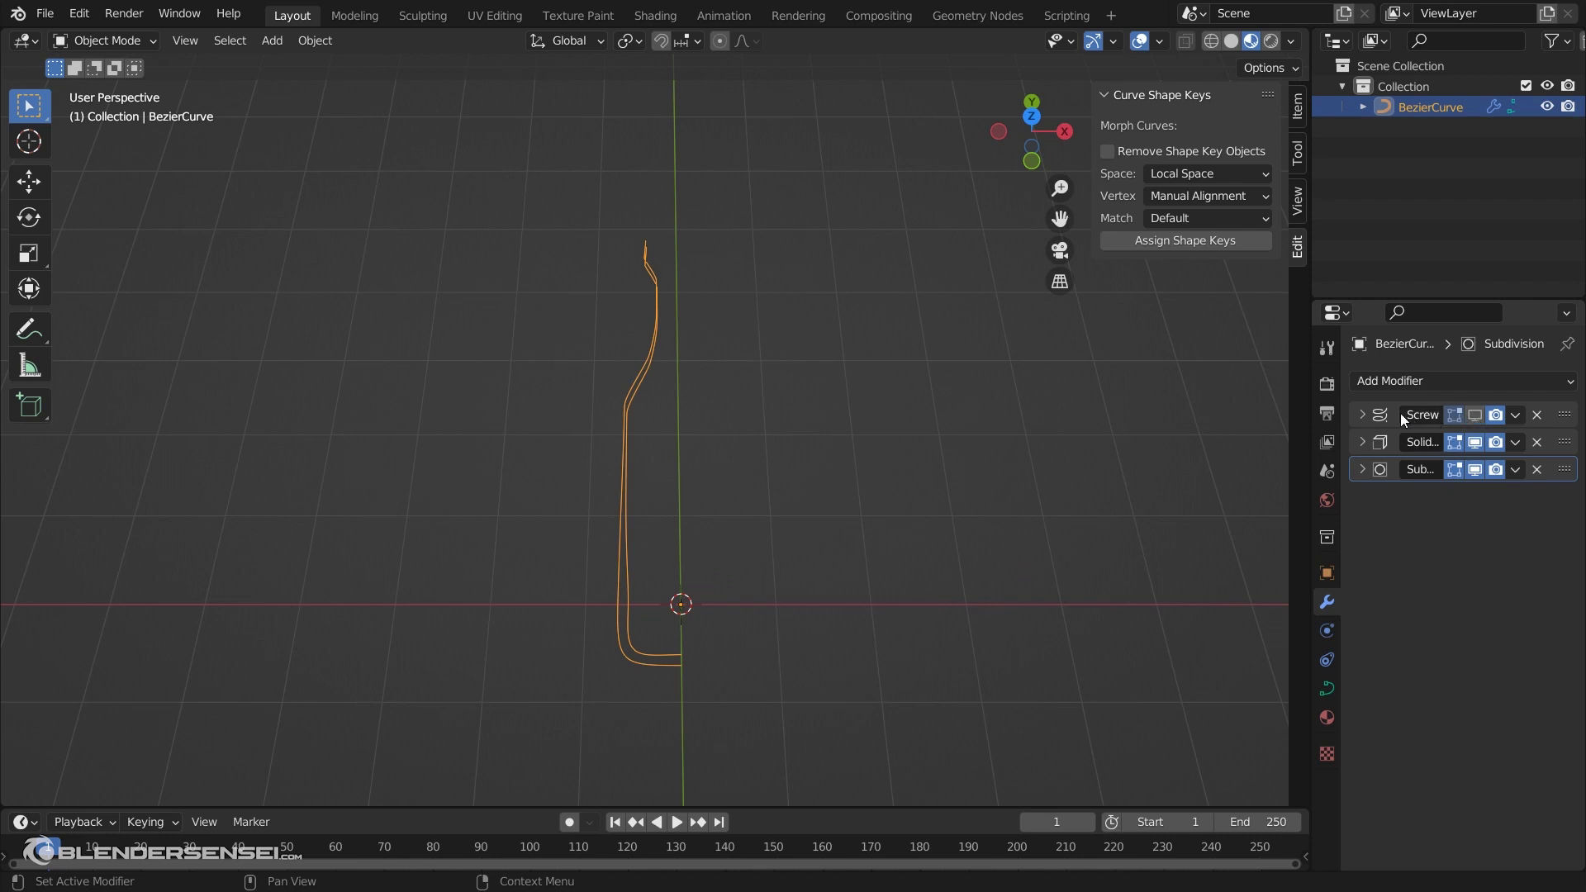
click(1363, 414)
middle_drag(727, 622, 781, 525)
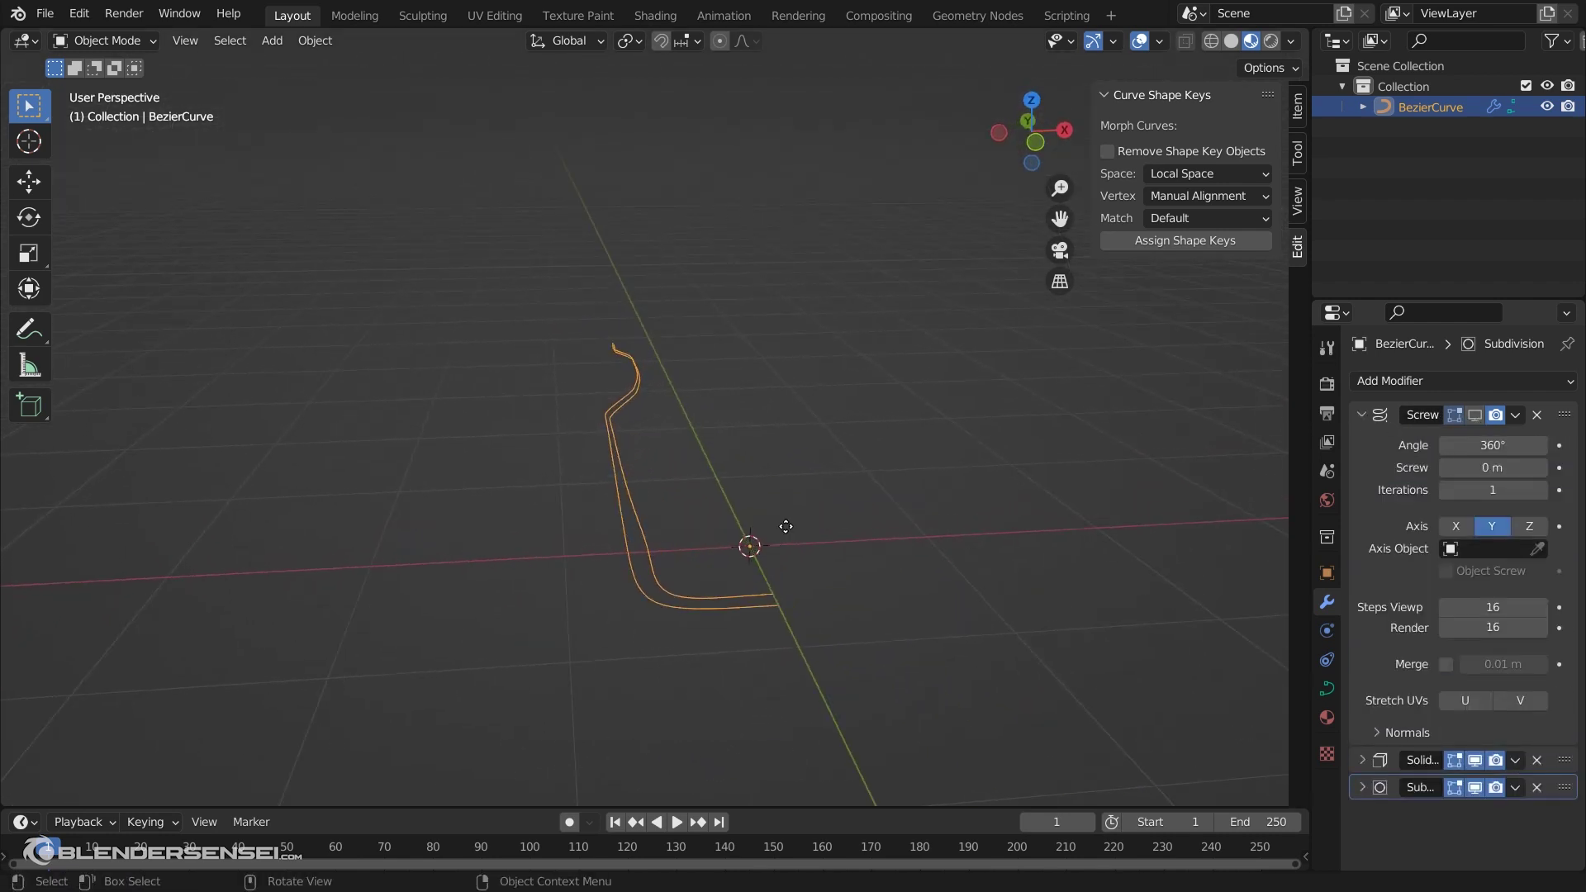
click(1474, 760)
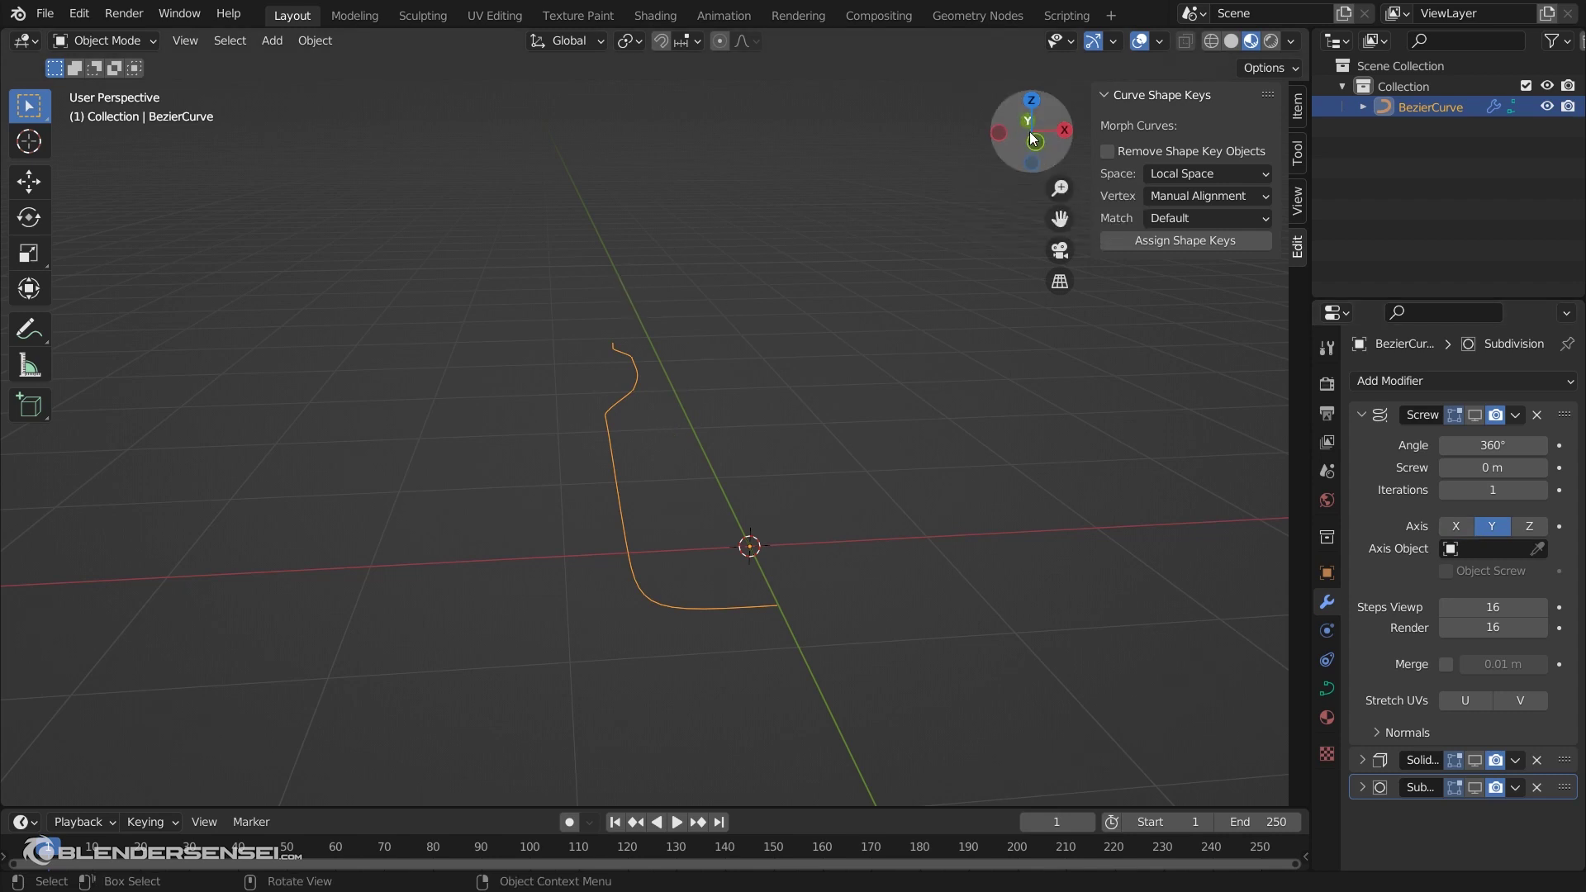
Show the profile curve's transform values and try rotating the curve around its Y axis
middle_drag(755, 597, 740, 494)
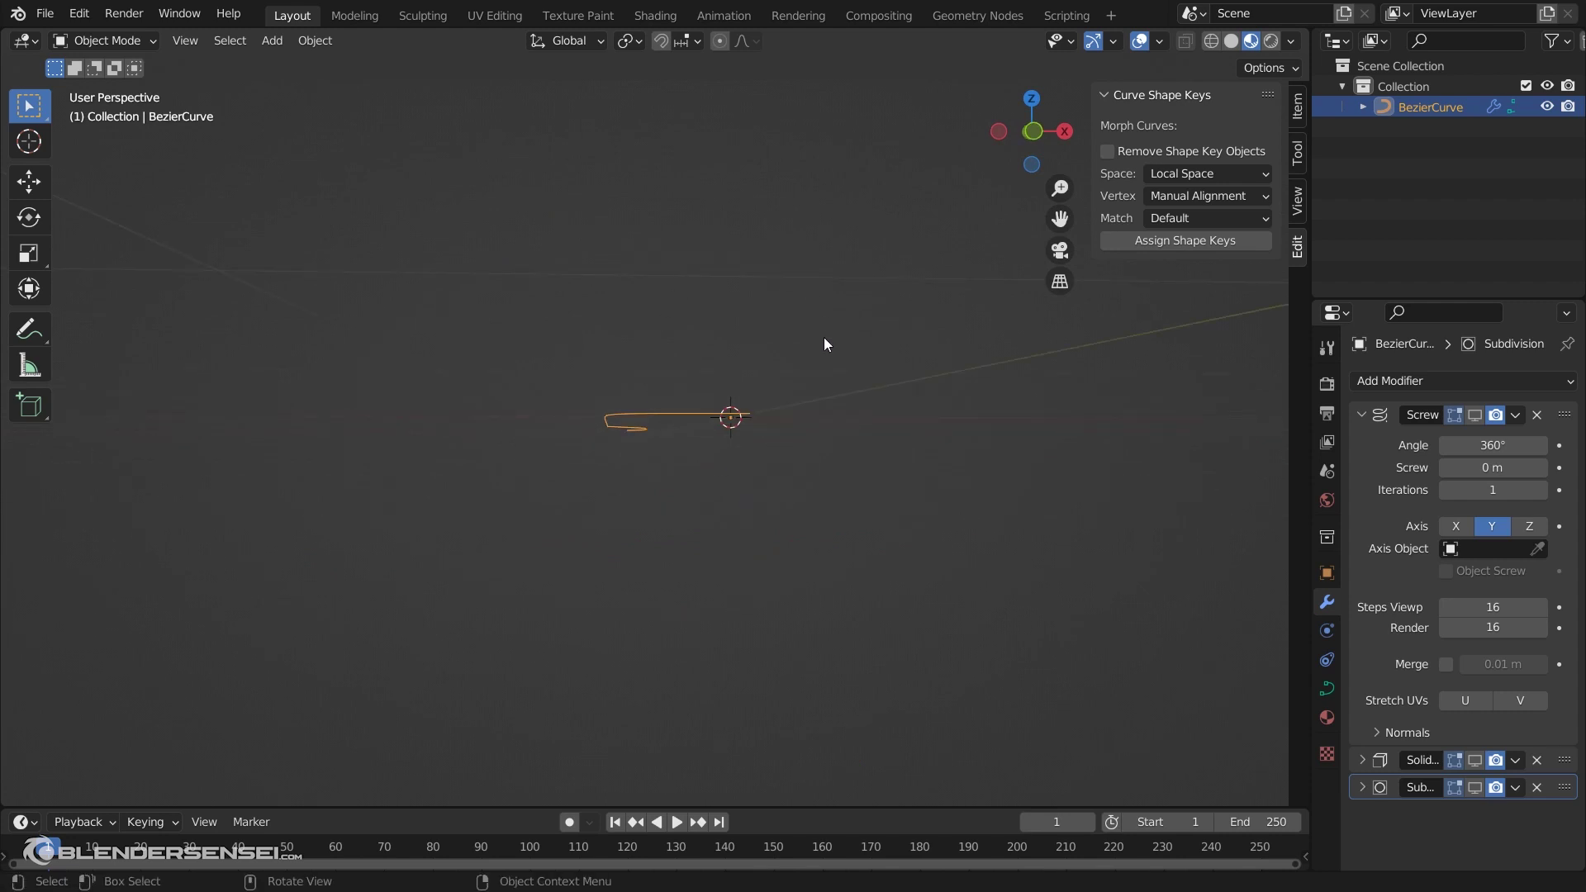
middle_drag(824, 337, 807, 357)
click(1298, 157)
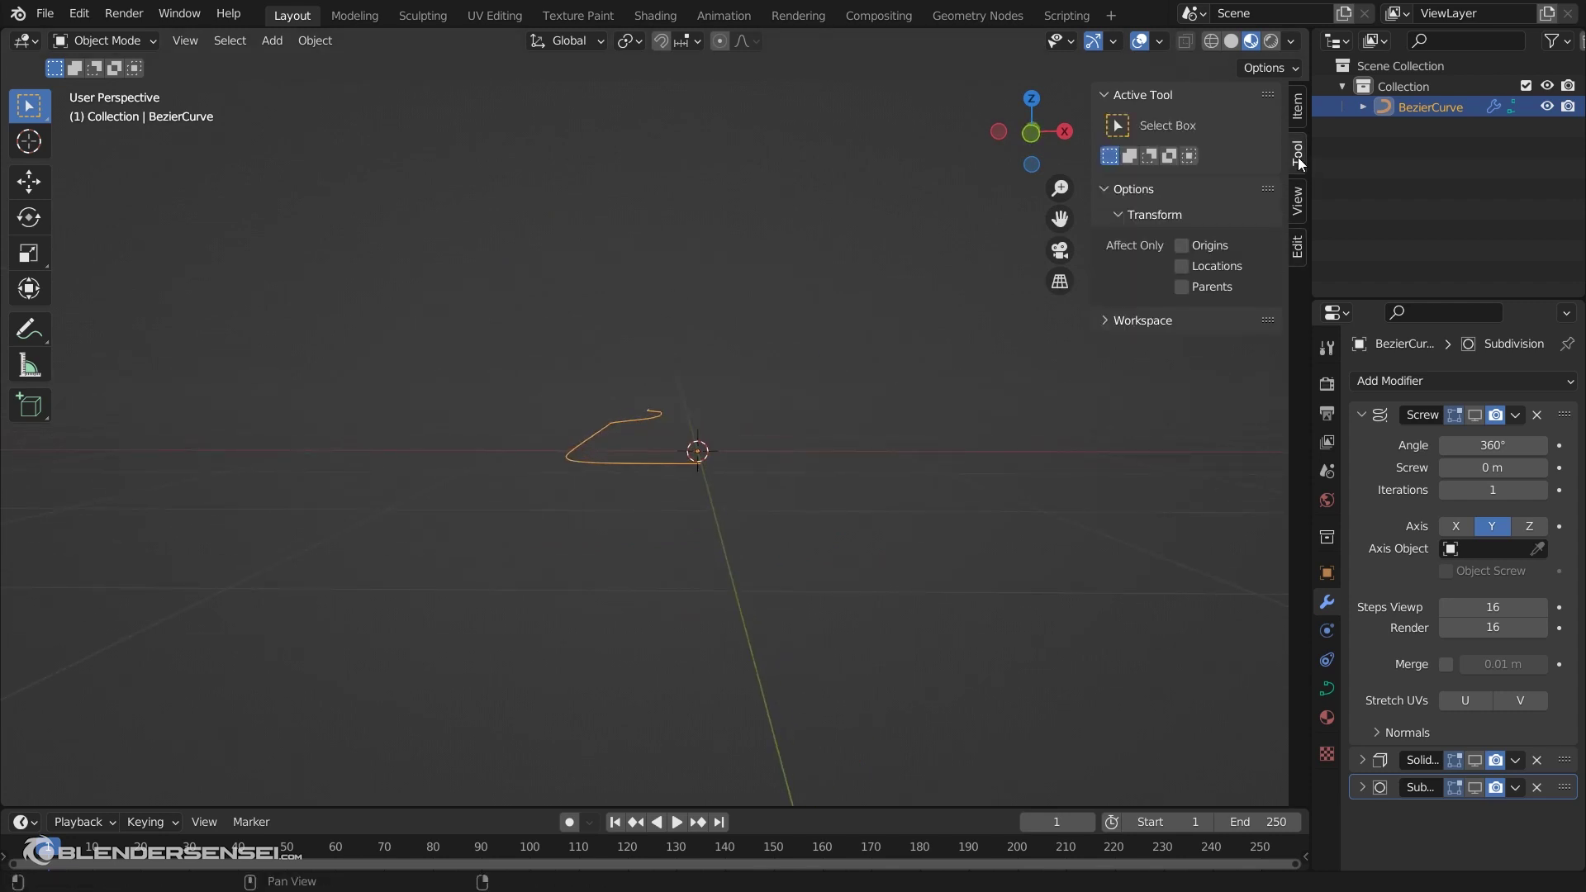
click(1300, 112)
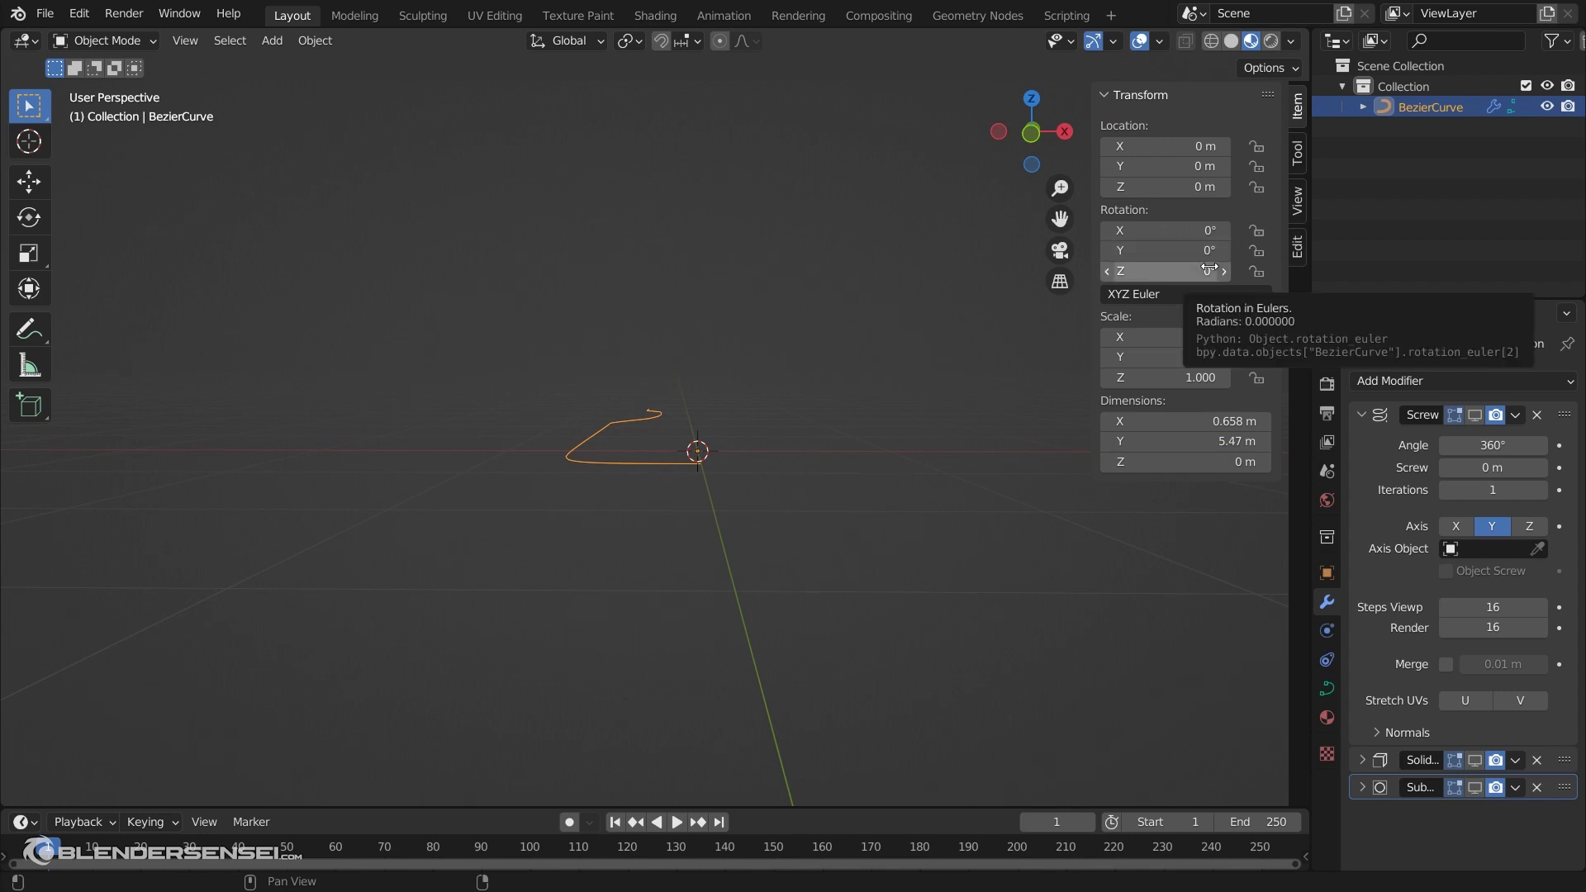
drag(1211, 250, 1021, 250)
right_click(1160, 254)
middle_drag(351, 191, 579, 347)
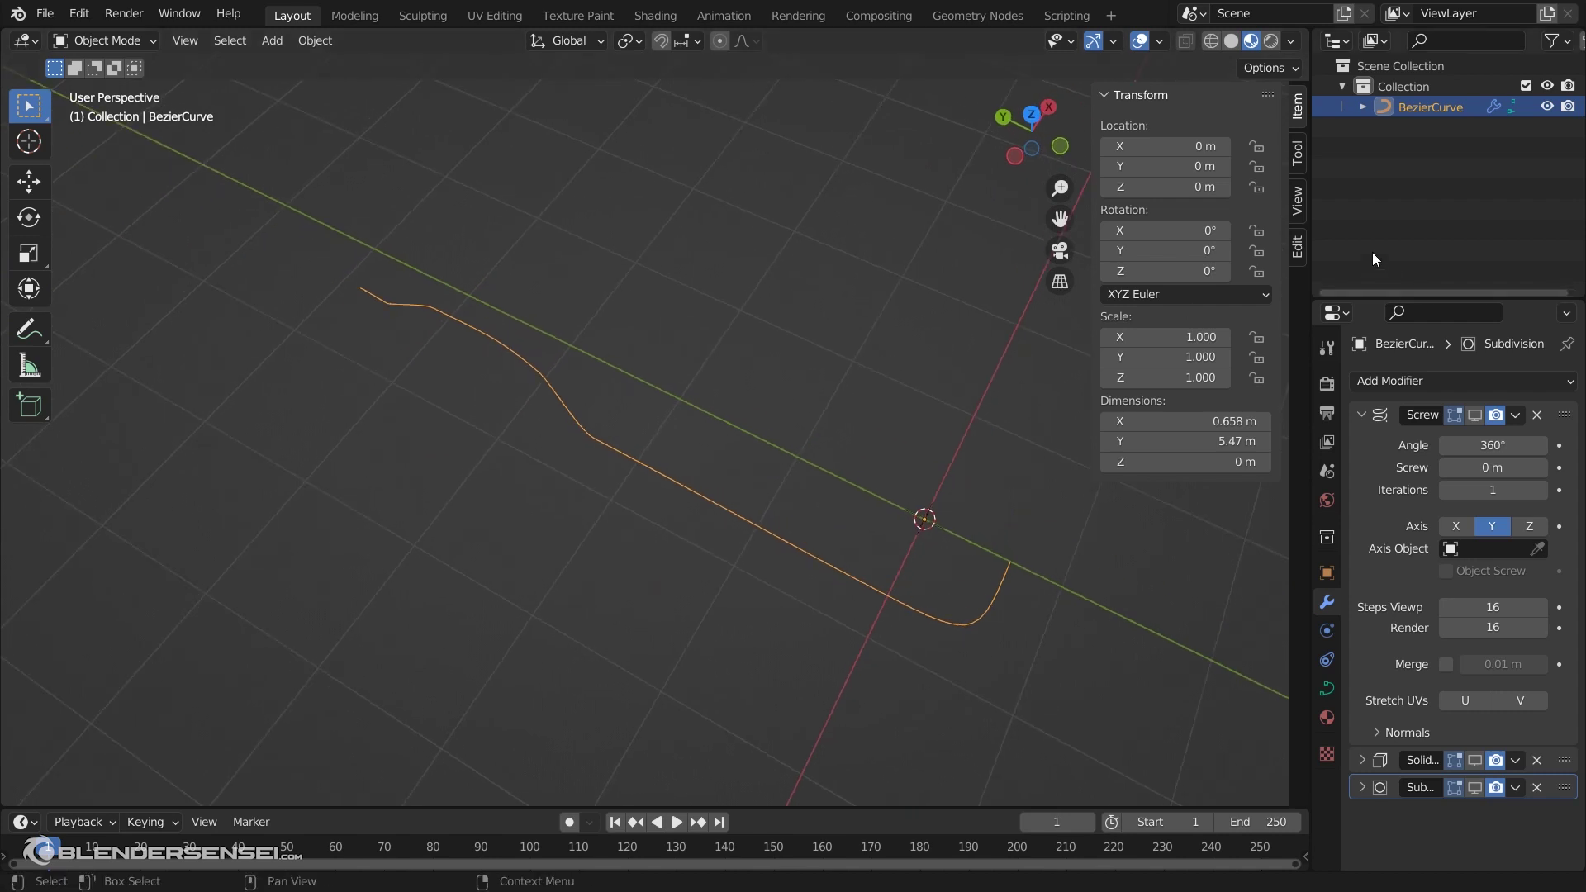
drag(1164, 251, 921, 251)
right_click(1164, 250)
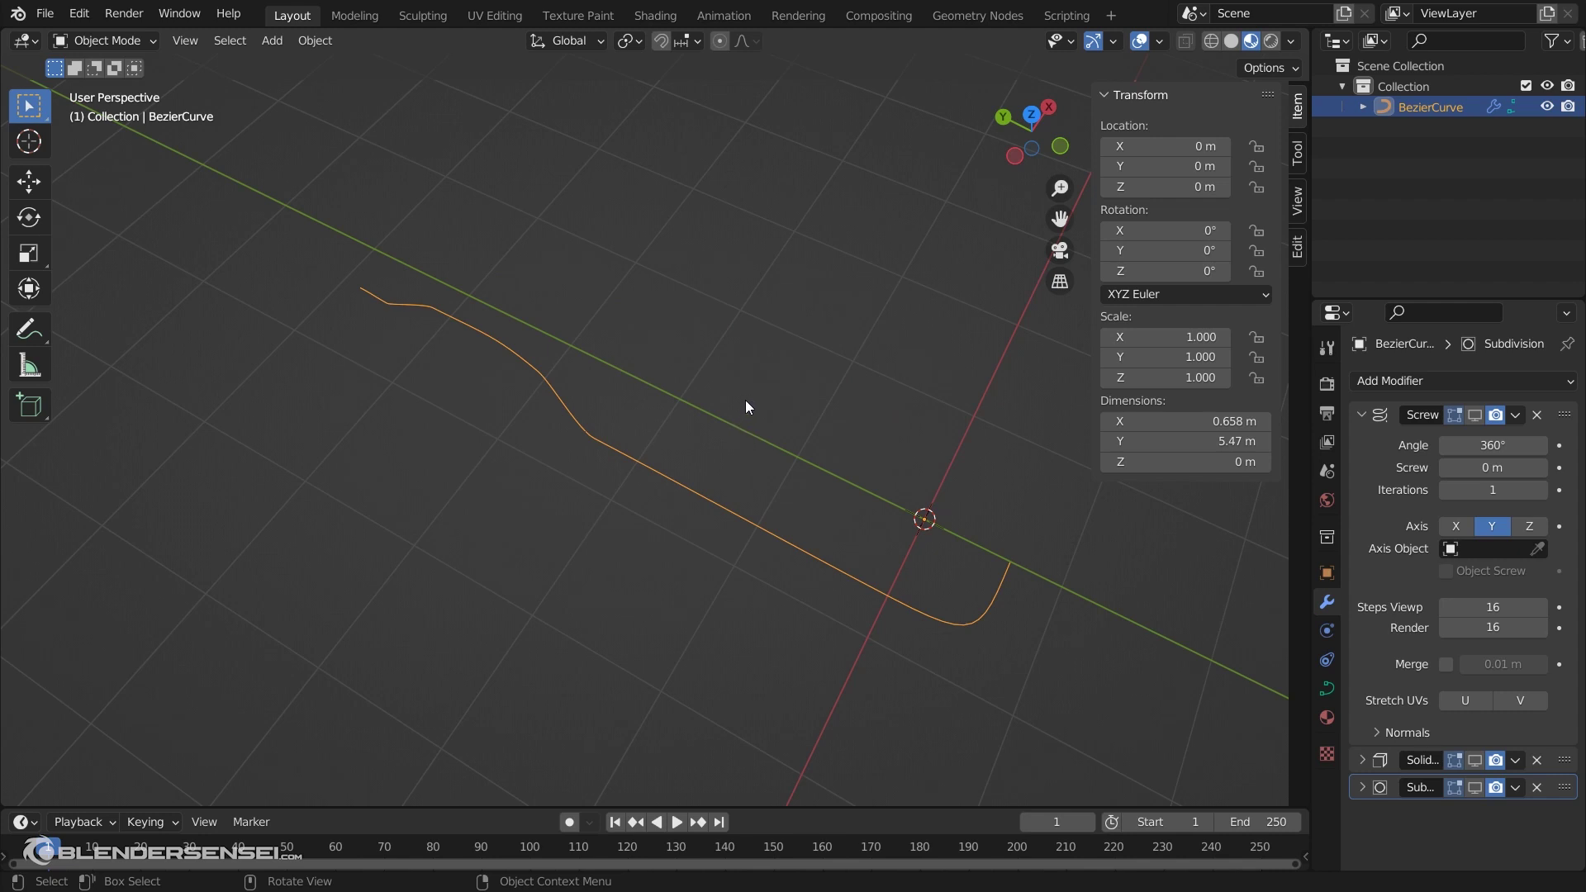
Turn the viewport display of the Screw, Solidify and Subdivision modifiers back on and collapse the Screw settings
click(1474, 415)
click(1475, 759)
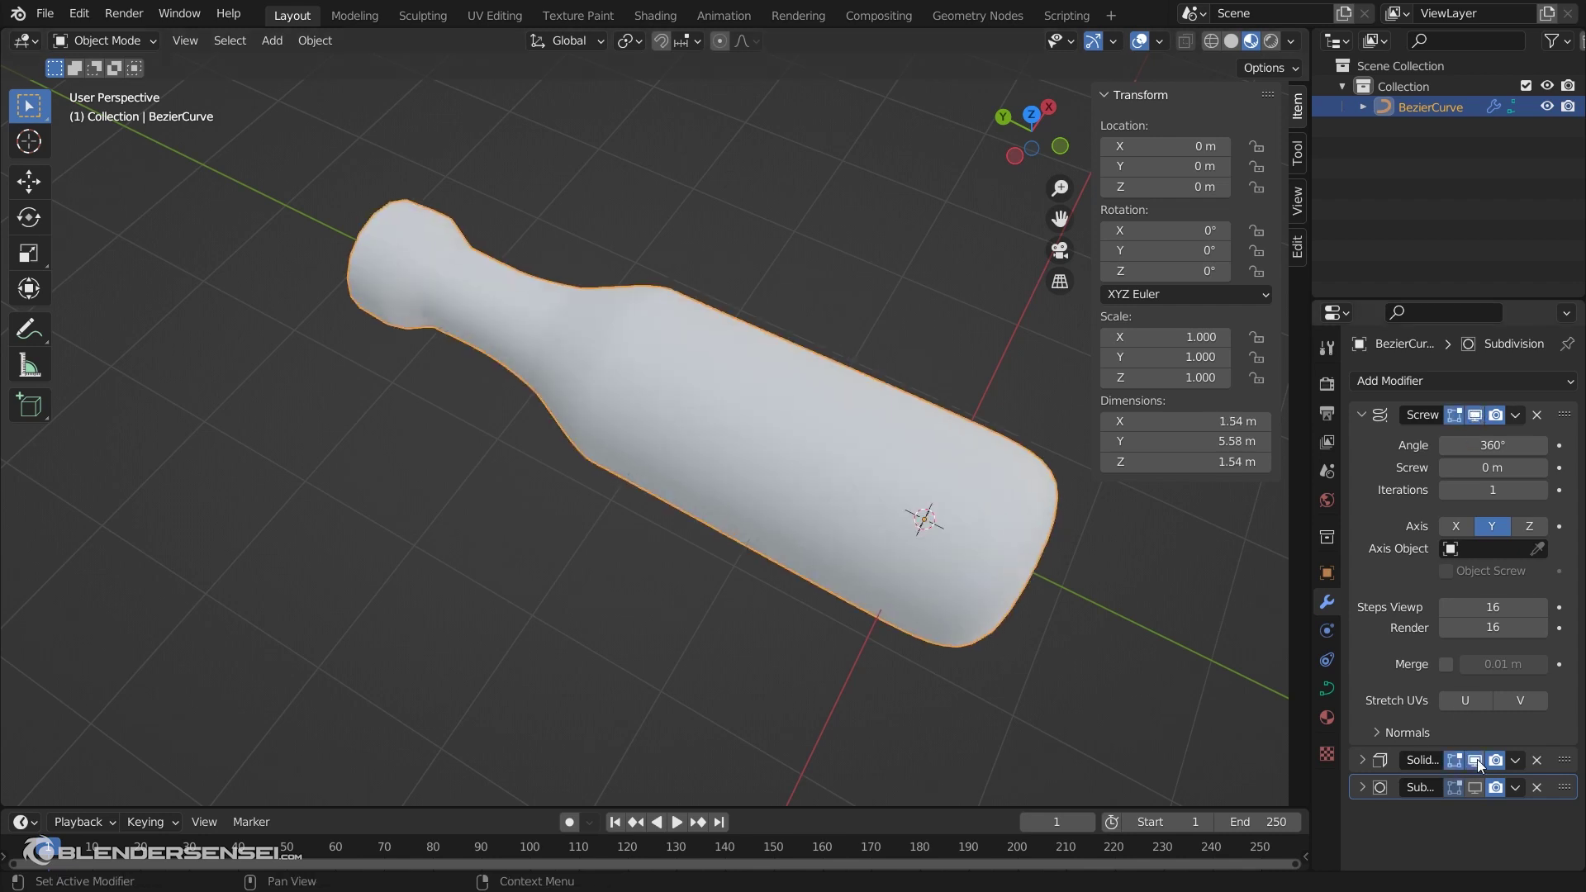
click(1476, 788)
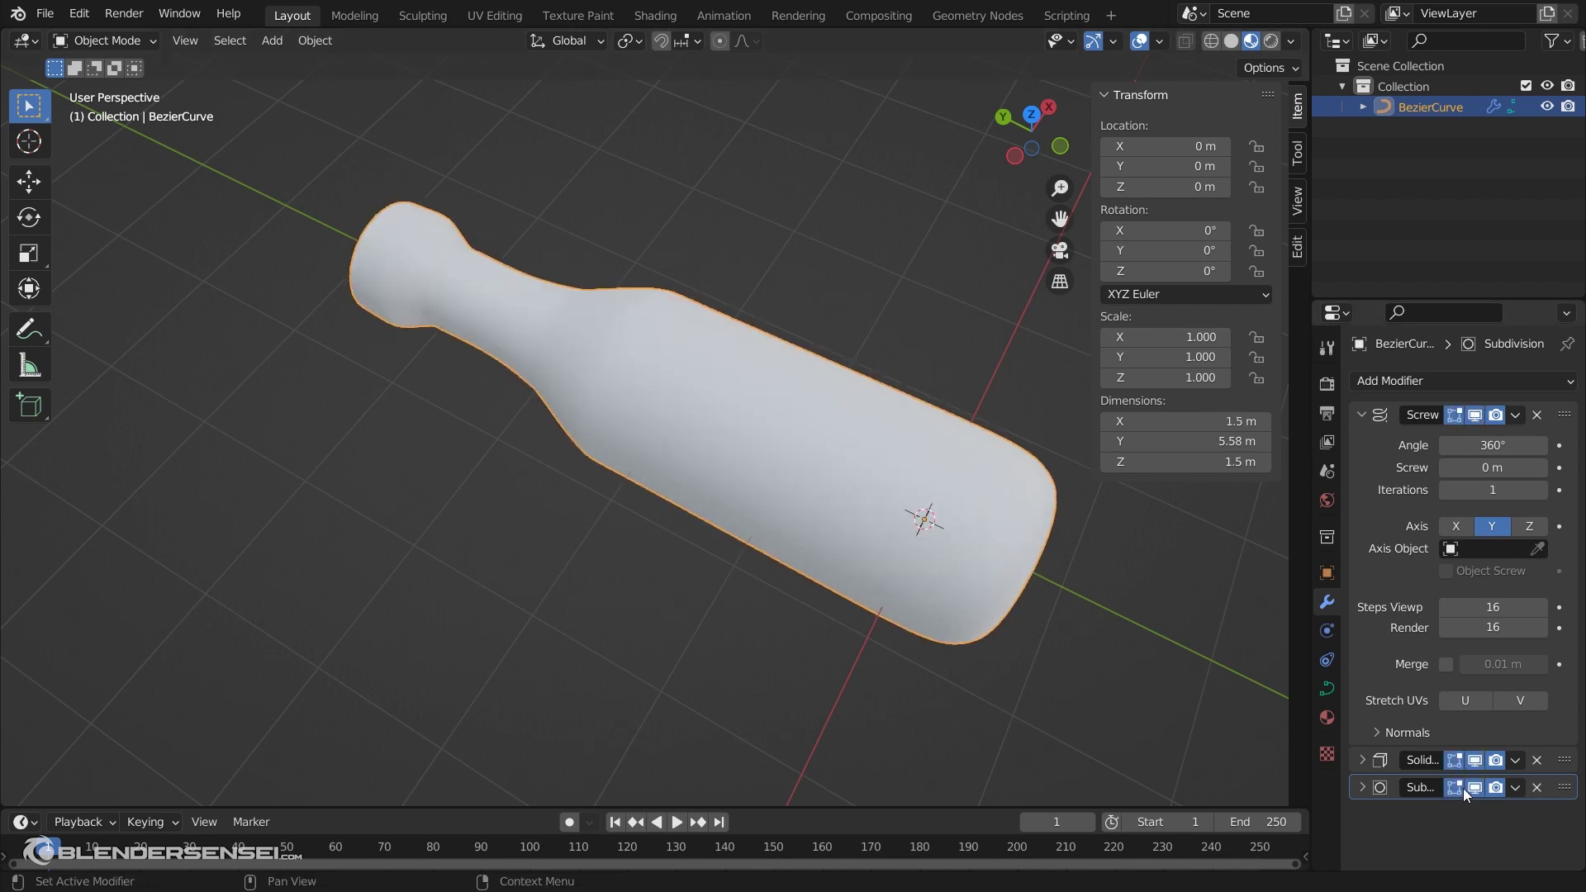
click(1360, 414)
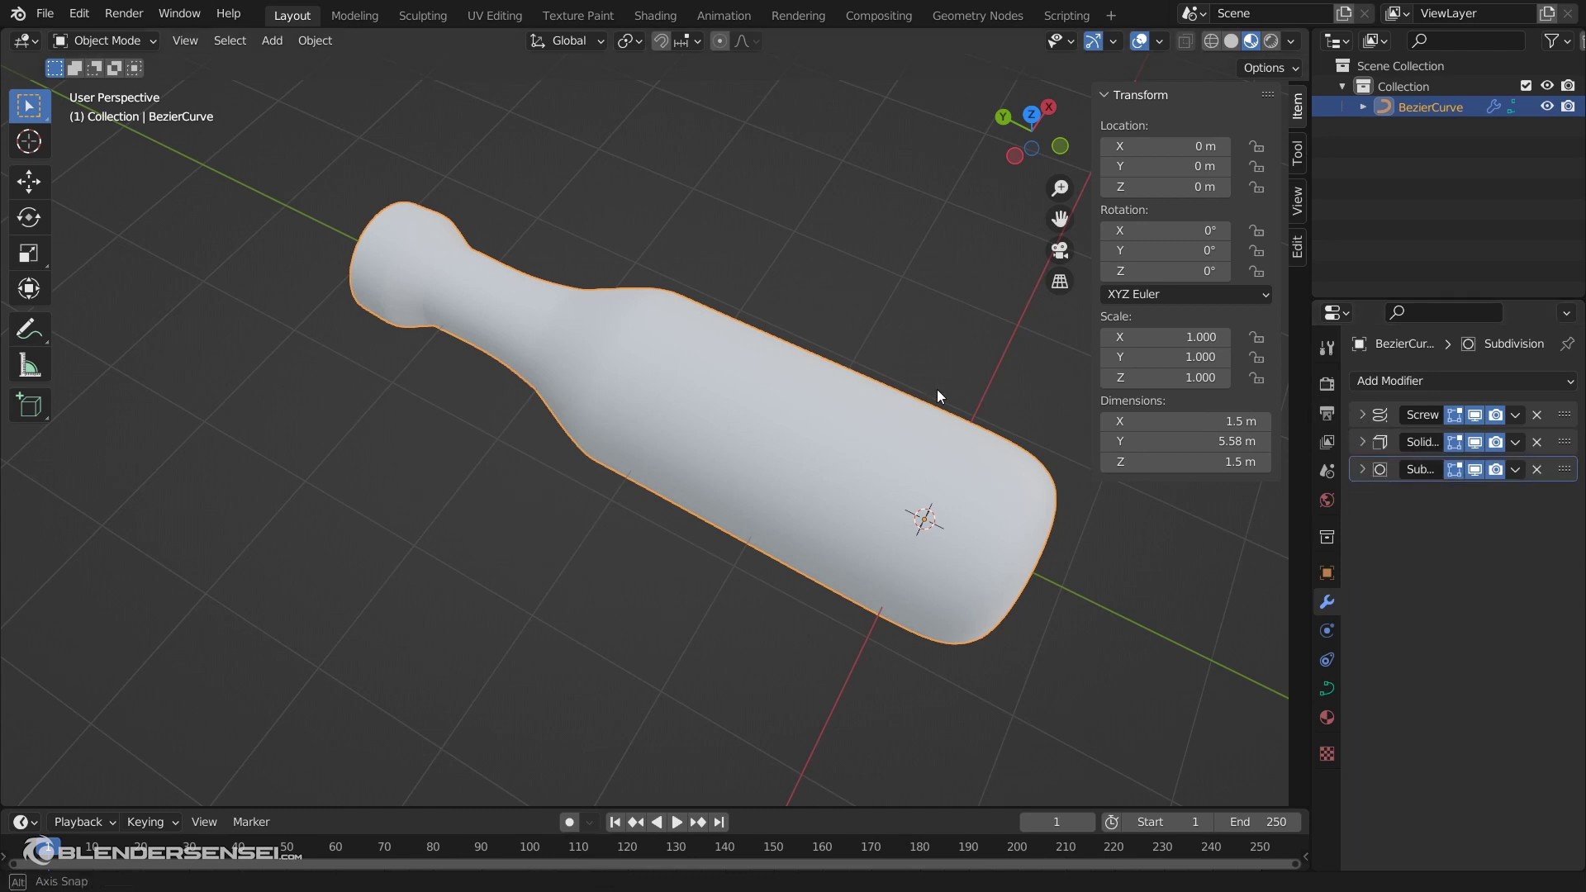
In top view, duplicate the bottle and leave the copy in the original's place
key(KP_7)
scroll(801, 459, down, 2)
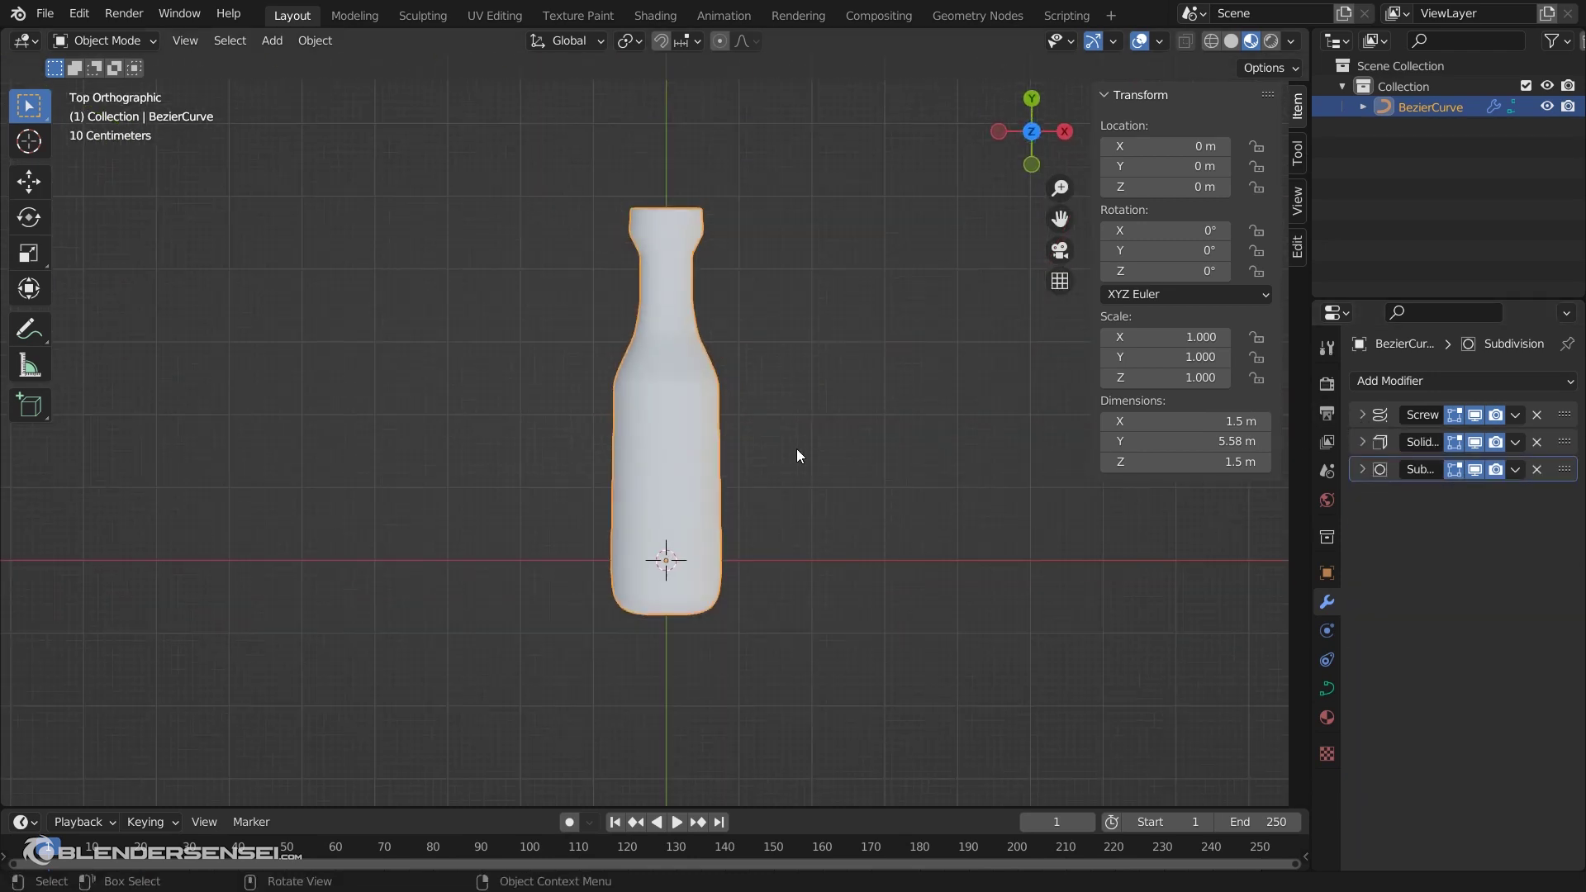
shift+middle_drag(796, 449, 893, 517)
key(shift+d)
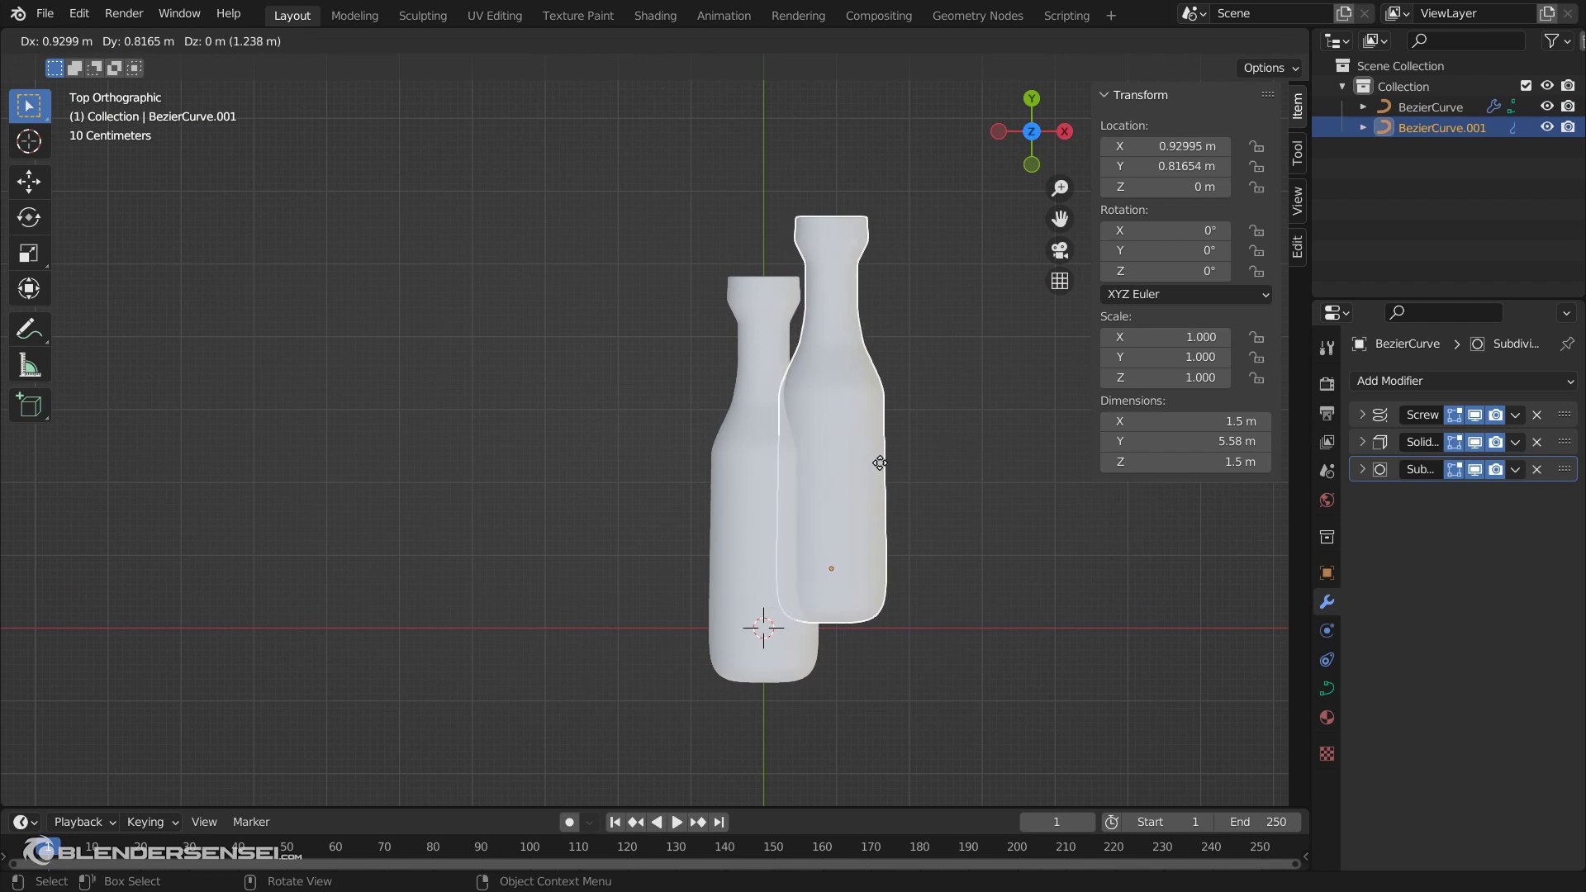
right_click(884, 463)
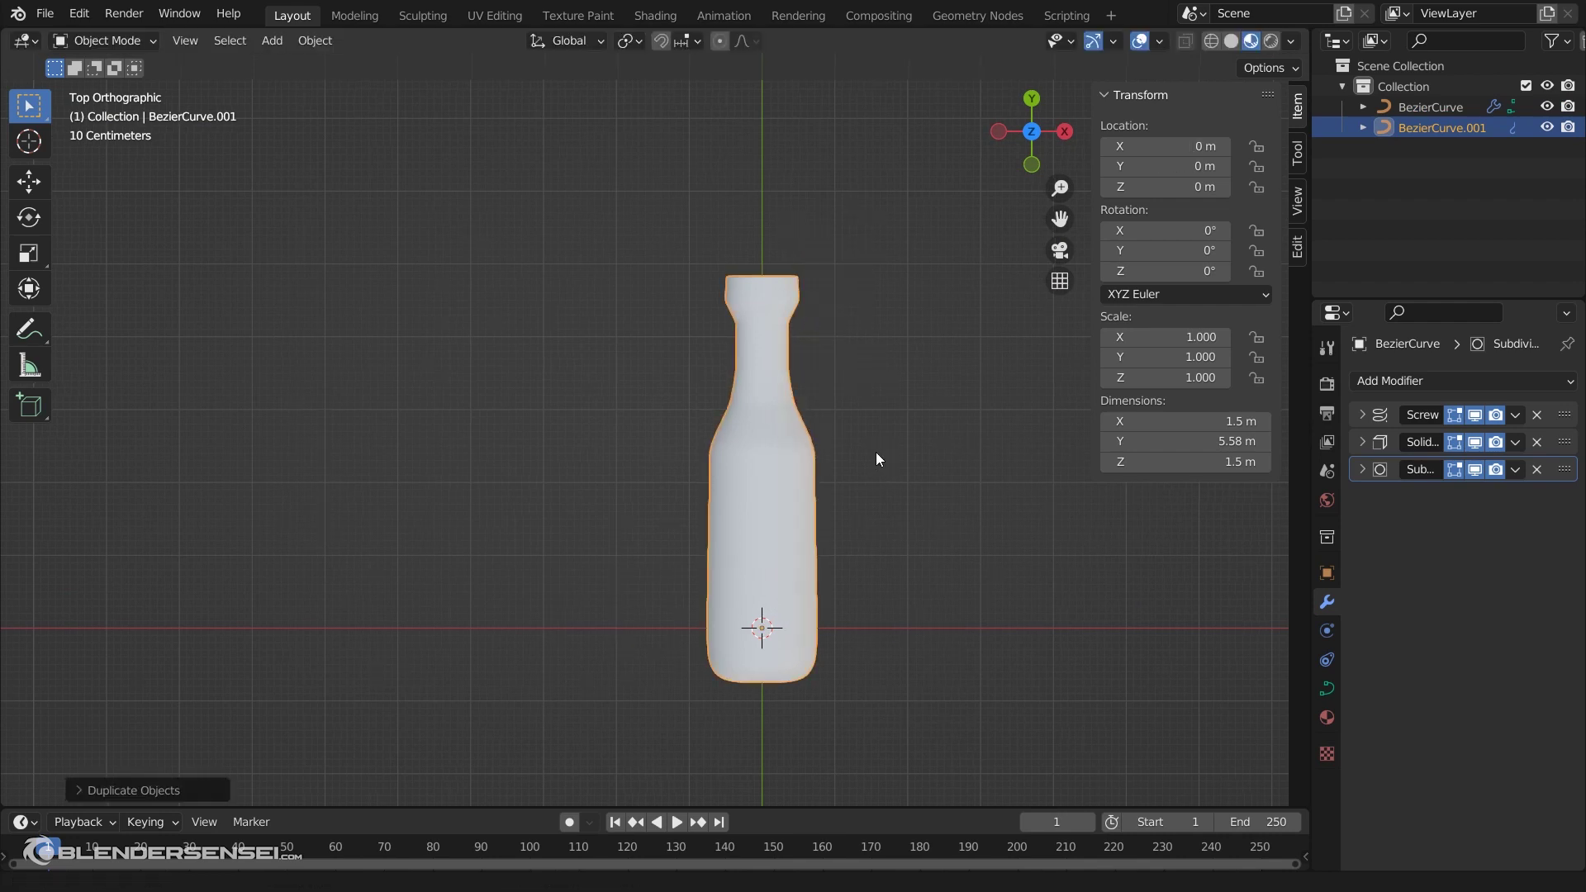
Delete all vertices of the duplicated bottle's curve in Edit Mode
shift+middle_drag(875, 452, 780, 469)
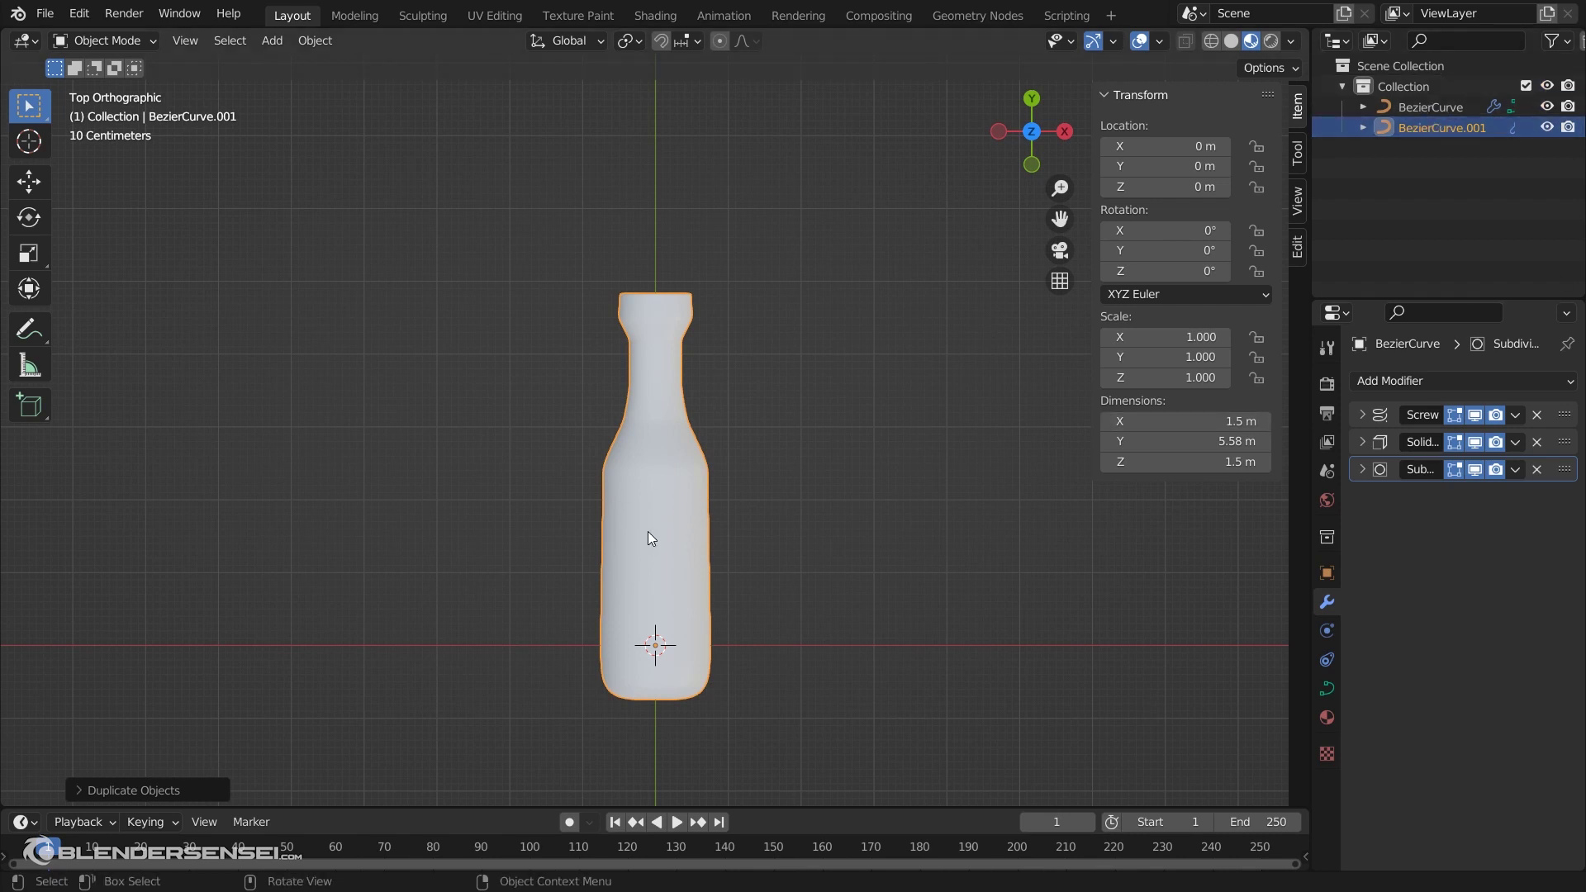
key(Tab)
key(a)
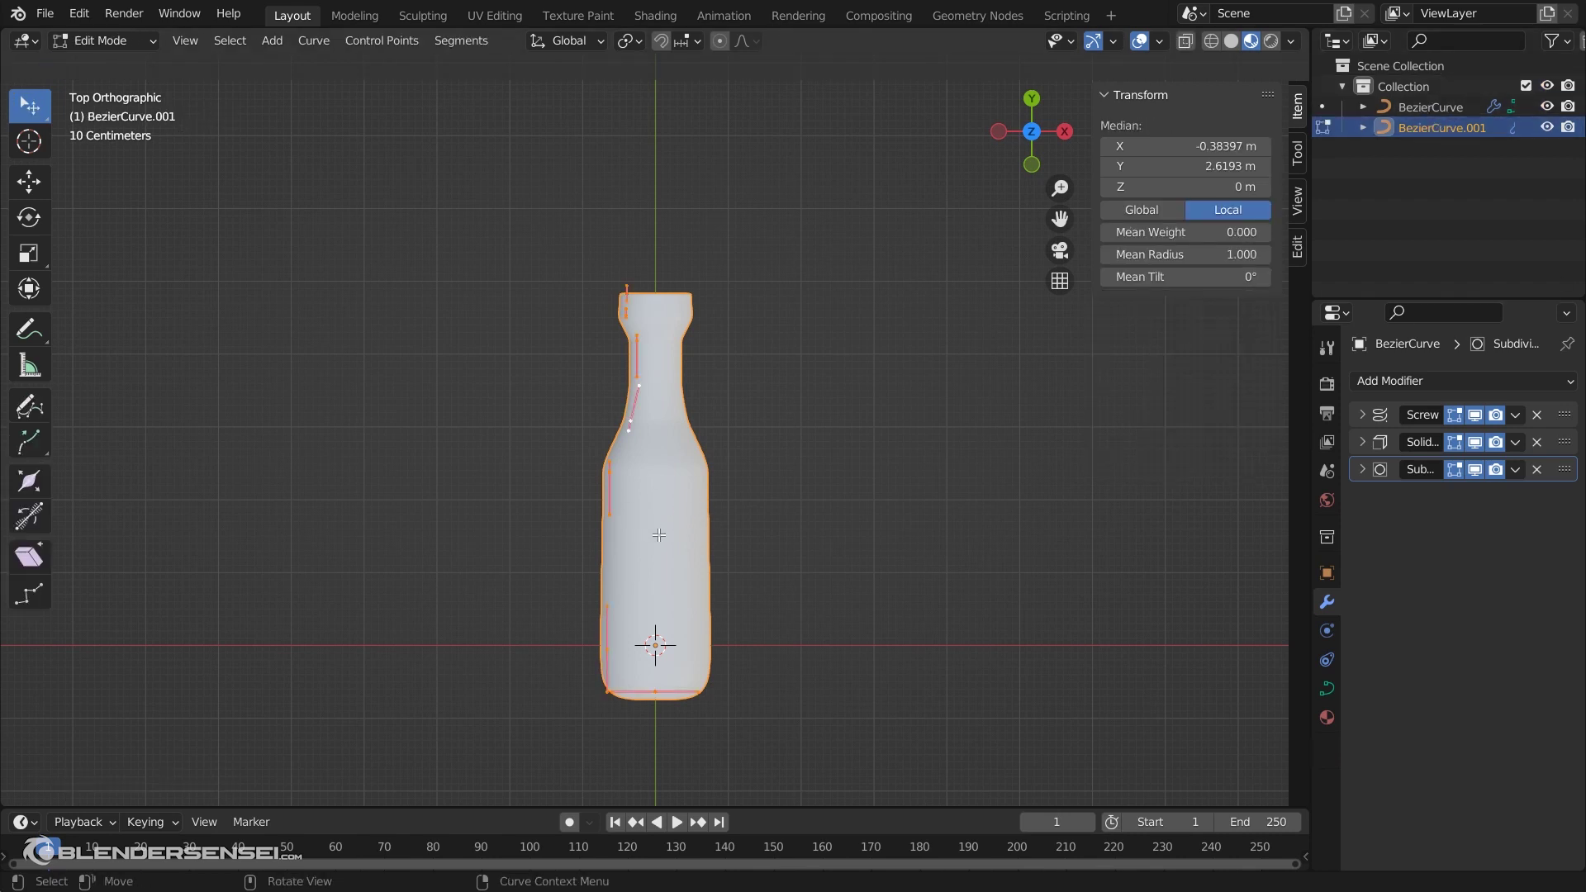
key(x)
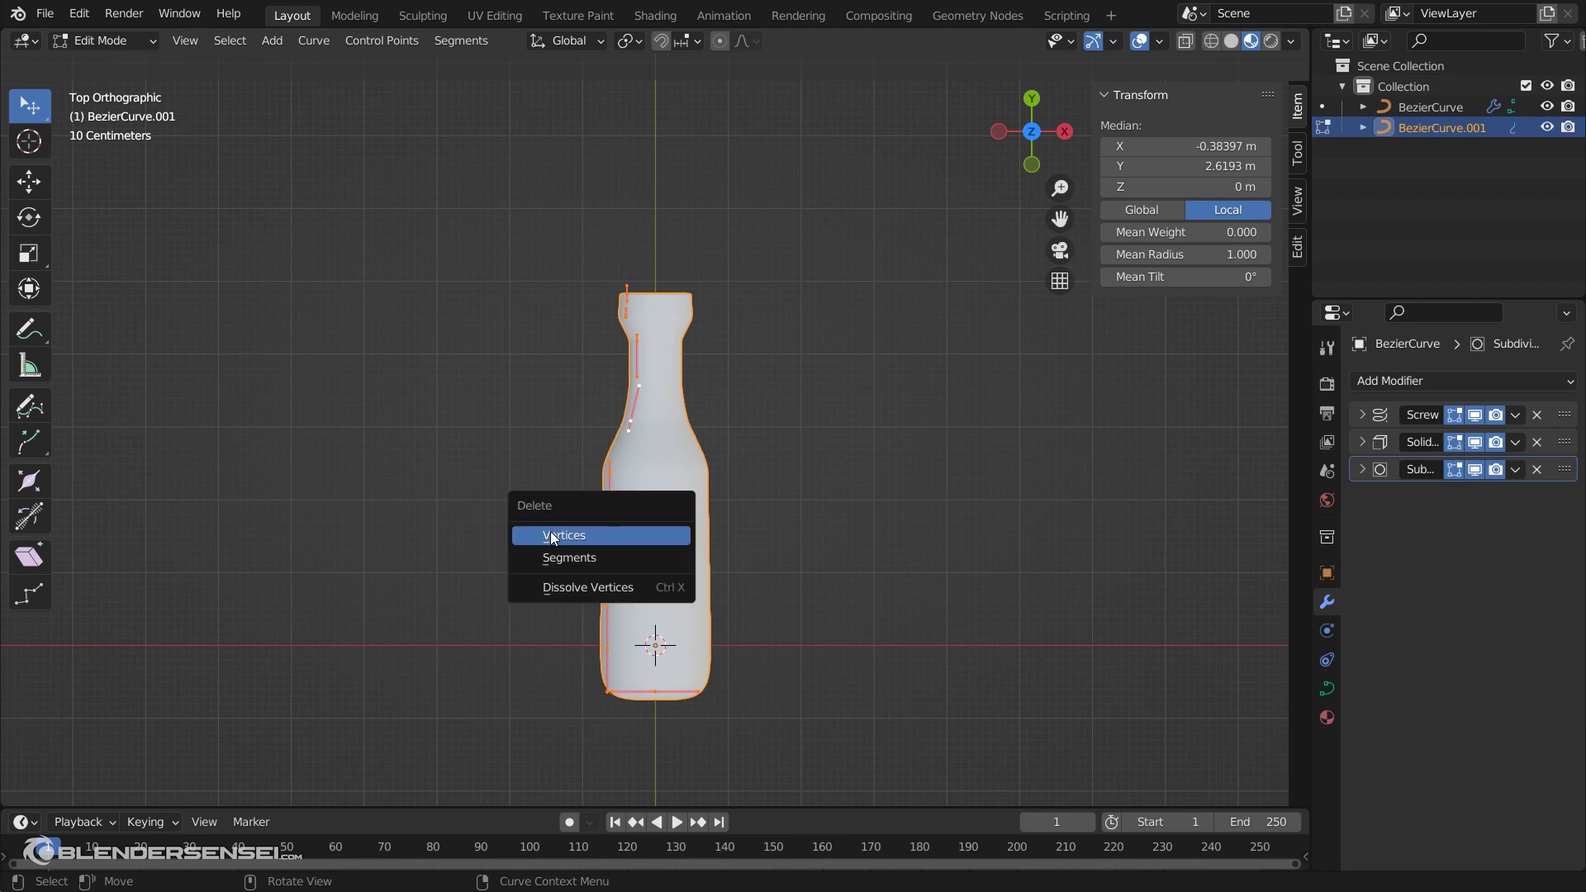
click(581, 539)
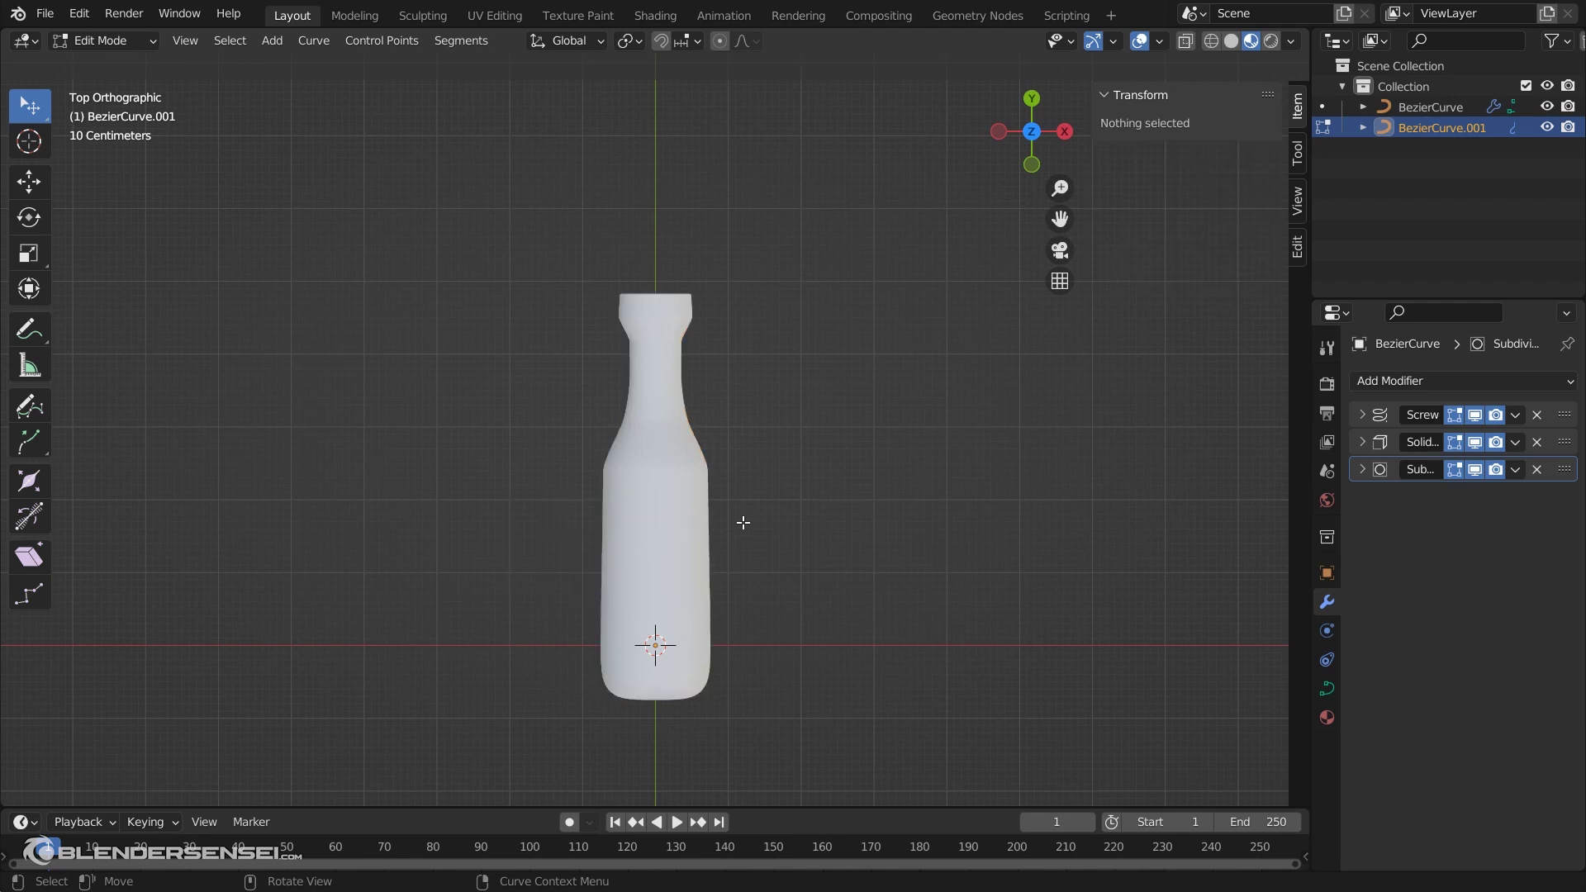
Draw a freehand Bezier half-profile of a goblet, from the axis at the bottle's base through a wide foot, narrow stem and flared bowl
shift+middle_drag(743, 523, 872, 496)
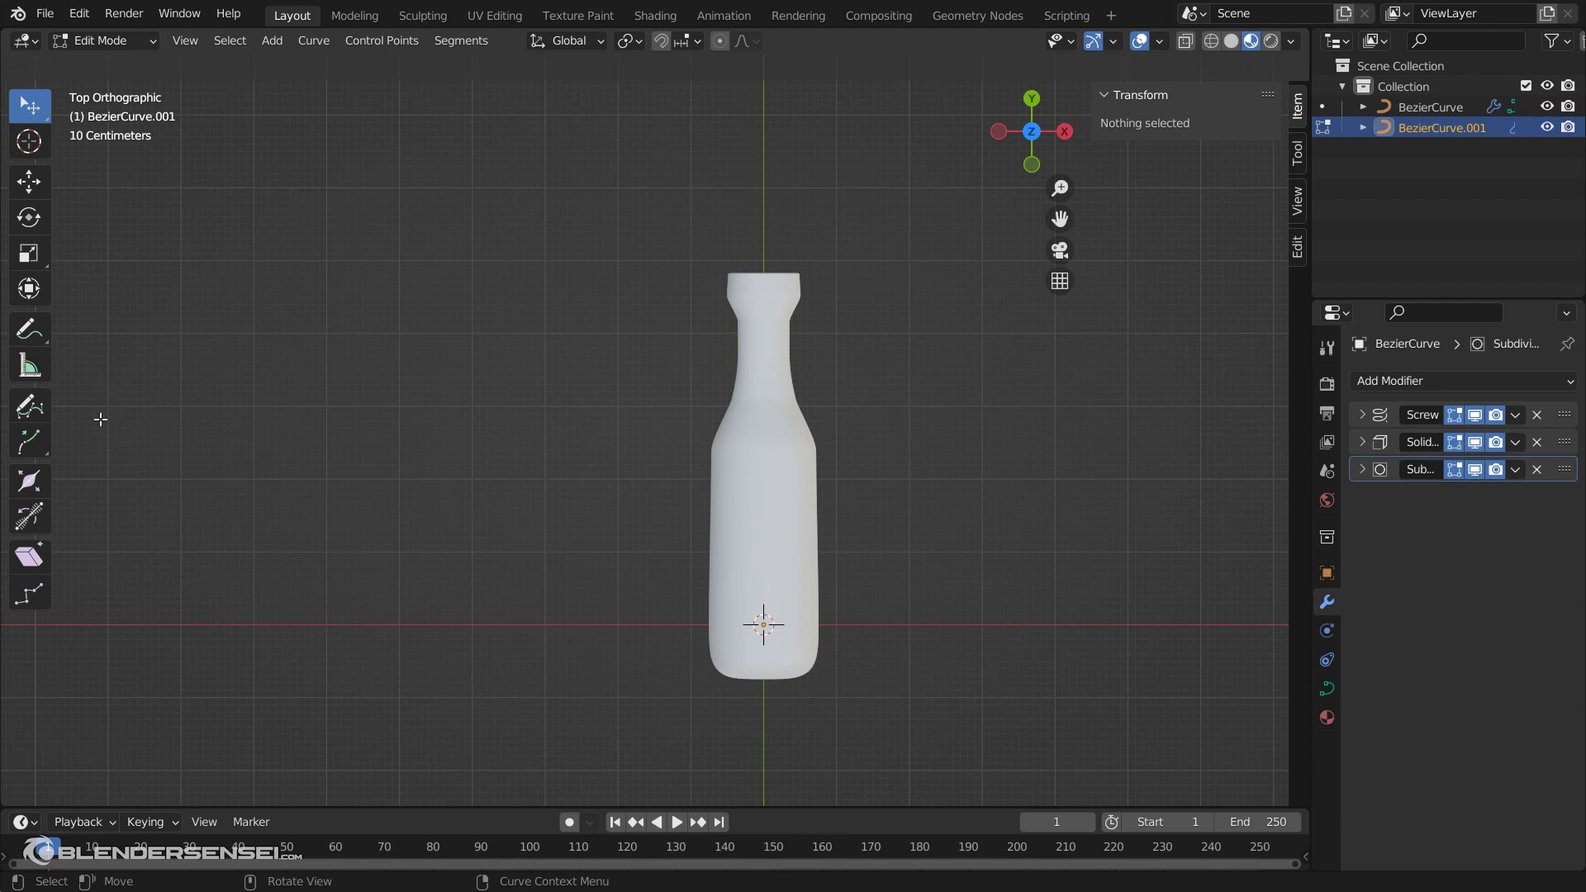
click(30, 408)
scroll(755, 562, up, 1)
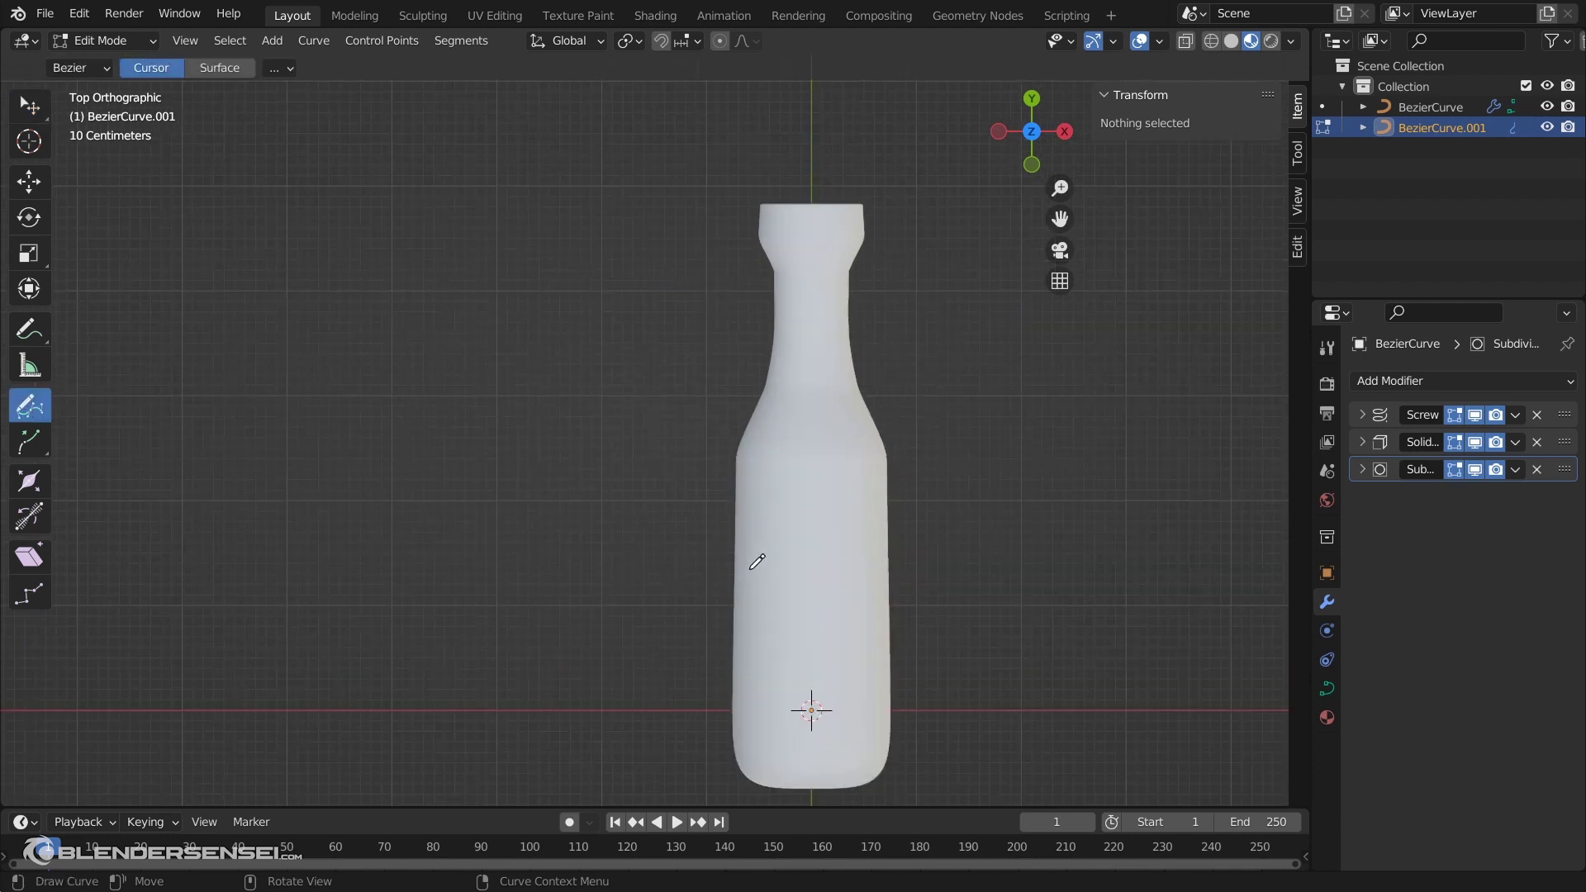
scroll(771, 524, up, 2)
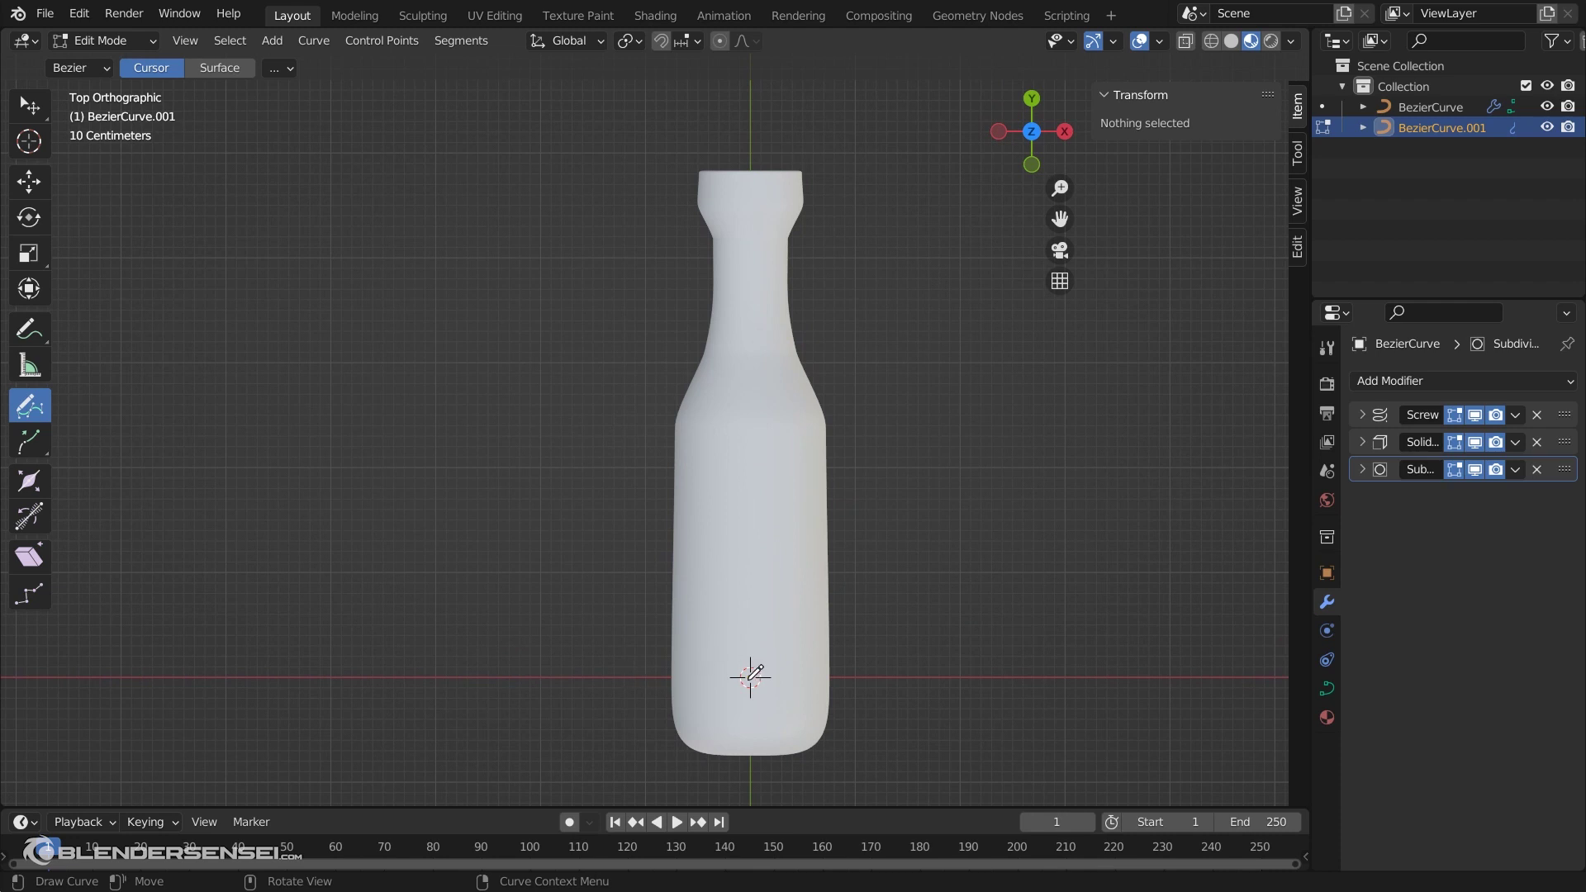
shift+middle_drag(795, 693, 815, 590)
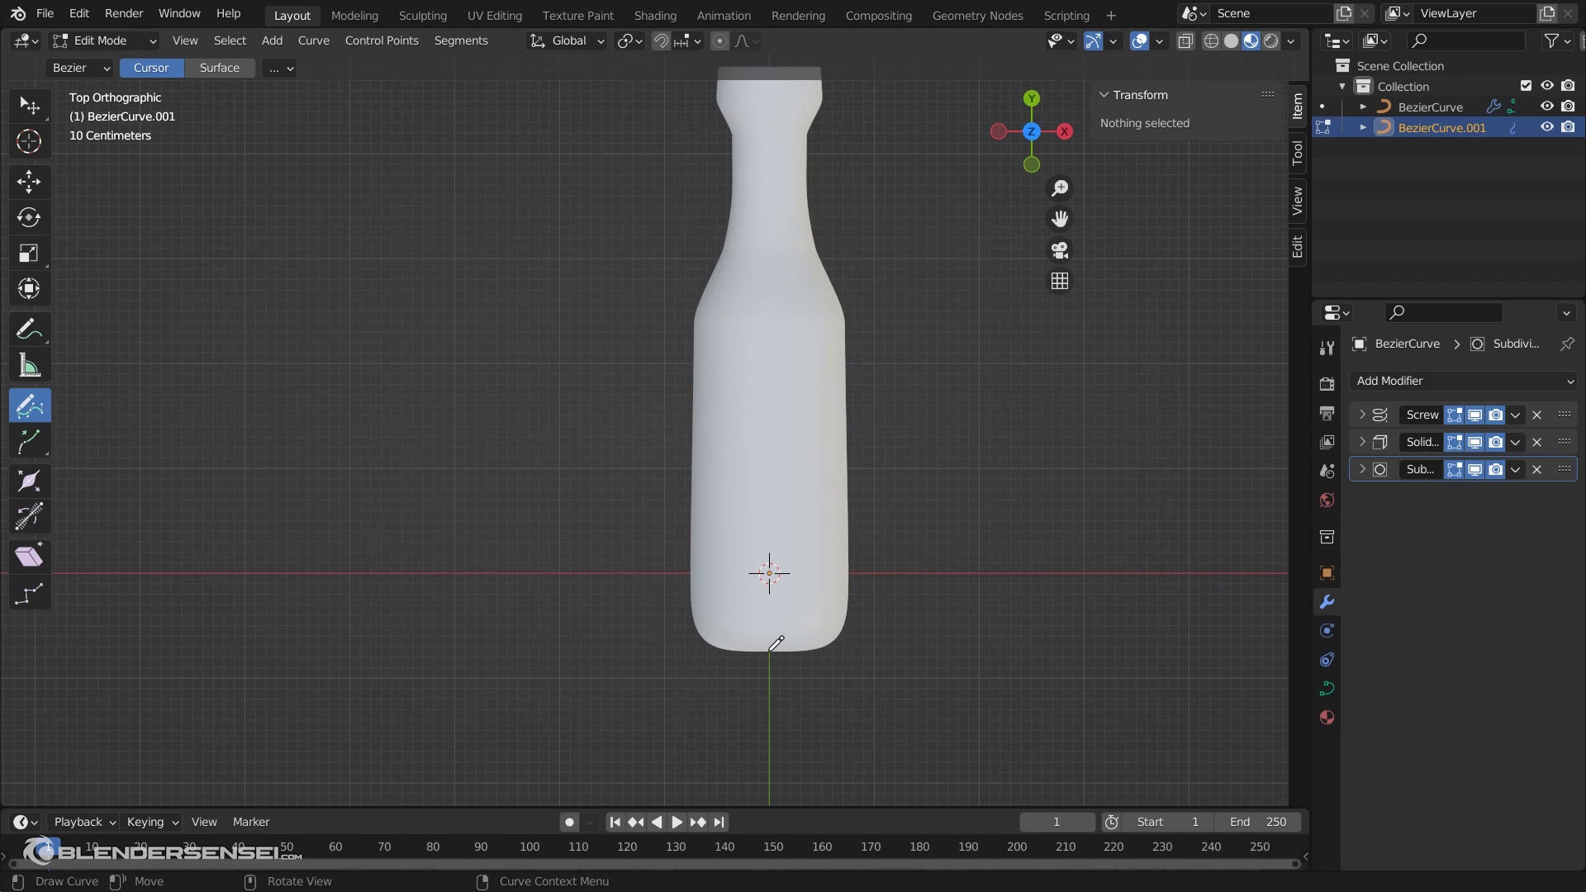
drag(768, 651, 744, 644)
mouse_move(724, 625)
mouse_down()
mouse_move(748, 618)
mouse_move(756, 494)
mouse_up()
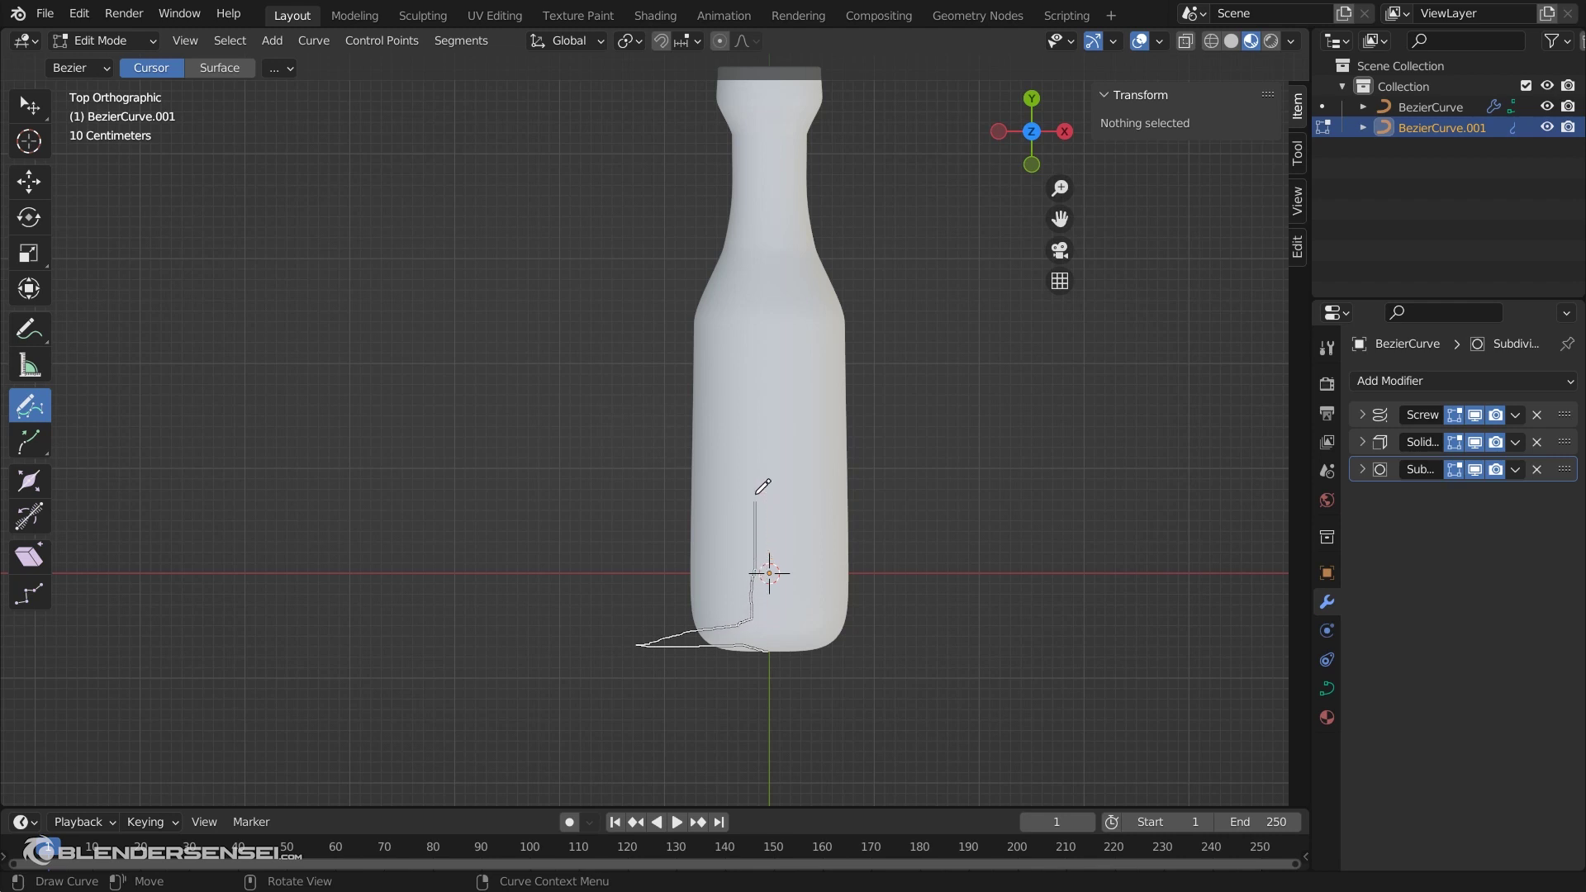
drag(754, 436, 701, 404)
drag(654, 291, 657, 296)
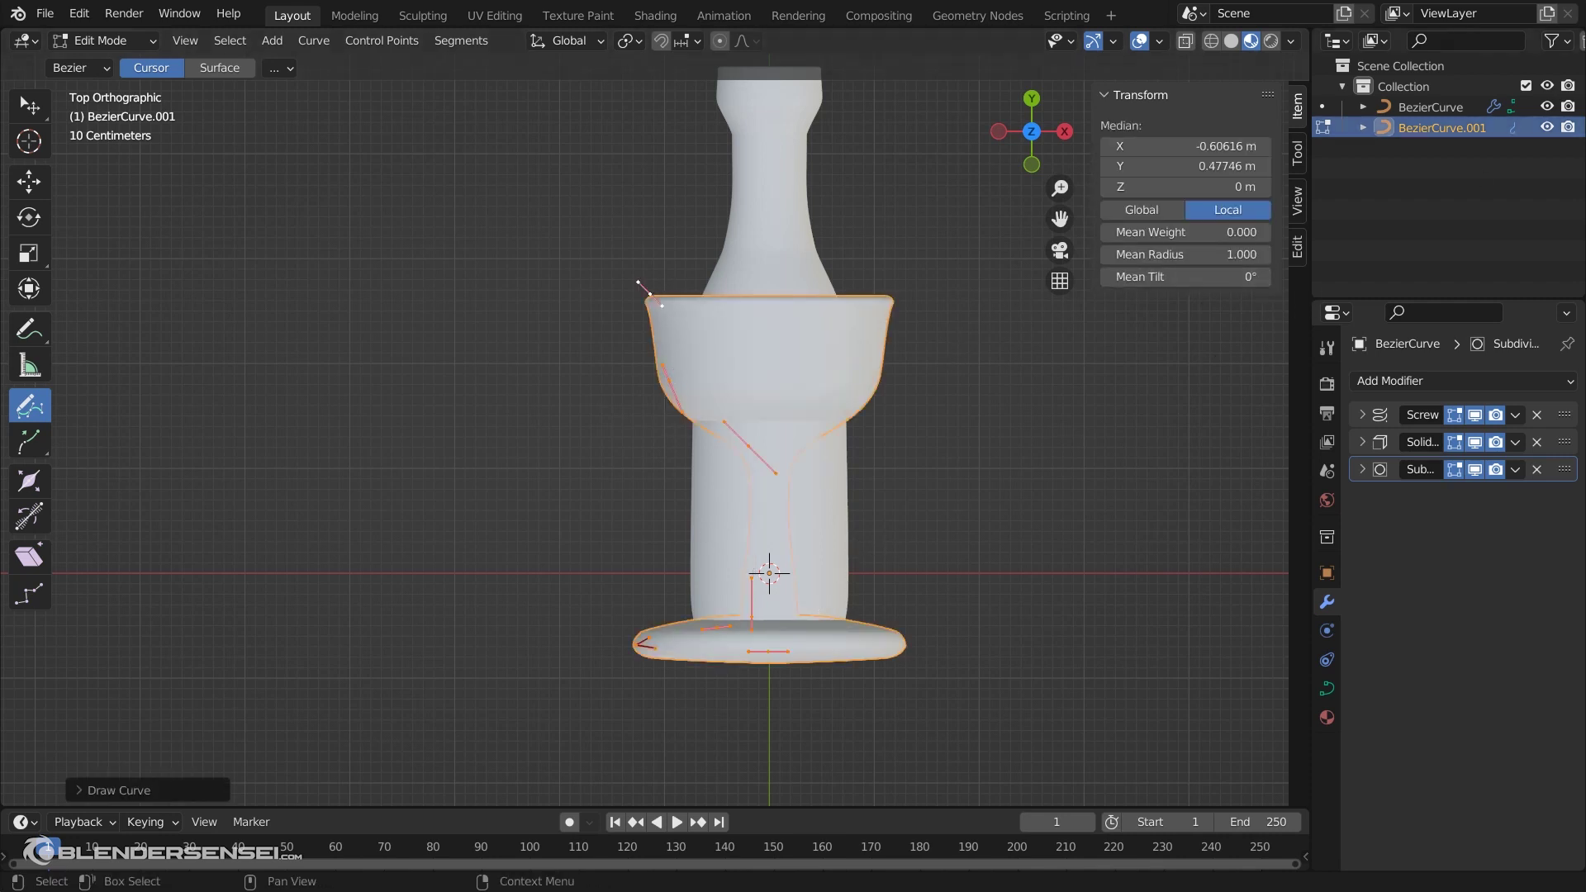
Hide the original bottle in the viewport and set the goblet's Solidify thickness to 0.04 m
click(1548, 108)
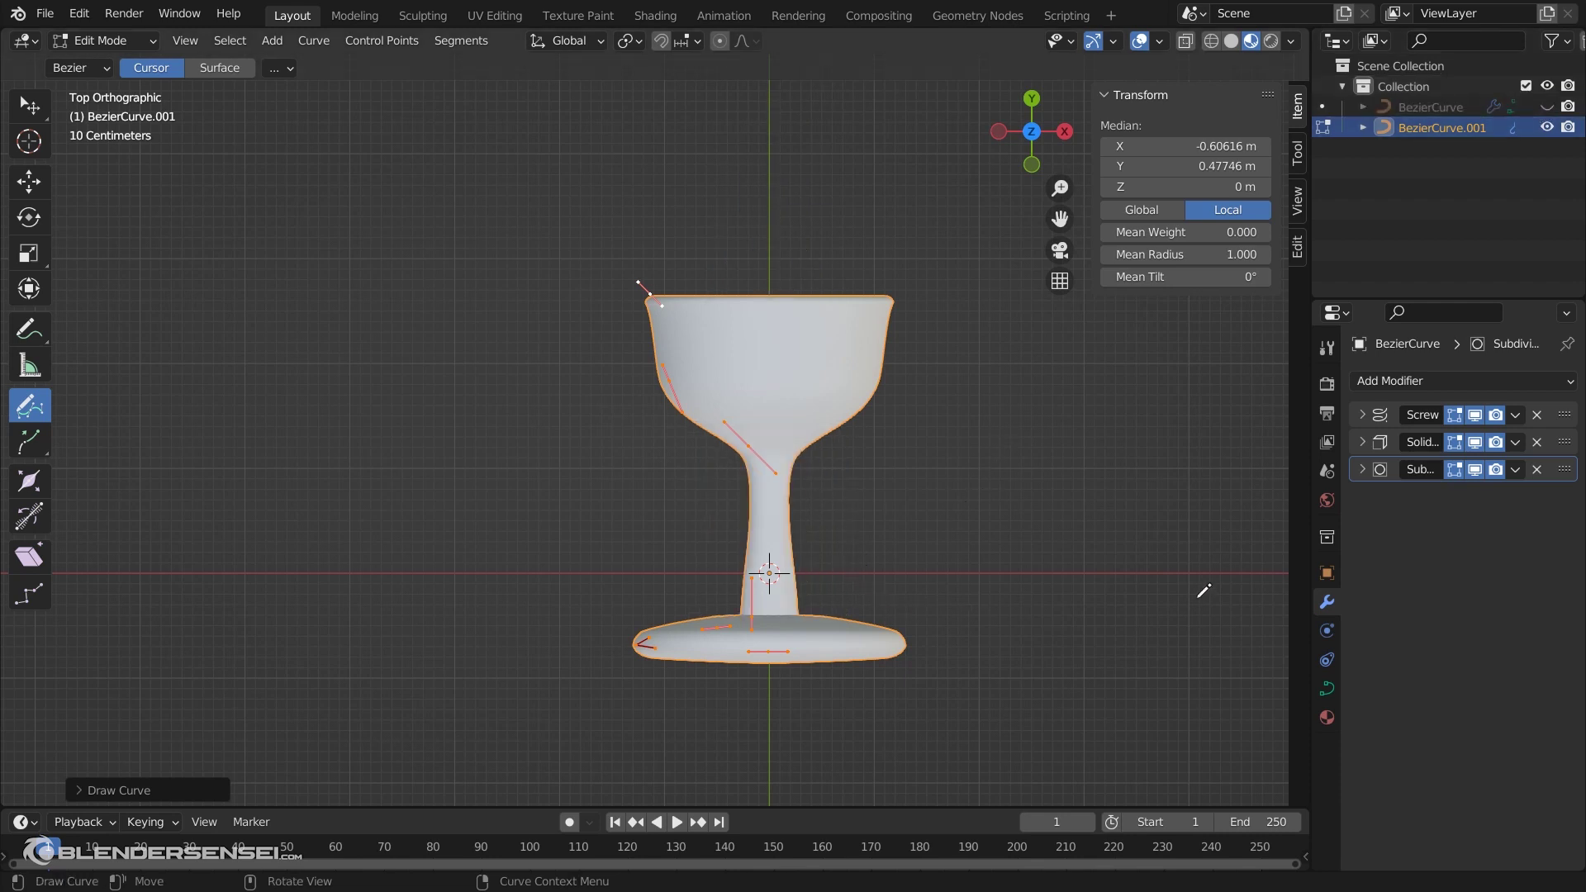
click(1364, 445)
click(1364, 444)
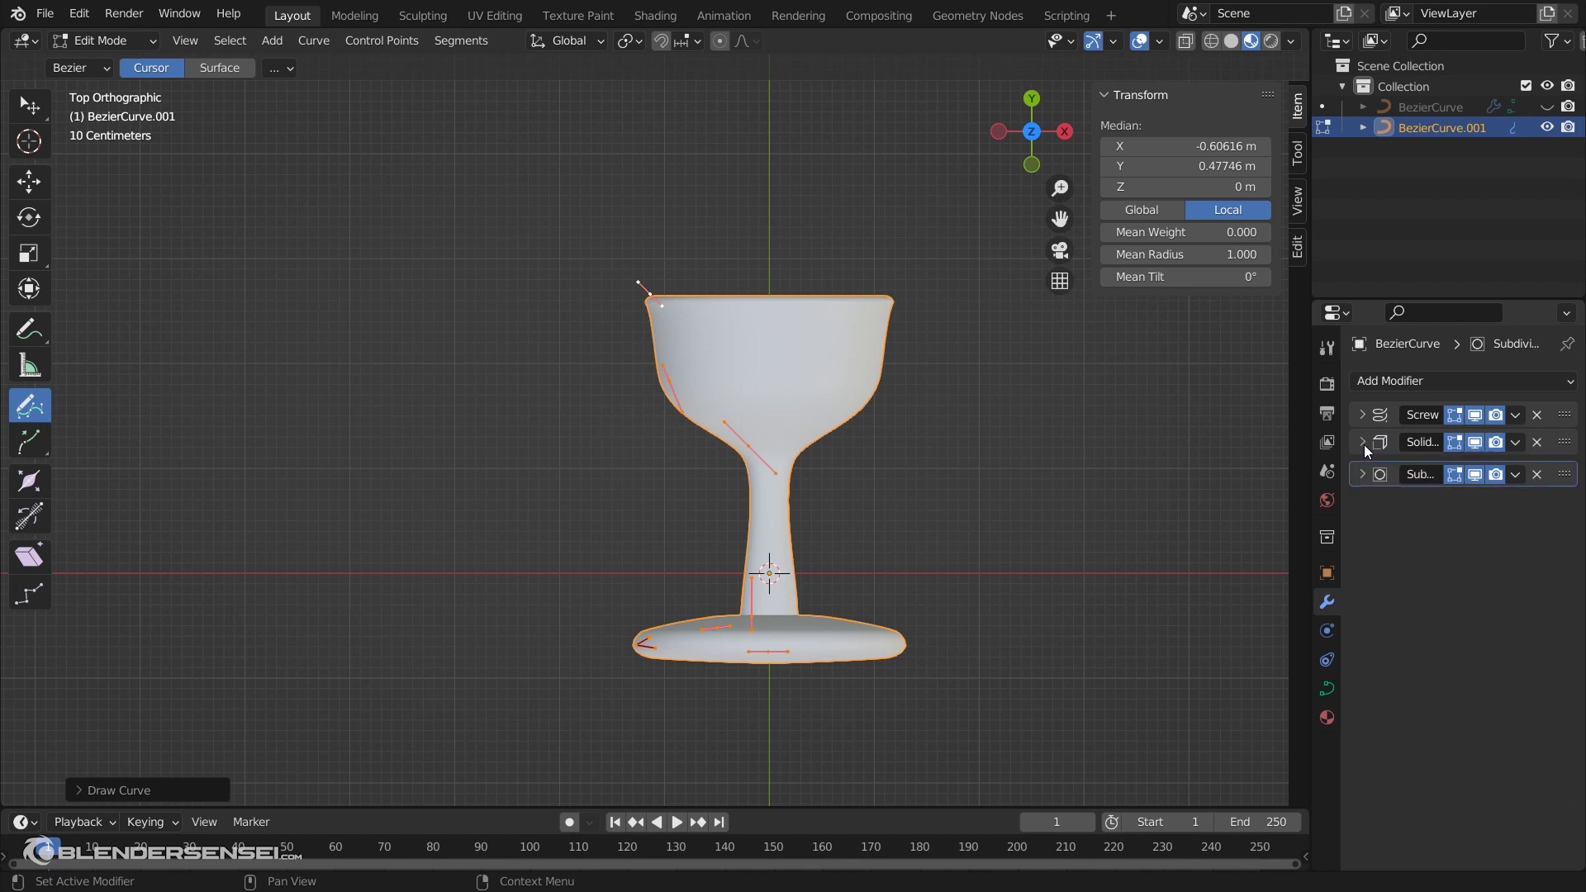
click(1364, 444)
drag(1508, 498, 1478, 498)
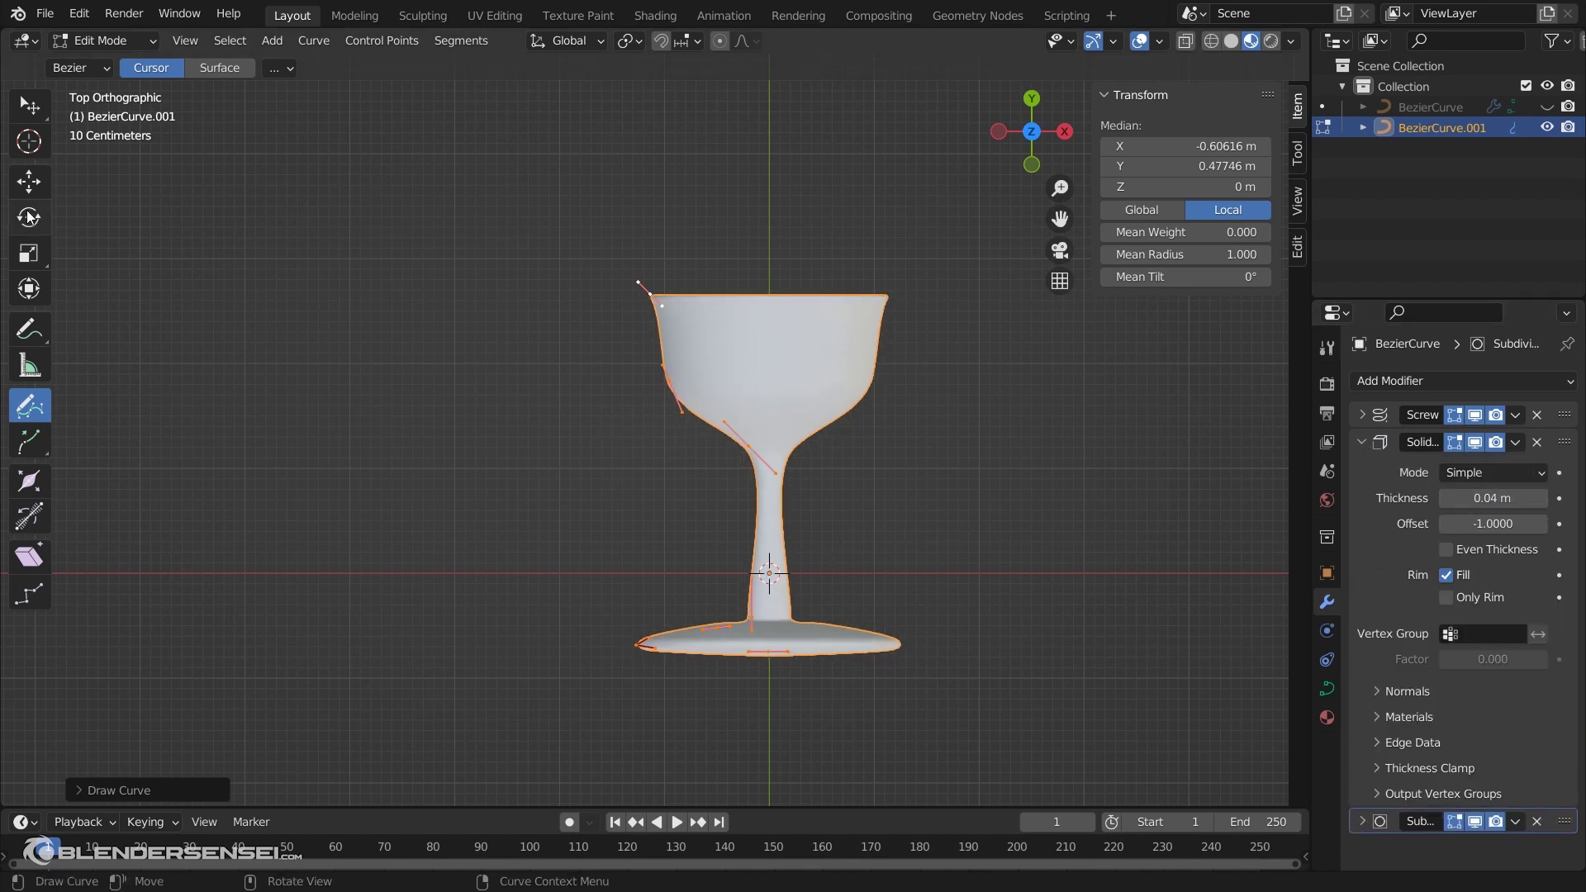
Move the control point on top of the goblet's foot about 0.1 m outward and slightly down
click(39, 122)
click(718, 626)
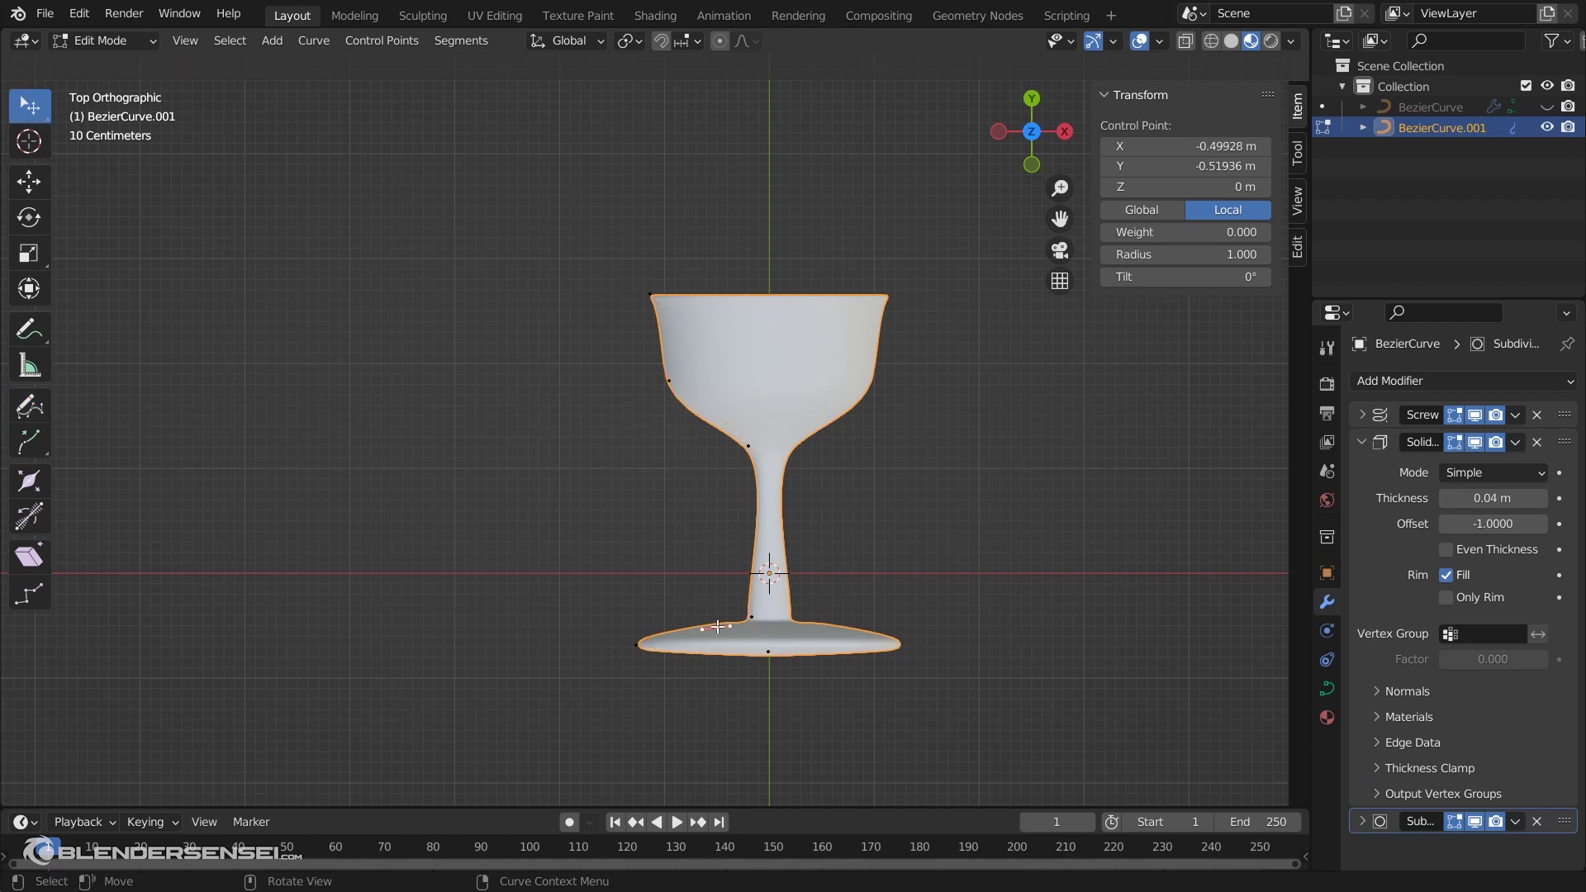
key(g)
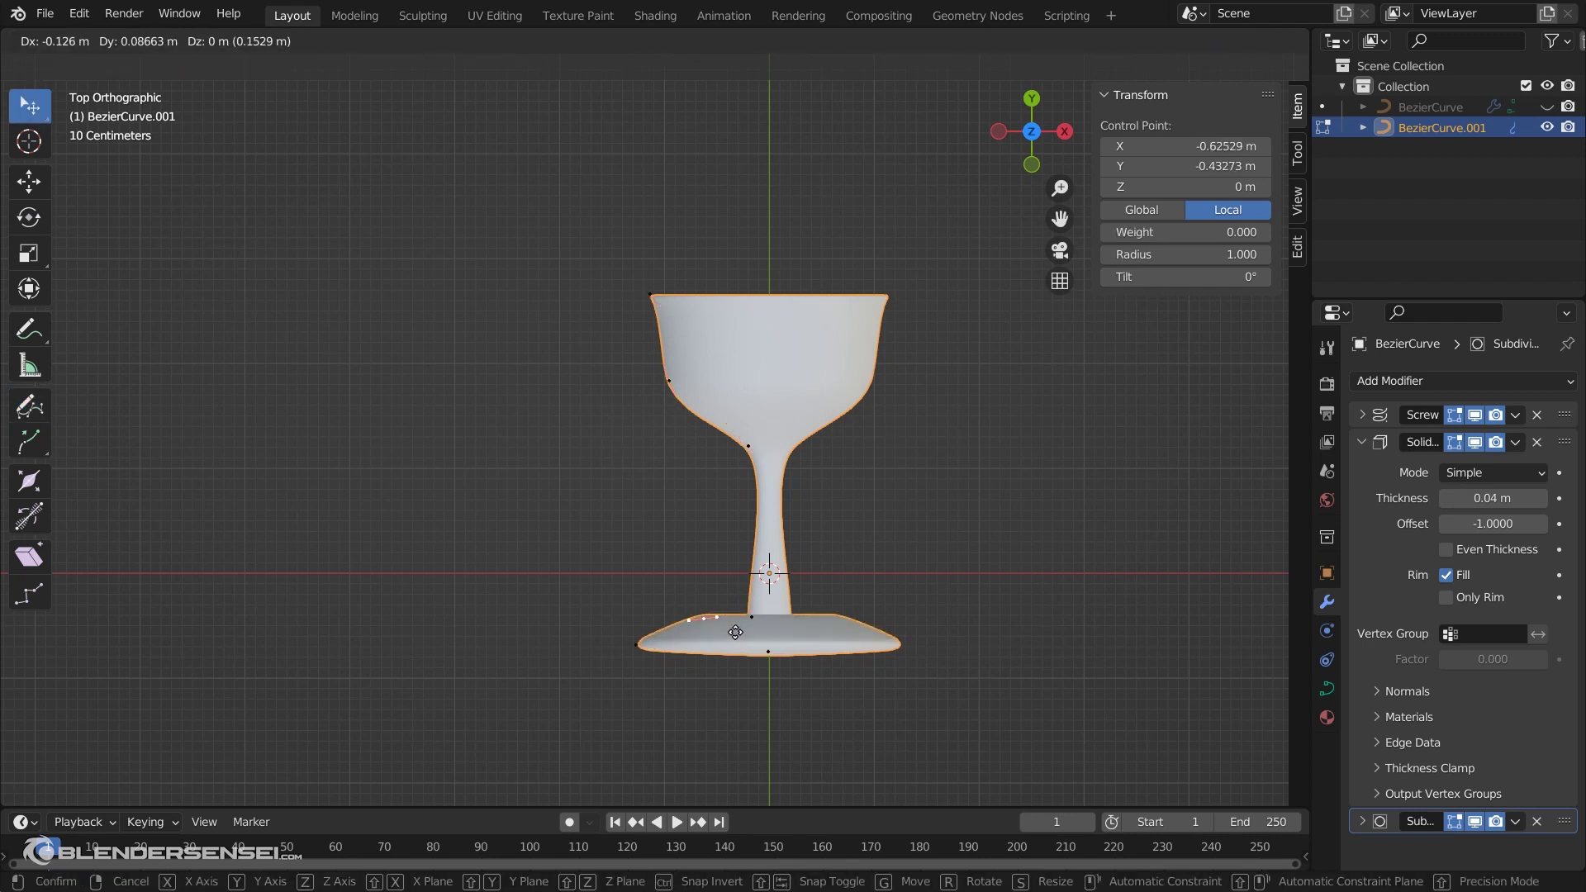
click(734, 640)
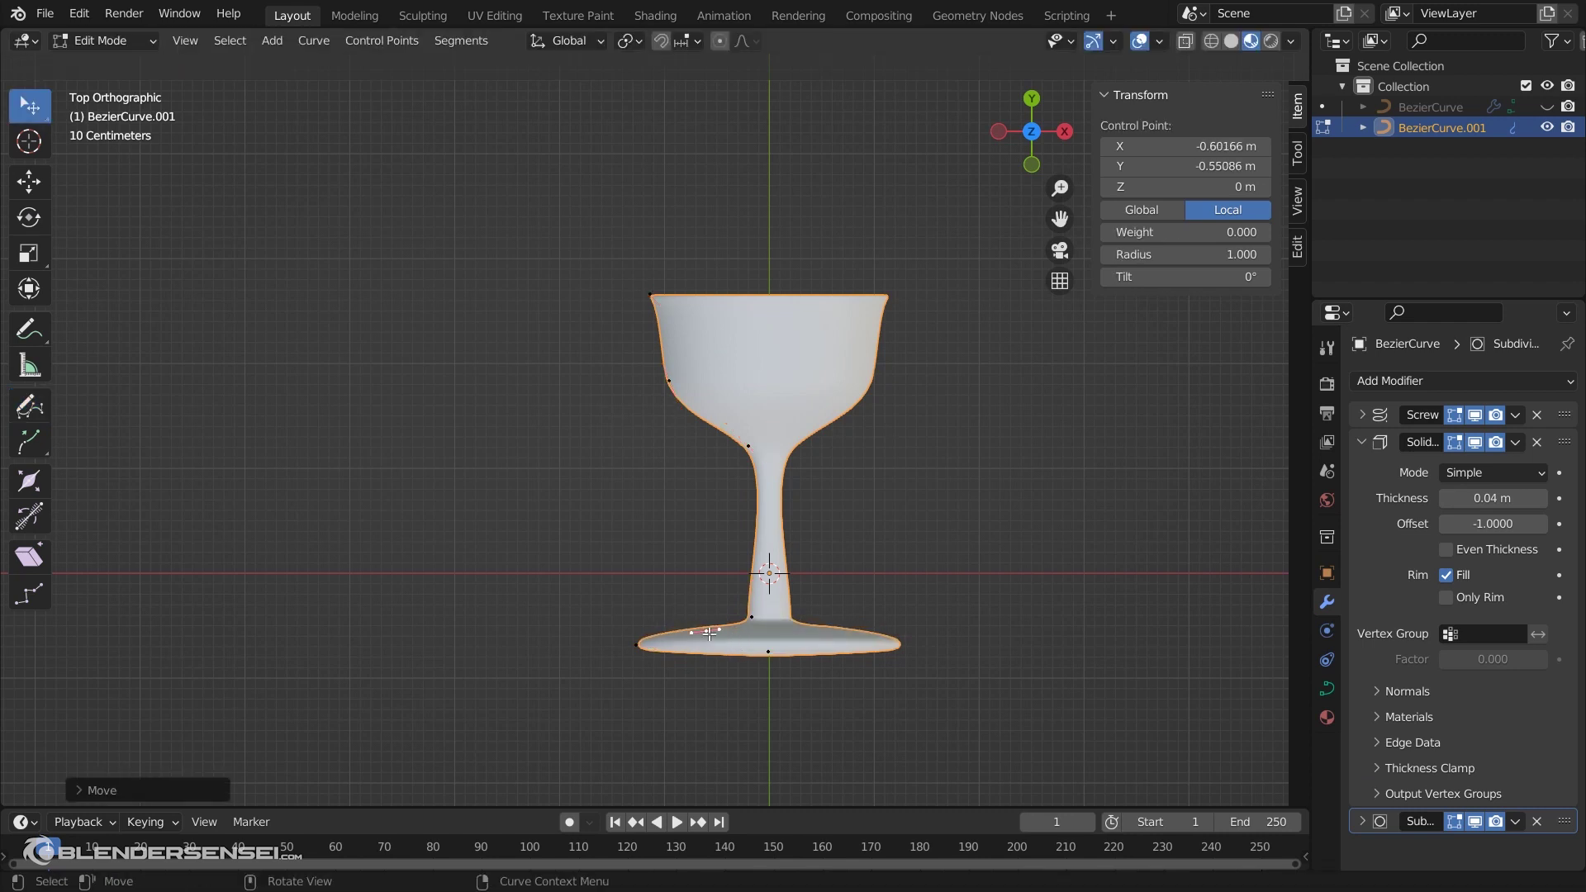
Delete the control point on top of the goblet's foot and raise the foot's bottom centre point to about Y -0.70 m
key(x)
click(710, 632)
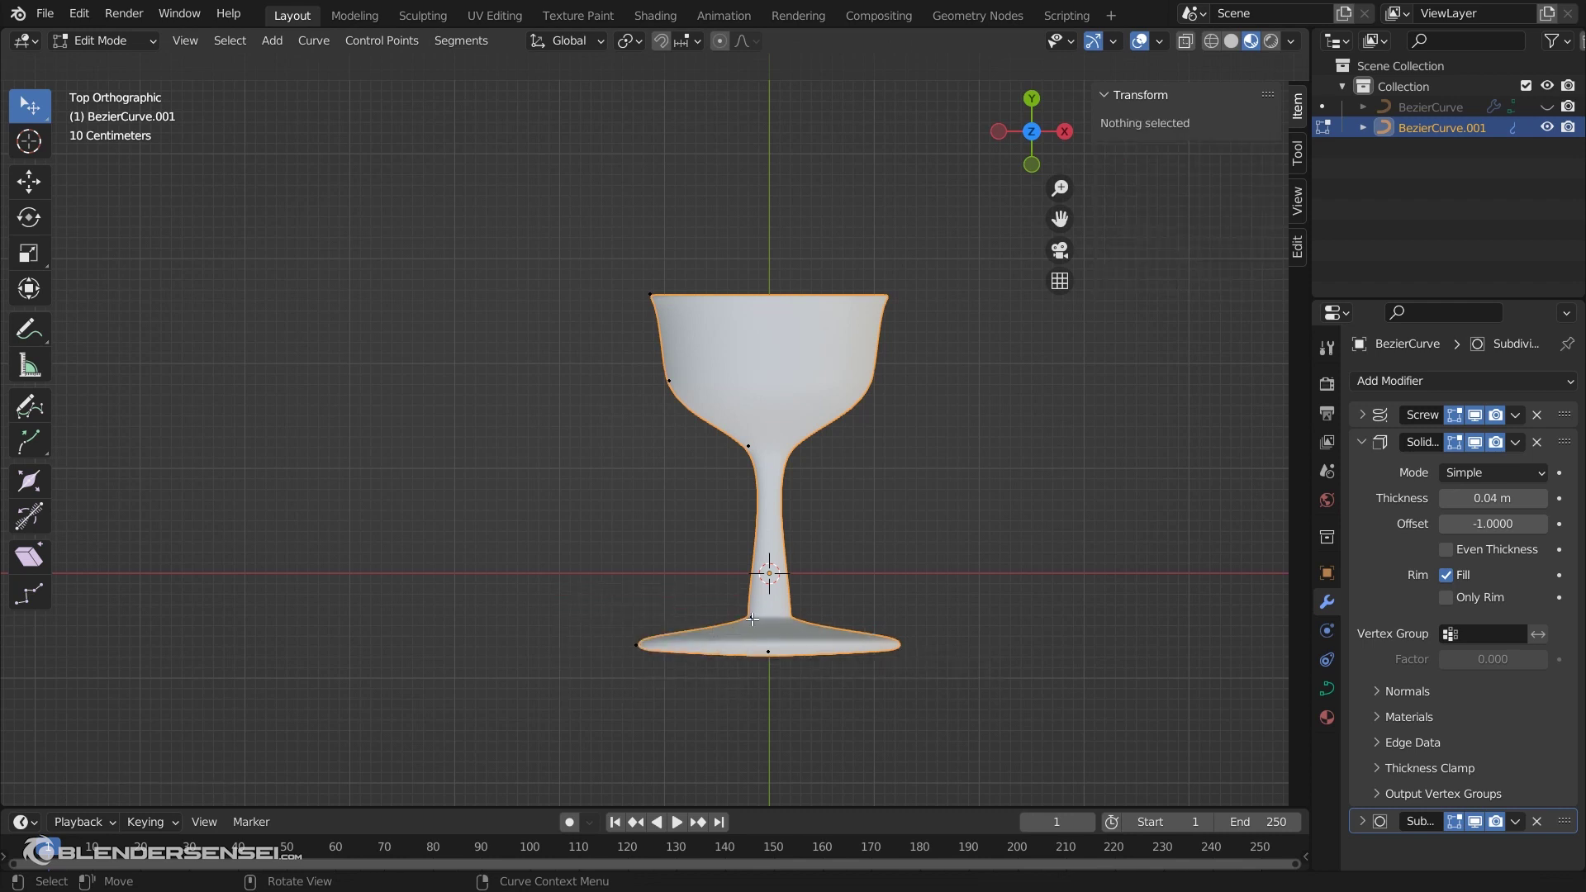
click(765, 652)
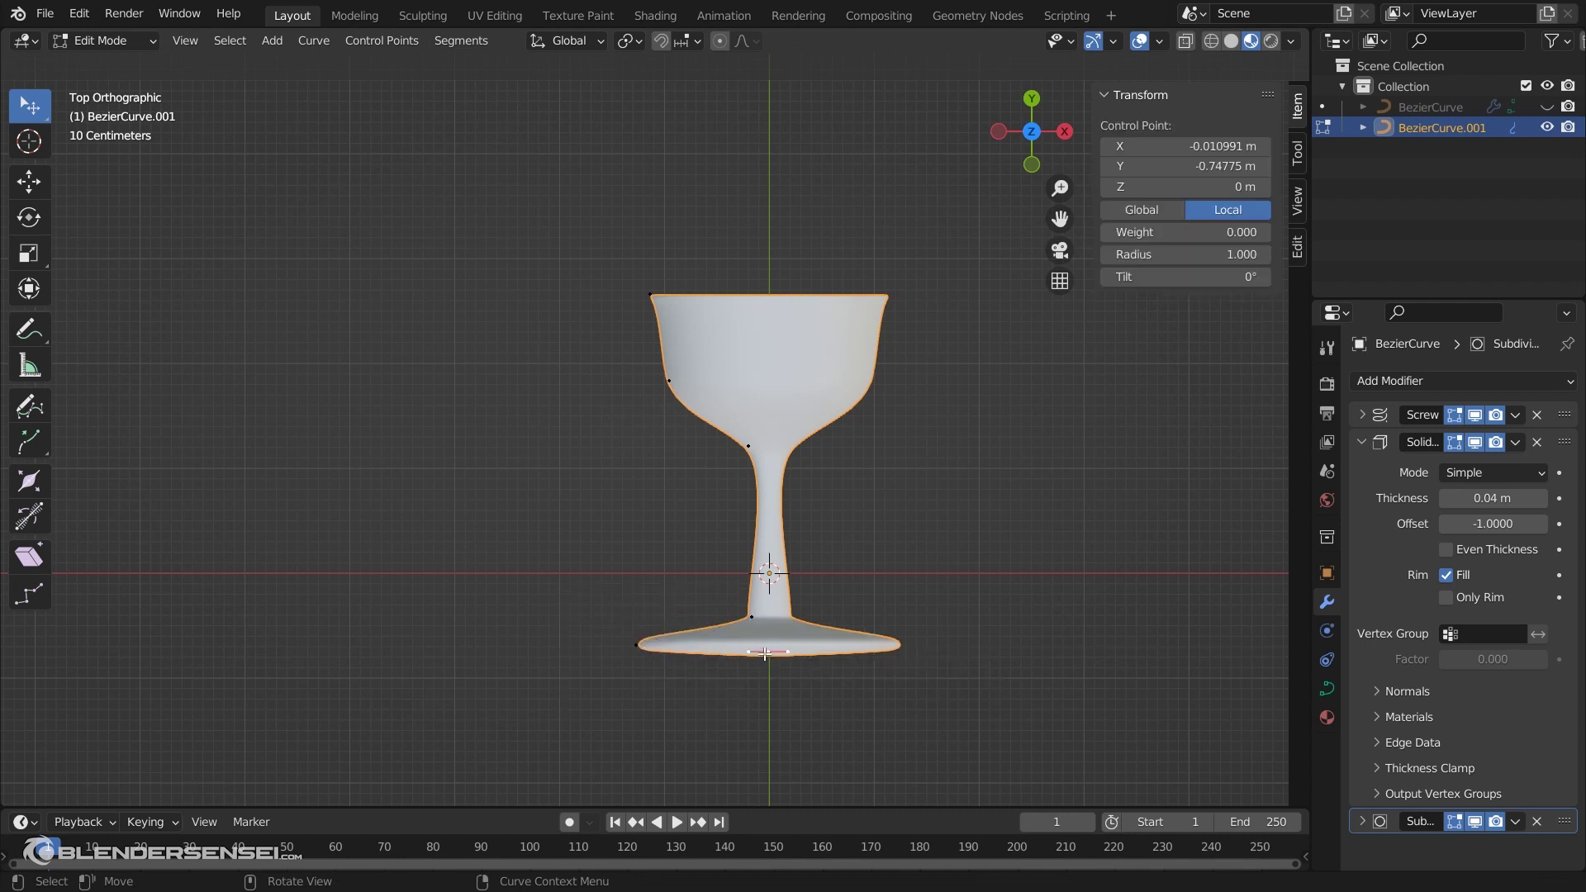
key(g)
click(812, 705)
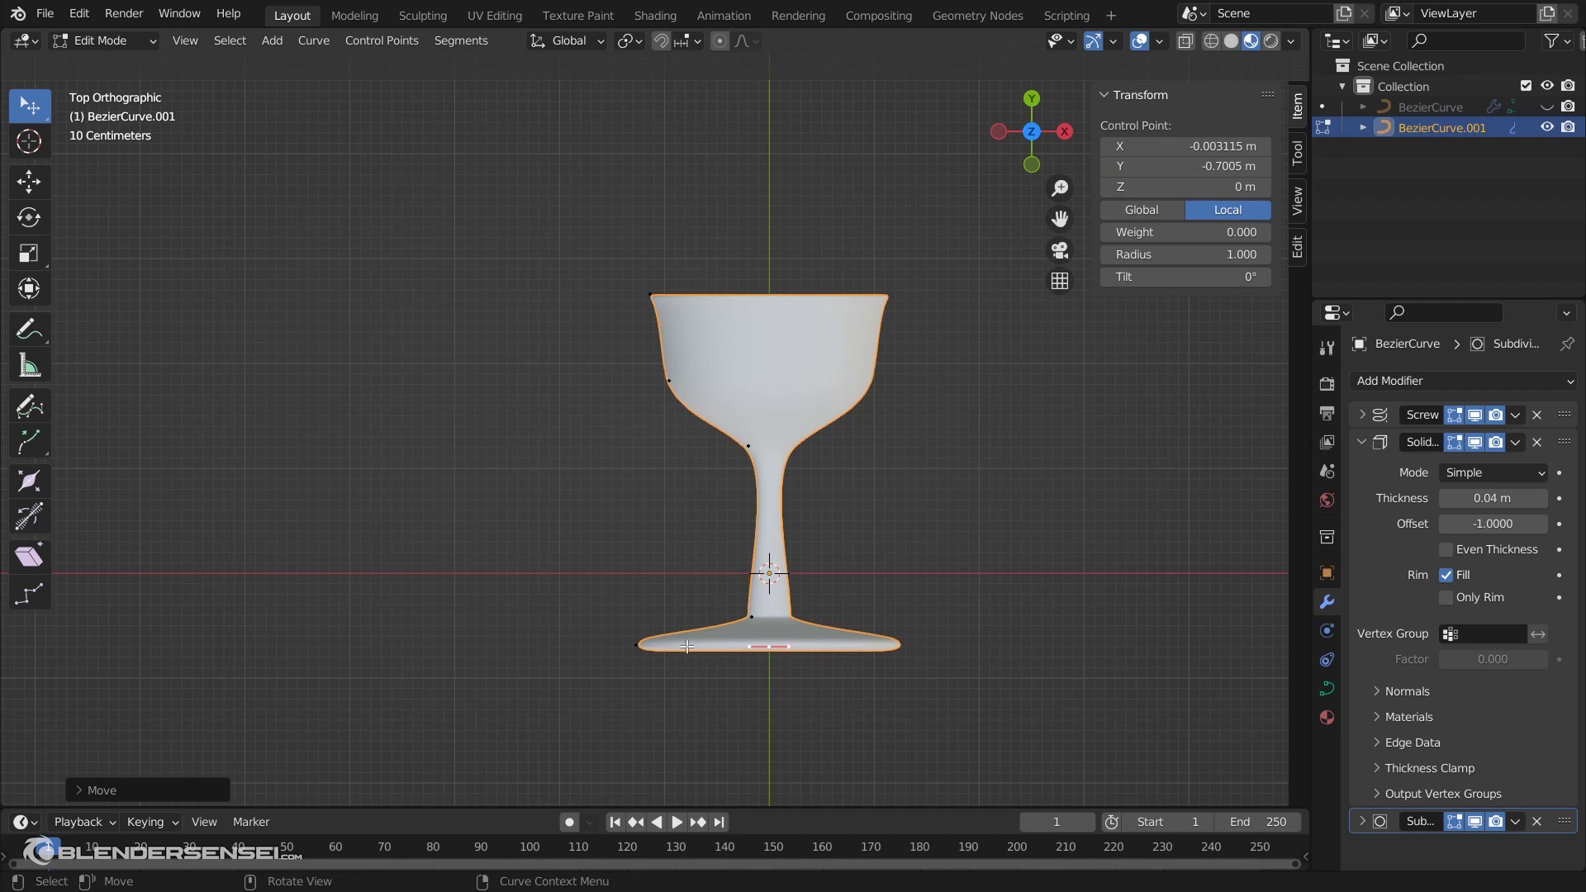
Flatten the handles of the control point at the foot's rim, extending the upper handle inward to about X -0.95 m, Y -0.68 m
click(637, 649)
scroll(636, 647, up, 2)
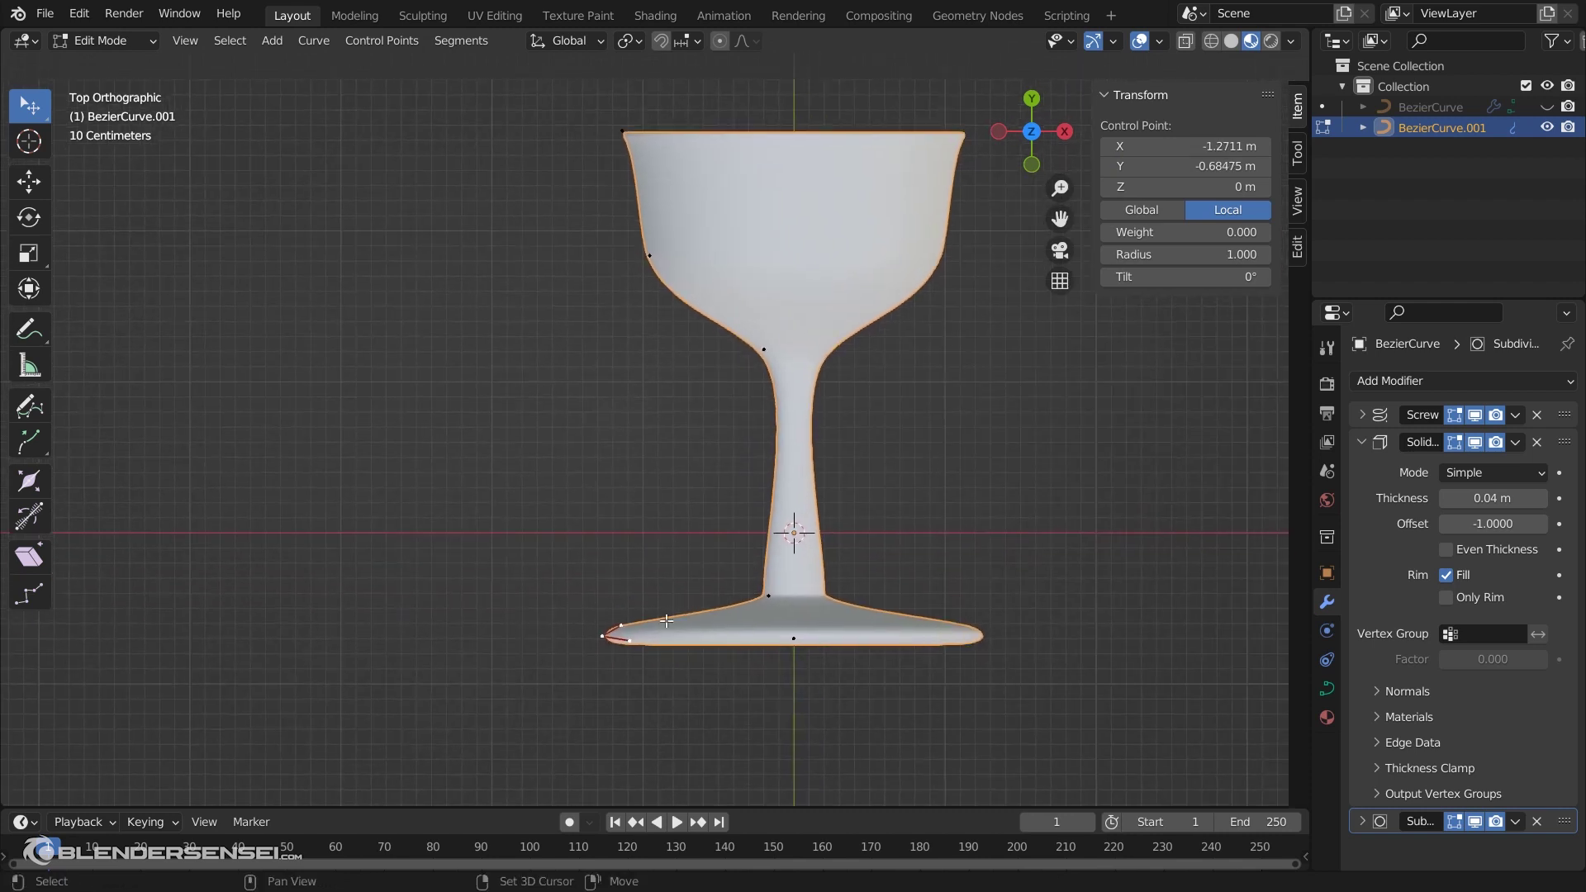
click(623, 627)
key(g)
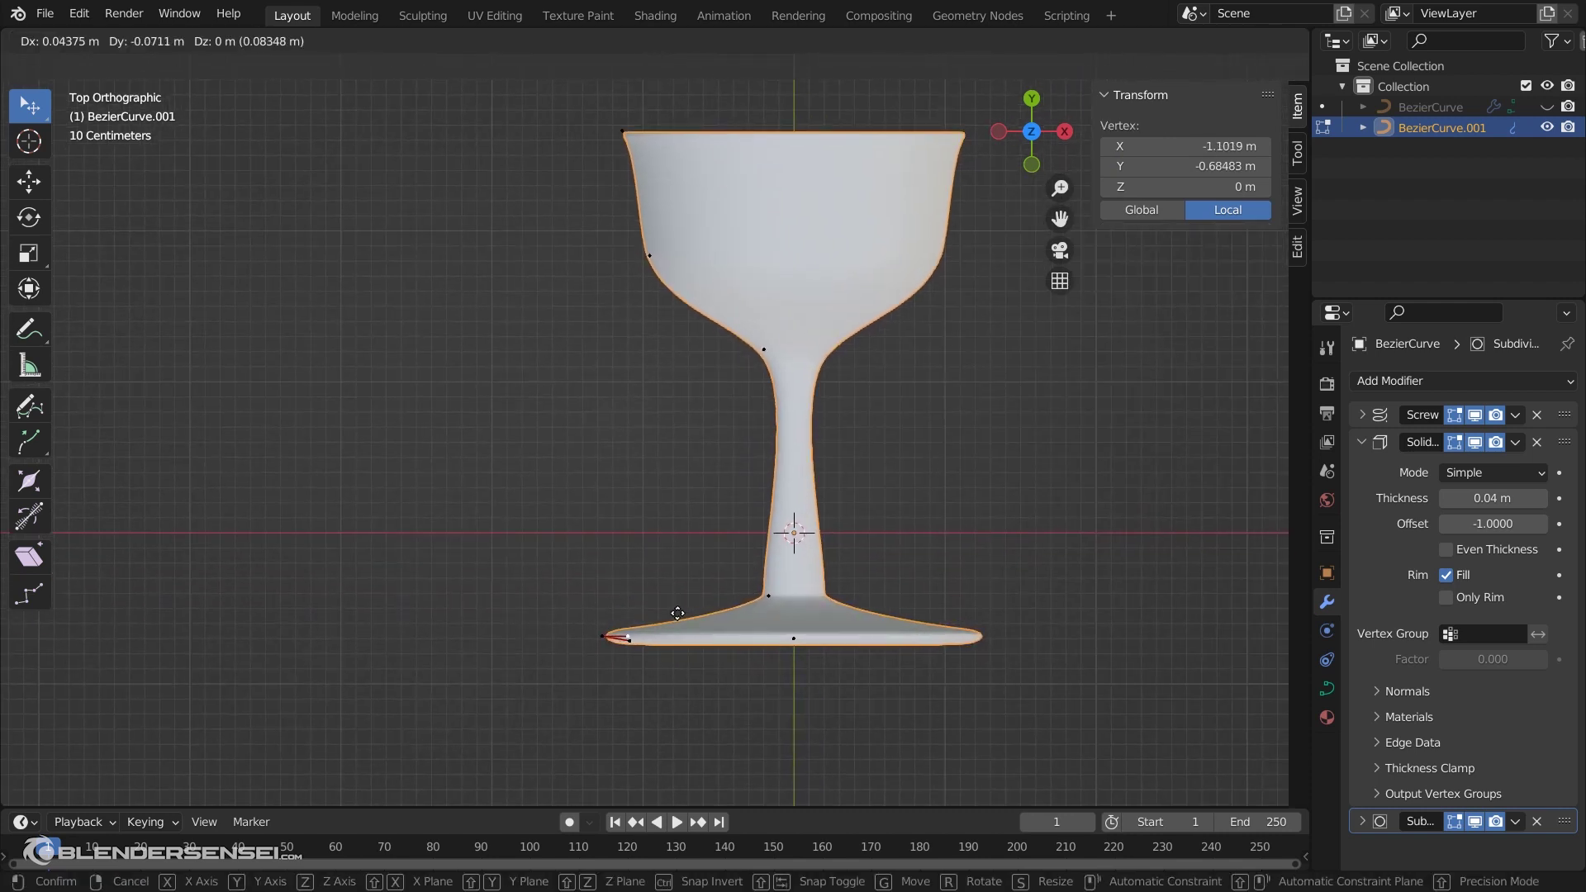
click(661, 631)
key(g)
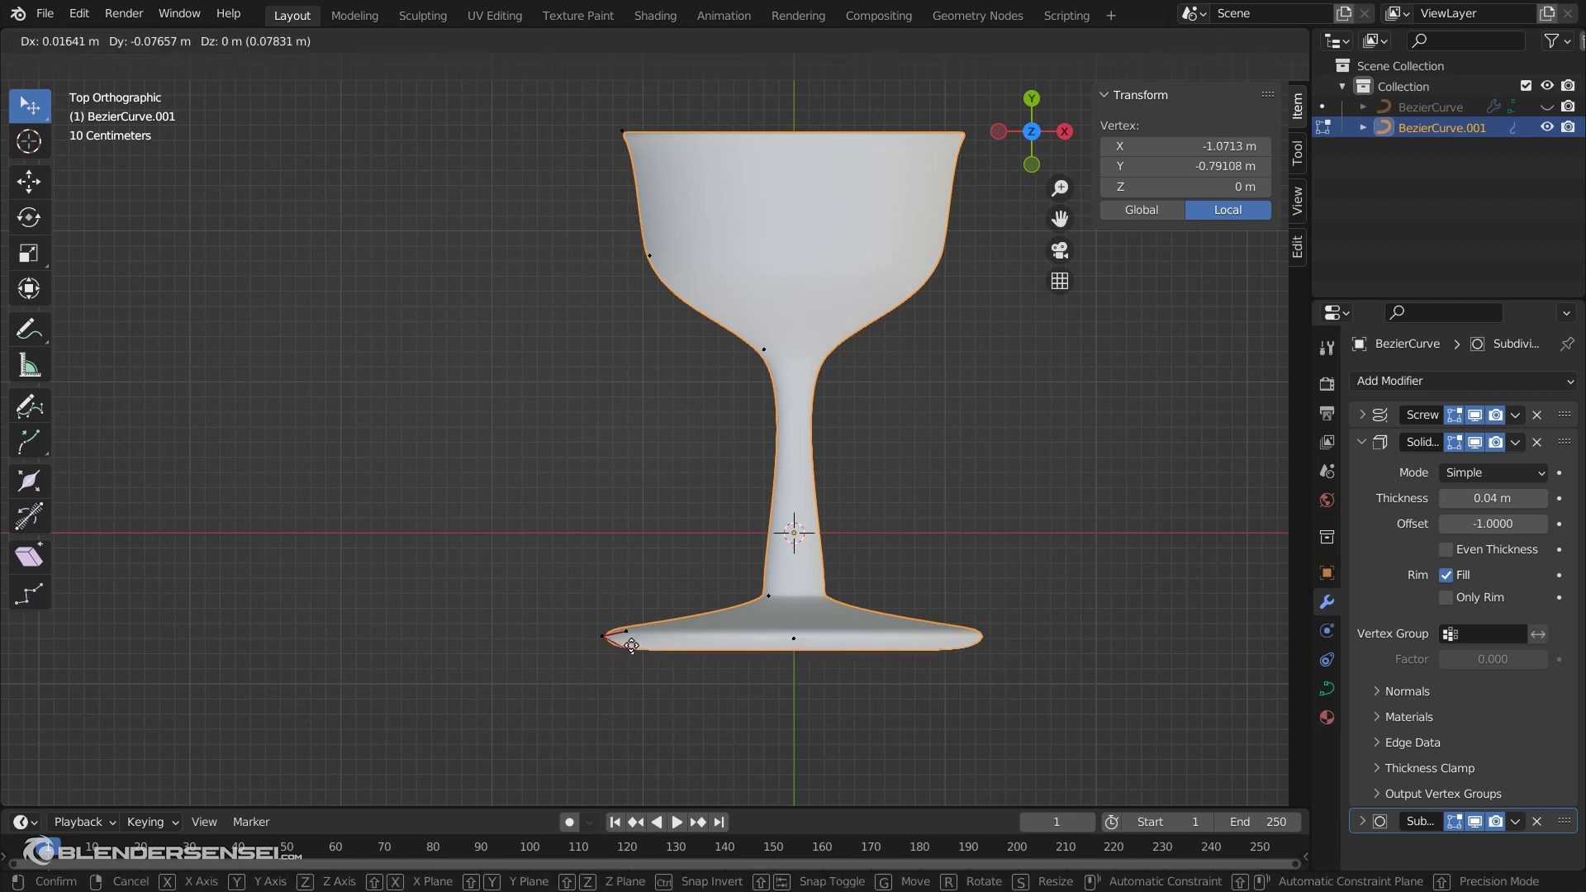
click(634, 639)
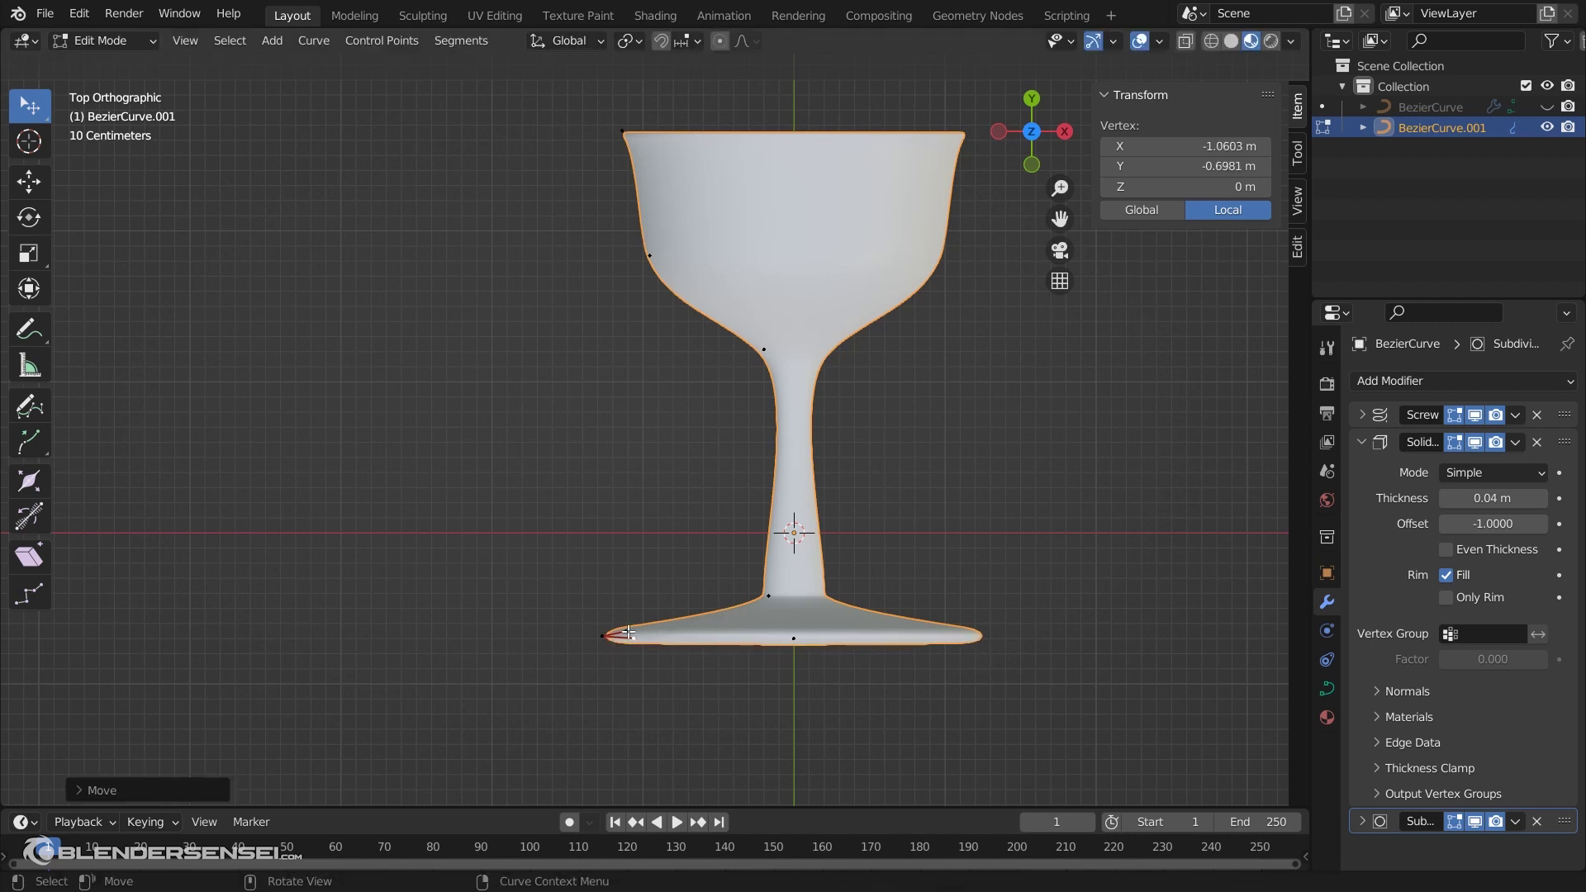
key(g)
click(647, 636)
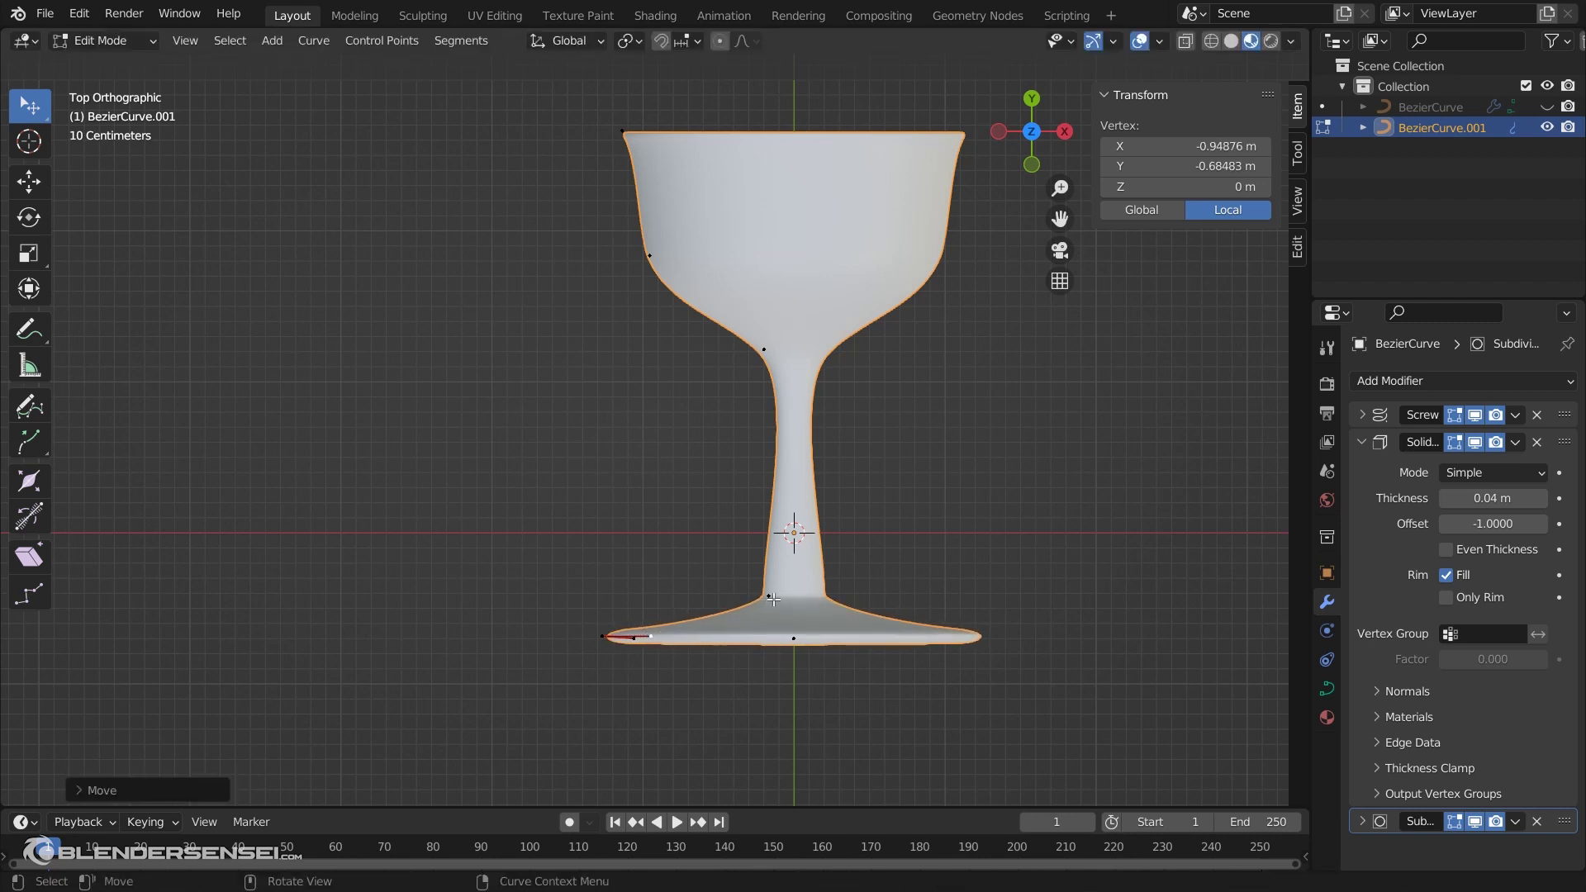
Move the lower handle of the stem's base point outward and down to about X -0.28 m, Y -0.68 m
click(770, 596)
click(761, 615)
key(g)
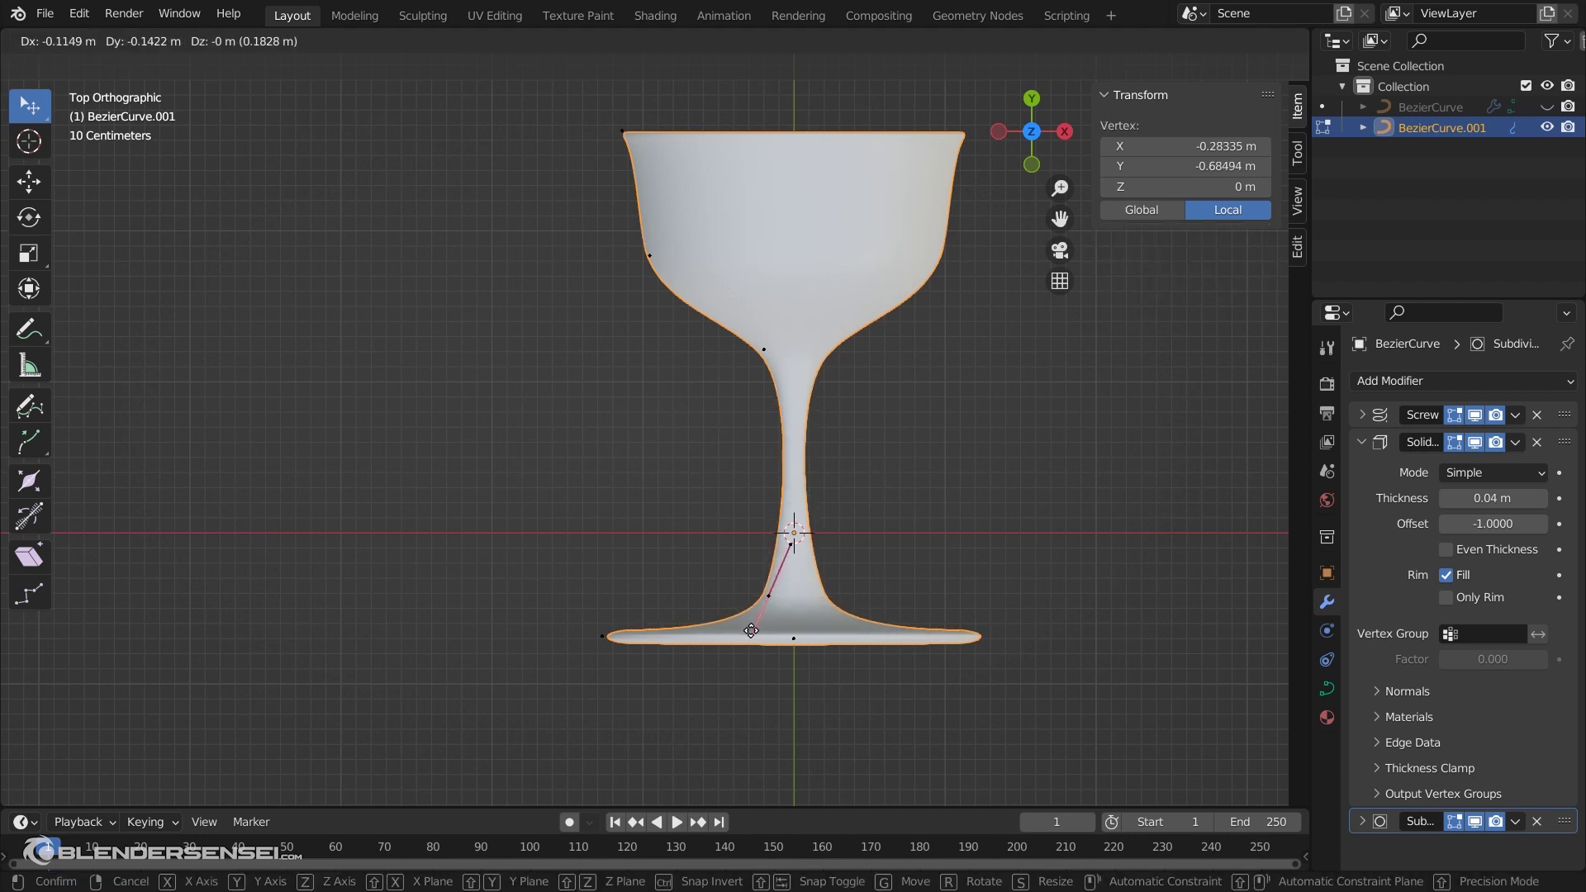
click(750, 631)
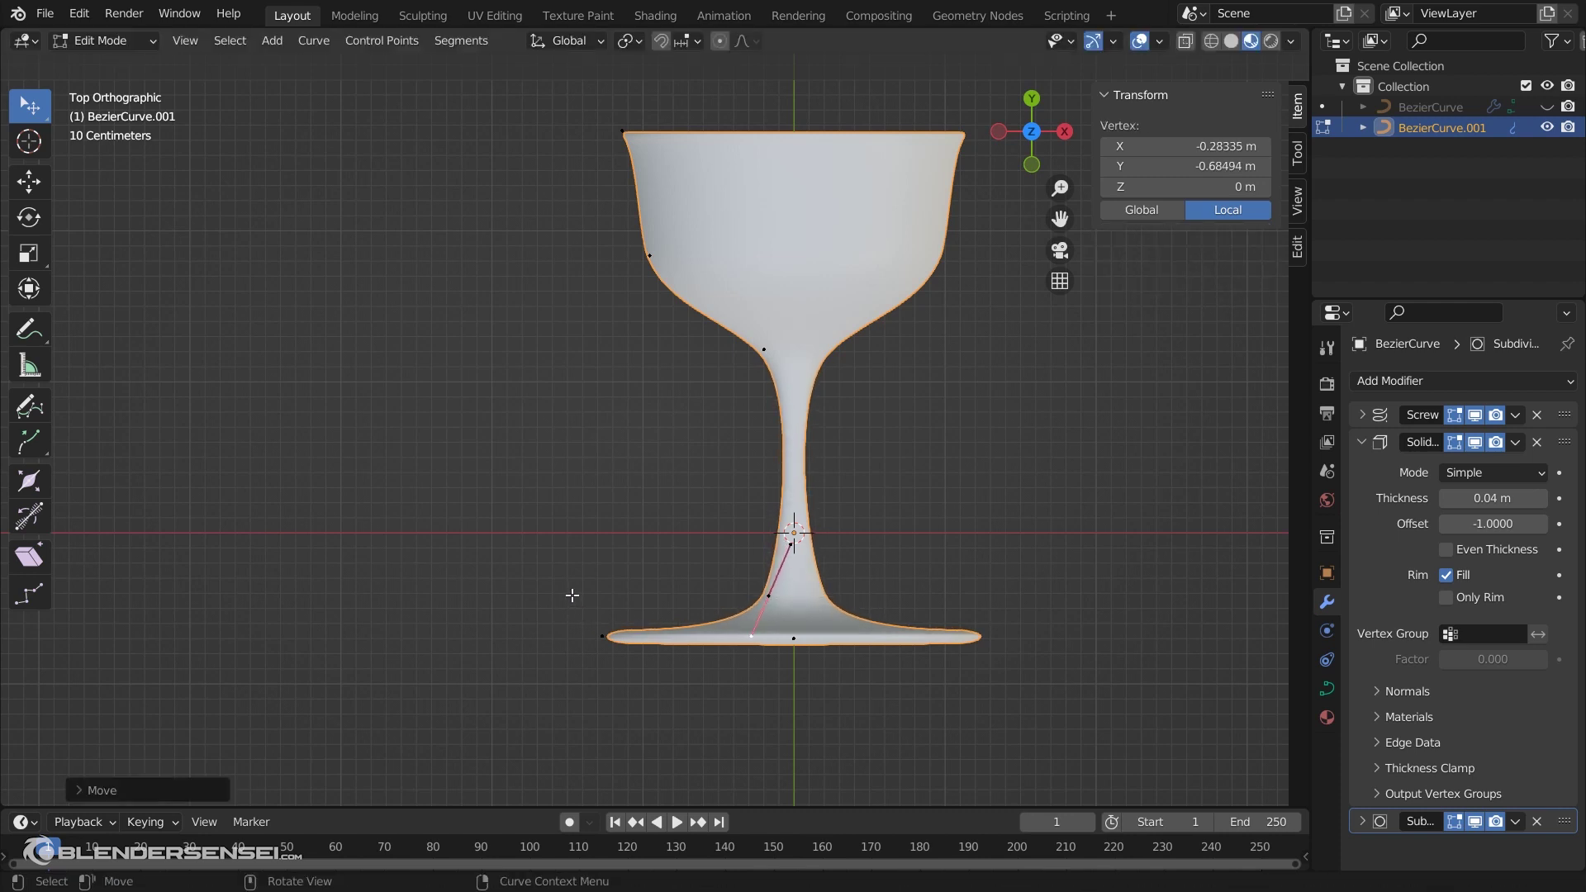
shift+drag(573, 595, 710, 715)
key(g)
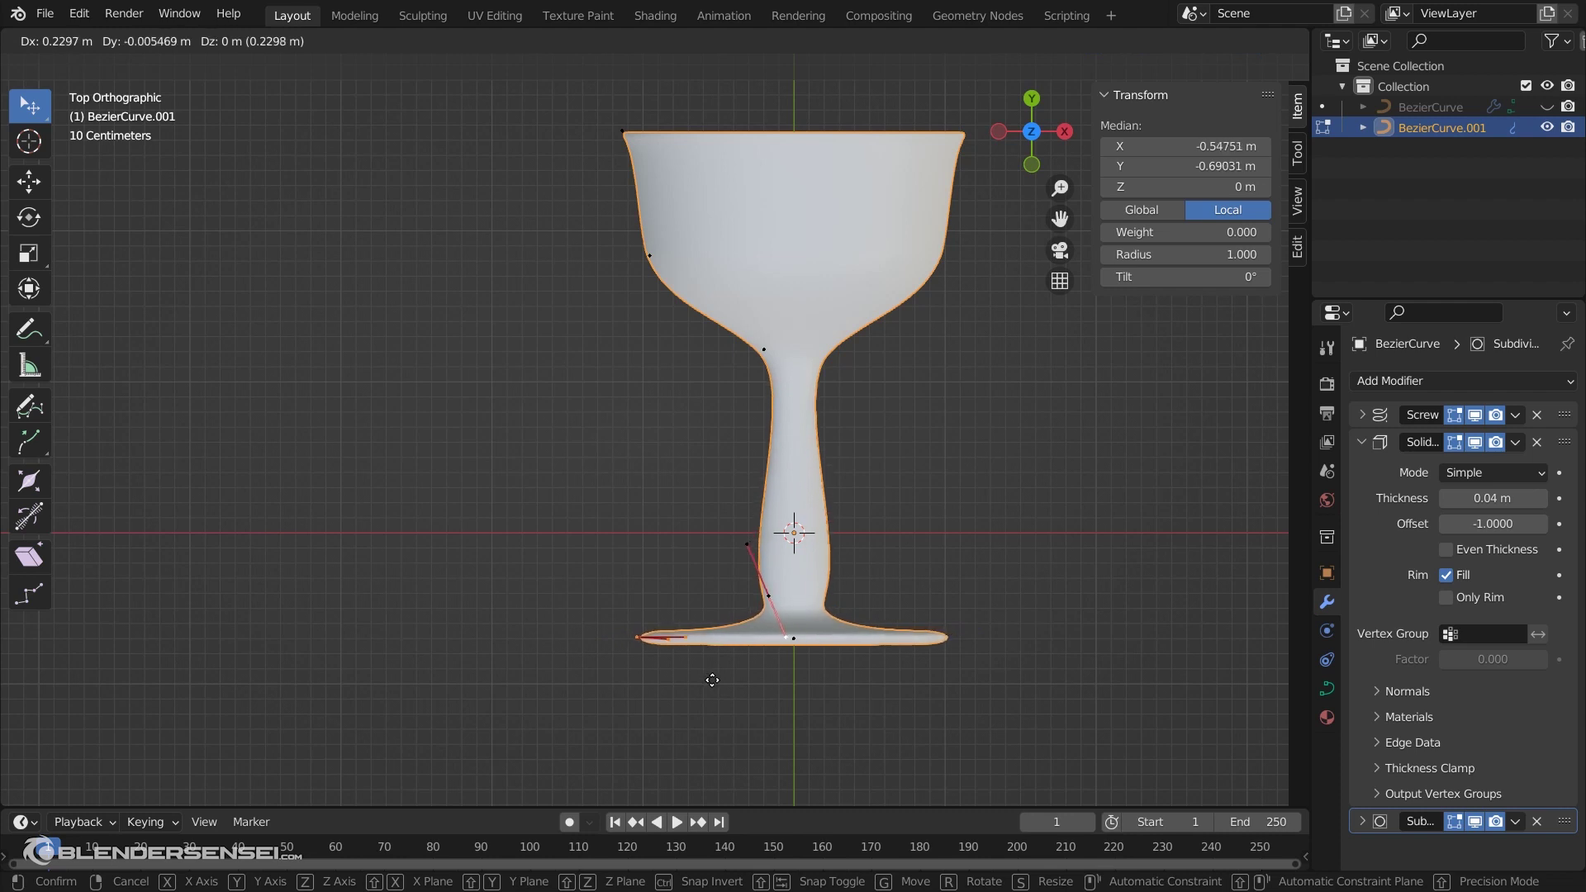
right_click(712, 680)
Move the foot's rim control point inward to about X -0.92 m, narrowing the goblet's foot
click(657, 609)
drag(574, 588, 660, 657)
key(g)
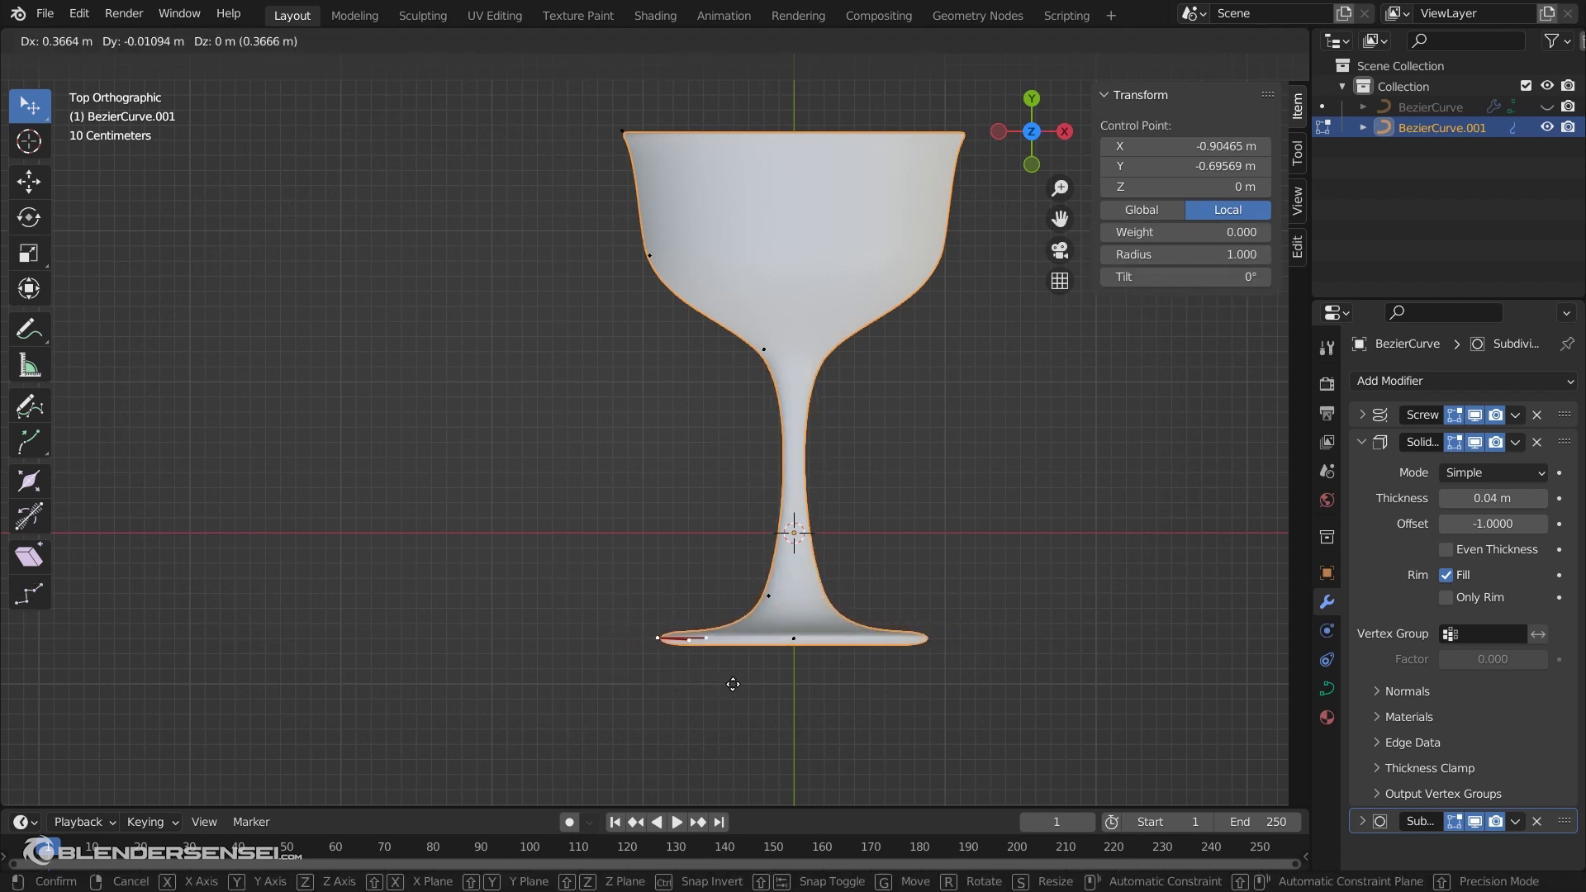
click(730, 684)
Try the Screw modifier's Merge option on the goblet with a distance of 0.46 m and disable it again
middle_drag(730, 683, 826, 561)
scroll(802, 524, up, 3)
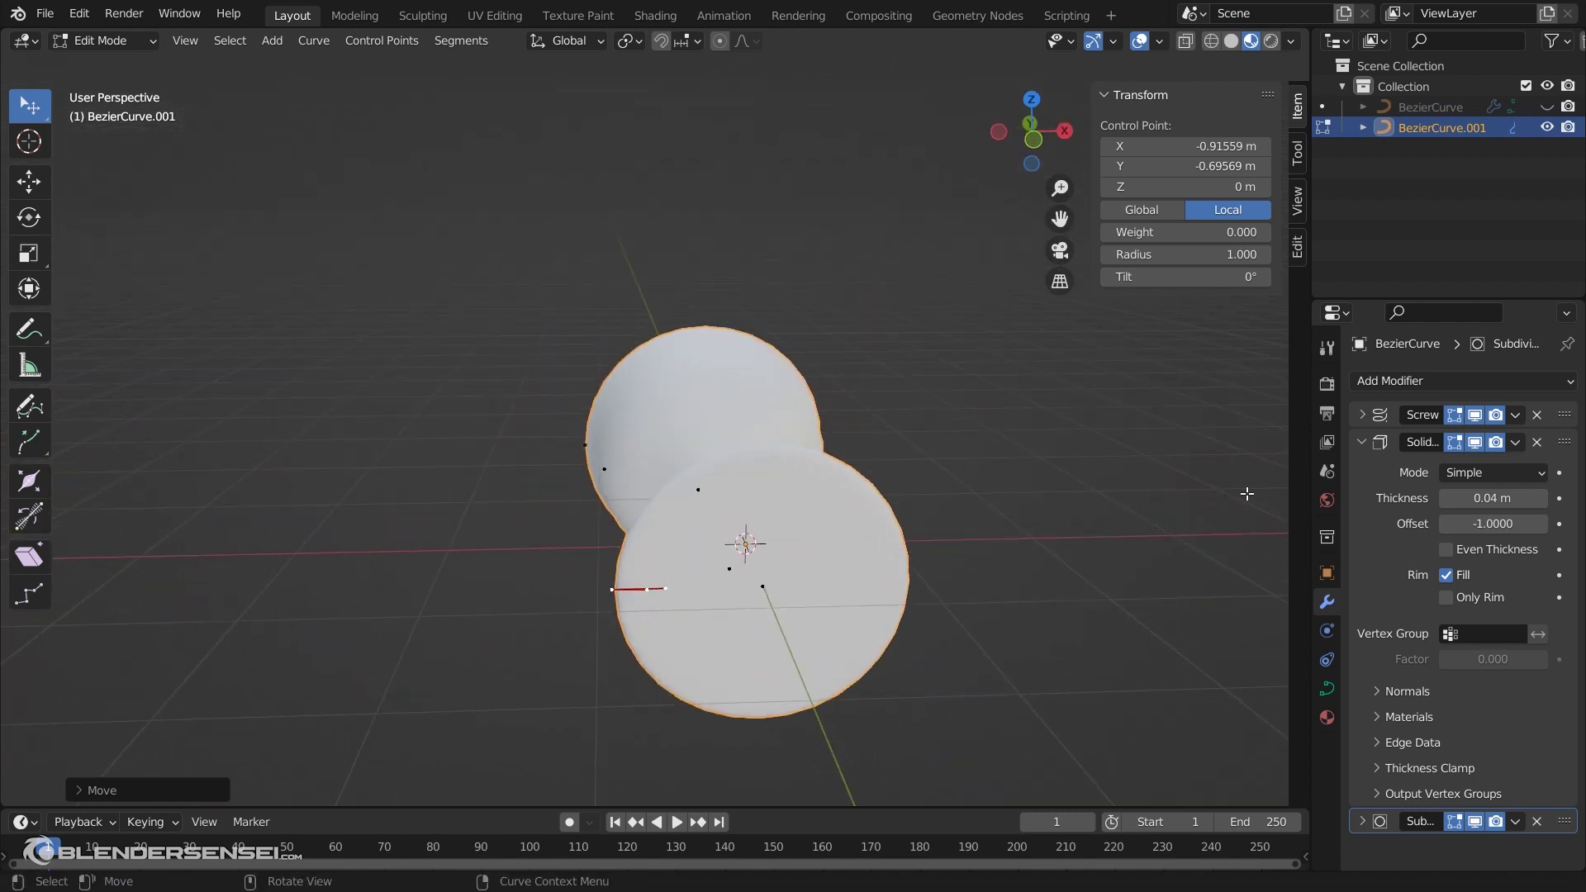
click(1361, 442)
click(1361, 414)
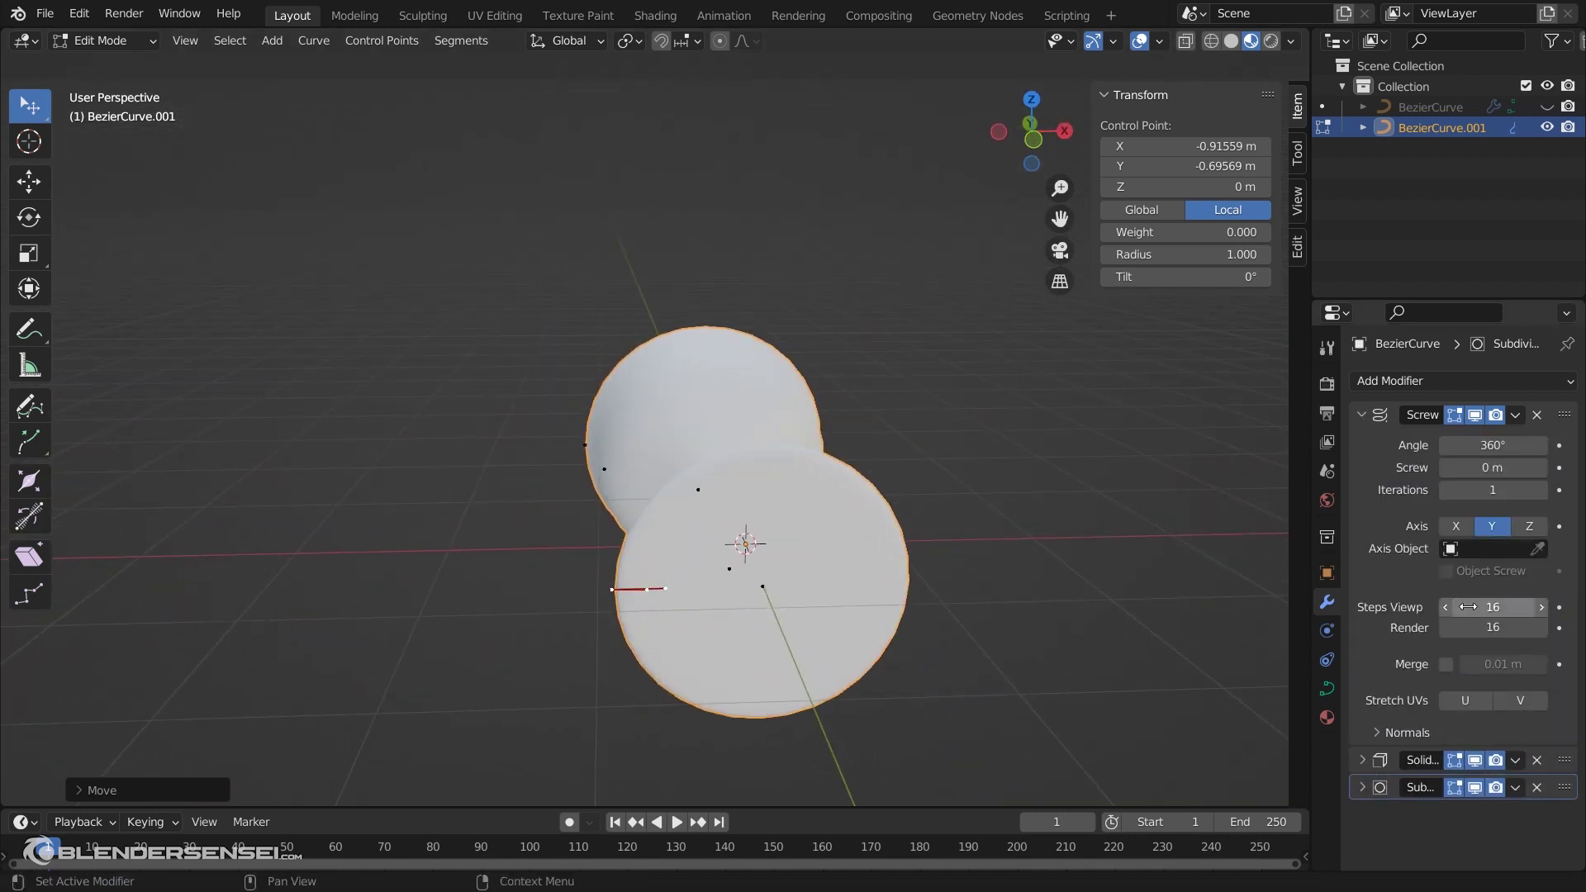
click(1446, 666)
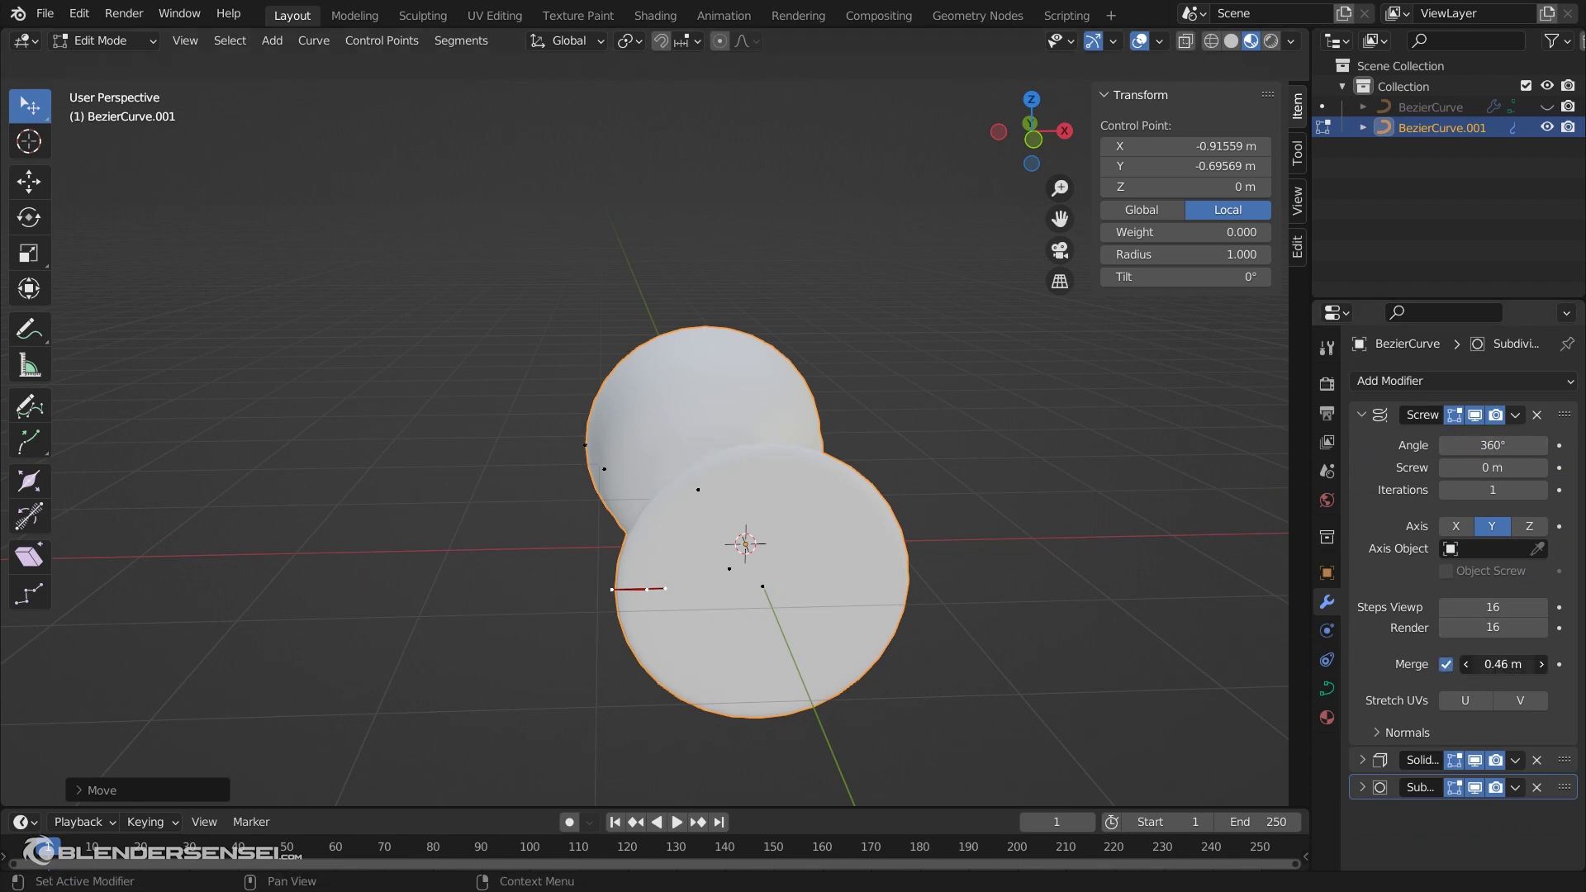
drag(1502, 664, 1468, 664)
click(1447, 665)
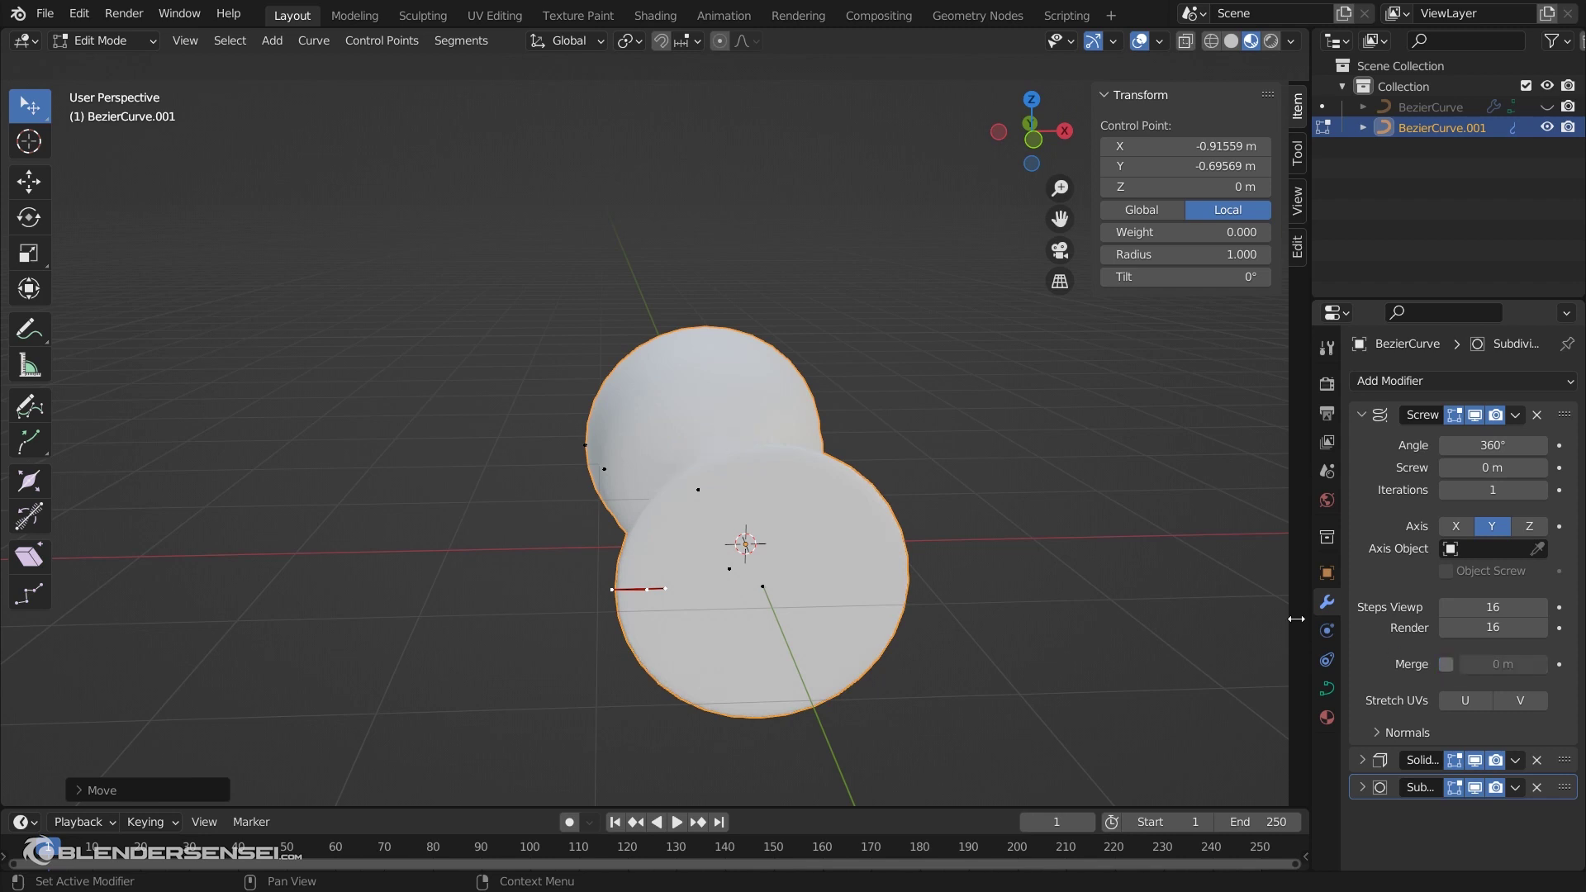
Show the original bottle in the viewport again and leave Edit Mode on the goblet
middle_drag(892, 537, 774, 498)
shift+middle_drag(664, 402, 652, 511)
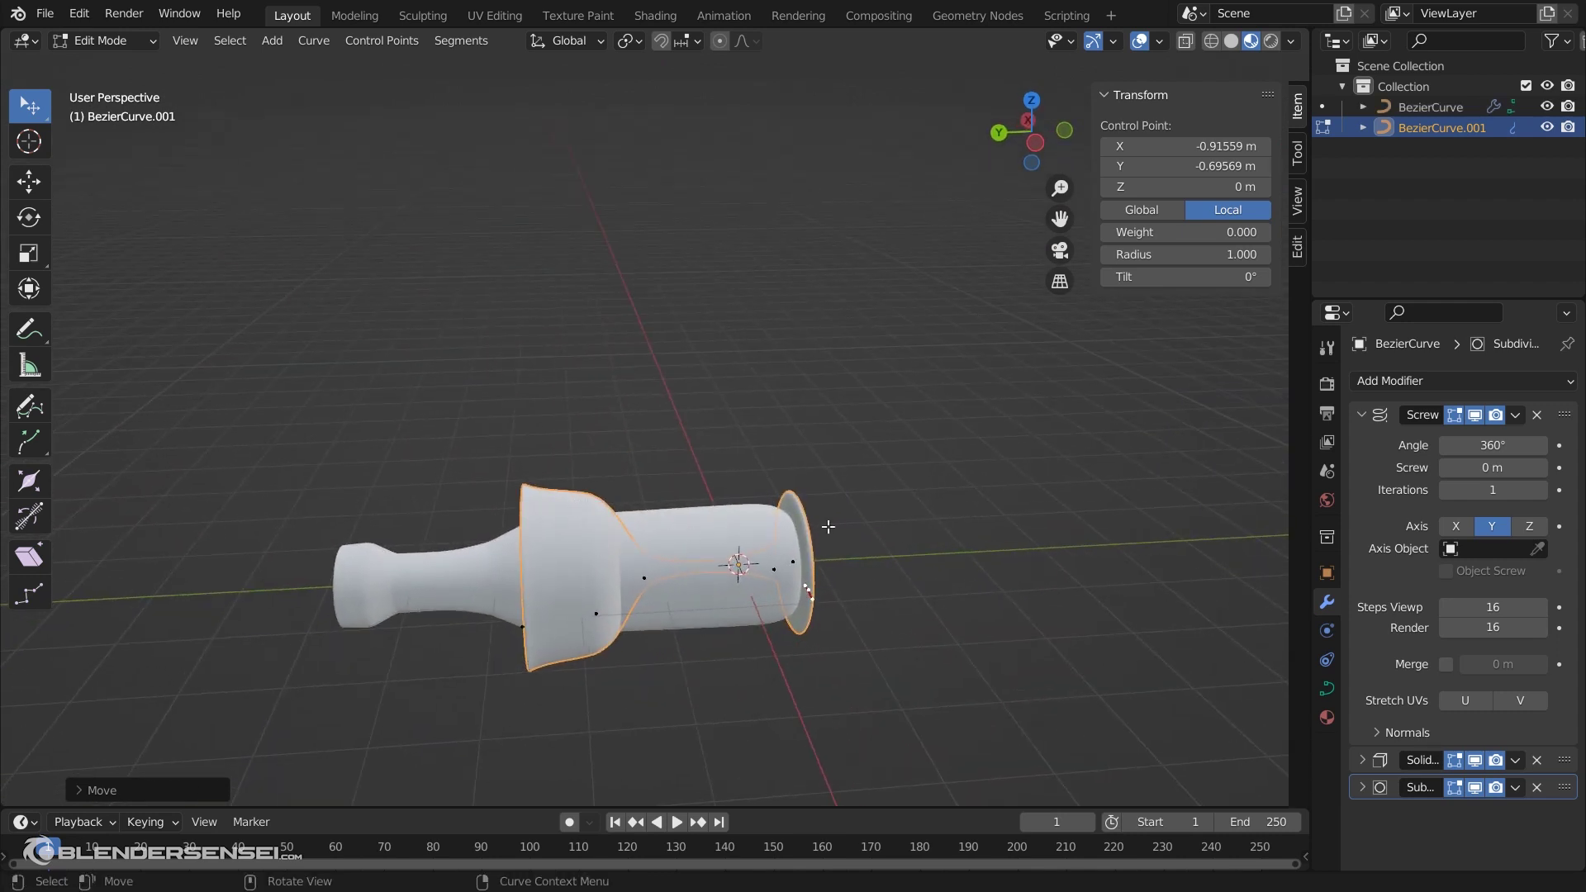
middle_drag(829, 526, 776, 611)
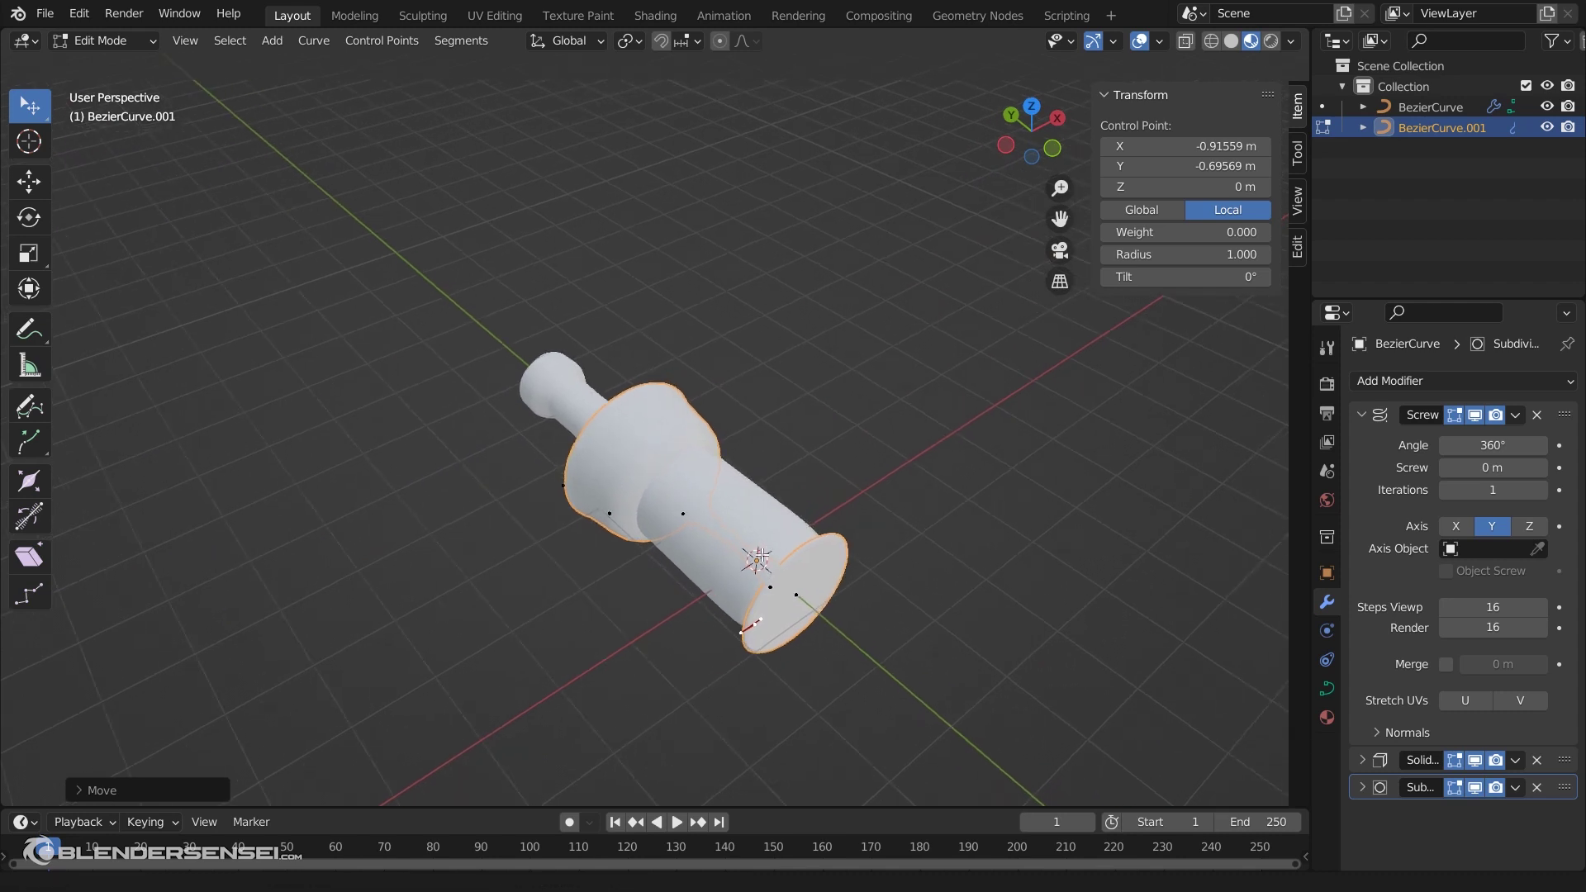
shift+middle_drag(761, 555, 735, 598)
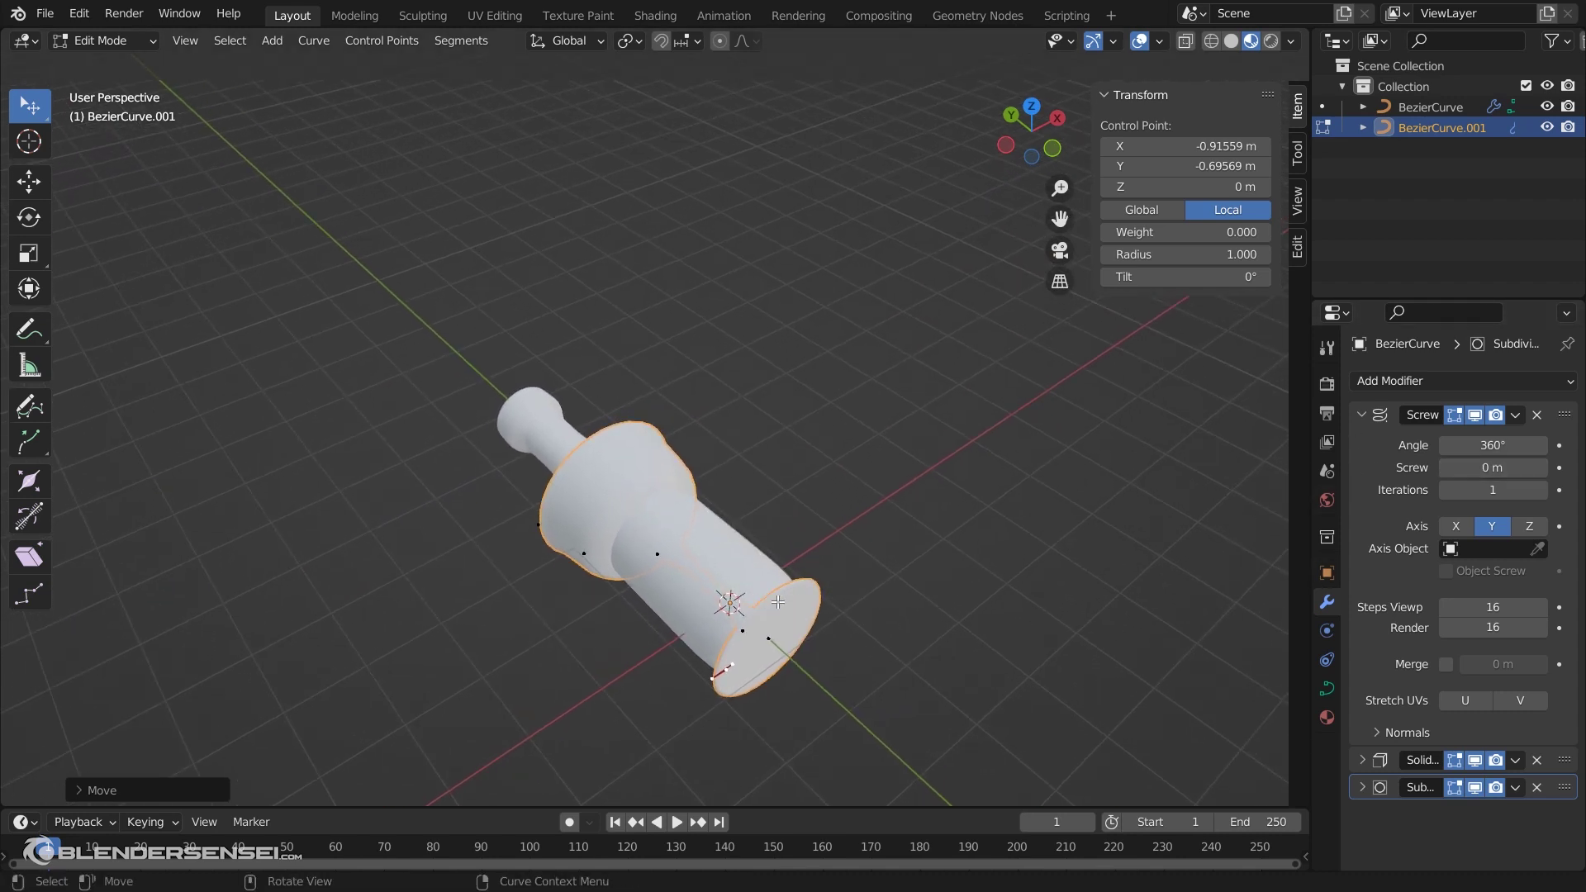
mouse_move(754, 595)
middle_down()
mouse_move(920, 495)
mouse_move(835, 556)
mouse_move(776, 538)
mouse_move(826, 479)
mouse_move(900, 446)
mouse_move(1023, 538)
mouse_move(830, 481)
mouse_move(815, 507)
mouse_move(641, 574)
middle_up()
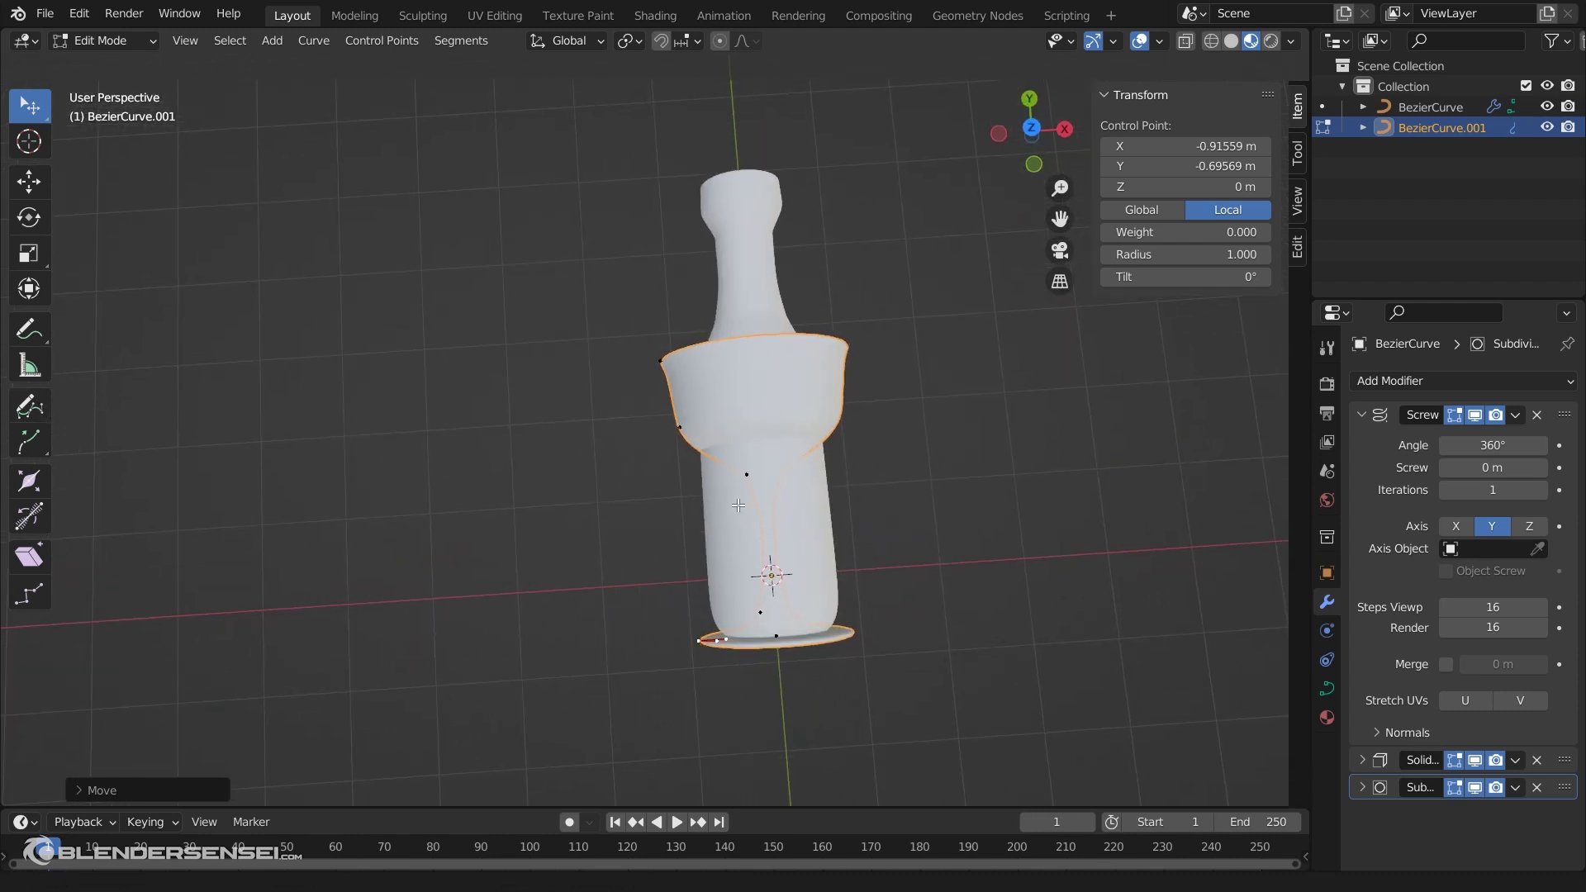
shift+middle_drag(688, 493, 734, 531)
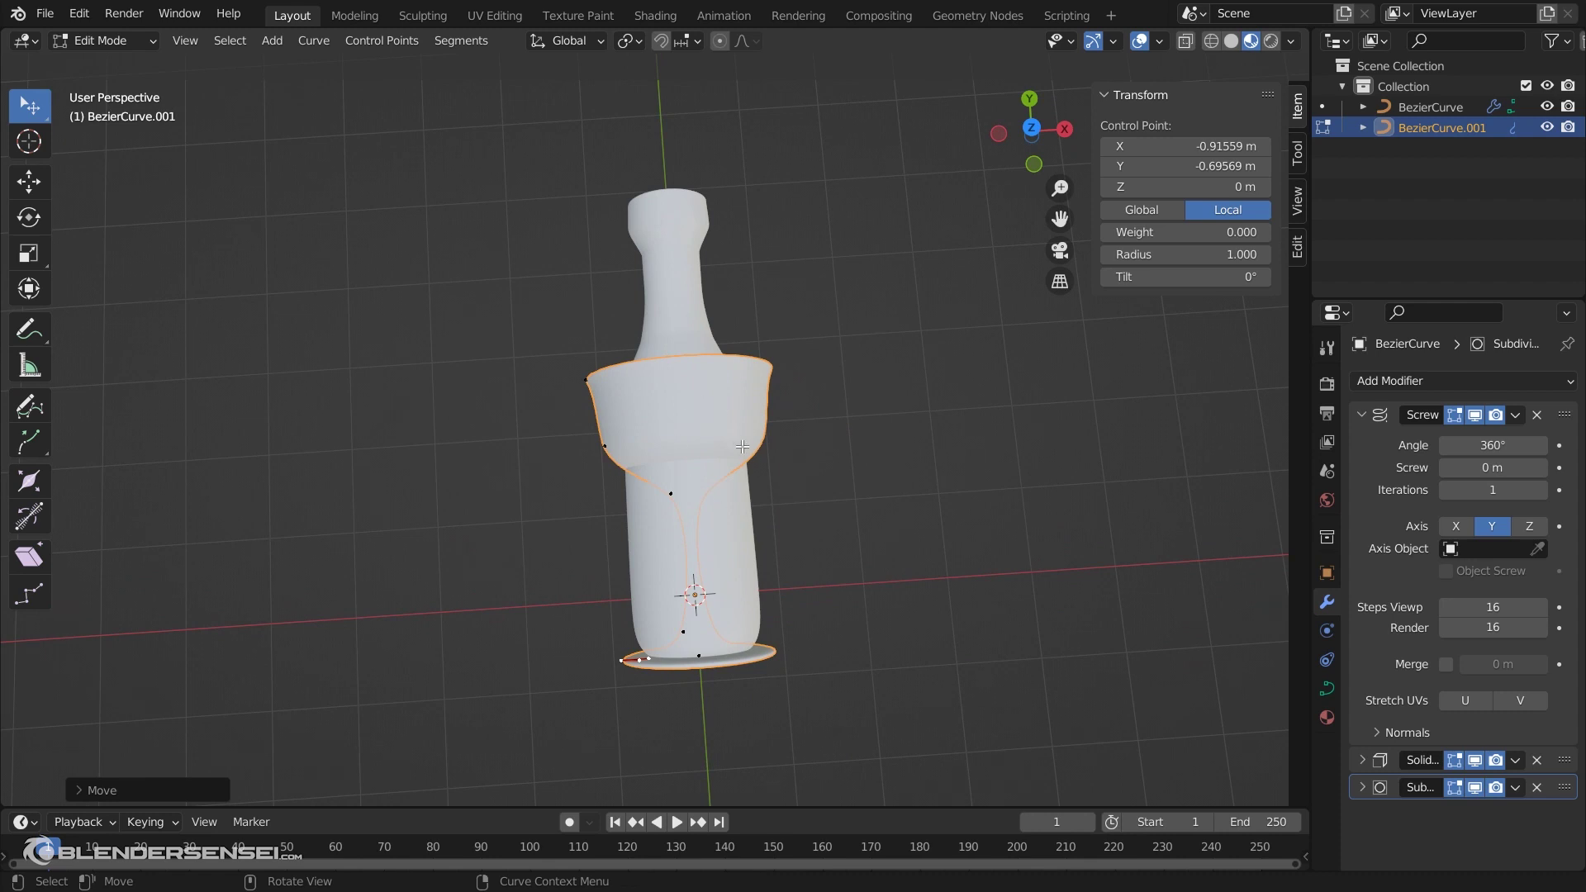
key(Tab)
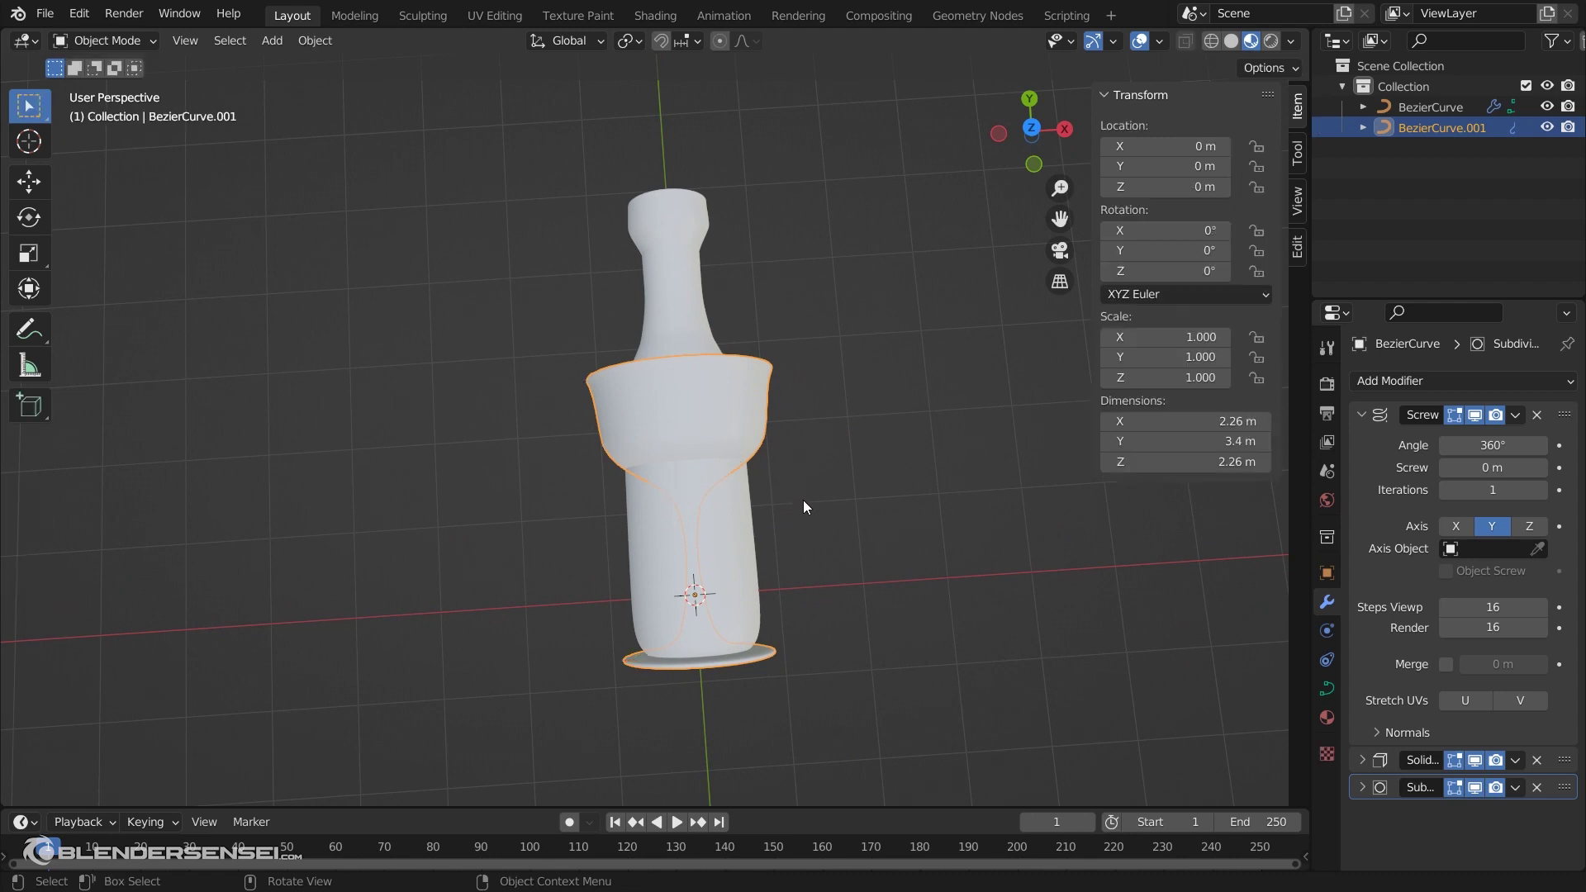
Add a new Bezier curve at the origin and delete all its vertices in Edit Mode
key(shift+a)
mouse_move(811, 496)
click(889, 496)
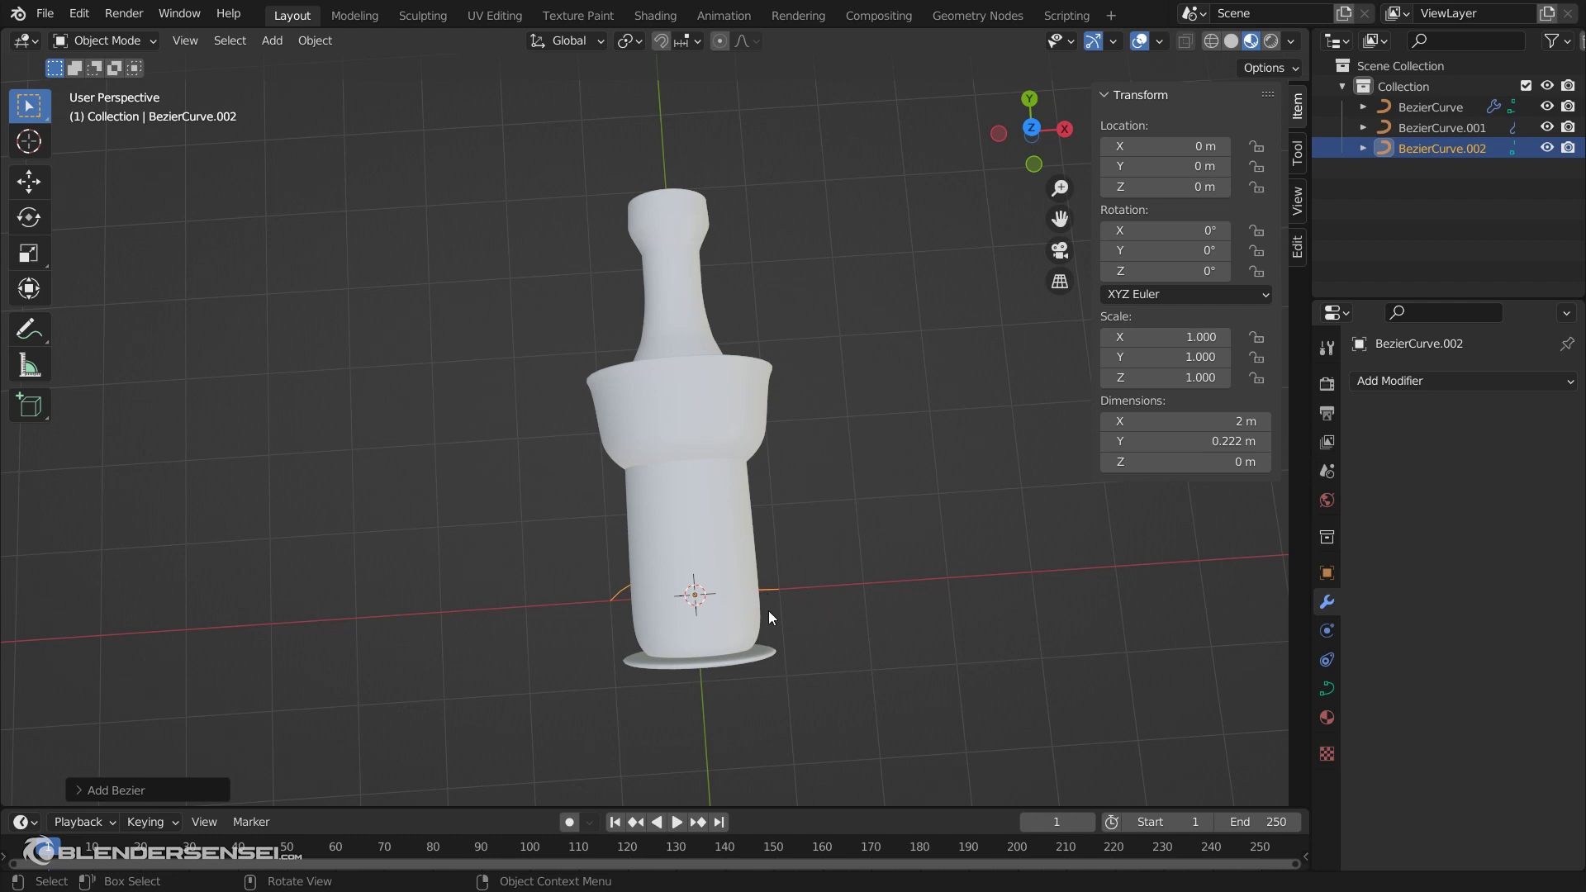
mouse_move(776, 587)
middle_down()
mouse_move(920, 523)
mouse_move(801, 571)
middle_up()
key(Tab)
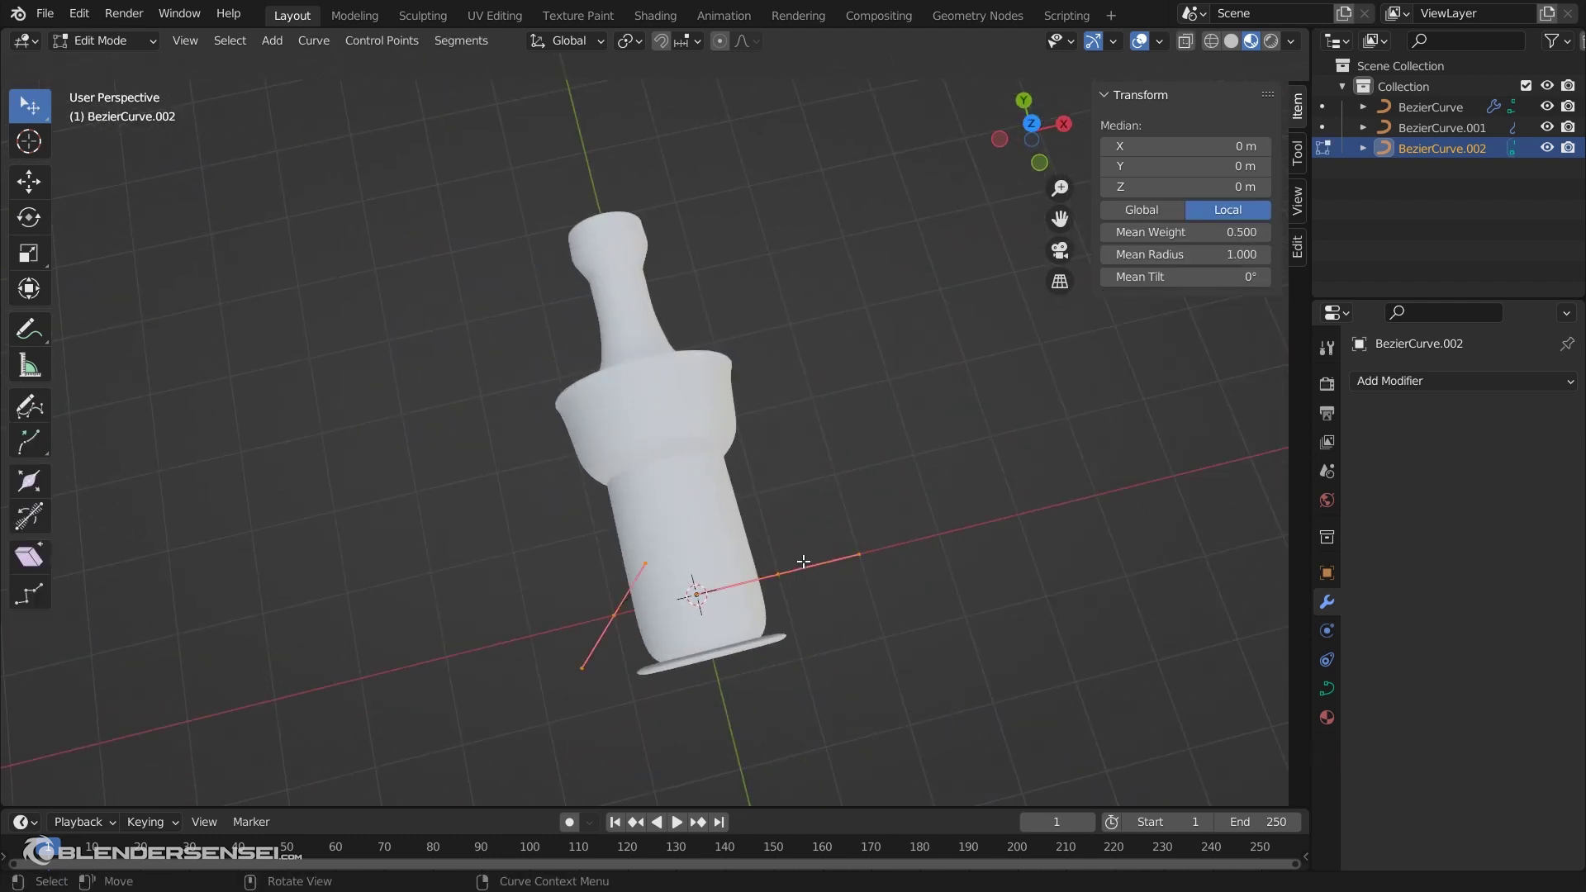
key(x)
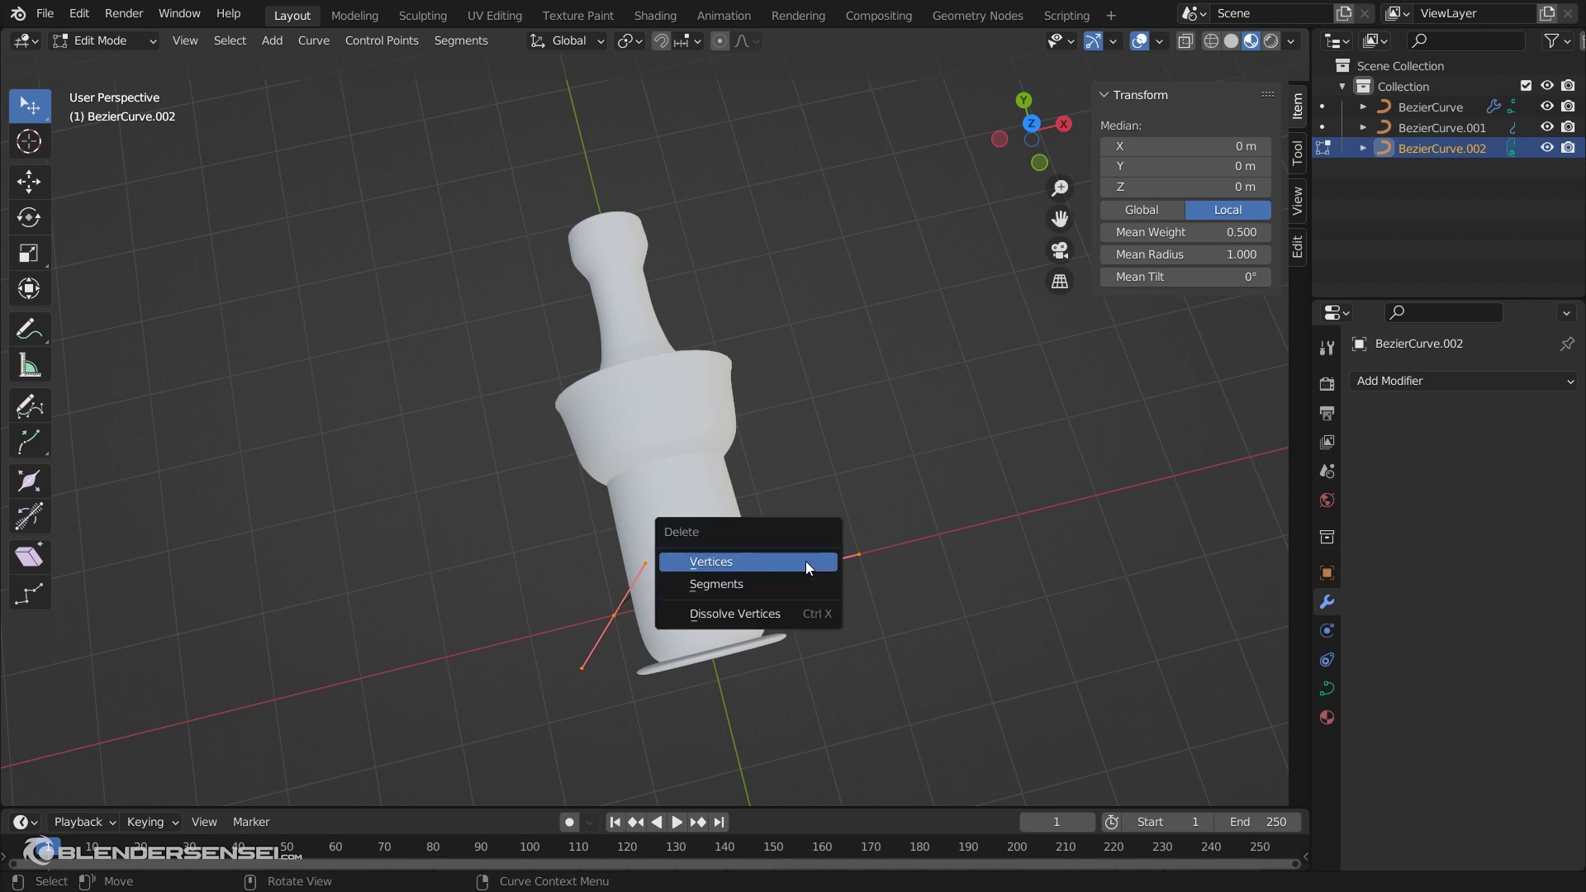
click(805, 565)
Return to Object Mode and delete the empty curve object
middle_drag(838, 511, 815, 543)
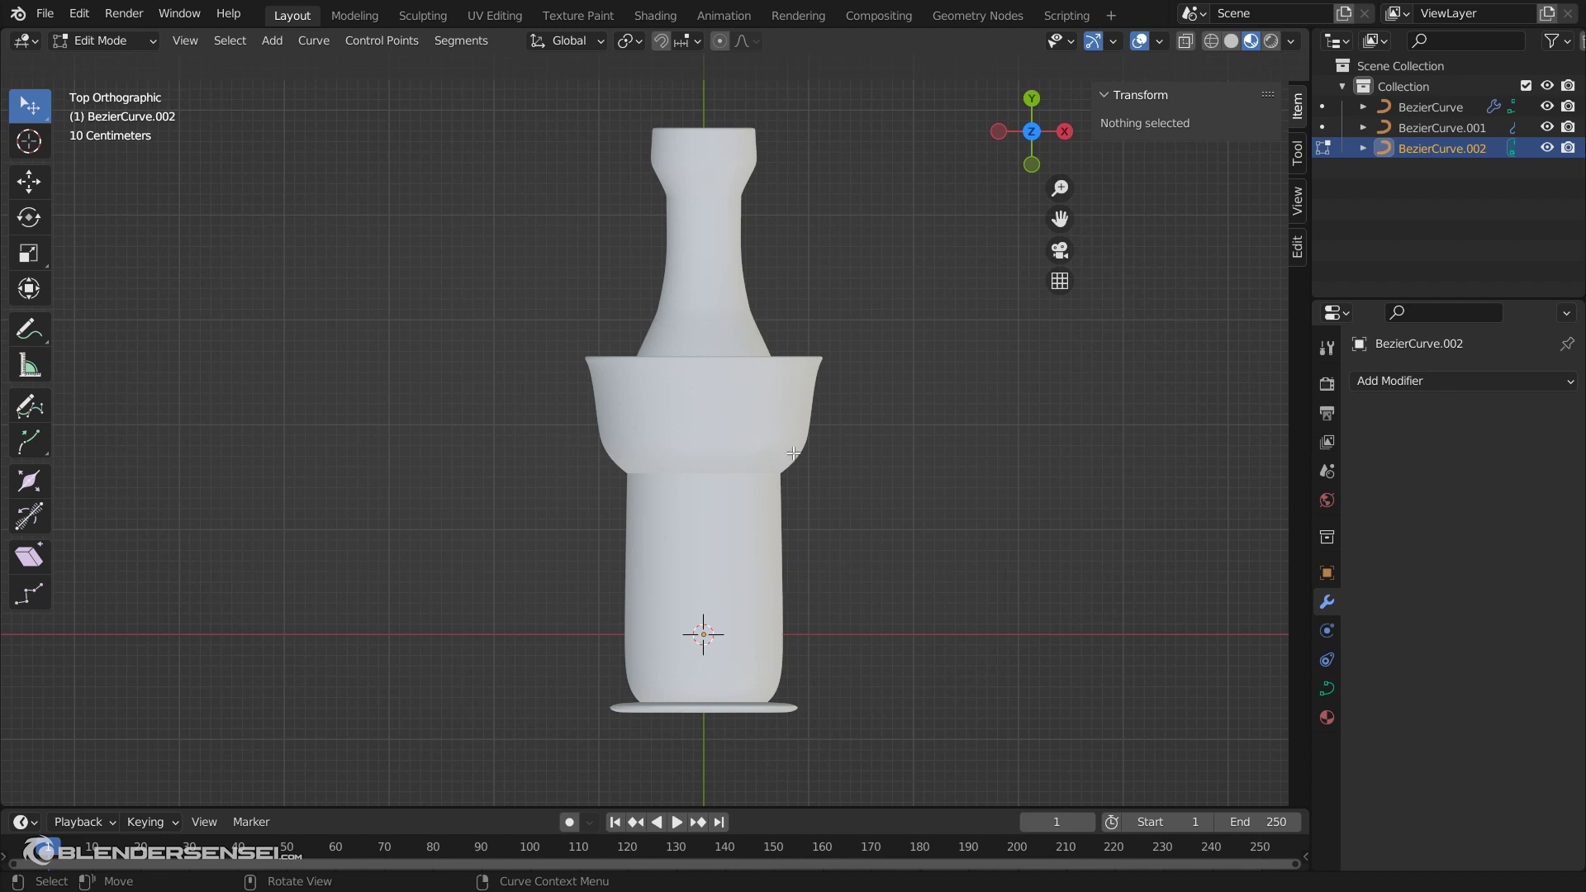
middle_drag(792, 453, 742, 493)
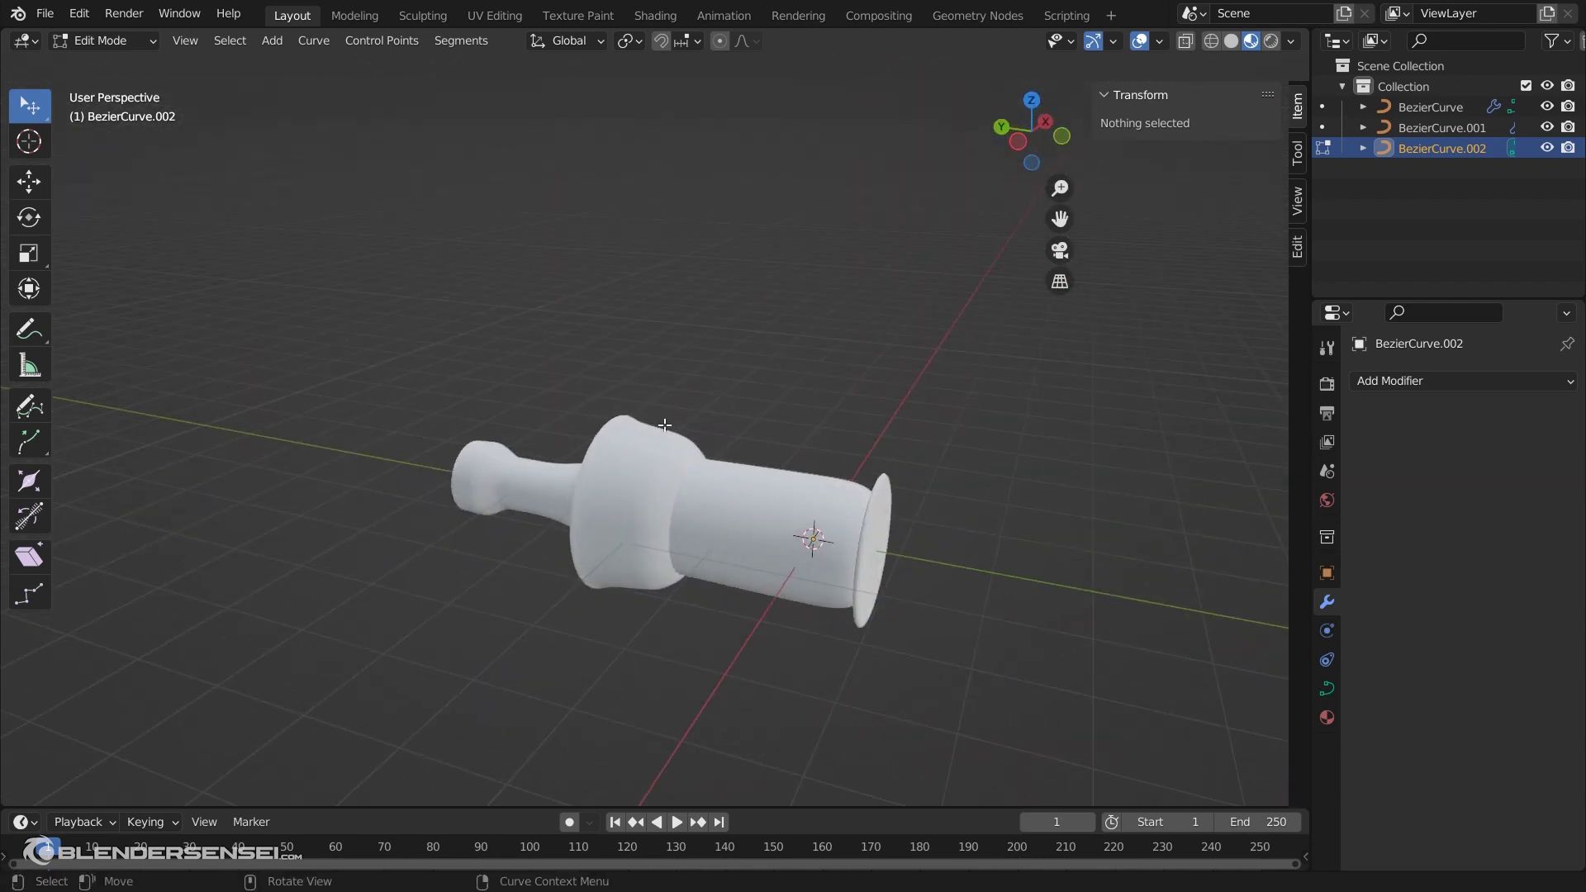
middle_drag(739, 439, 755, 422)
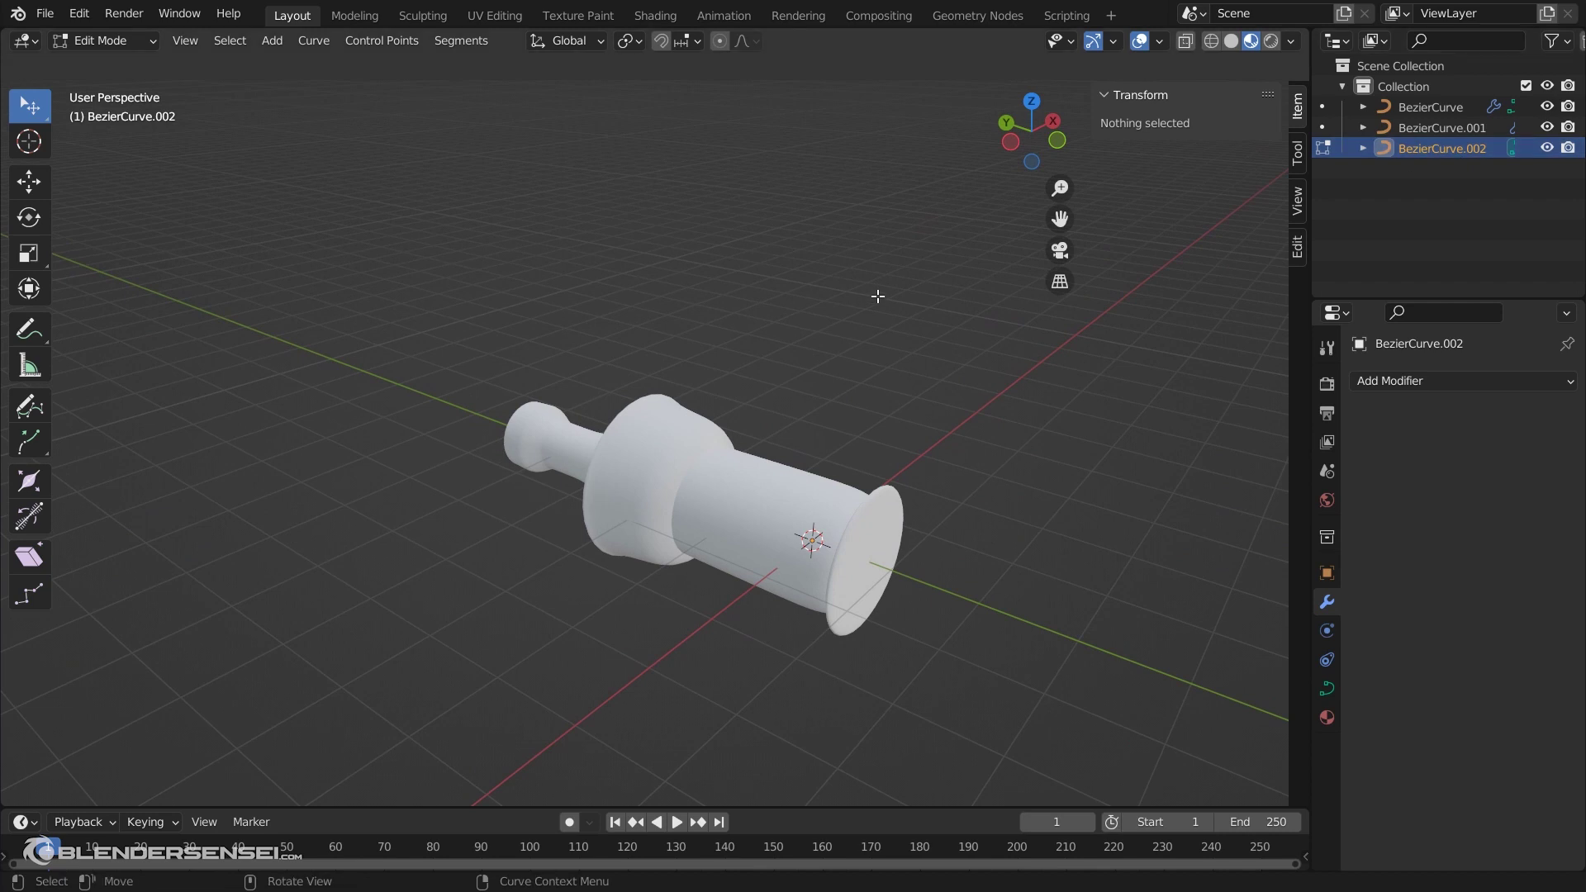
key(Tab)
key(Delete)
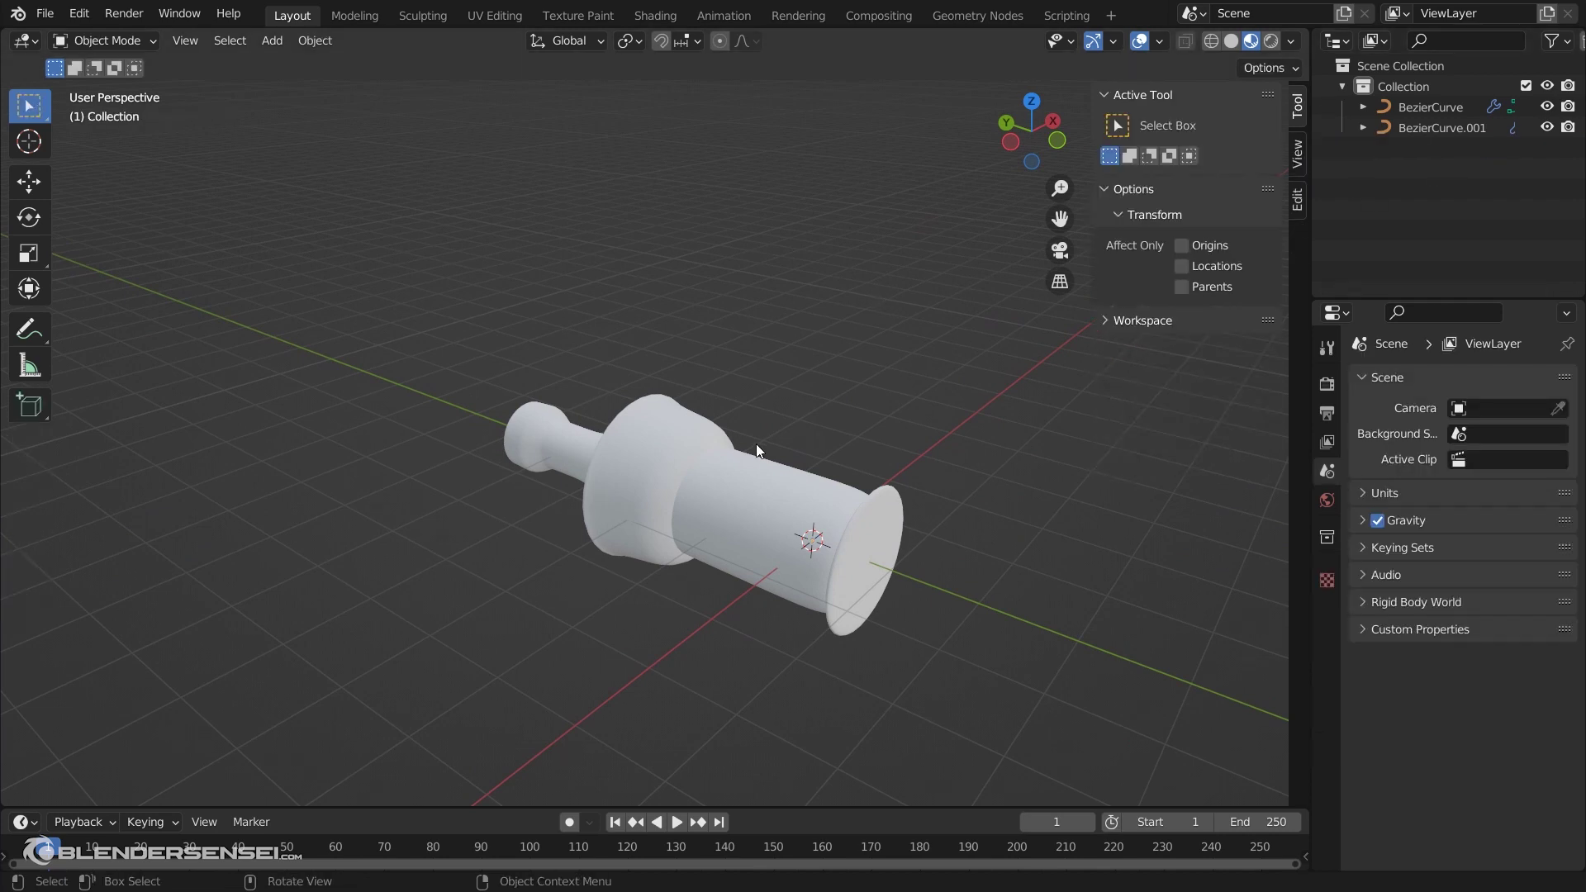
Select the goblet and the bottle and rotate both upright by 90° about X in the left orthographic view
middle_drag(756, 443, 882, 401)
click(642, 497)
shift+click(521, 518)
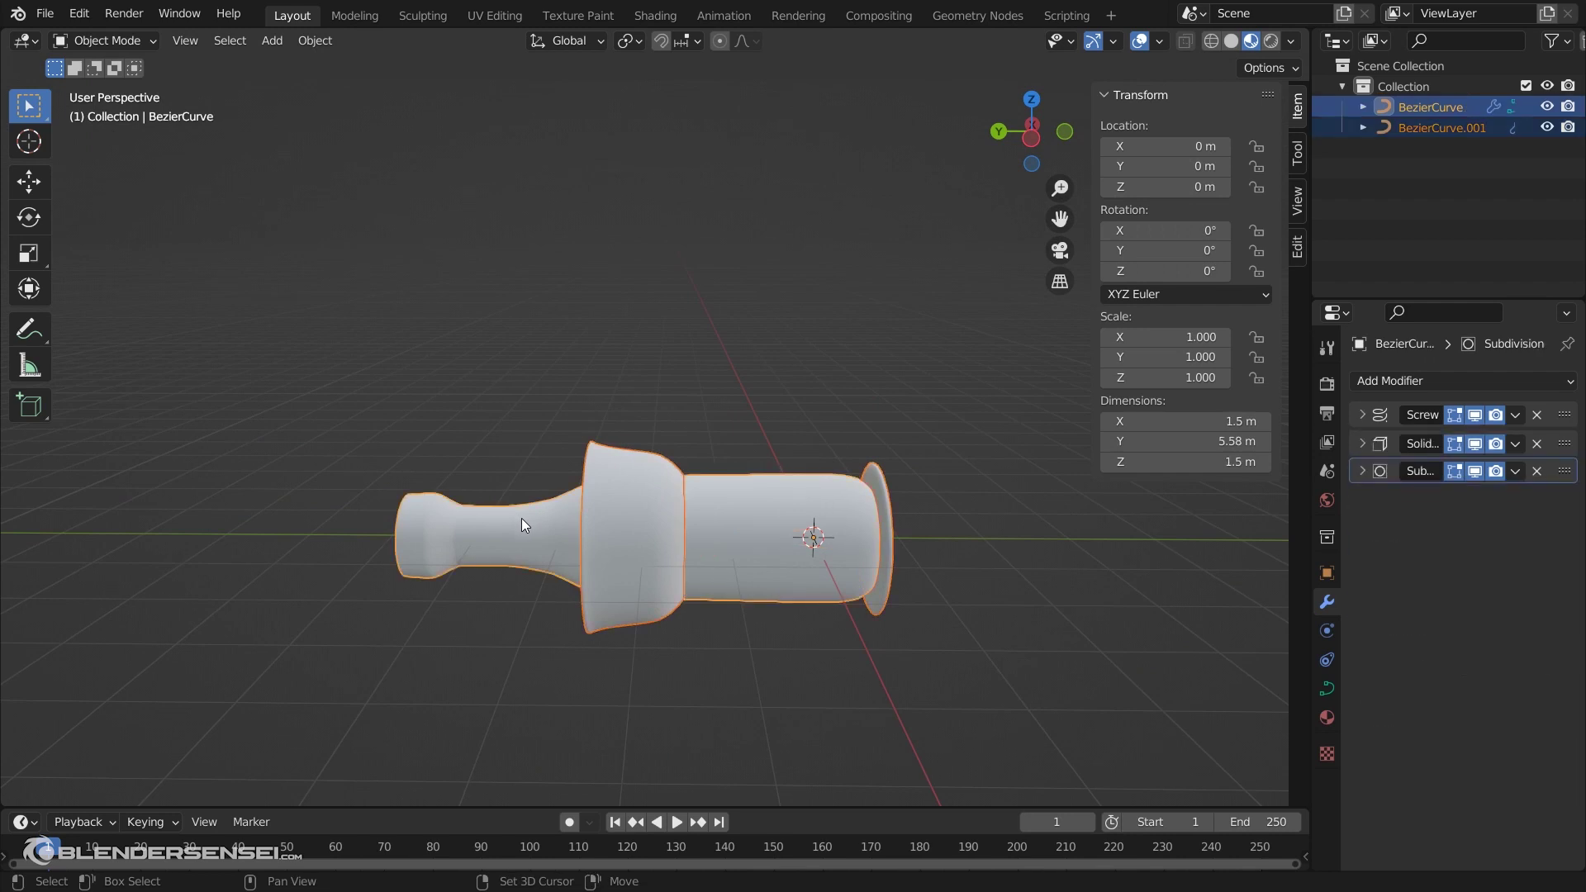
key(ctrl+KP_3)
key(r)
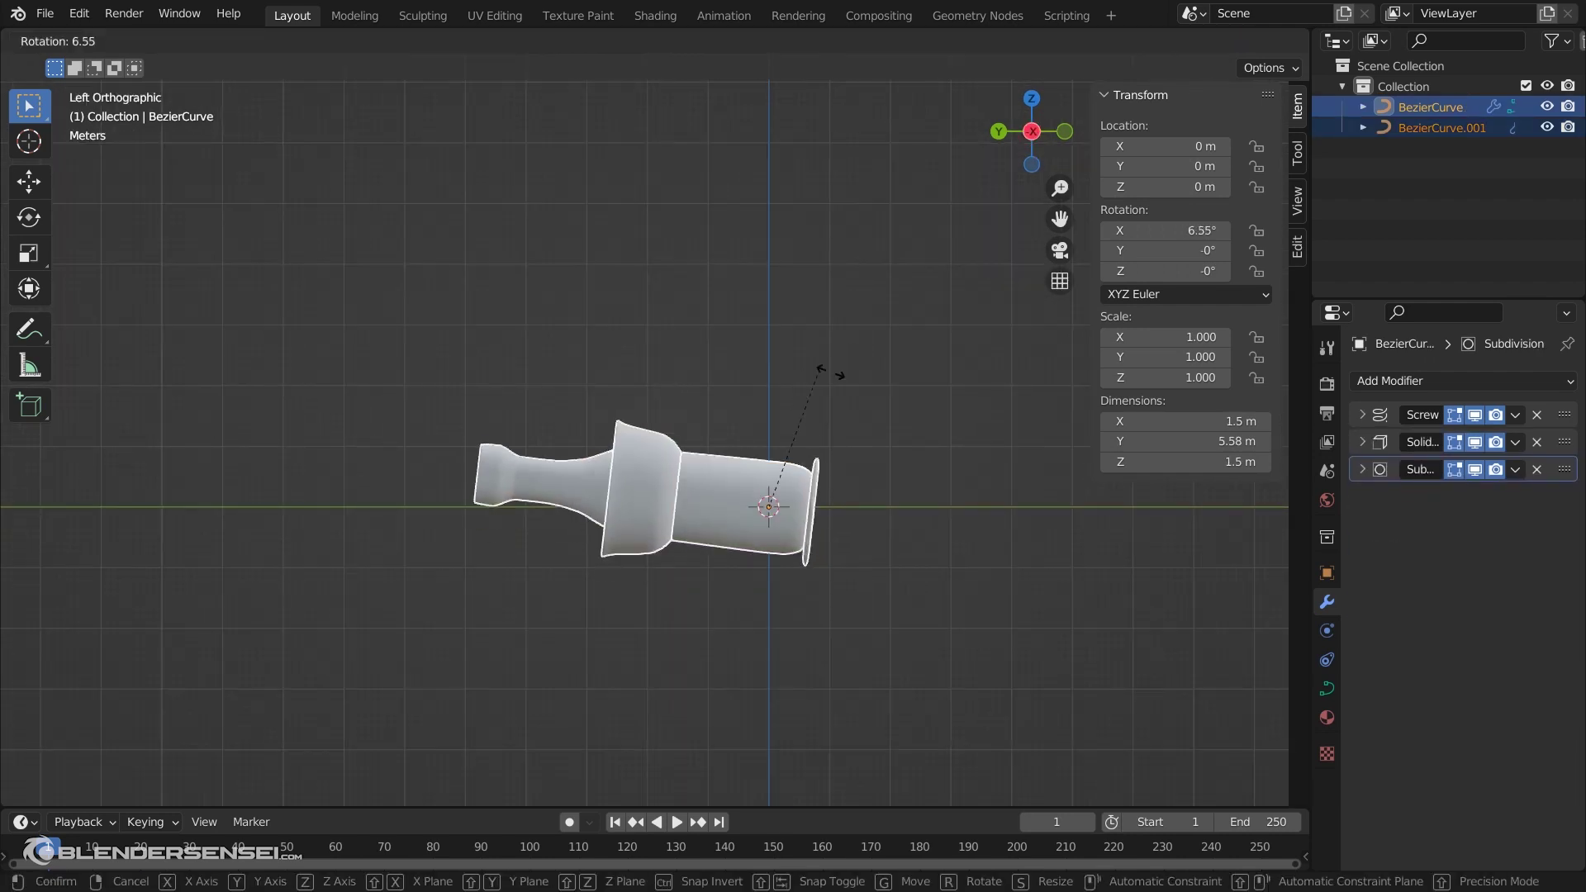
click(956, 543)
middle_drag(954, 543, 775, 440)
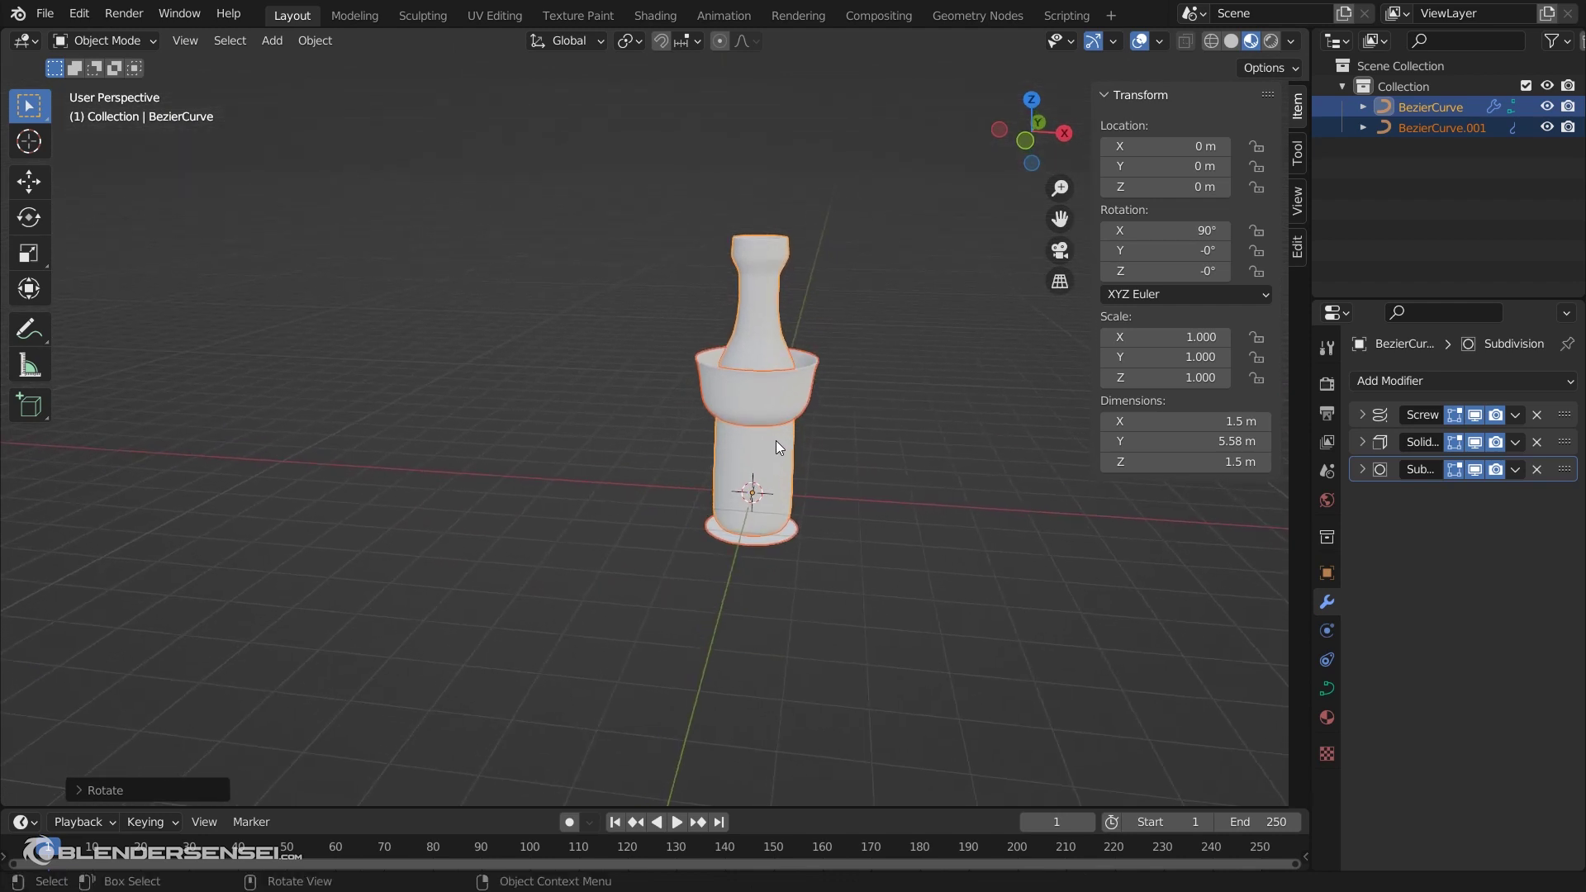
click(791, 401)
key(g)
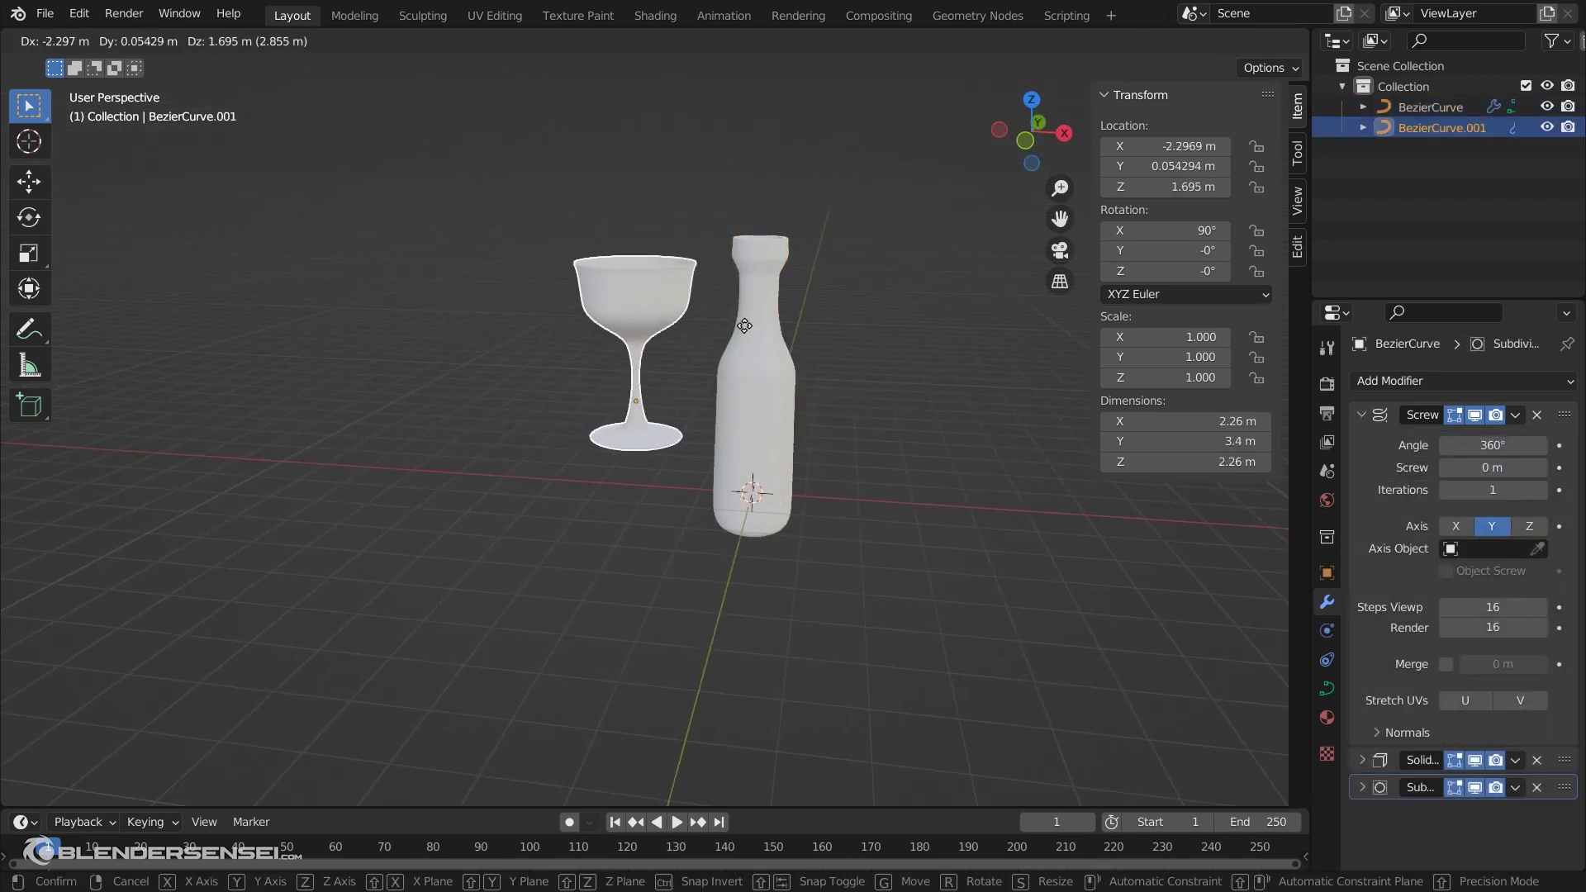
right_click(750, 332)
Open the Curve Shape Keys options with the goblet selected
shift+middle_drag(750, 339, 826, 453)
scroll(694, 488, up, 2)
click(1297, 244)
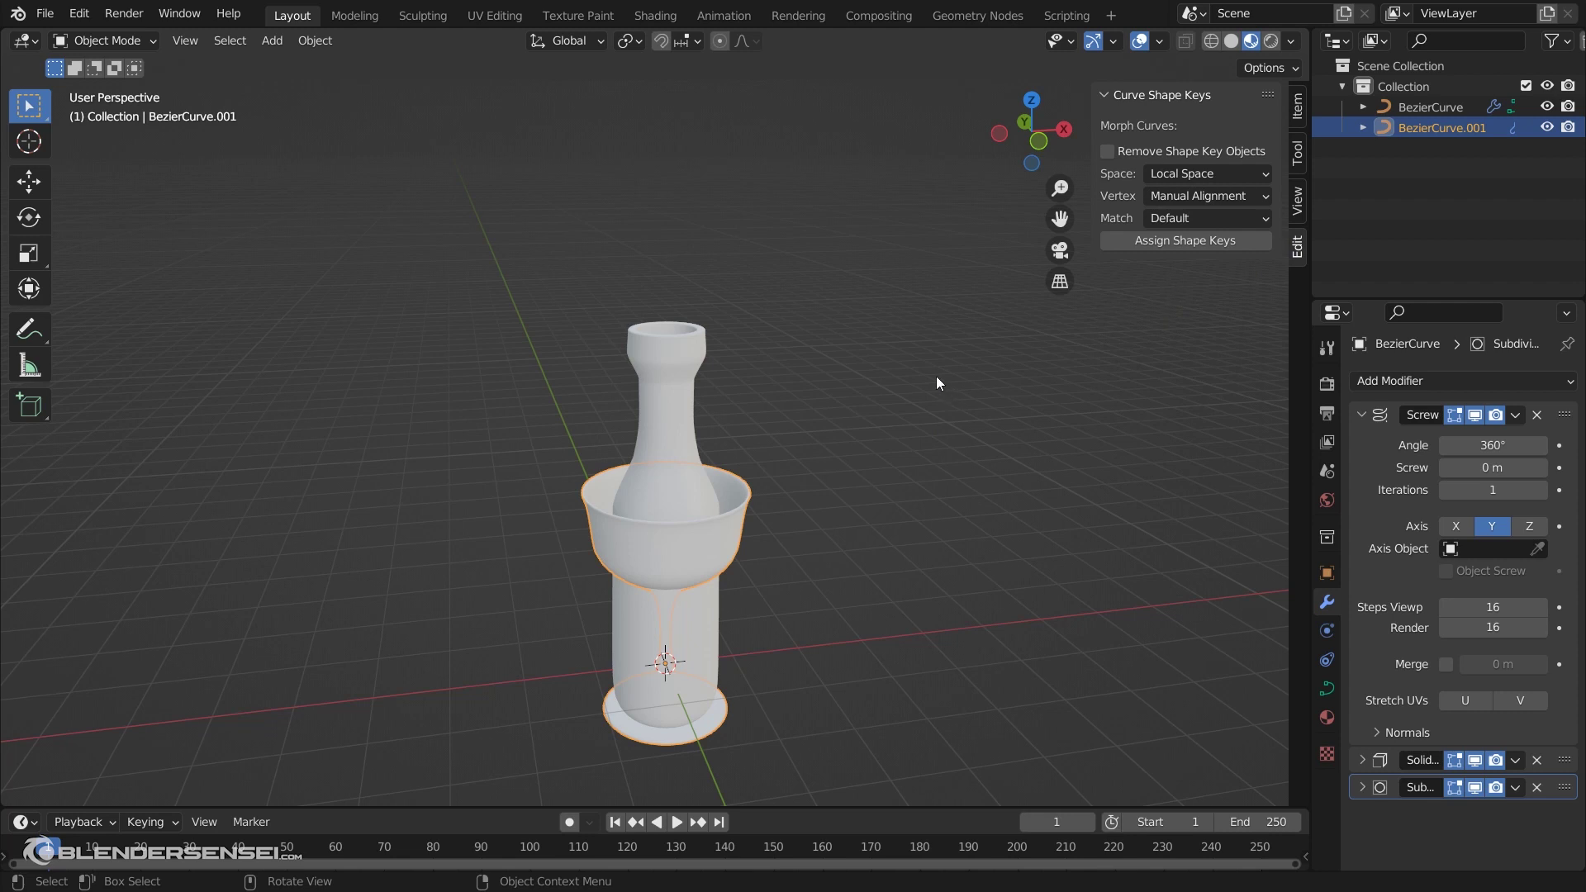
middle_drag(935, 383, 710, 373)
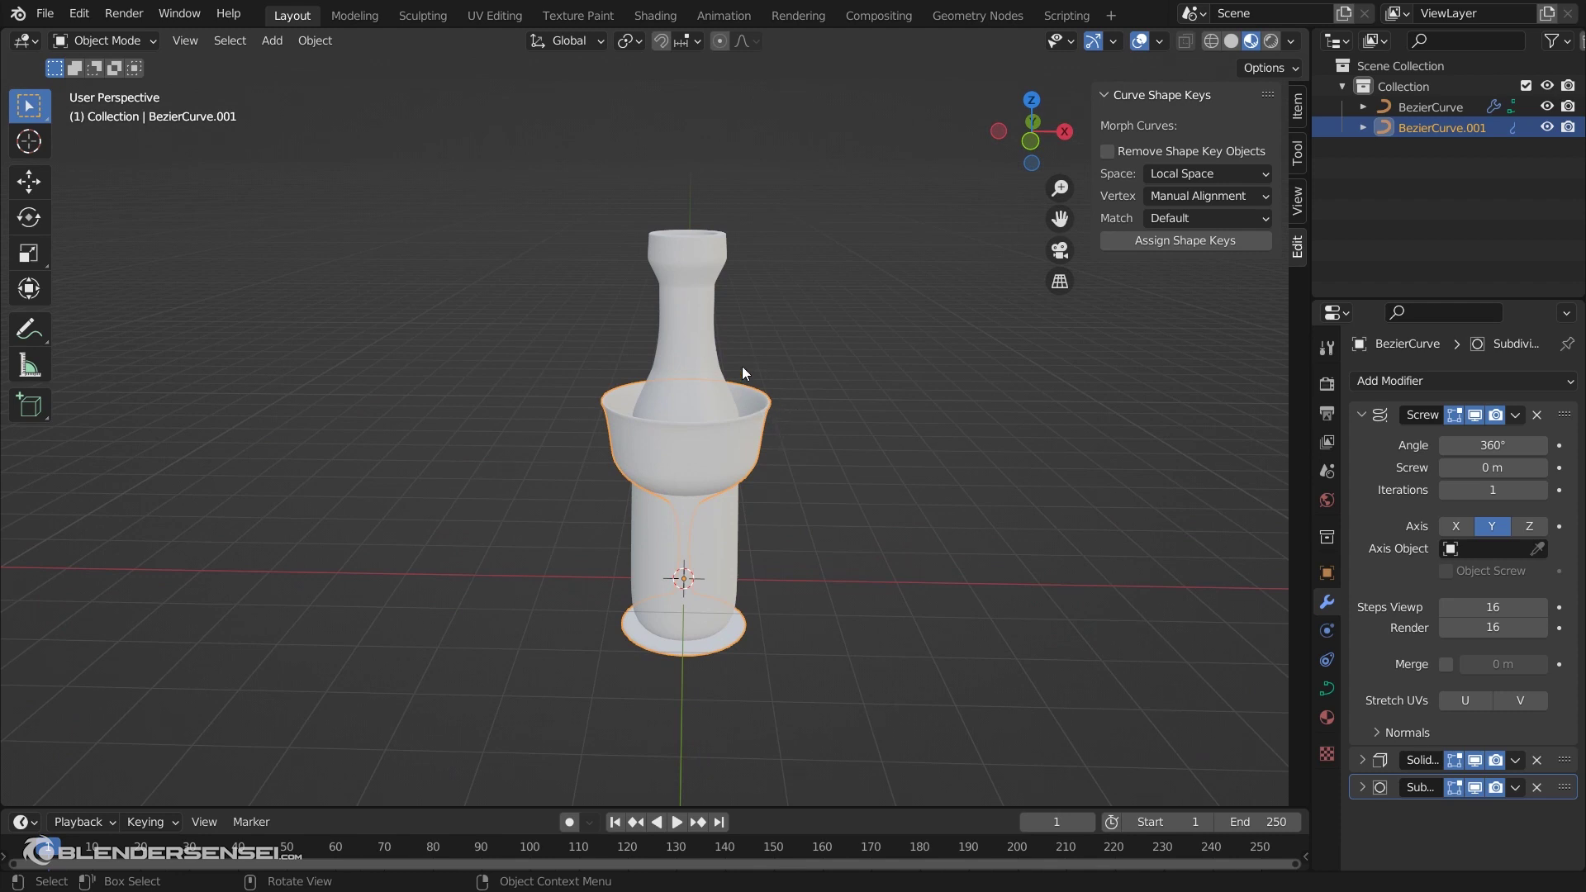
Duplicate the selected bottle and goblet together along the X axis, placing the copies beside the originals
click(688, 307)
middle_drag(860, 374, 438, 506)
key(shift+d)
key(x)
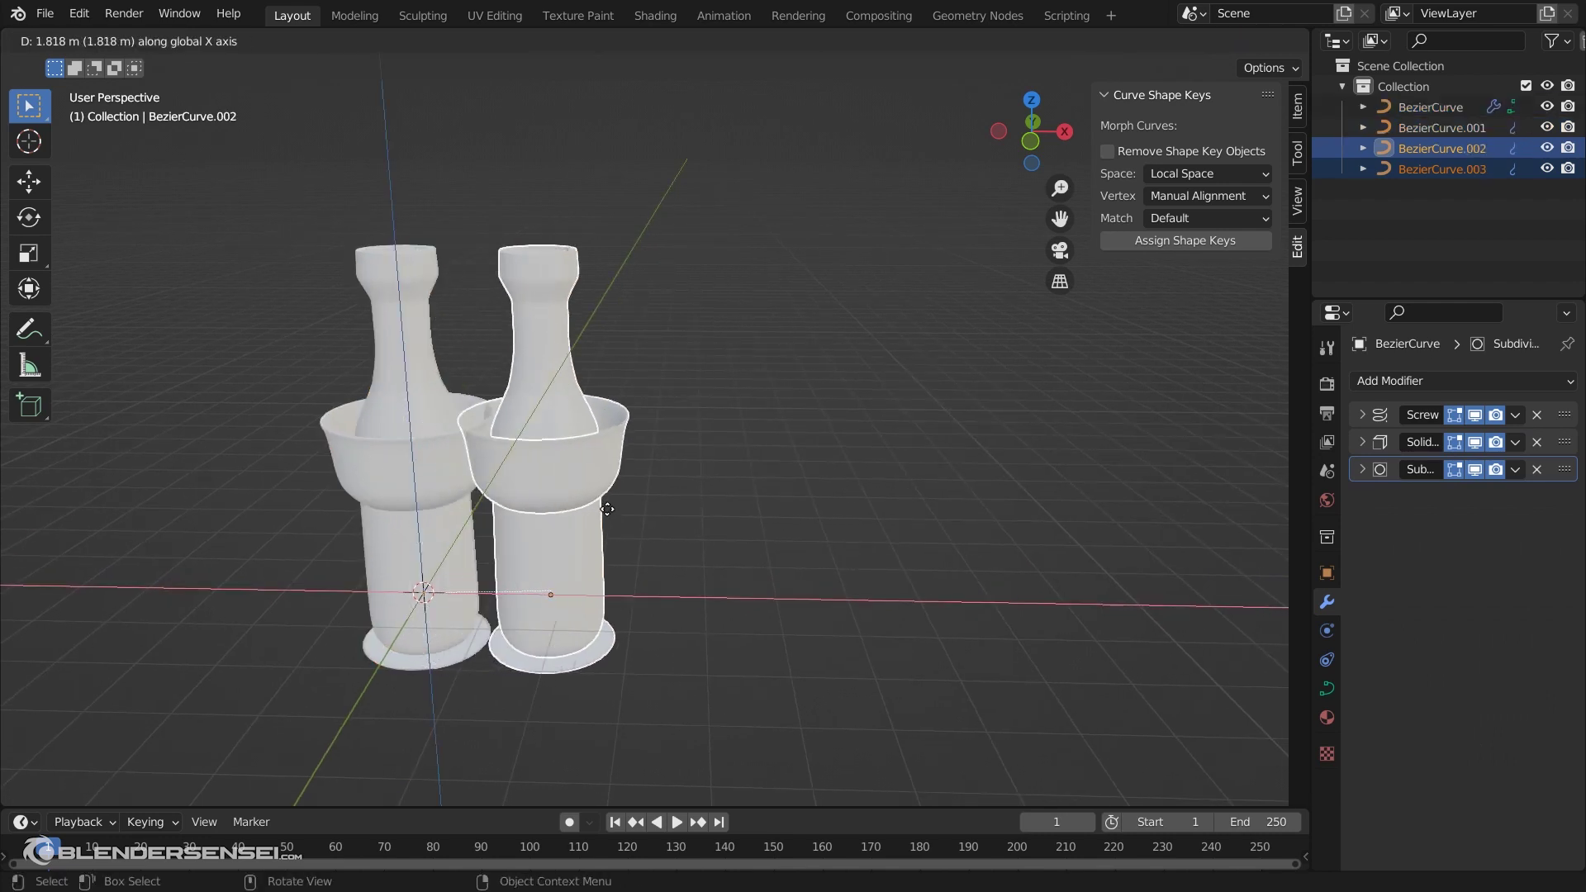
click(851, 519)
middle_drag(851, 519, 289, 500)
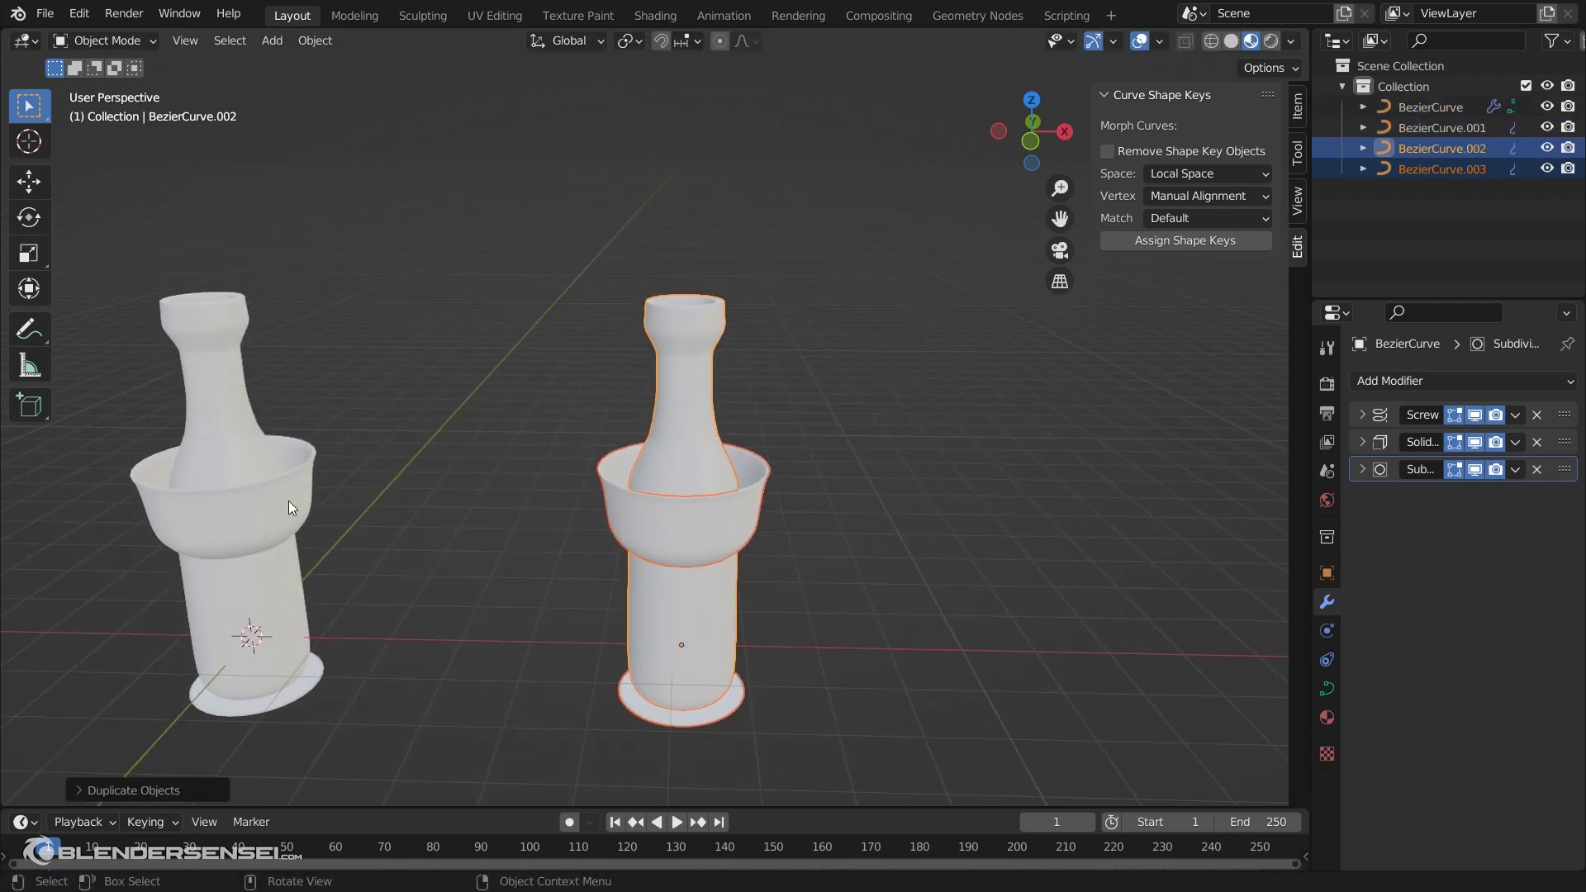
Enable Remove Shape Key Objects and assign shape keys to the duplicated bottle and goblet with the bottle active
middle_drag(722, 447, 825, 386)
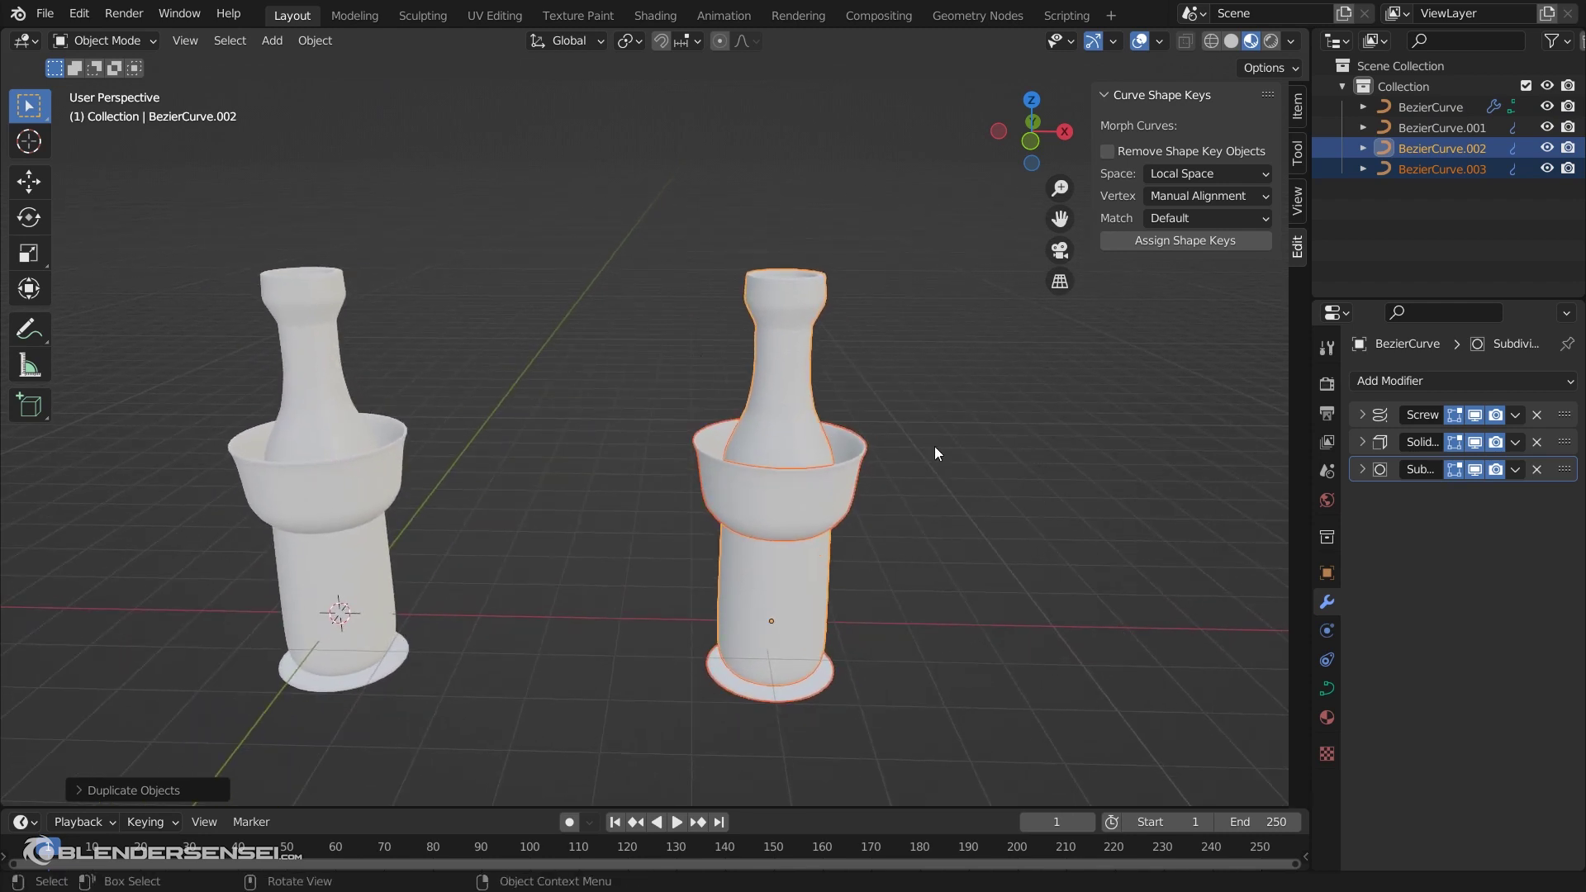
middle_drag(900, 529, 1091, 366)
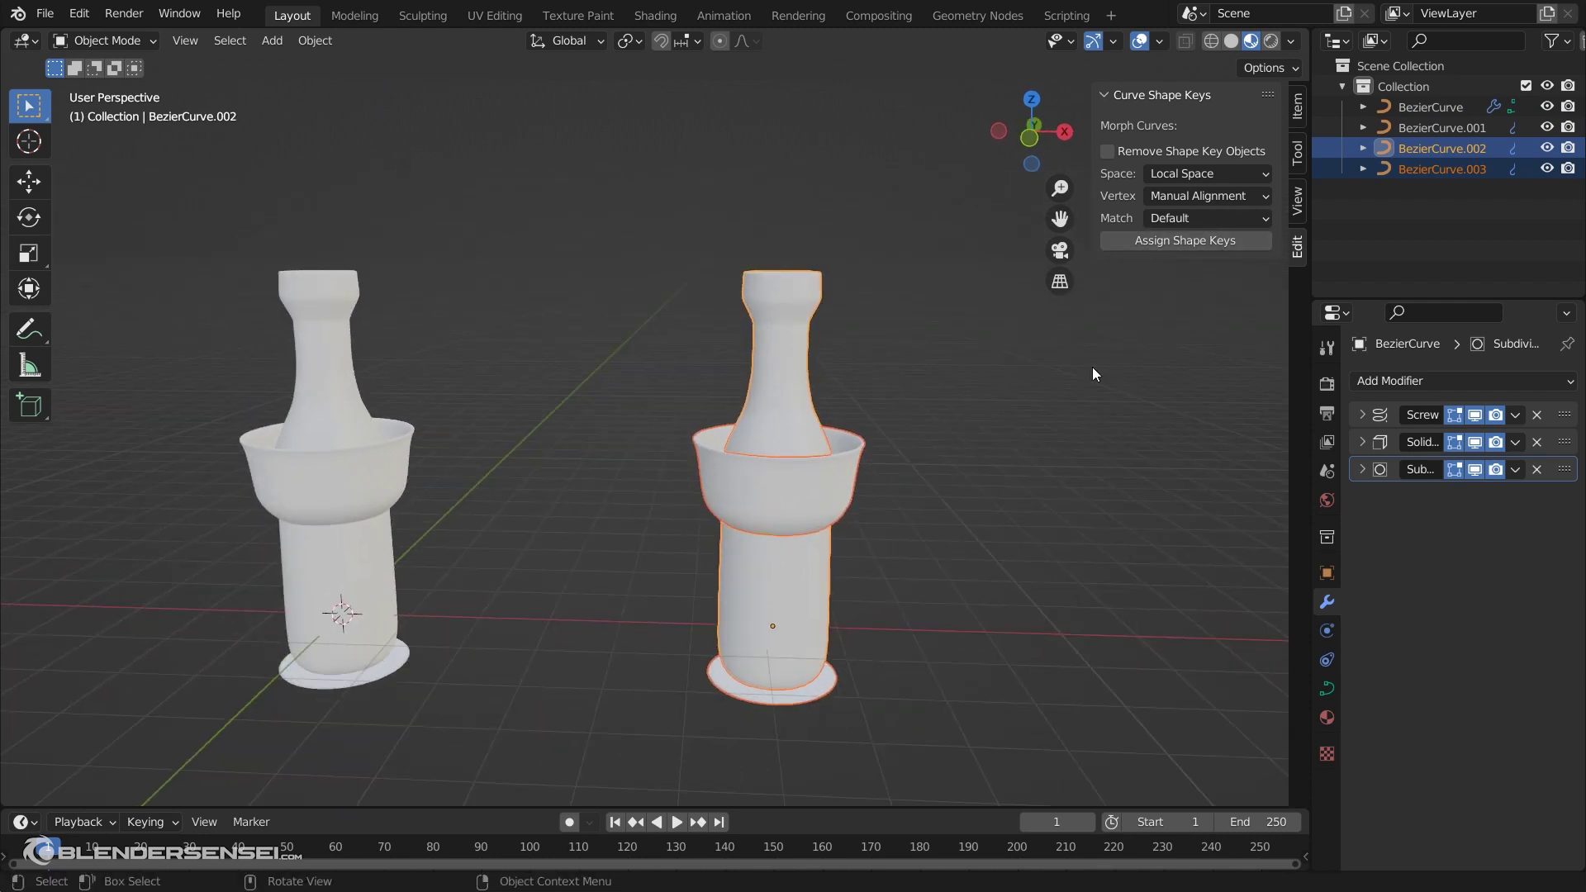
click(1110, 153)
click(1166, 240)
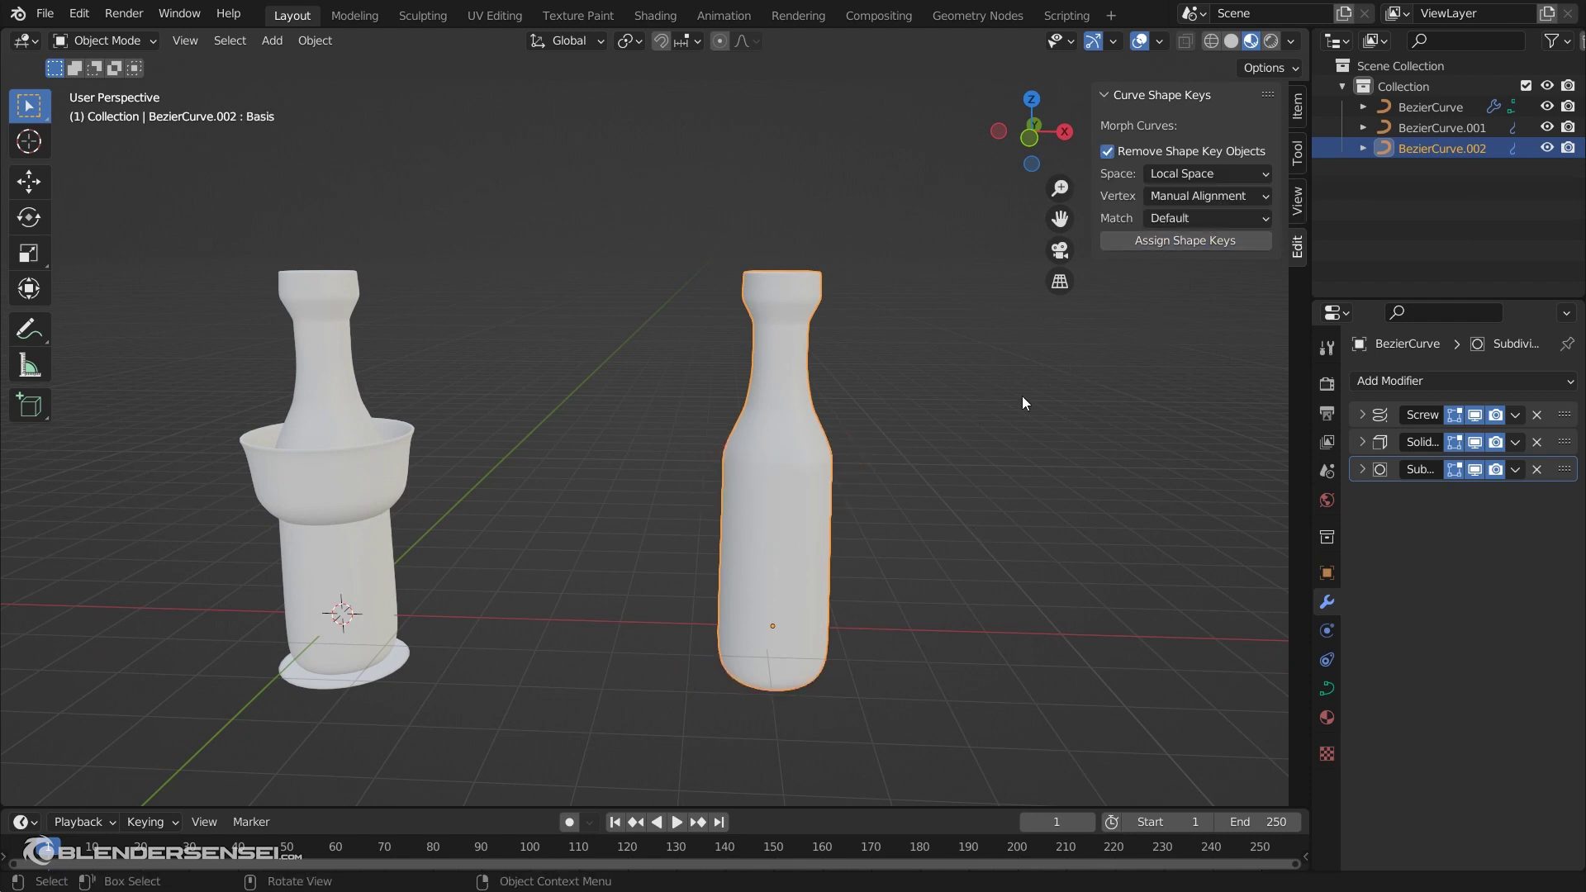
Set the goblet shape key on the duplicated bottle to a value of 1.000
click(1326, 690)
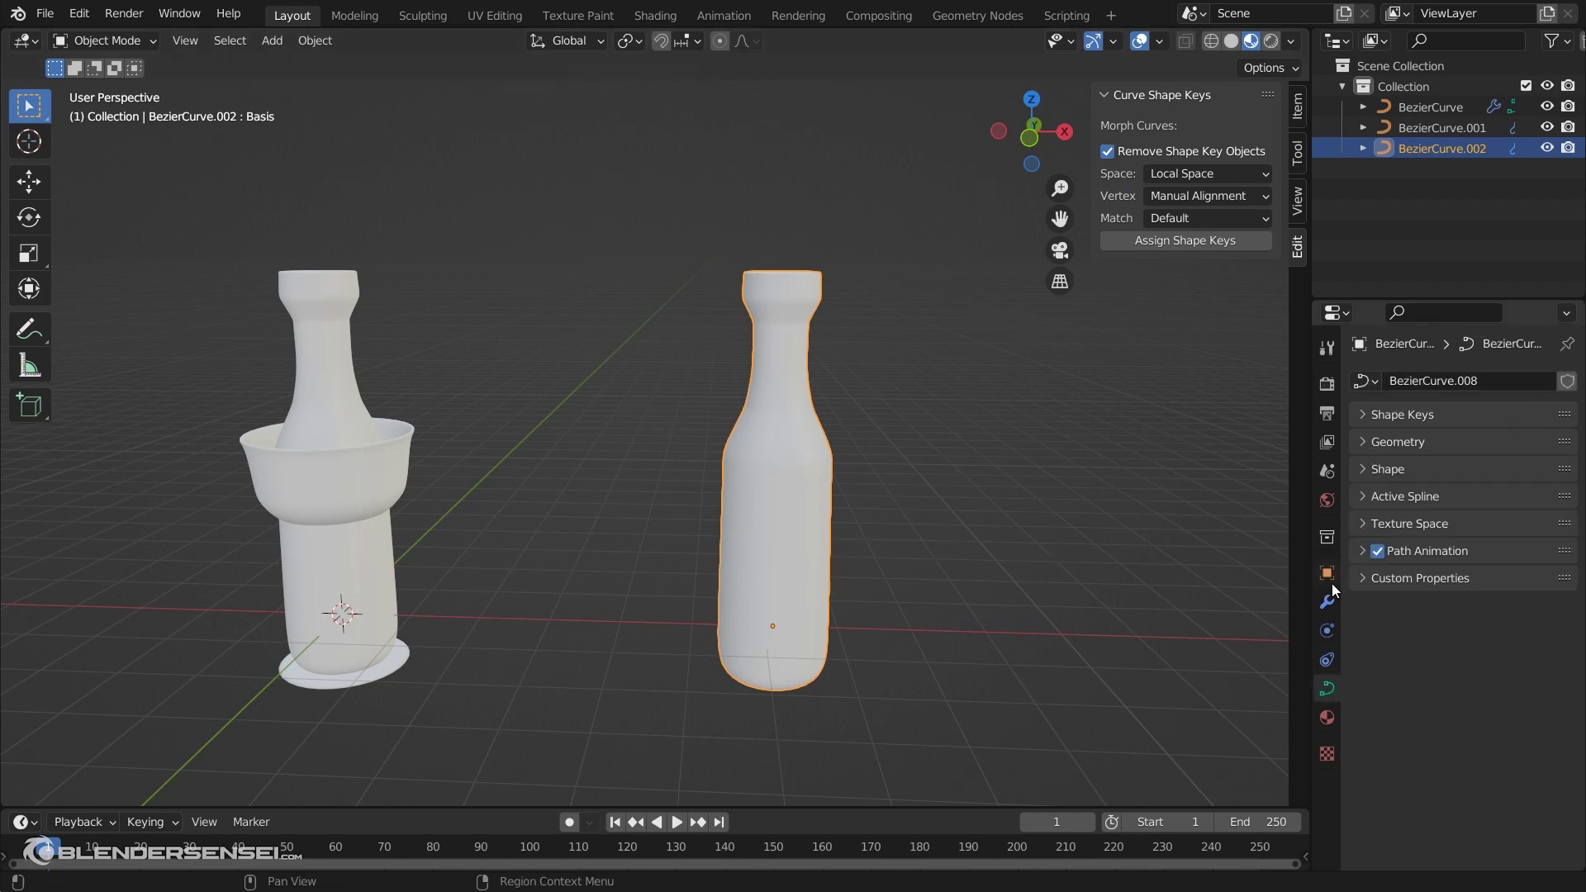
click(1364, 415)
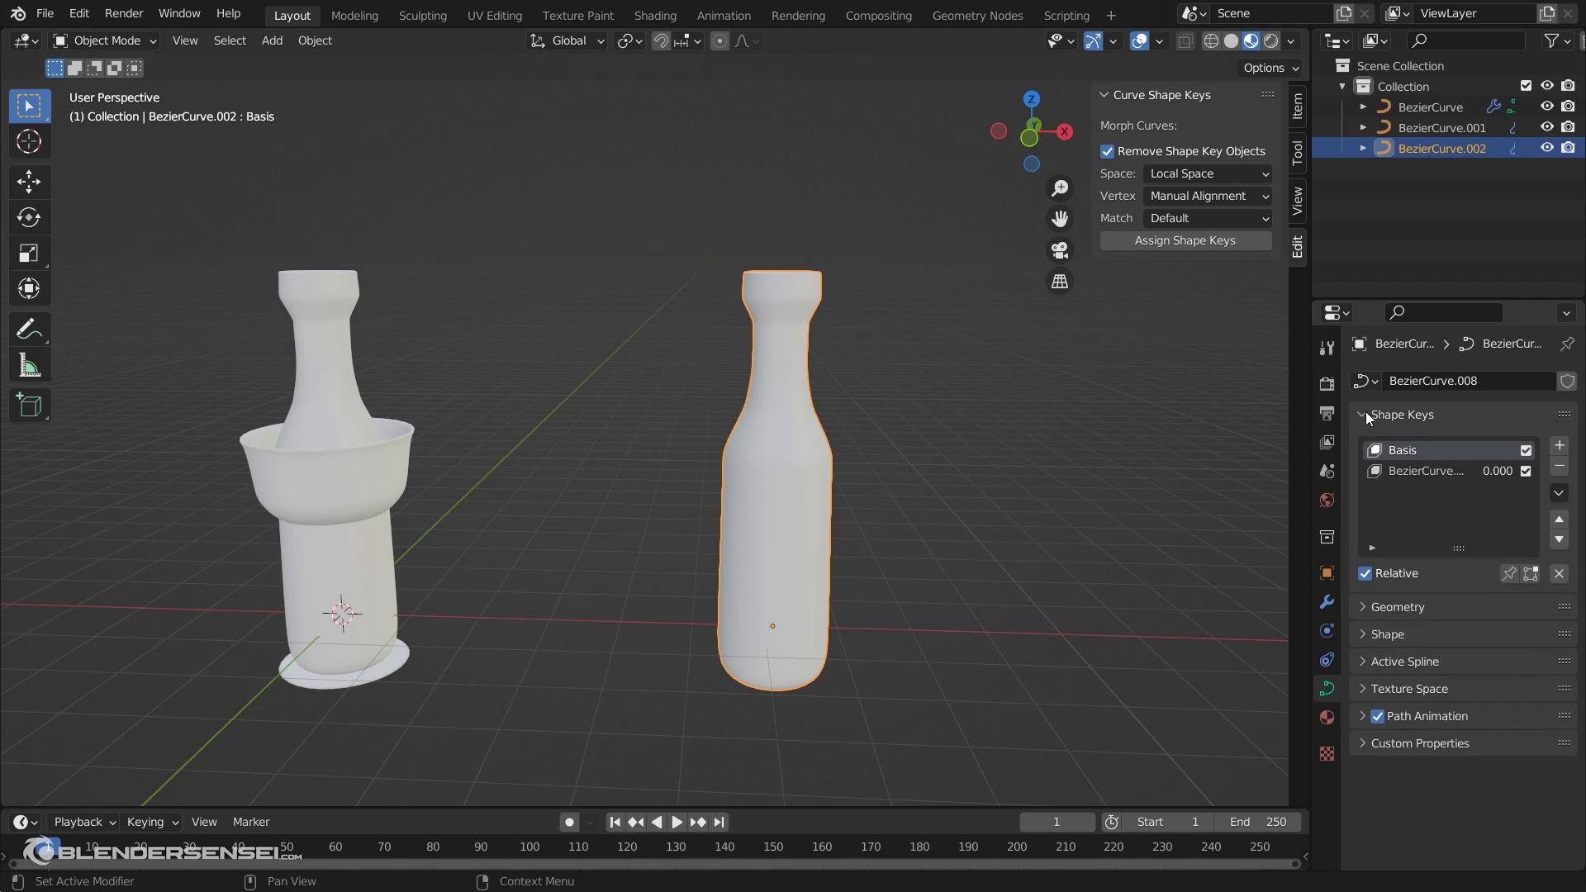
click(1428, 472)
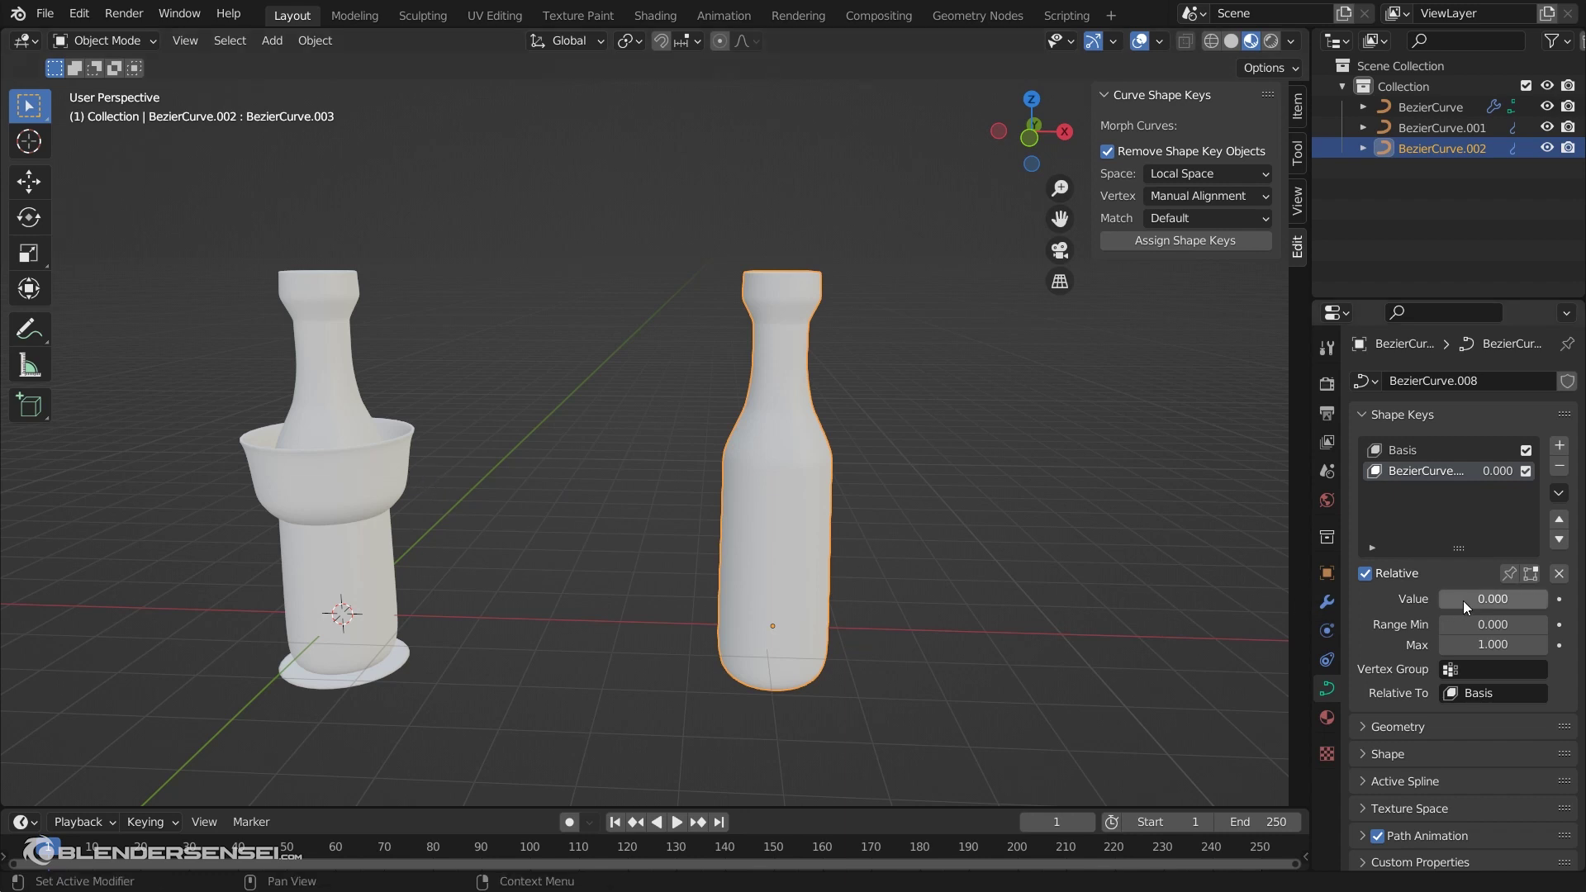
drag(1469, 600, 1560, 599)
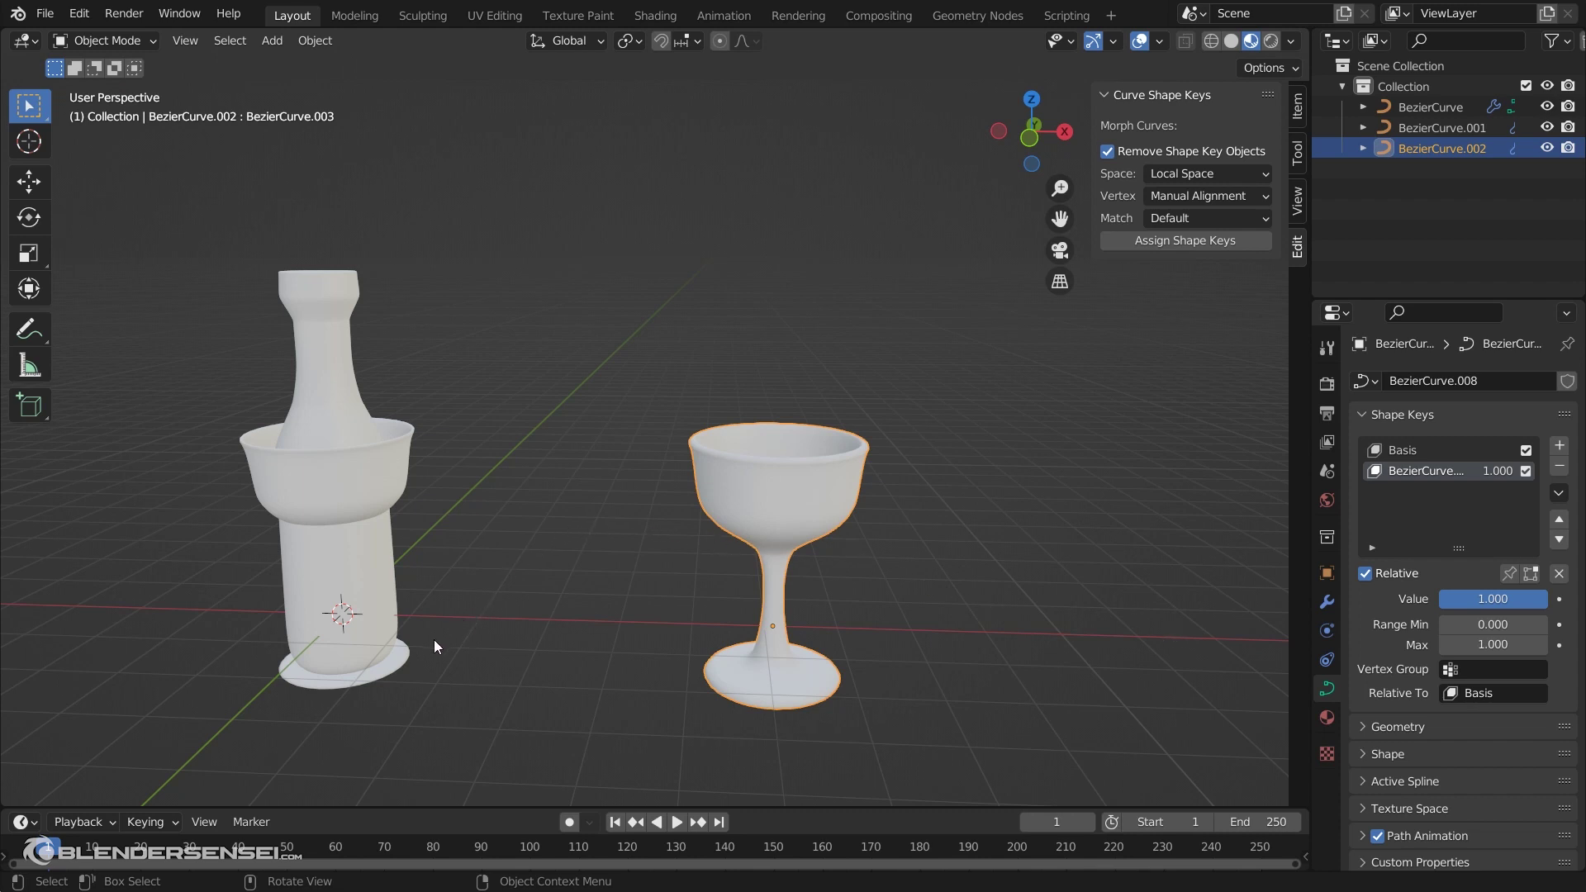
Duplicate the original bottle about 6 m along the X axis, onto the morphed goblet
click(359, 552)
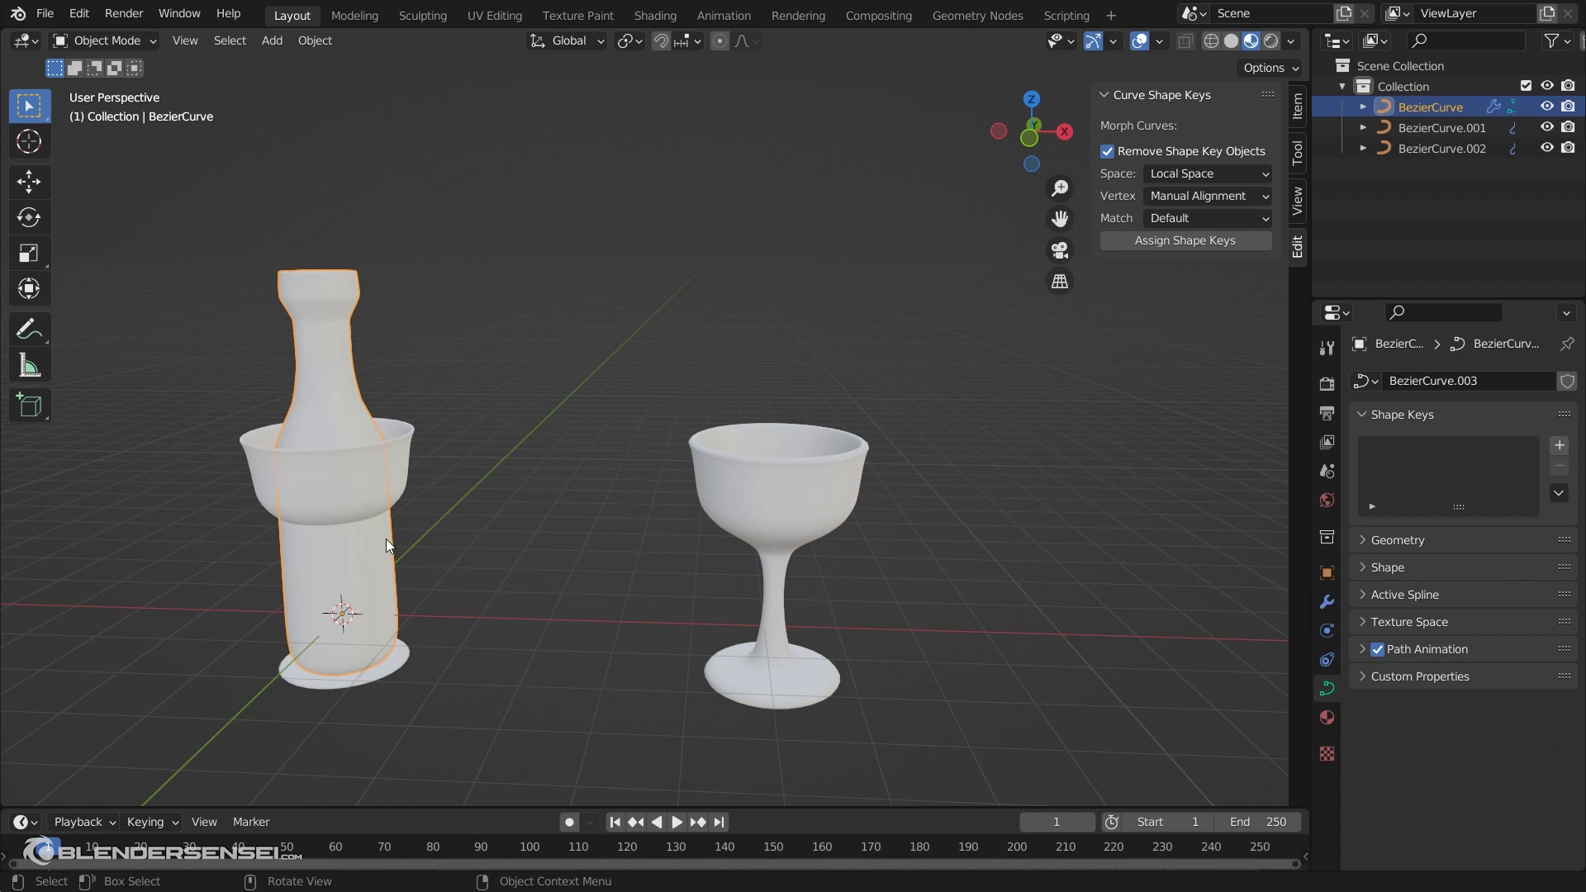
key(shift+d)
key(x)
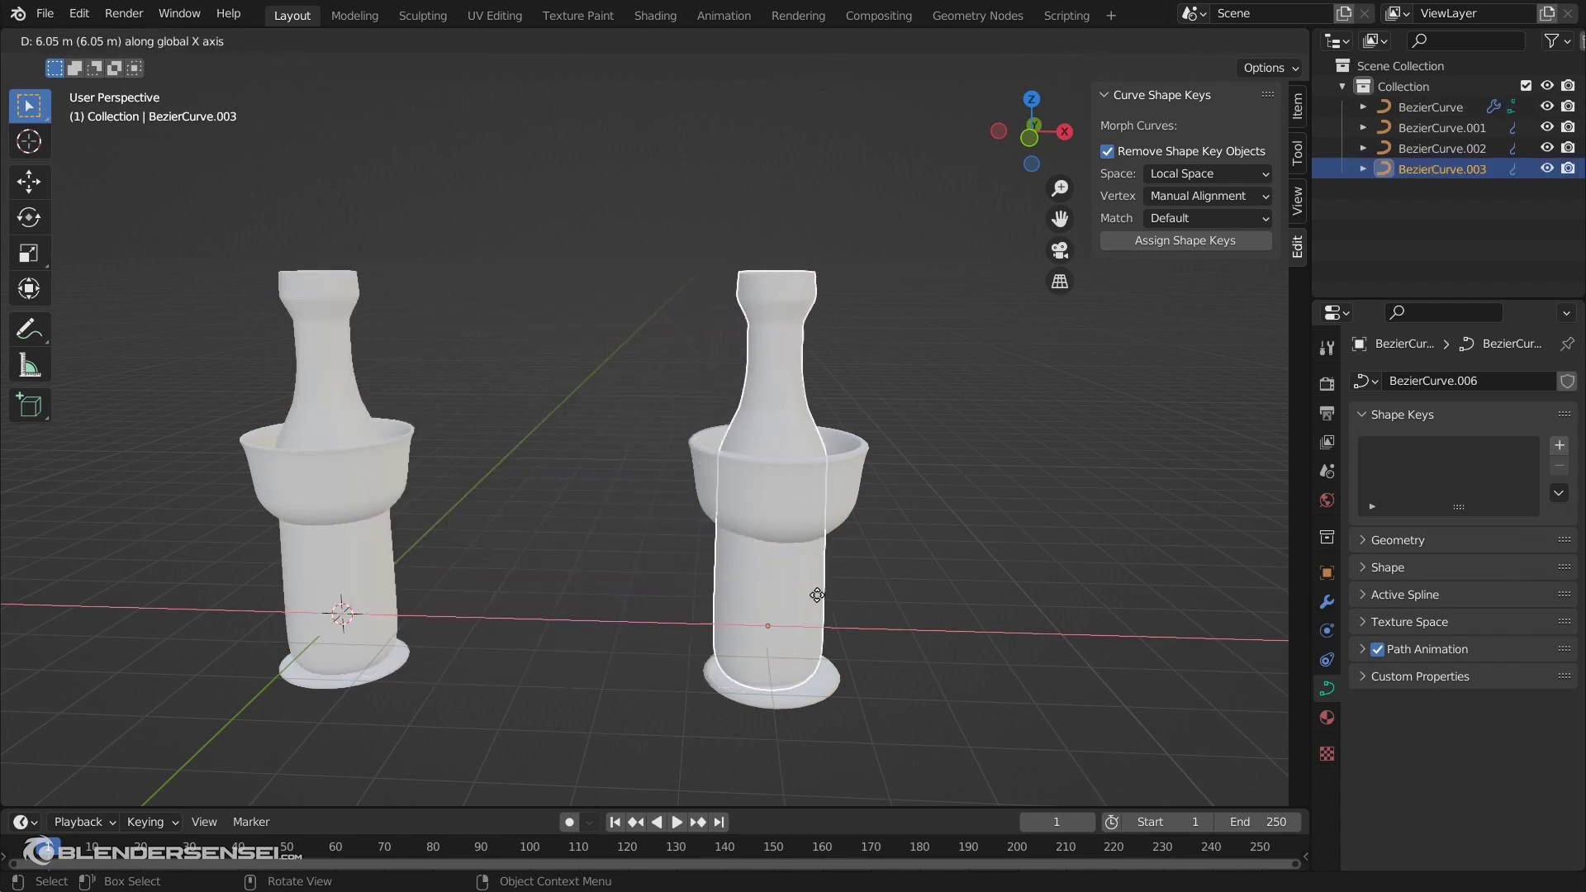
click(817, 595)
Align the new bottle with the morphed goblet along X in the front view and select both with the goblet active
key(KP_1)
key(g)
key(x)
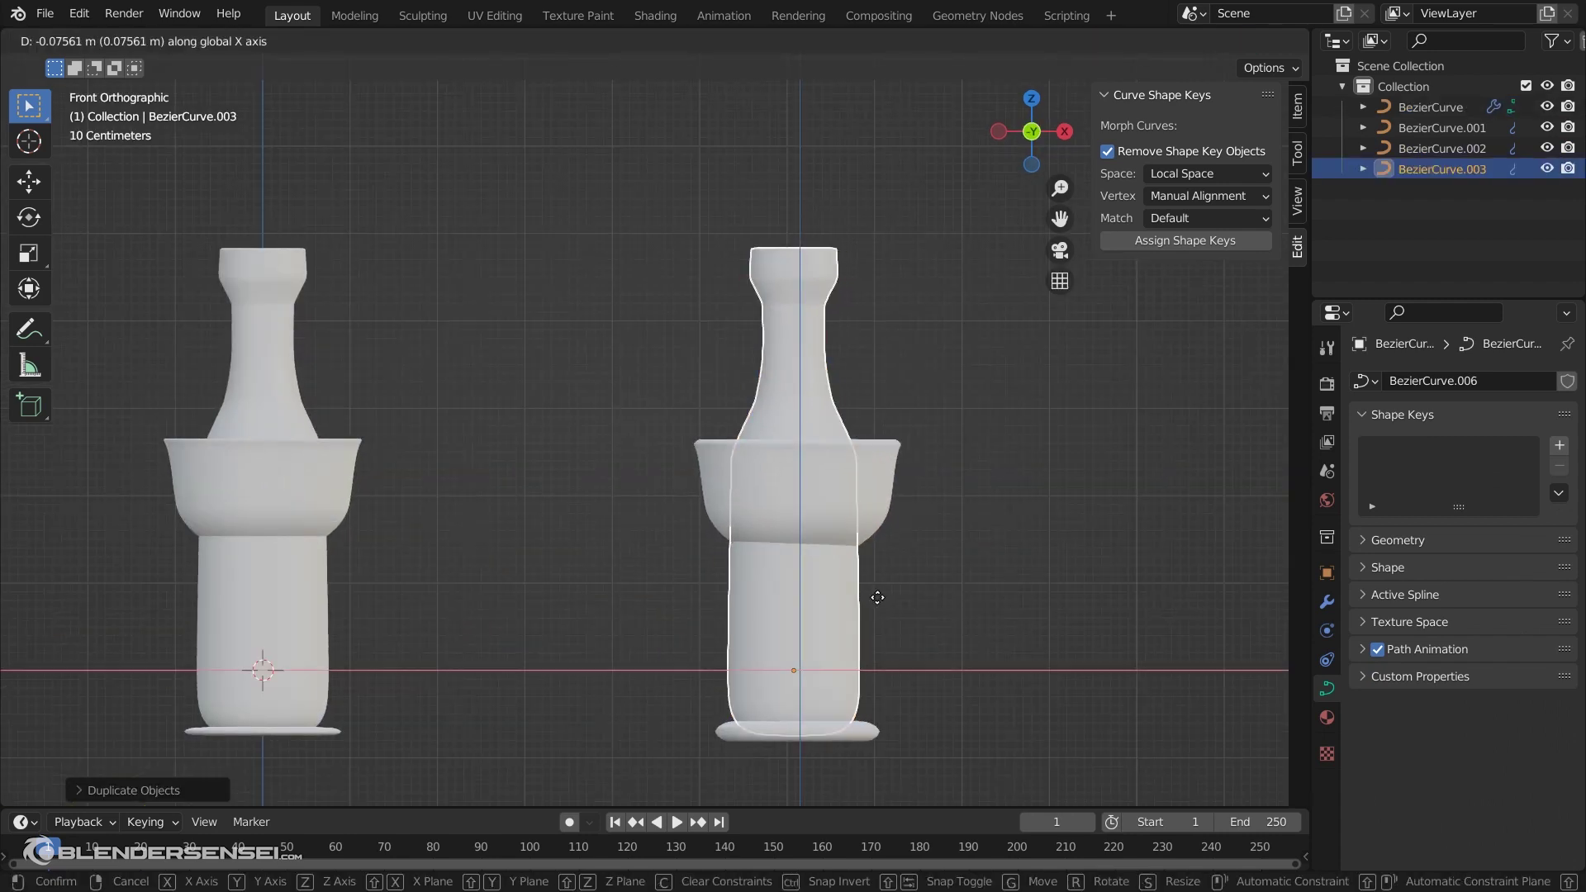
click(879, 595)
middle_drag(879, 594, 909, 516)
shift+click(863, 459)
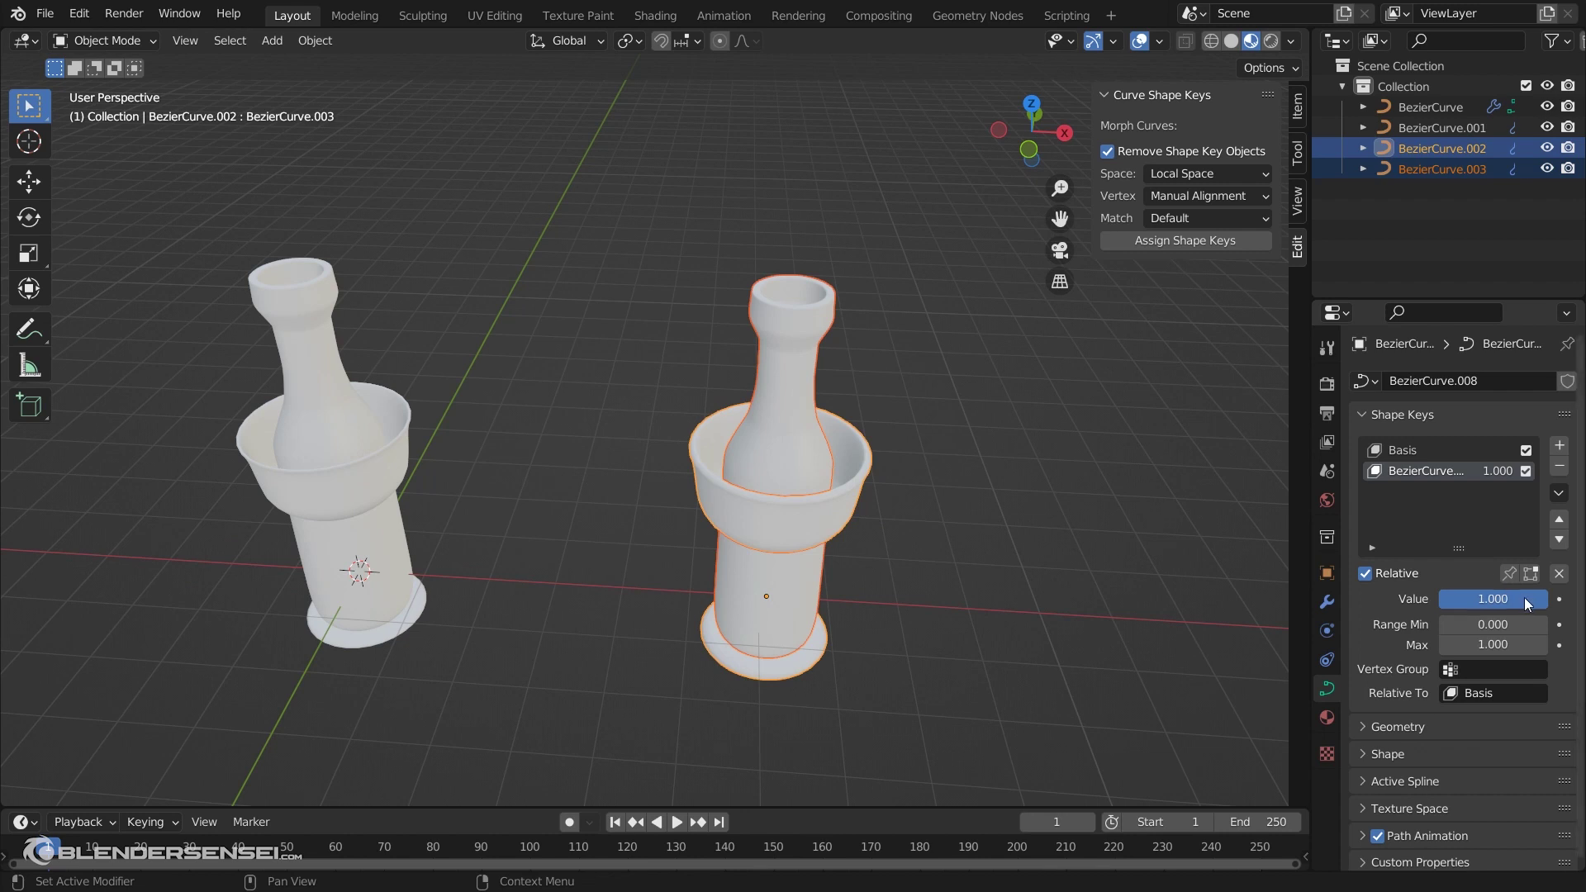
Reset the bottle's shape key value to 0 and assign the selected curves to it as shape keys
drag(1524, 597, 1462, 599)
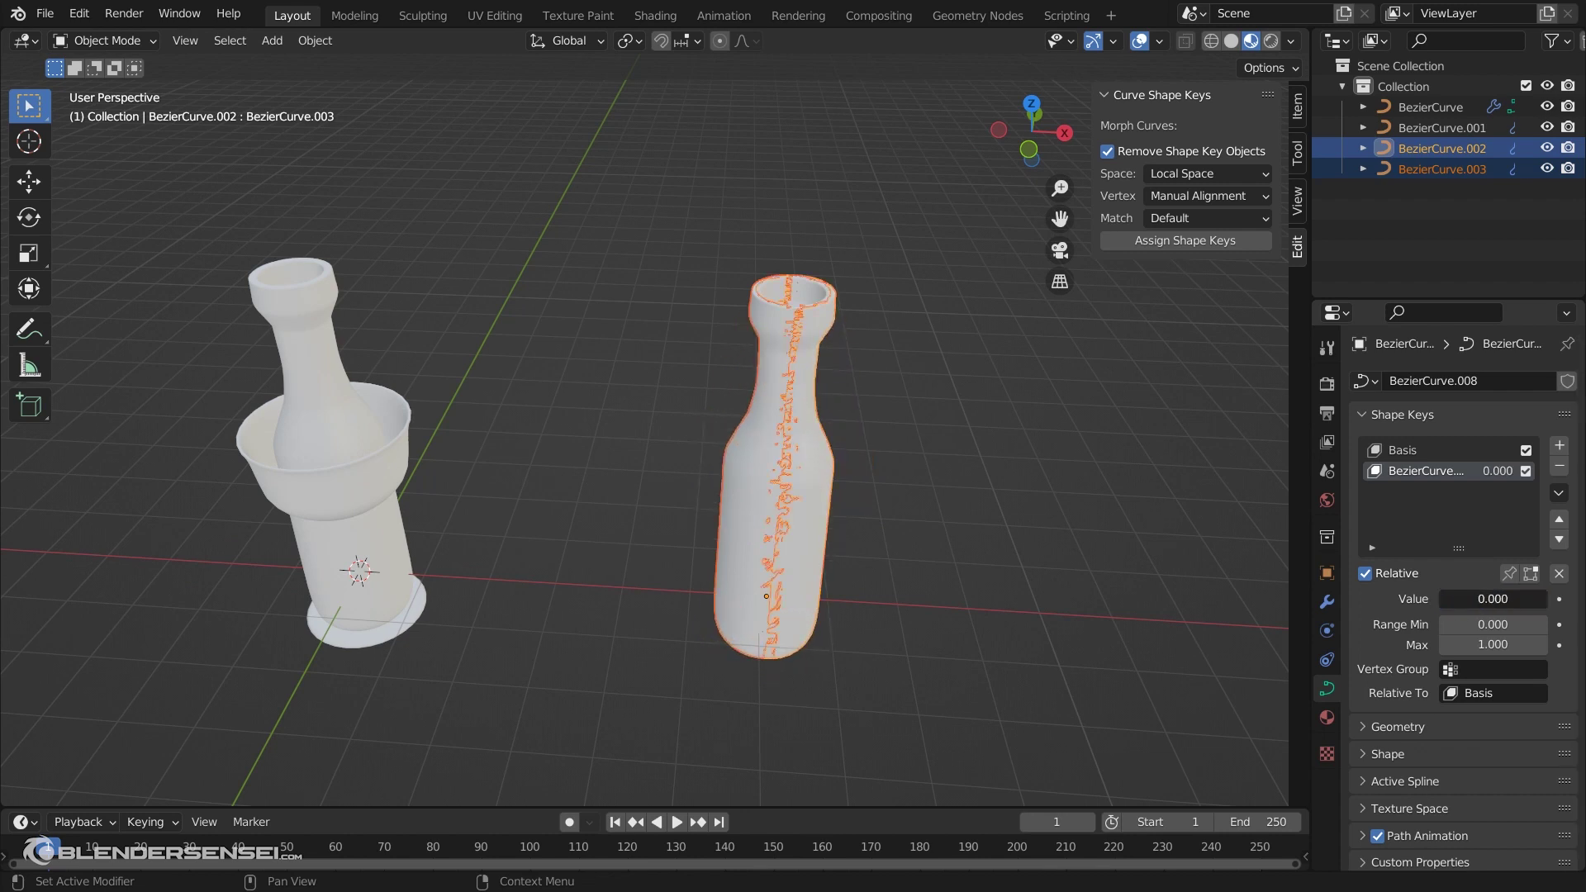
click(1201, 241)
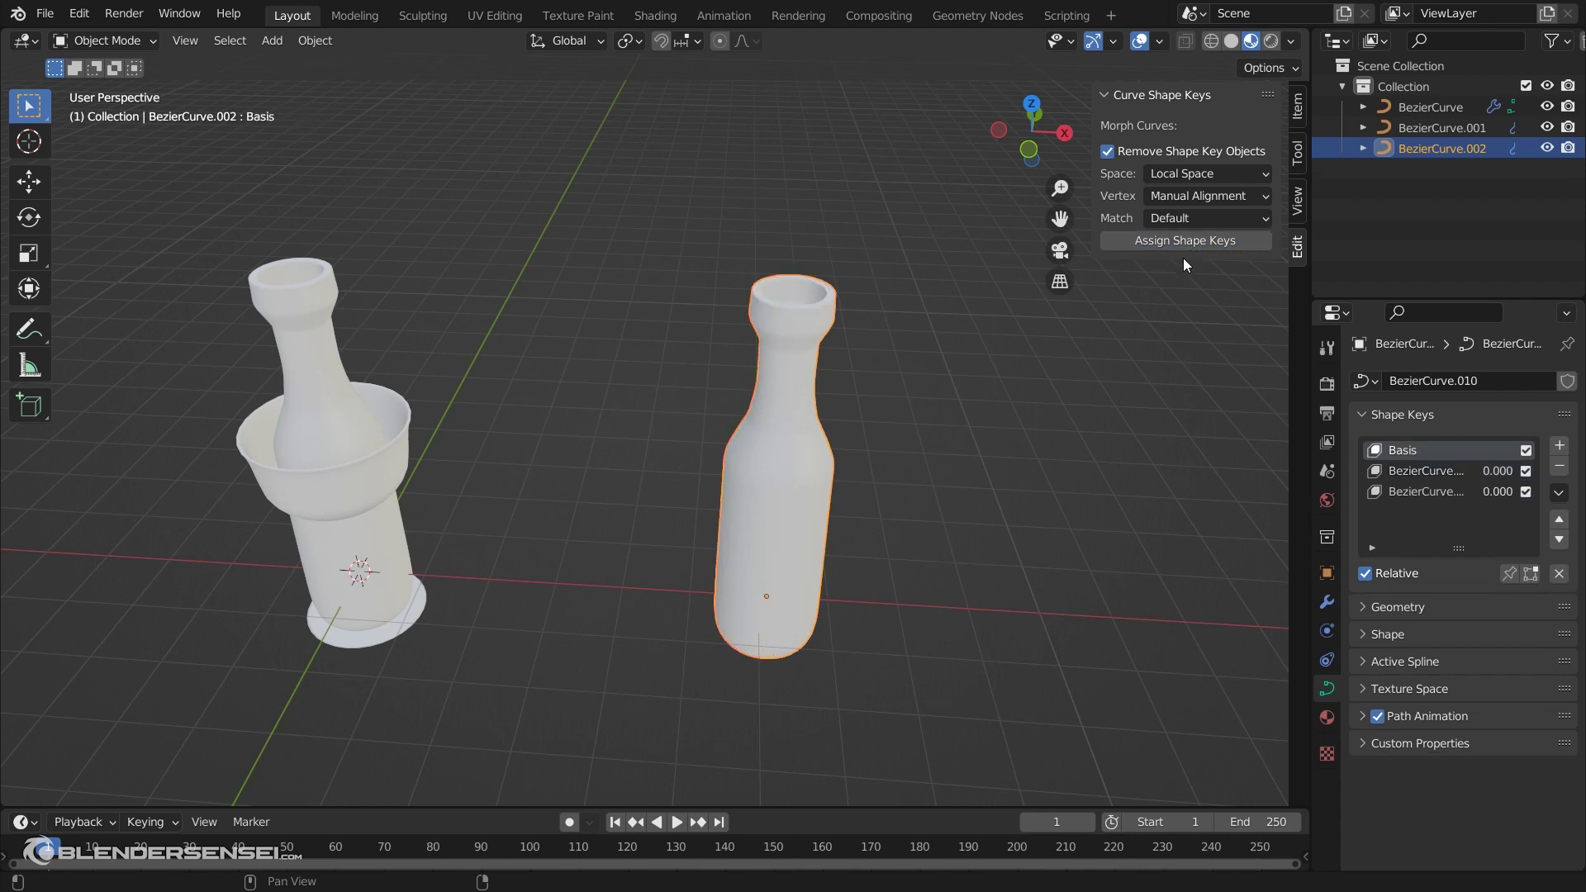
Switch the bottle's shape keys from relative to absolute and scrub the Evaluation Time to 27.5 to preview the morph
middle_drag(994, 368, 928, 389)
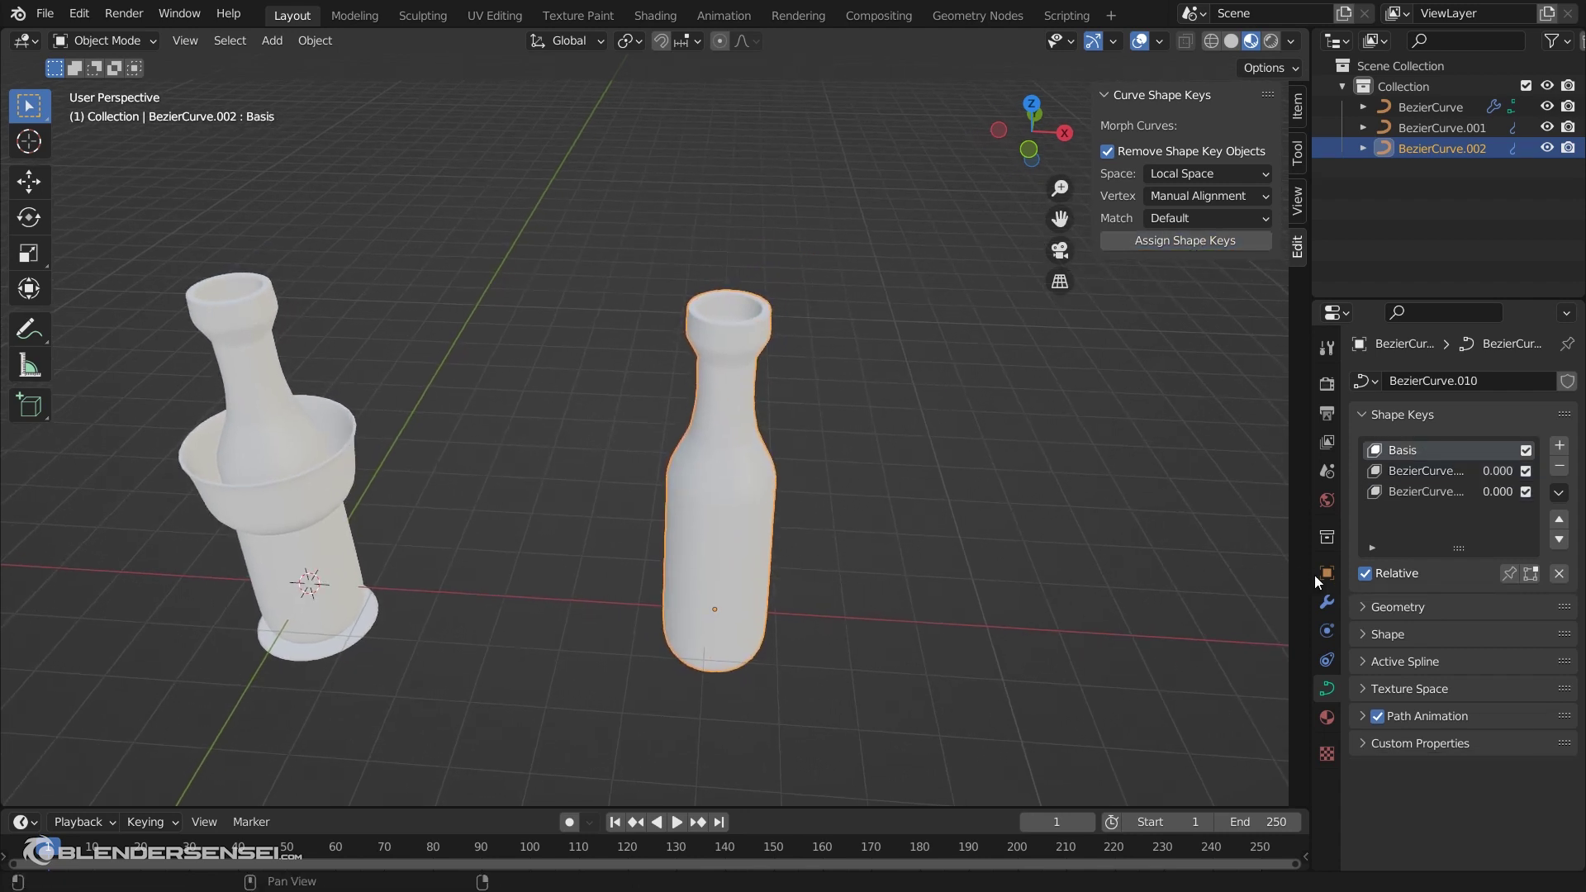
click(1366, 574)
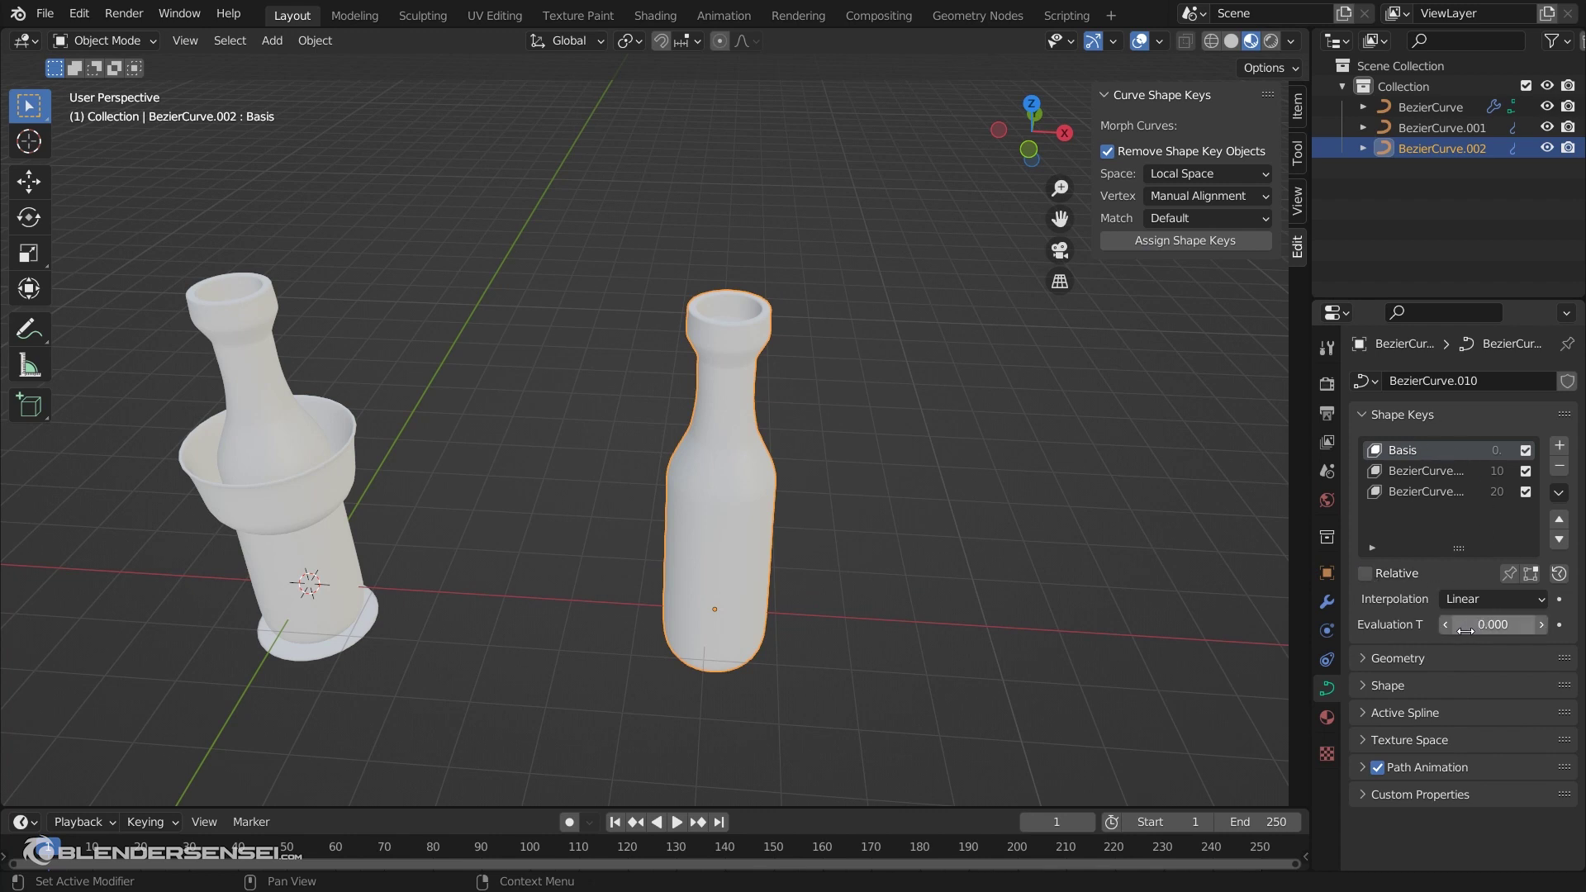
mouse_move(1486, 625)
mouse_down()
mouse_move(1584, 624)
mouse_move(1428, 624)
mouse_move(1491, 624)
mouse_up()
middle_drag(1212, 621, 893, 786)
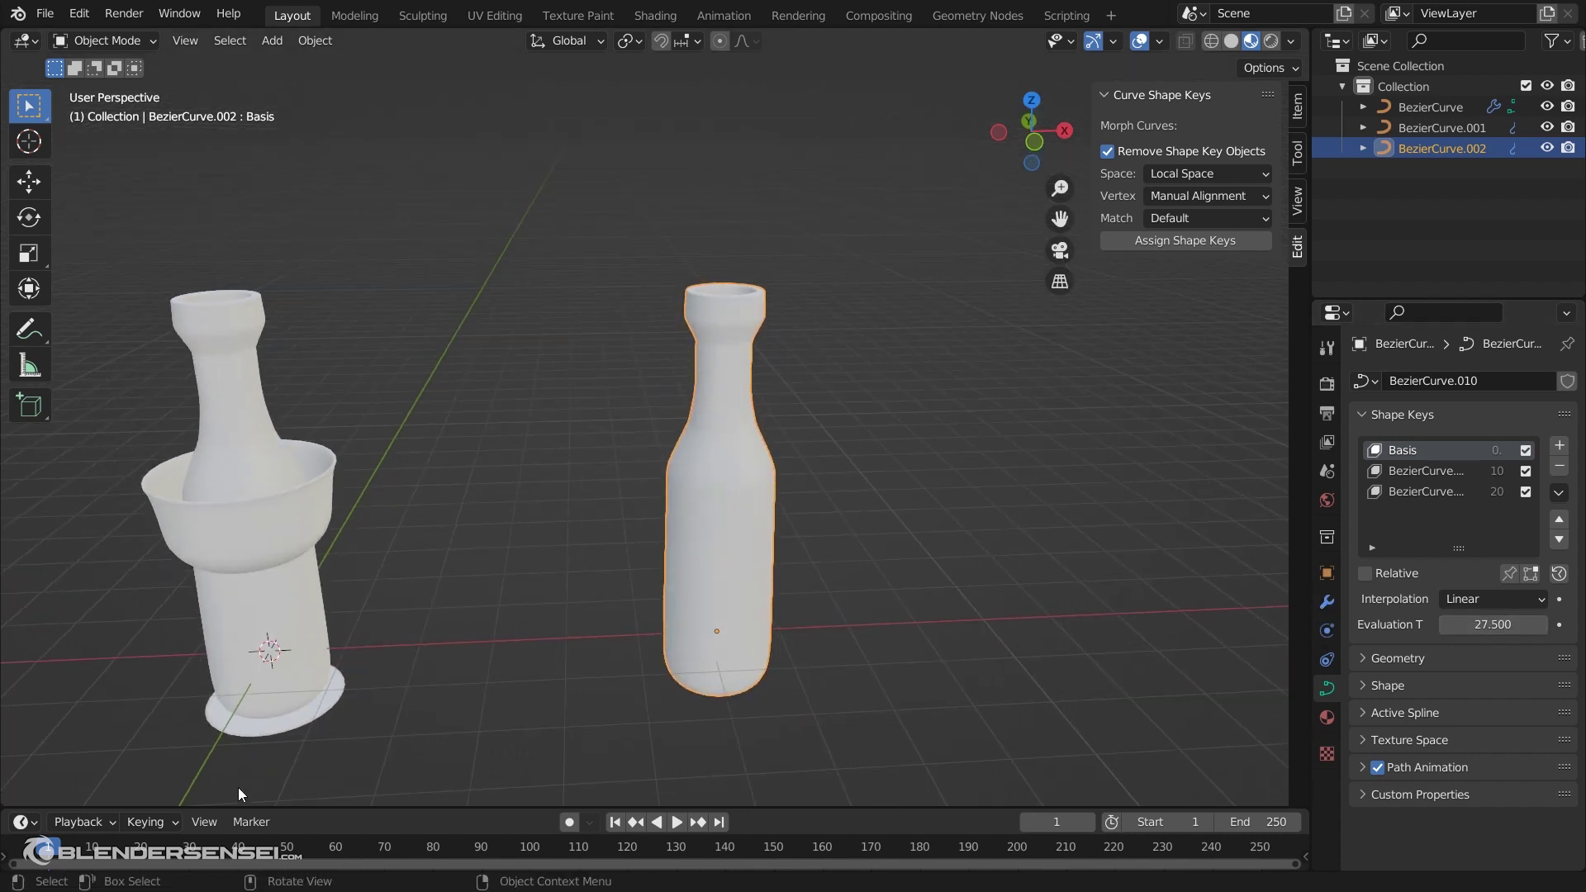
Set the shape keys' Evaluation Time to 0 and keyframe it at frame 1
click(1495, 624)
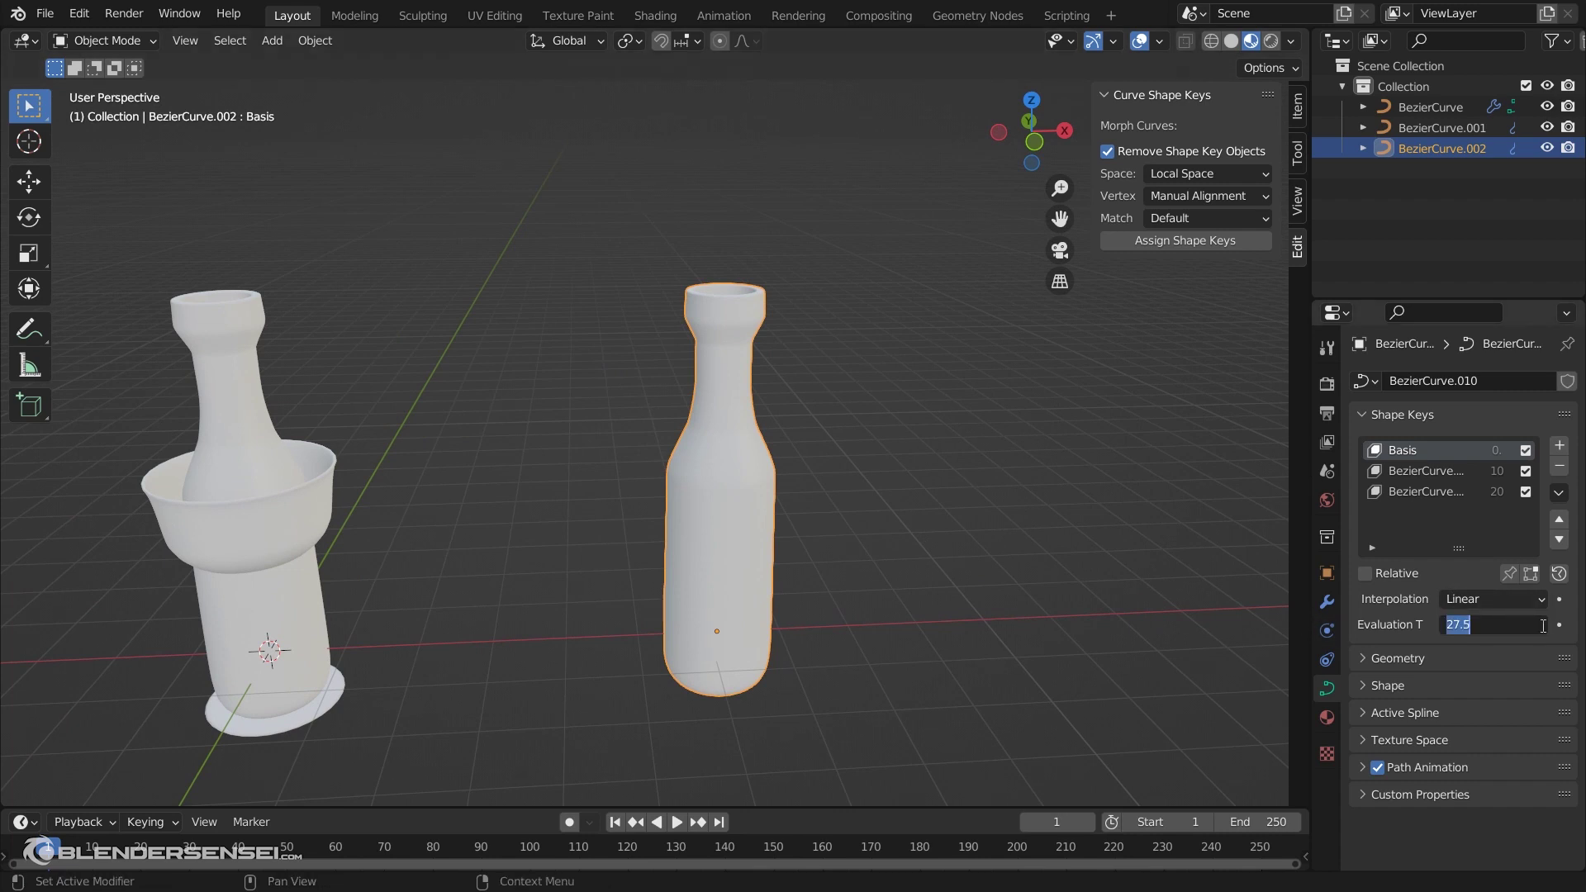
text(0)
key(Return)
key(i)
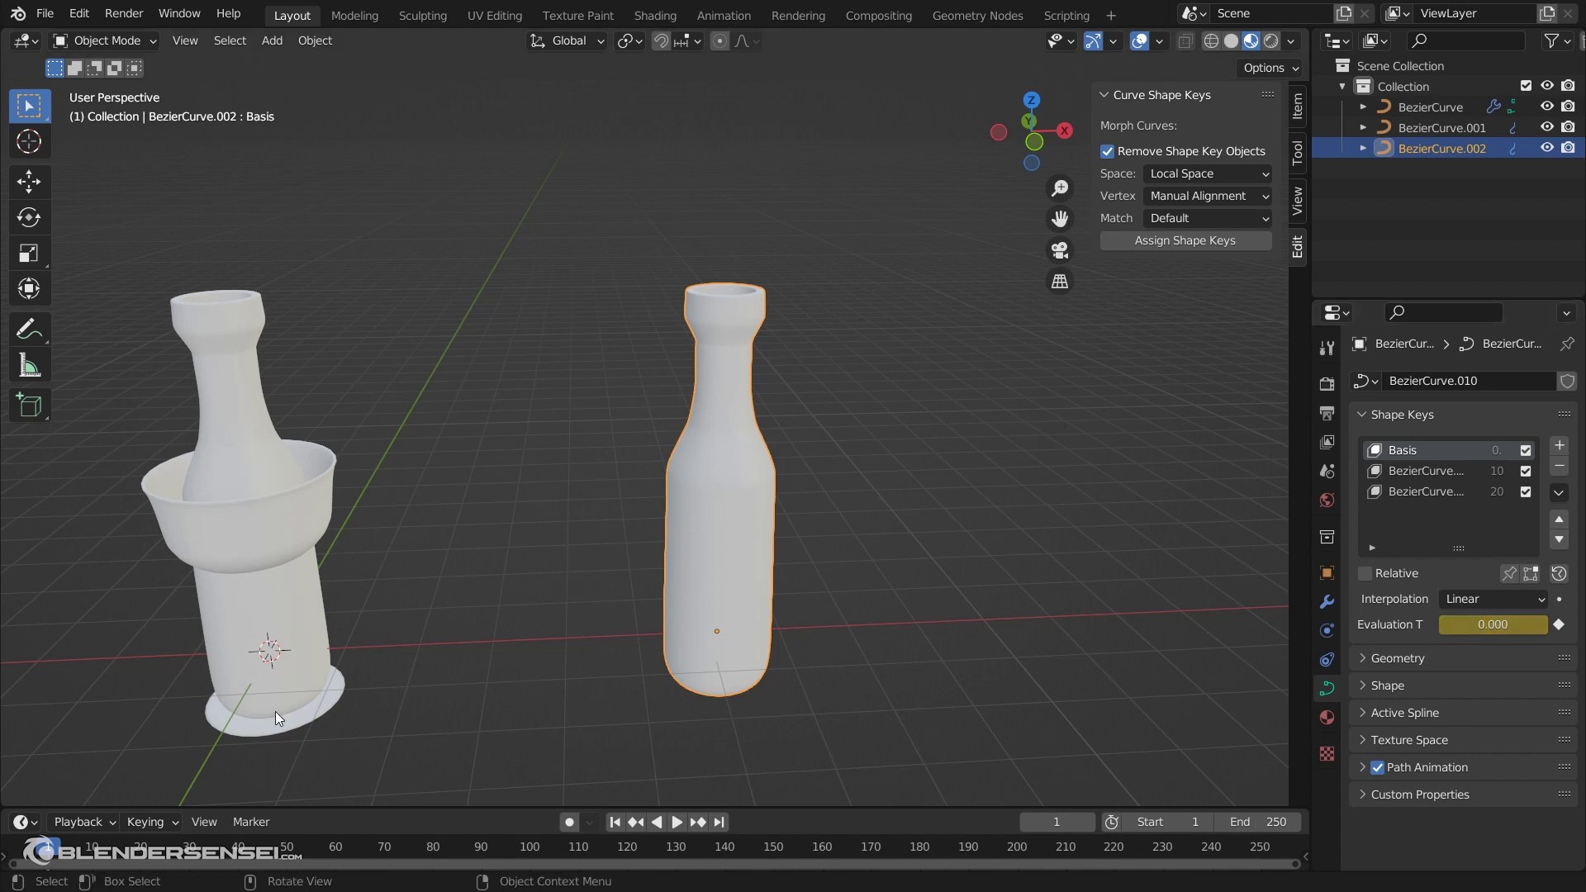
Keyframe the shape keys' Evaluation Time at 20 on frame 90
drag(59, 848, 482, 851)
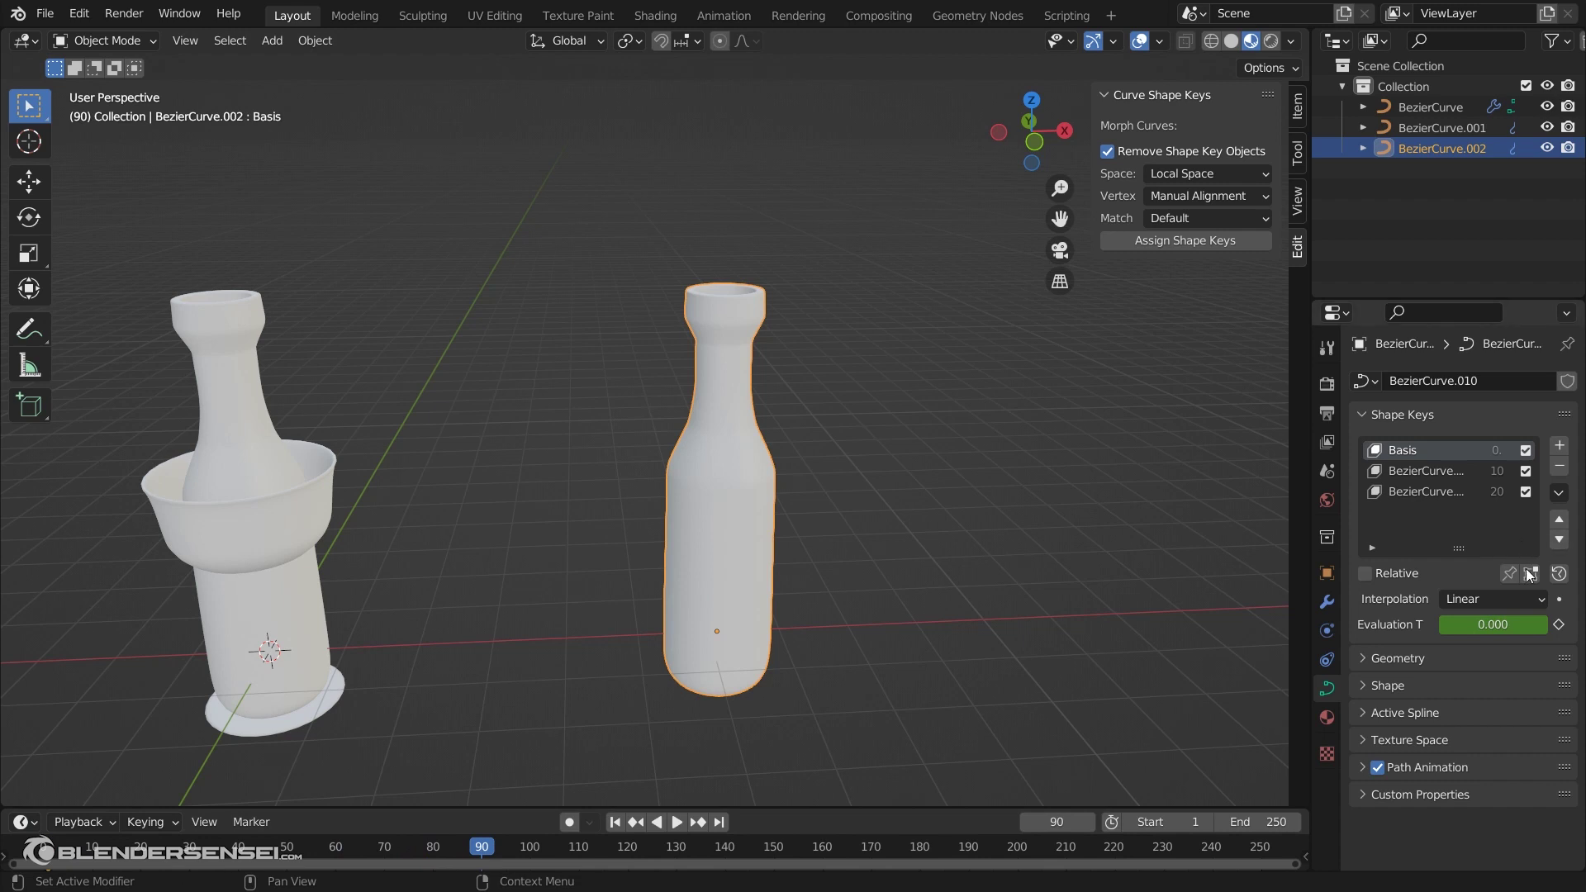
drag(1490, 624, 1567, 624)
key(i)
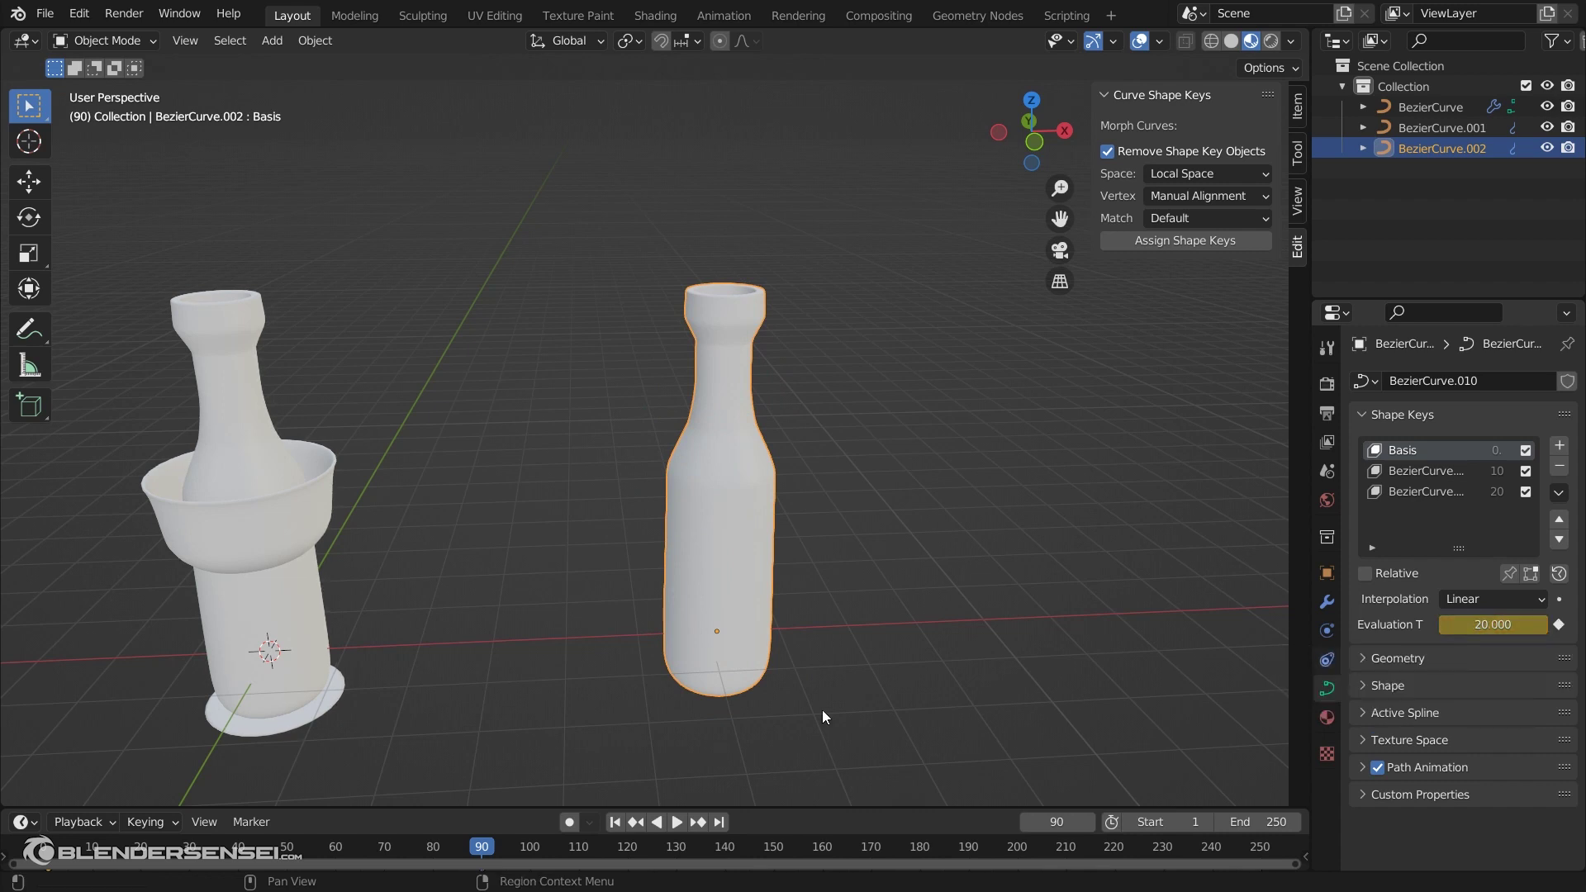
Play the morph animation from its beginning and stop it once the sequence has run through
drag(484, 849, 48, 859)
key(space)
middle_drag(950, 511, 890, 502)
key(space)
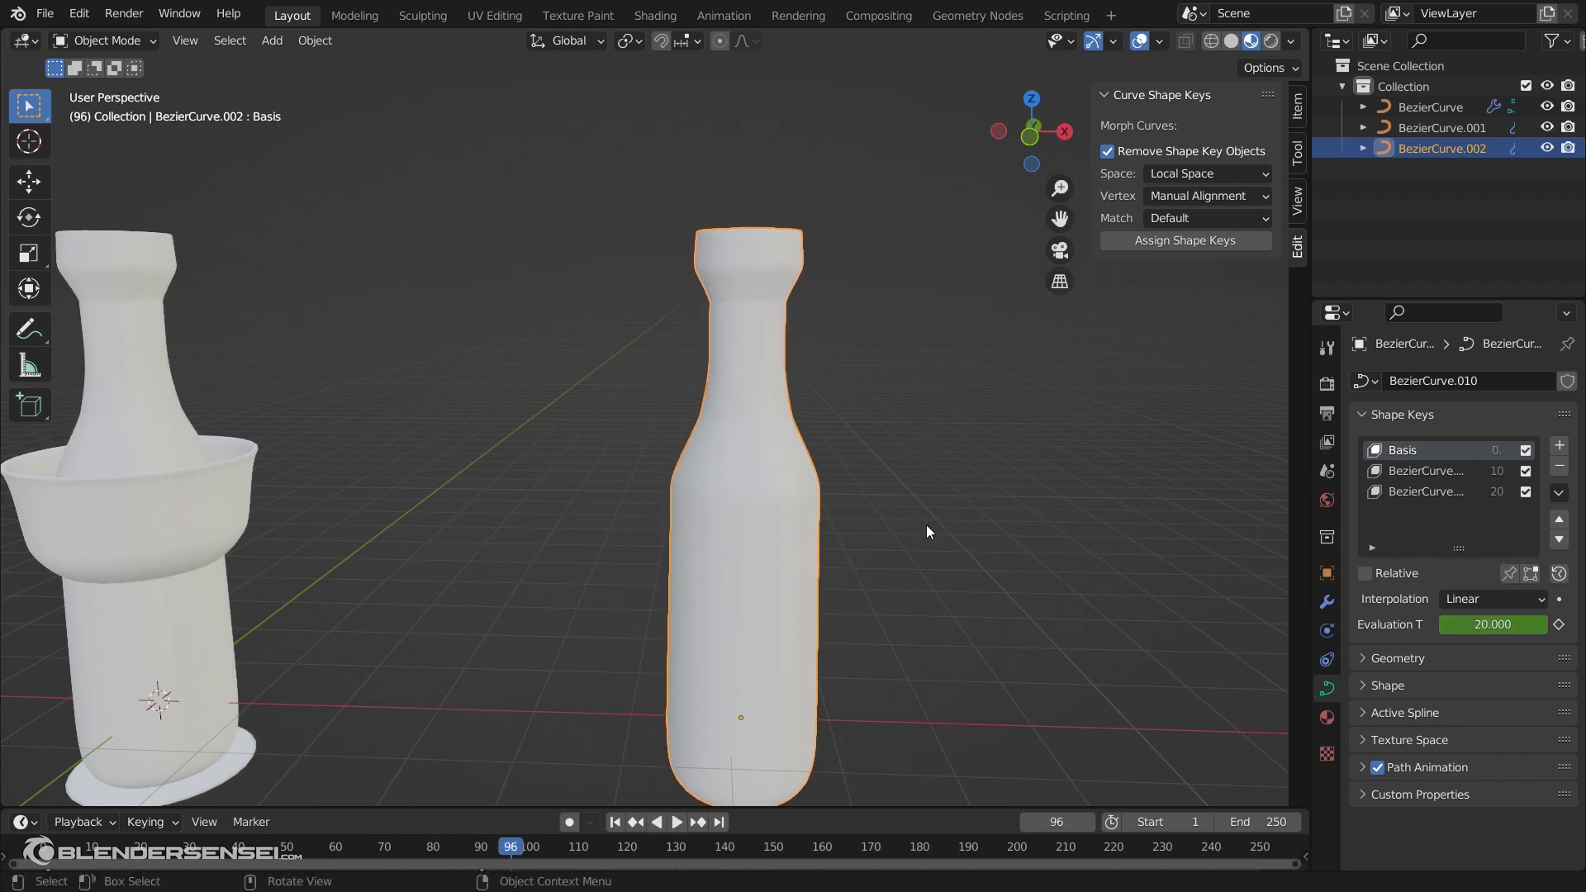
Add a new material to the bottle and set its Transmission to 1
click(1326, 717)
click(1498, 467)
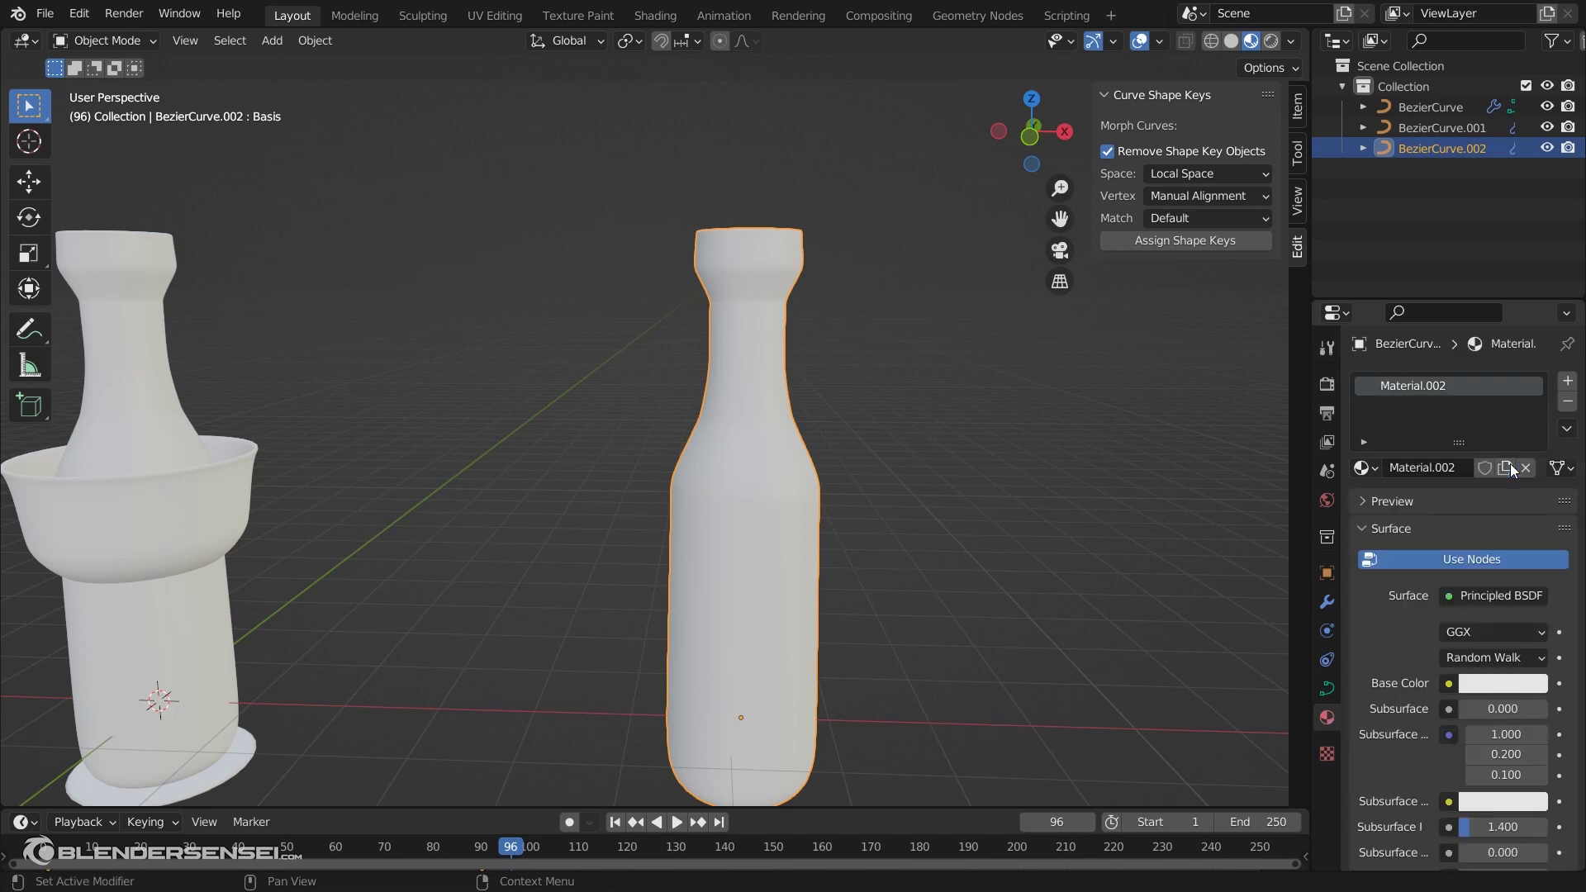
scroll(1397, 633, down, 1)
scroll(1398, 631, down, 12)
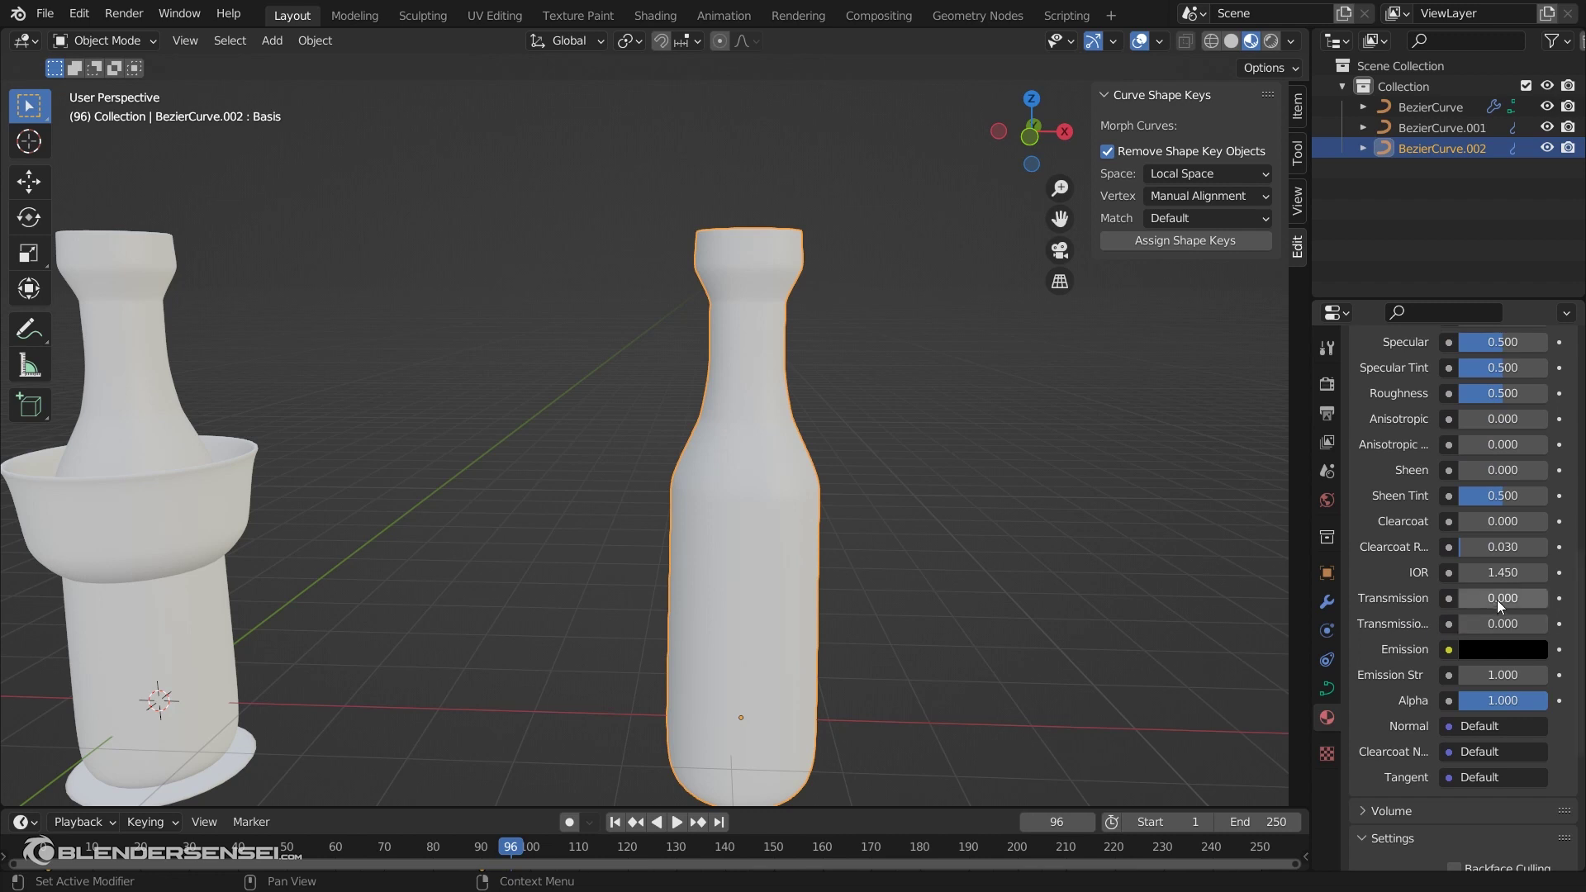
drag(1498, 597, 1550, 606)
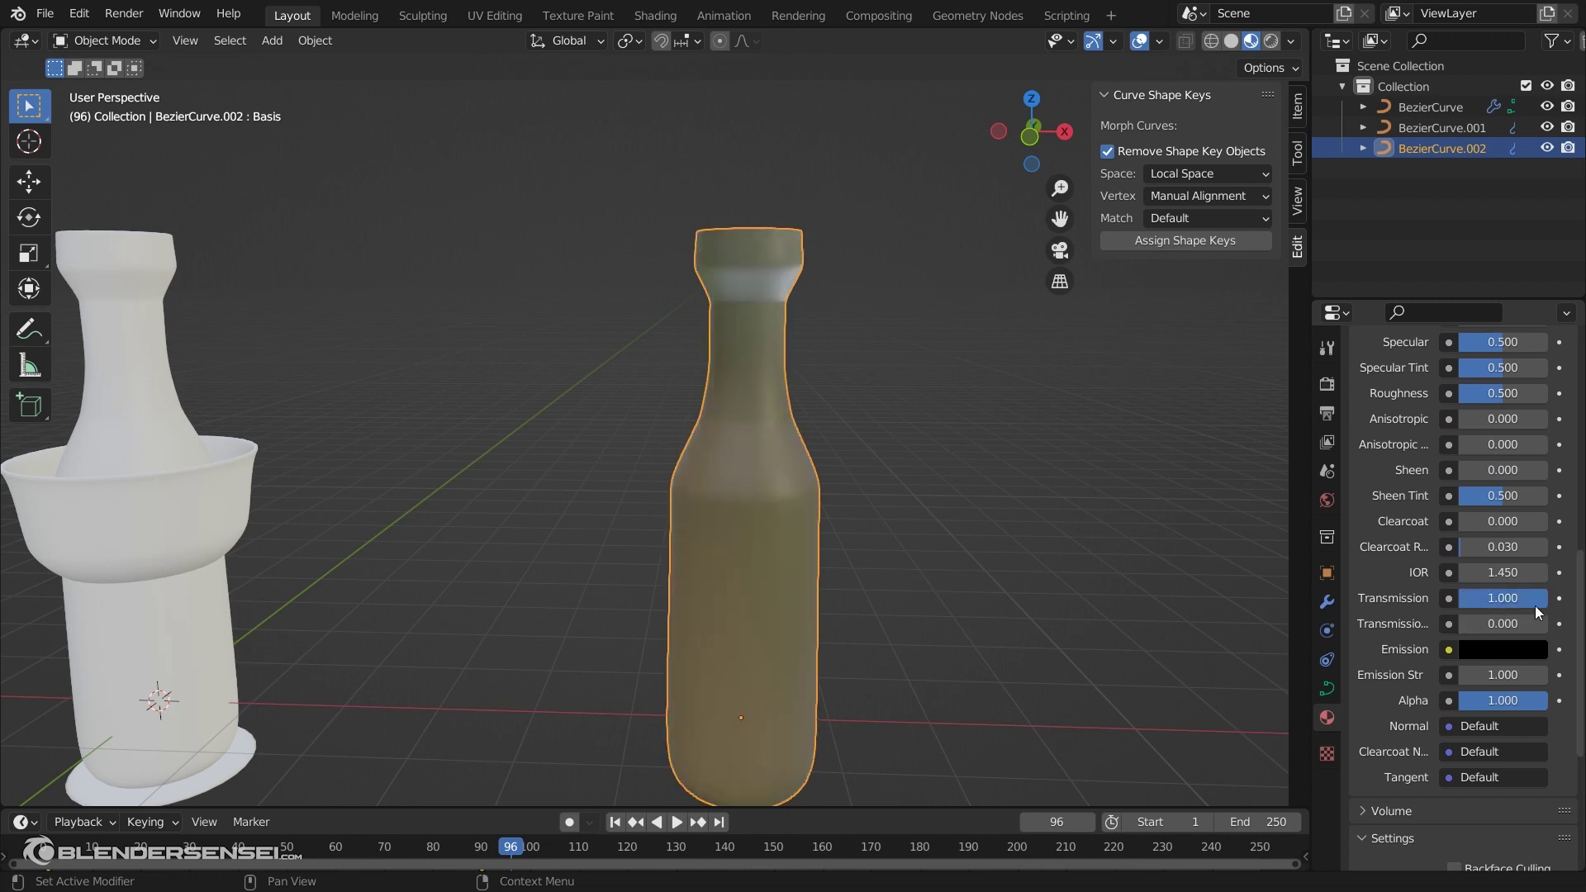
Lower the bottle material's Roughness to about 0.289 and set its IOR to 1.55
scroll(1408, 586, up, 2)
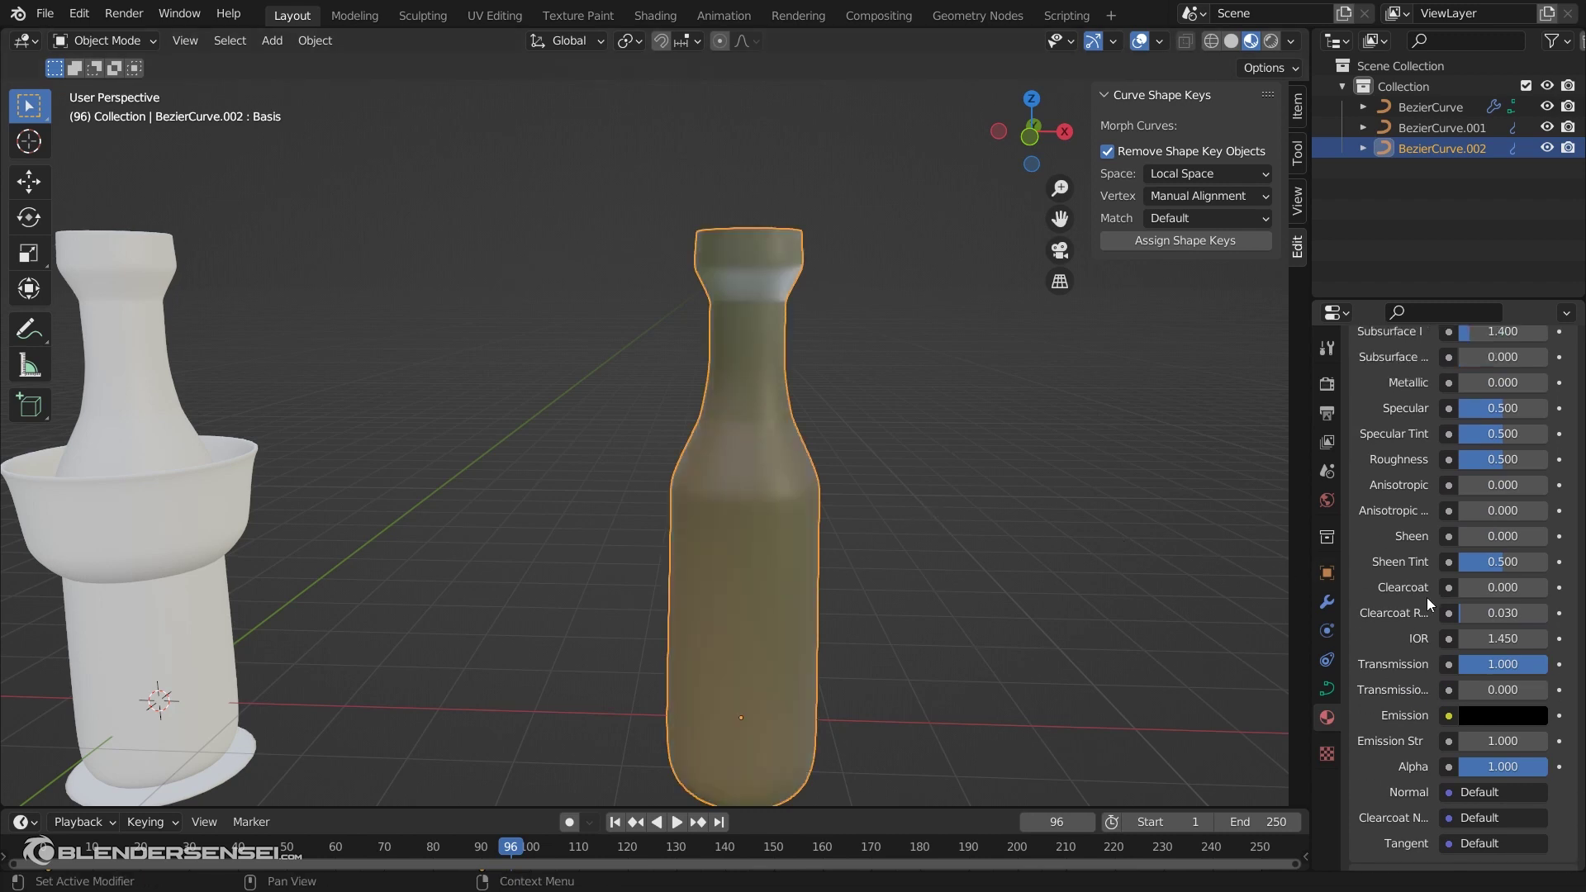
scroll(1425, 597, up, 2)
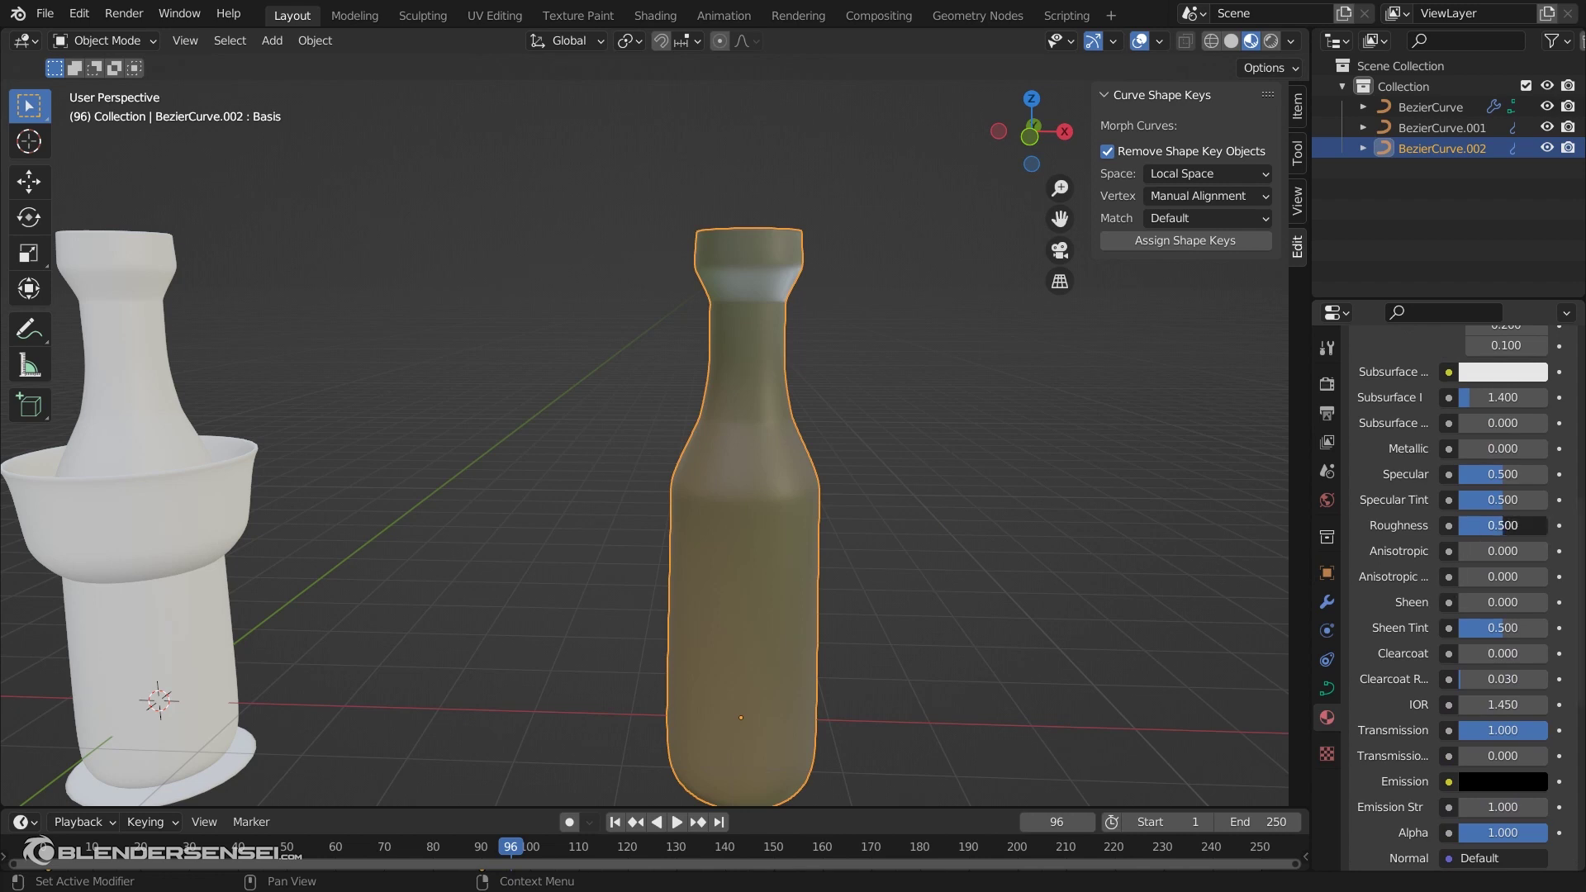
drag(1501, 525, 1483, 526)
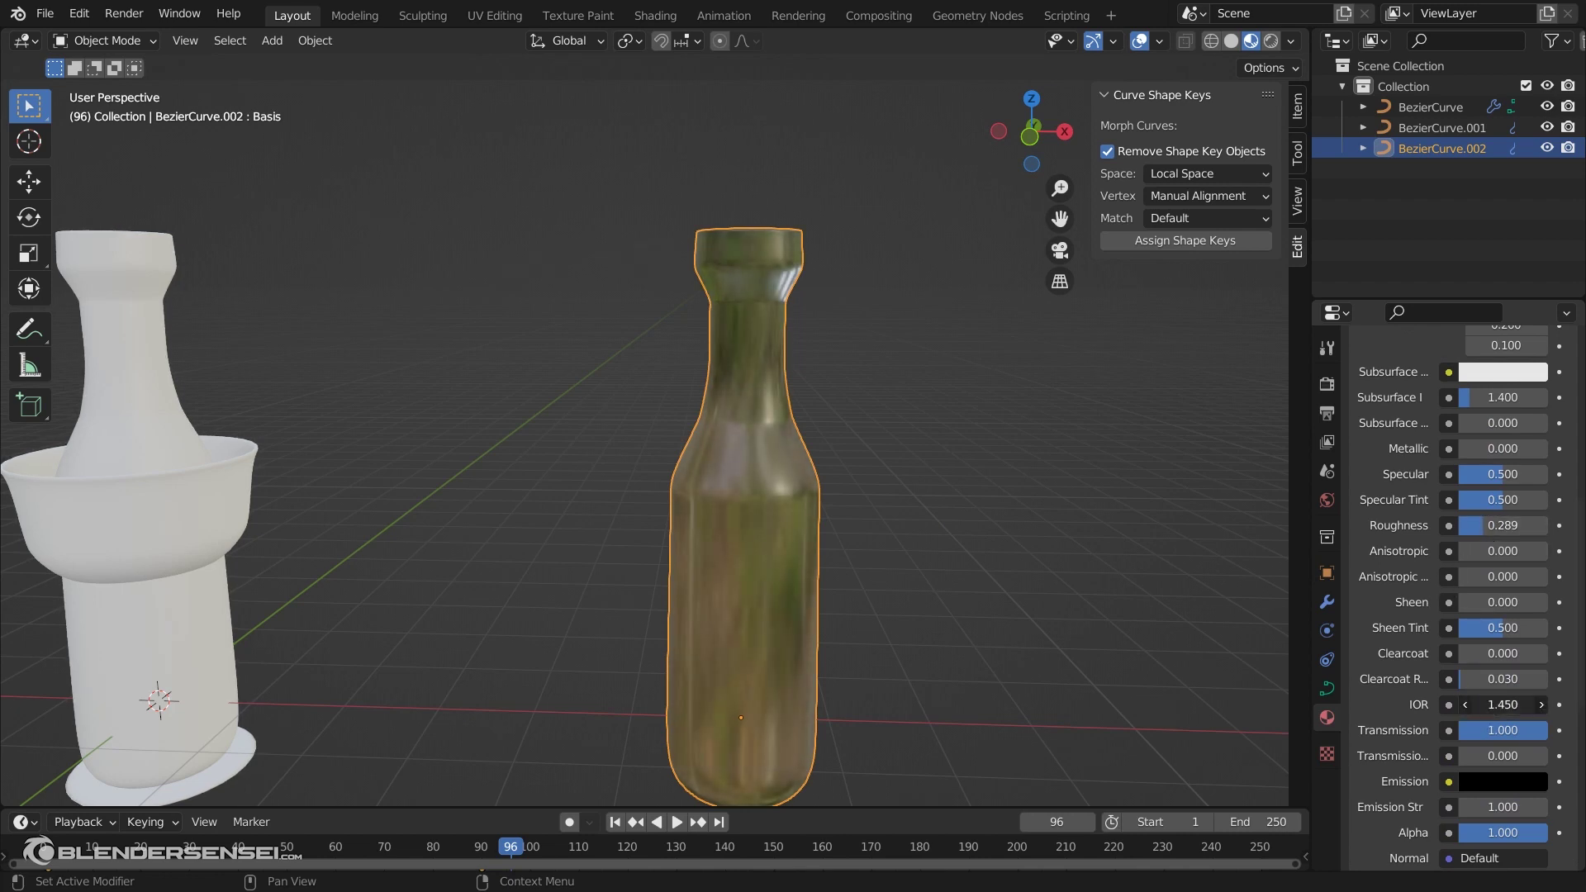
mouse_move(1502, 704)
mouse_down()
mouse_move(1554, 704)
mouse_move(1518, 704)
mouse_up()
middle_drag(887, 491, 950, 545)
mouse_move(1502, 704)
mouse_down()
mouse_move(1466, 704)
mouse_move(1503, 706)
mouse_up()
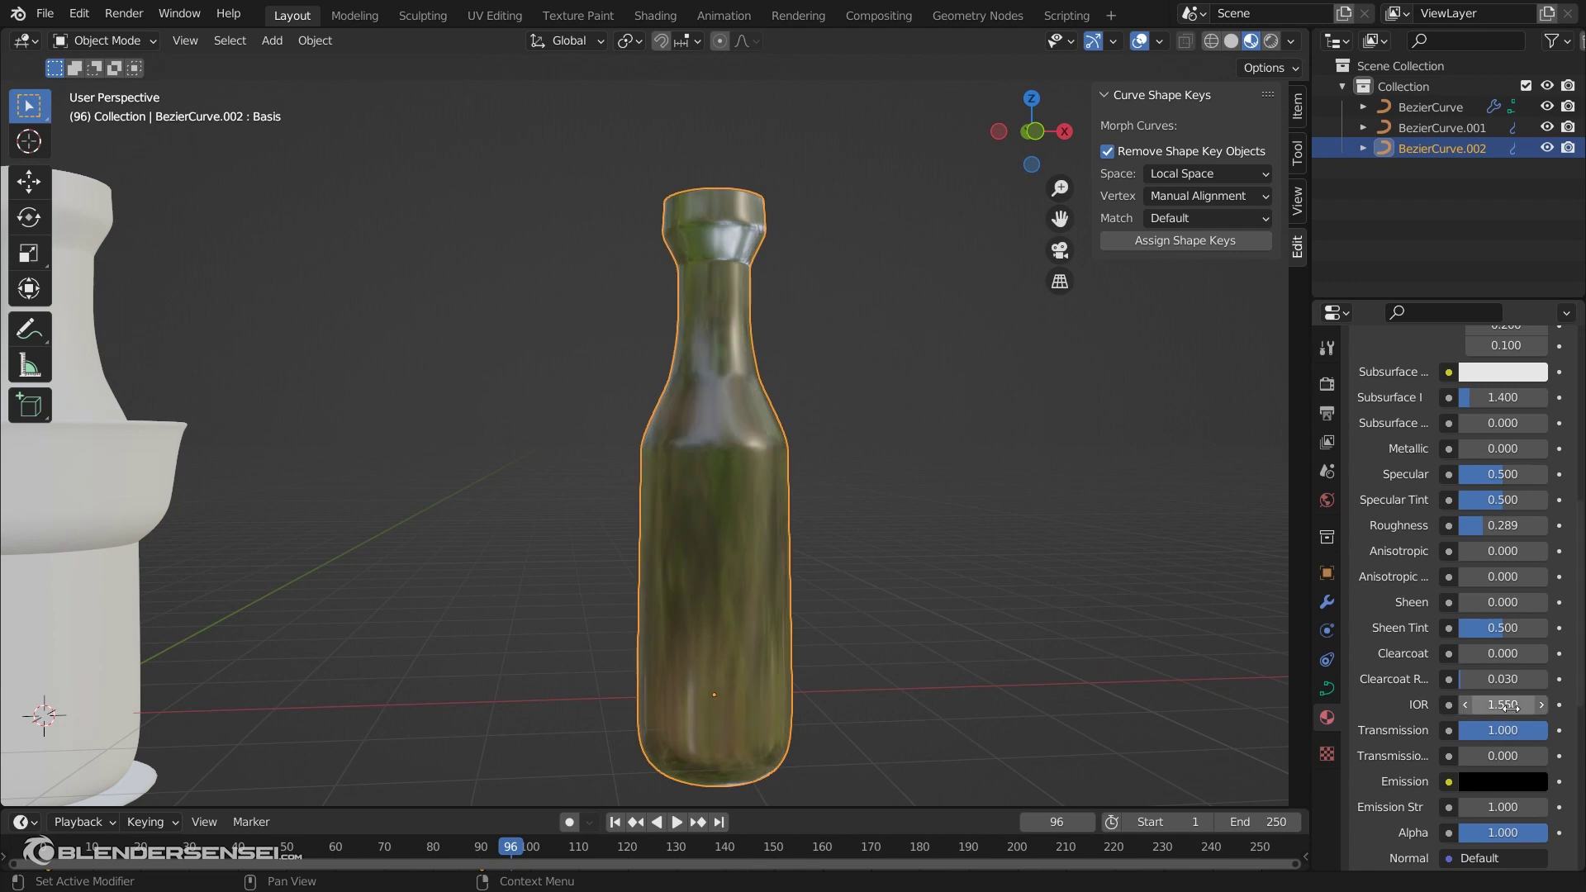
middle_drag(778, 338, 803, 403)
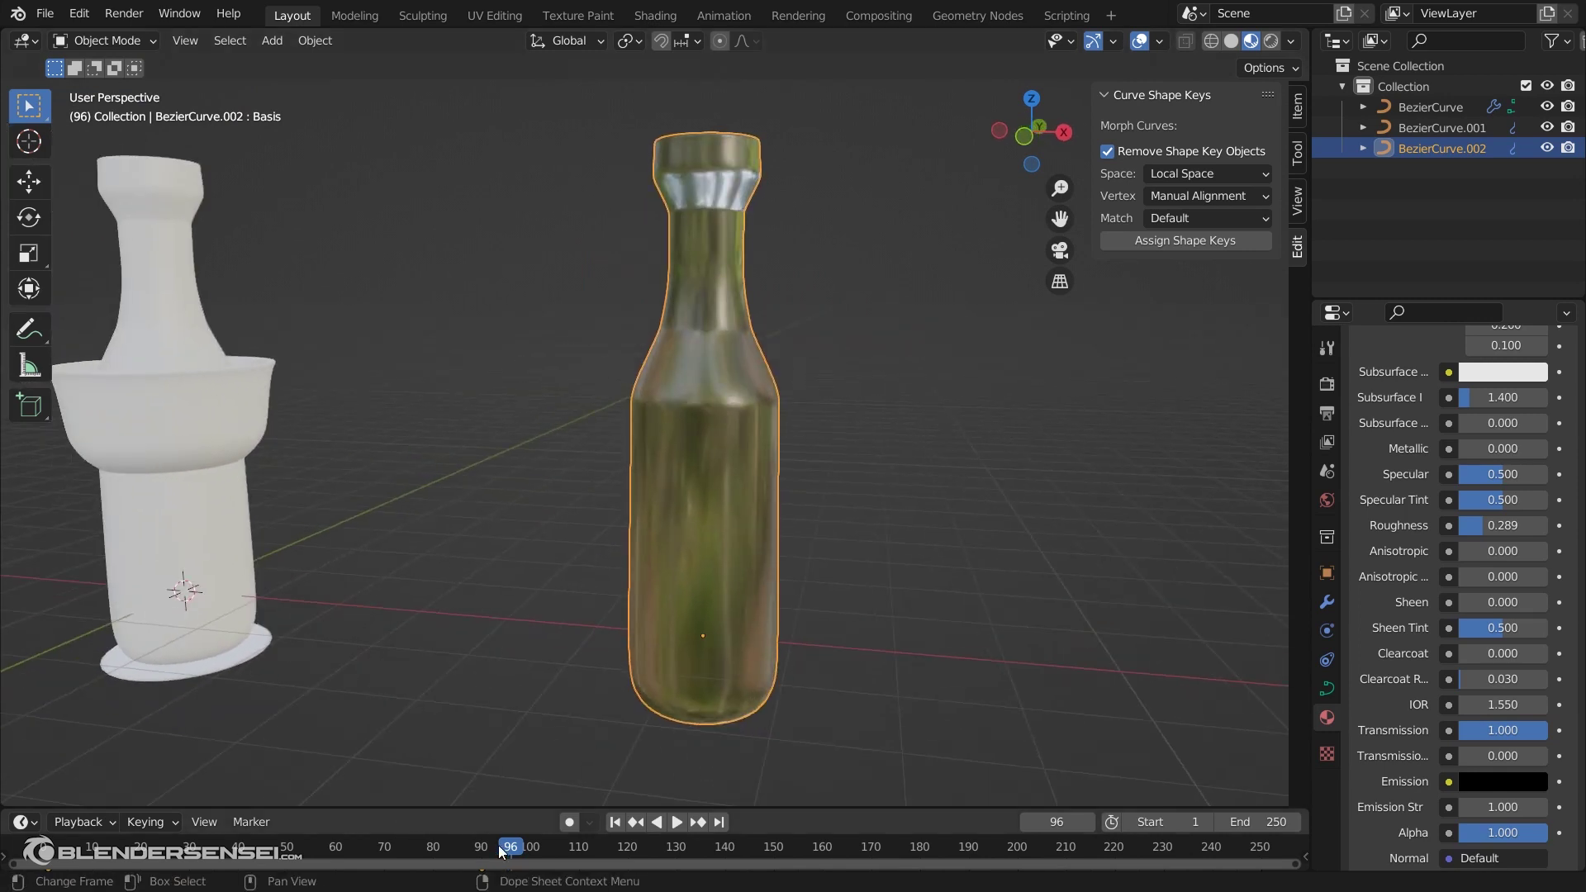
Replay the morph from the start and go to frame 46 to inspect the goblet's glass material
drag(498, 847, 87, 874)
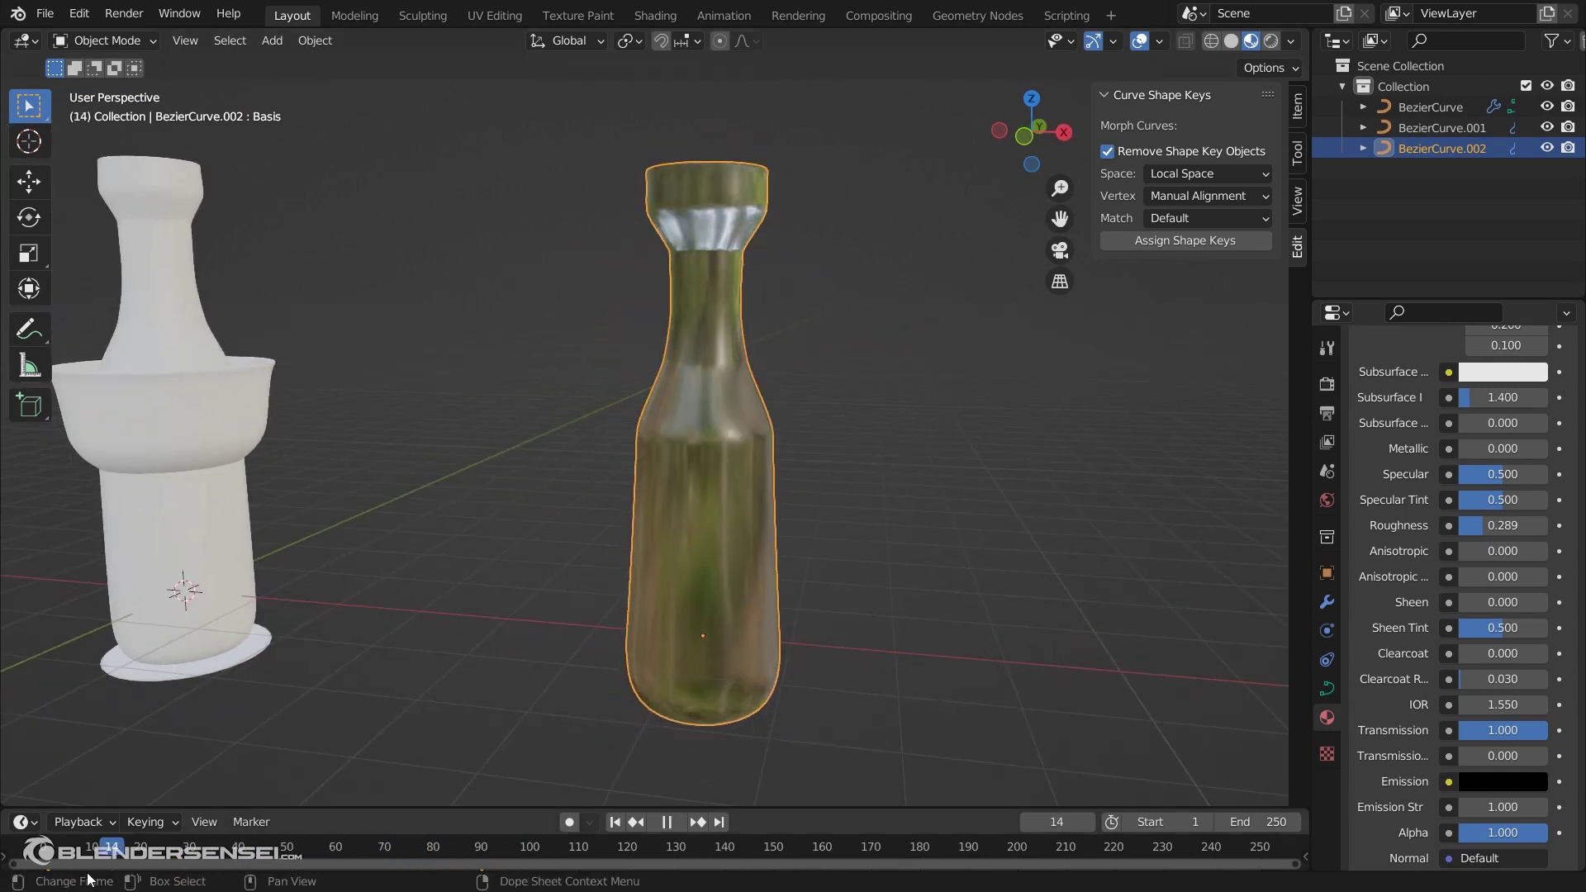
key(space)
click(269, 862)
middle_drag(865, 538, 1128, 533)
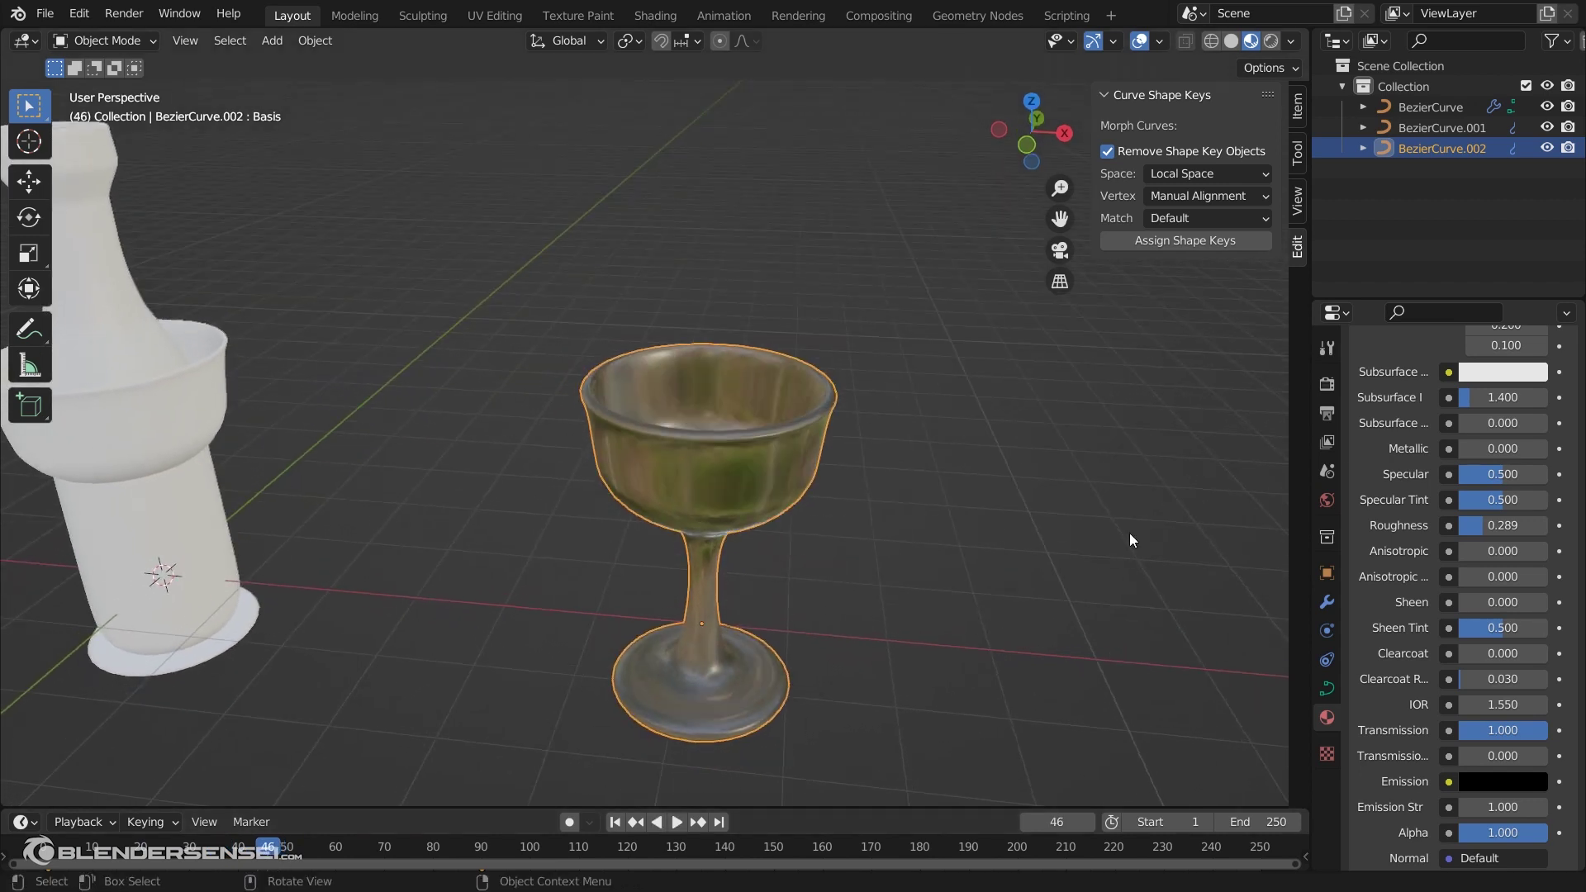
Change the glass material's Base Color to a bright green
scroll(1277, 438, up, 3)
scroll(1404, 469, up, 5)
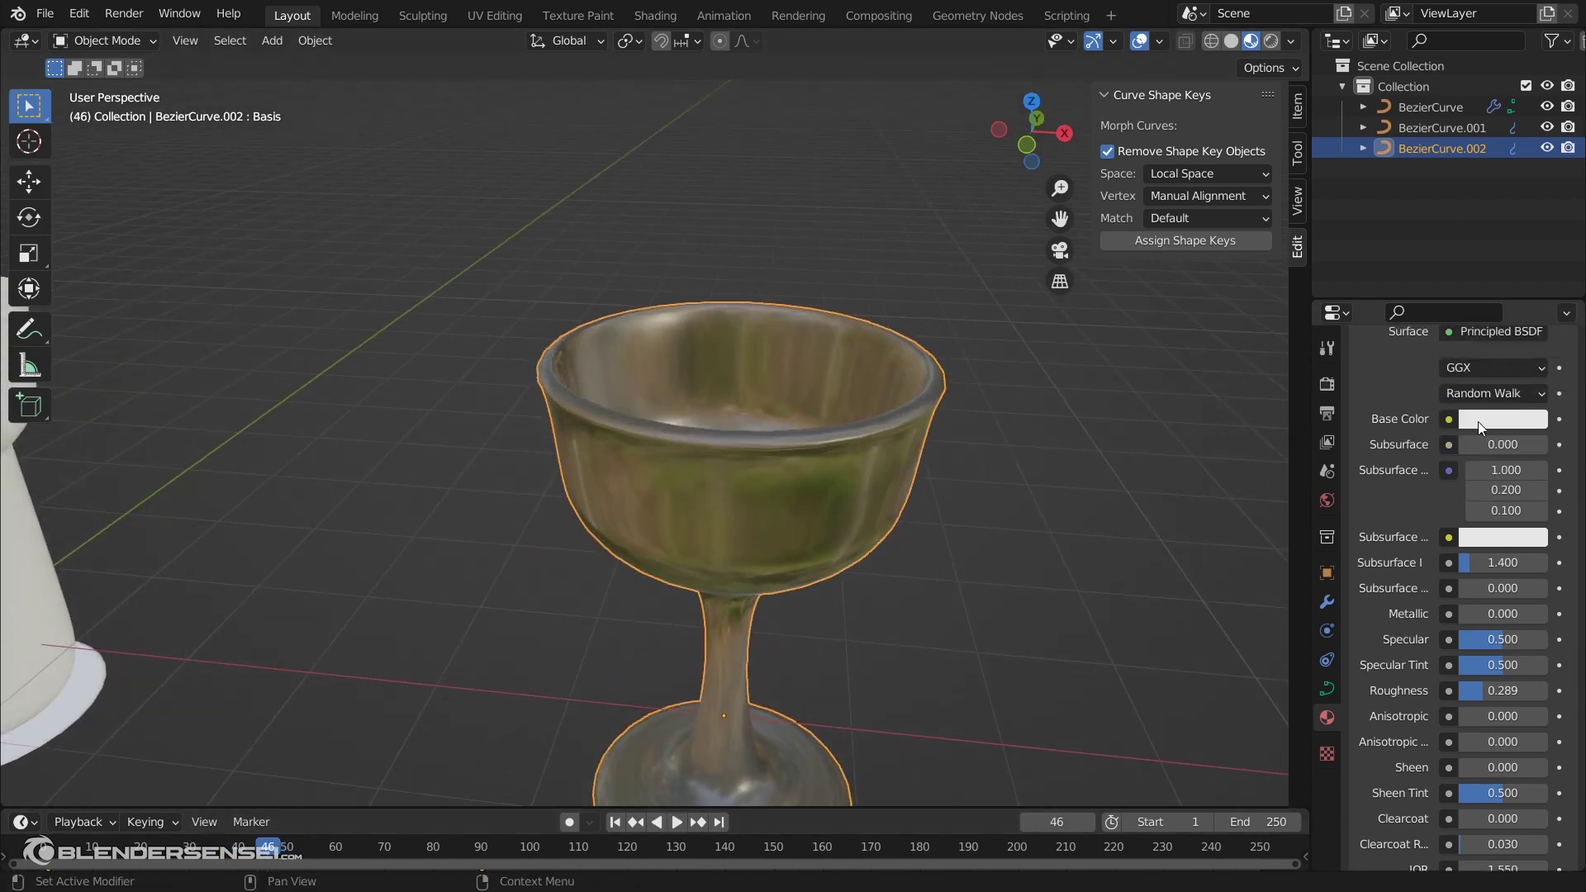
click(1484, 425)
drag(1462, 254, 1395, 183)
middle_drag(895, 583, 918, 517)
Return to frame 0 and adjust the shape keys' Evaluation Time to 8.3
drag(265, 846, 43, 844)
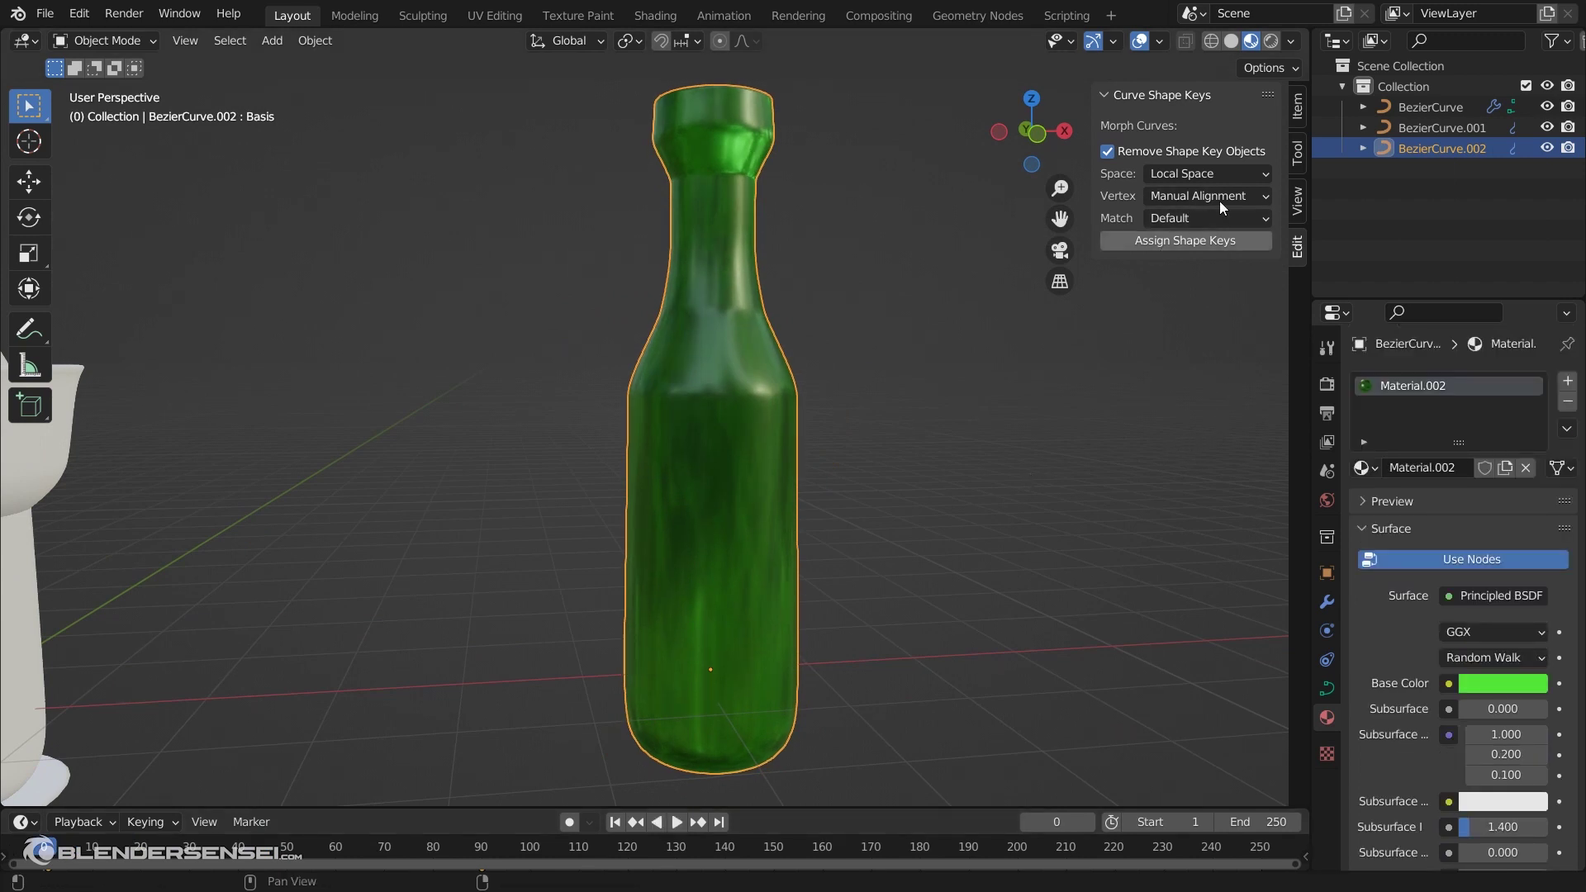
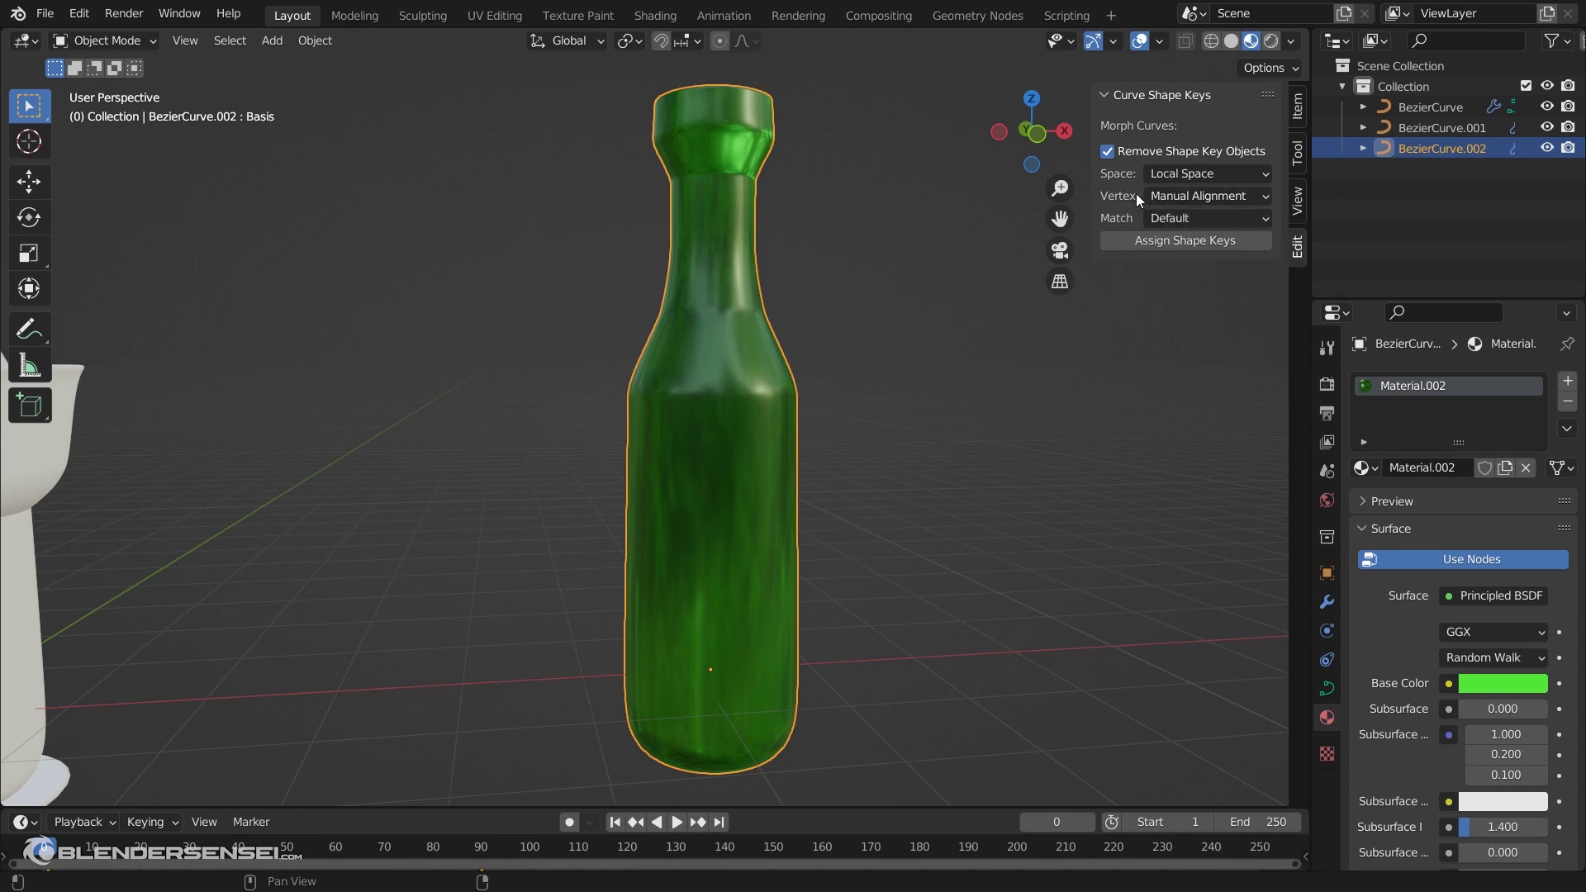
middle_drag(869, 342, 819, 426)
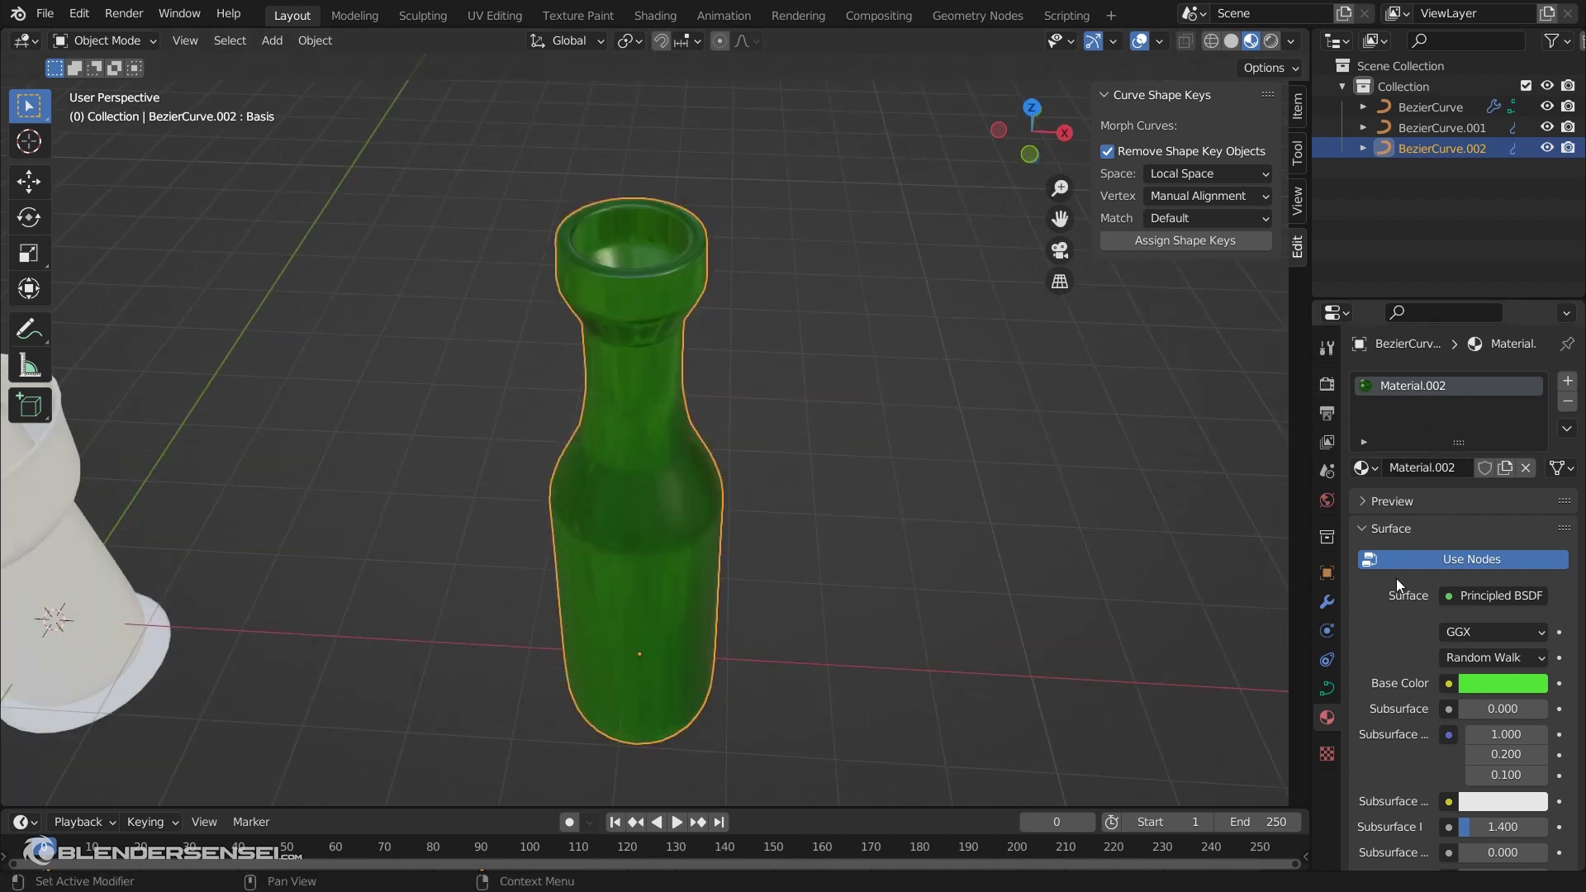
click(1327, 688)
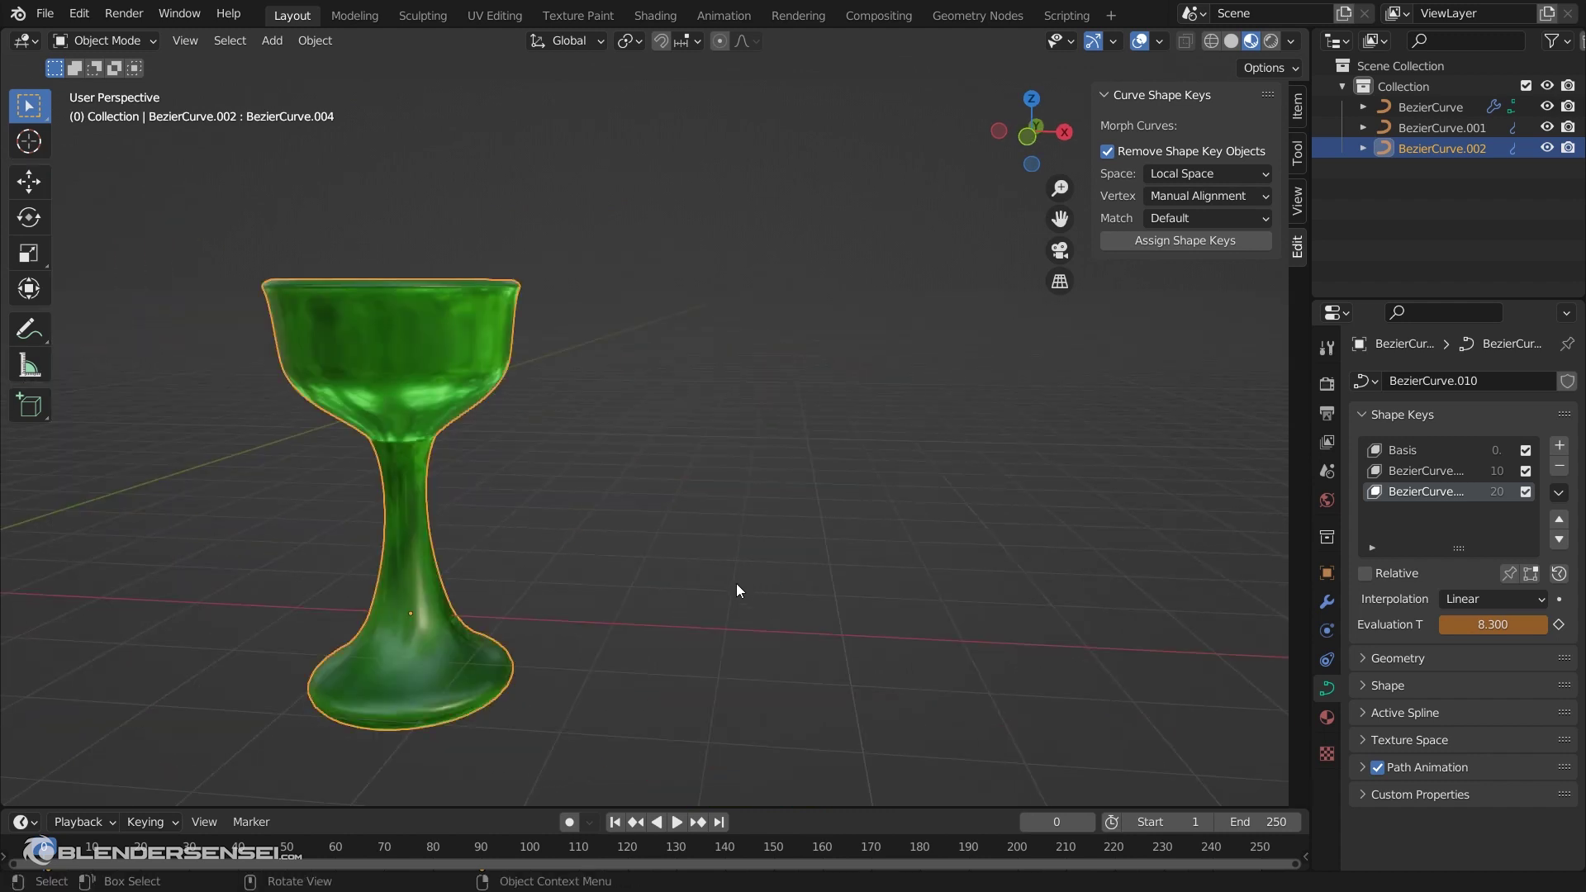
Place the 3D cursor on the empty floor beside the green goblet and add a Bezier curve there
key(g)
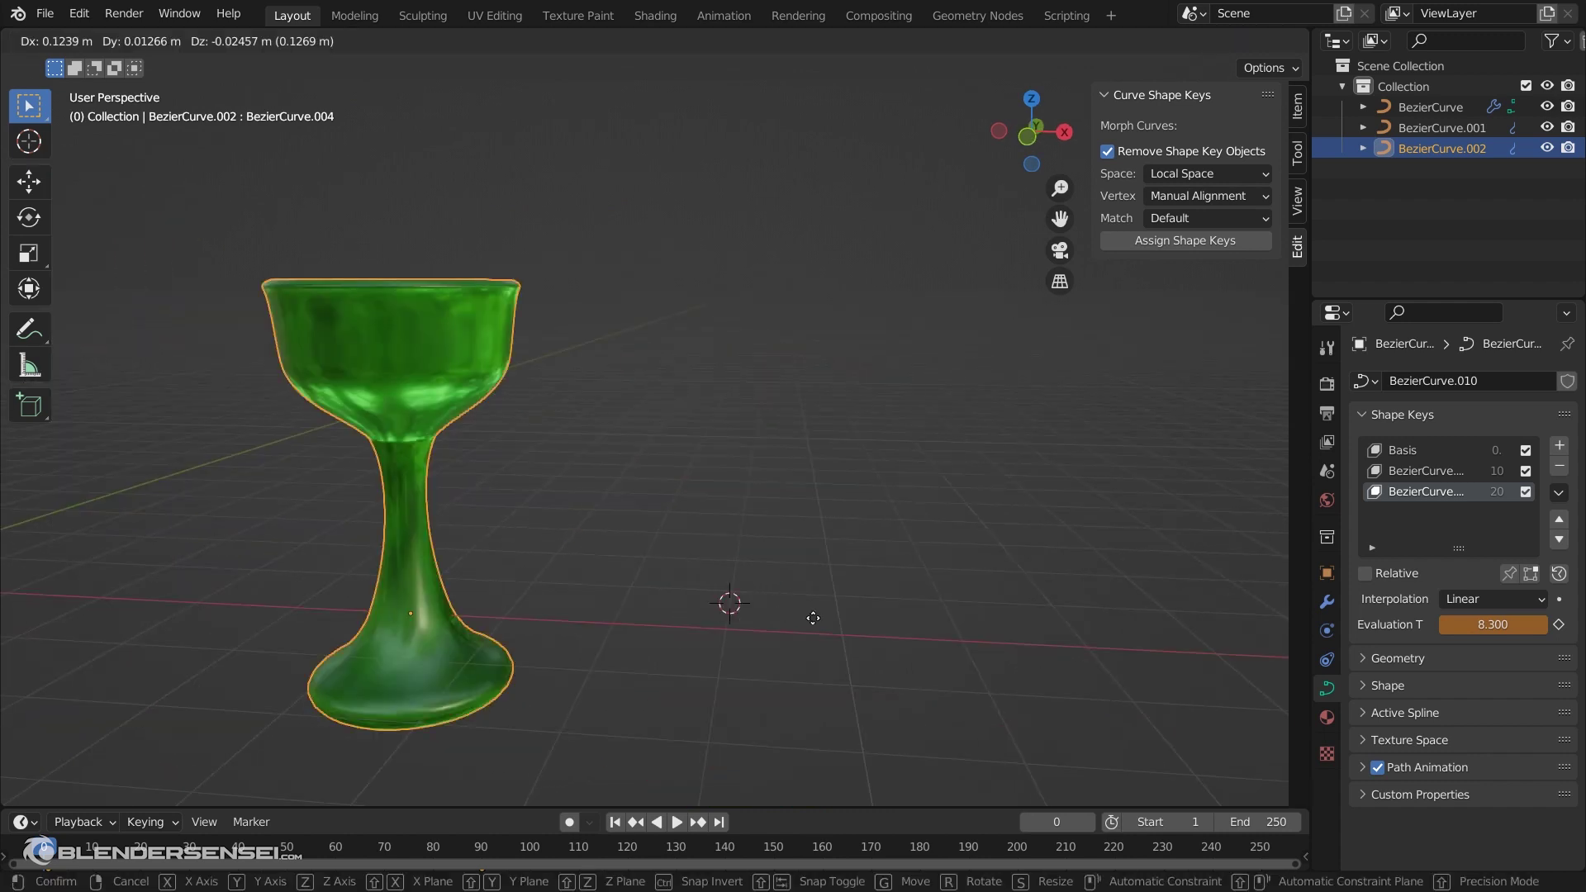
click(880, 630)
key(shift+a)
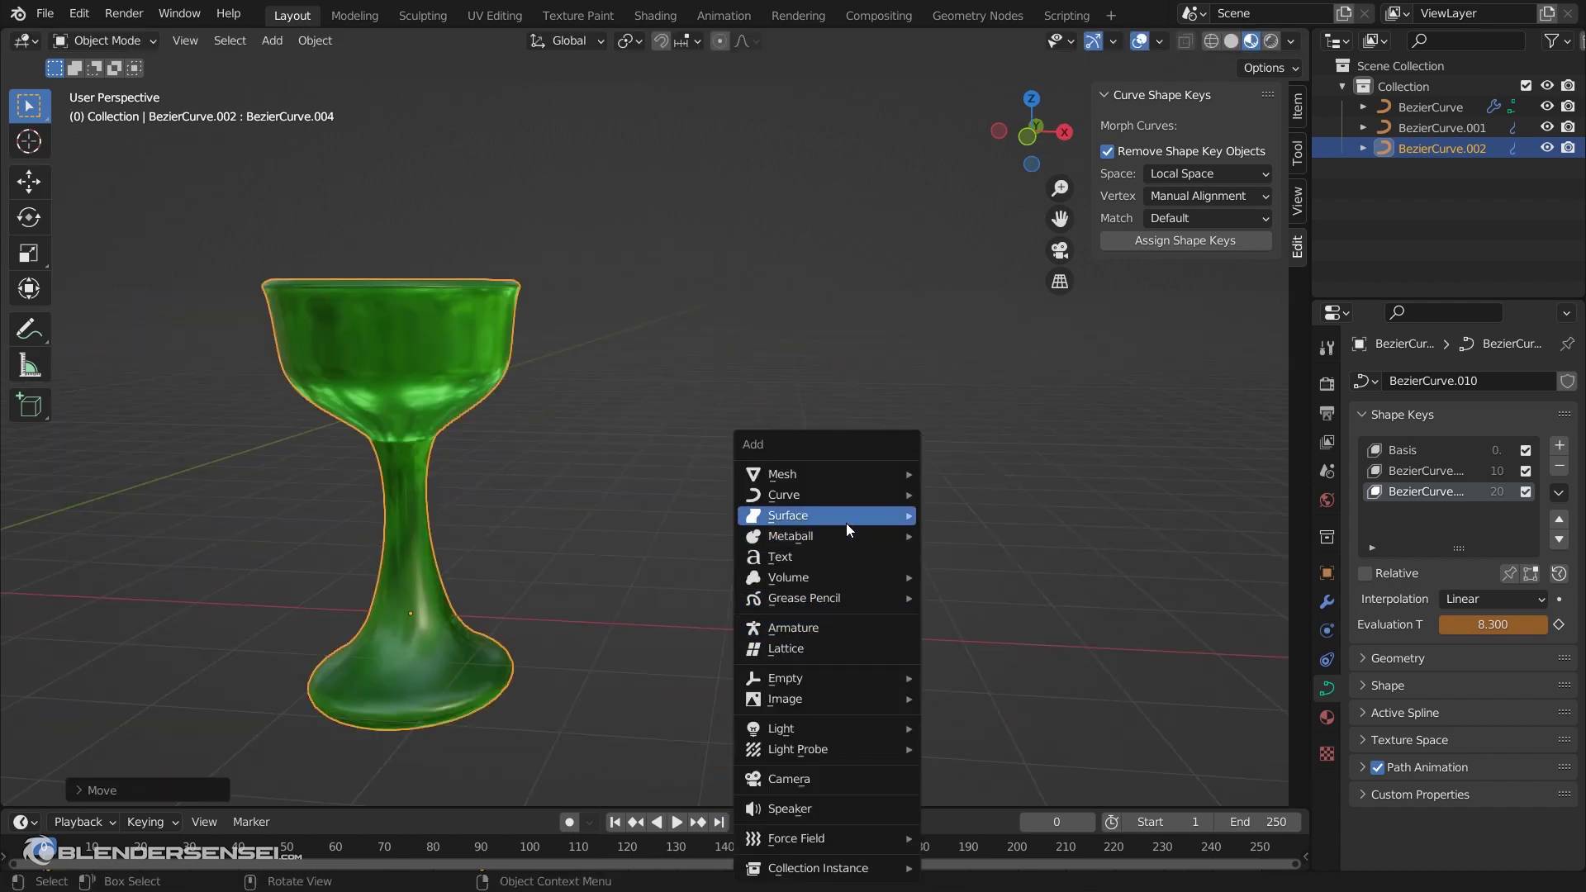
mouse_move(851, 503)
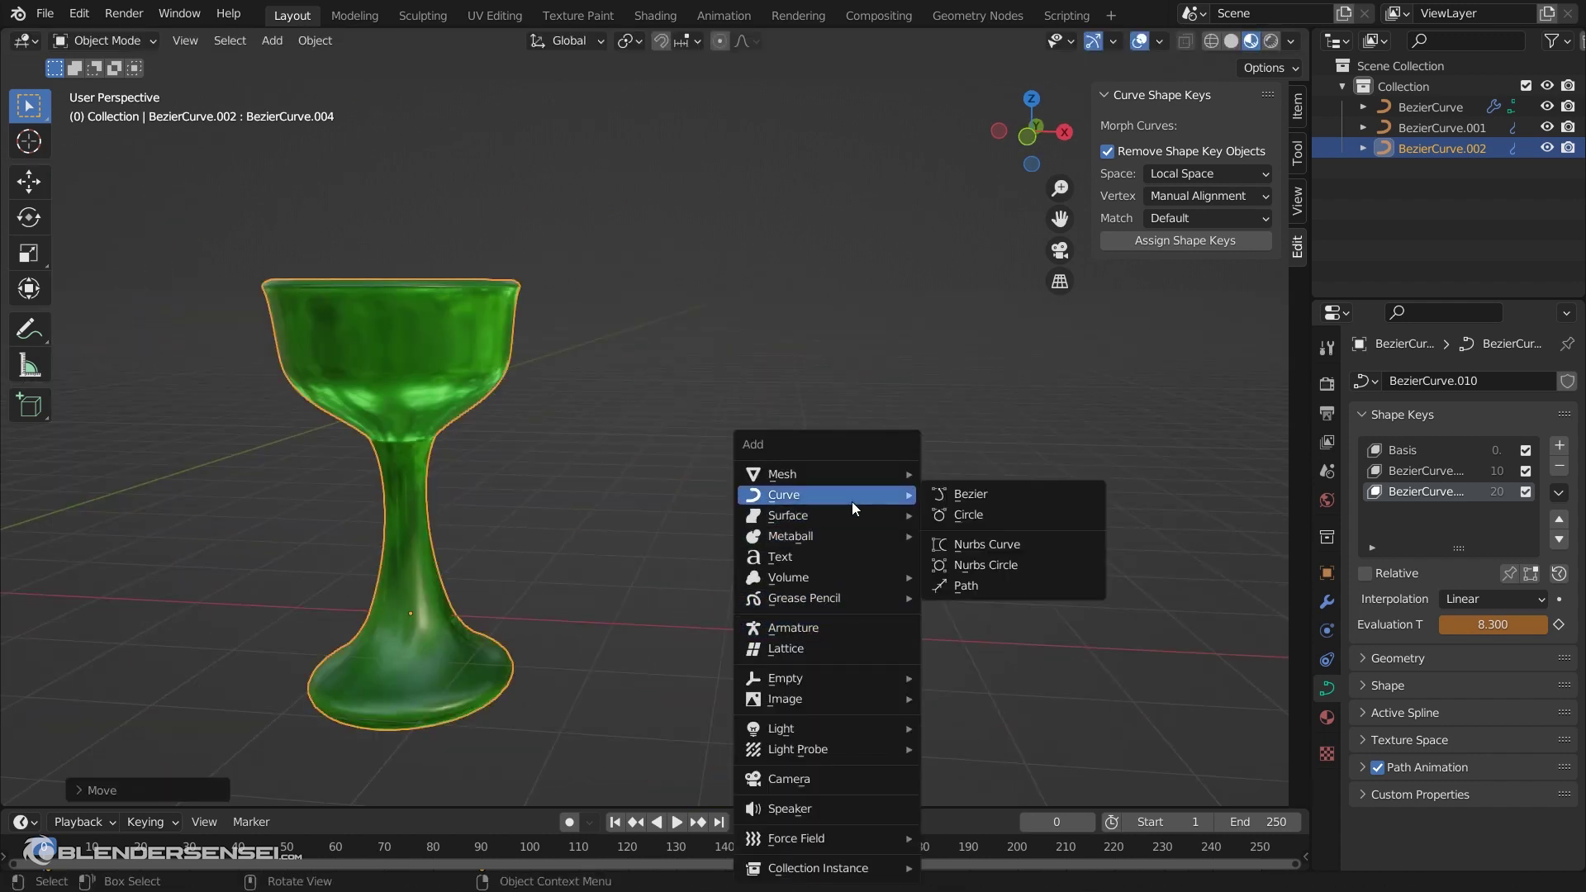
click(1004, 497)
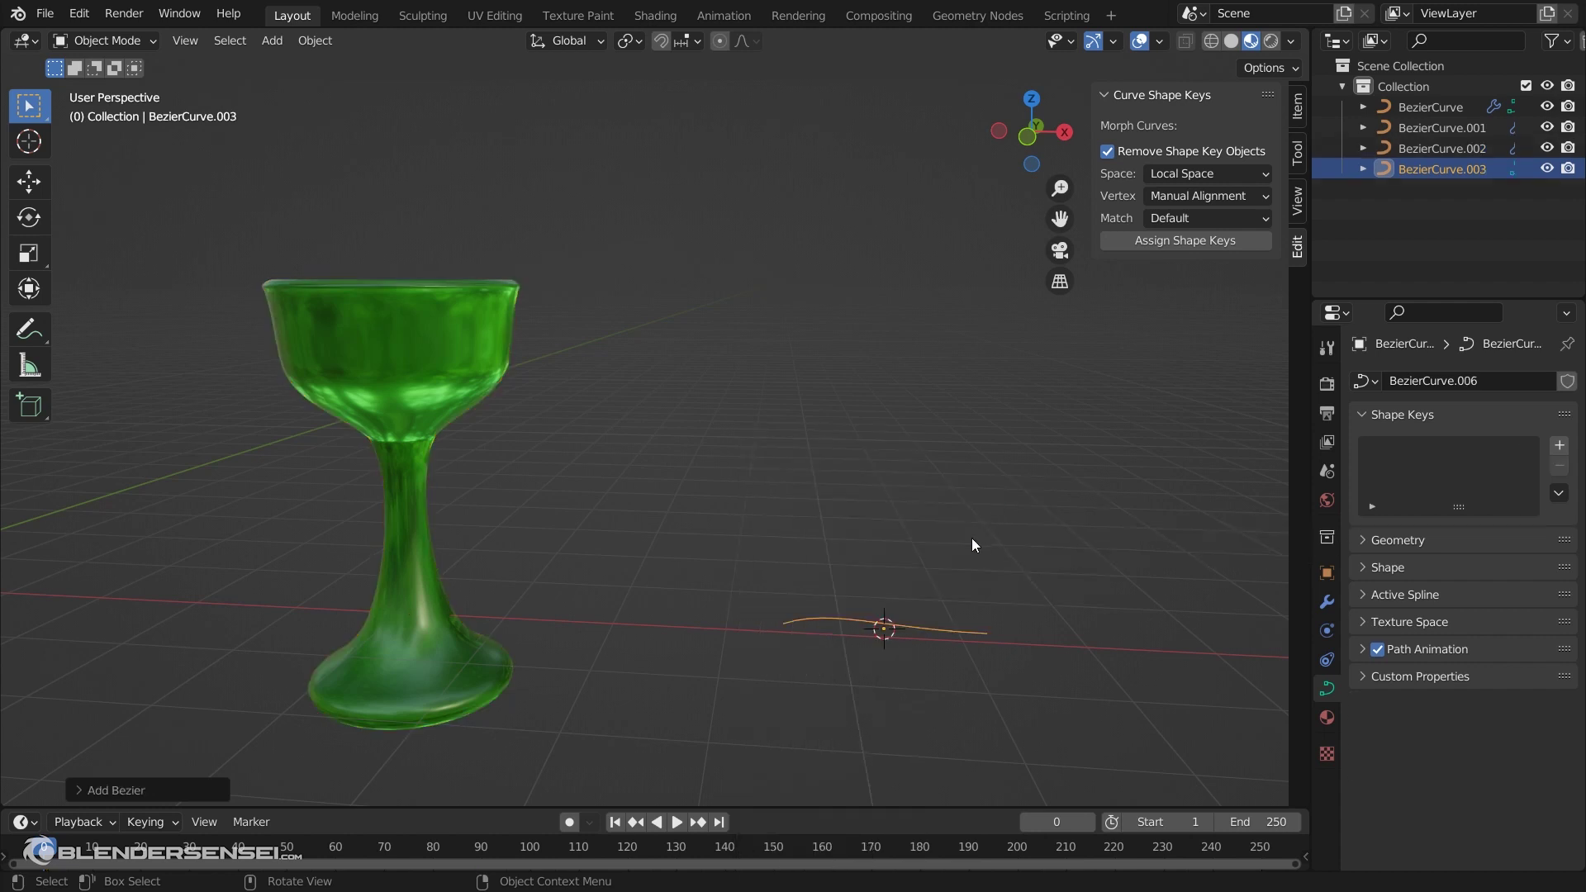
shift+middle_drag(971, 537, 849, 590)
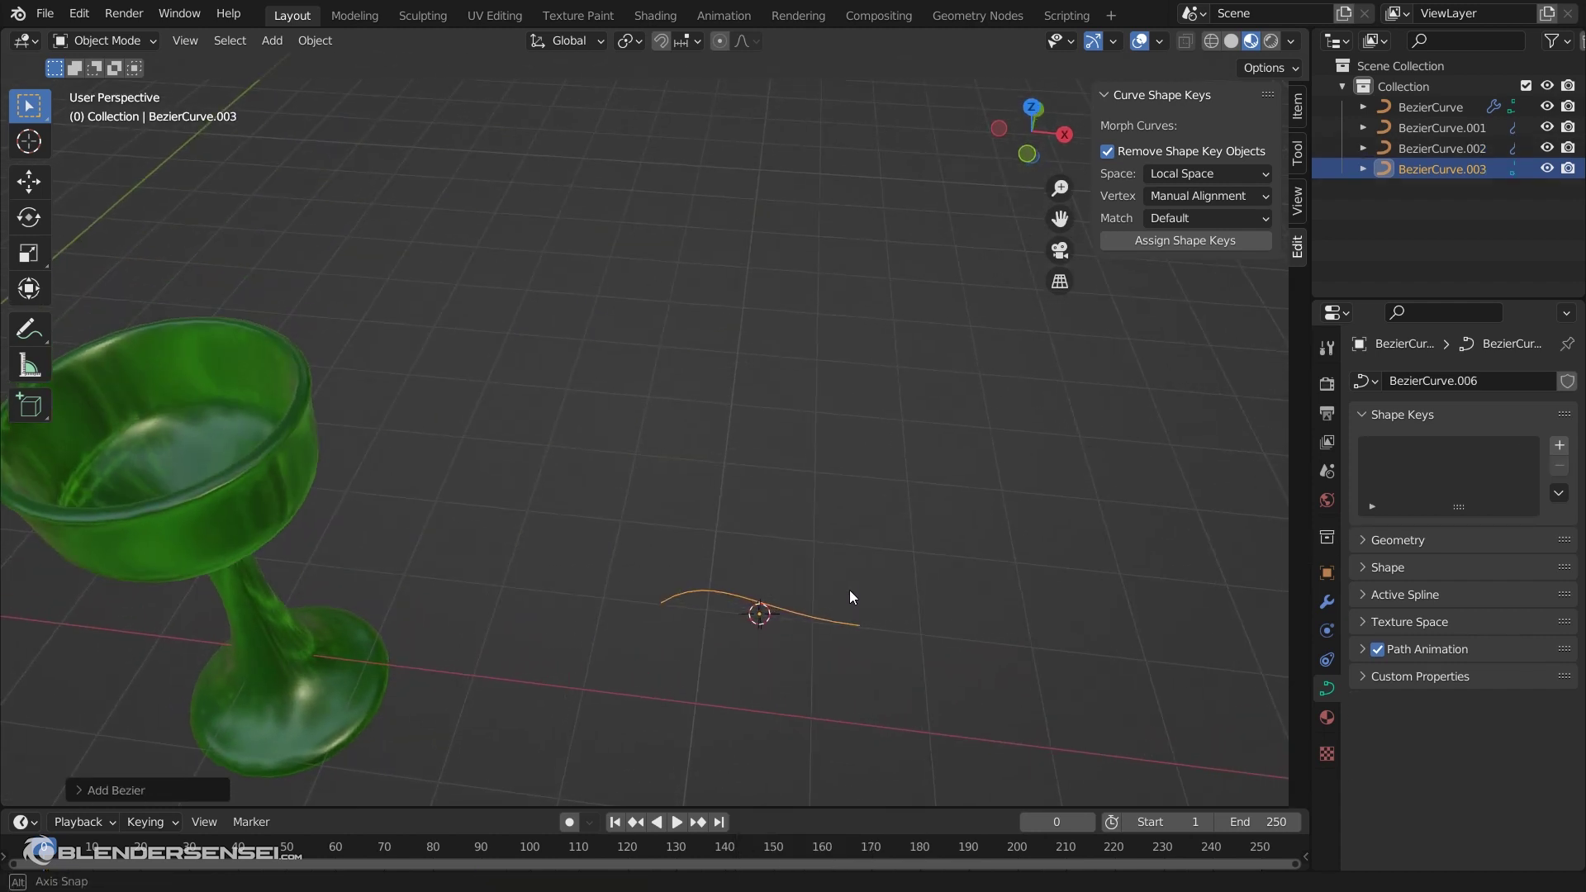
In Edit Mode, select the new curve's control point nearest the goblet and make the active spline cyclic
key(Tab)
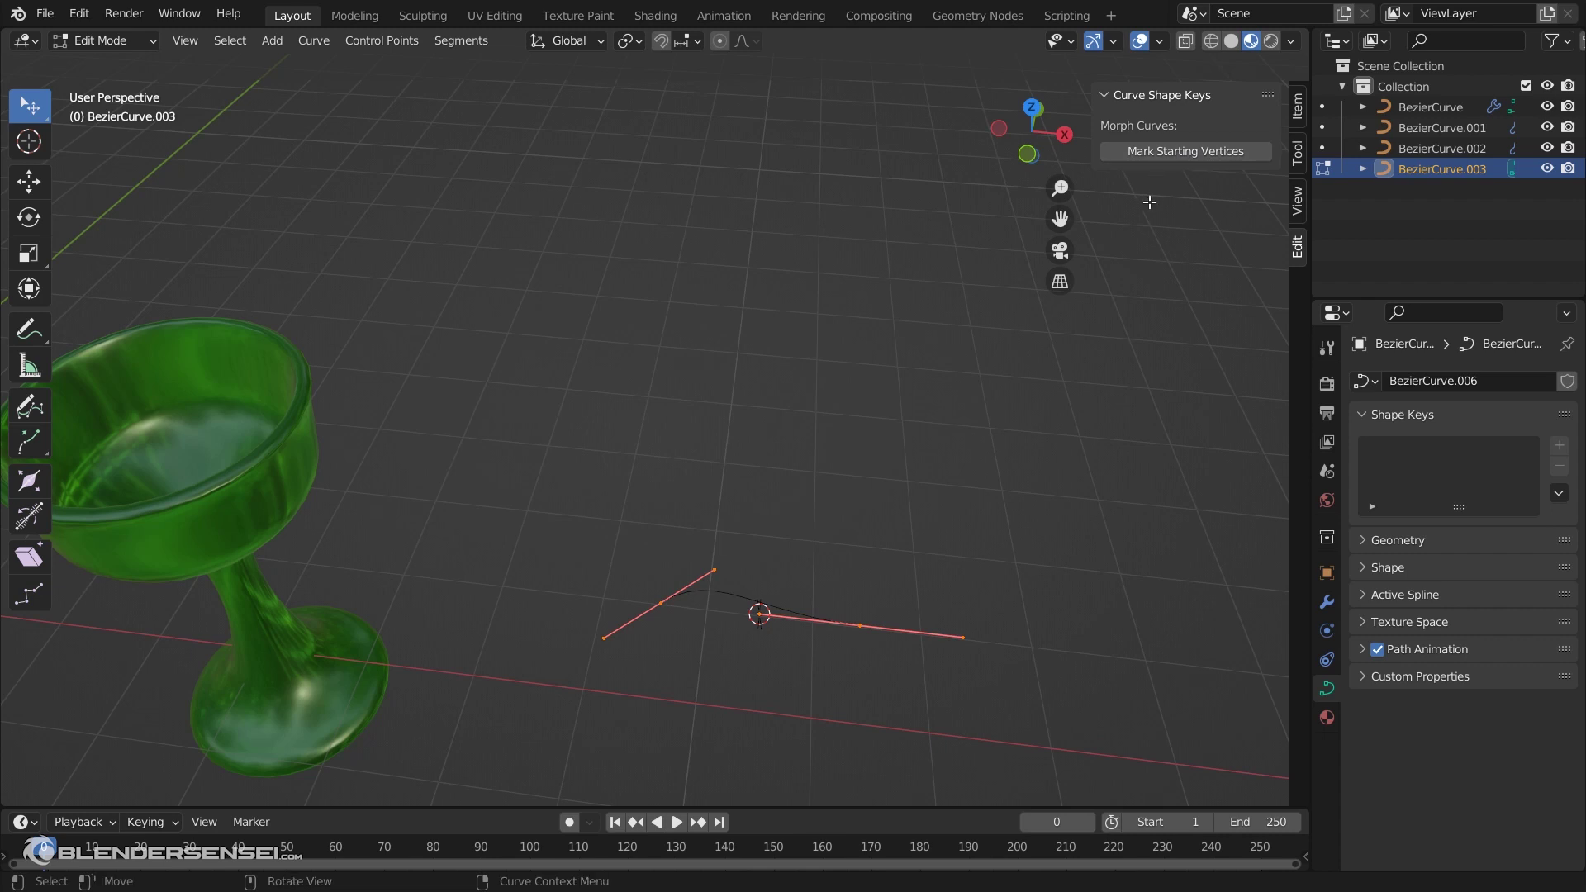
shift+middle_drag(1122, 270, 1255, 233)
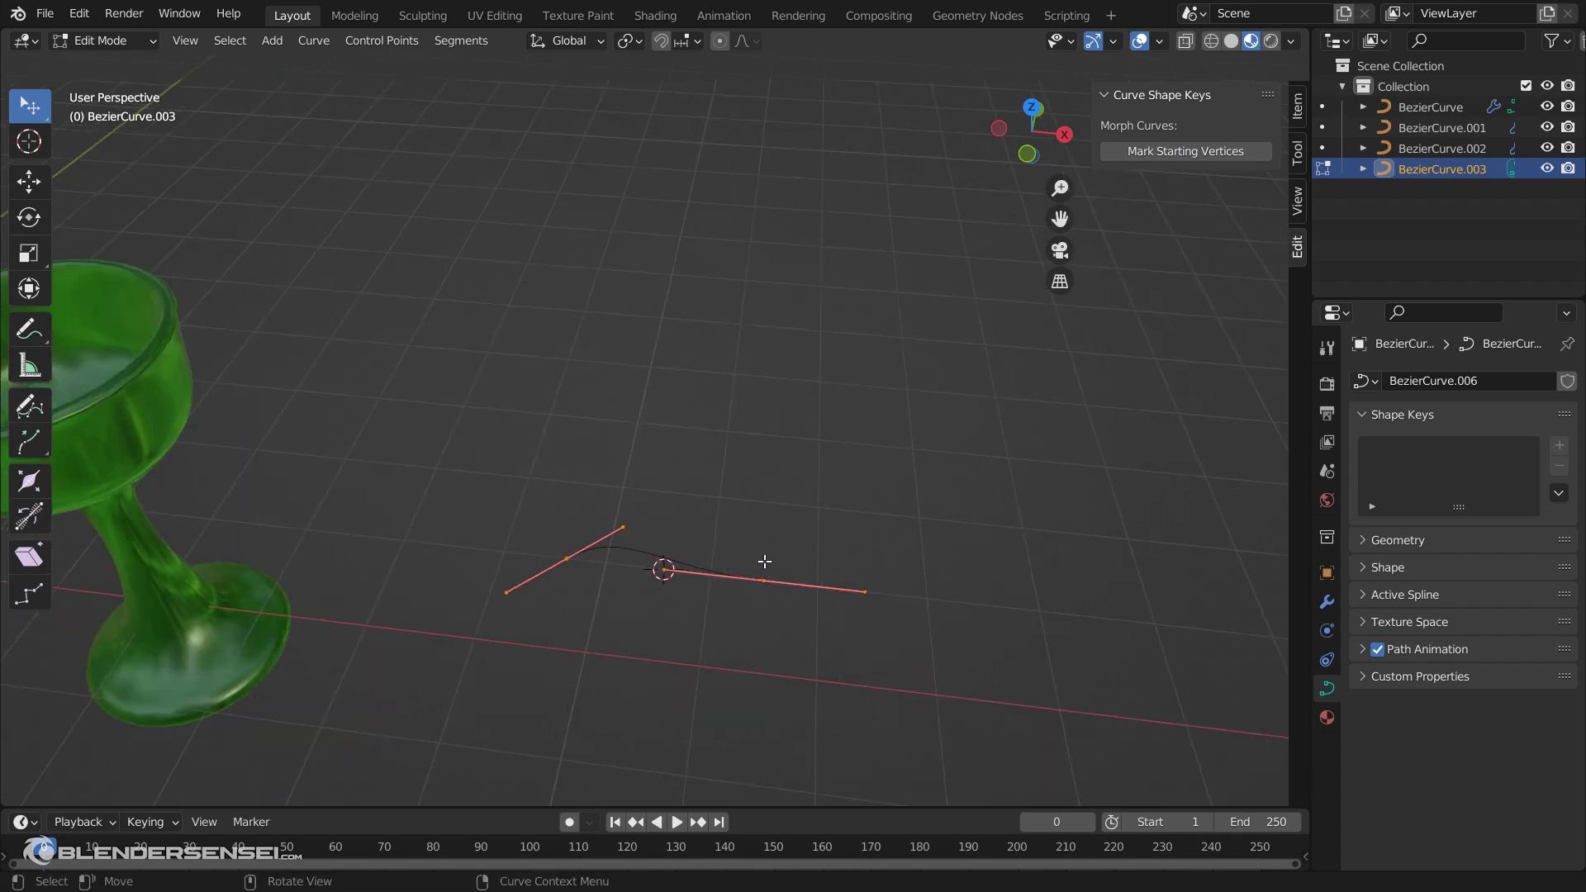
middle_drag(765, 556, 659, 587)
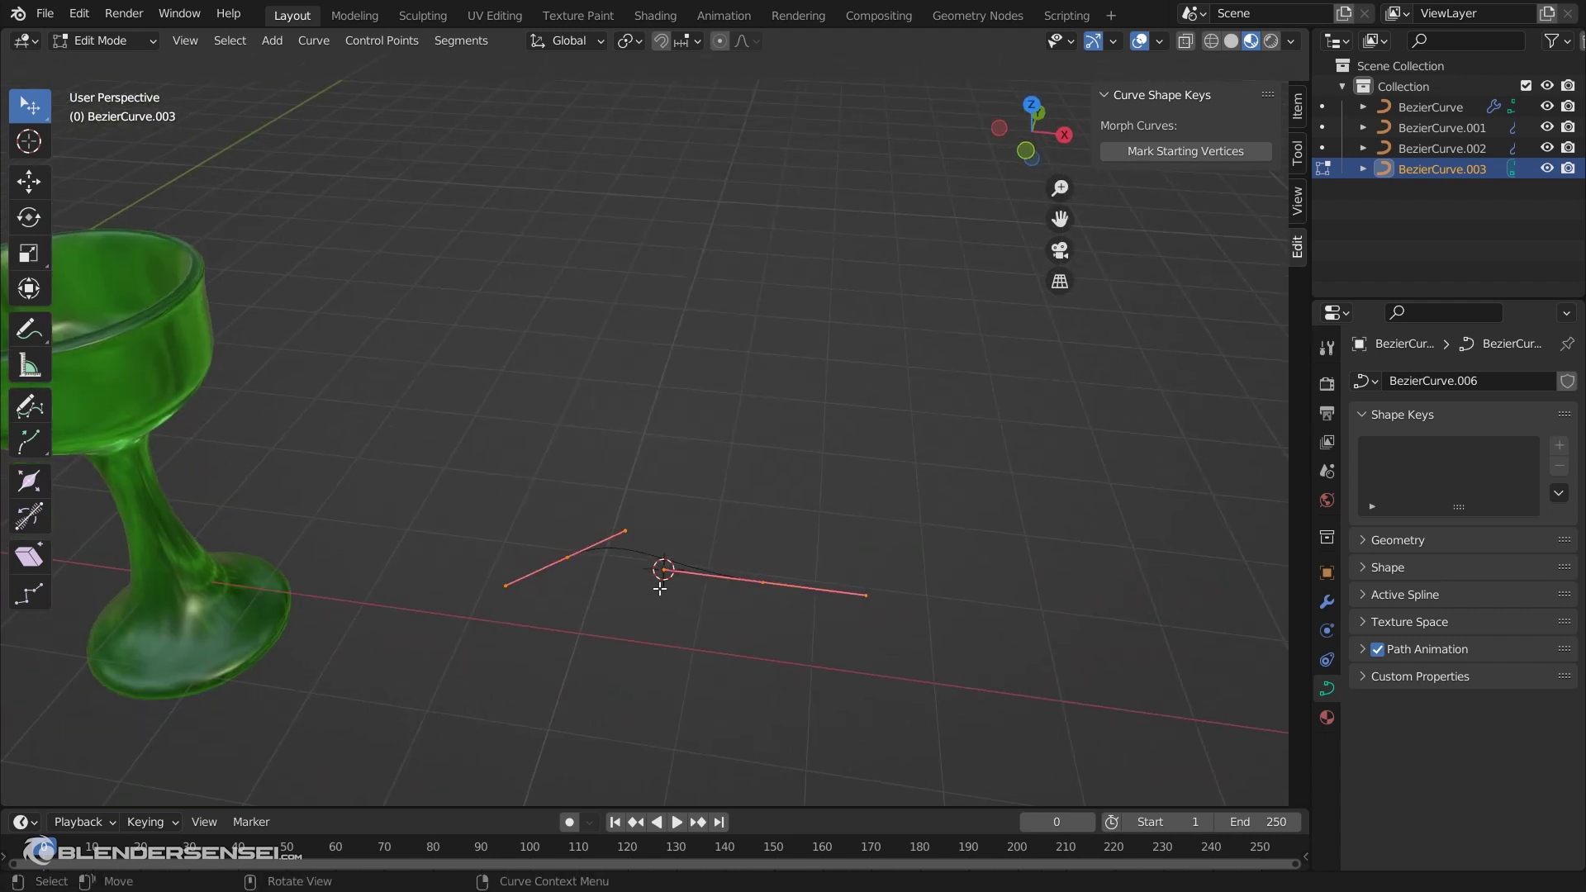
click(765, 583)
click(568, 559)
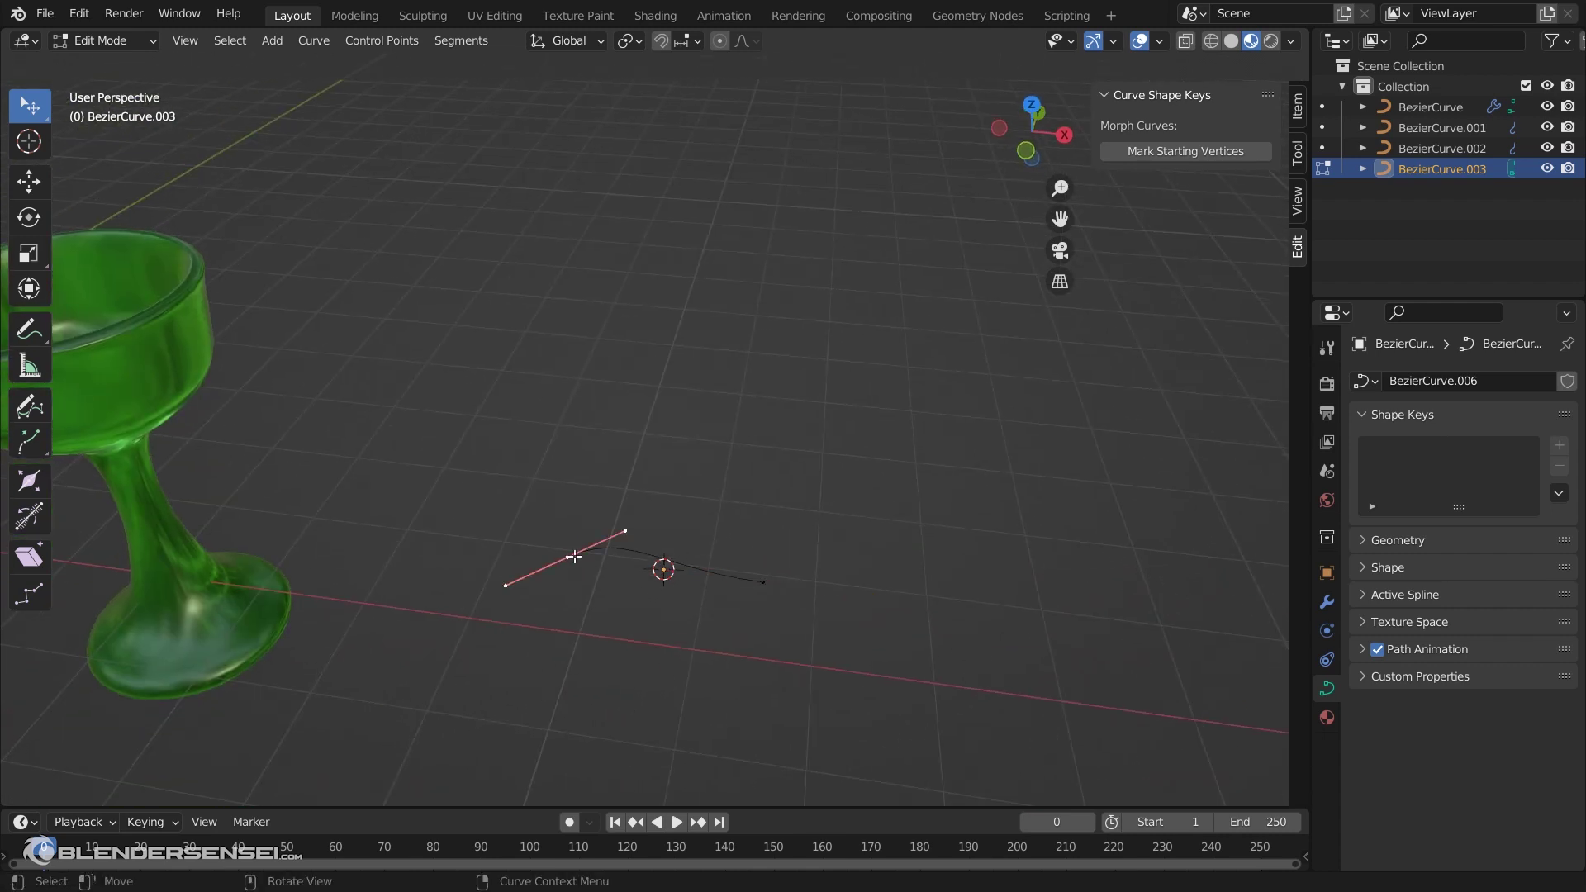
click(1368, 595)
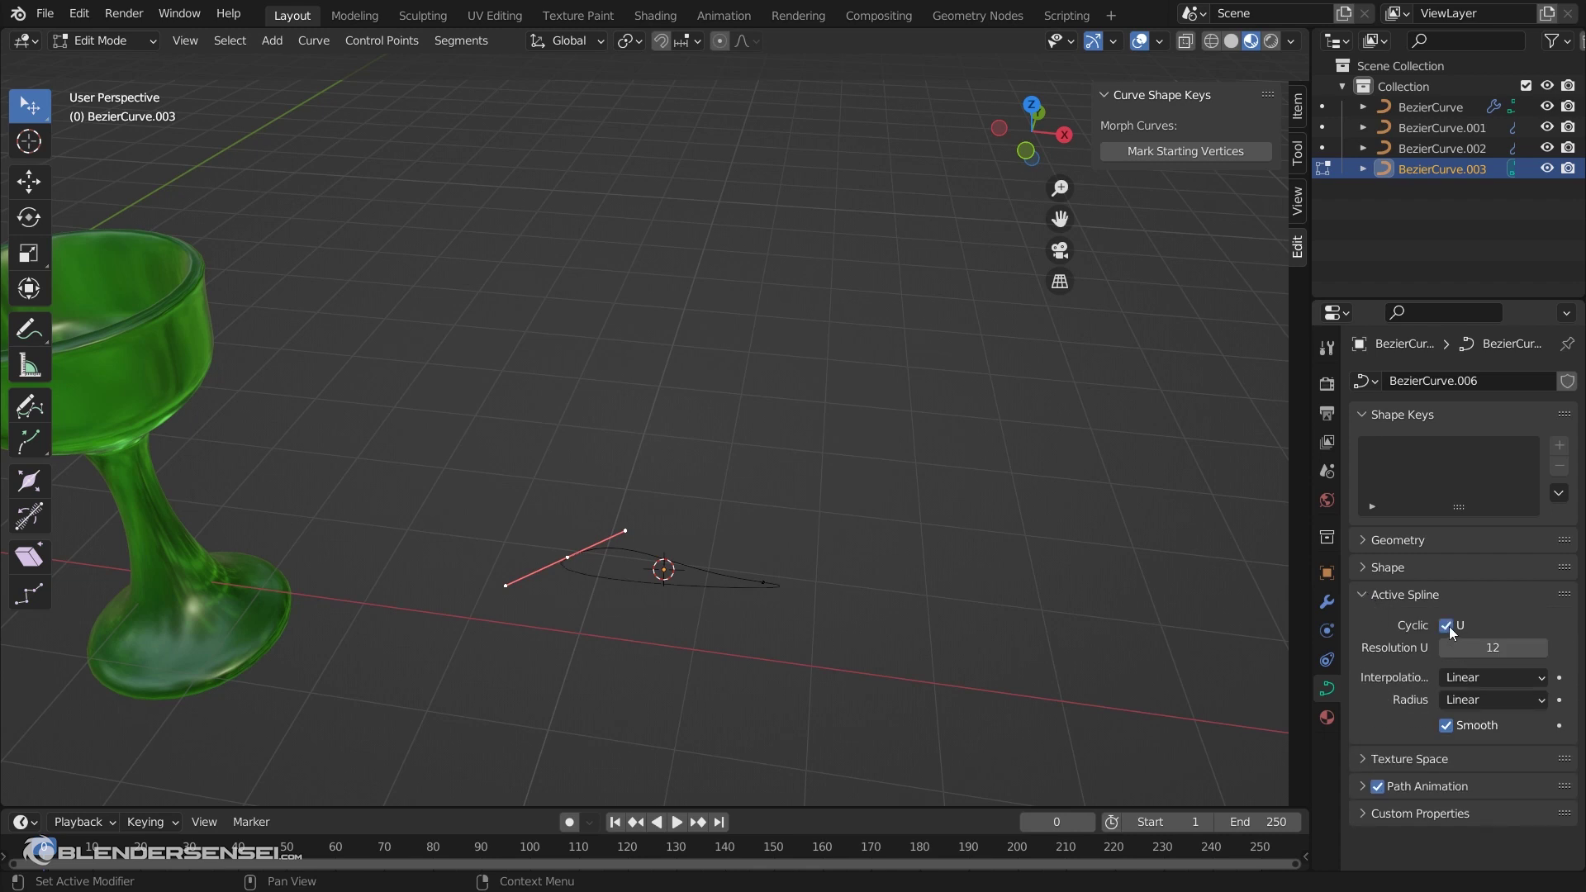
Move the control point farthest from the goblet away from the 3D cursor, and toggle the spline's Cyclic U off and on
middle_drag(765, 579, 810, 597)
key(g)
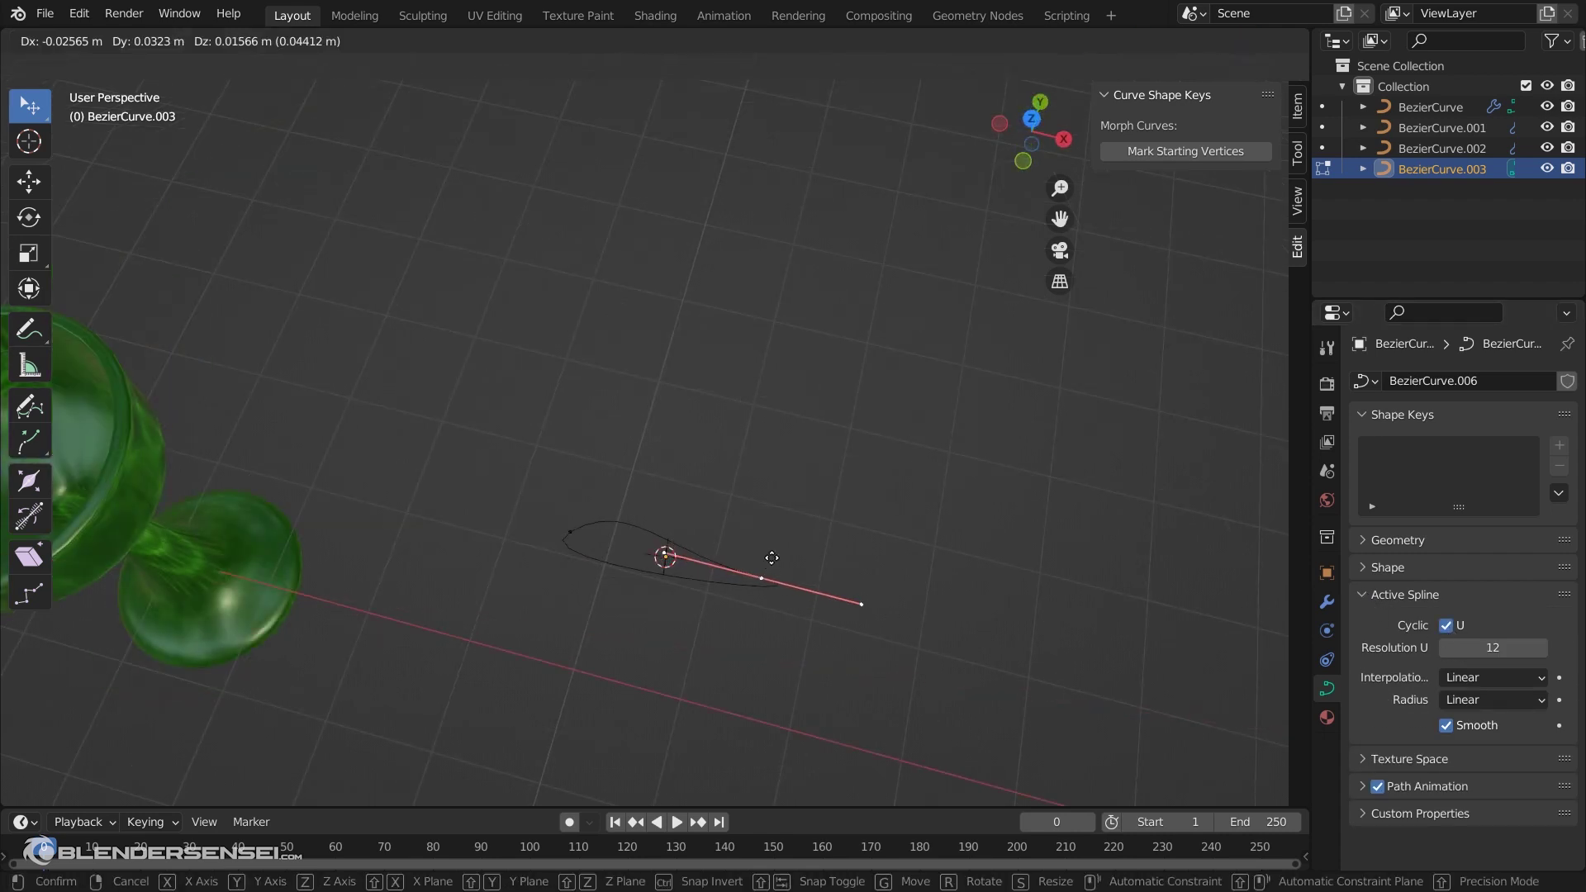
click(801, 486)
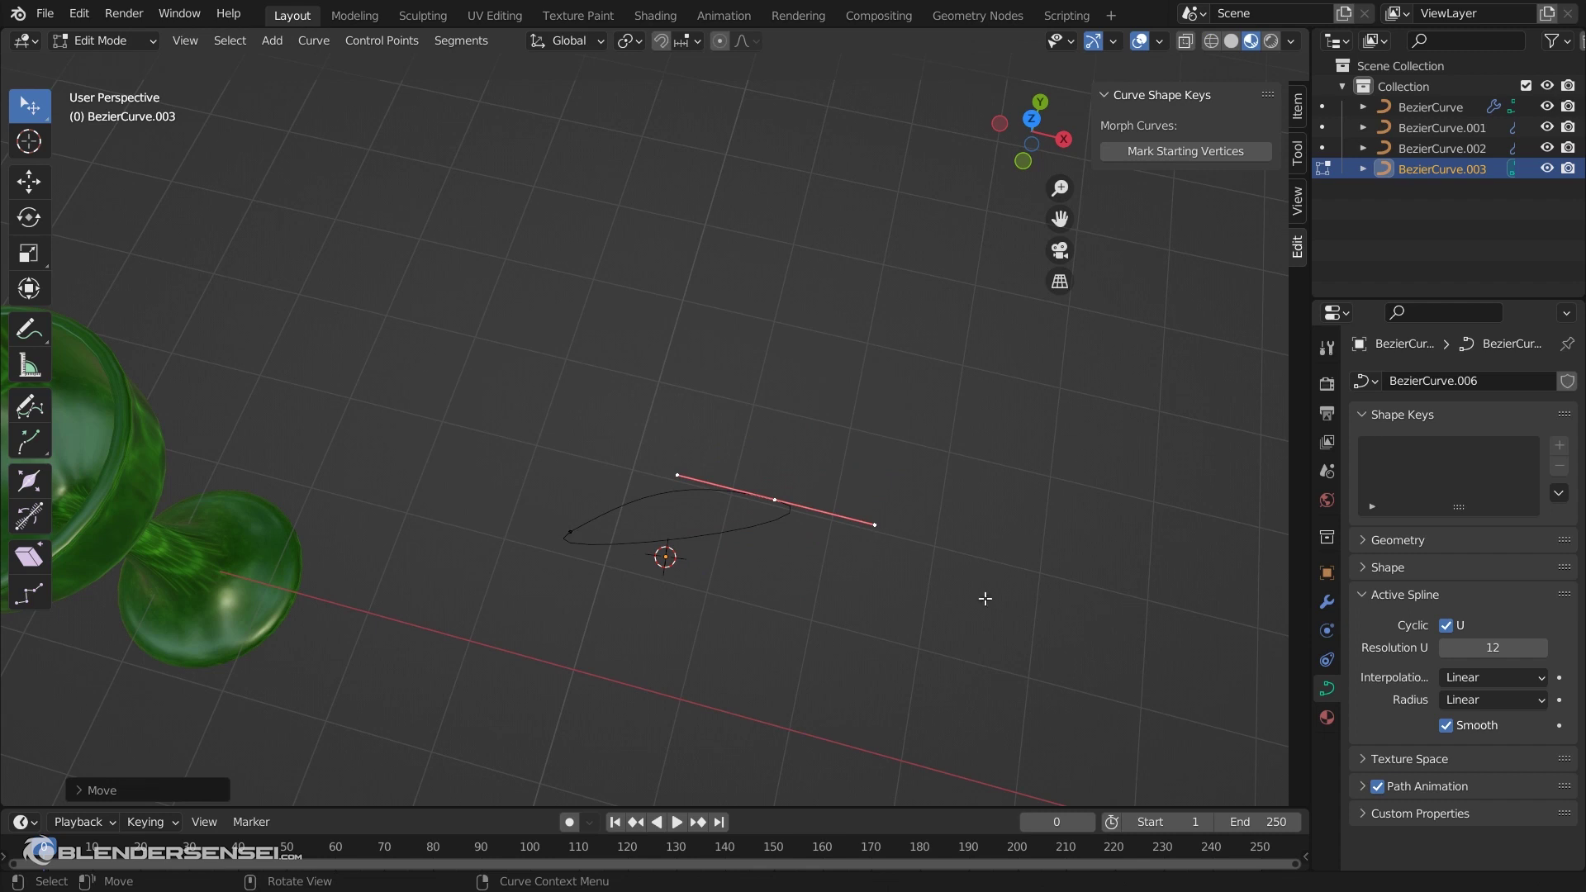
click(1448, 625)
click(1448, 625)
Use Mark Starting Vertices to make the control point farthest from the goblet the cyclic curve's starting vertex
click(1157, 152)
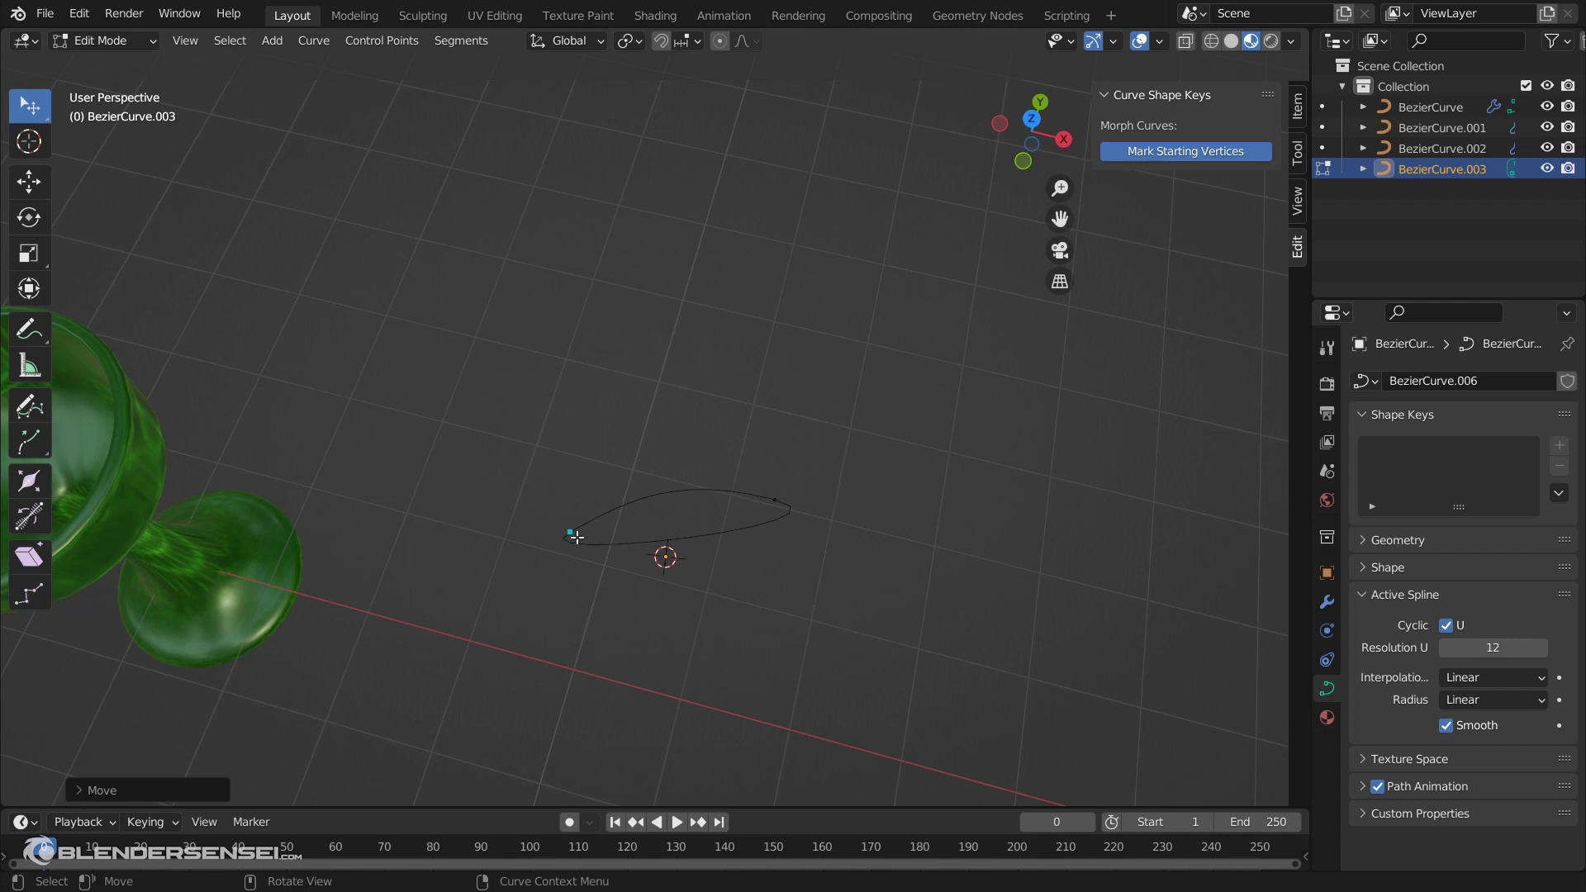
shift+middle_drag(605, 536, 708, 505)
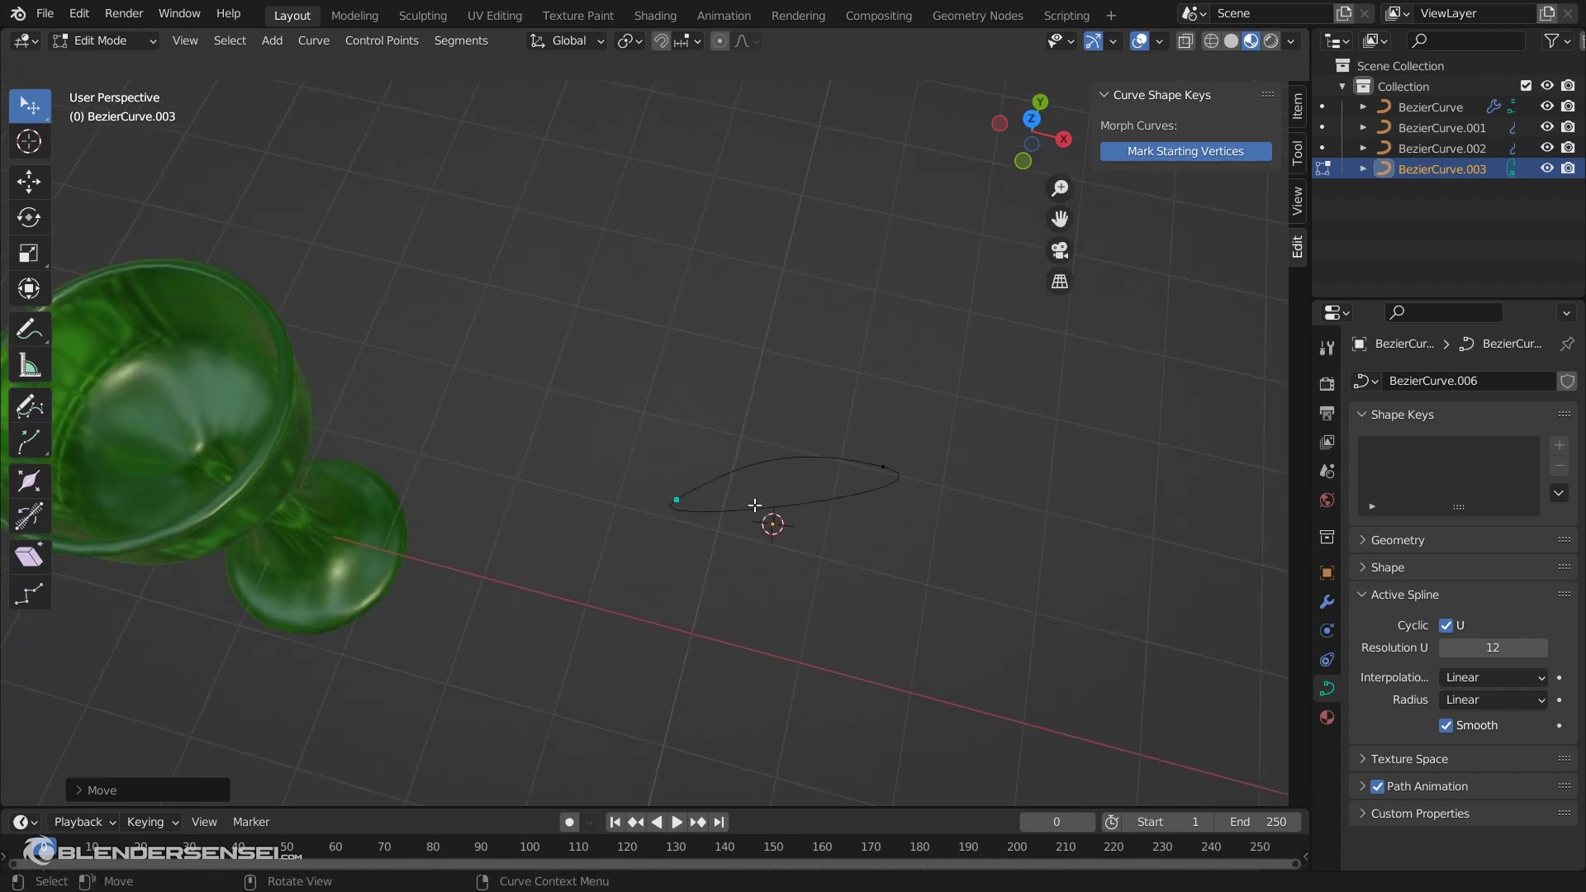
click(881, 468)
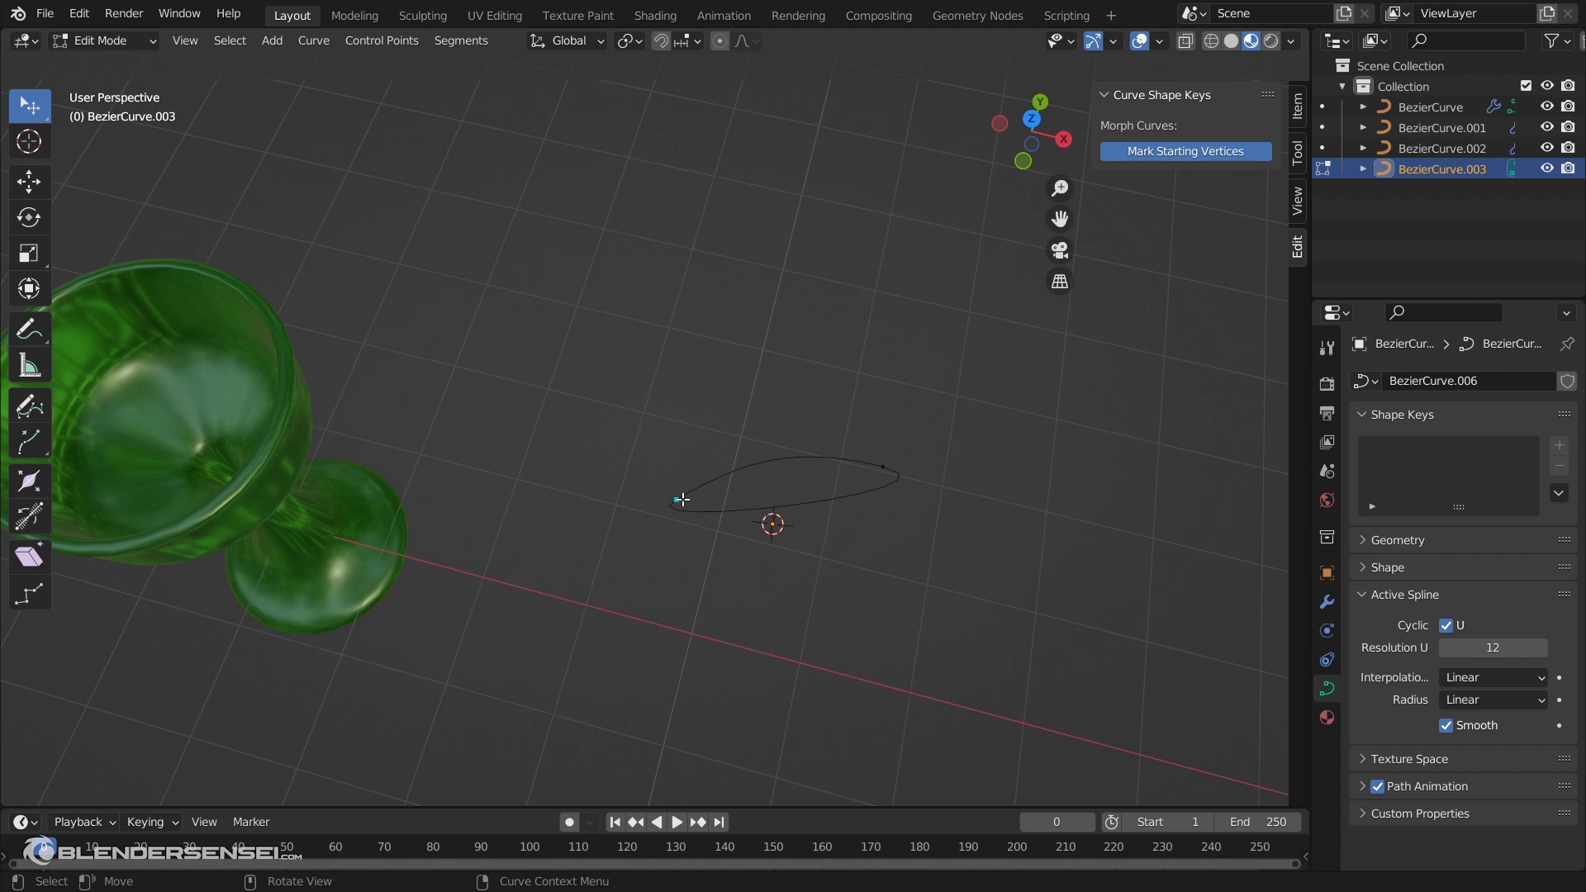
click(1209, 152)
click(1202, 154)
key(Escape)
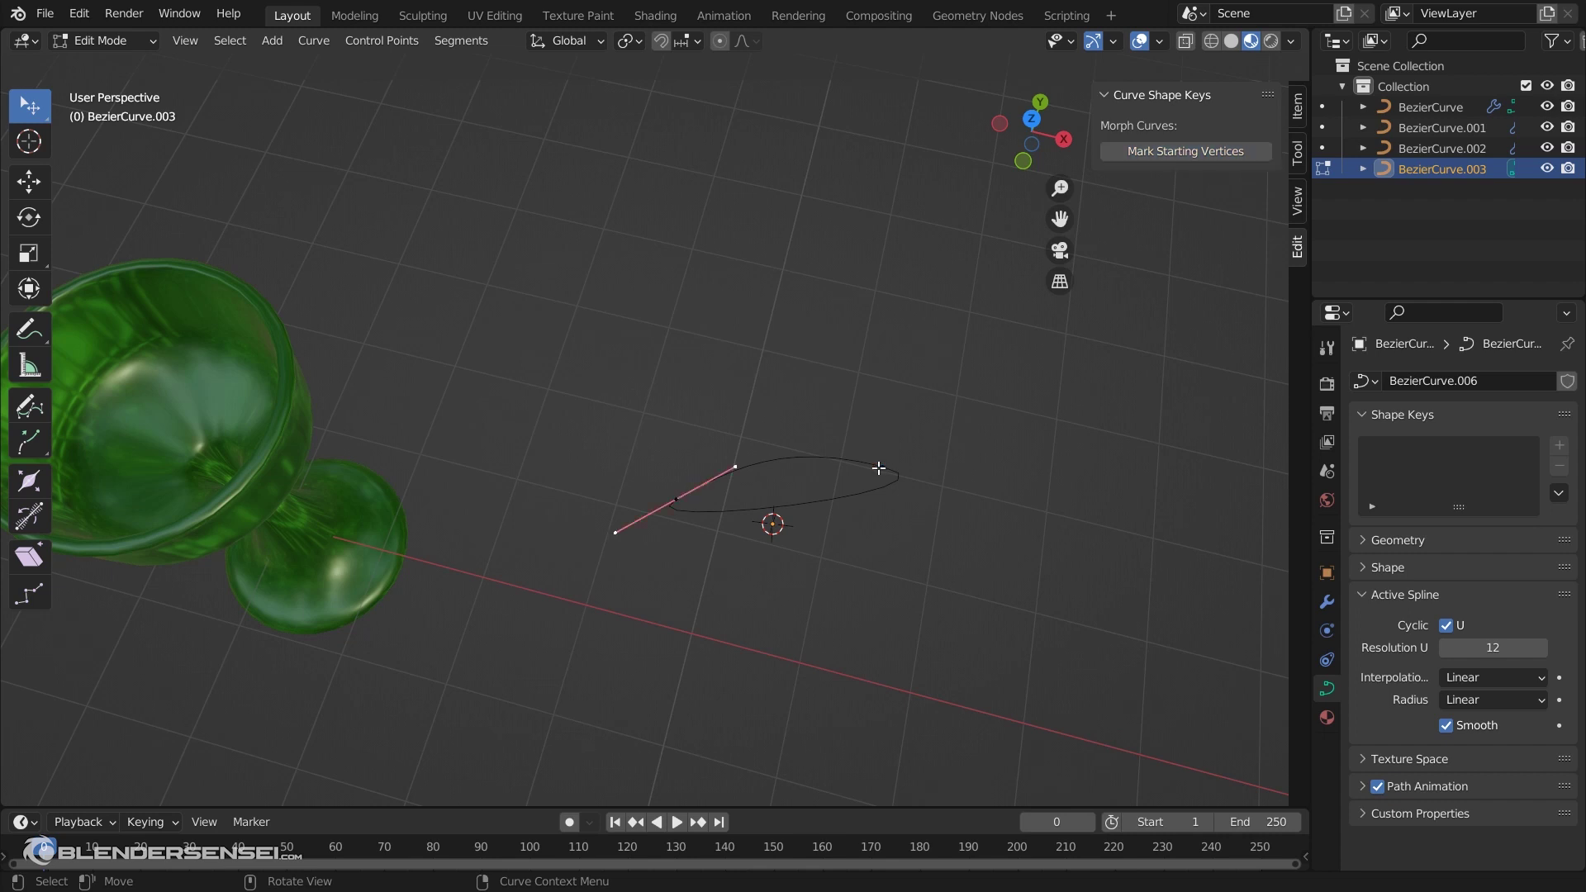
click(1222, 151)
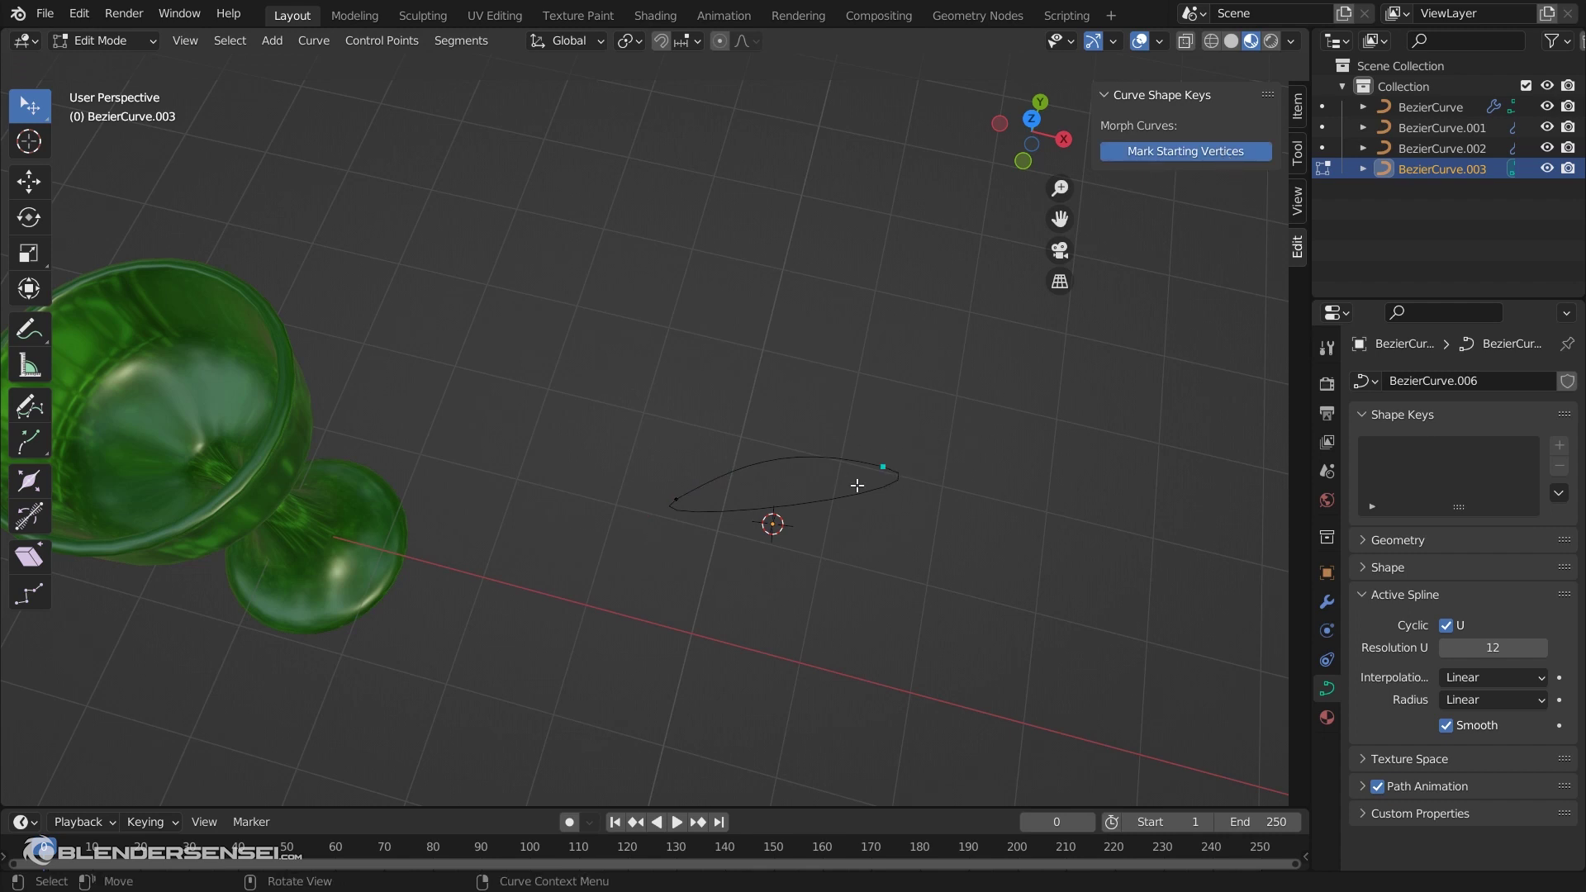
shift+middle_drag(860, 474, 920, 379)
Return to Object Mode and delete the cyclic Bezier curve beside the goblet
key(Tab)
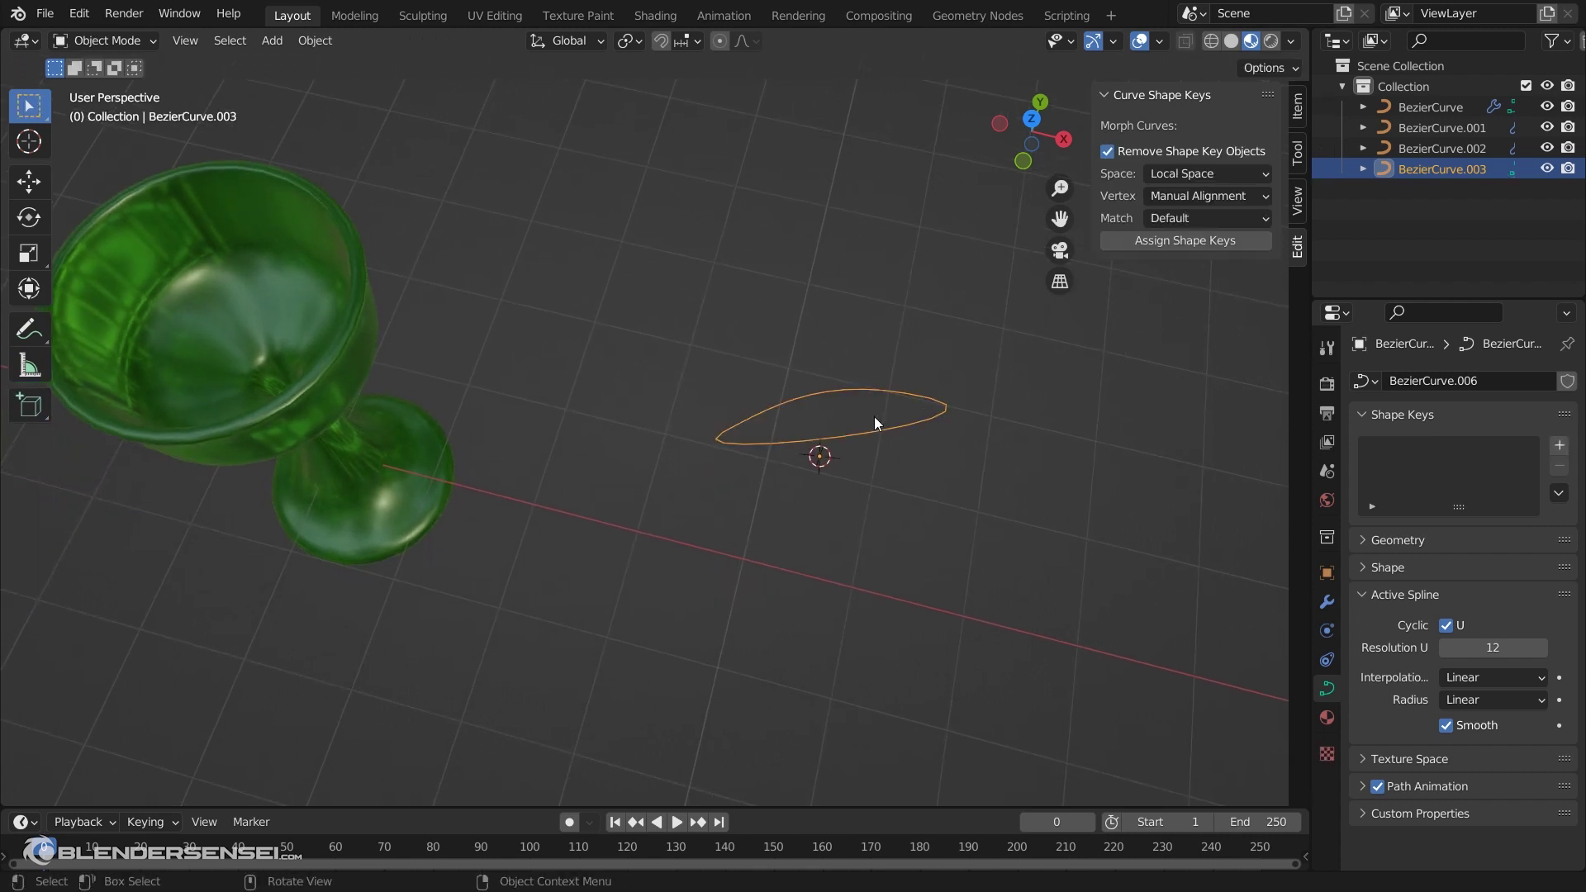
scroll(860, 484, down, 2)
key(x)
click(824, 484)
Add a Bezier circle at the 3D cursor beside the goblet
middle_drag(824, 484, 859, 501)
key(shift+a)
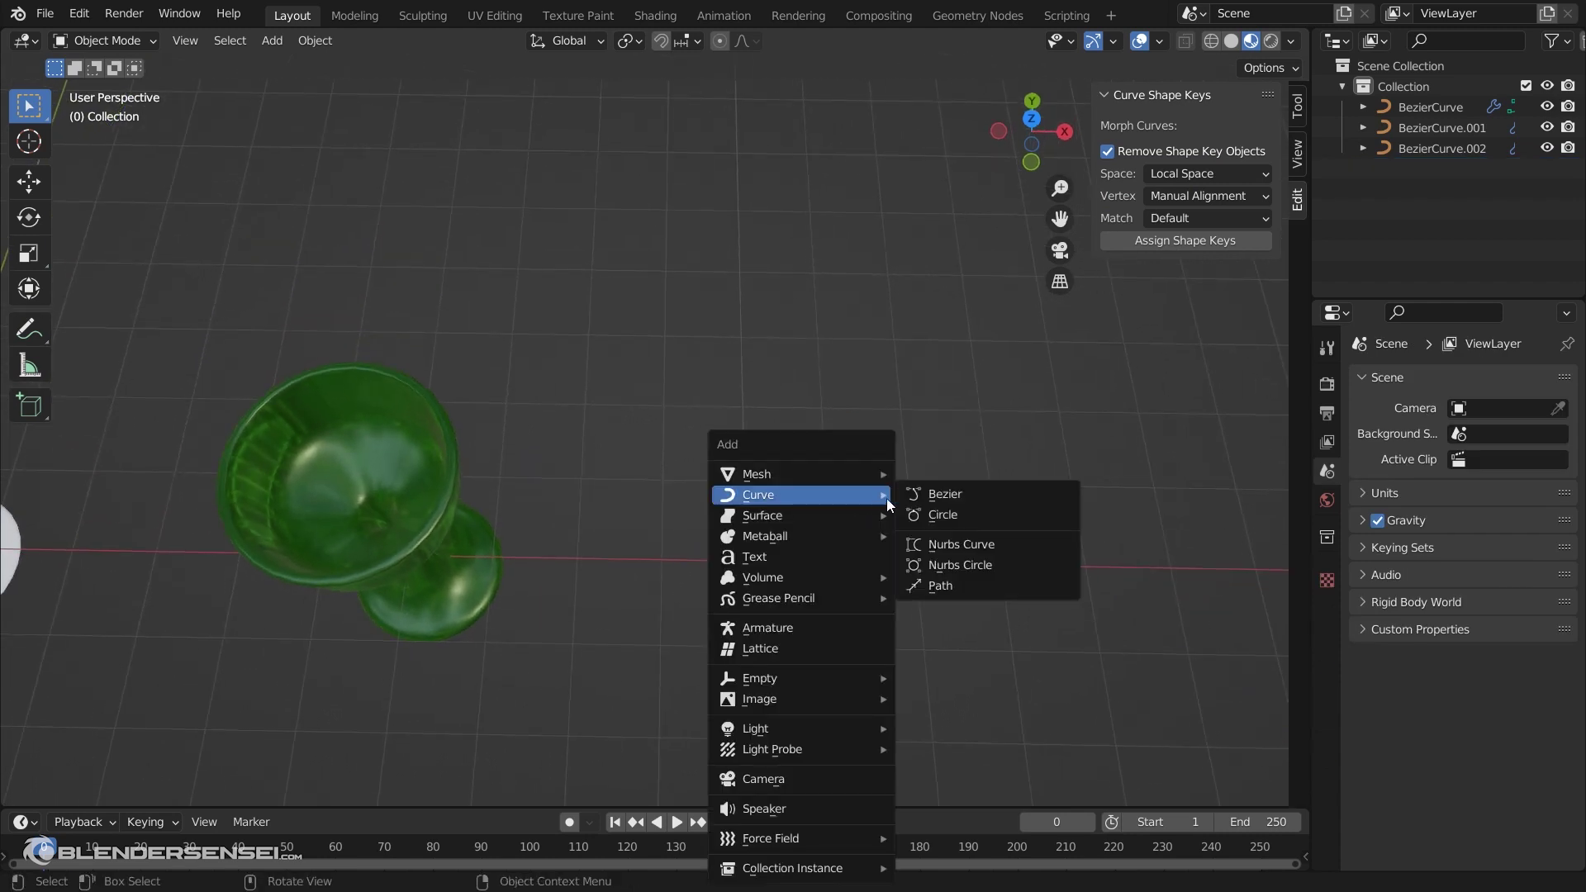
click(942, 514)
shift+middle_drag(889, 540, 761, 532)
scroll(815, 410, up, 2)
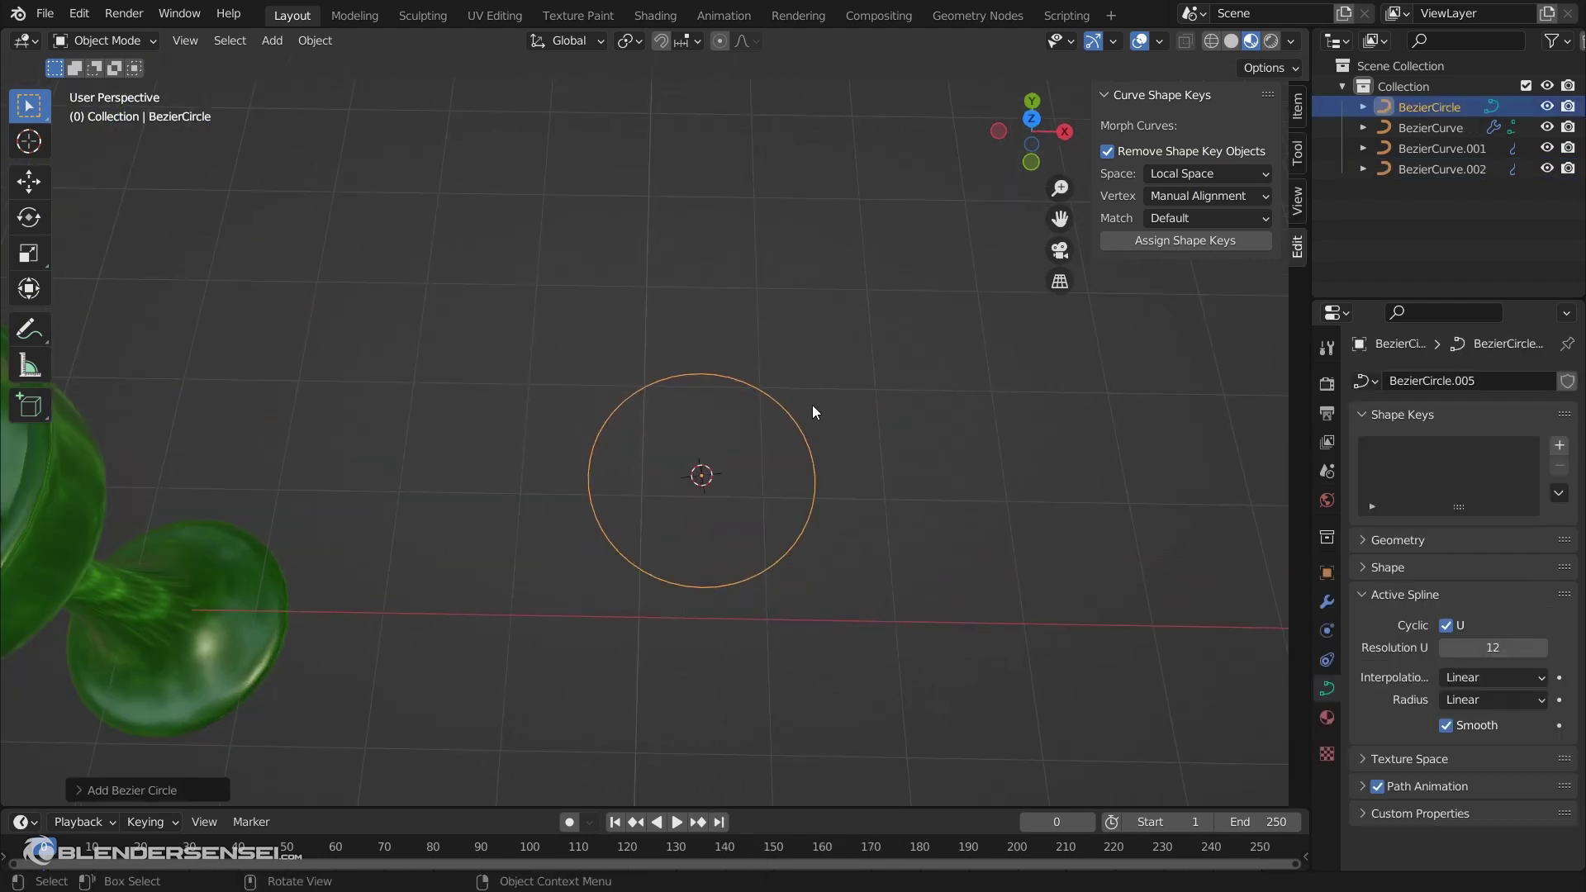
Enter Edit Mode on the Bezier circle and enable the Normals viewport overlay for curves
key(Tab)
scroll(923, 438, up, 1)
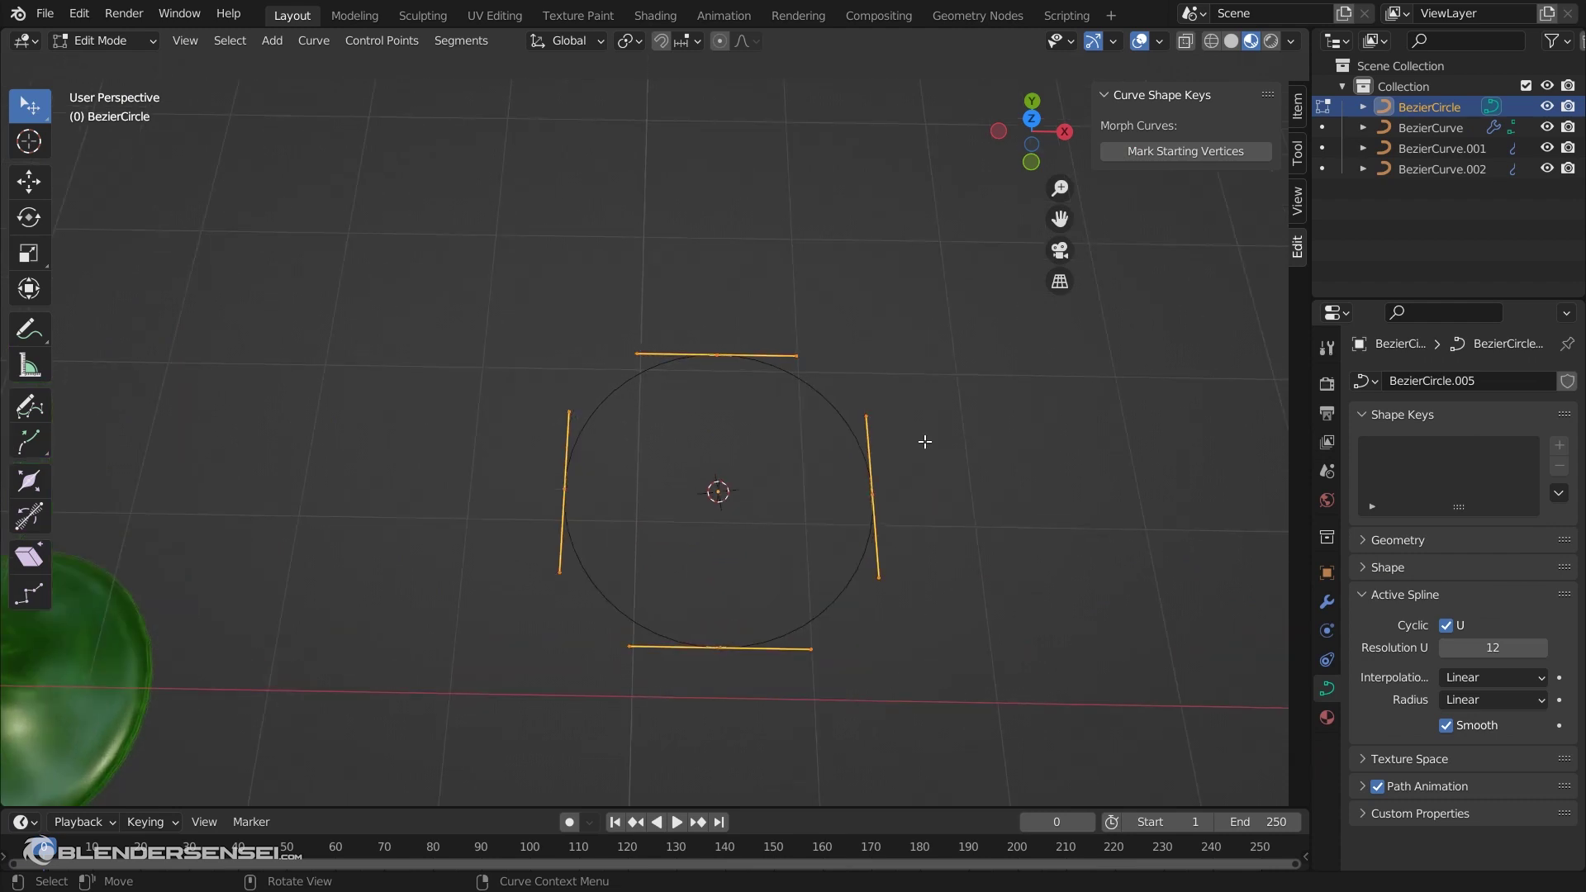
shift+middle_drag(923, 439, 786, 438)
scroll(787, 446, up, 1)
scroll(787, 446, down, 1)
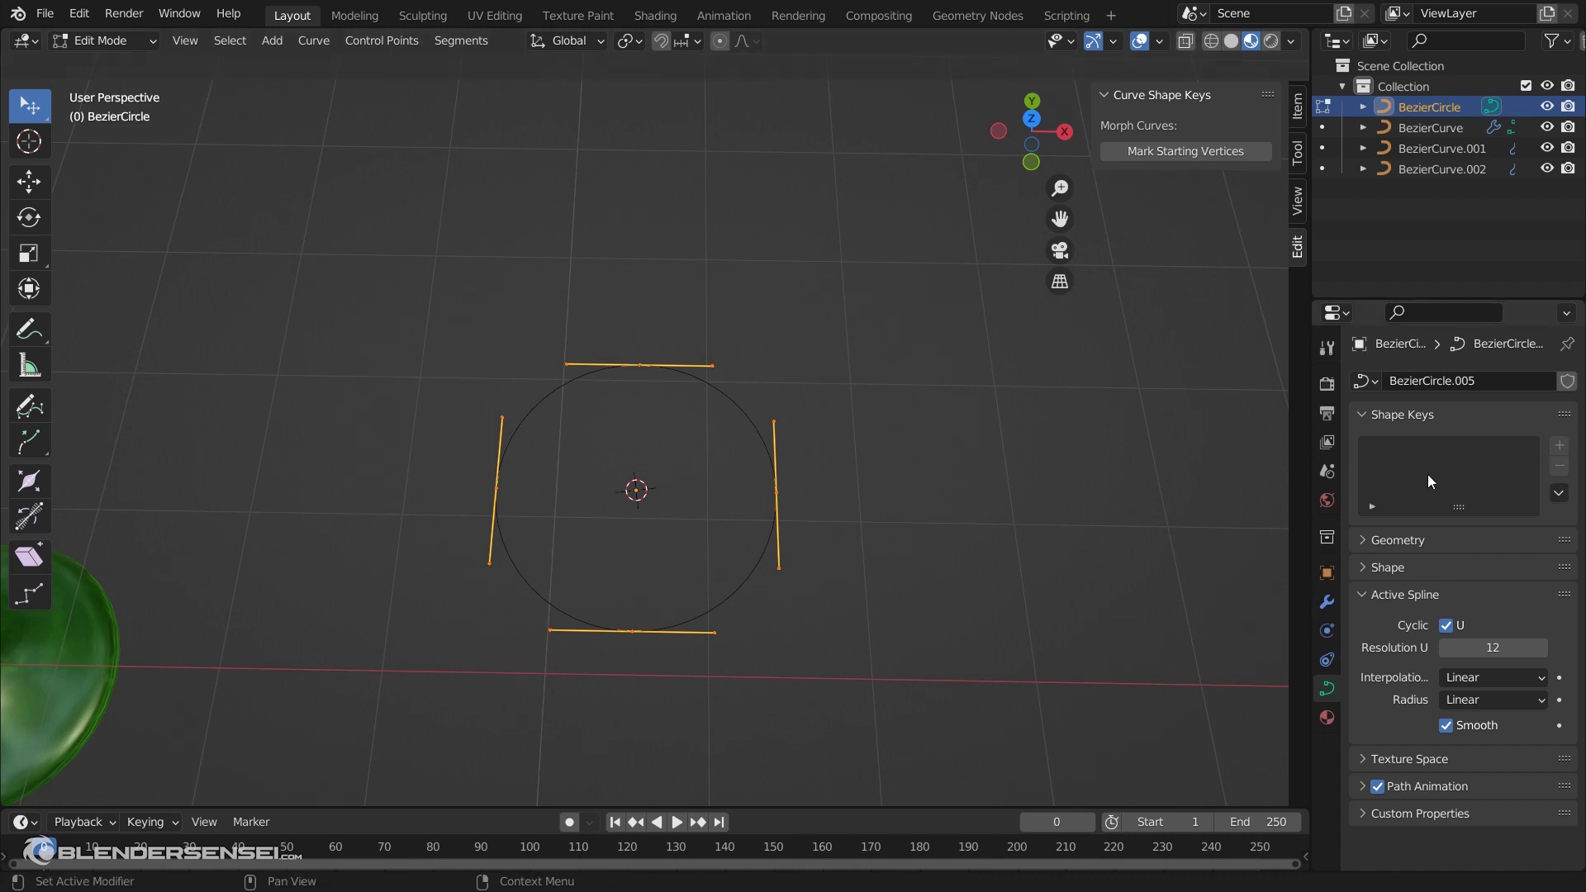
middle_drag(814, 443, 735, 389)
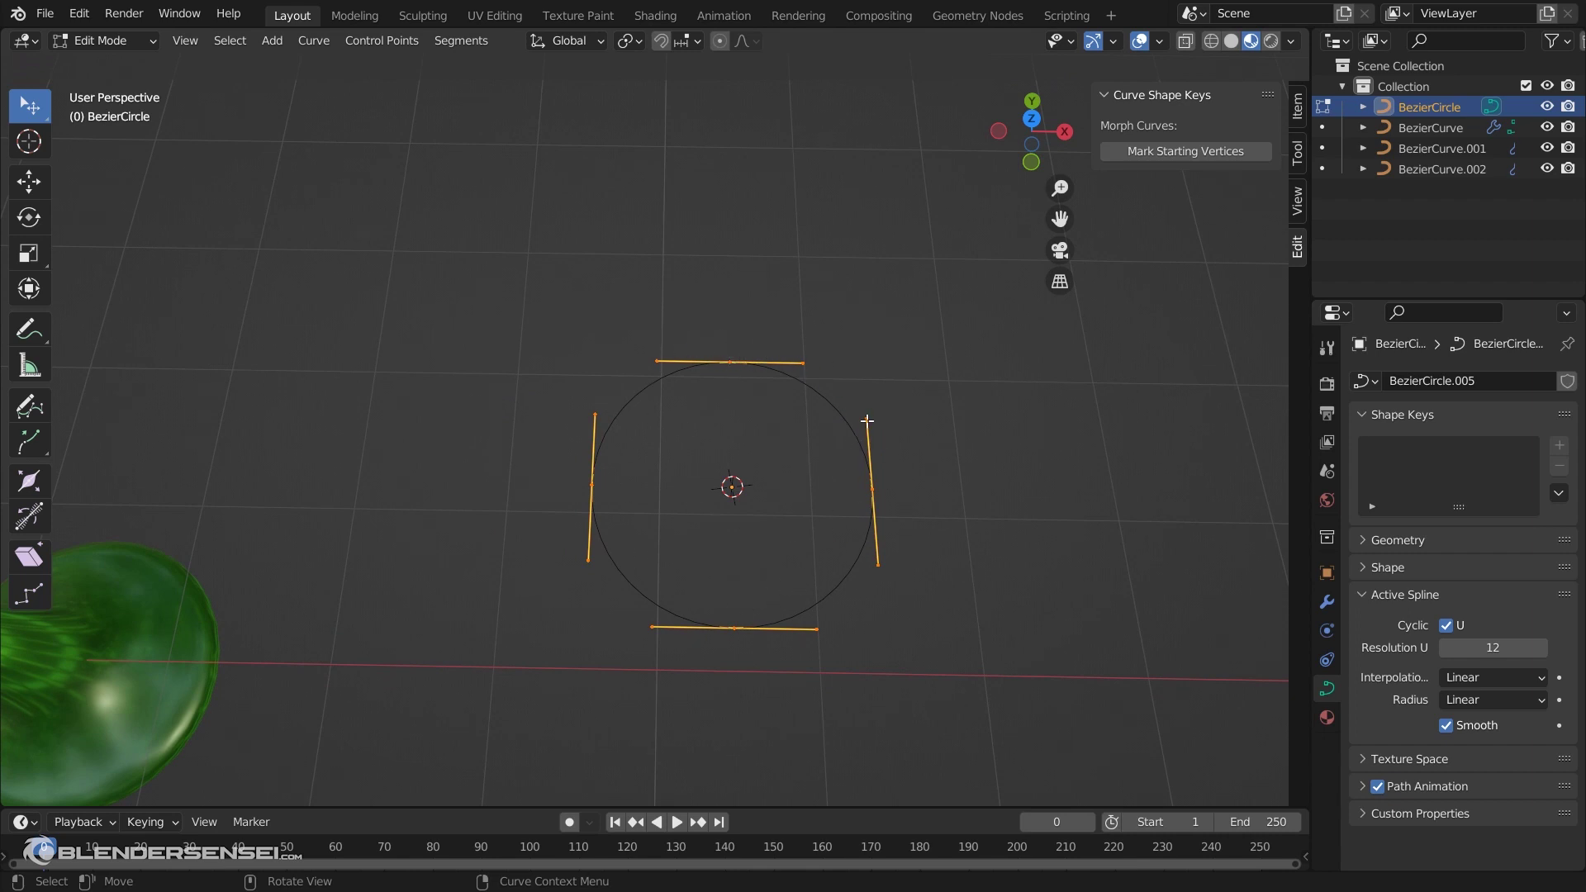
click(1160, 42)
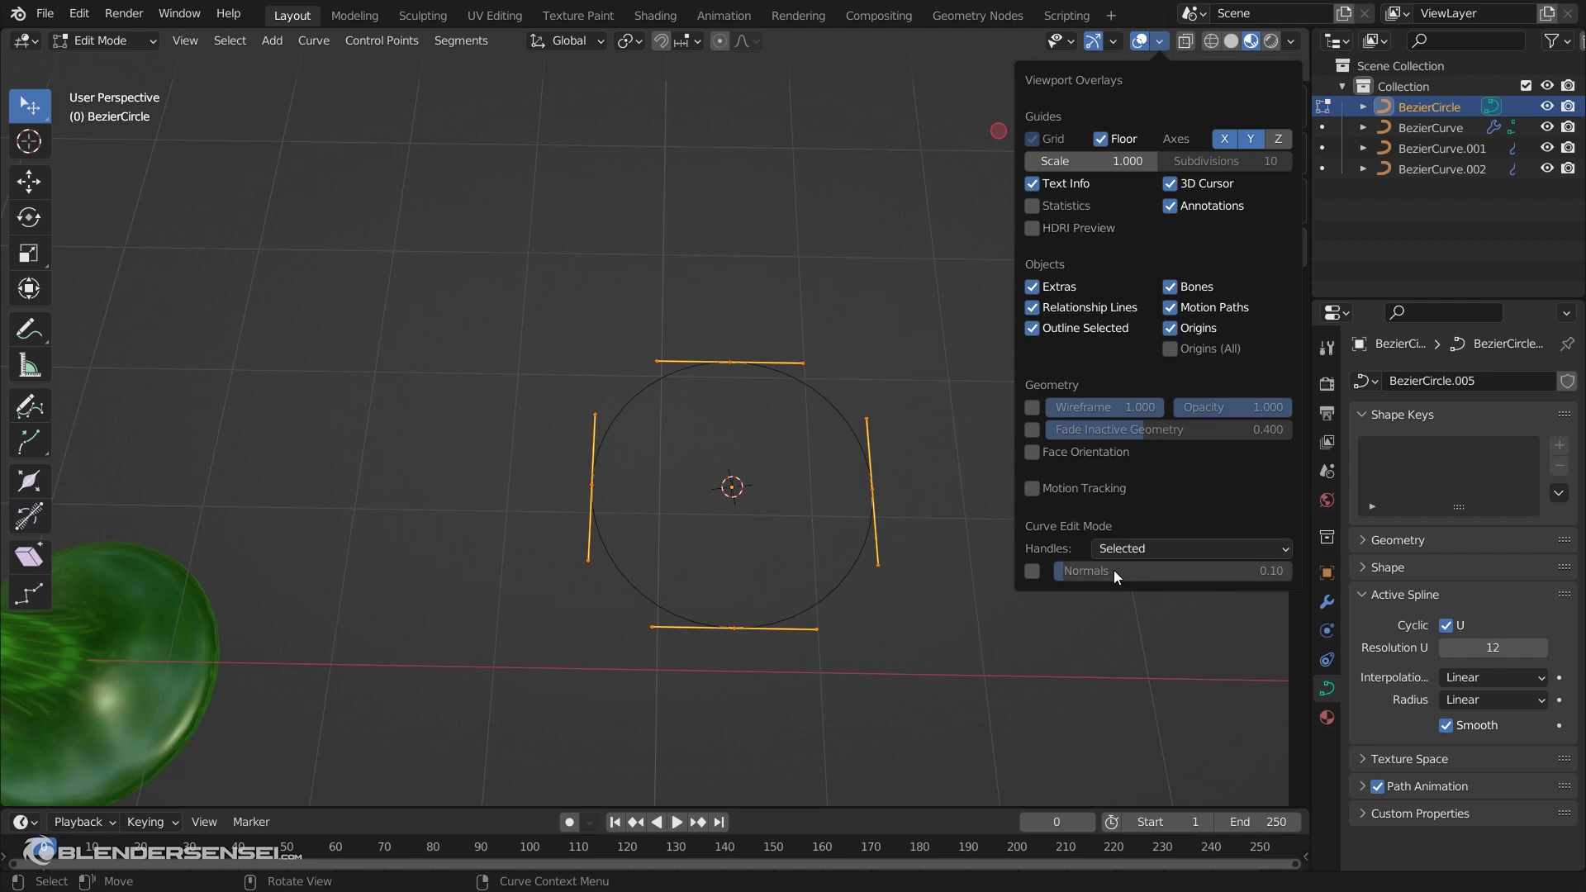
click(1033, 570)
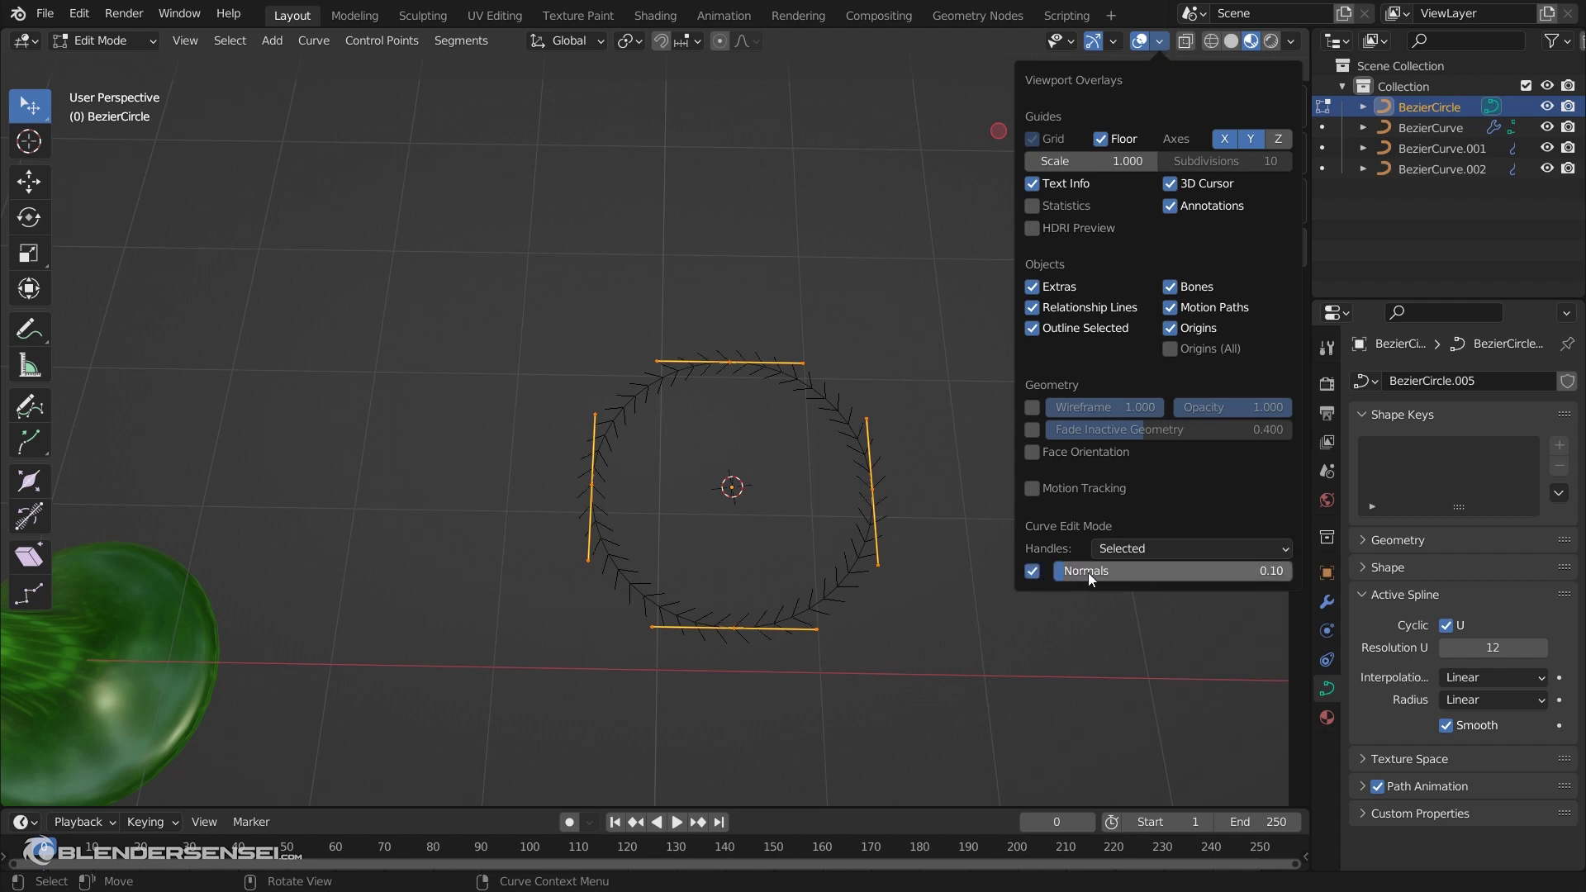
Compare the viewport overlay options and the circle's displayed normals between Object Mode and Edit Mode
key(Tab)
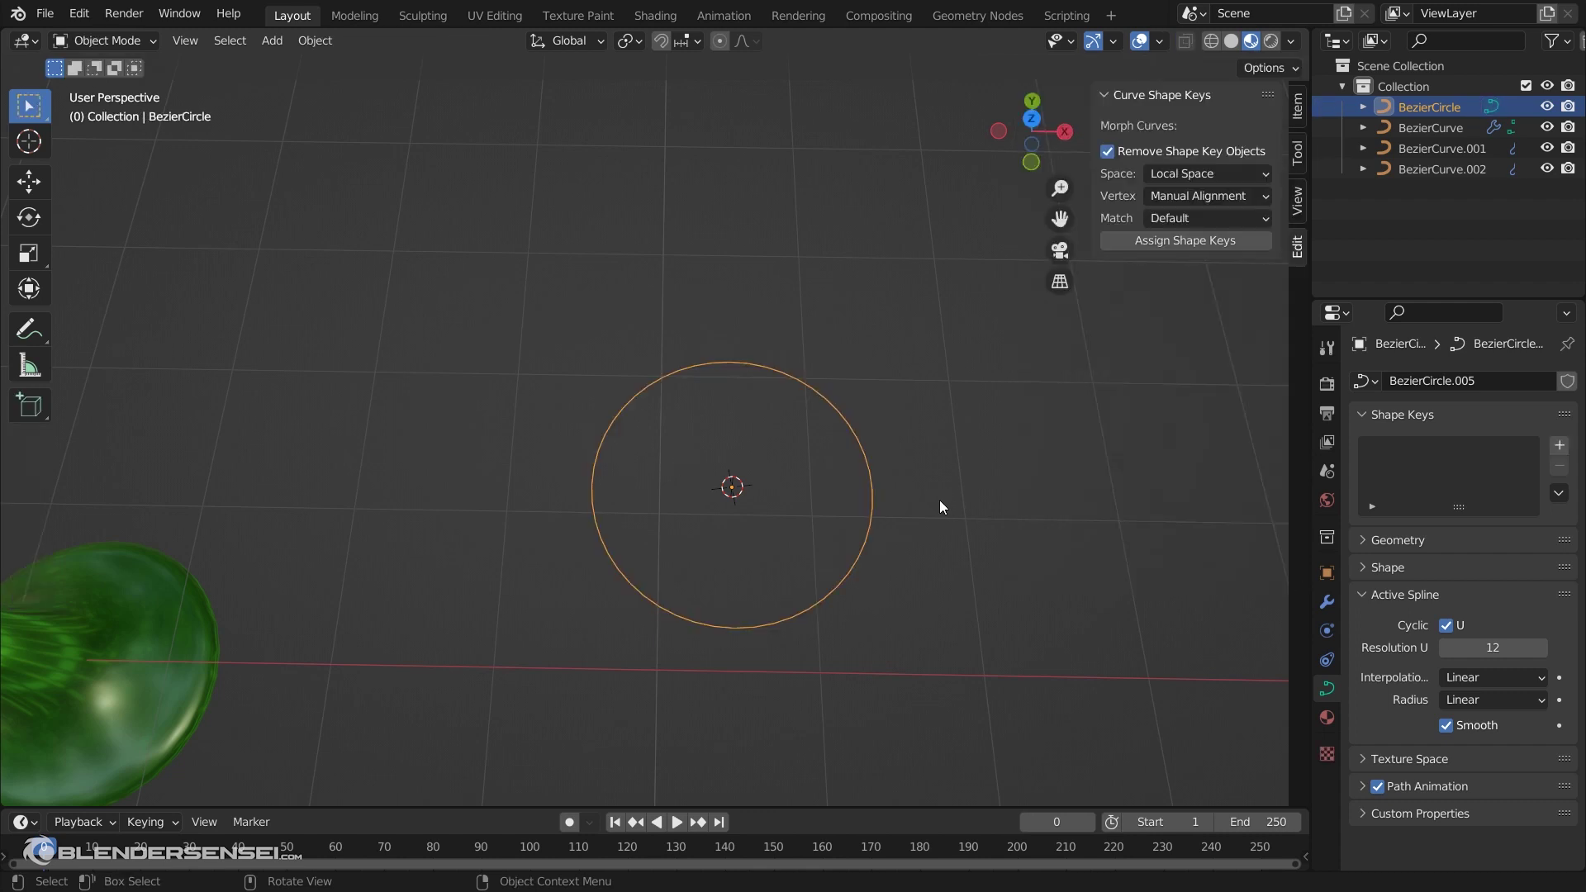
click(1163, 40)
key(Tab)
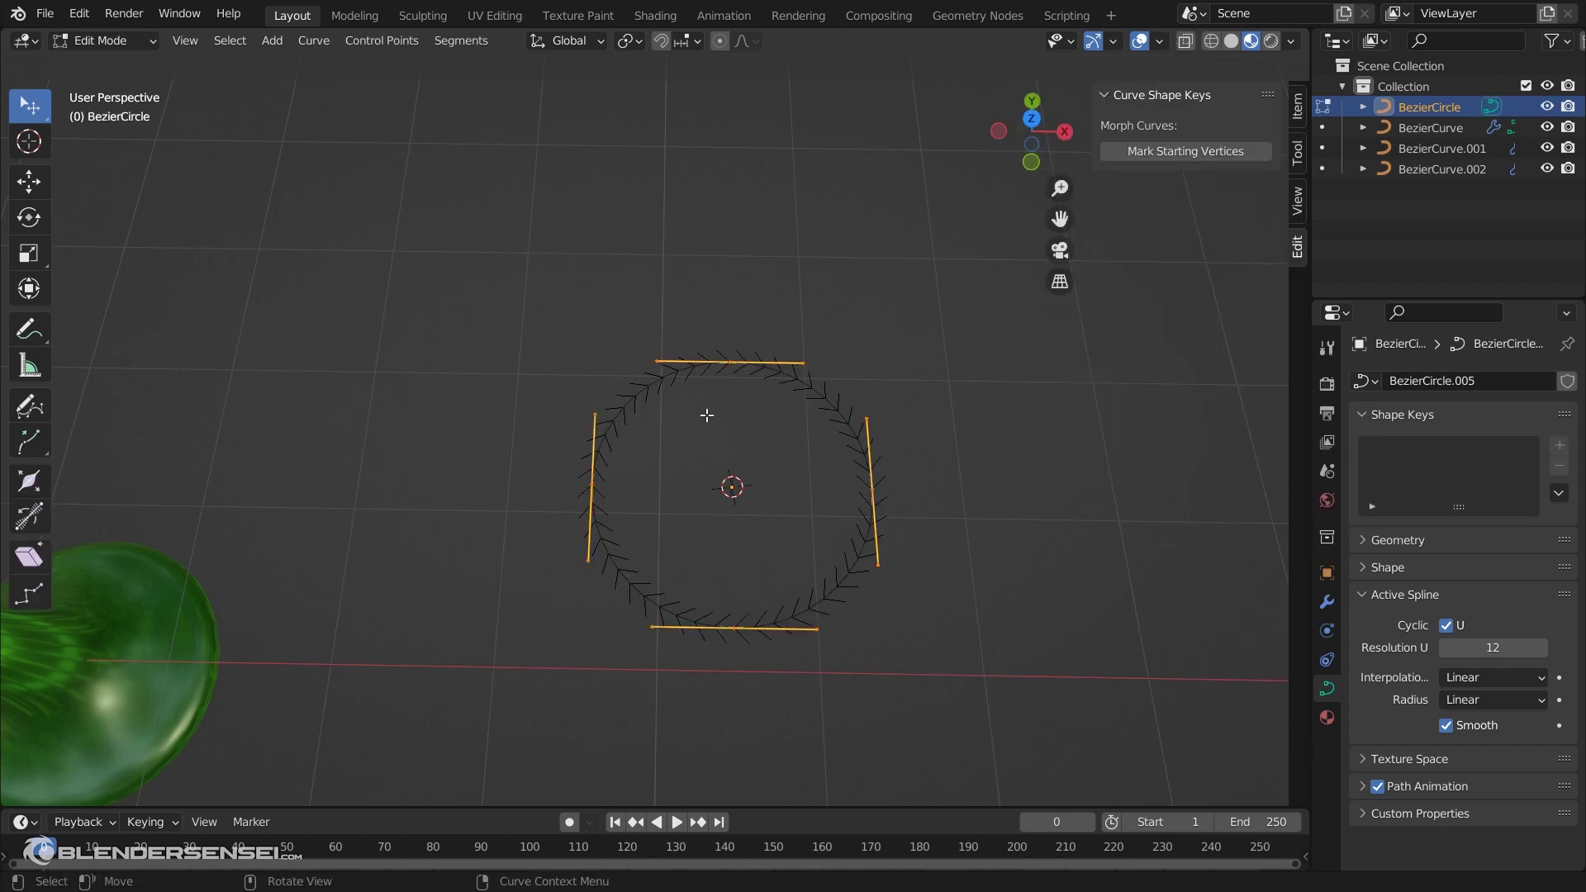
click(1160, 41)
Return to Object Mode and add a Bezier curve at the centre of the circle
key(Tab)
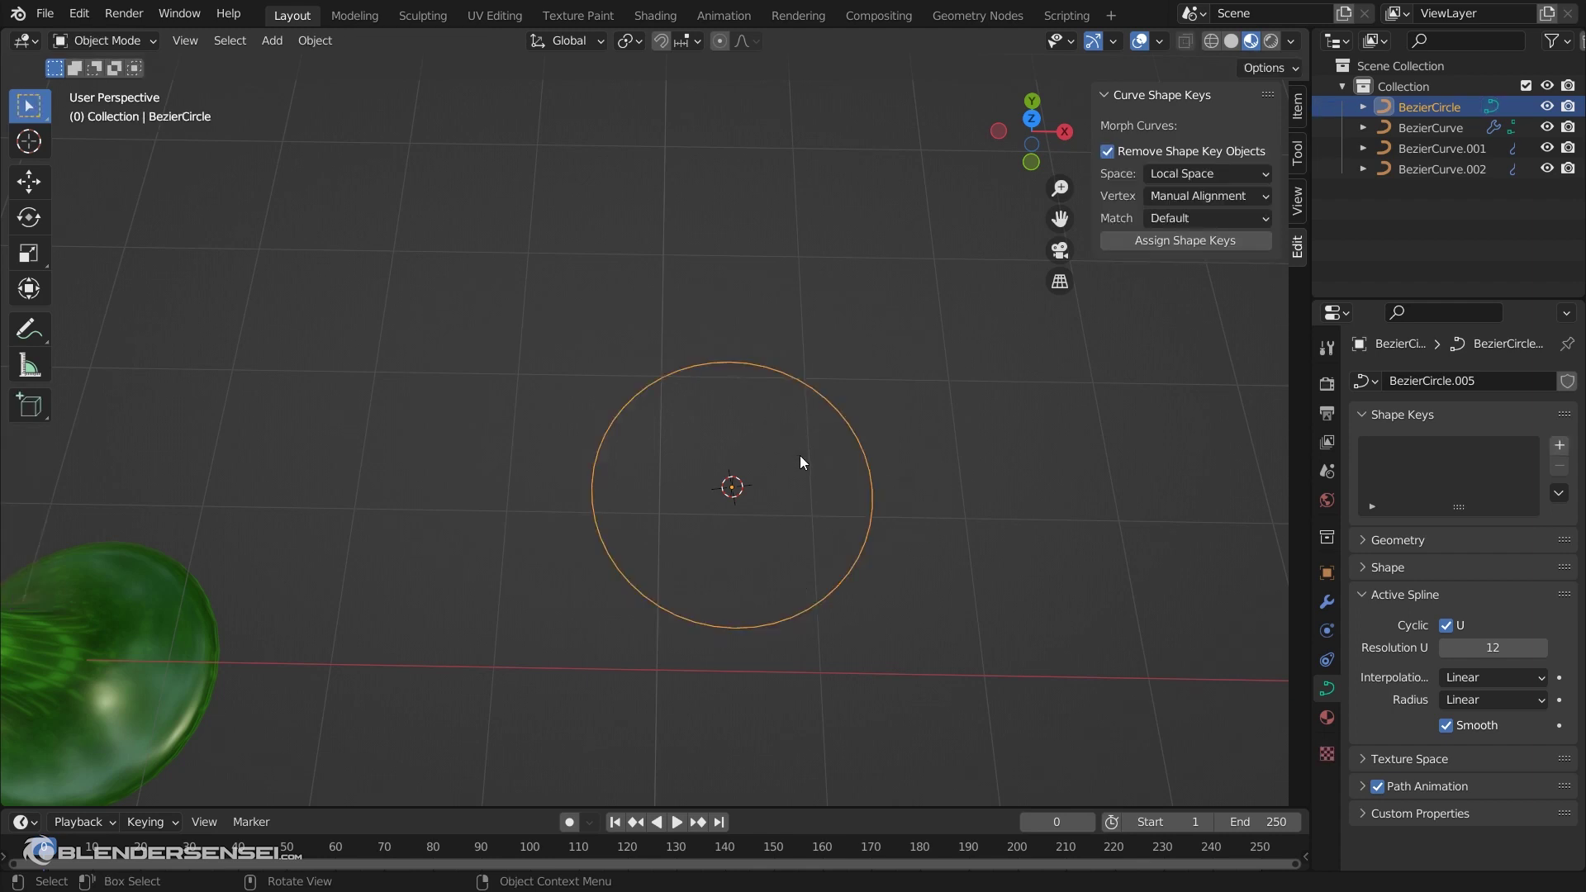
key(shift+a)
mouse_move(799, 455)
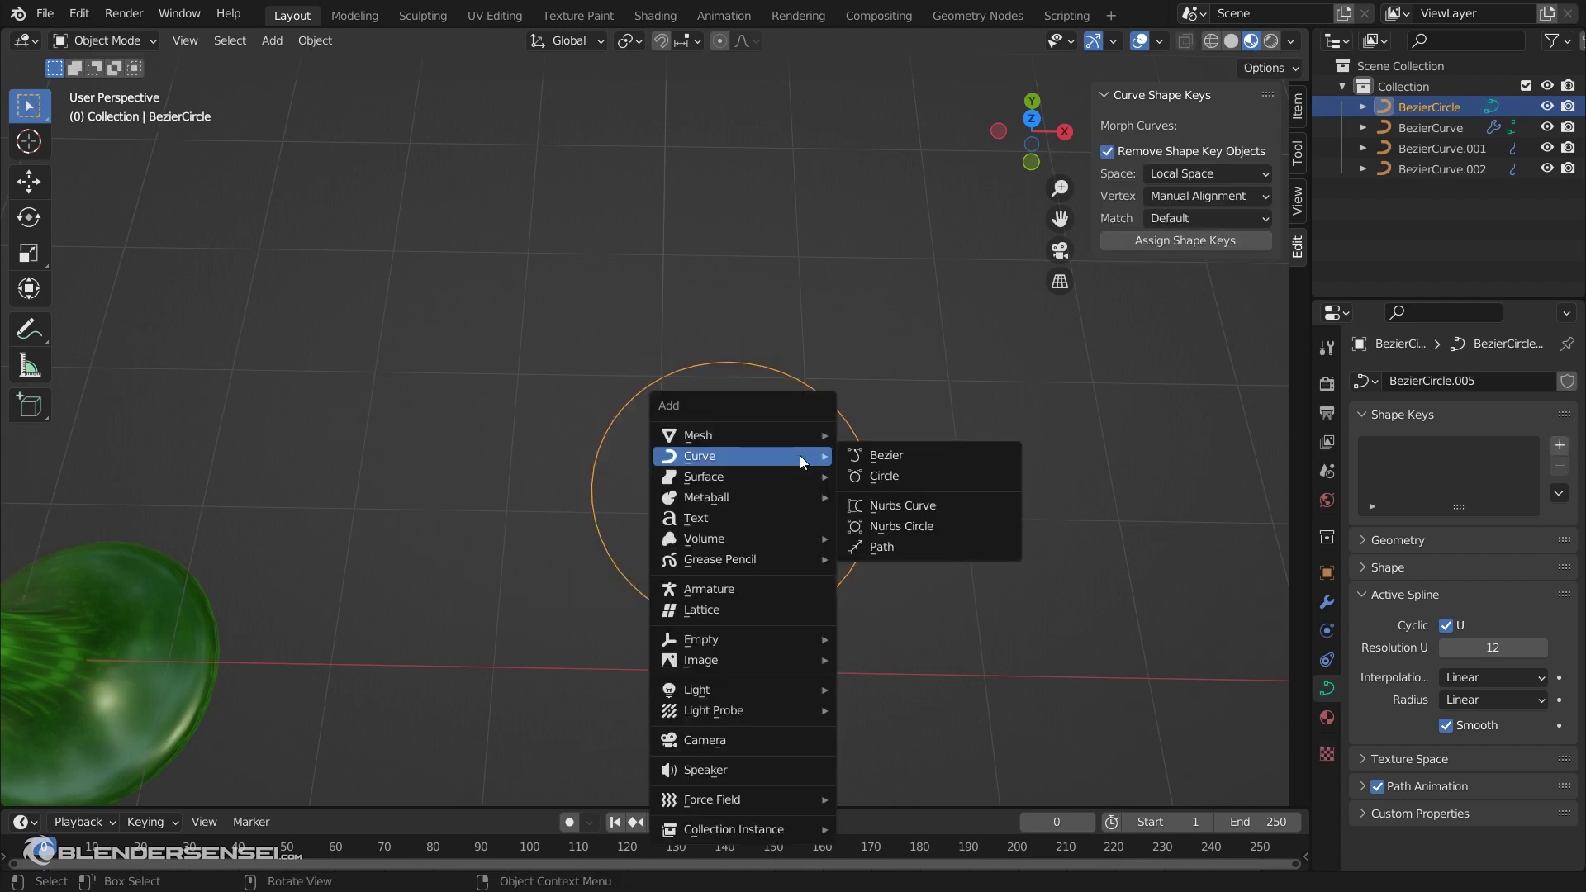
click(917, 453)
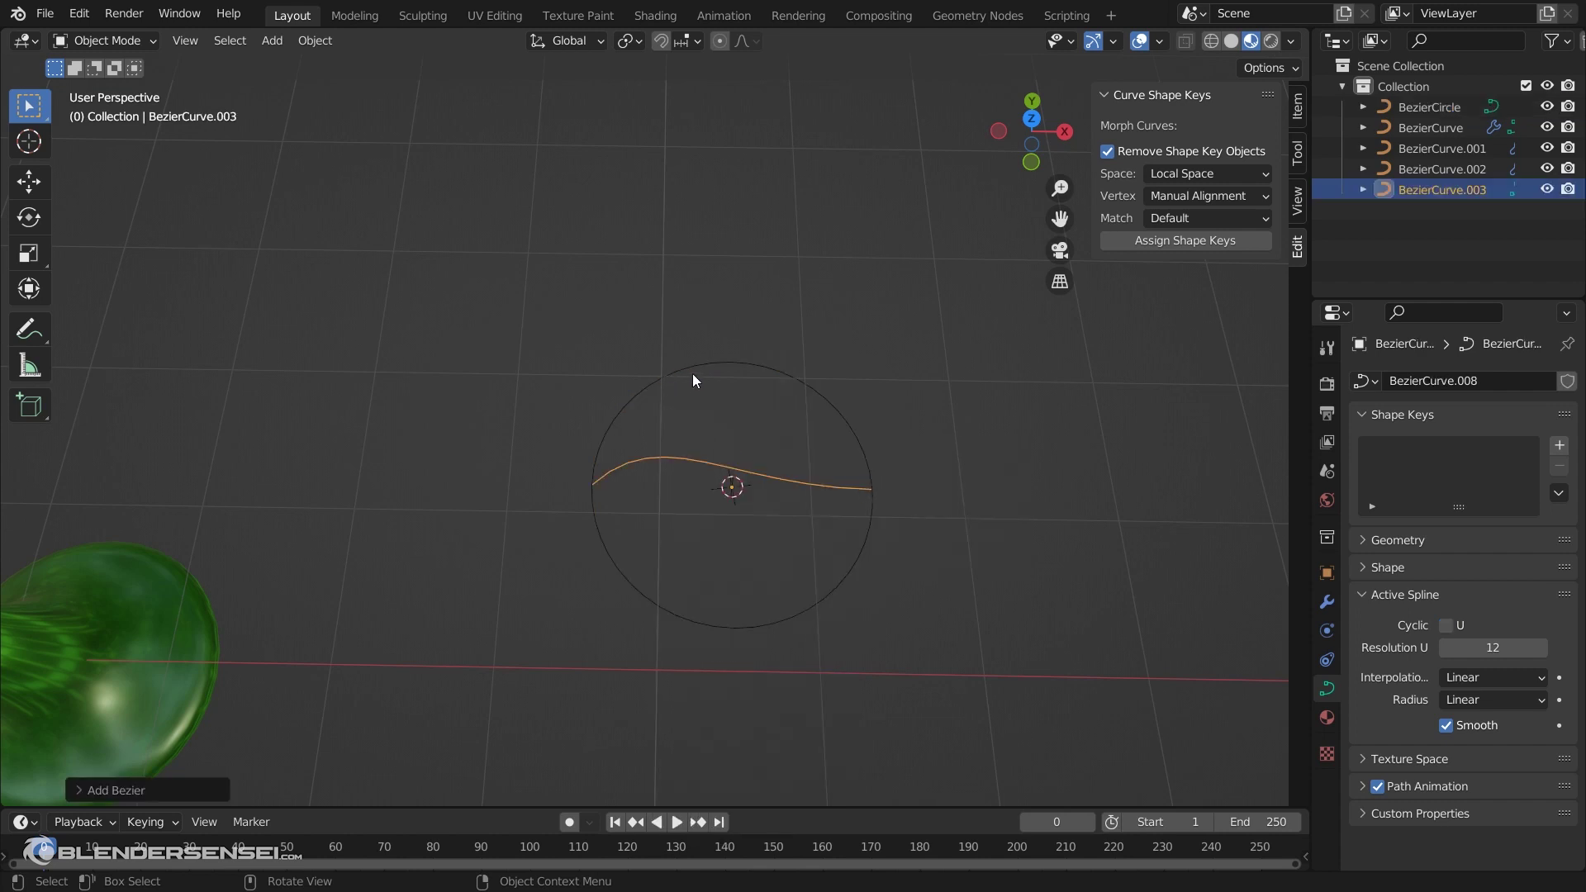
Duplicate the Bezier curve and circle together, placing the copies on the side away from the goblet
shift+middle_drag(762, 375, 705, 375)
shift+click(659, 371)
shift+middle_drag(863, 428, 889, 449)
key(shift+d)
click(958, 454)
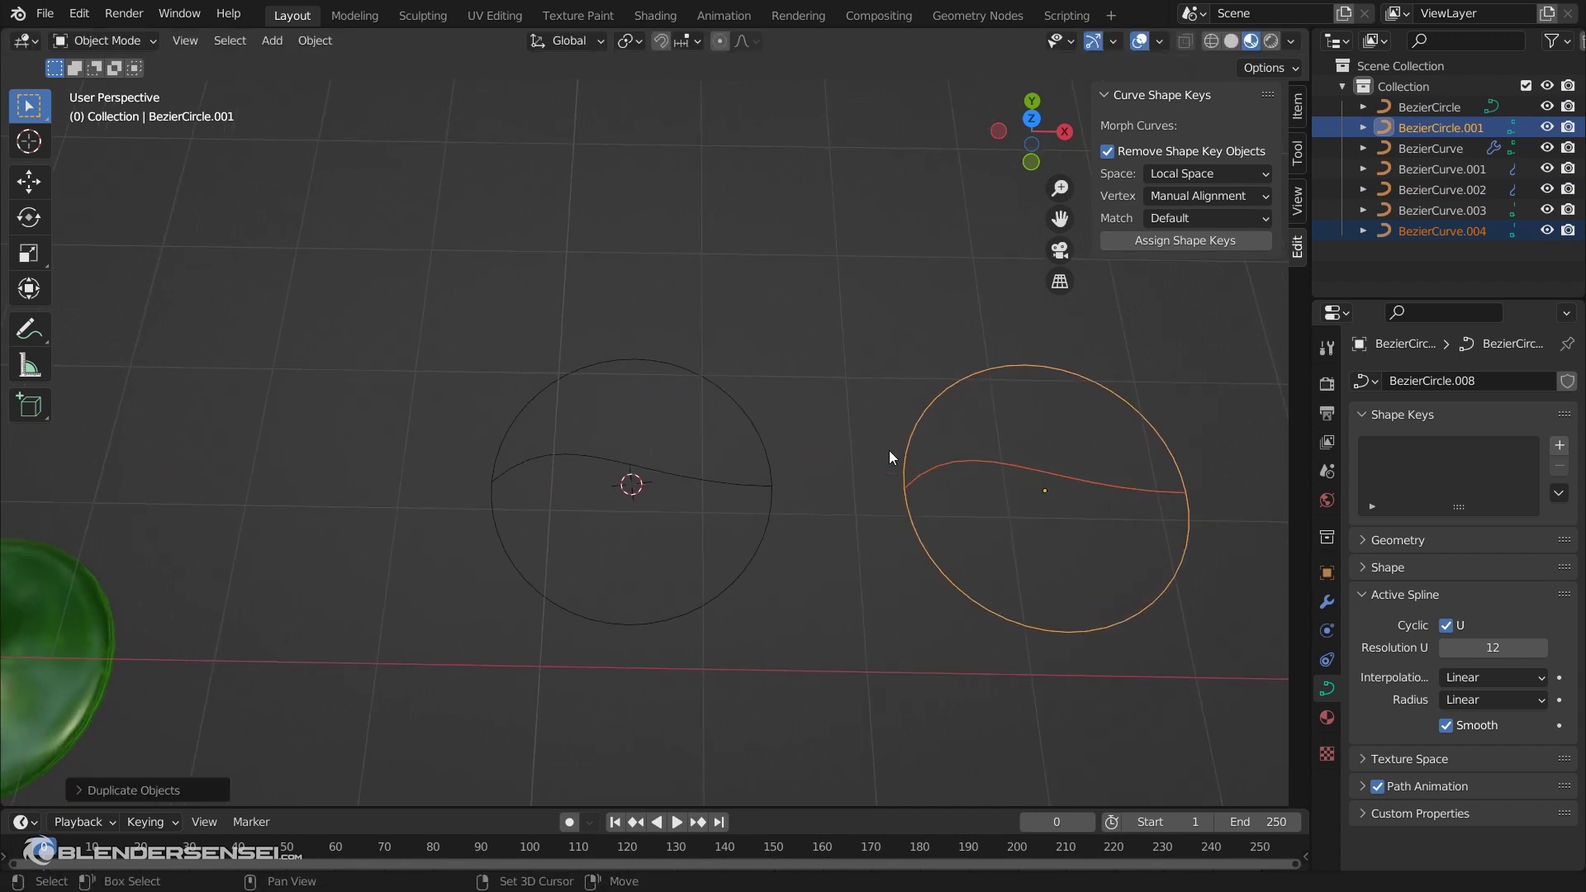
Examine the direction arrows of the original Bezier circle in Edit Mode
click(687, 472)
click(761, 434)
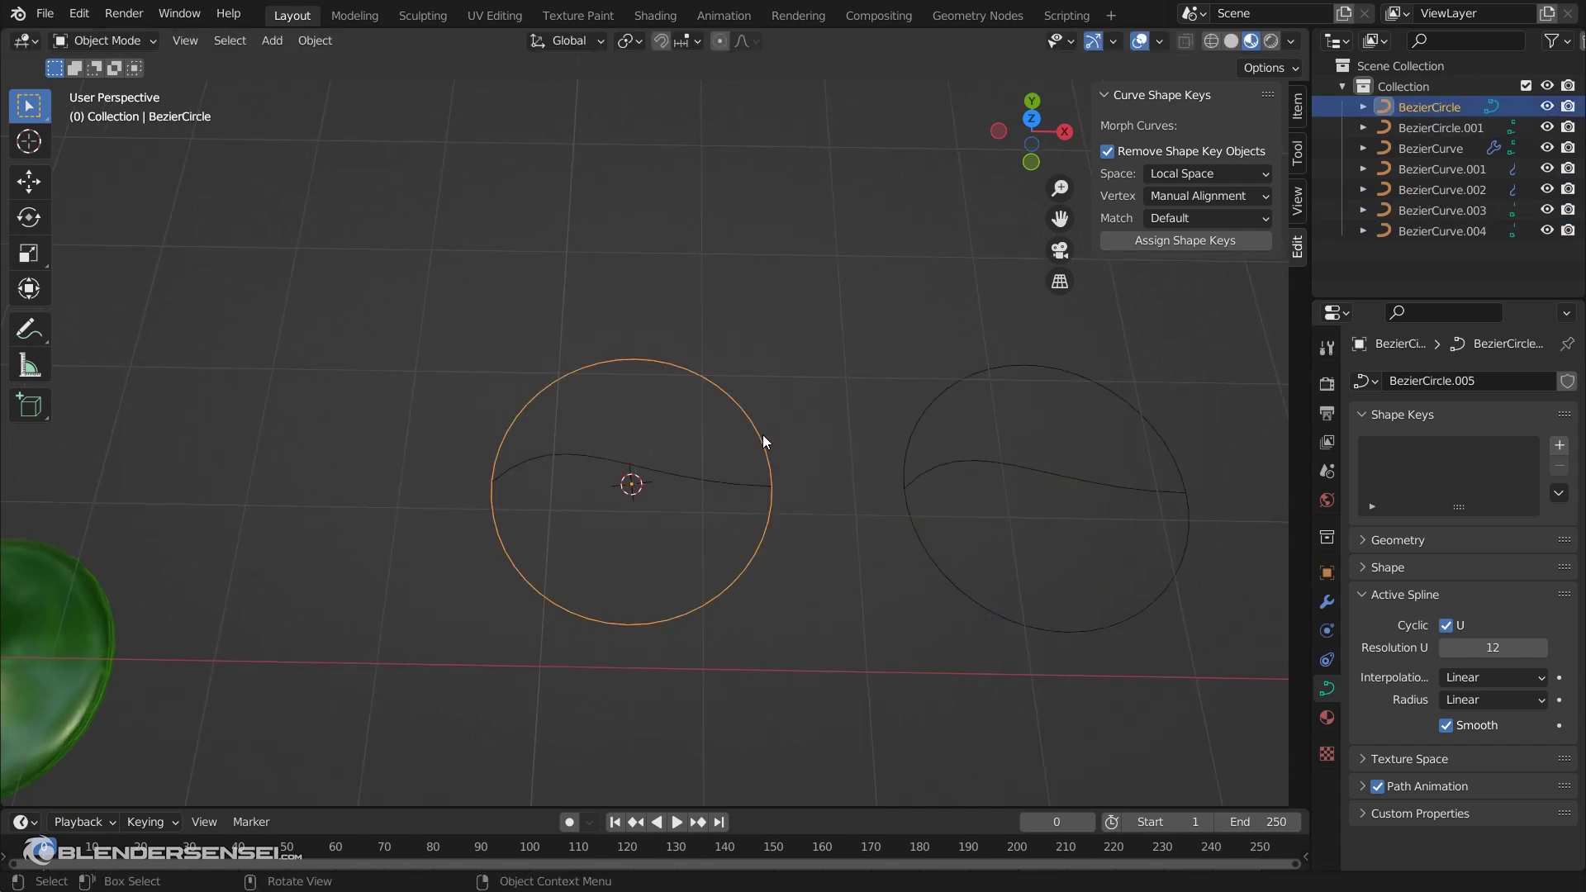
key(Tab)
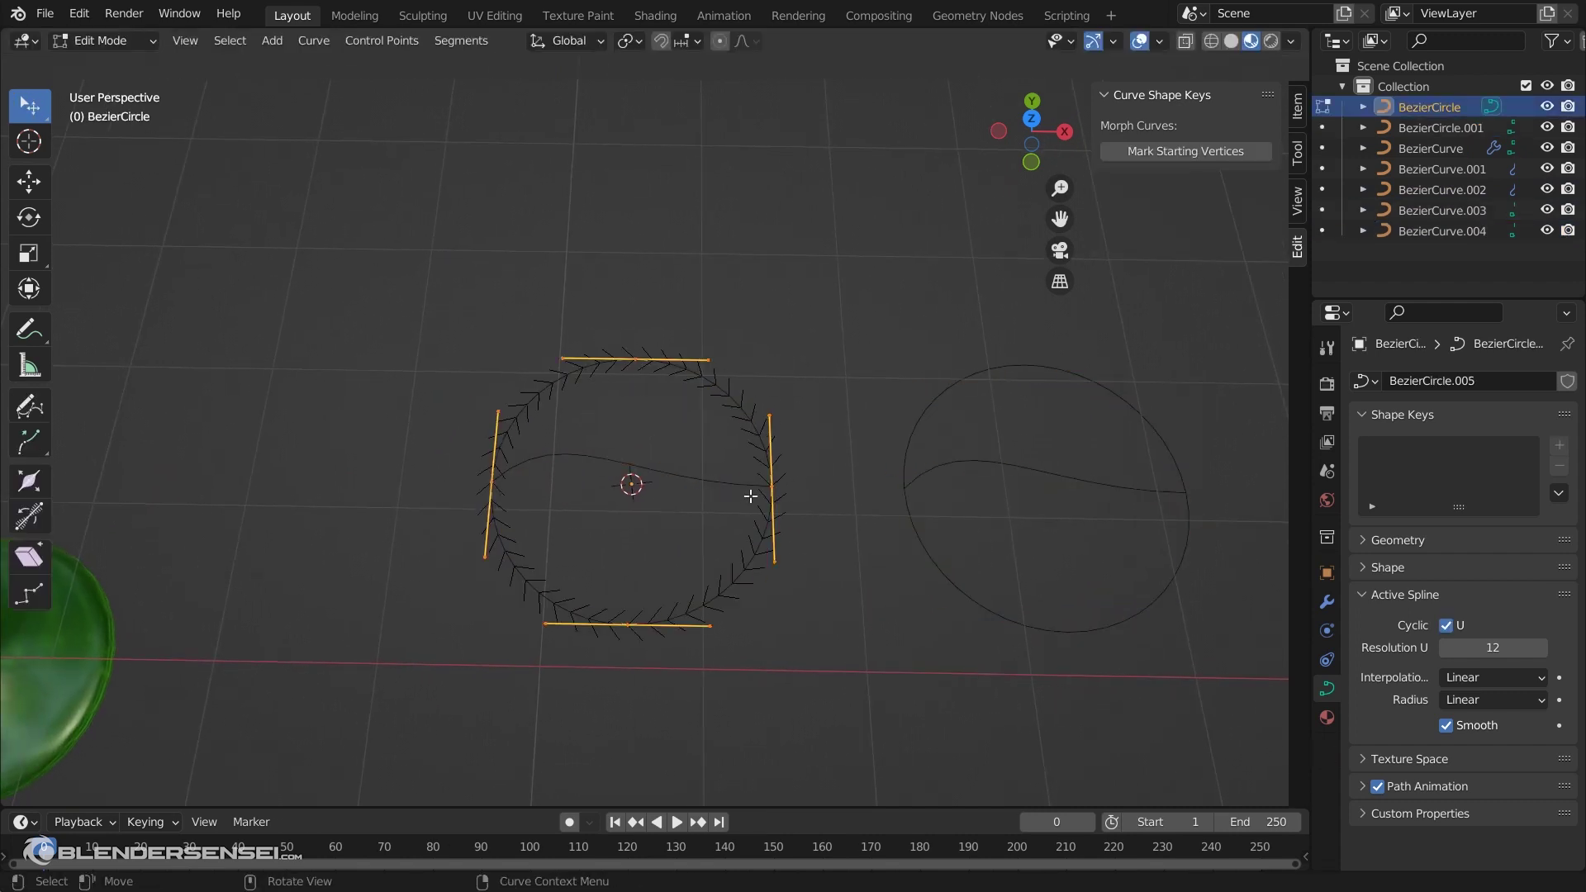
key(Tab)
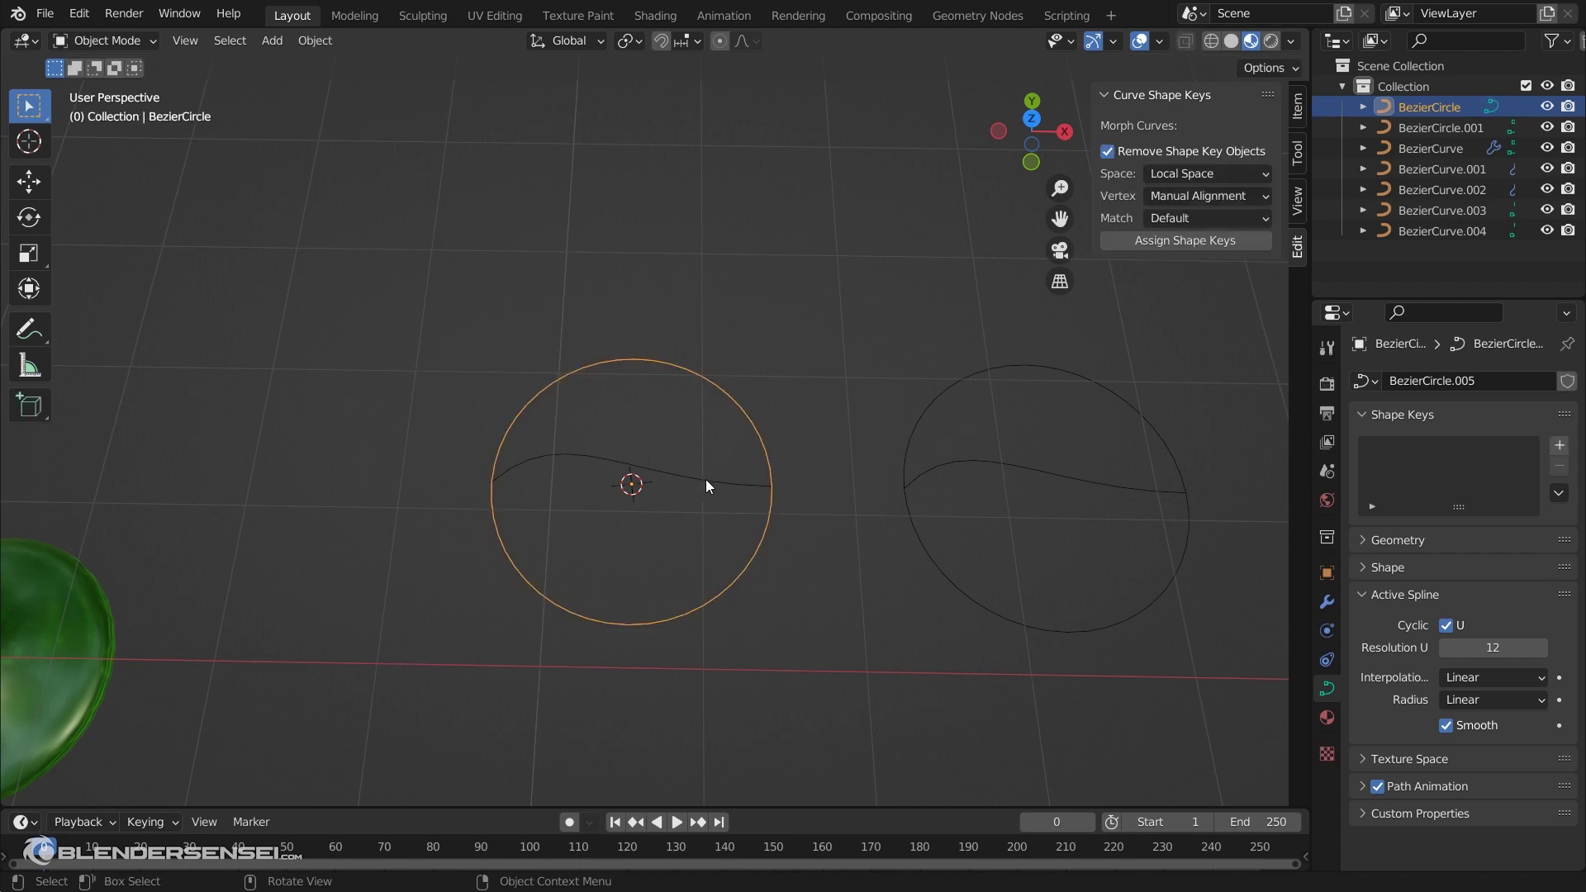
Assign the Bezier curve inside the original circle as a shape key of that circle, using Manual Alignment
click(707, 485)
shift+click(755, 426)
click(1156, 241)
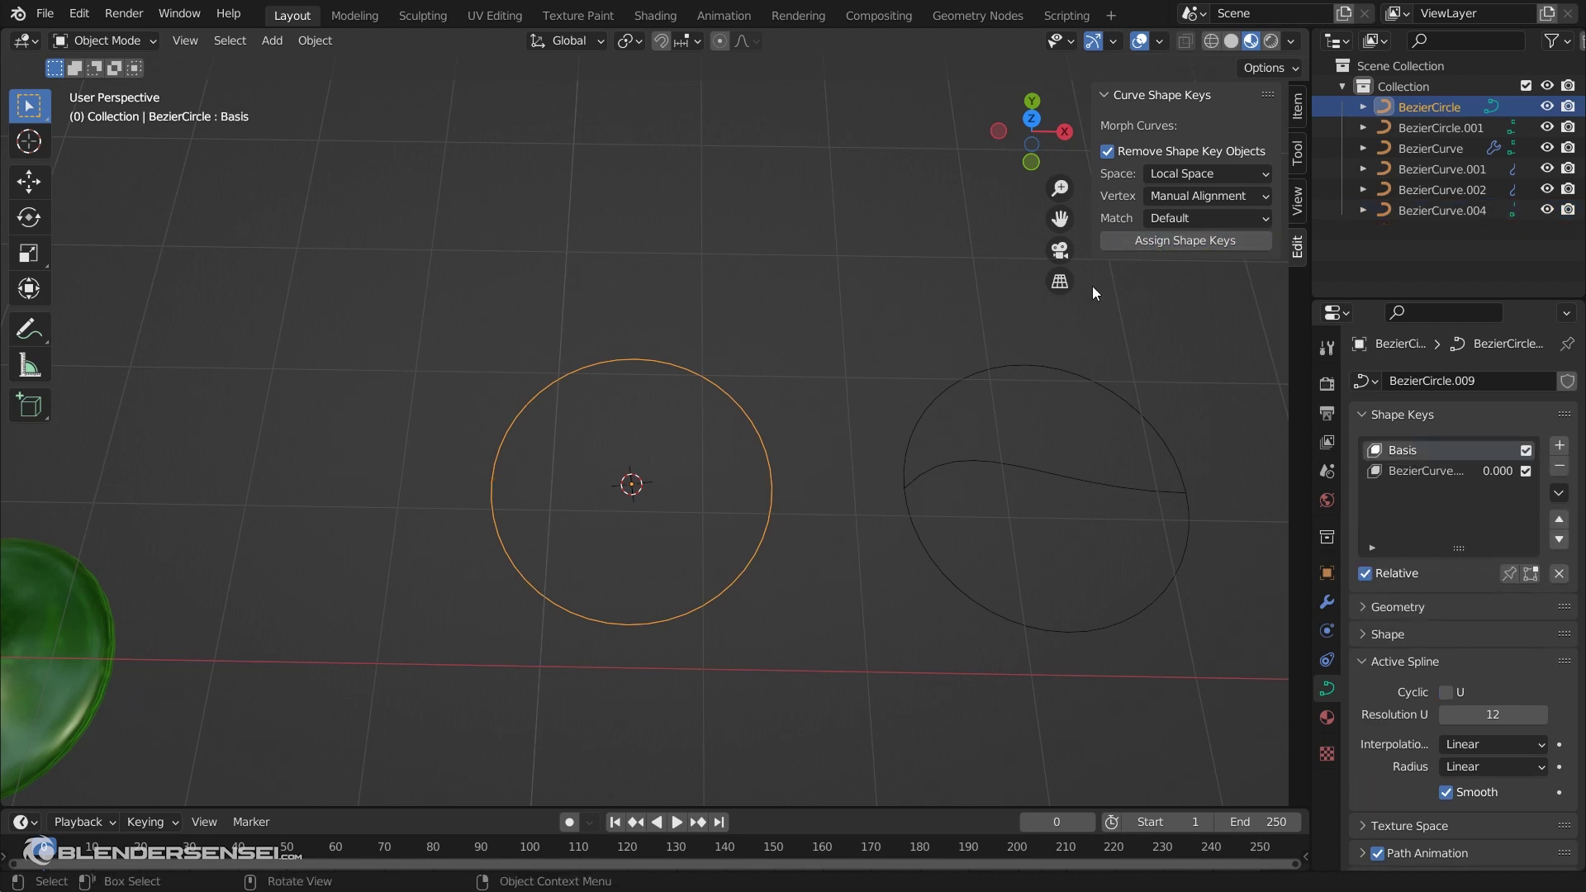
Test the morph by varying the Value of the circle's BezierCurve.003 shape key and returning it to 0.000
click(1422, 469)
drag(1486, 599, 1526, 598)
mouse_move(1456, 599)
mouse_down()
mouse_move(1512, 599)
mouse_move(1437, 598)
mouse_up()
Examine the direction arrows of the duplicated circle and of the original circle's BezierCurve.003 shape key in Edit Mode
shift+middle_drag(1166, 524, 936, 523)
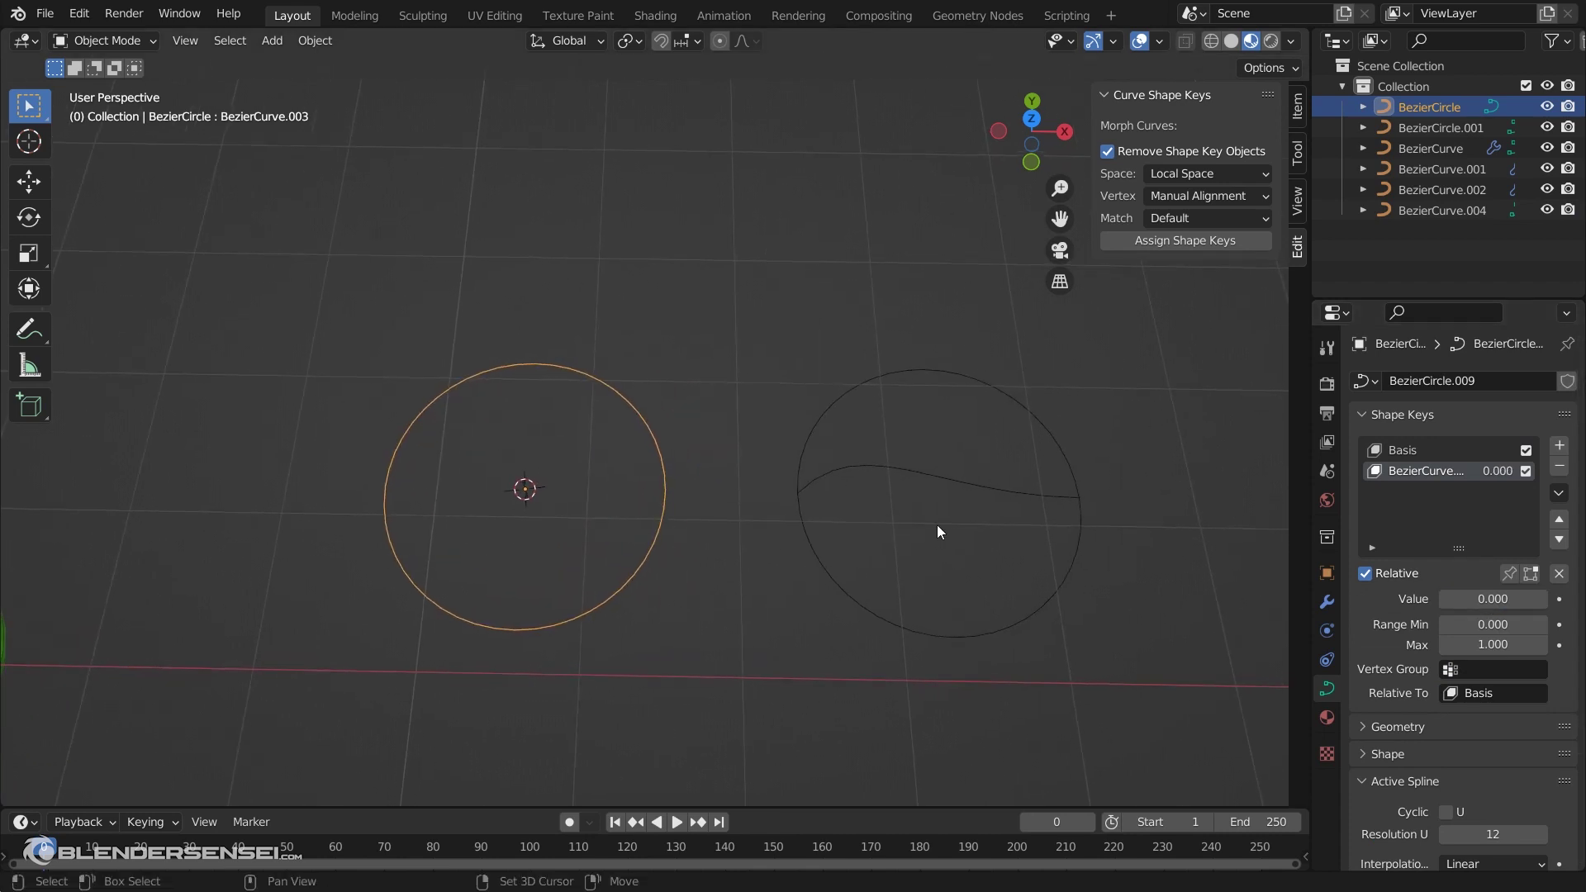
click(834, 404)
key(Tab)
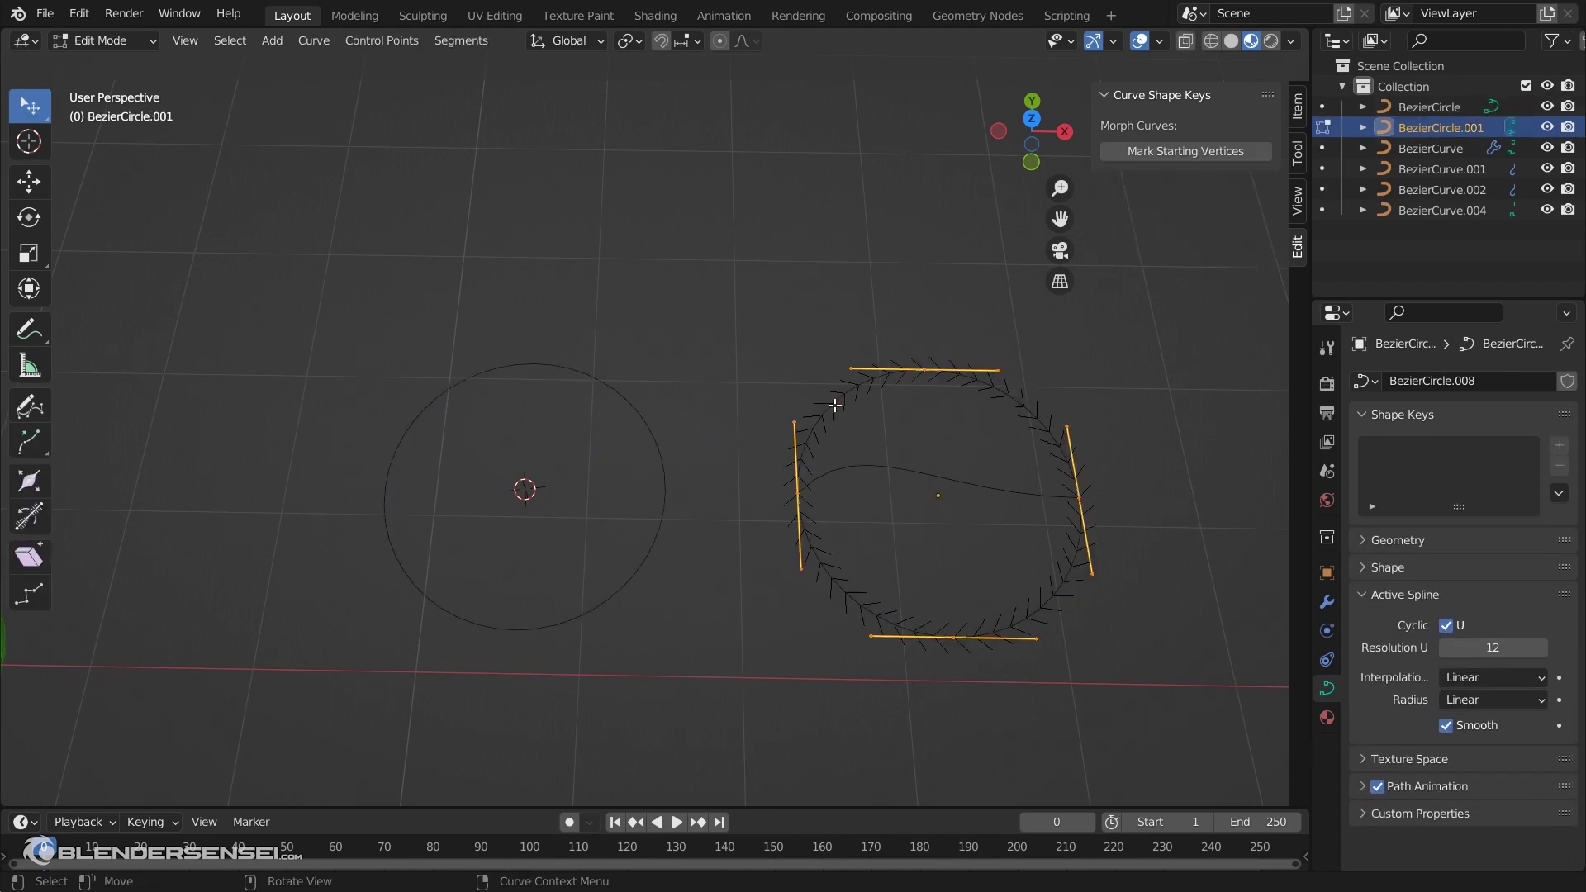
key(Tab)
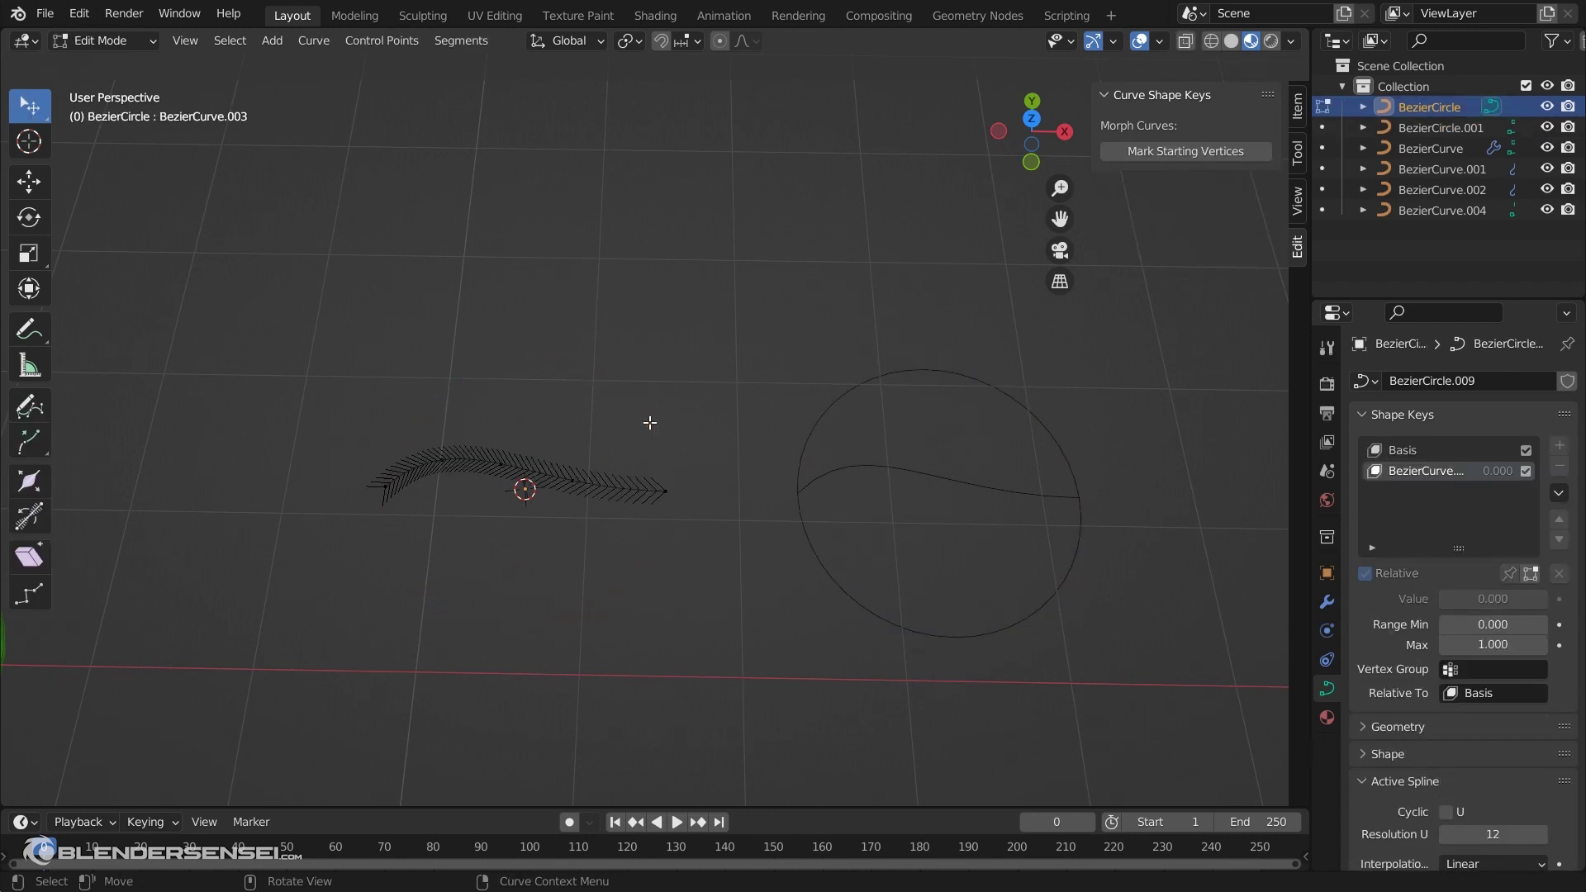
key(Tab)
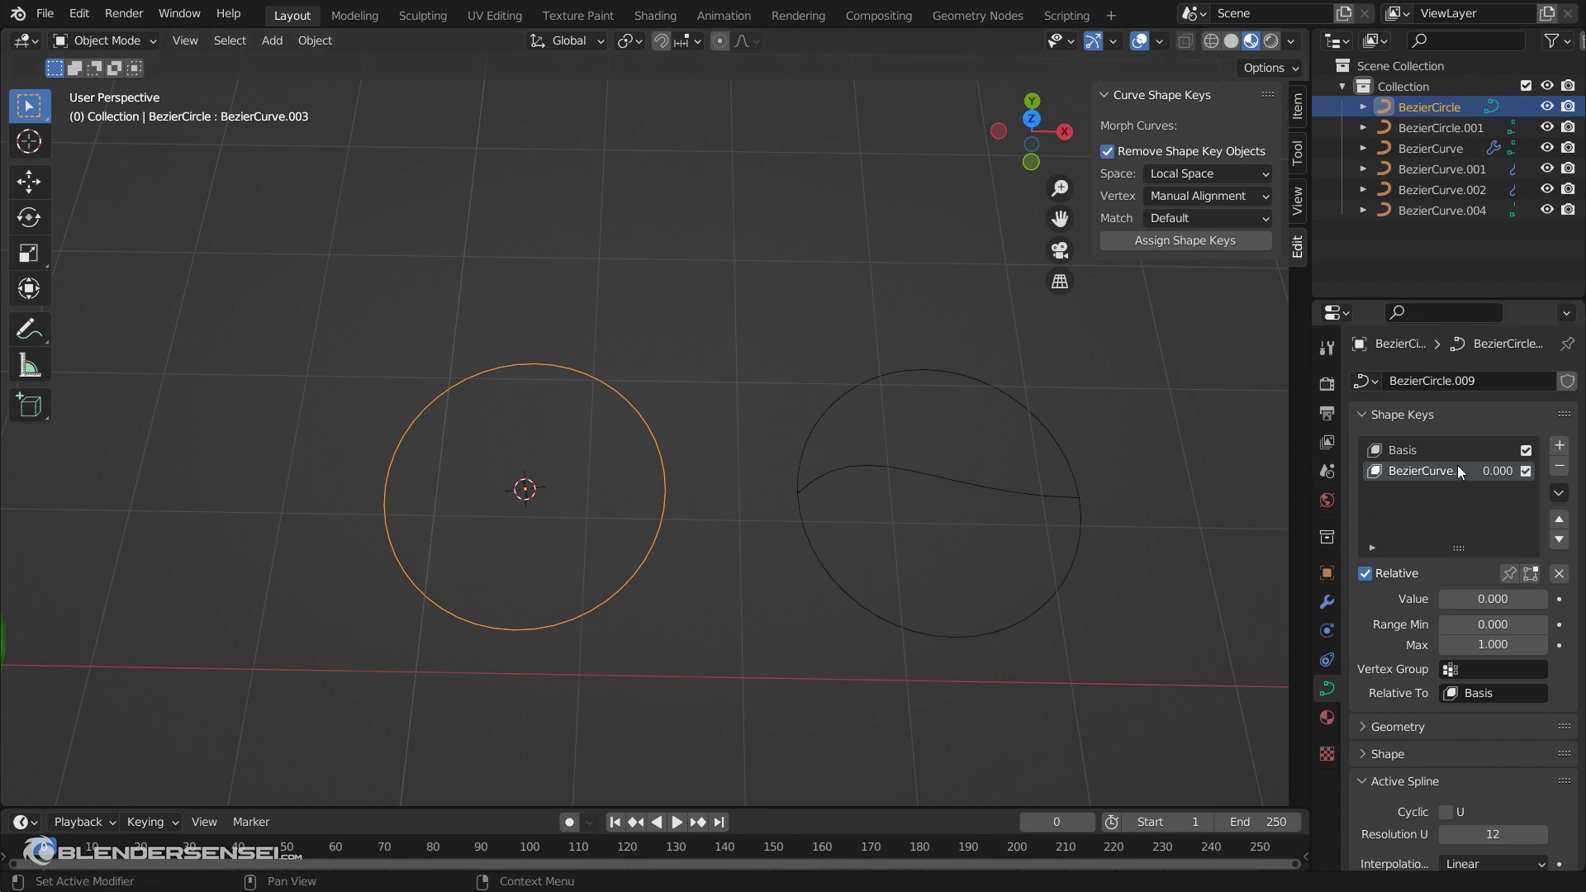
Activate the original circle's Basis key and compare its direction arrows with the duplicated circle's in Edit Mode
click(1414, 450)
key(Tab)
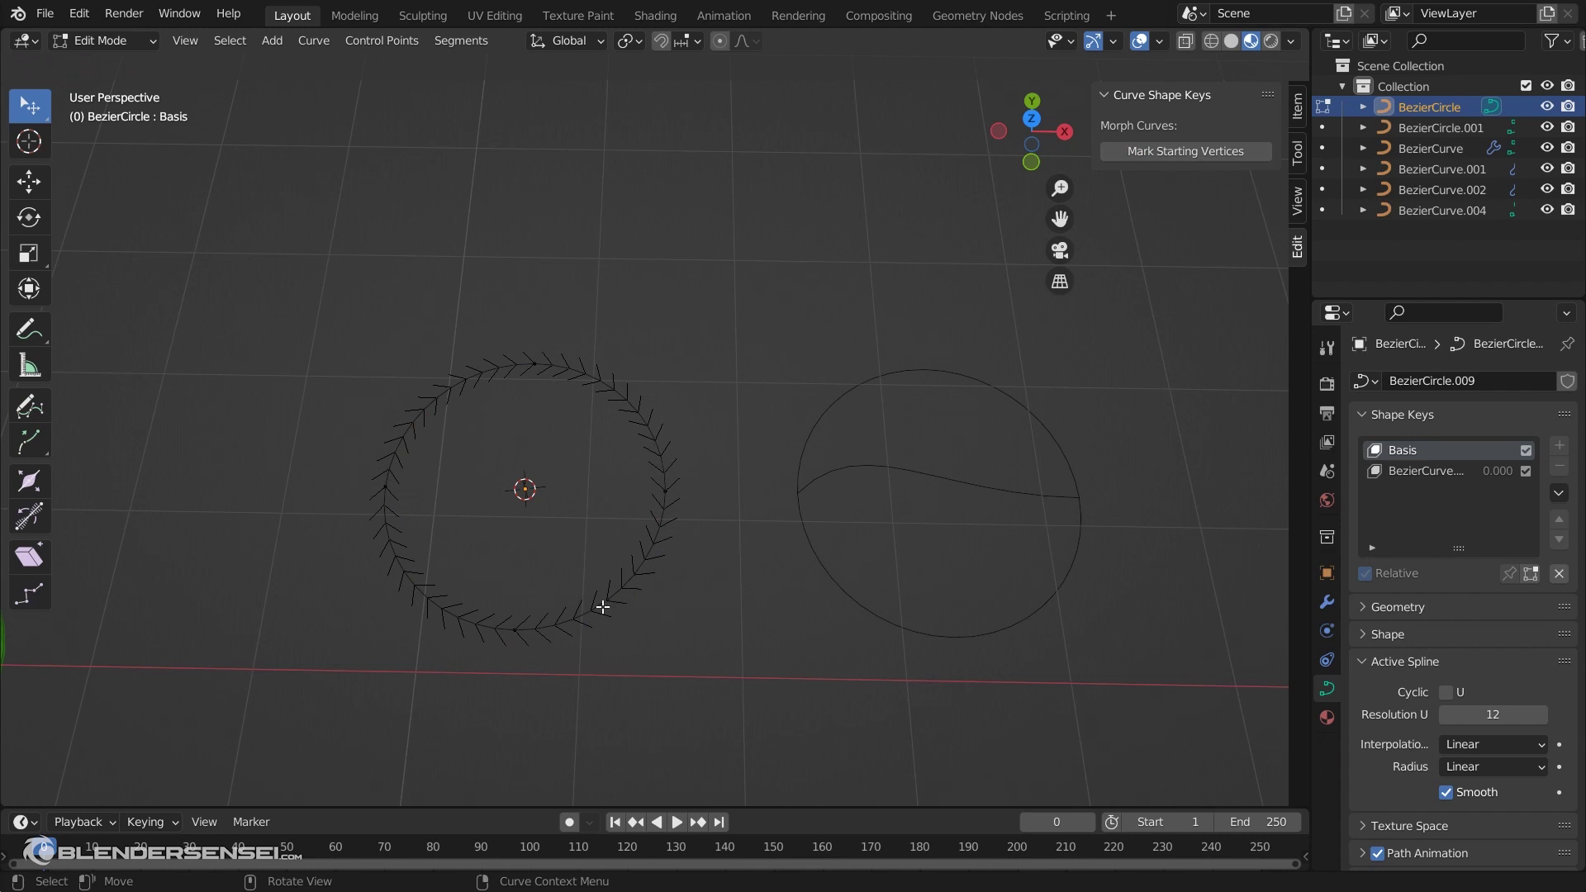
key(Tab)
click(859, 394)
key(Tab)
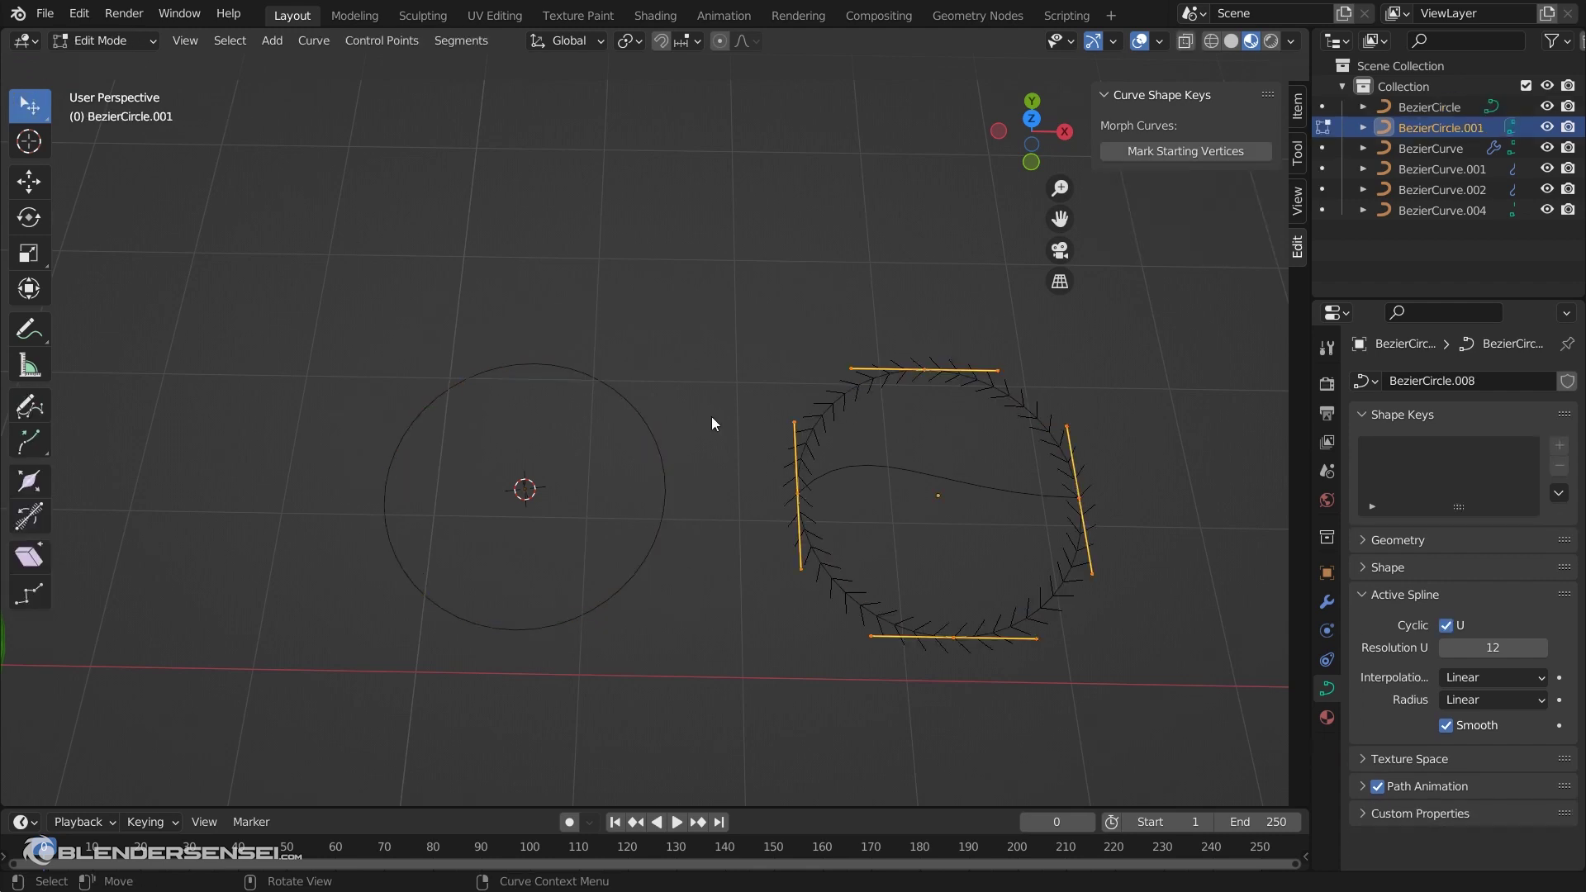
key(Tab)
click(642, 416)
key(Tab)
key(Tab)
Switch the segment direction of the duplicated Bezier circle in Edit Mode
click(944, 366)
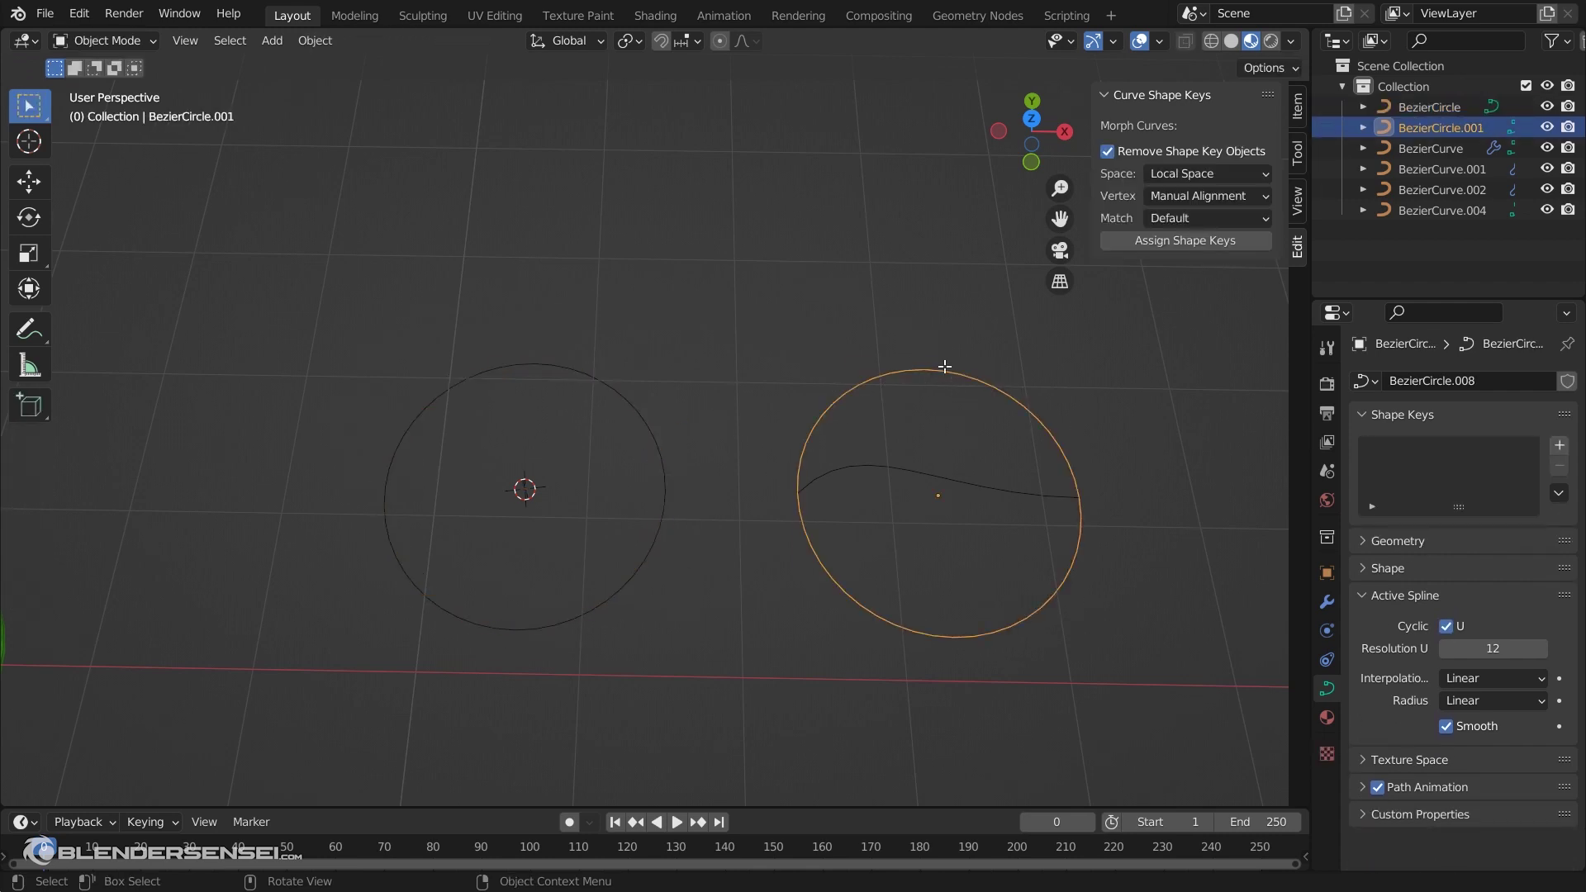
key(Tab)
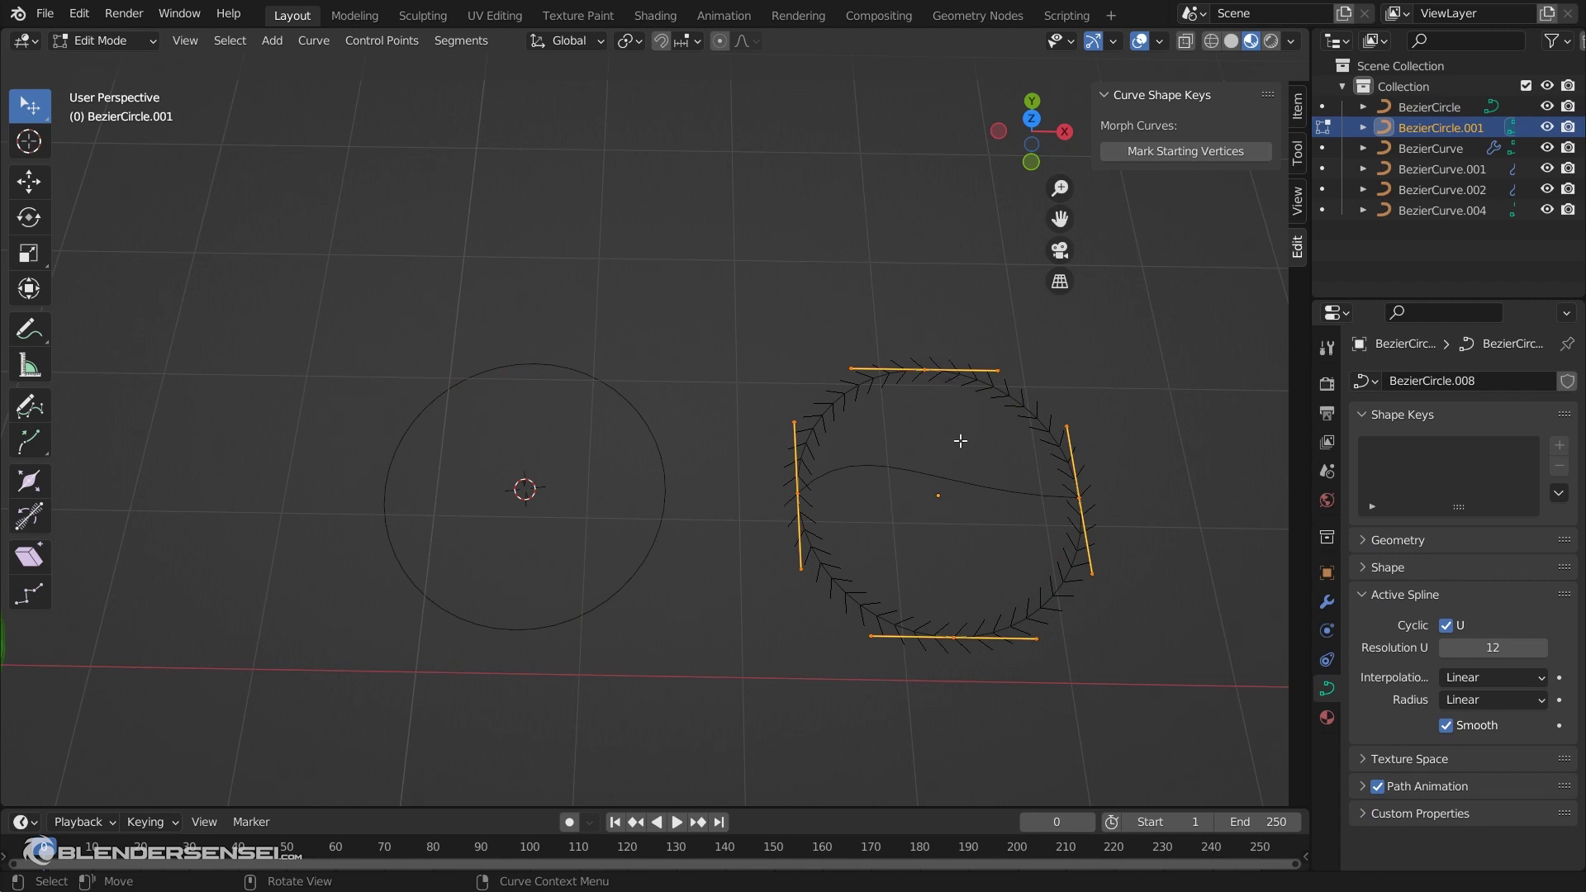
click(467, 41)
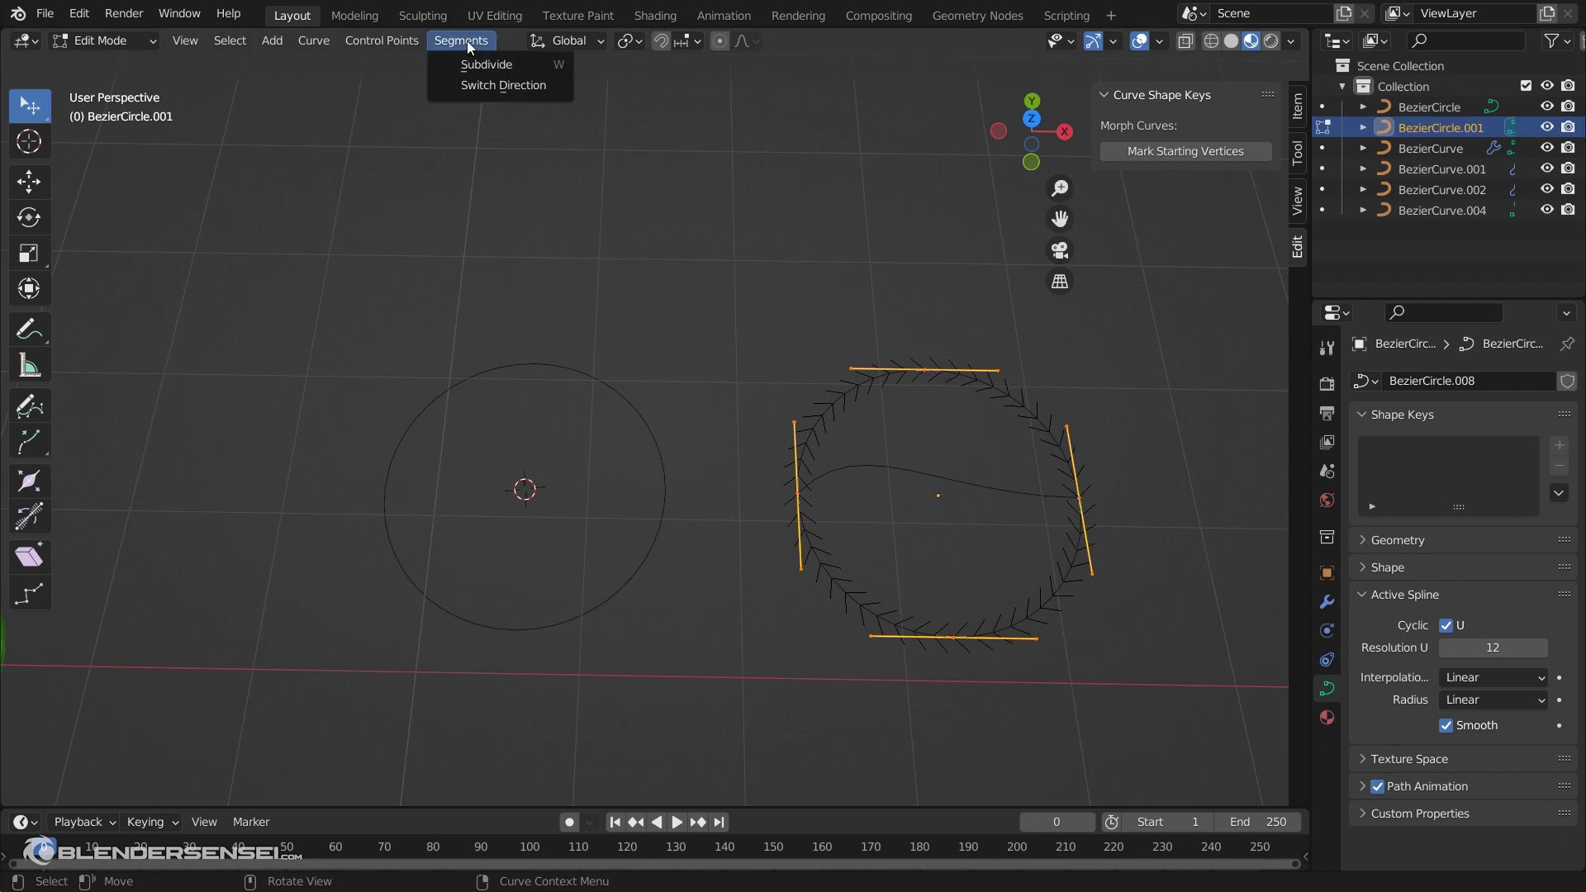
click(510, 86)
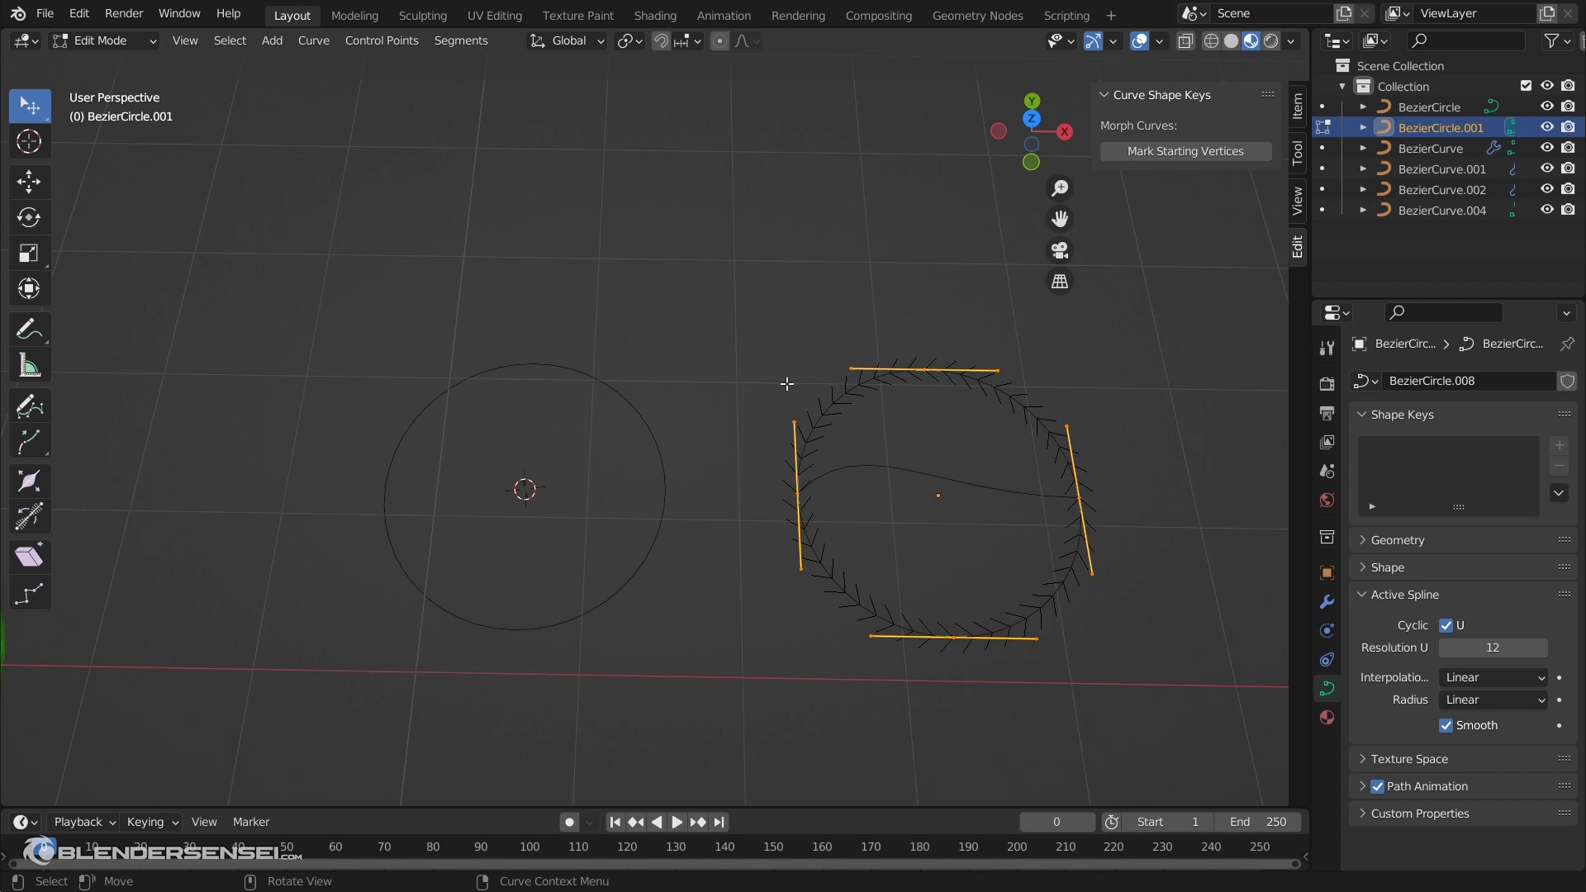
Assign the wavy Bezier curve BezierCurve.004 as a shape key of the duplicated circle, using Manual Alignment
key(Tab)
shift+click(960, 480)
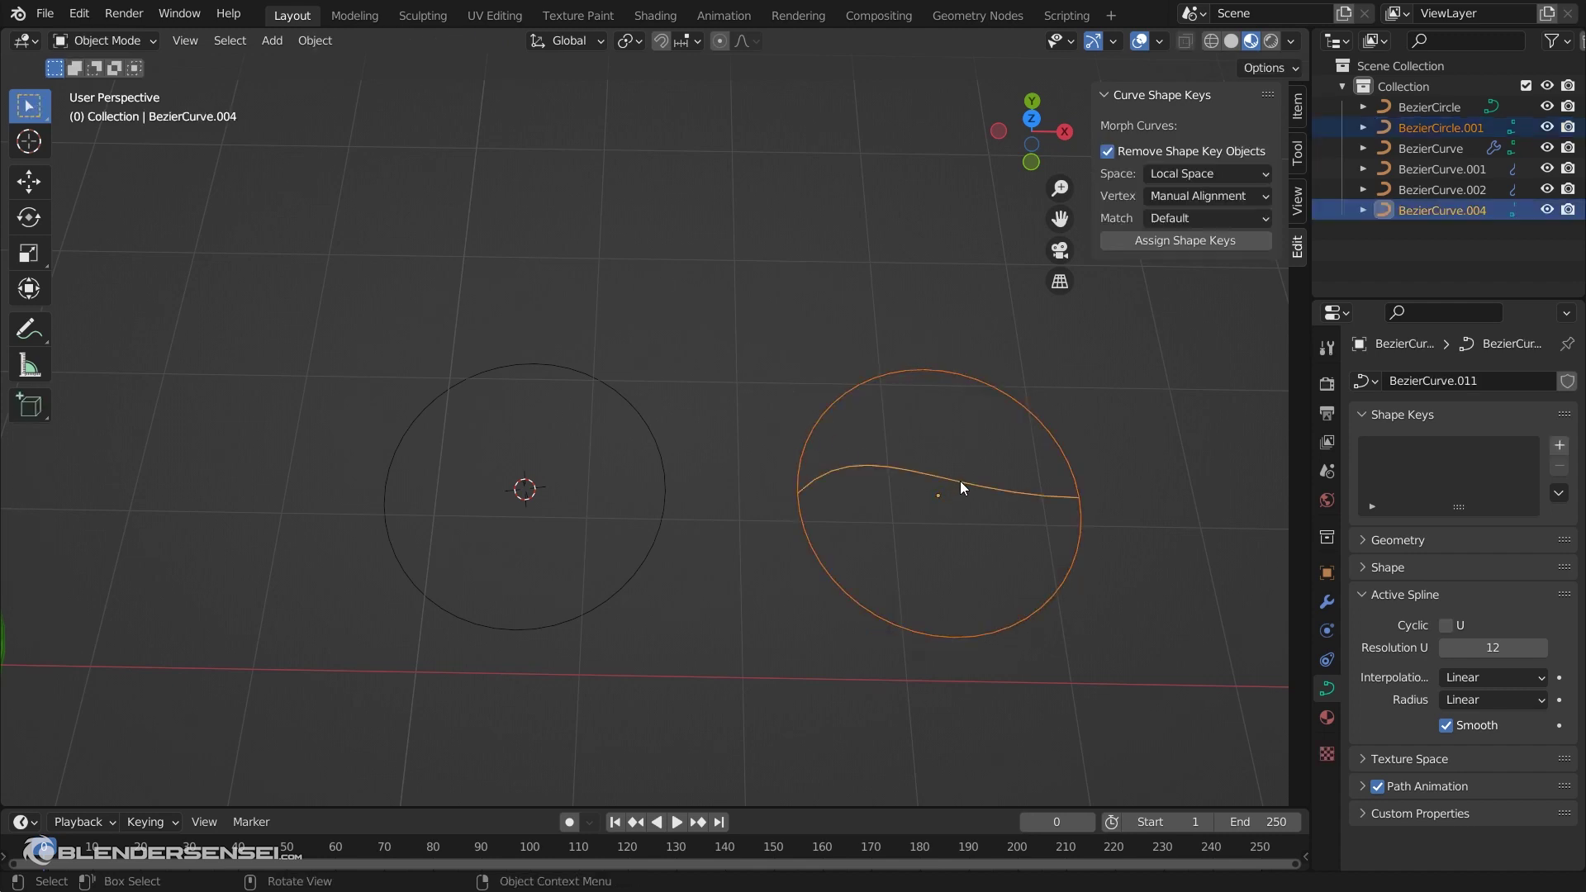
click(959, 482)
shift+click(1056, 439)
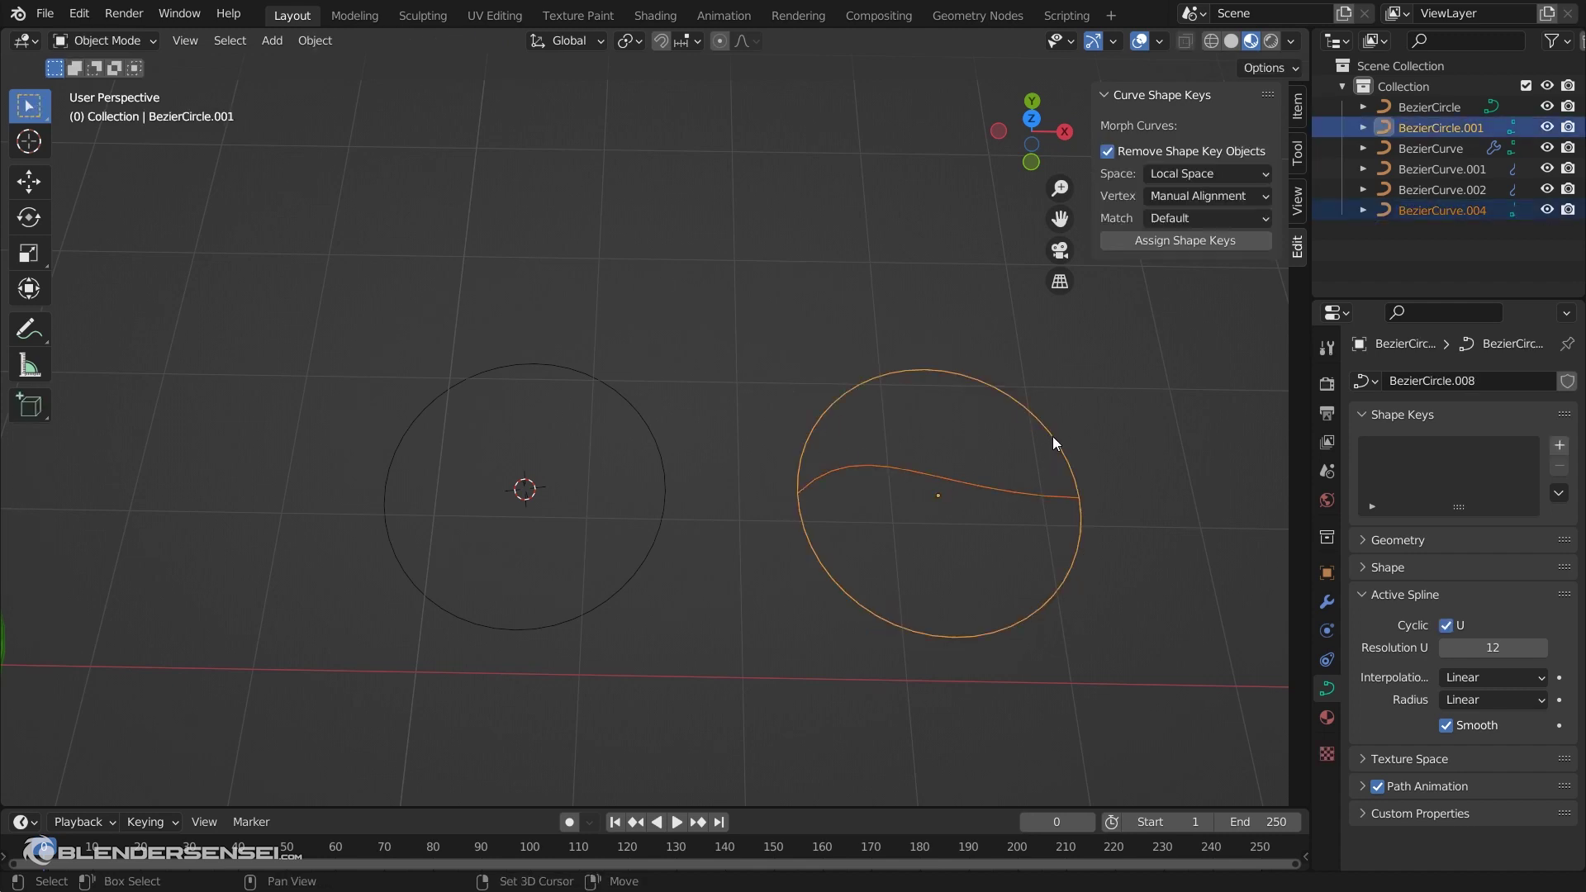
click(1222, 241)
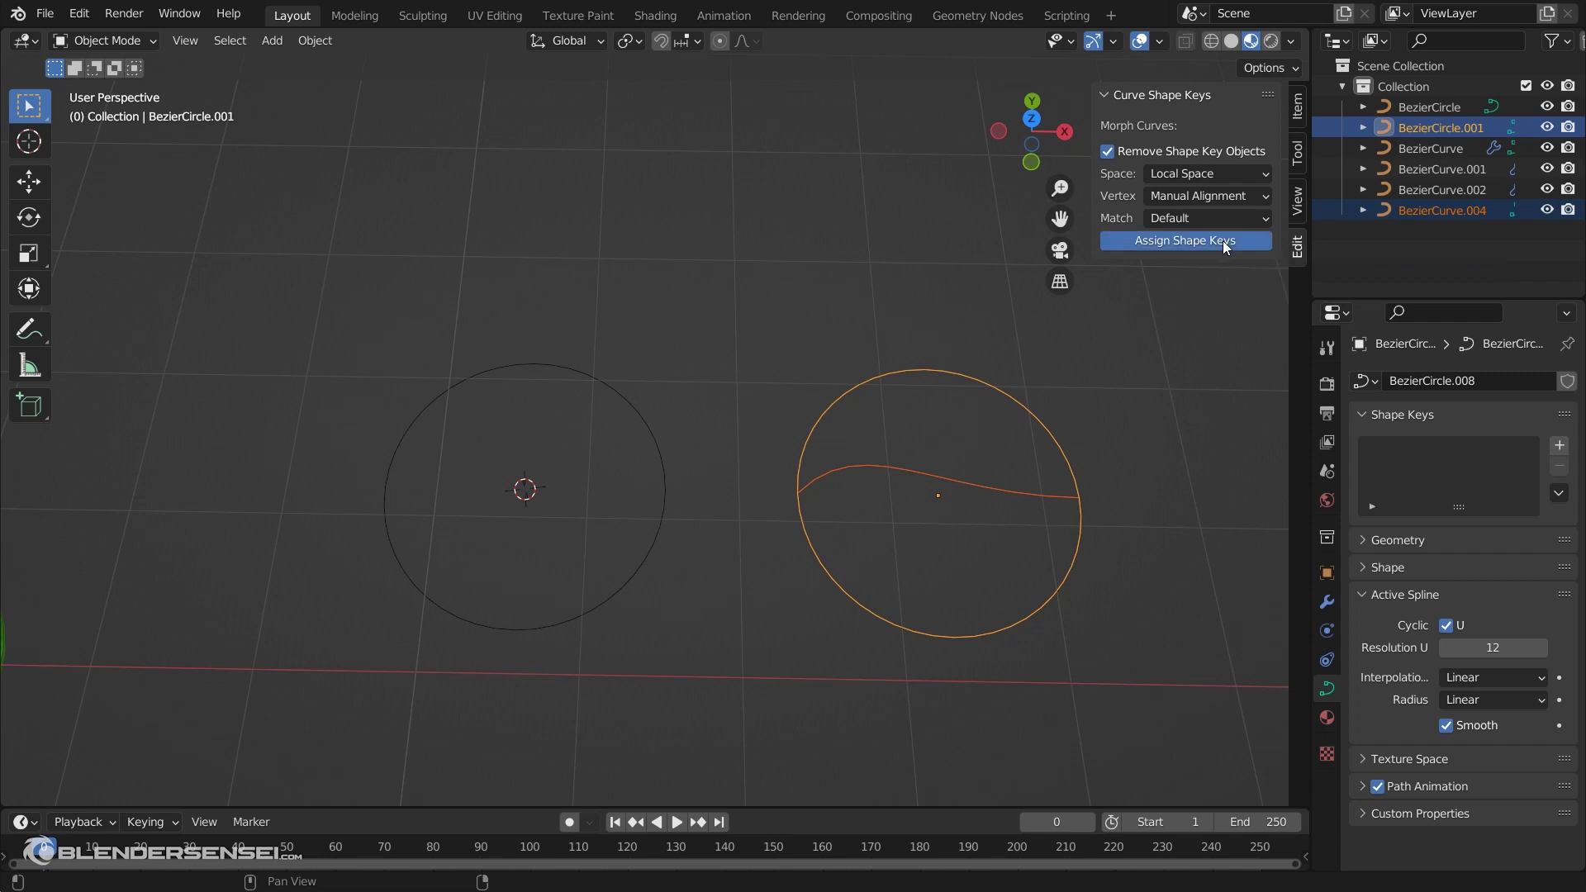
Compare both circles' morphs by varying the Value of each one's curve shape key and returning it to 0.000
click(1424, 471)
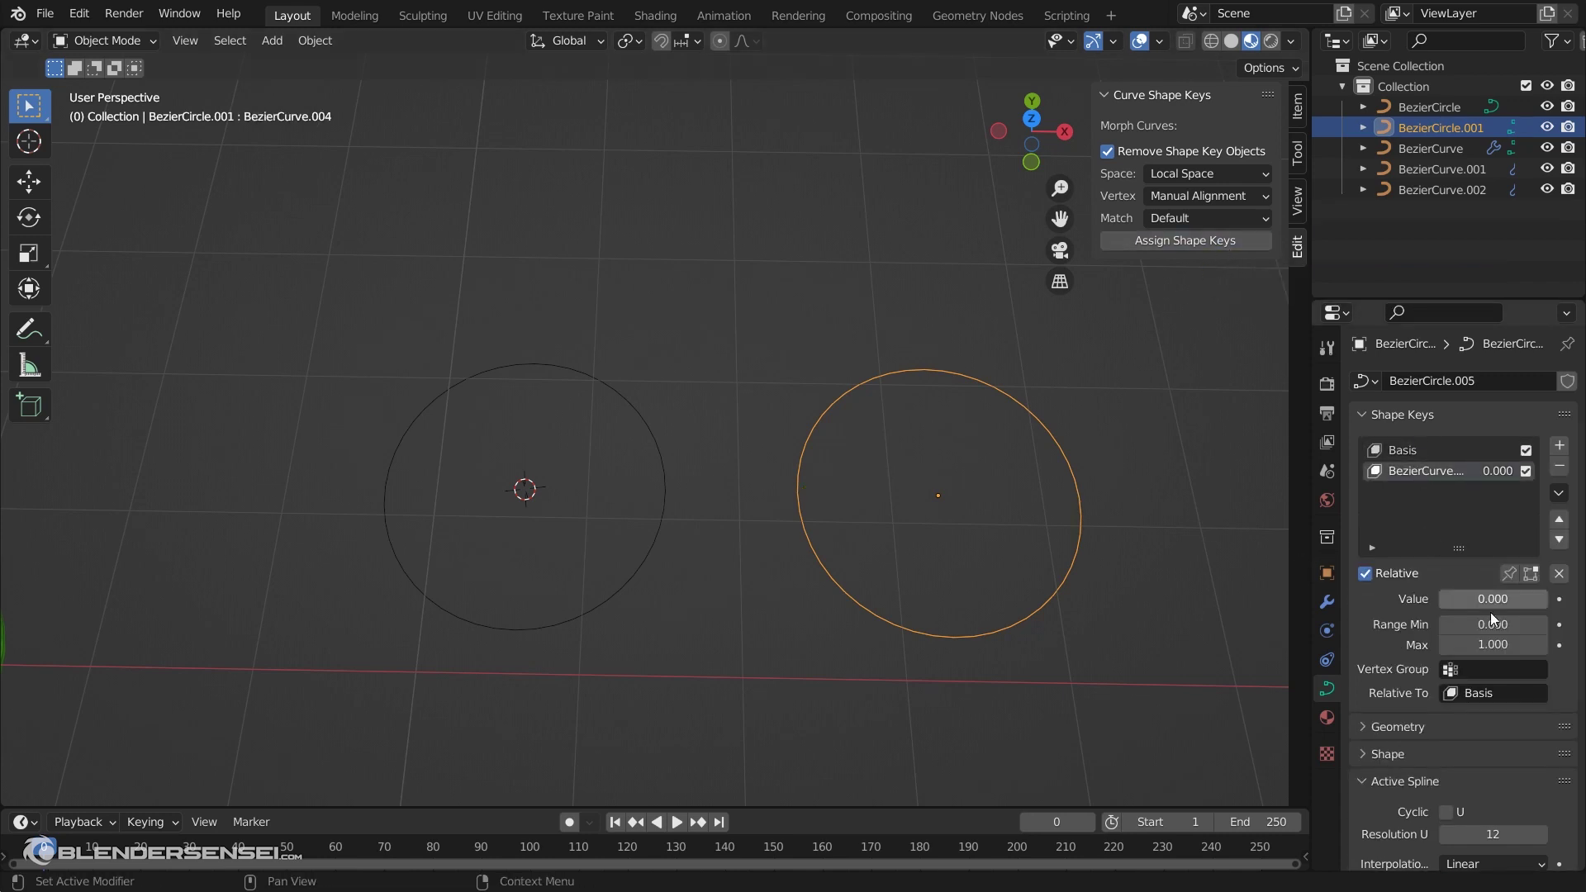
mouse_move(1453, 599)
mouse_down()
mouse_move(1552, 599)
mouse_move(1453, 599)
mouse_up()
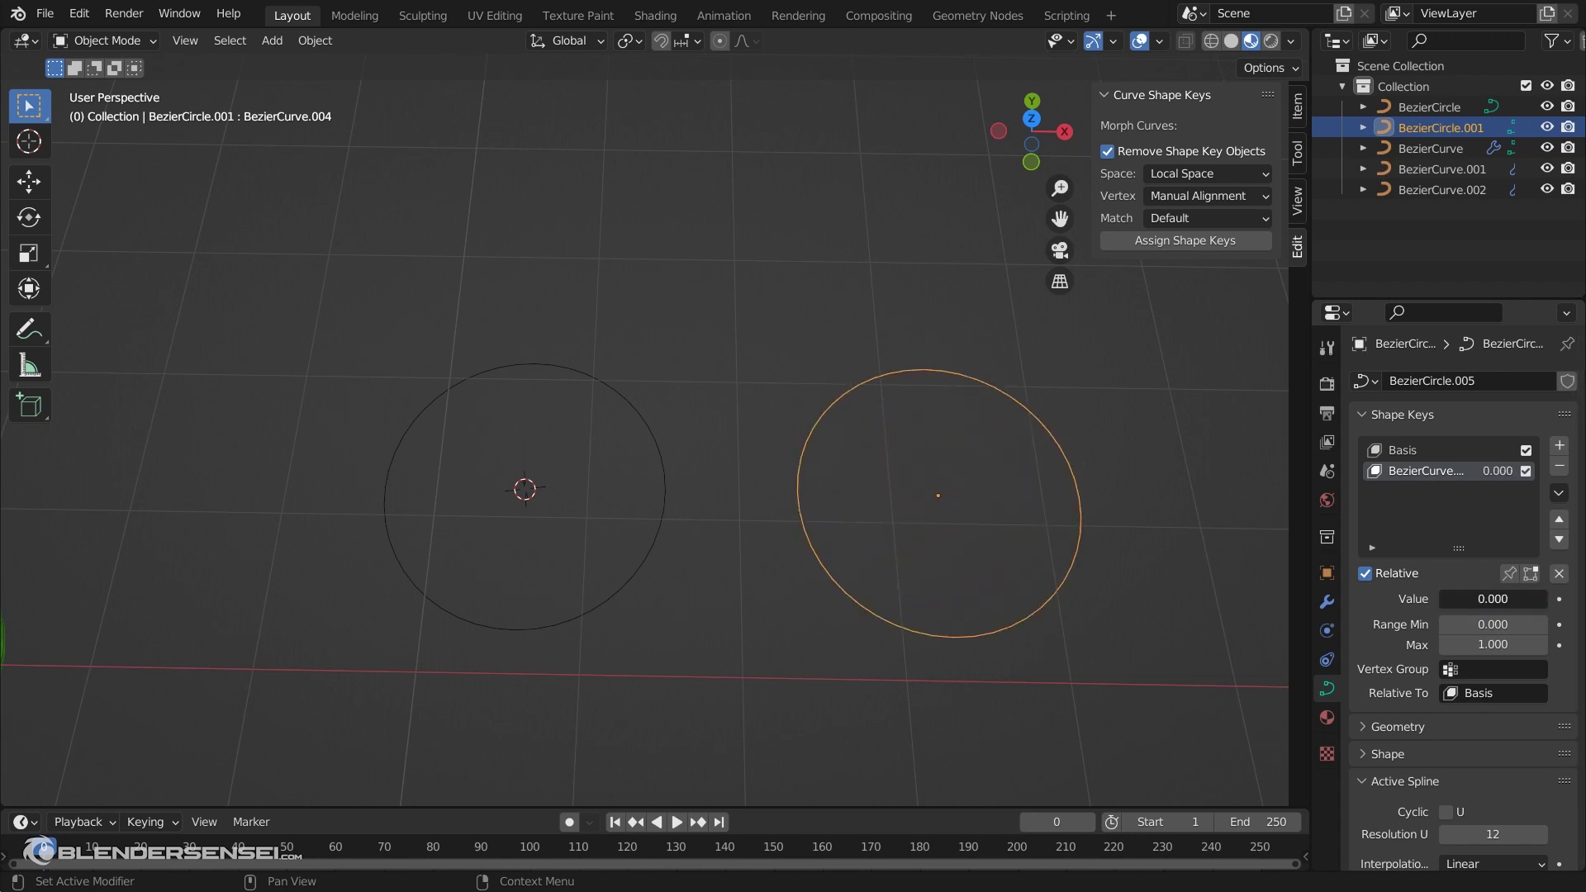
shift+middle_drag(785, 520, 892, 513)
click(781, 484)
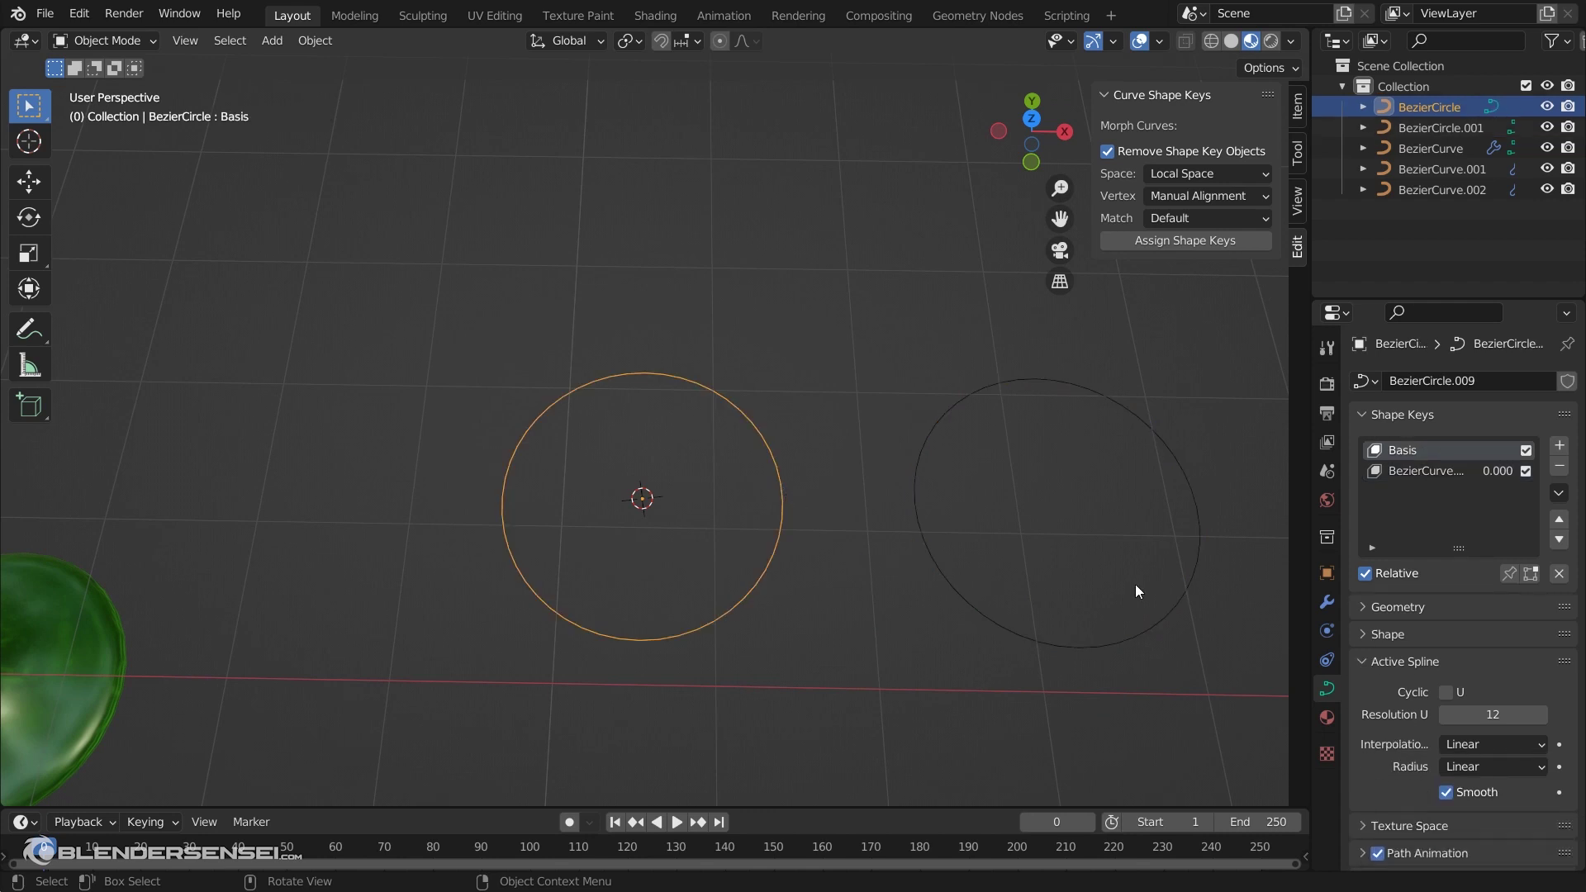
click(1405, 468)
mouse_move(1484, 597)
mouse_down()
mouse_move(1544, 596)
mouse_move(1453, 596)
mouse_move(1544, 599)
mouse_move(1451, 599)
mouse_up()
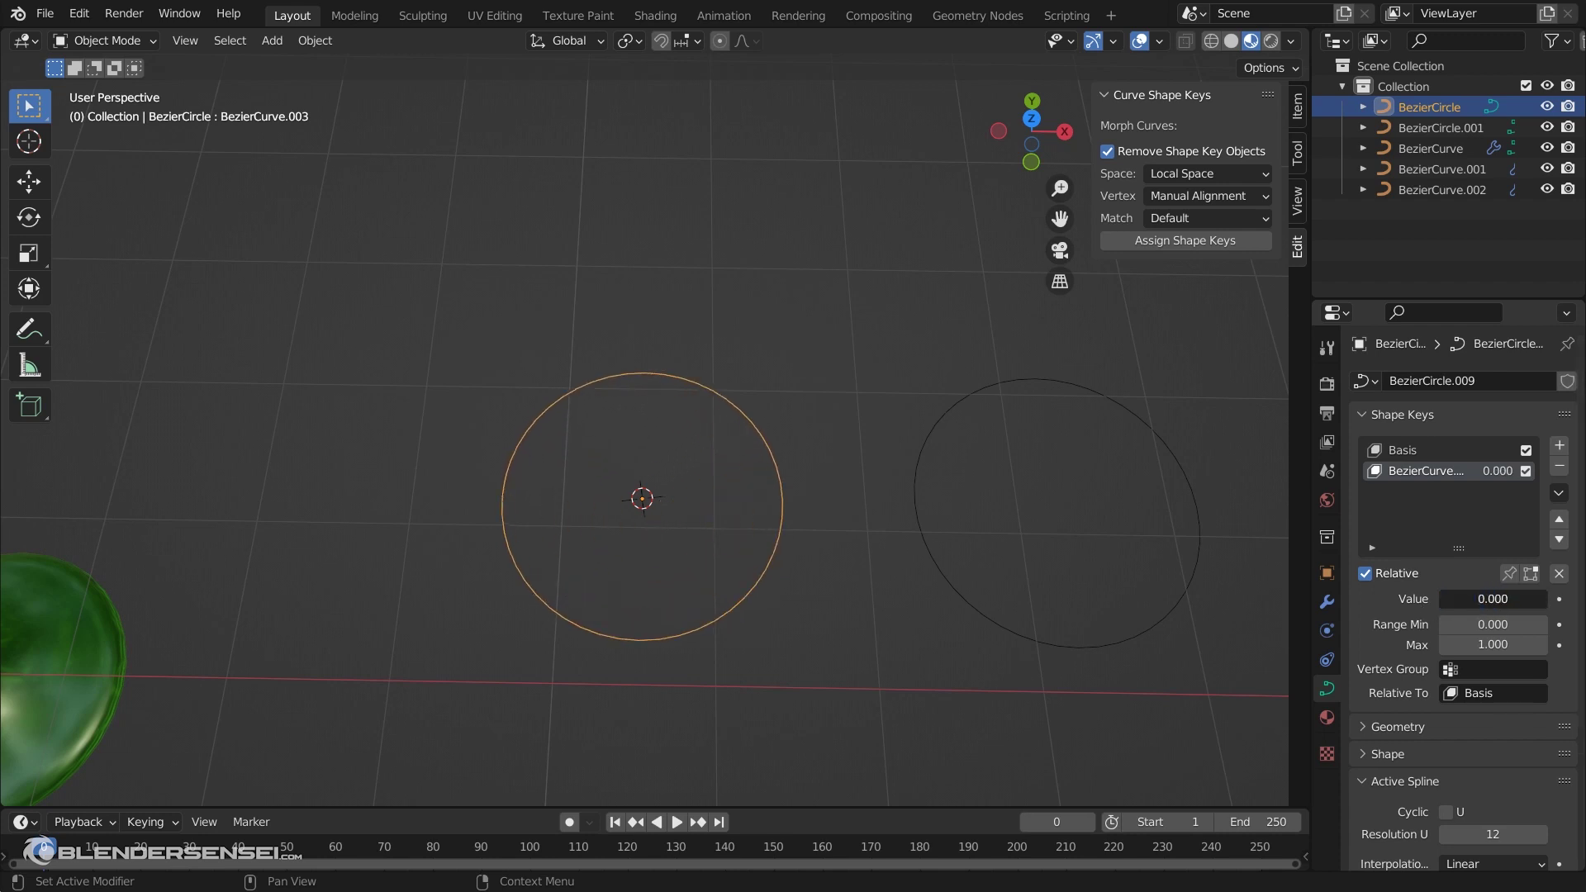
Inspect the direction arrows of the duplicated circle's BezierCurve.004 shape key in Edit Mode
click(976, 397)
key(Tab)
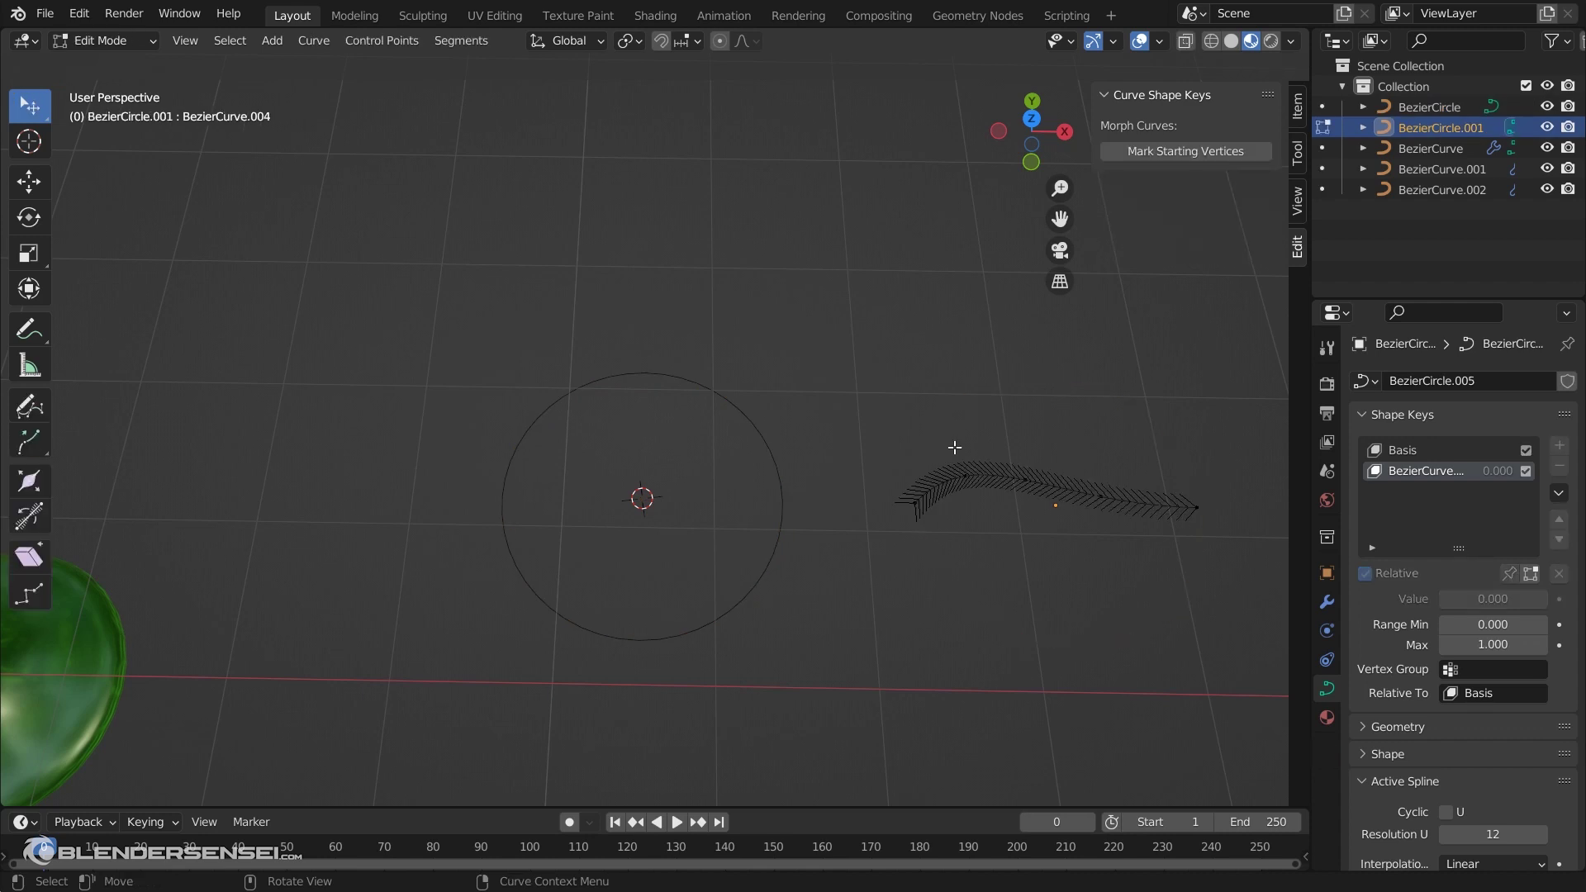
key(Tab)
Activate the duplicated circle's Basis key and switch the direction of all its segments in Edit Mode
click(1435, 449)
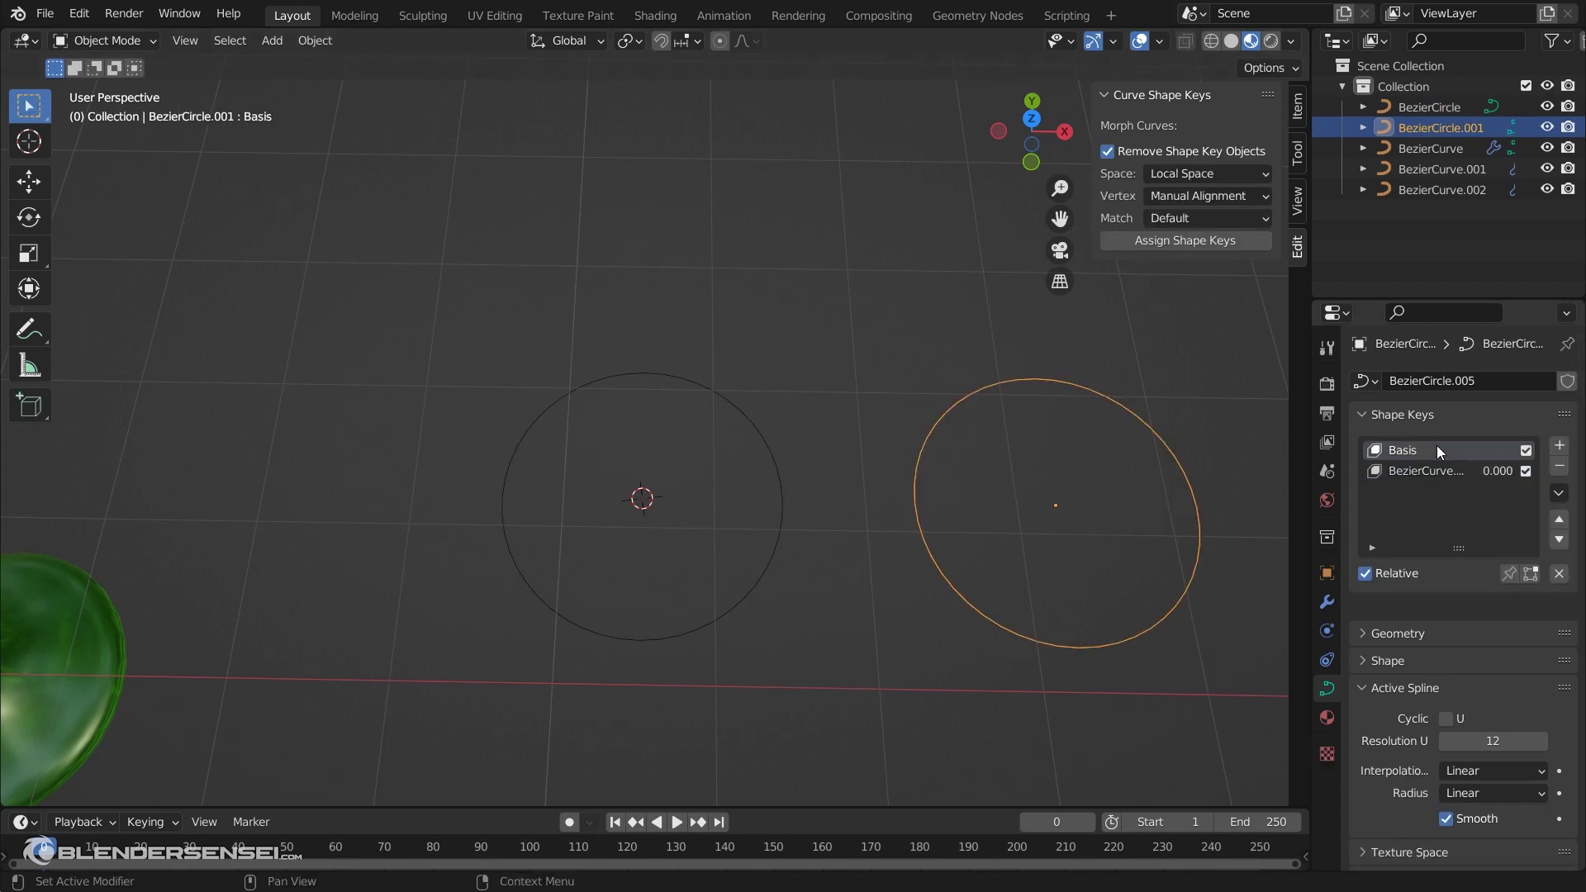
key(Tab)
key(a)
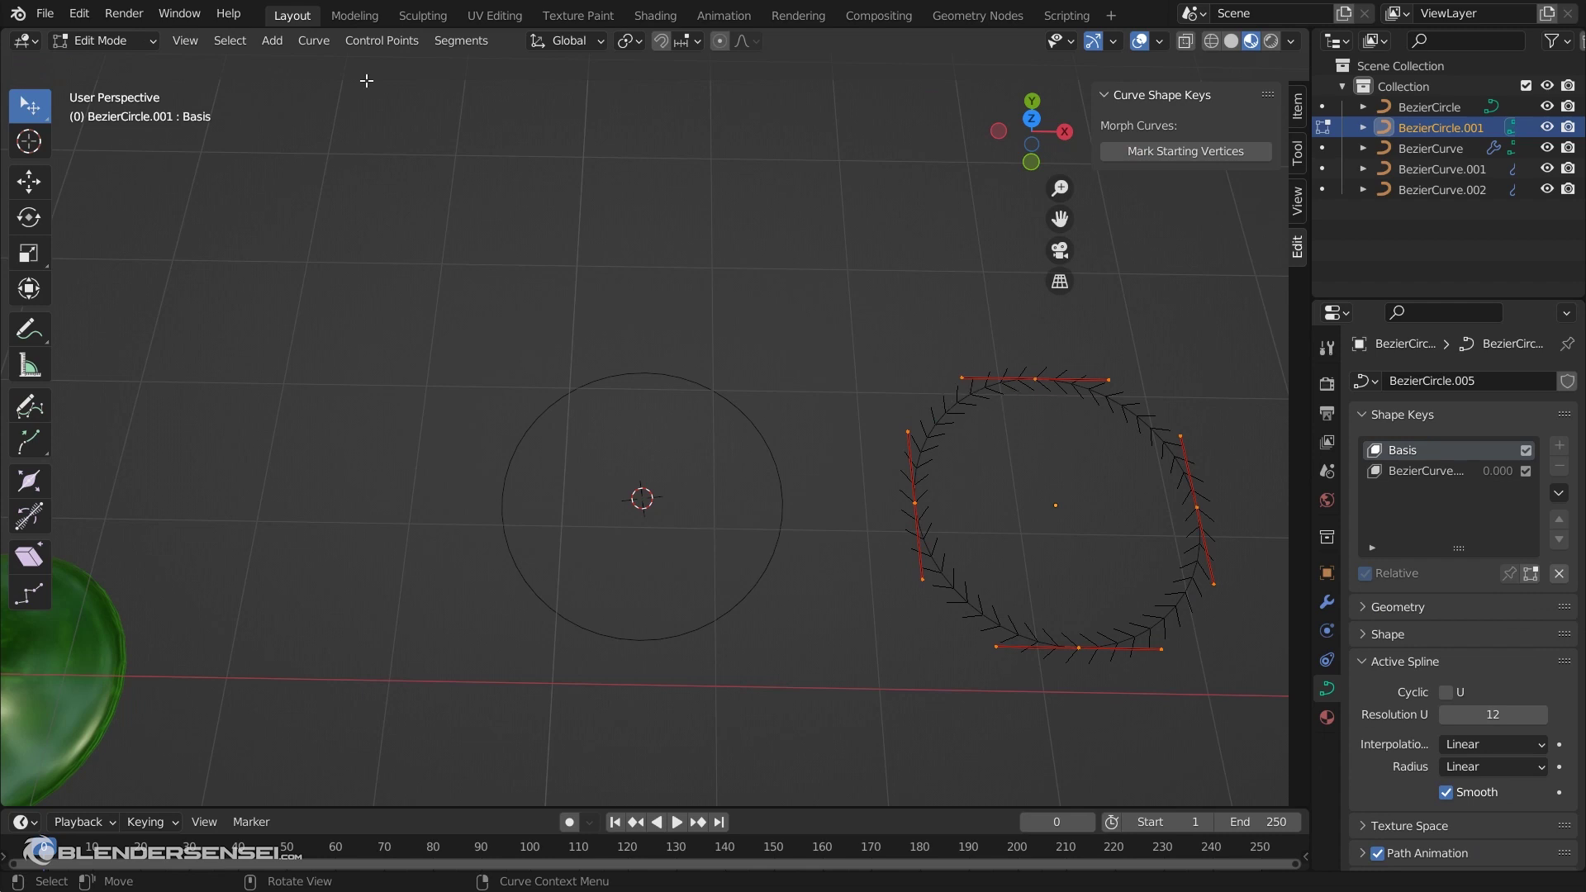
click(458, 39)
click(504, 85)
Switch the direction of the duplicated circle's Basis curve once more and return to Object Mode
shift+middle_drag(1157, 484, 864, 487)
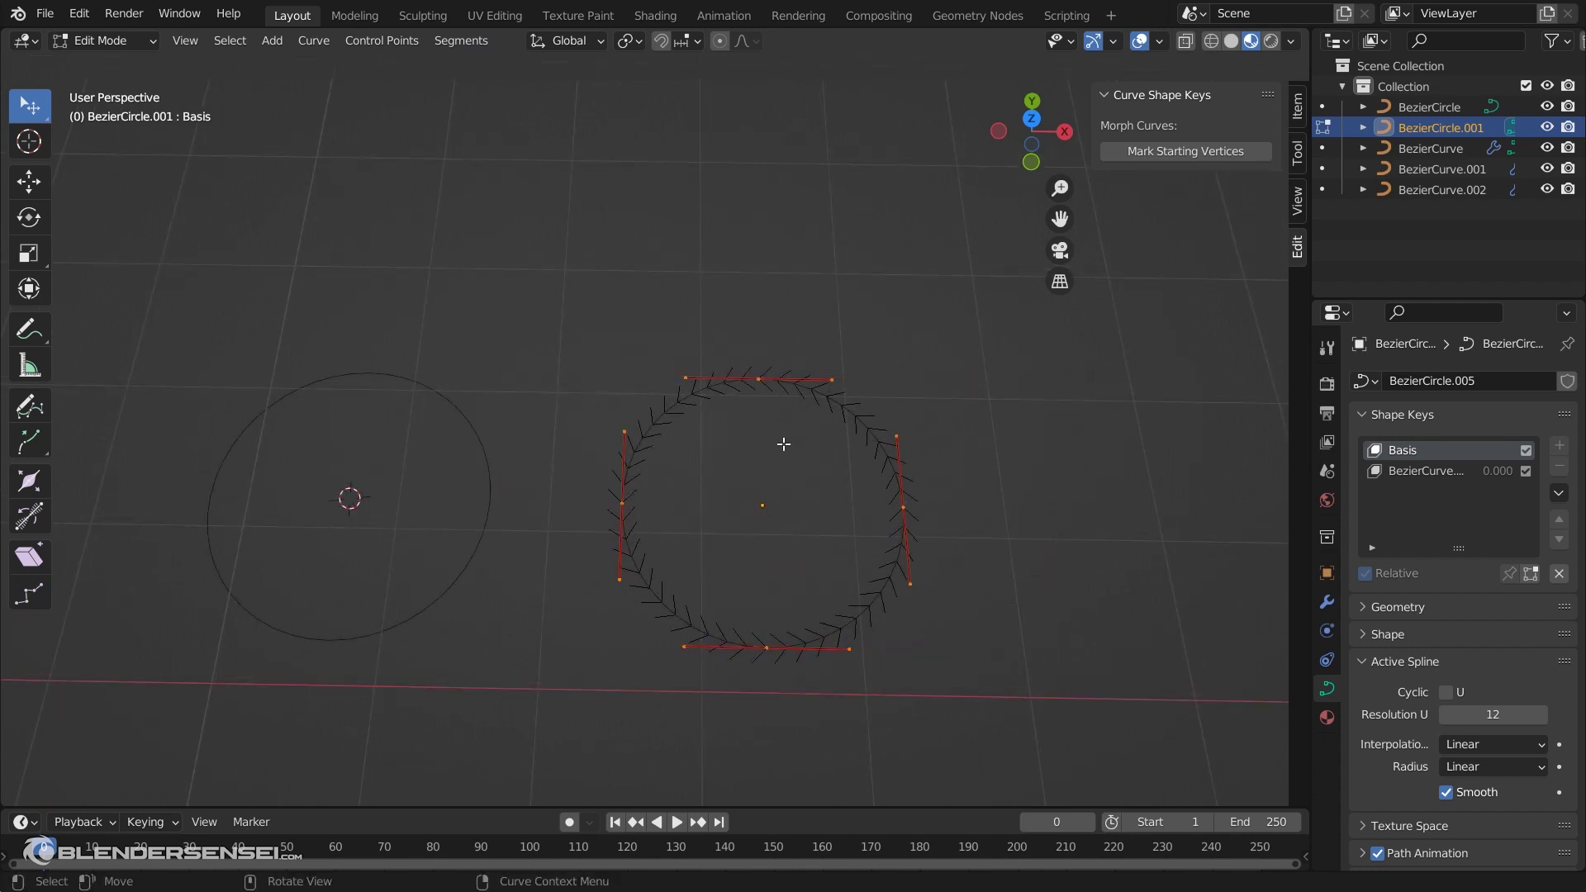
right_click(761, 423)
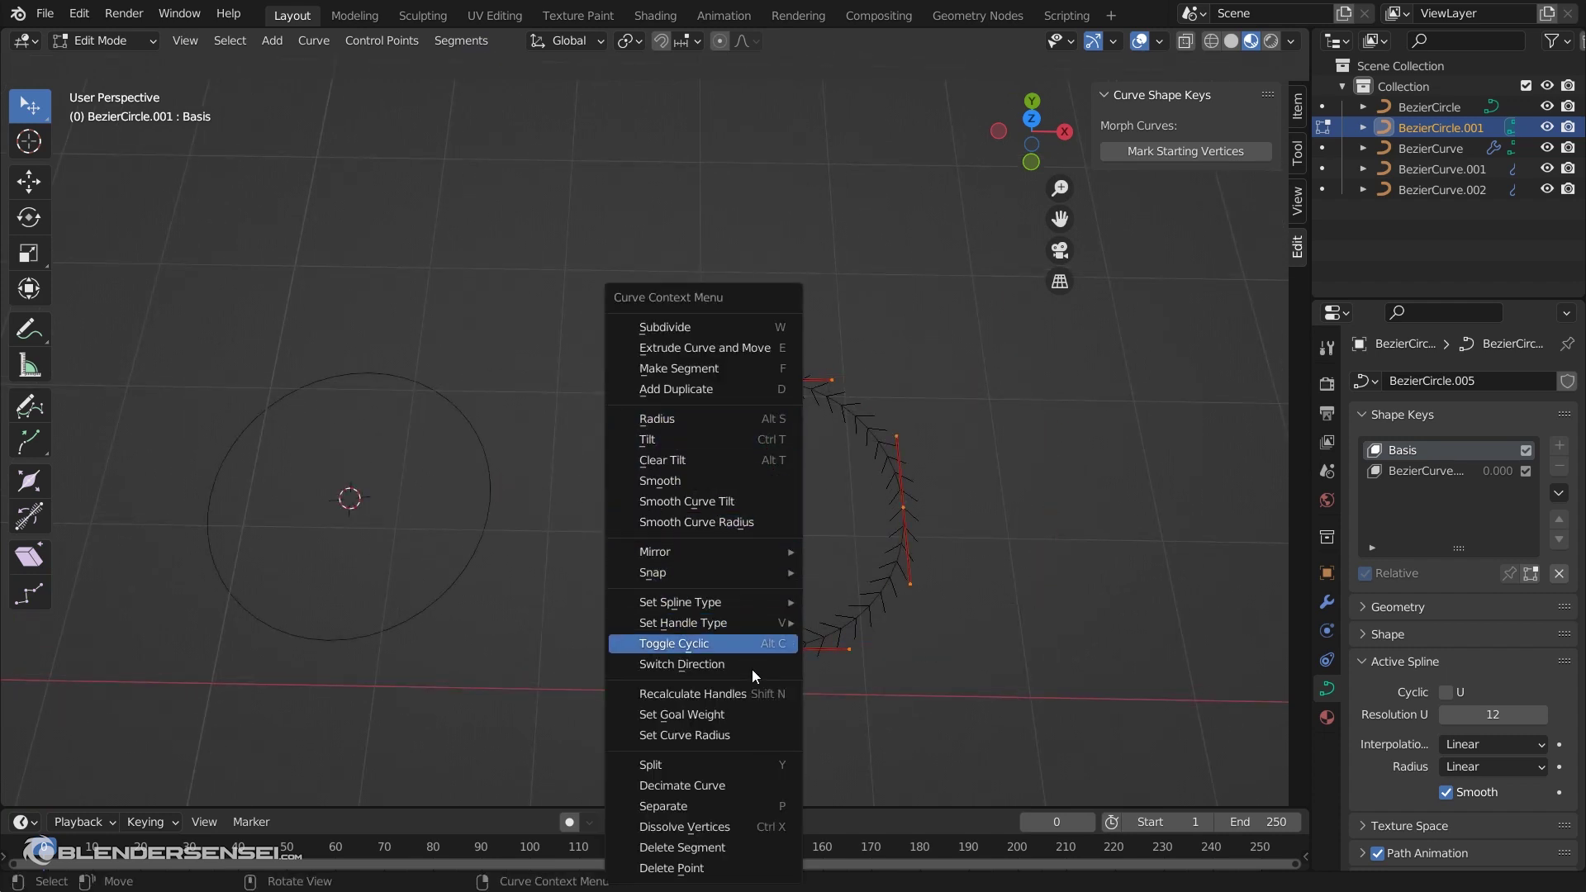
click(694, 661)
shift+middle_drag(743, 531, 913, 522)
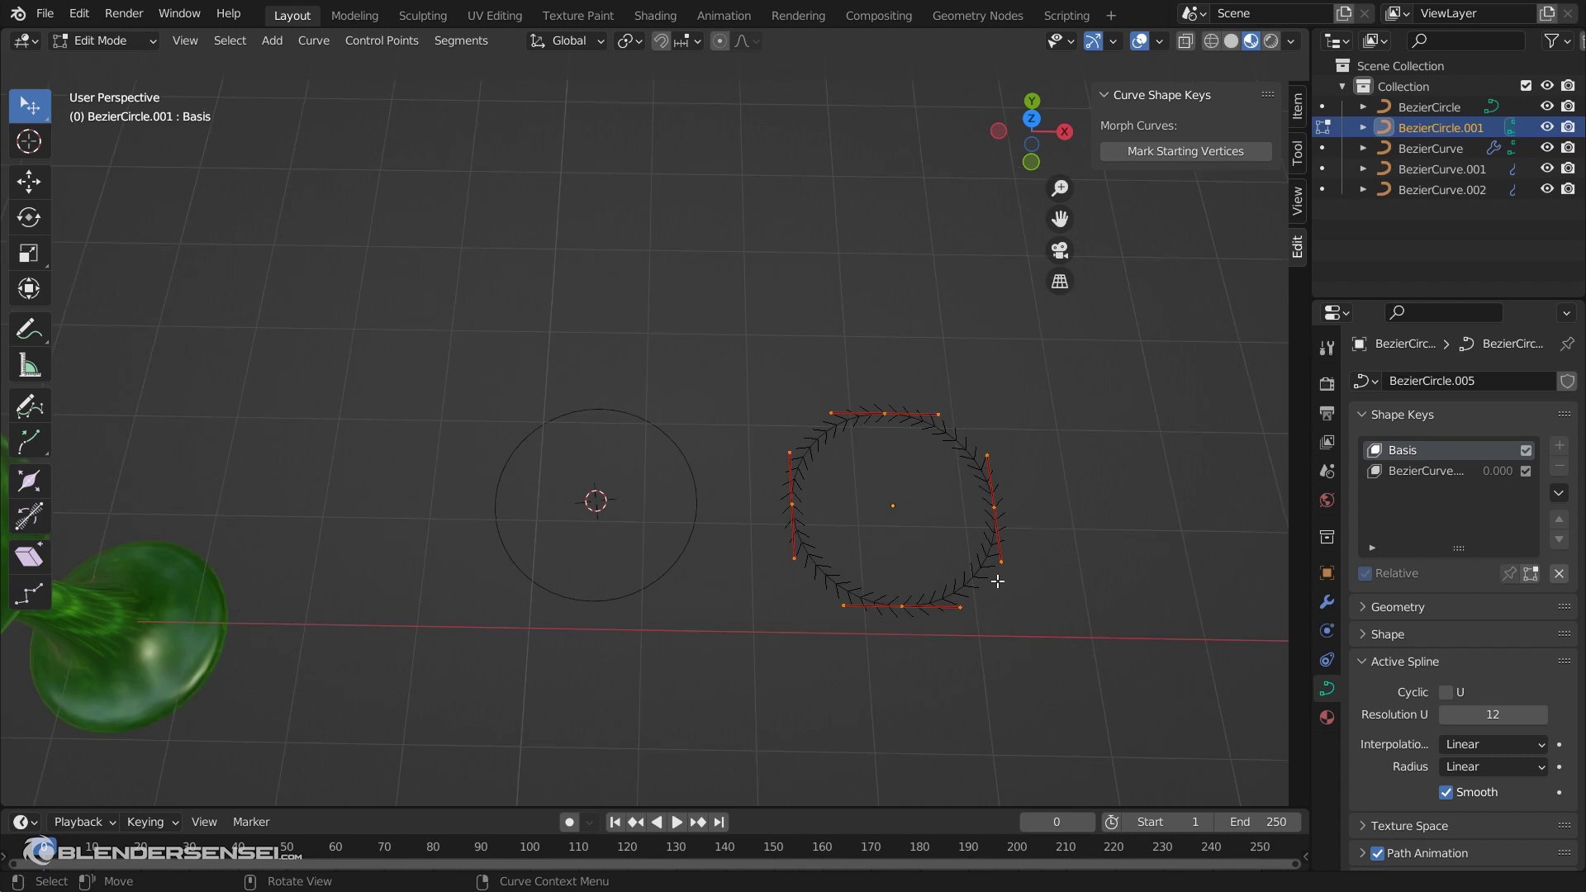
key(Tab)
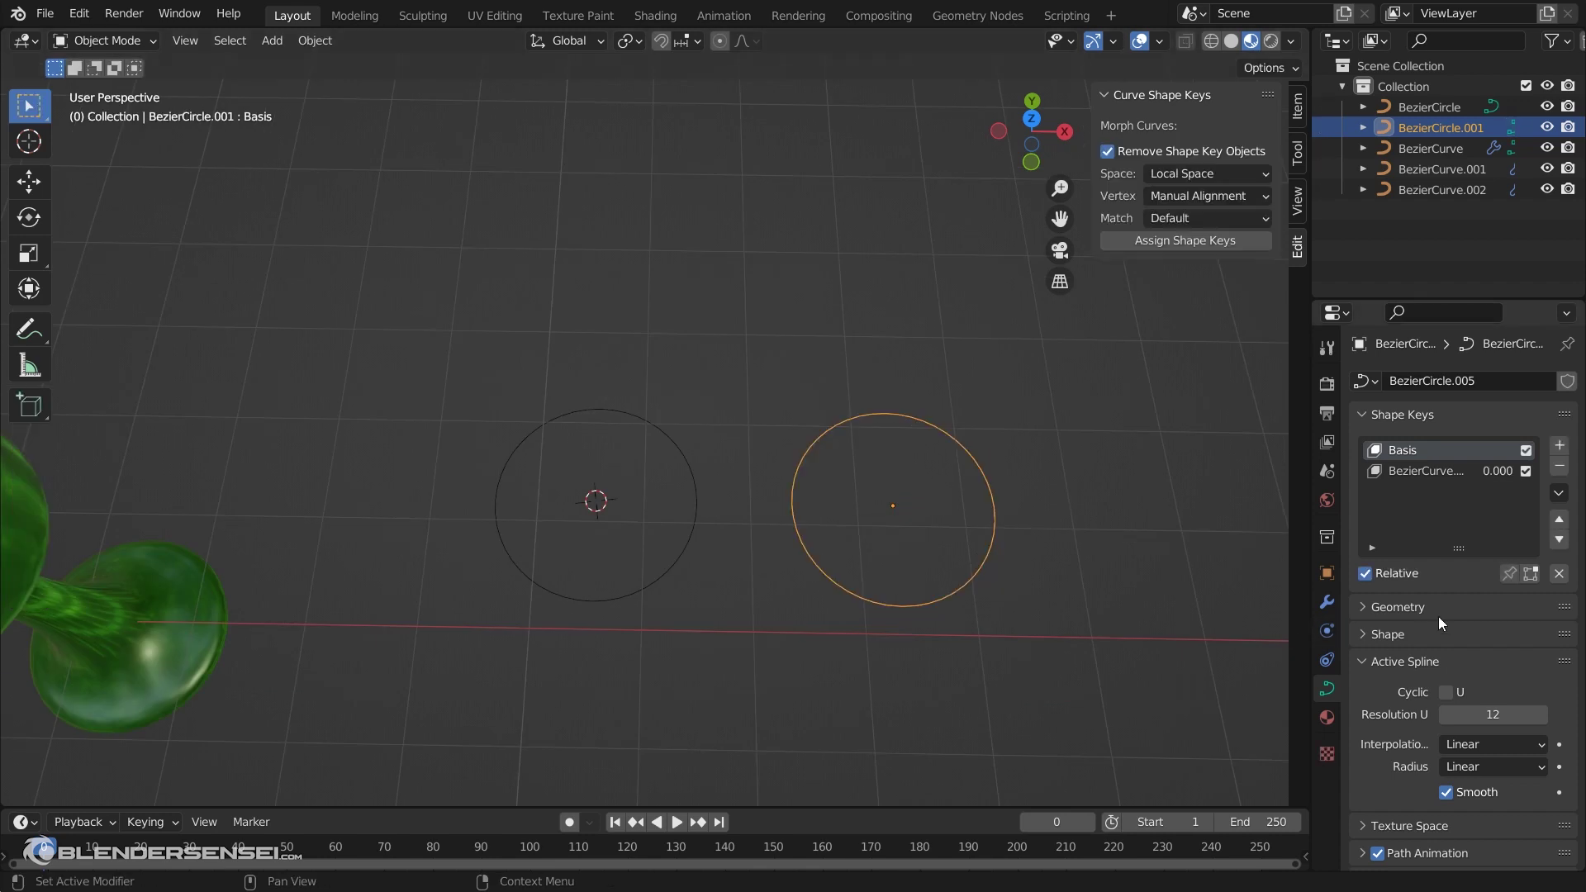
Test the duplicated circle's BezierCurve.004 shape key by varying its Value and returning it to 0.000
click(1429, 470)
mouse_move(1470, 600)
mouse_down()
mouse_move(1579, 600)
mouse_move(1441, 599)
mouse_up()
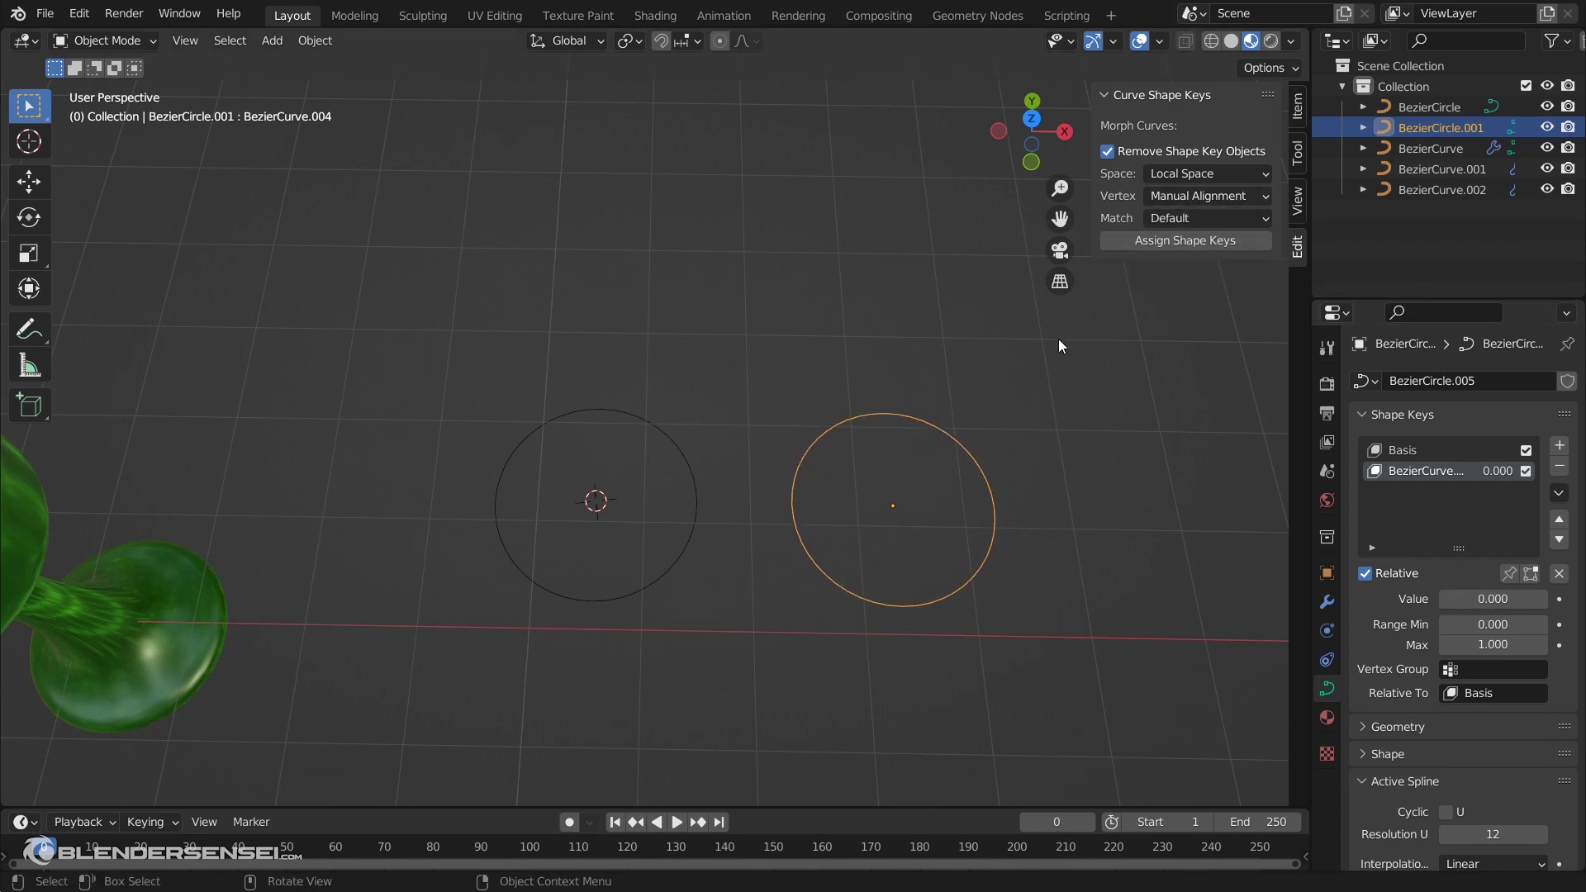
Mark the starting vertices on the duplicated circle's BezierCurve.004 key in Edit Mode and make the spline cyclic in U
key(Tab)
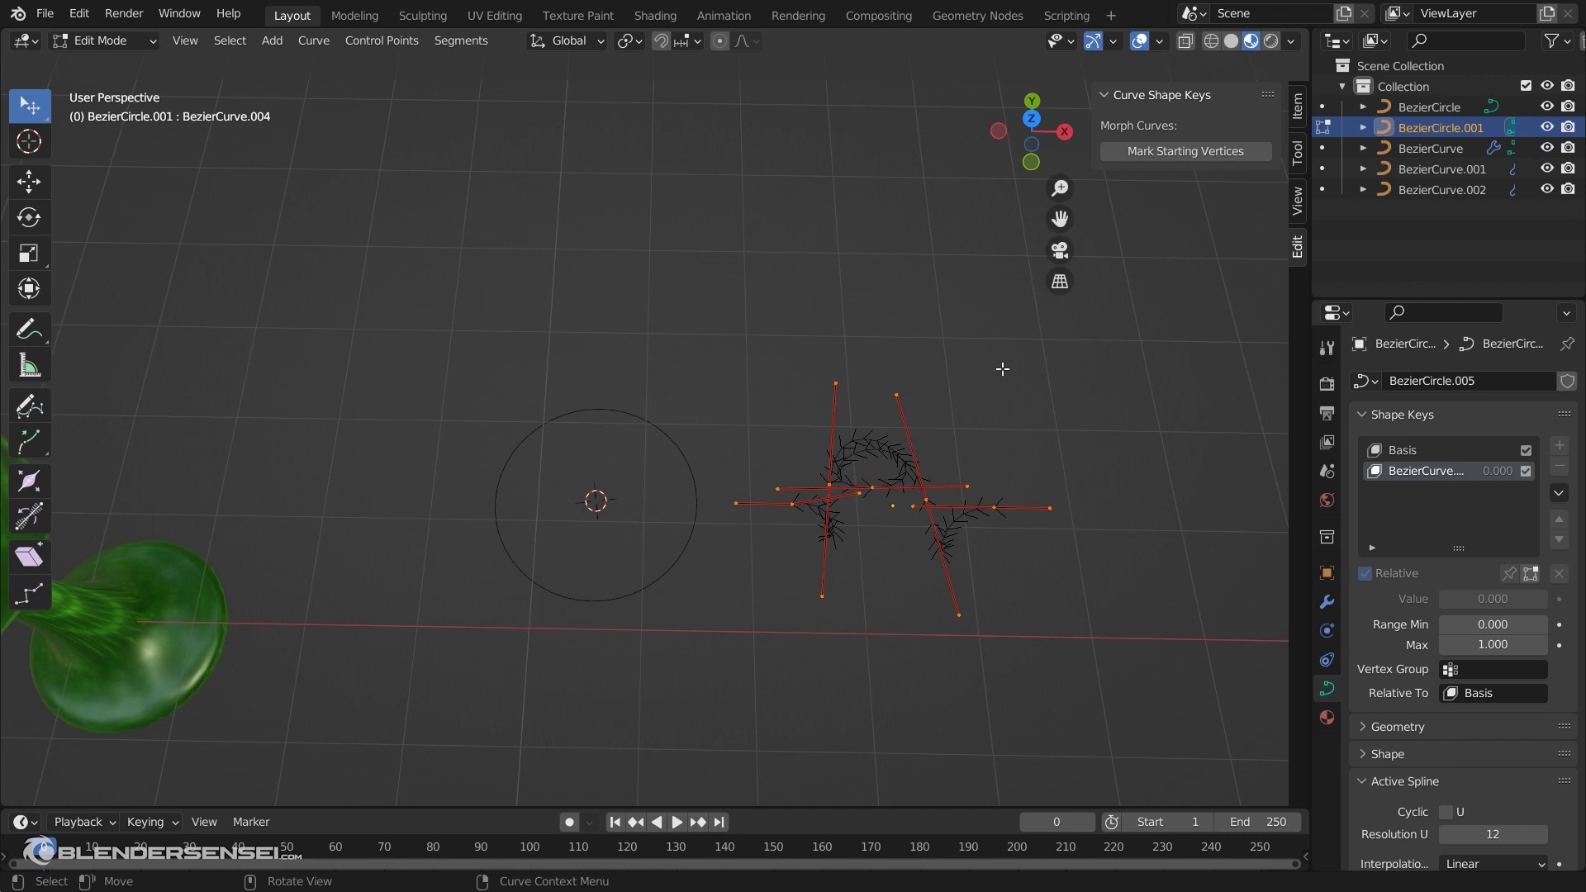
click(1212, 149)
click(1214, 147)
click(1189, 152)
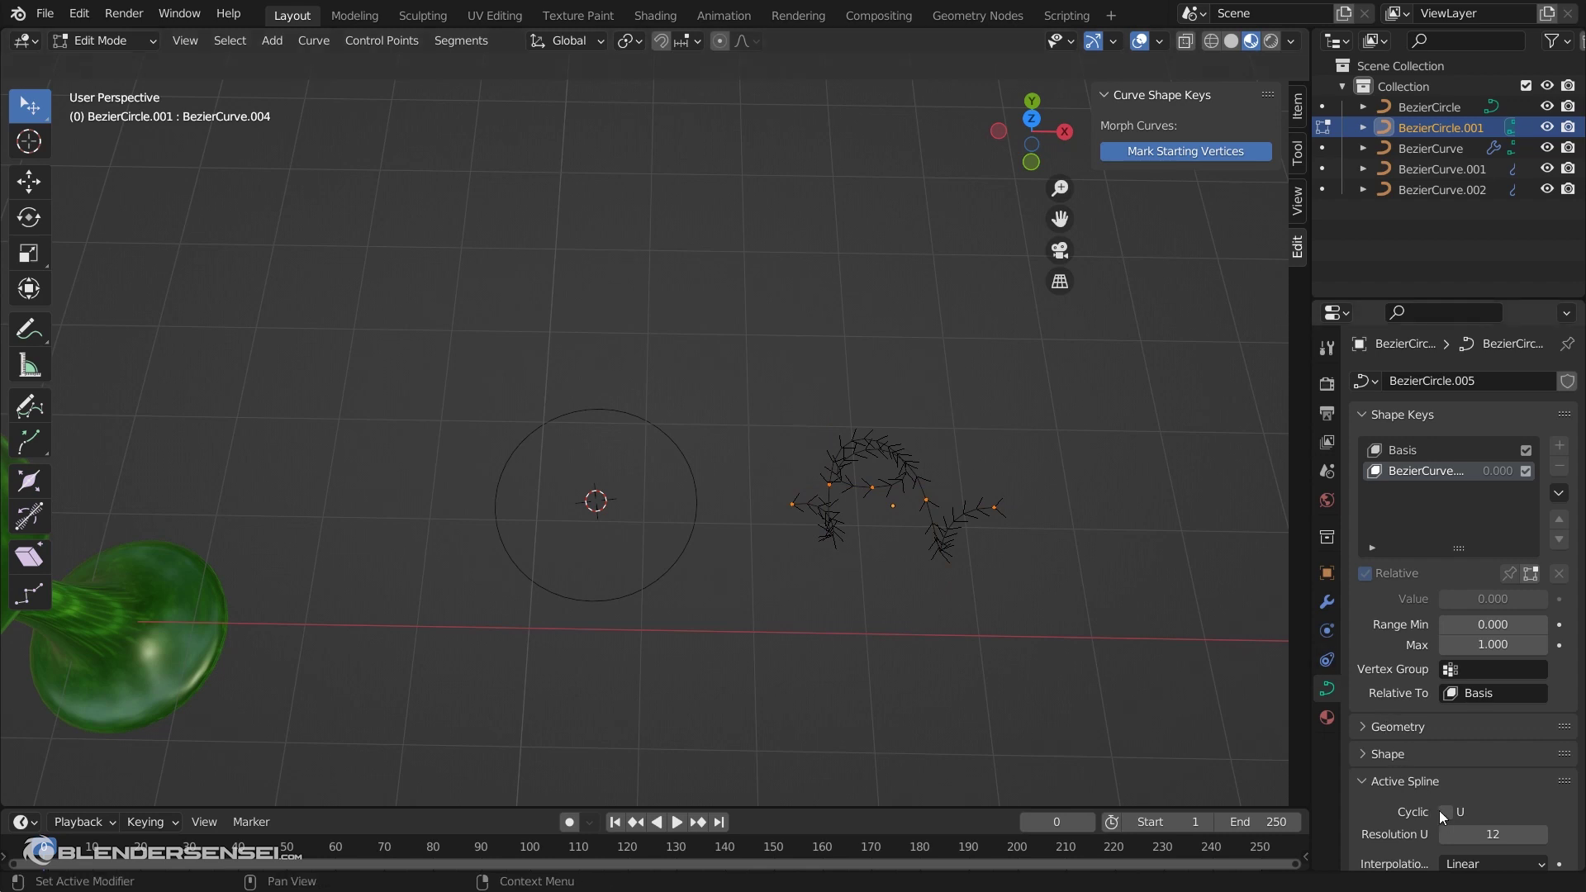
click(1445, 811)
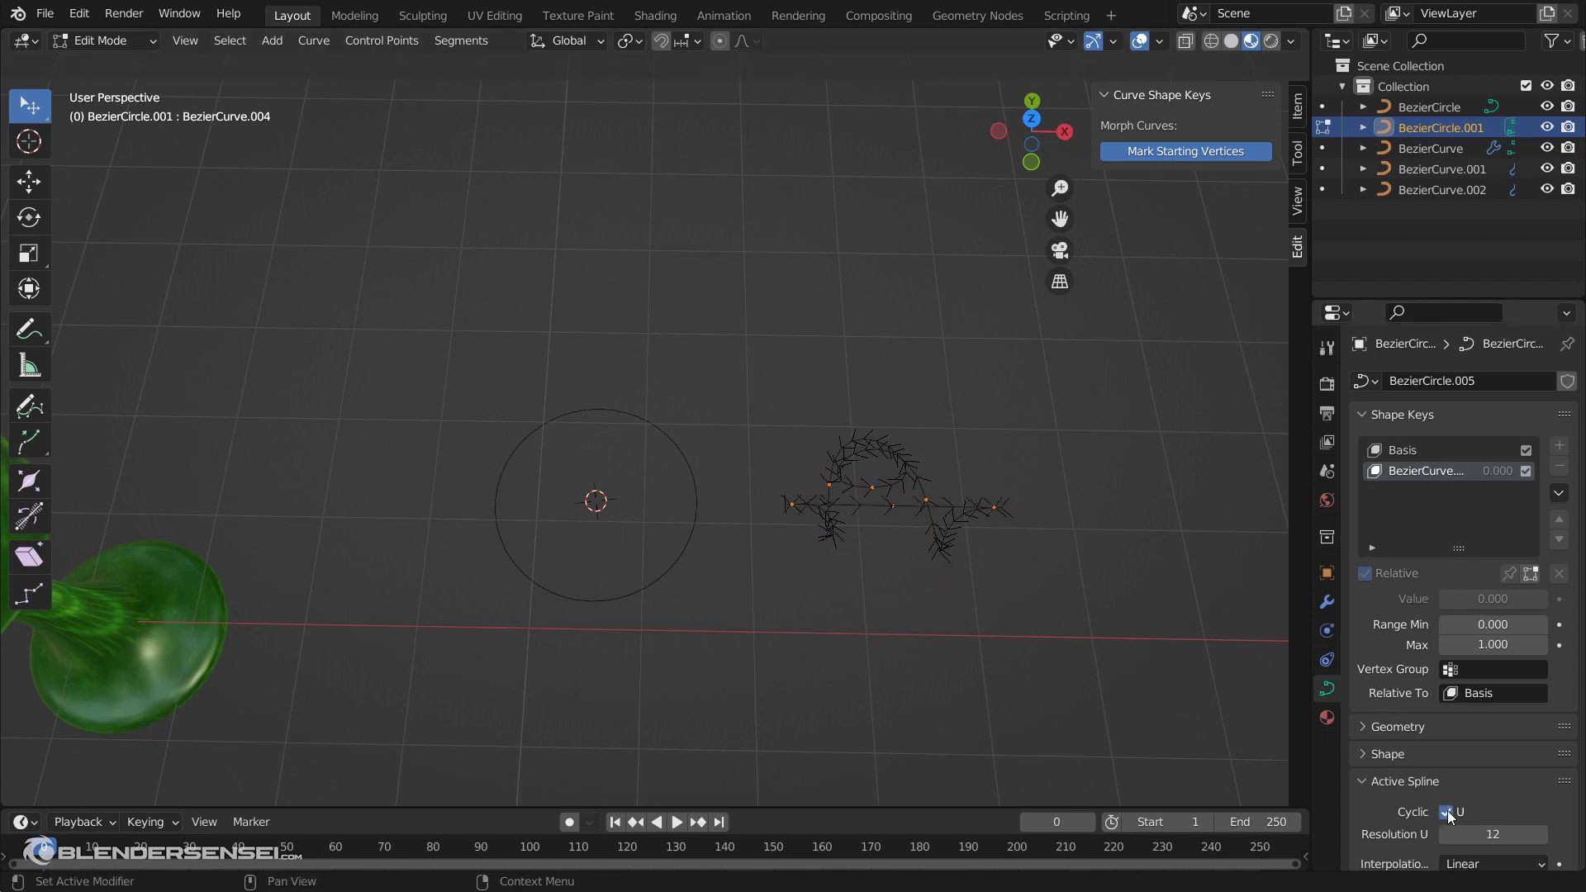
click(1162, 156)
click(1162, 155)
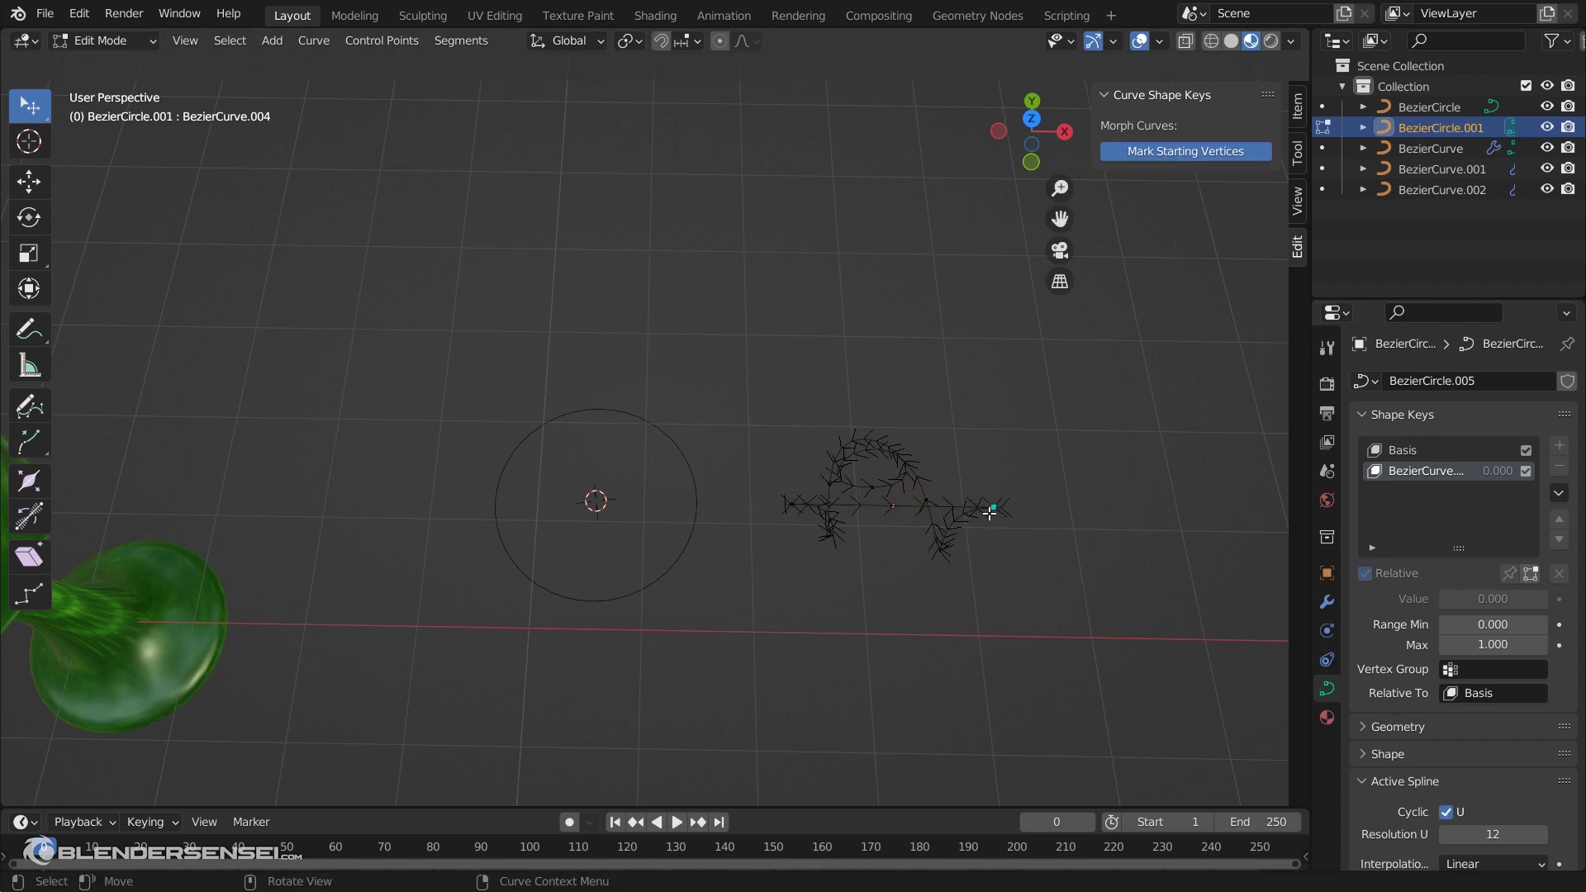
Turn off Cyclic U for the duplicated circle's spline and return to Object Mode
scroll(1444, 803, down, 2)
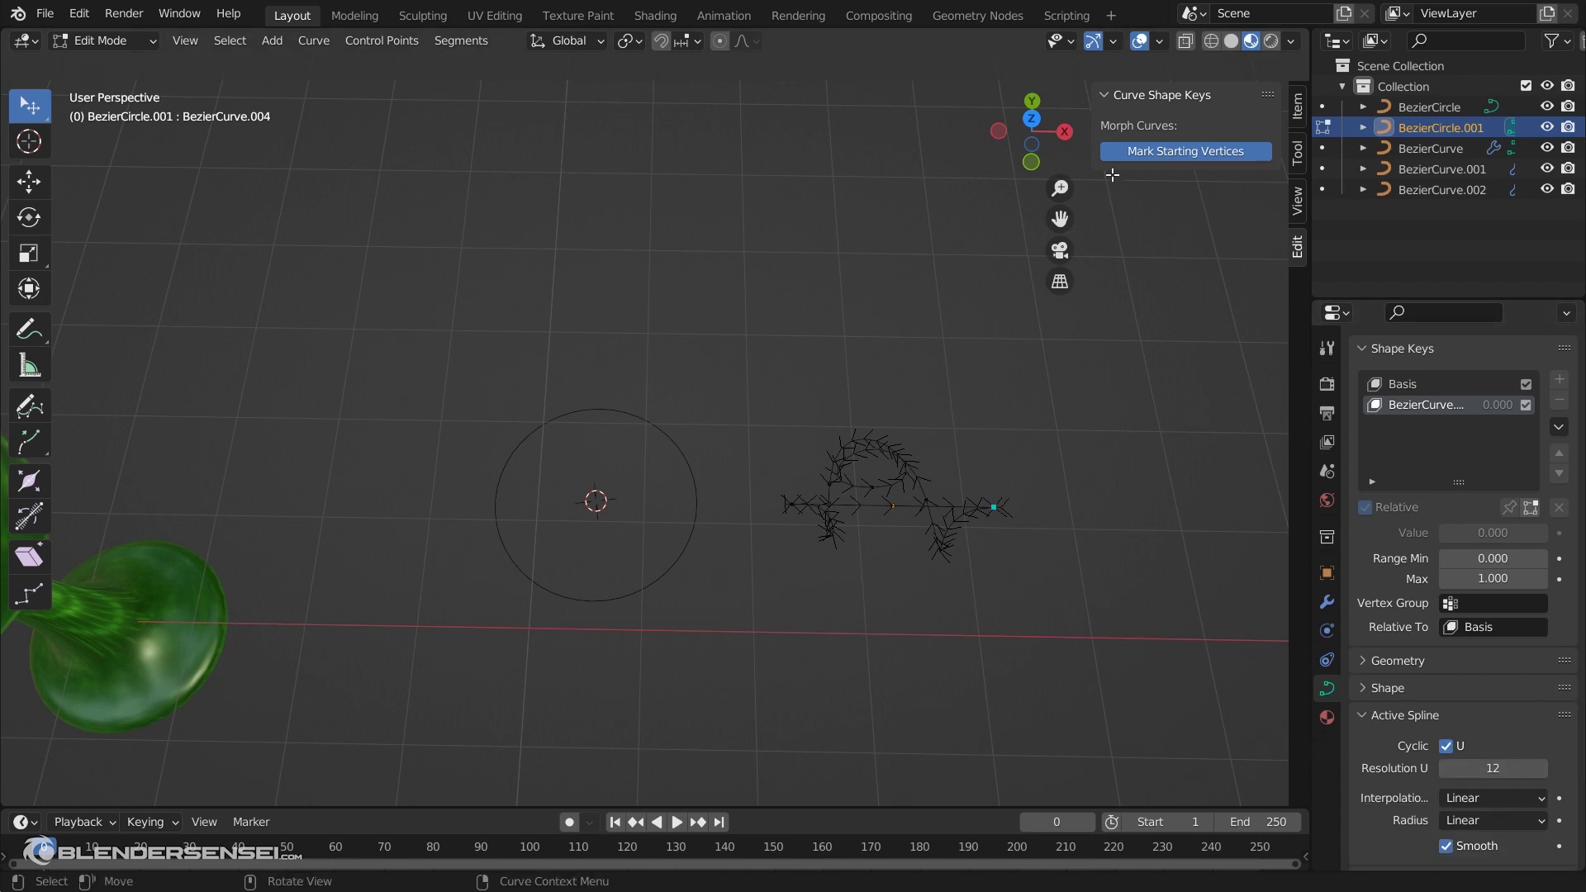
click(1445, 745)
key(Tab)
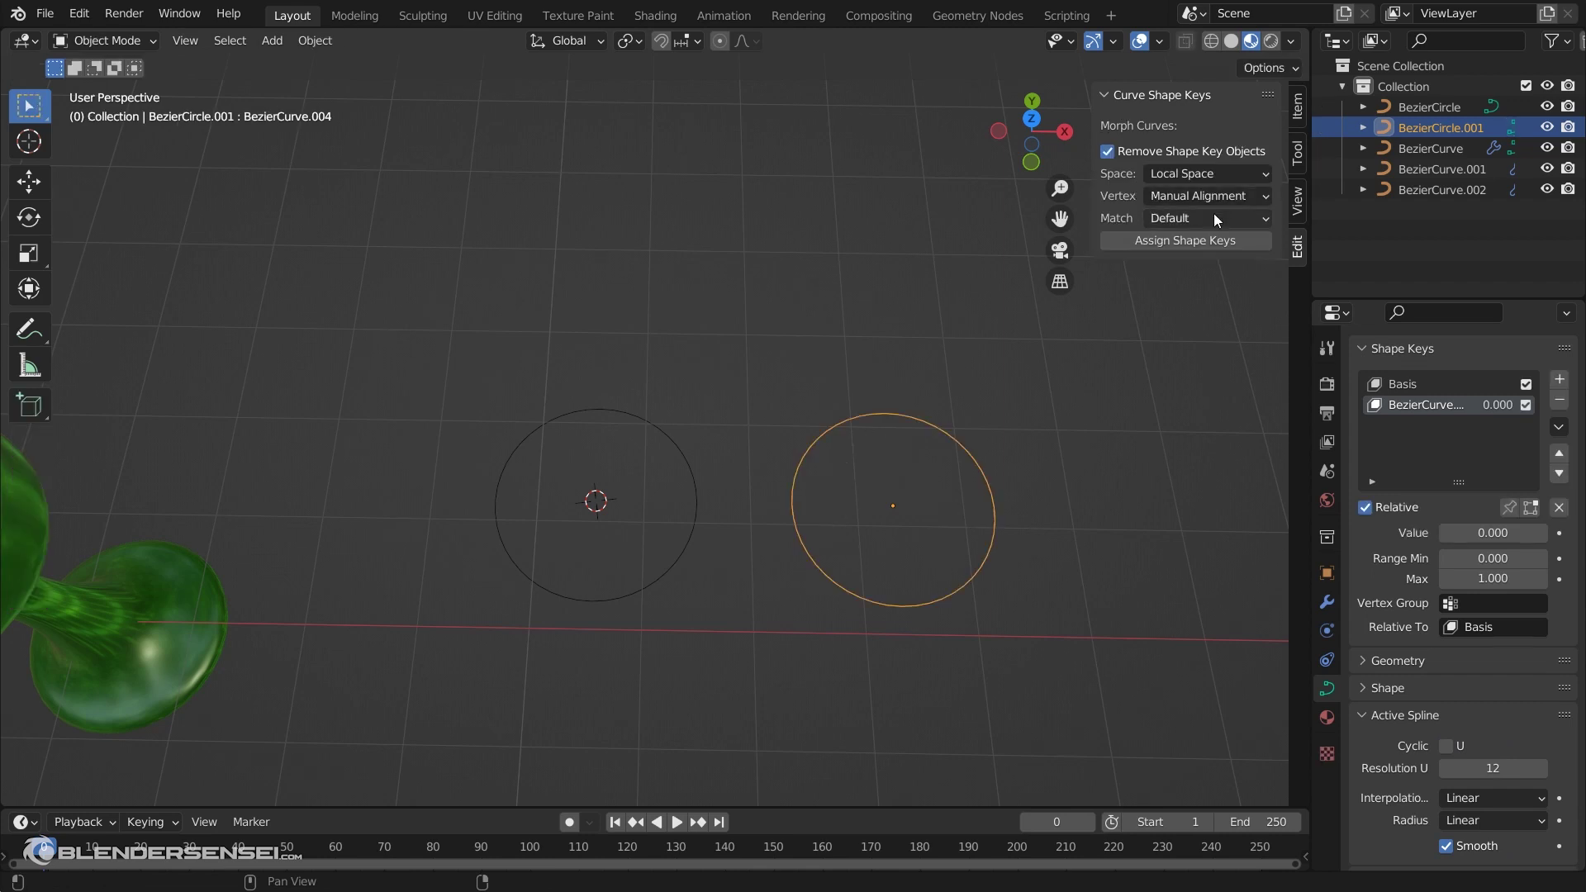
Set the vertex alignment to Vertex Coordinates, widen the sidebar, and review the axis options for Value 1
click(1219, 196)
click(1210, 216)
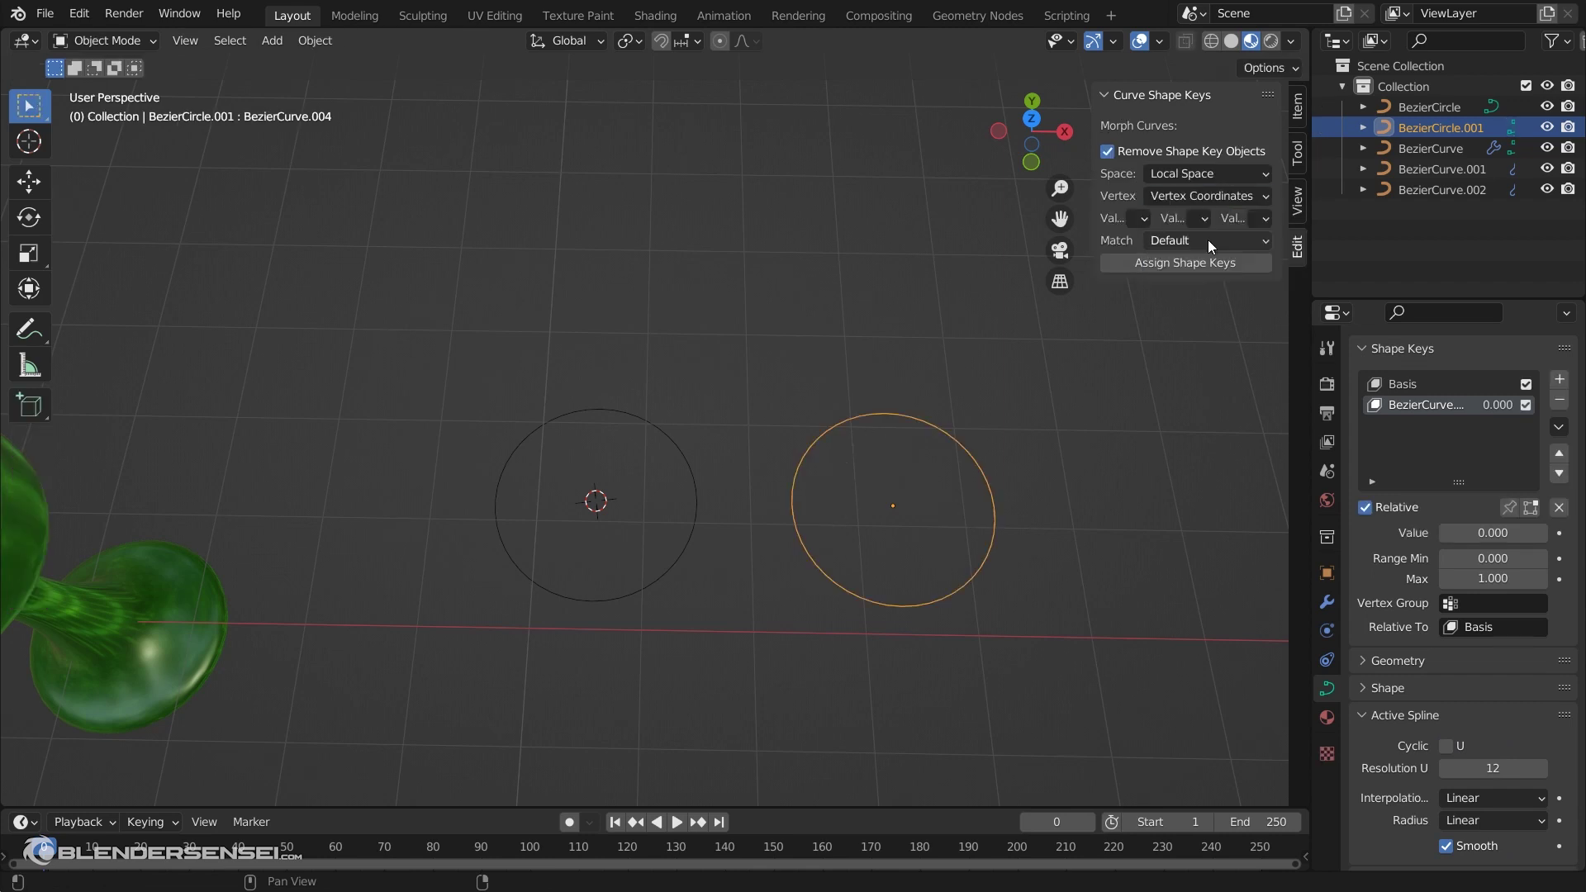
drag(1093, 190, 697, 232)
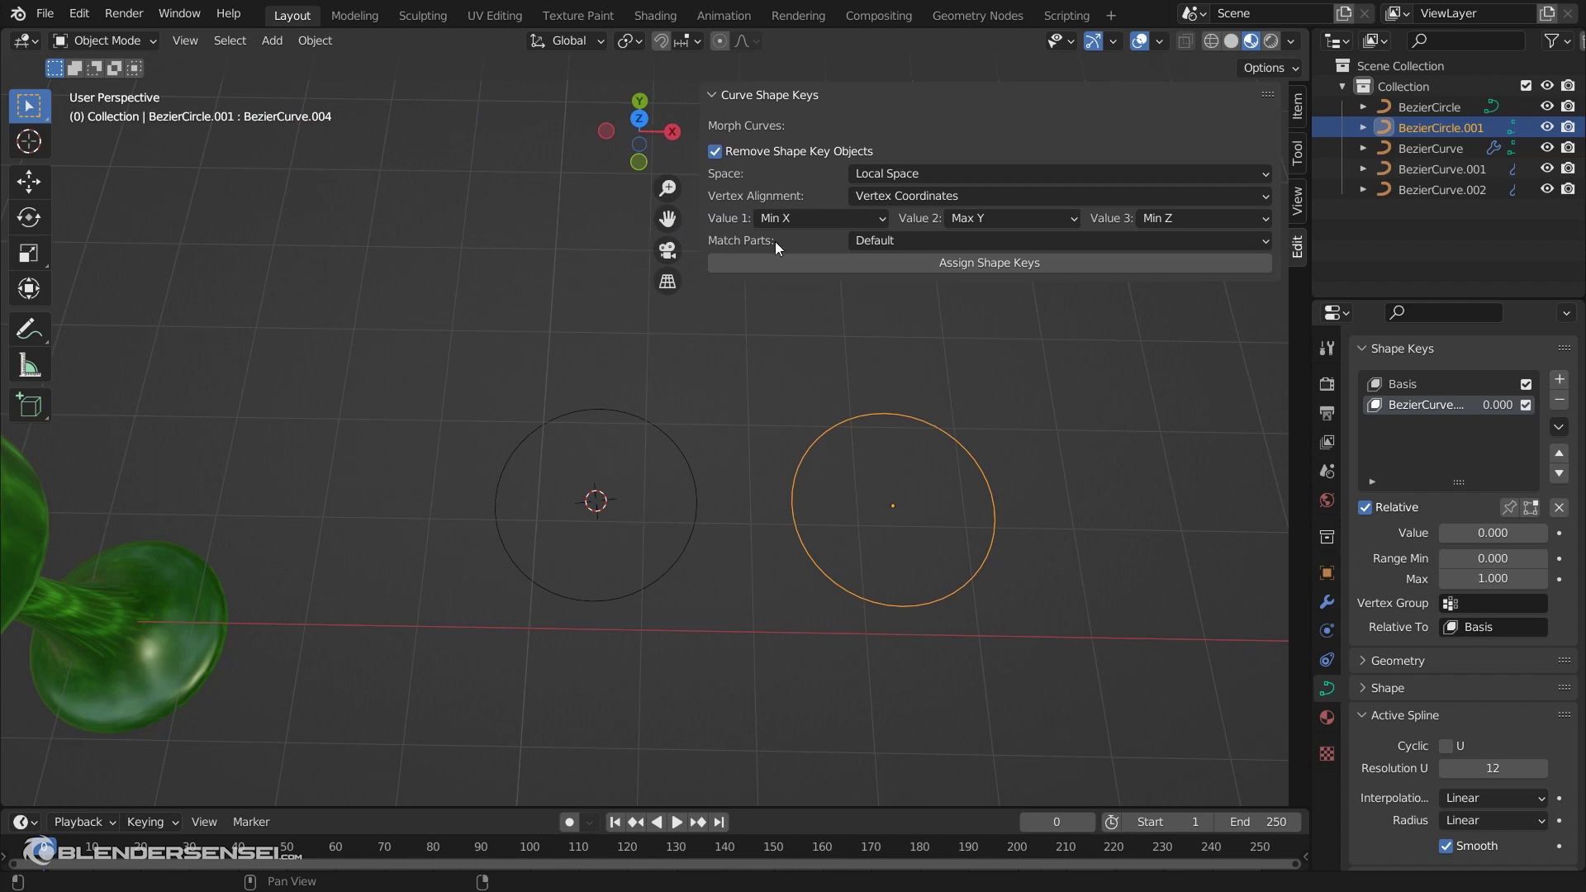
click(780, 218)
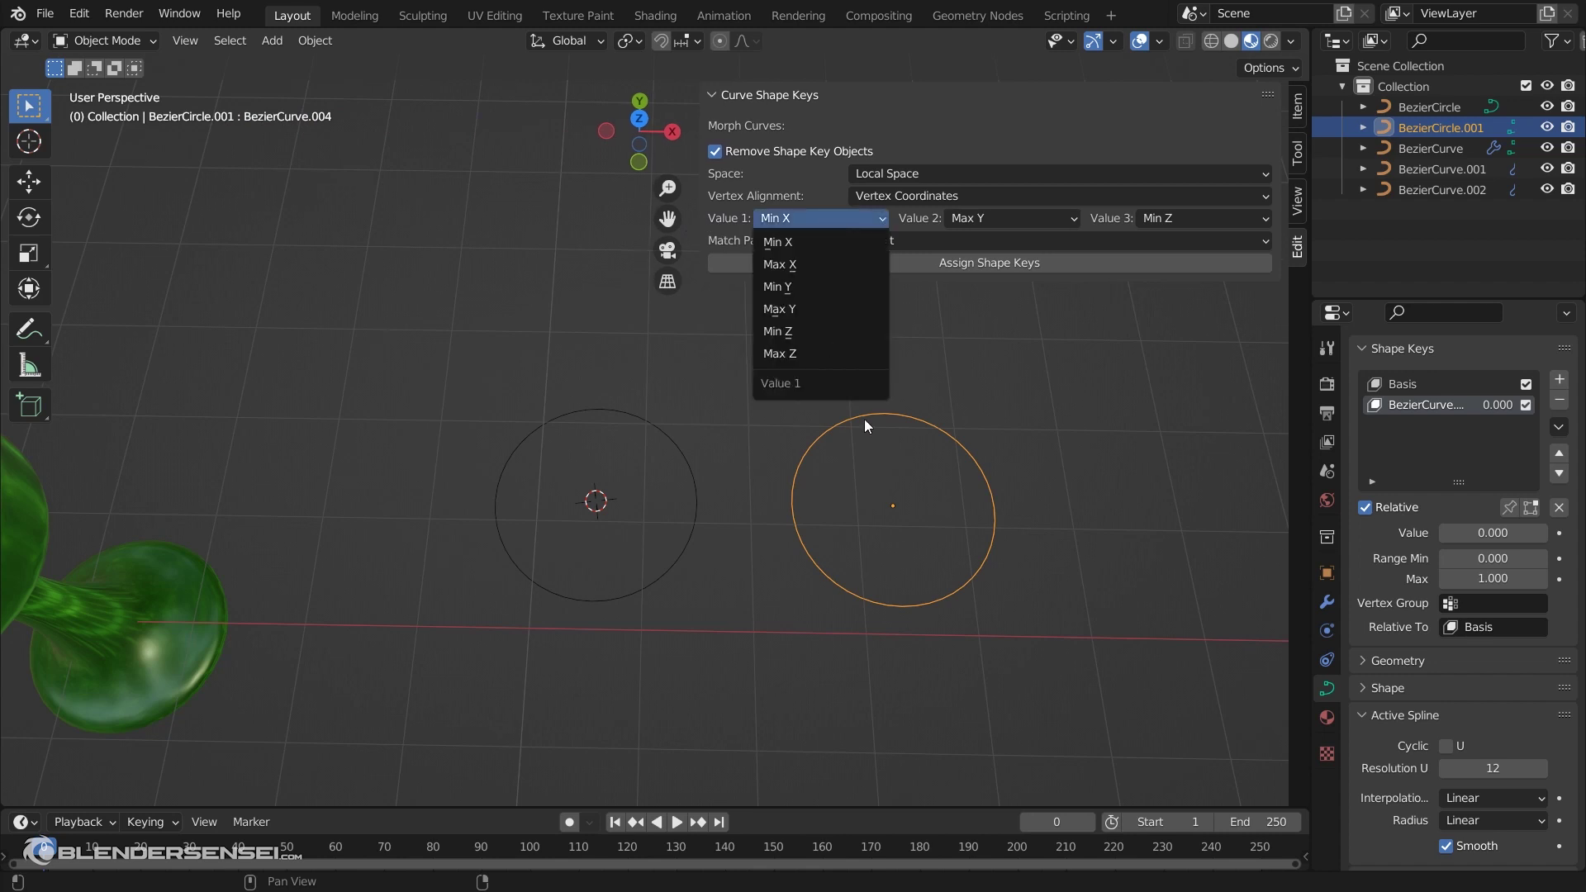
click(834, 219)
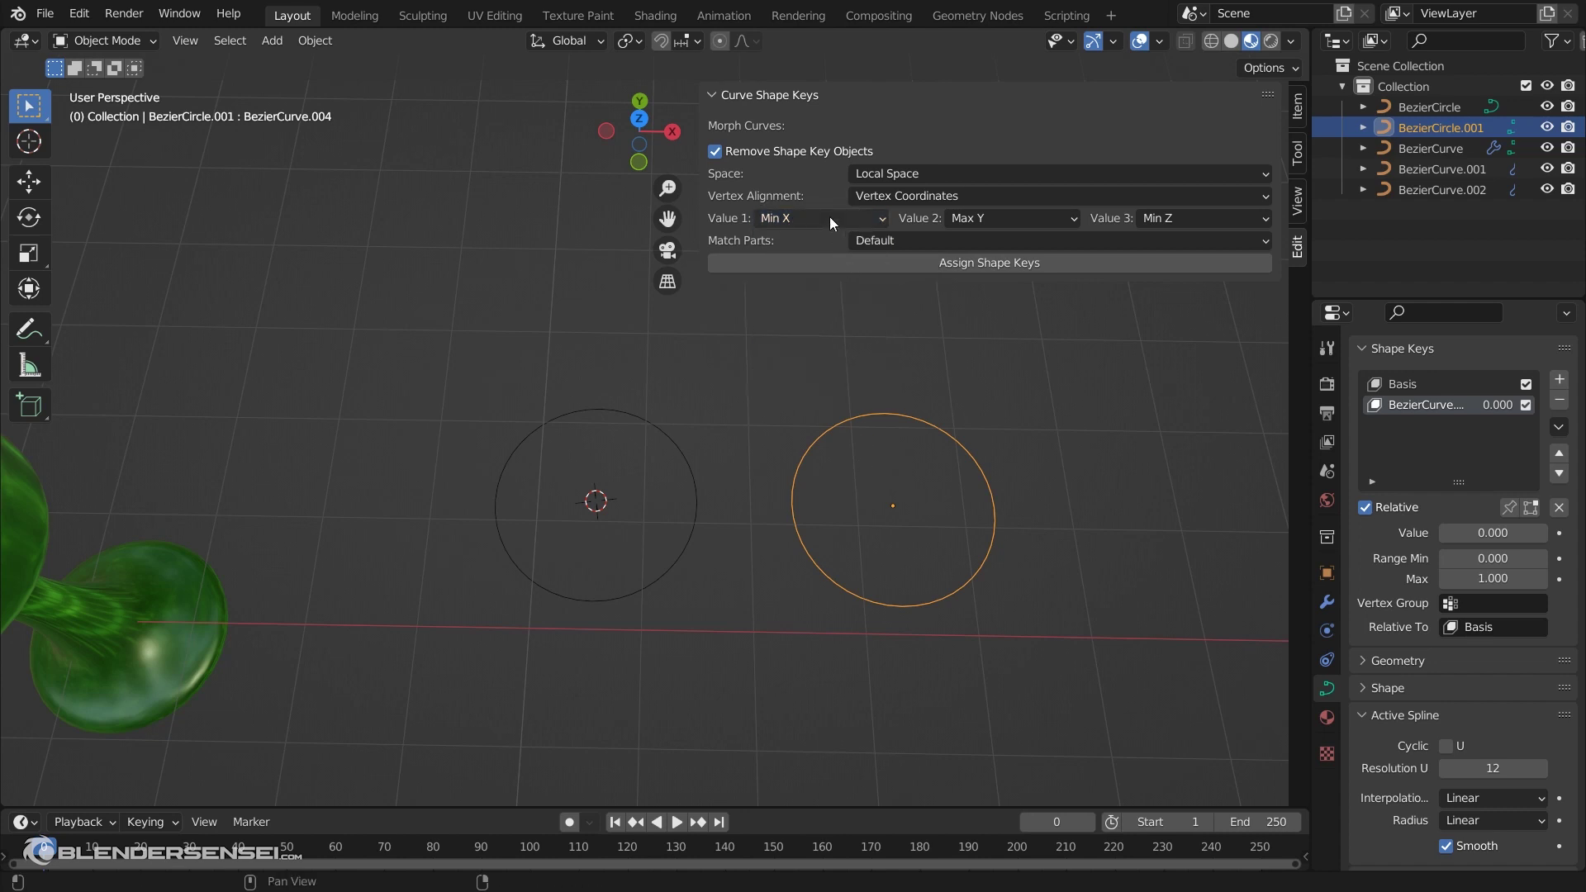
click(830, 217)
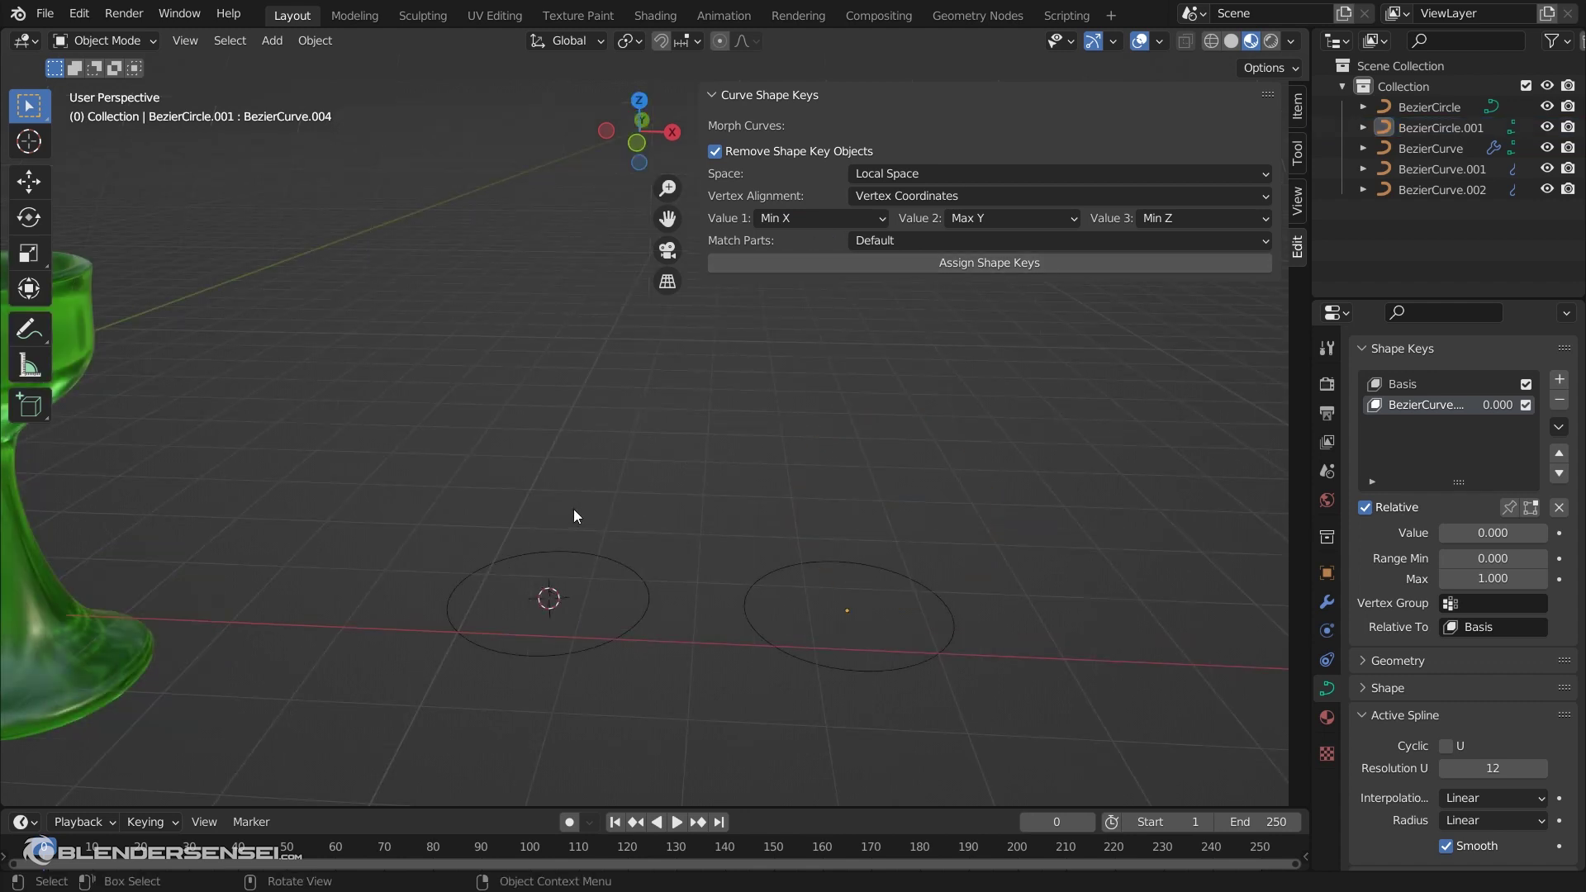
Review the Value 2 setting and set the vertex alignment back to Manual Alignment
click(1013, 218)
click(981, 195)
click(963, 218)
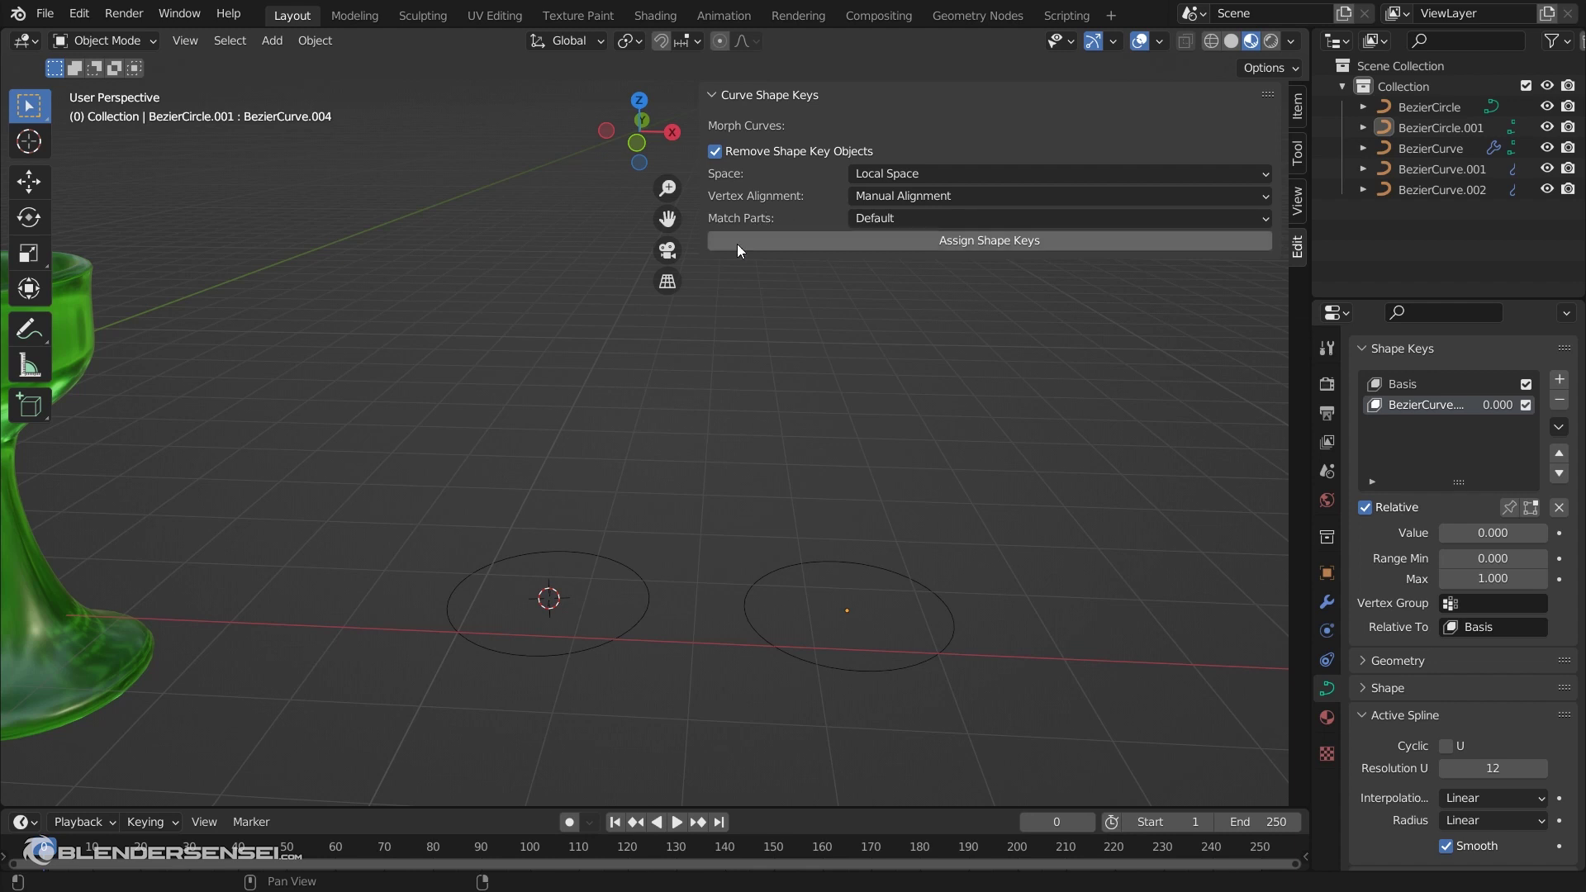
Delete all objects in the scene, including the white bottle, the green goblet and both circles
scroll(730, 386, down, 2)
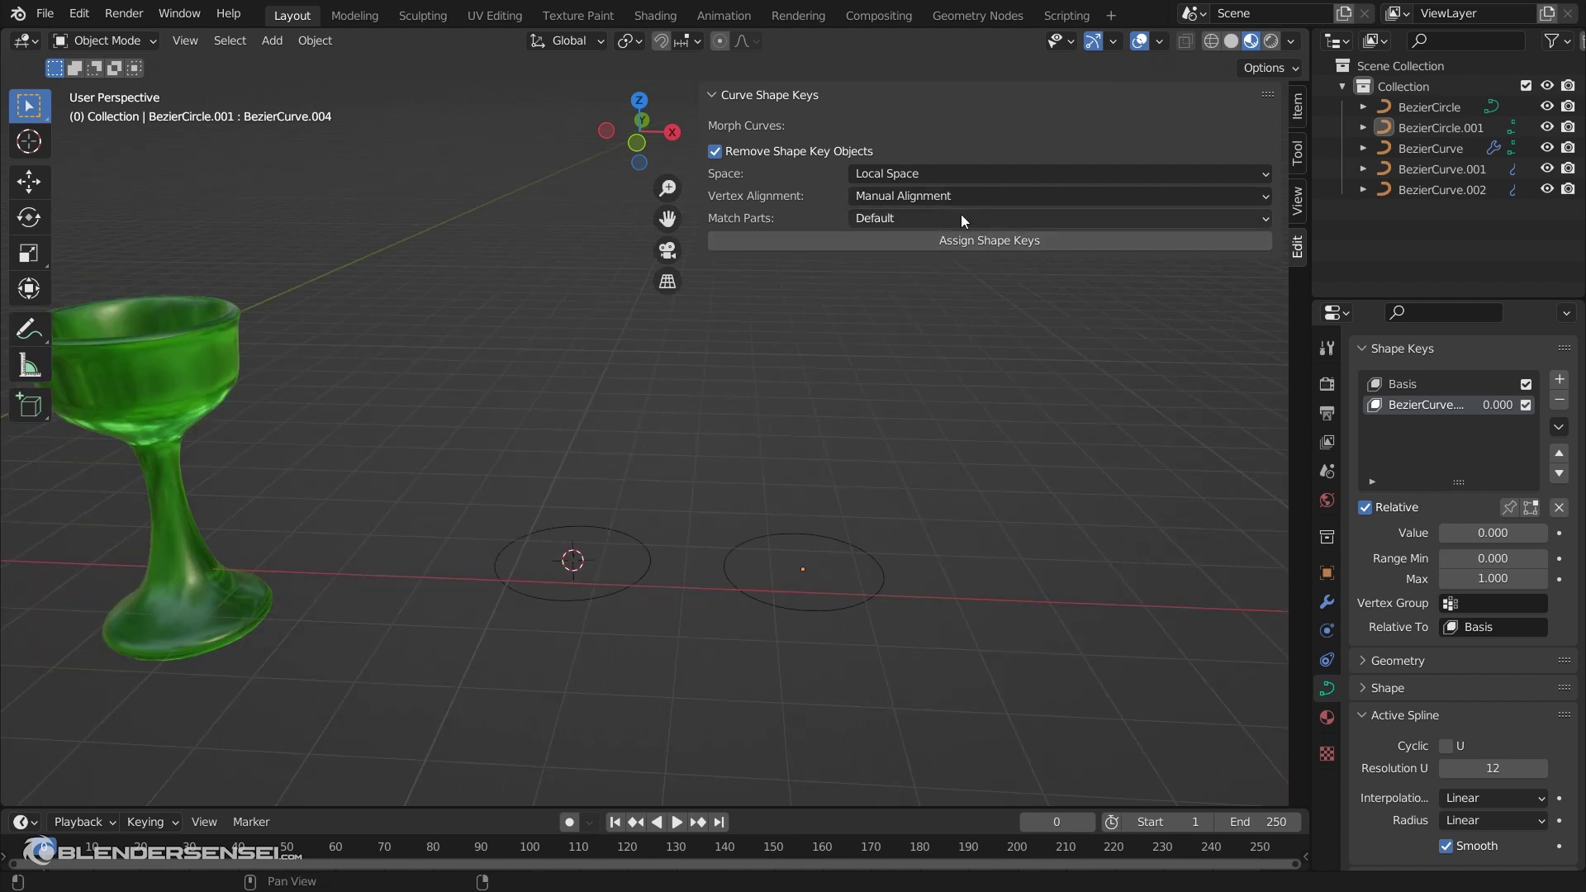
middle_drag(727, 297, 913, 448)
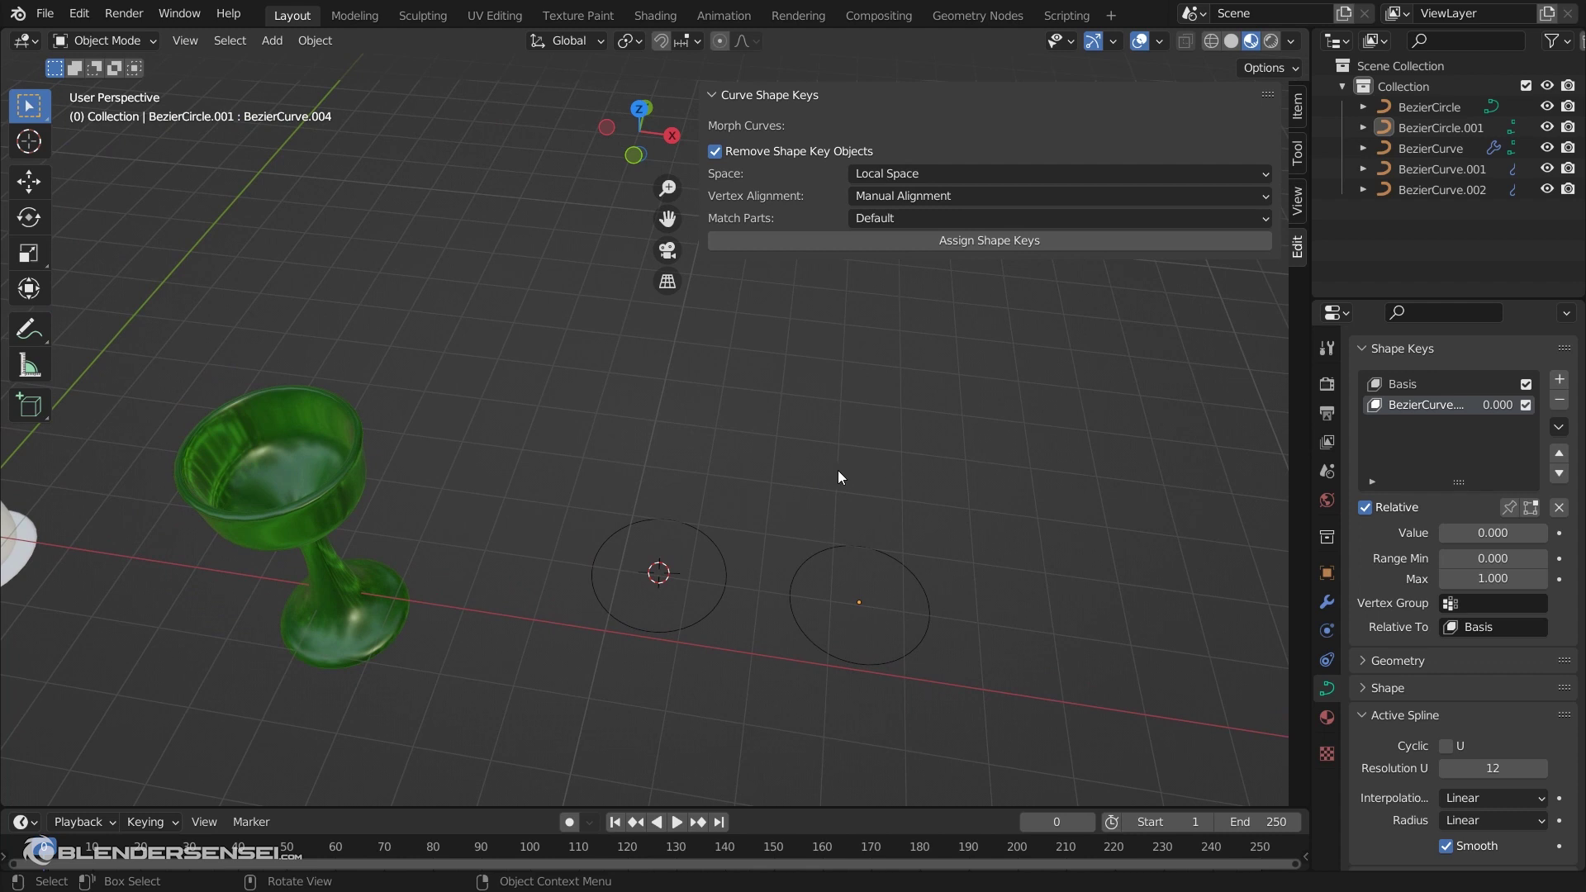
shift+middle_drag(849, 299, 900, 334)
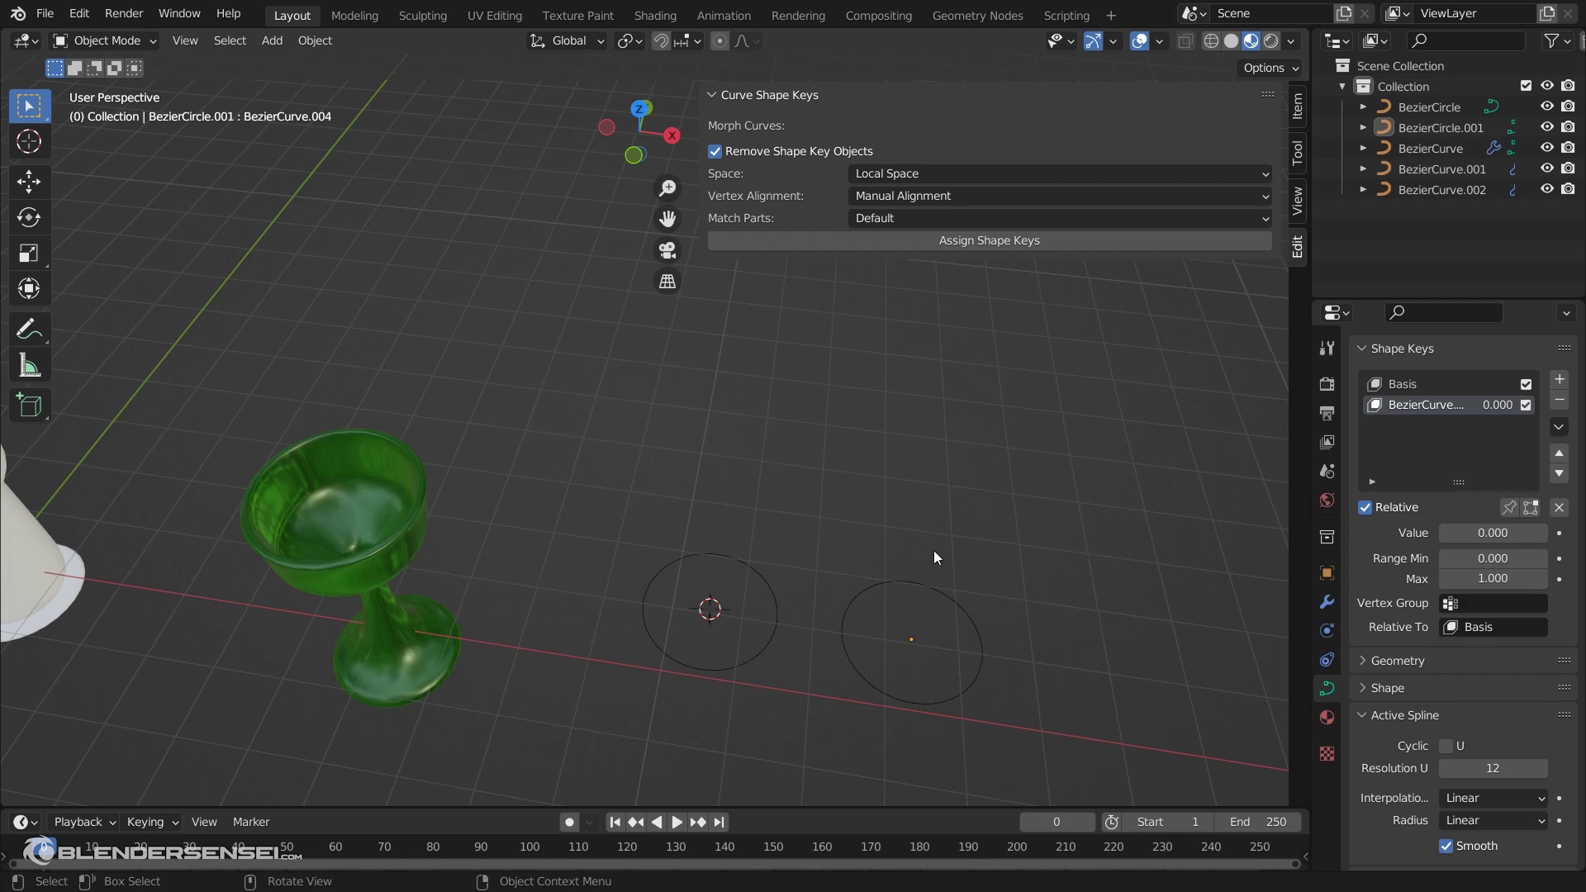
scroll(806, 551, down, 4)
shift+middle_drag(807, 560, 822, 621)
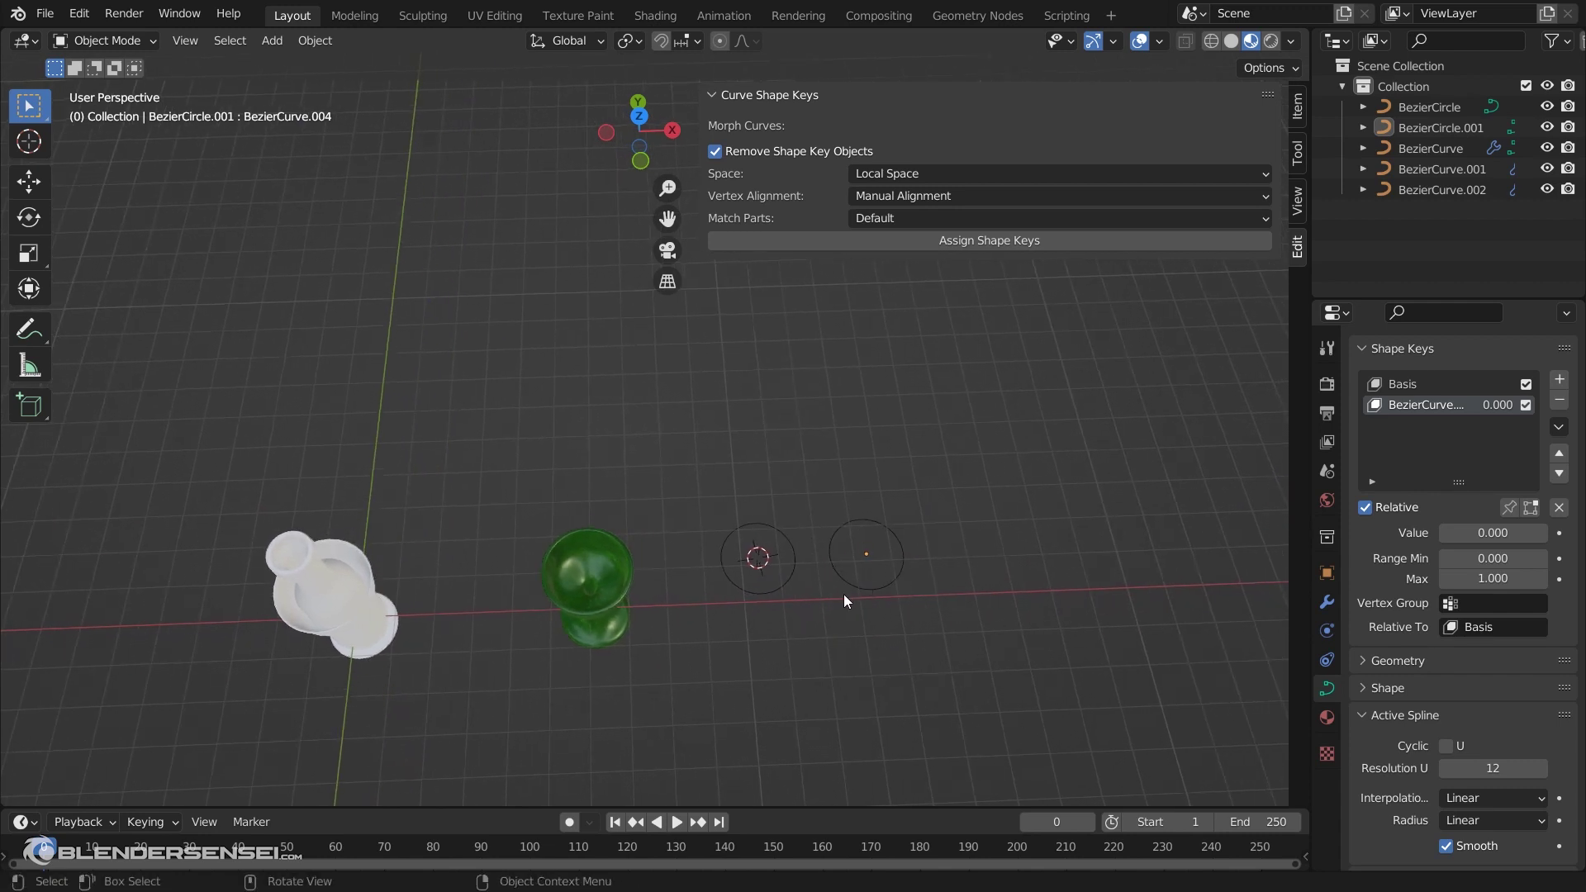
shift+middle_drag(812, 607, 882, 531)
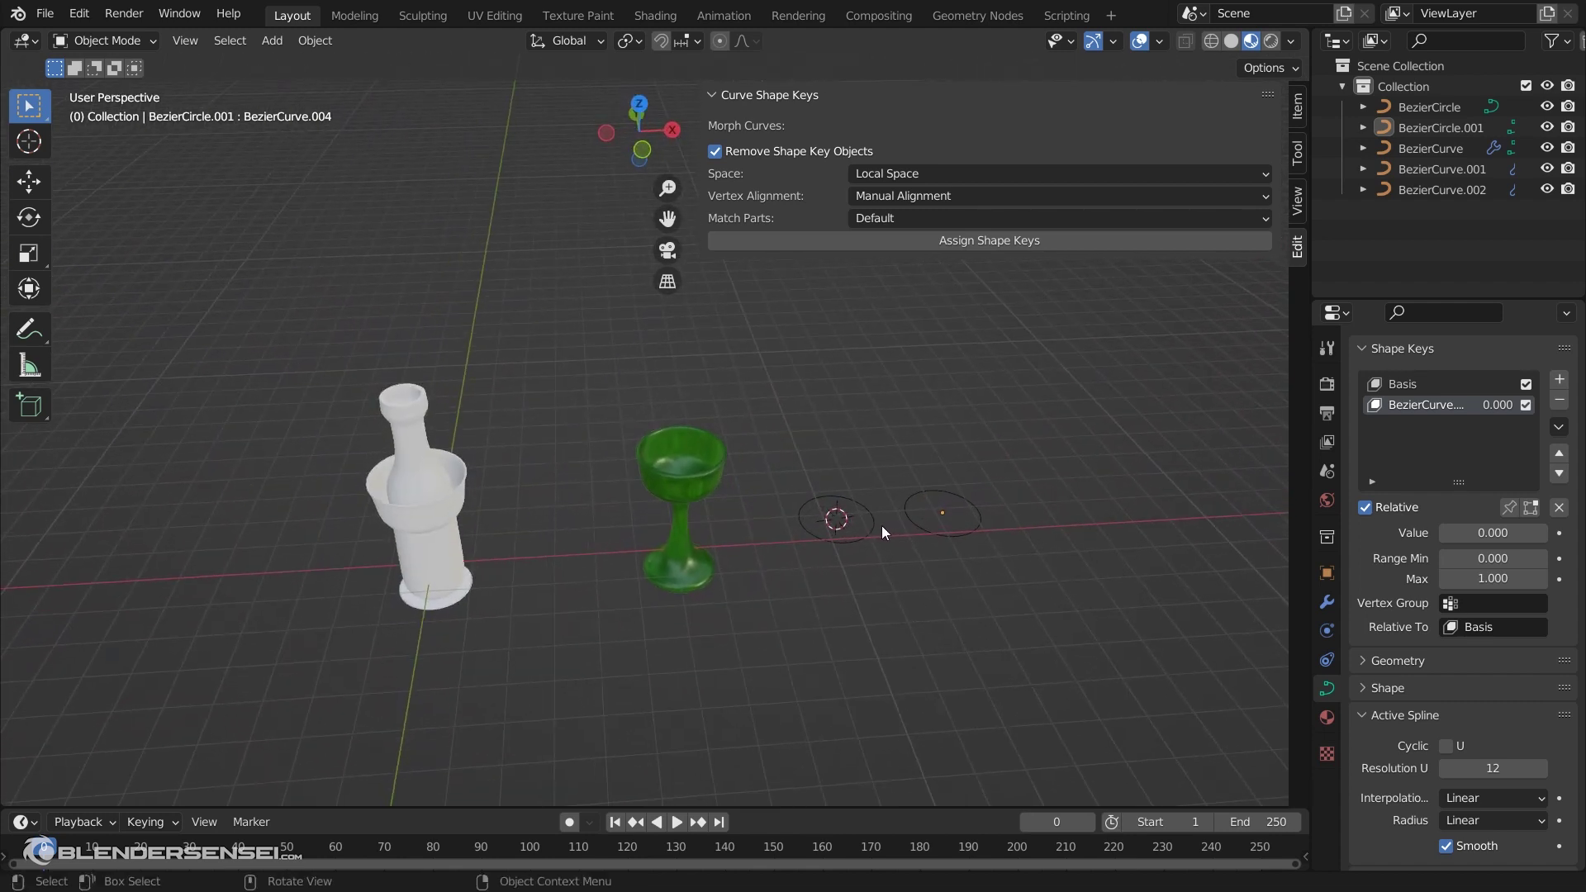
key(a)
key(x)
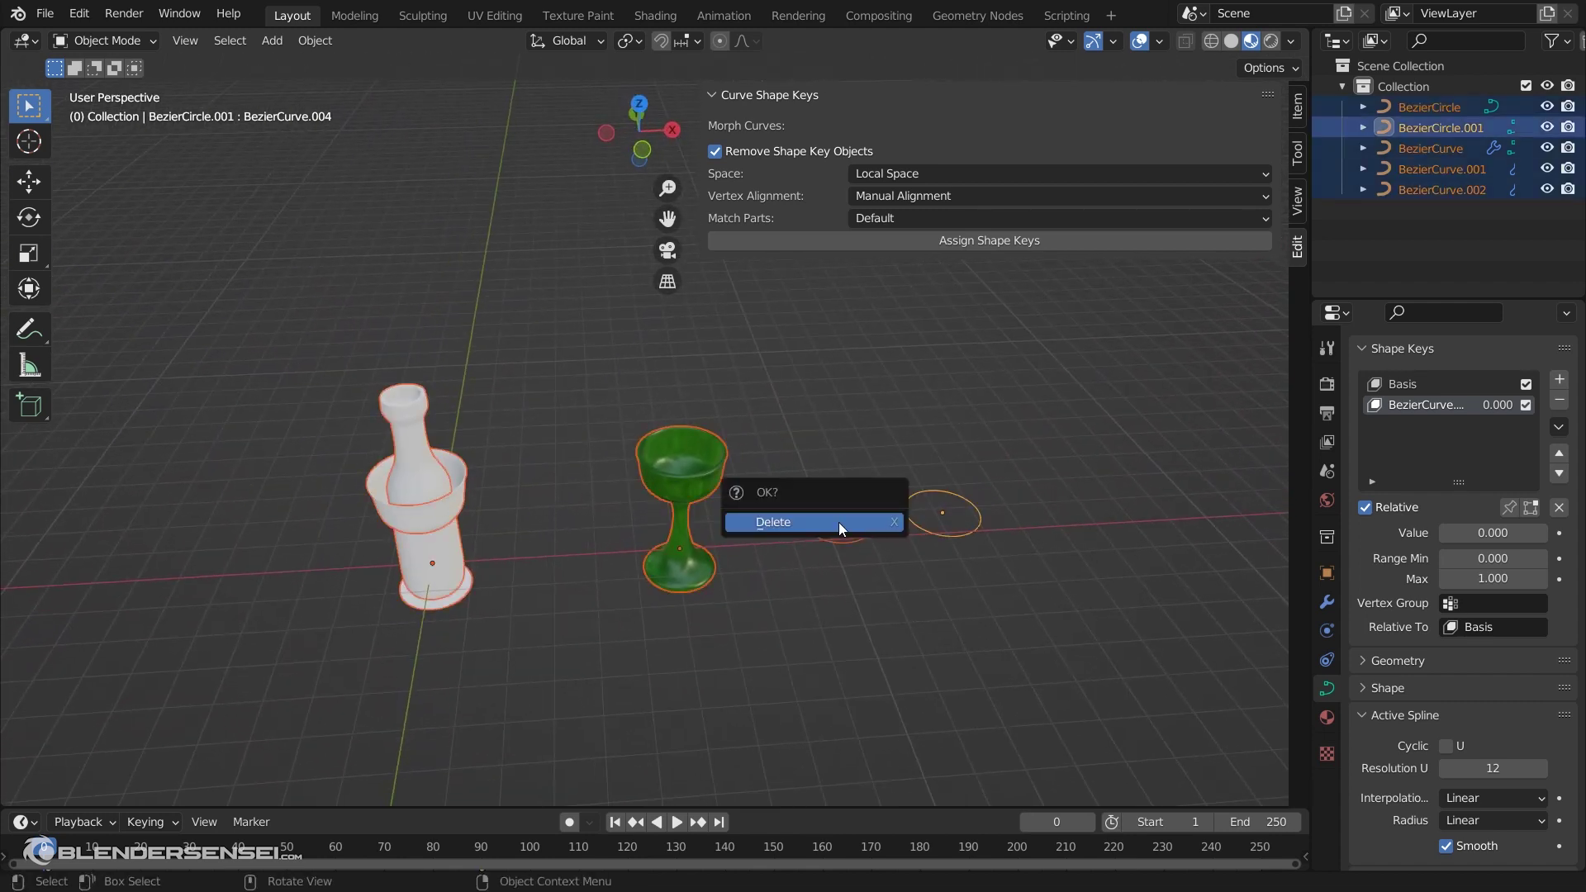
click(839, 522)
Narrow the sidebar and place the 3D cursor close to the world origin
drag(698, 102, 1073, 149)
shift+right_click(393, 584)
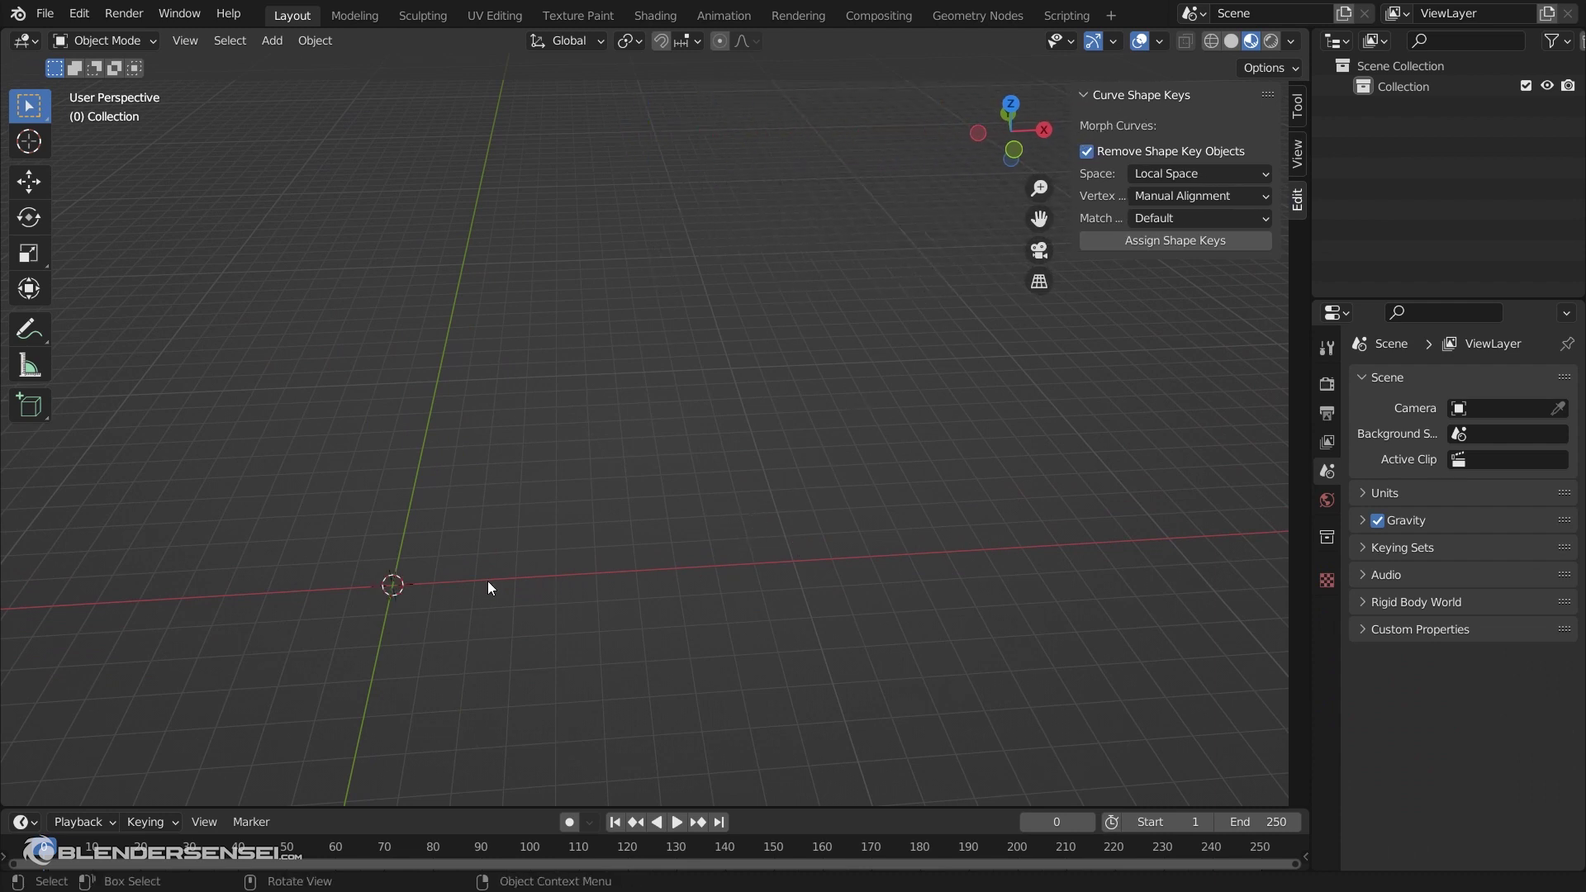
Add a text object at the 3D cursor
shift+middle_drag(487, 581, 730, 553)
key(shift+a)
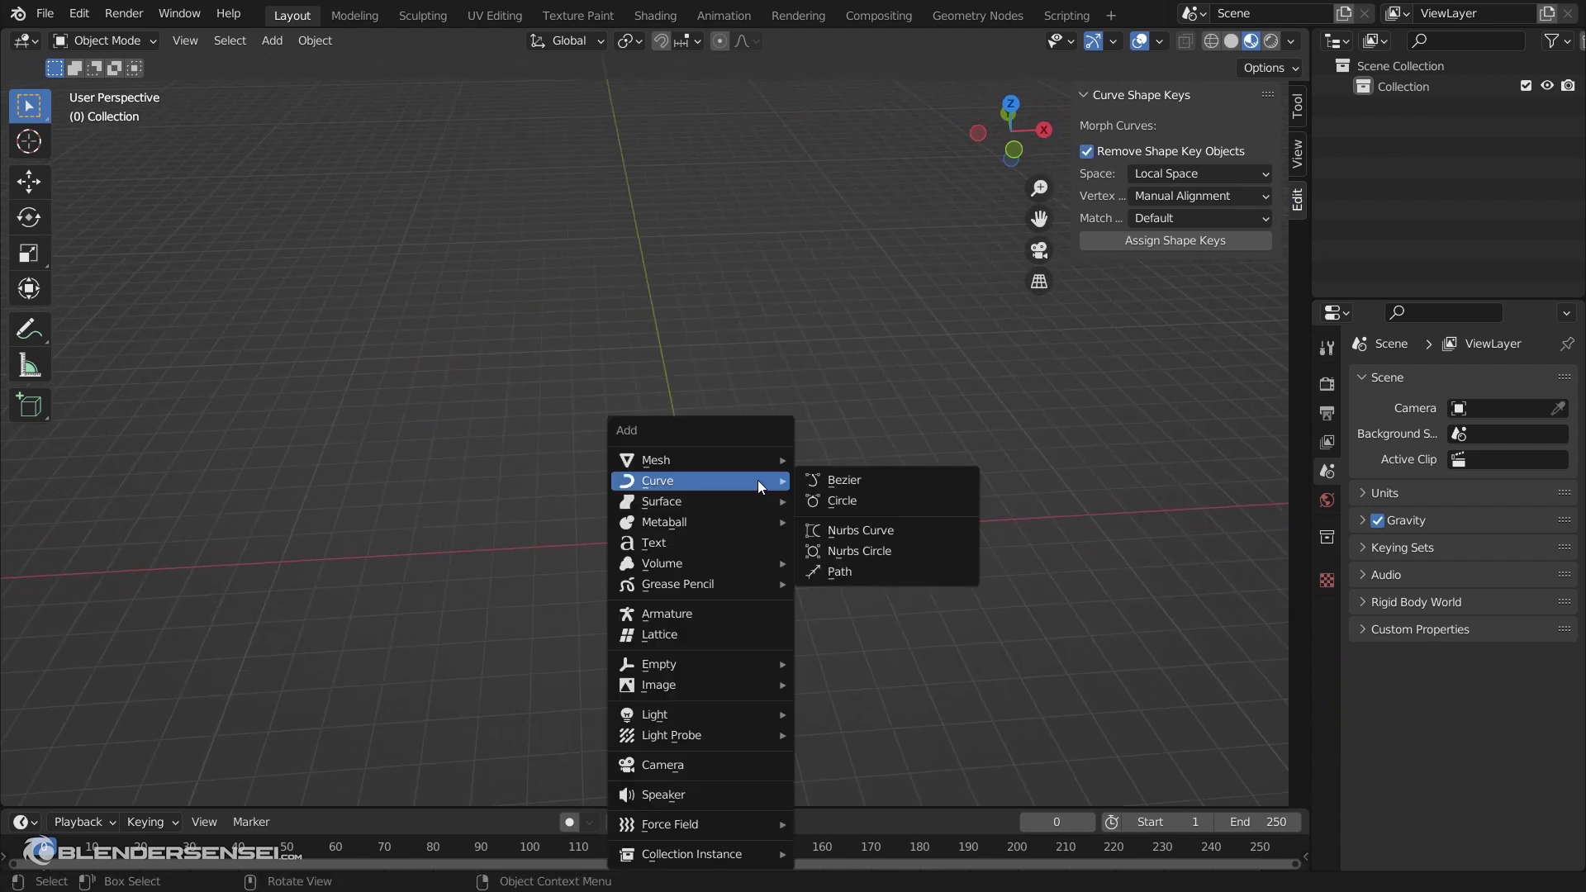
click(740, 543)
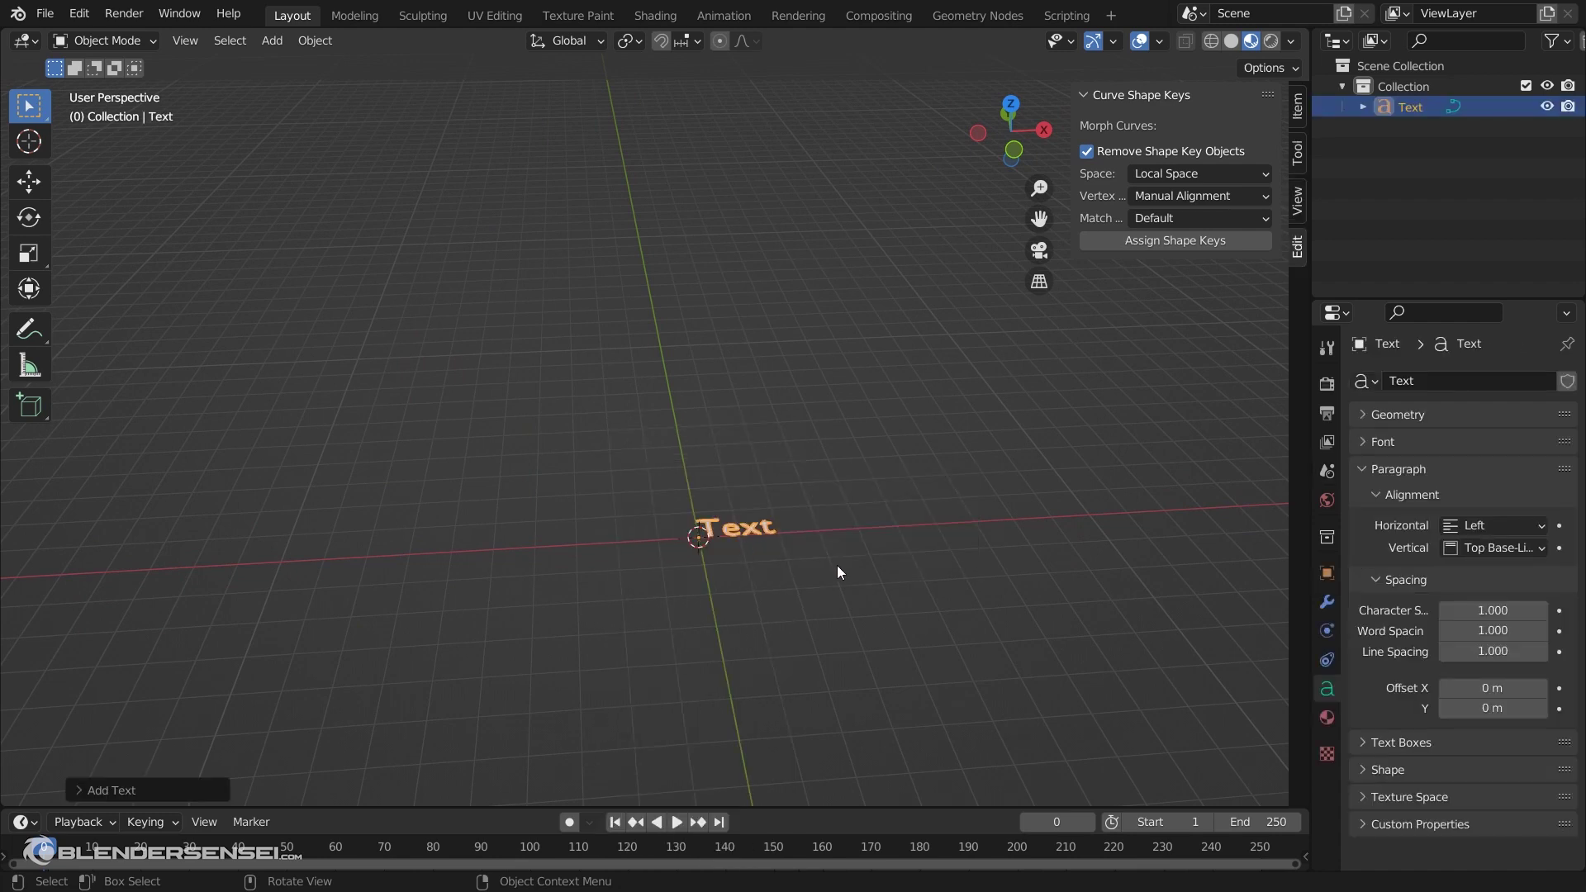
scroll(835, 564, up, 3)
middle_drag(836, 565, 741, 557)
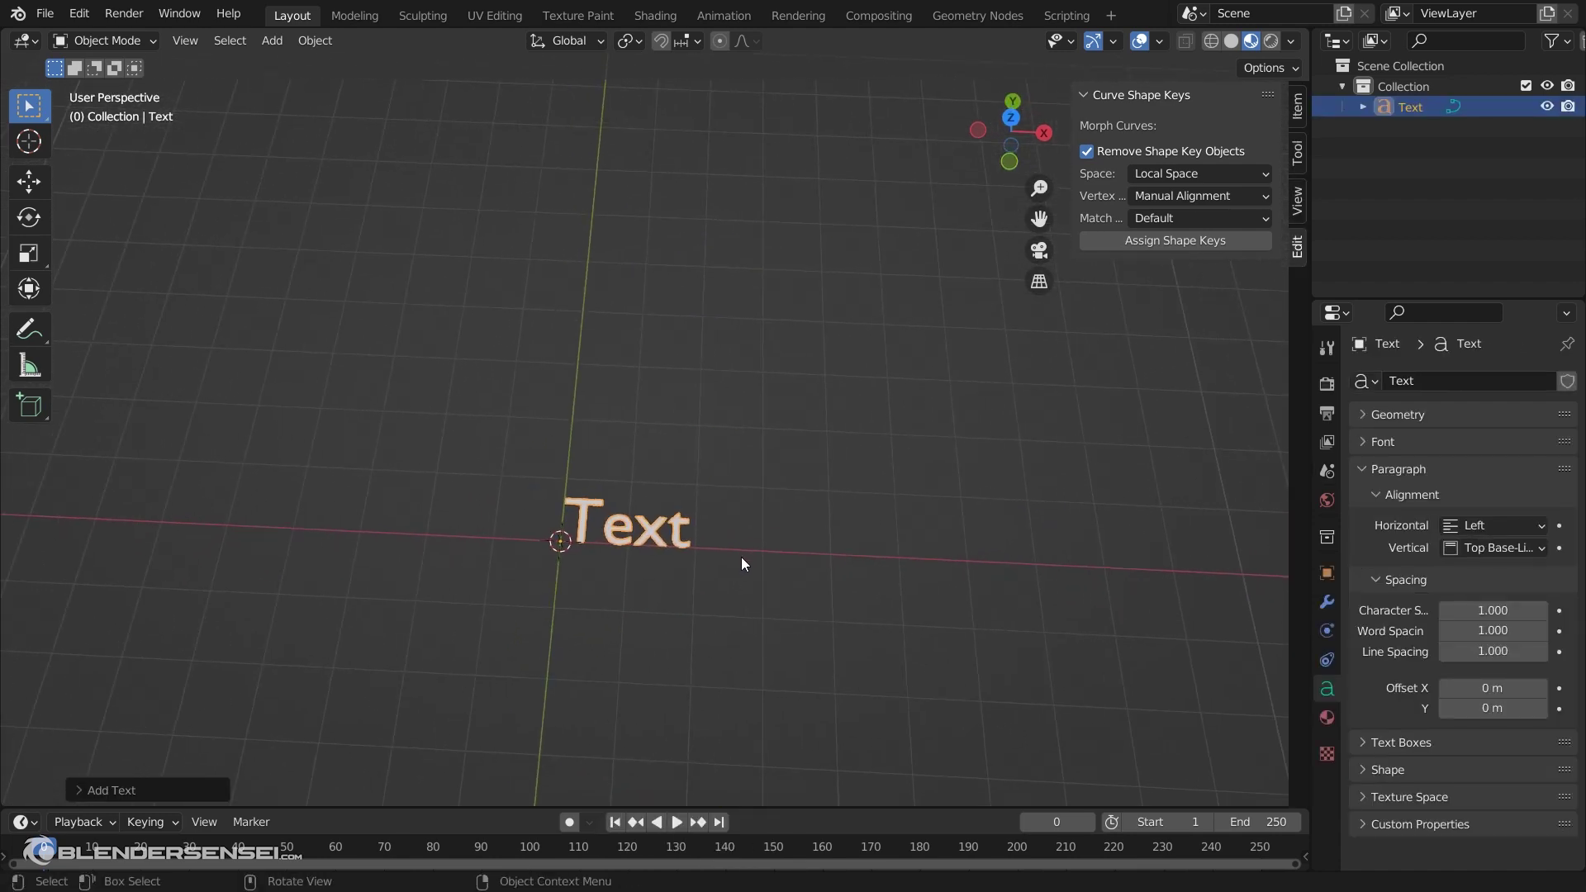
Replace the text object's content with "BLENDER"
key(Tab)
key(BackSpace)
key(BackSpace)
key(BackSpace)
key(BackSpace)
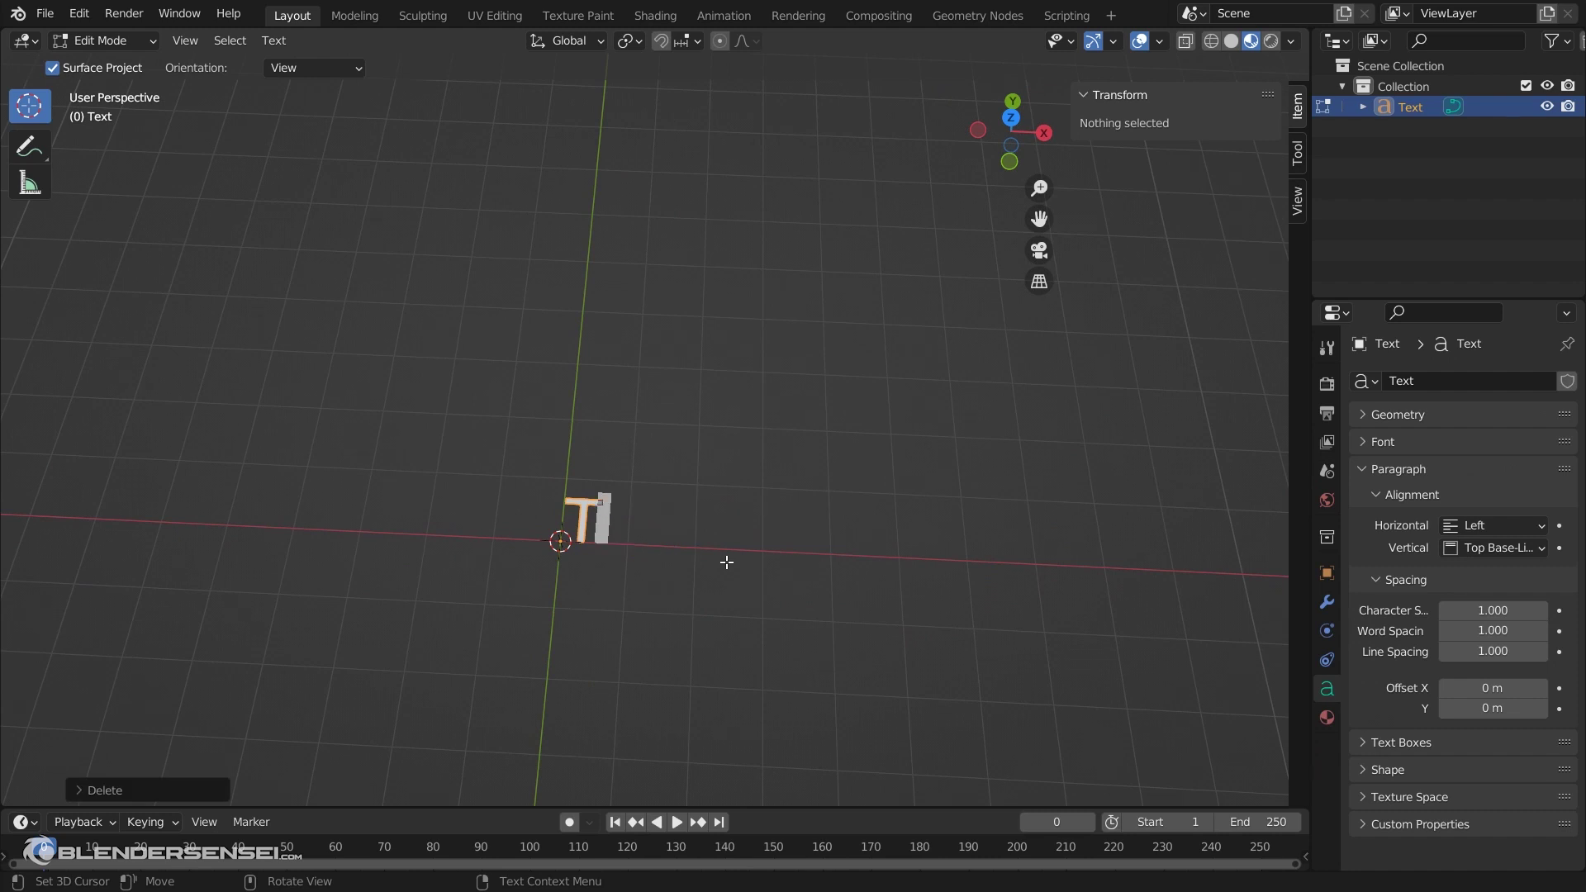
text(BLENDER)
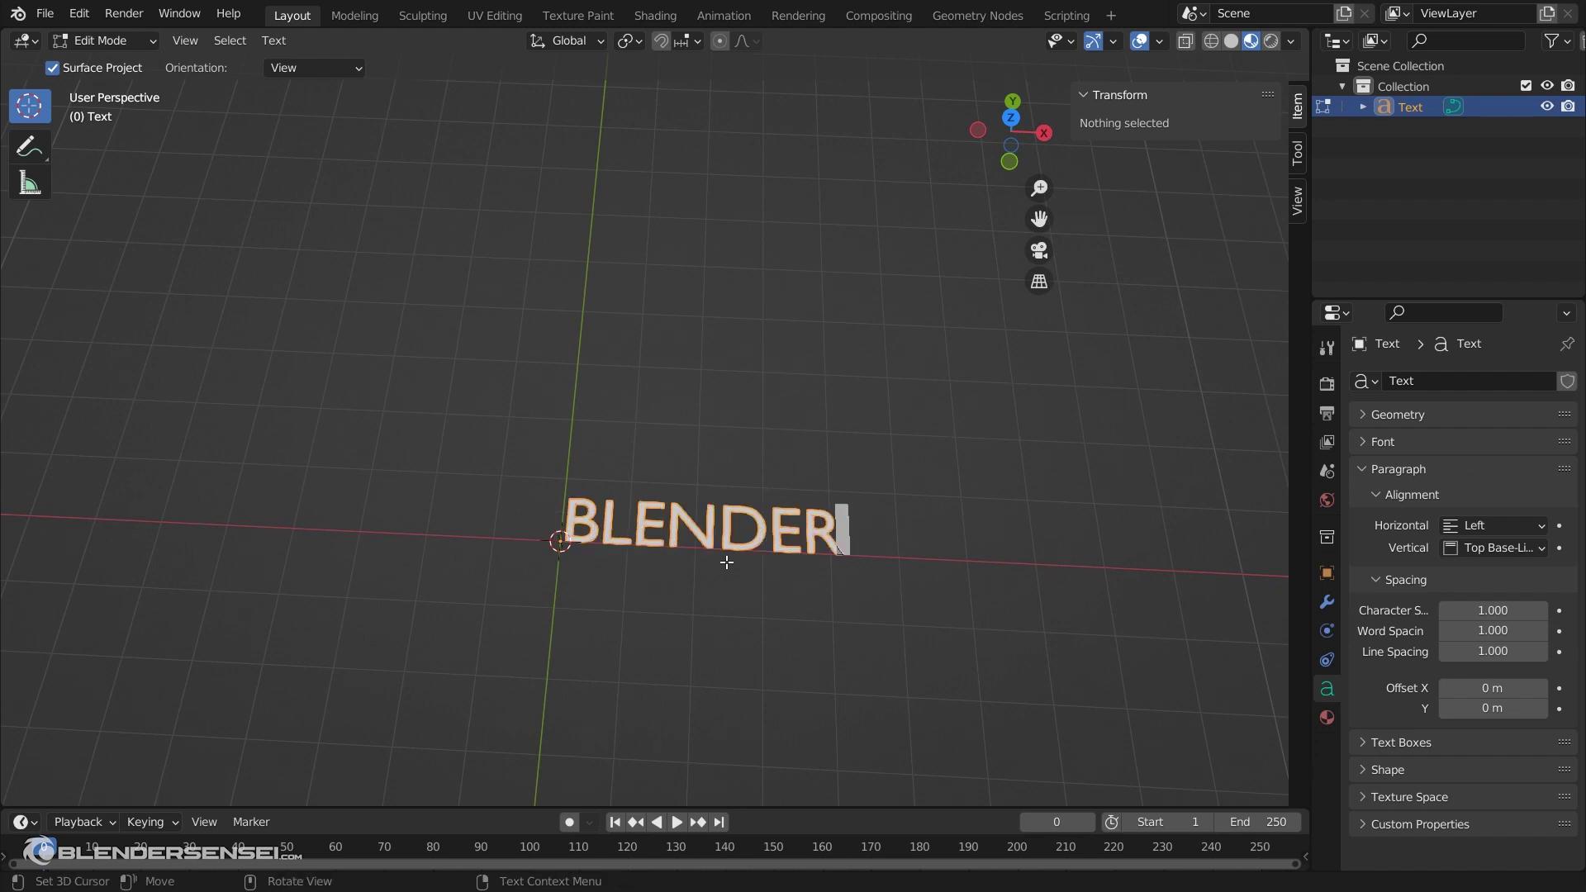
key(Tab)
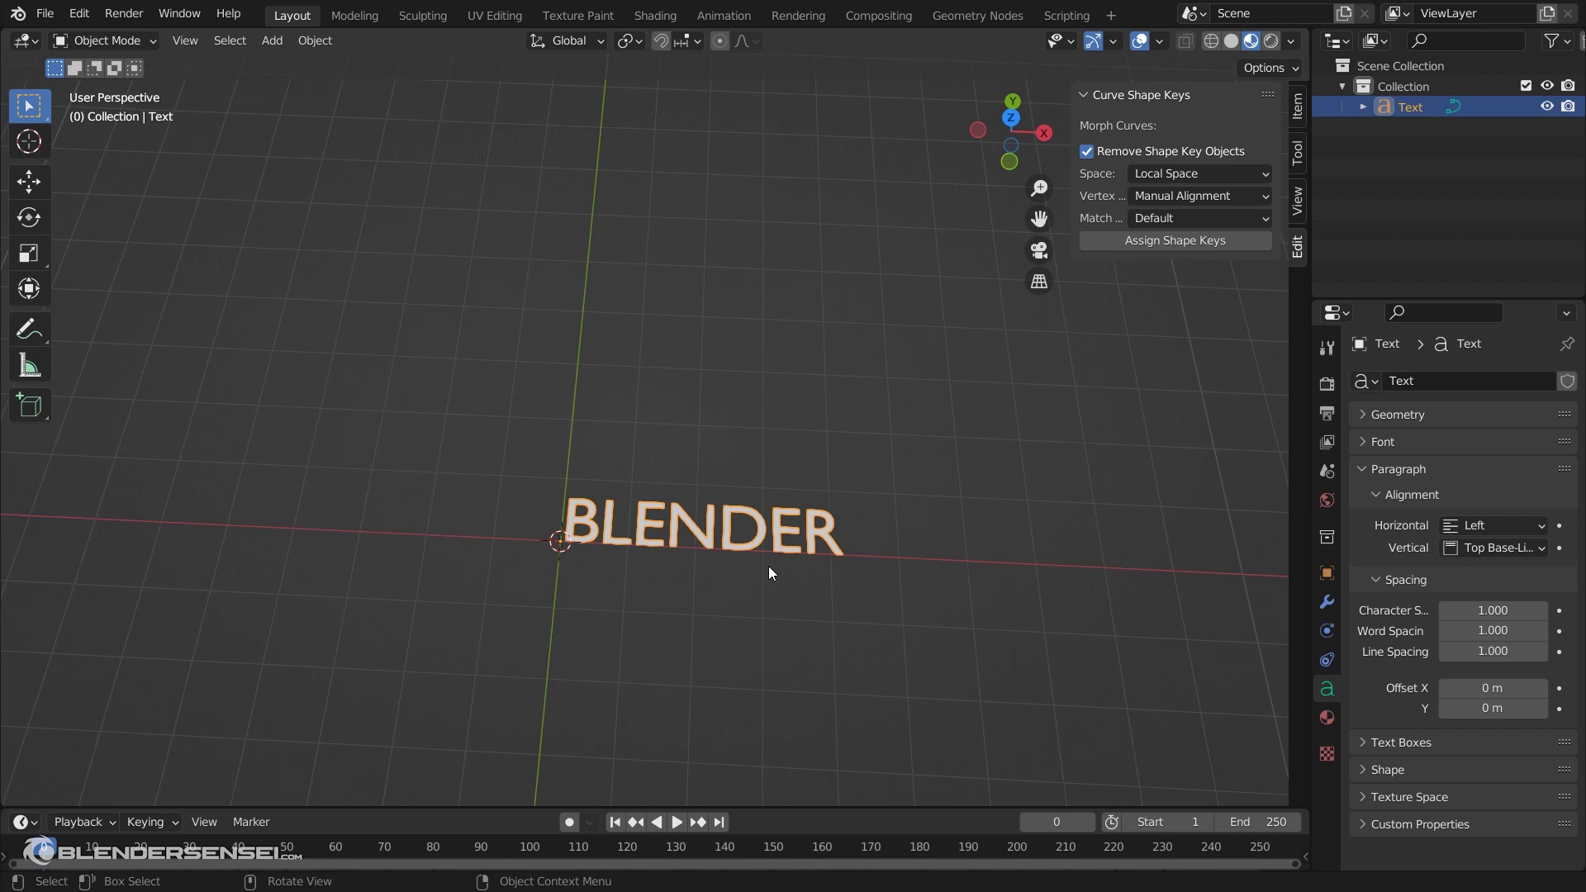
Duplicate the BLENDER text object in place and change the copy's content to lowercase "blender"
key(shift+d)
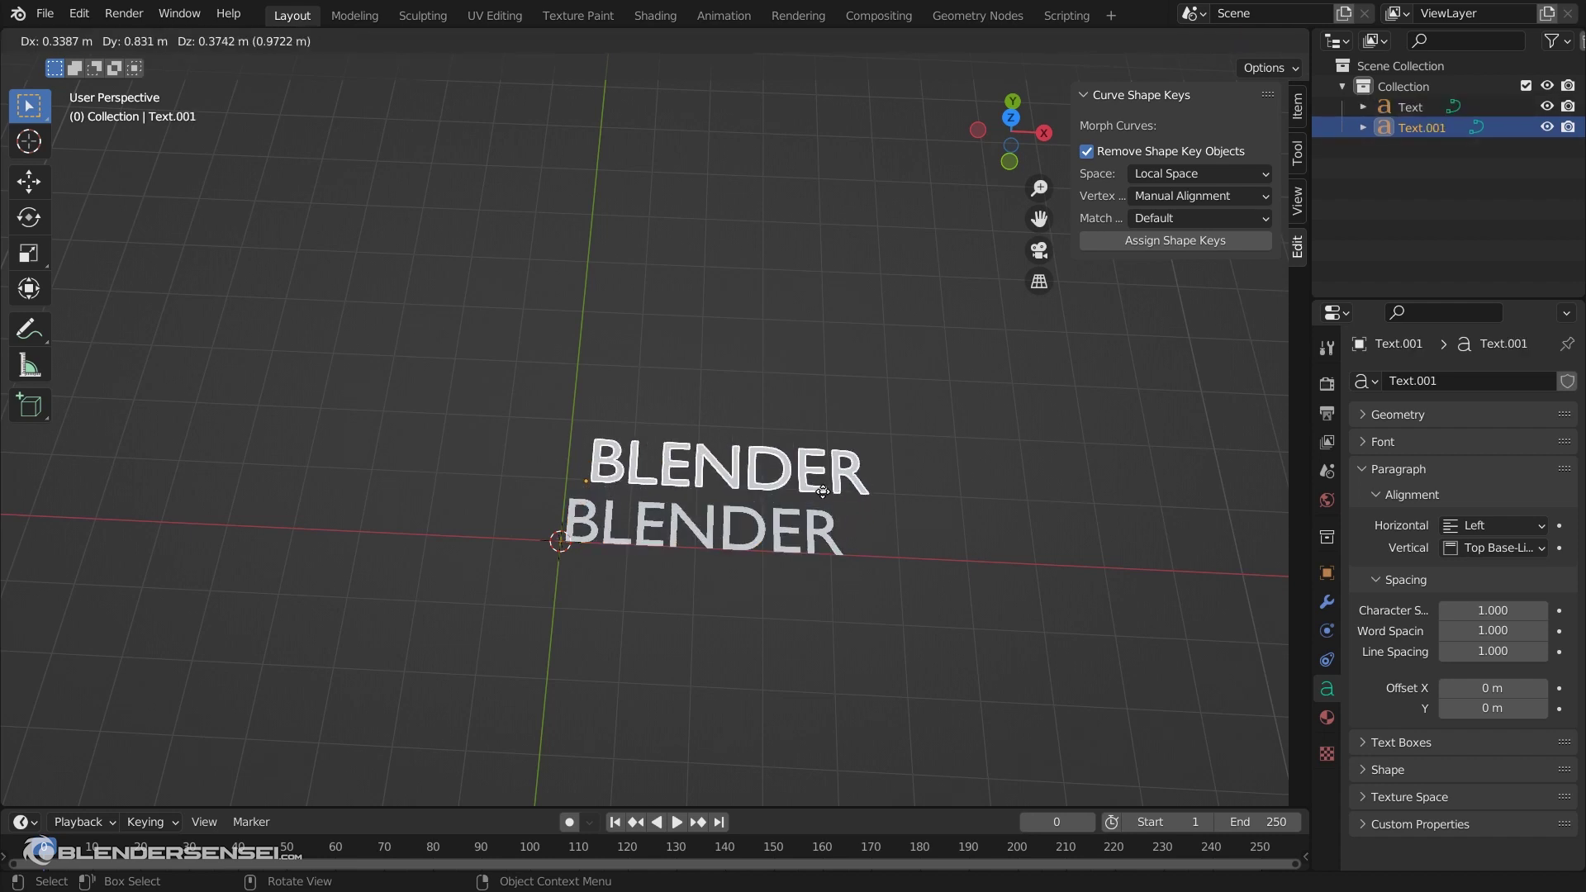
right_click(823, 493)
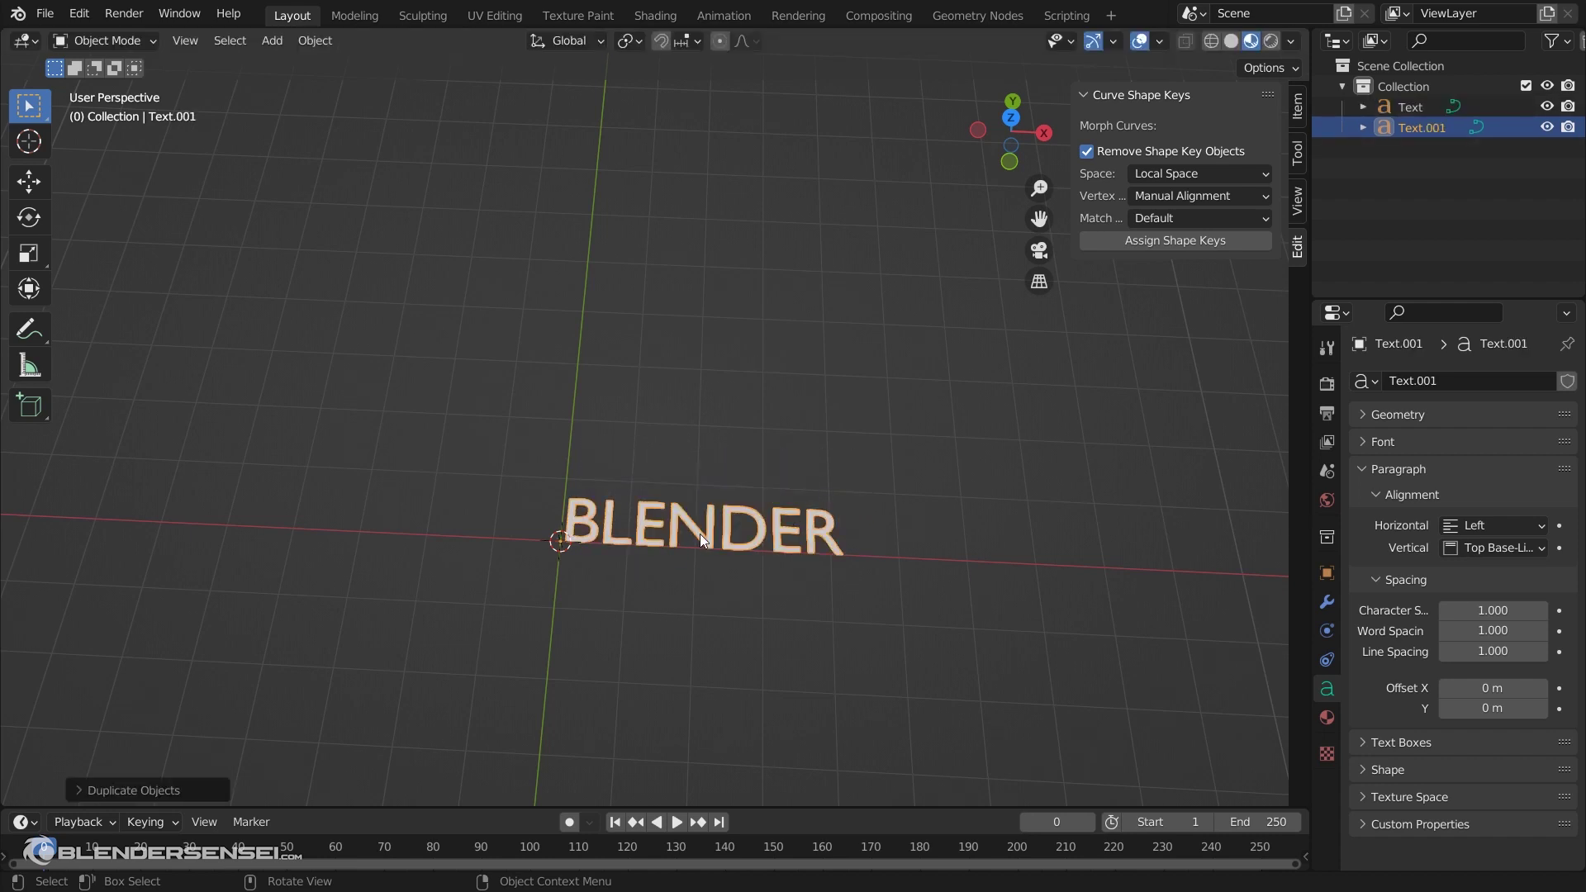
key(Tab)
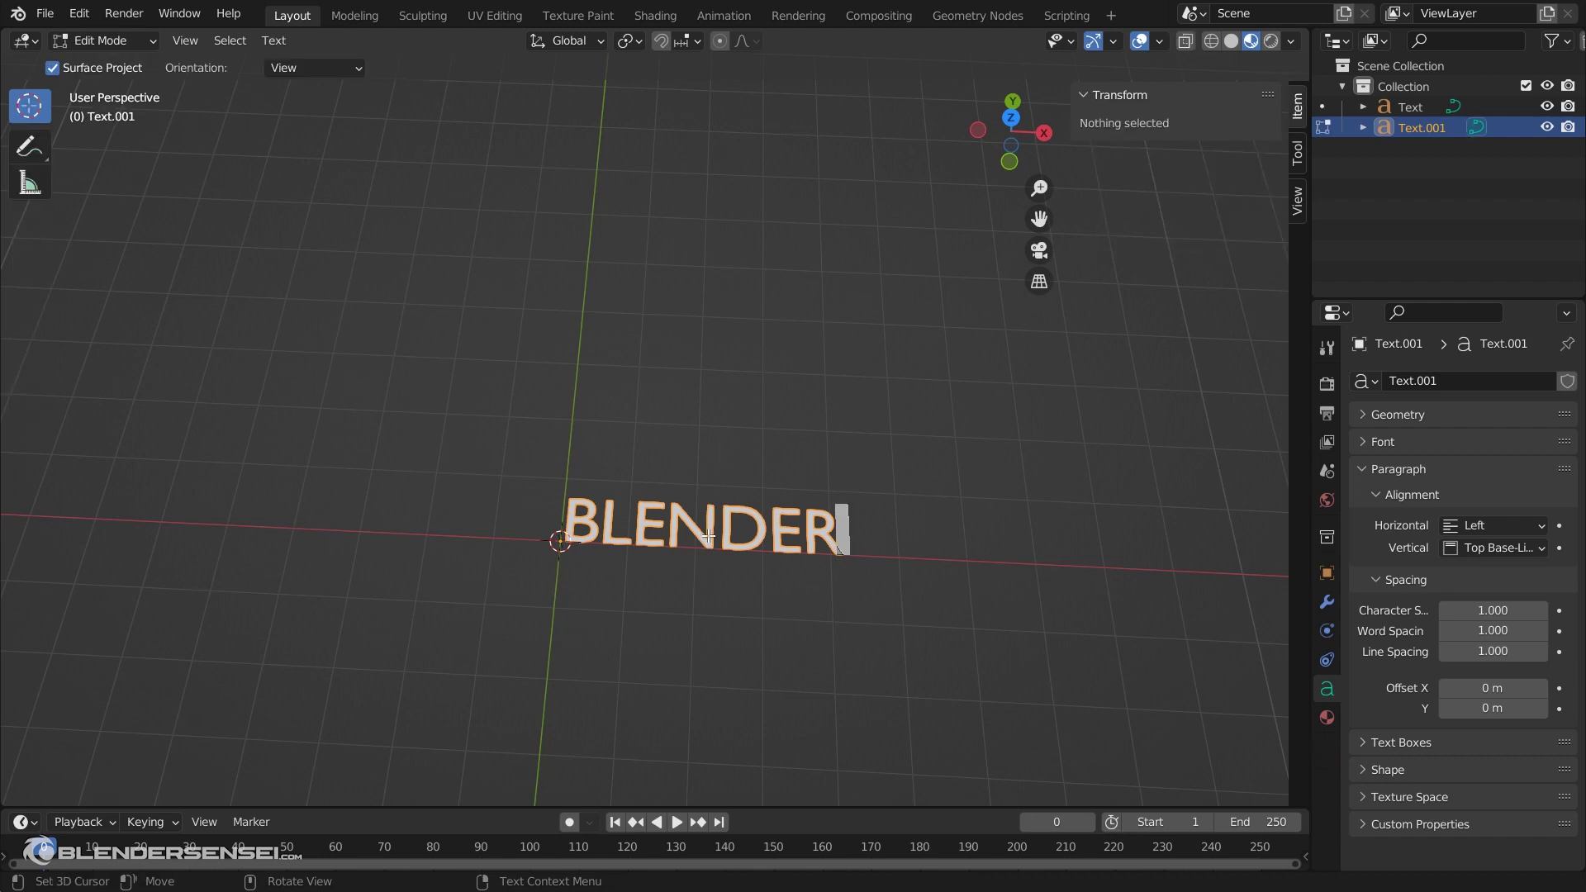
key(BackSpace)
key(BackSpace)
key(BackSpace)
key(BackSpace)
key(BackSpace)
key(BackSpace)
key(BackSpace)
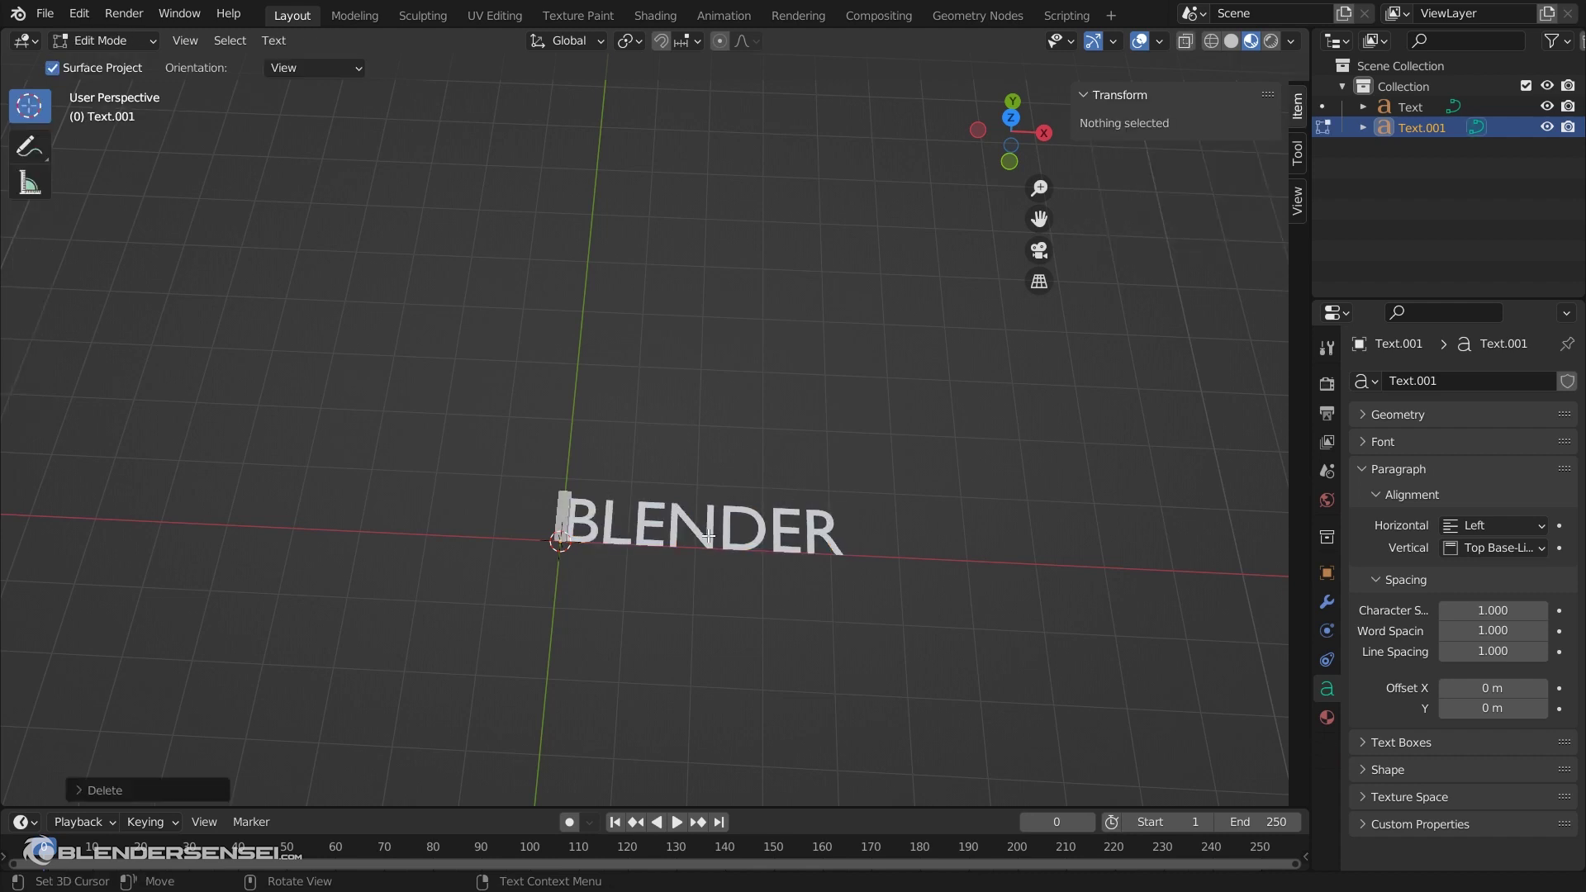
text(B)
text(lender)
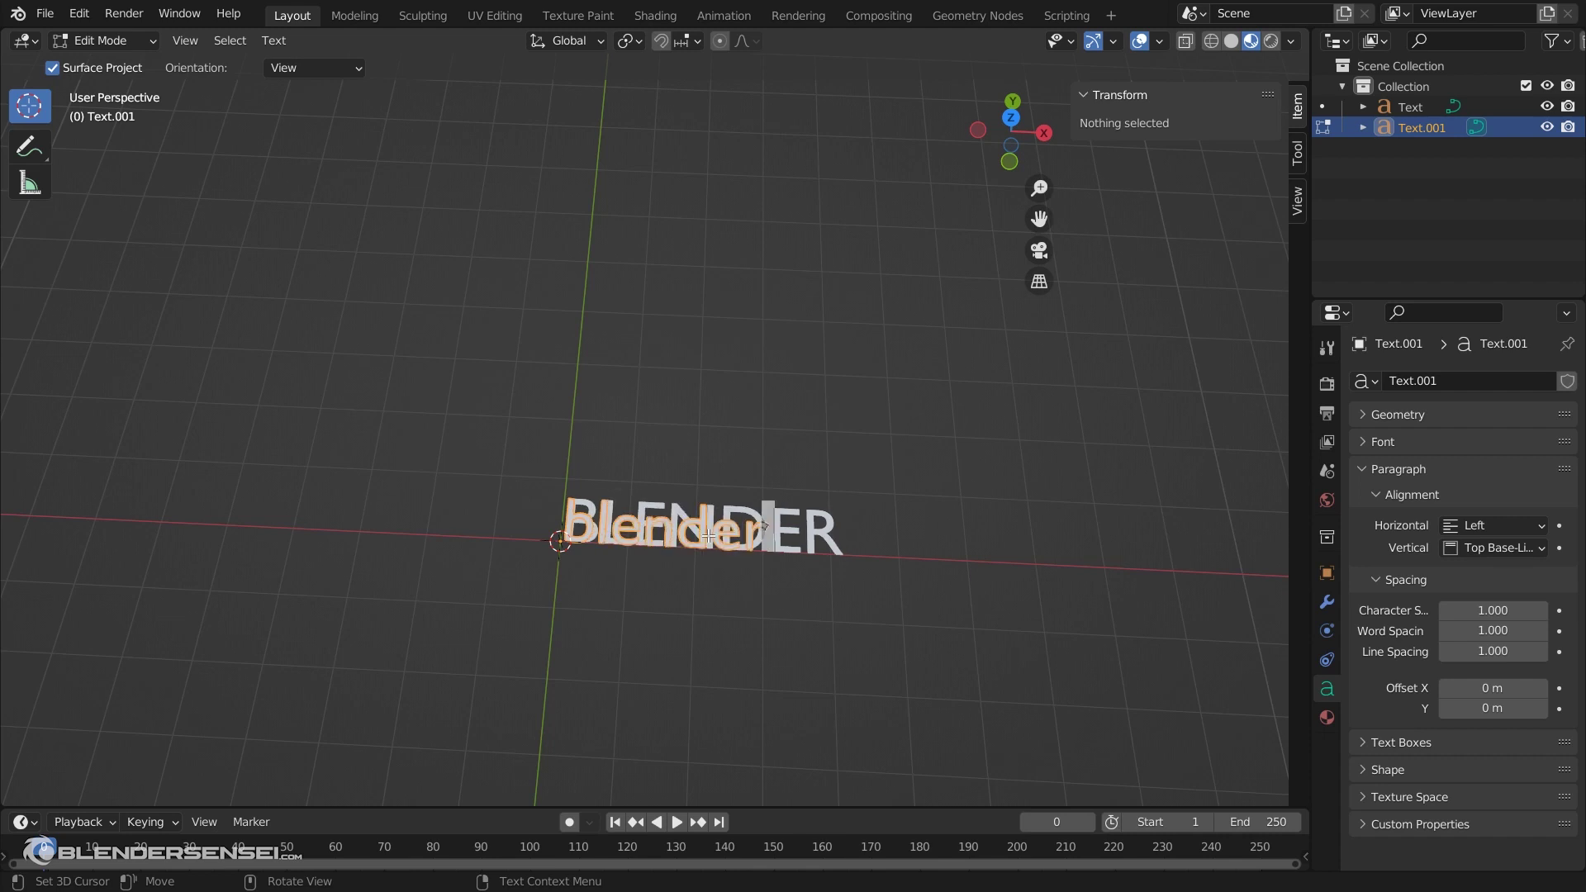
key(Tab)
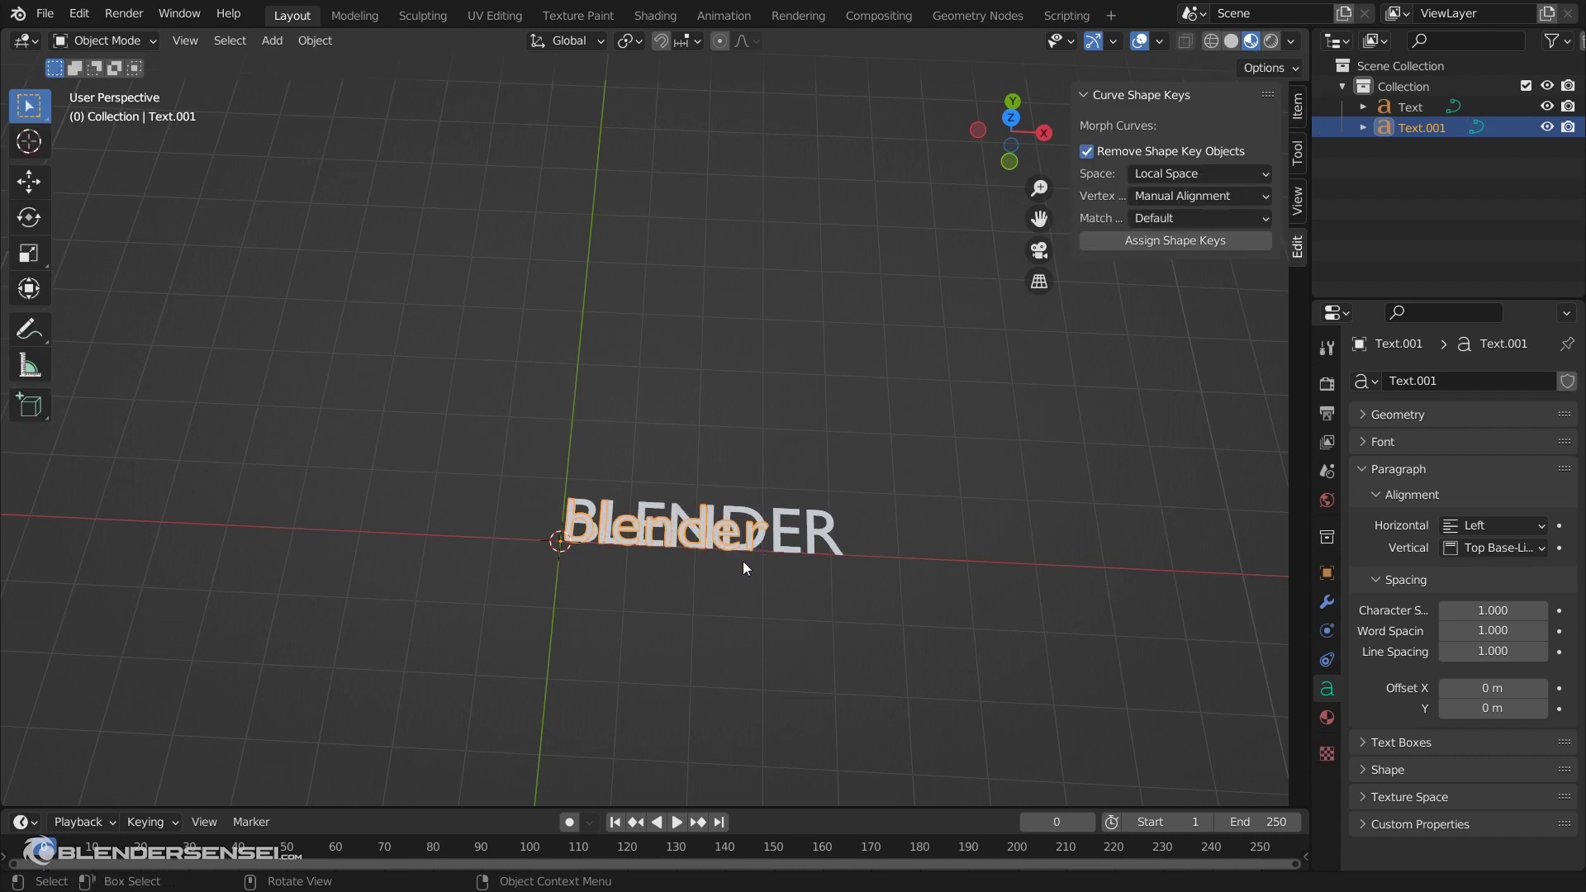
Convert both overlapping text objects to curves and widen the sidebar
shift+middle_drag(742, 561, 580, 536)
drag(485, 438, 695, 564)
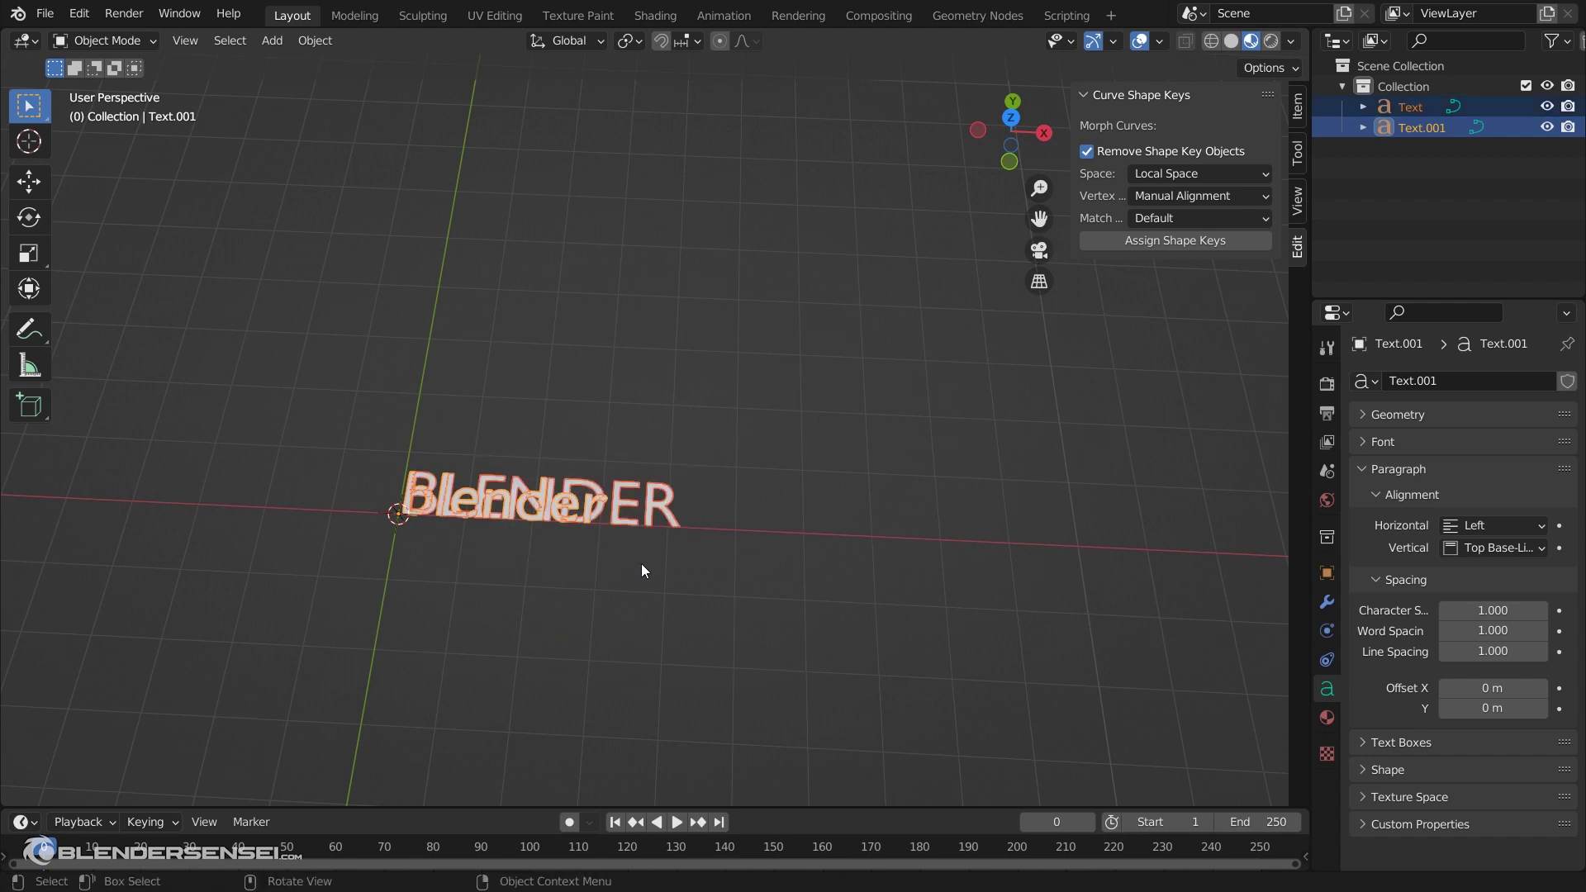
scroll(641, 562, up, 2)
shift+middle_drag(641, 558, 715, 536)
click(315, 41)
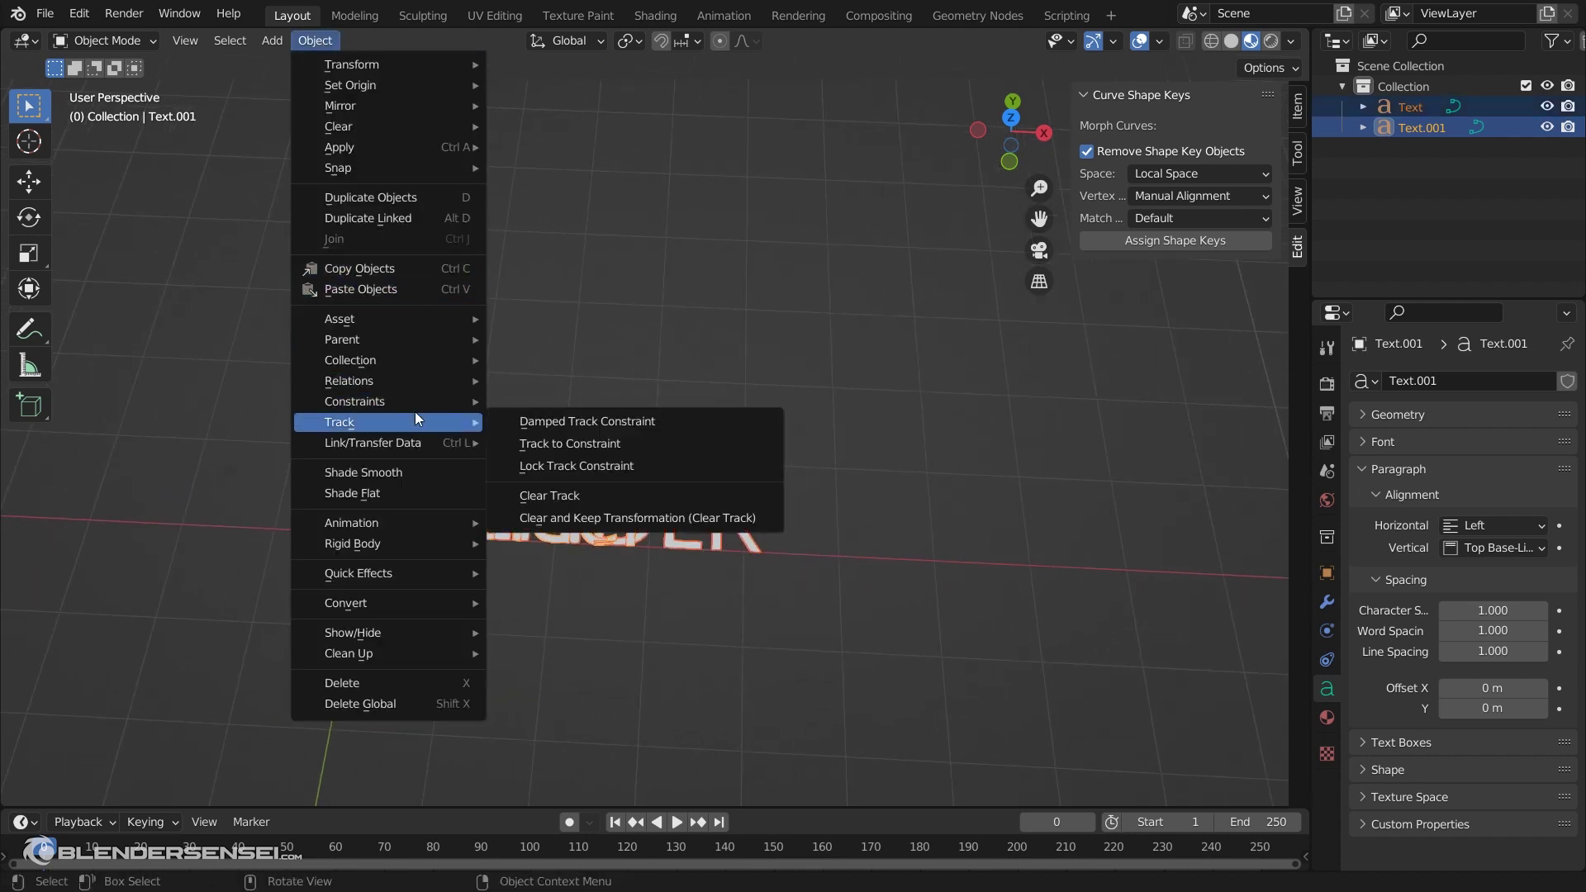
mouse_move(418, 607)
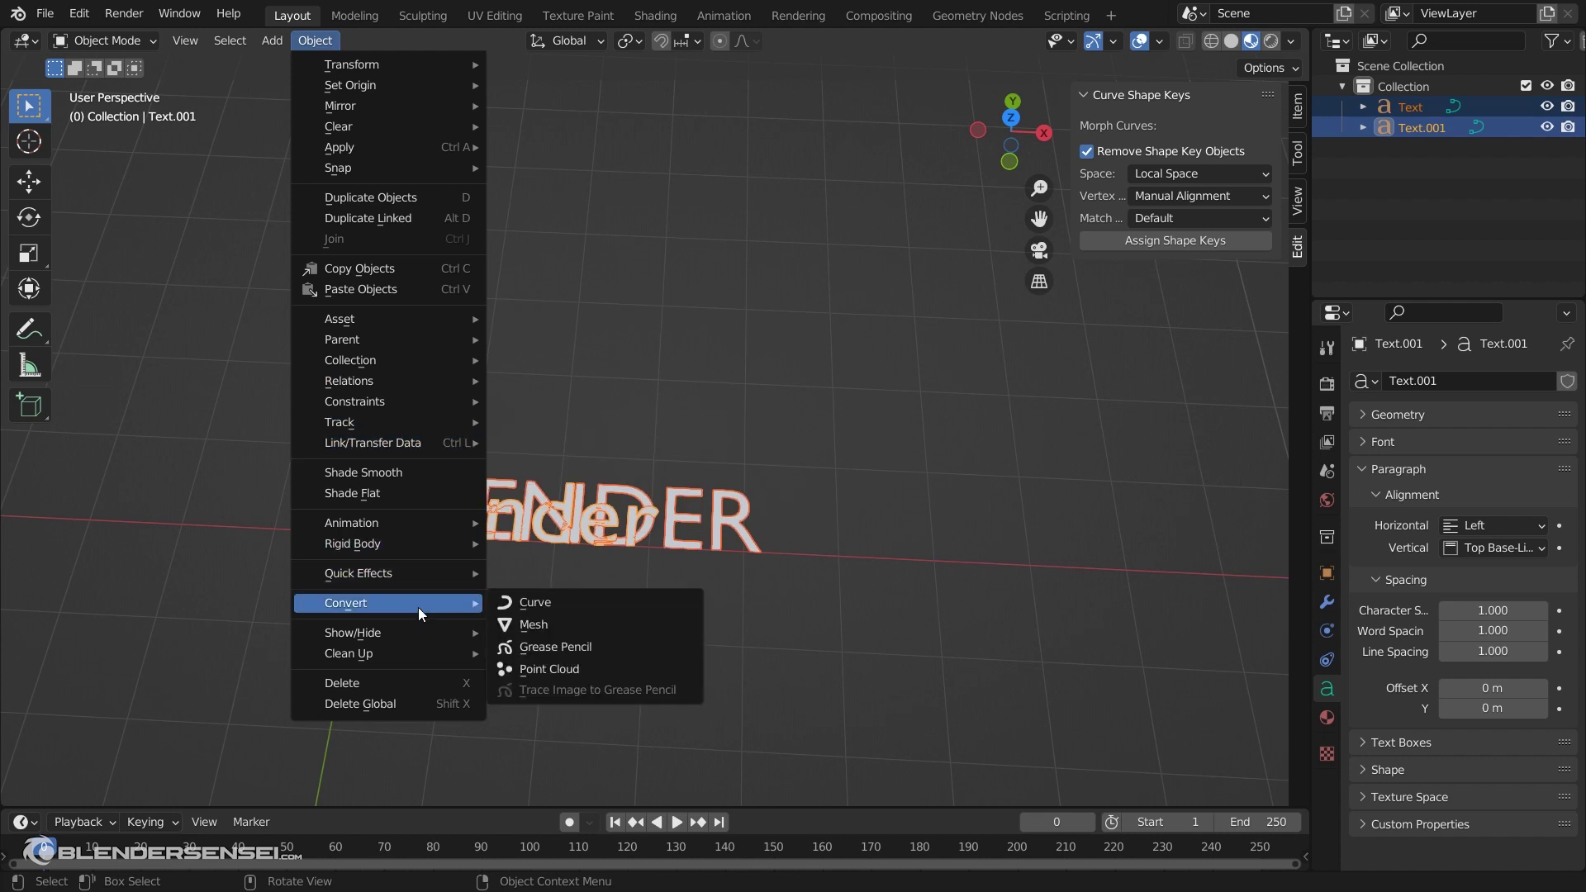
click(531, 603)
shift+middle_drag(626, 395, 522, 412)
middle_drag(469, 522, 627, 463)
drag(1072, 182, 951, 182)
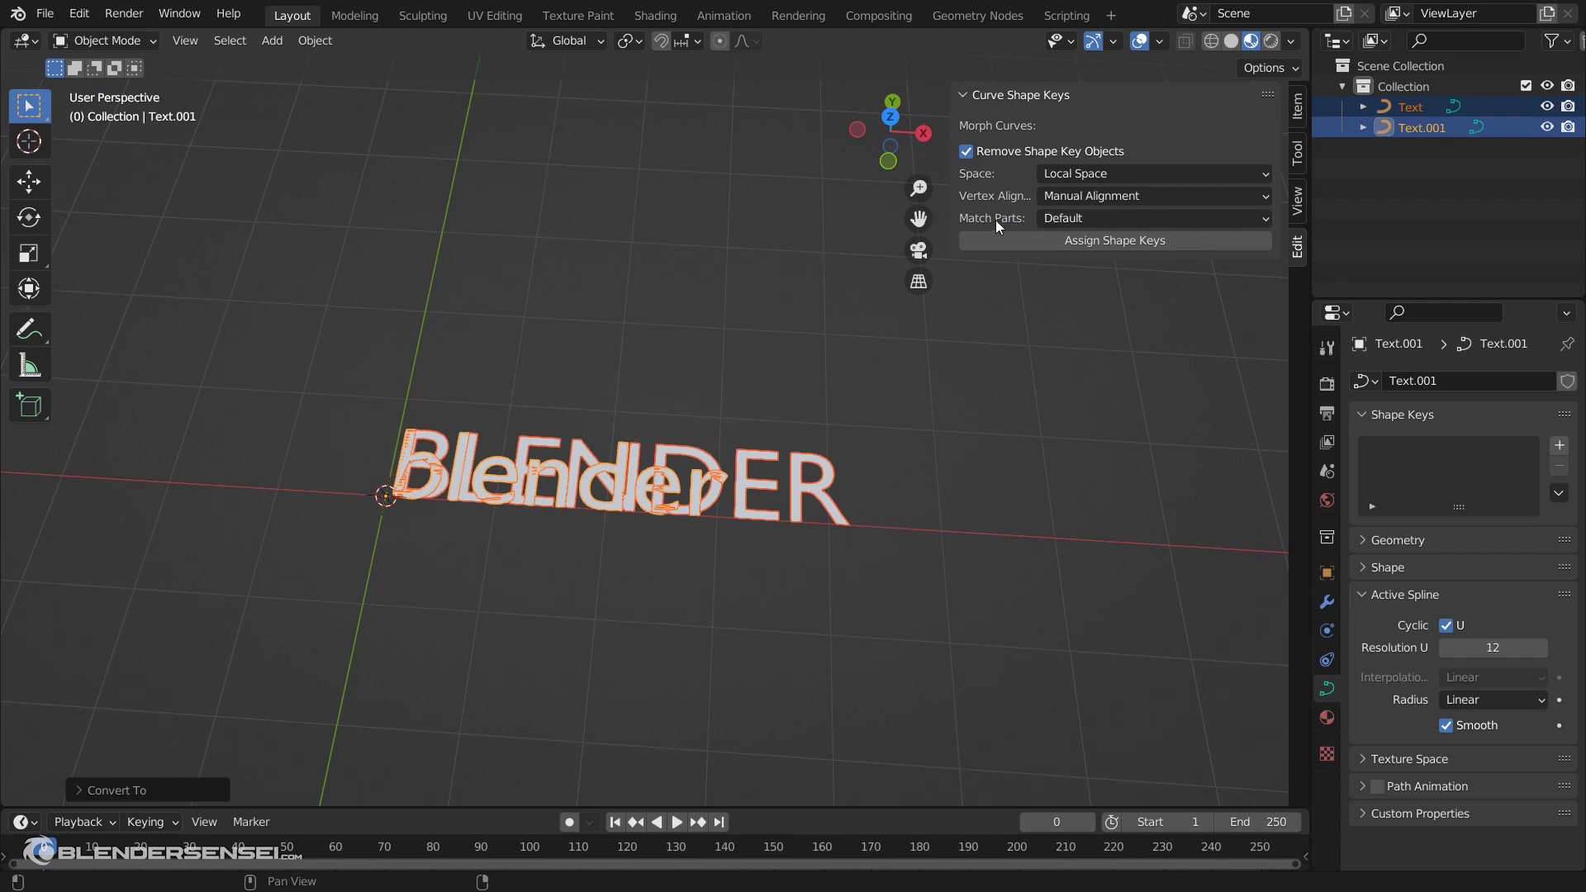
Scale up the lowercase blender curve so its length matches the uppercase BLENDER curve
click(632, 488)
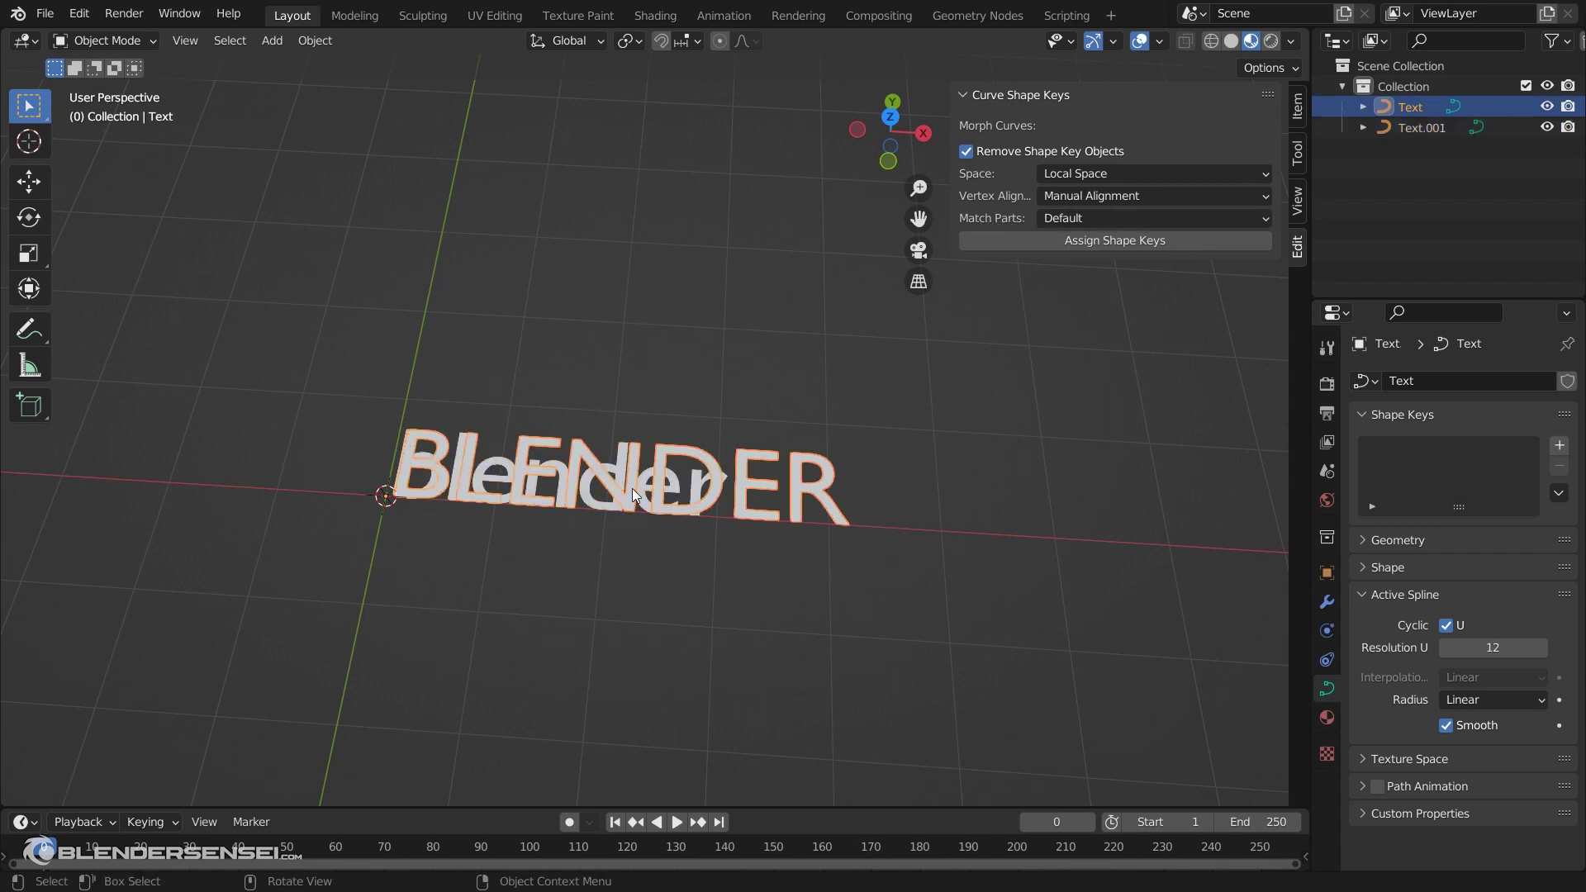
click(600, 504)
middle_drag(599, 513, 644, 463)
key(g)
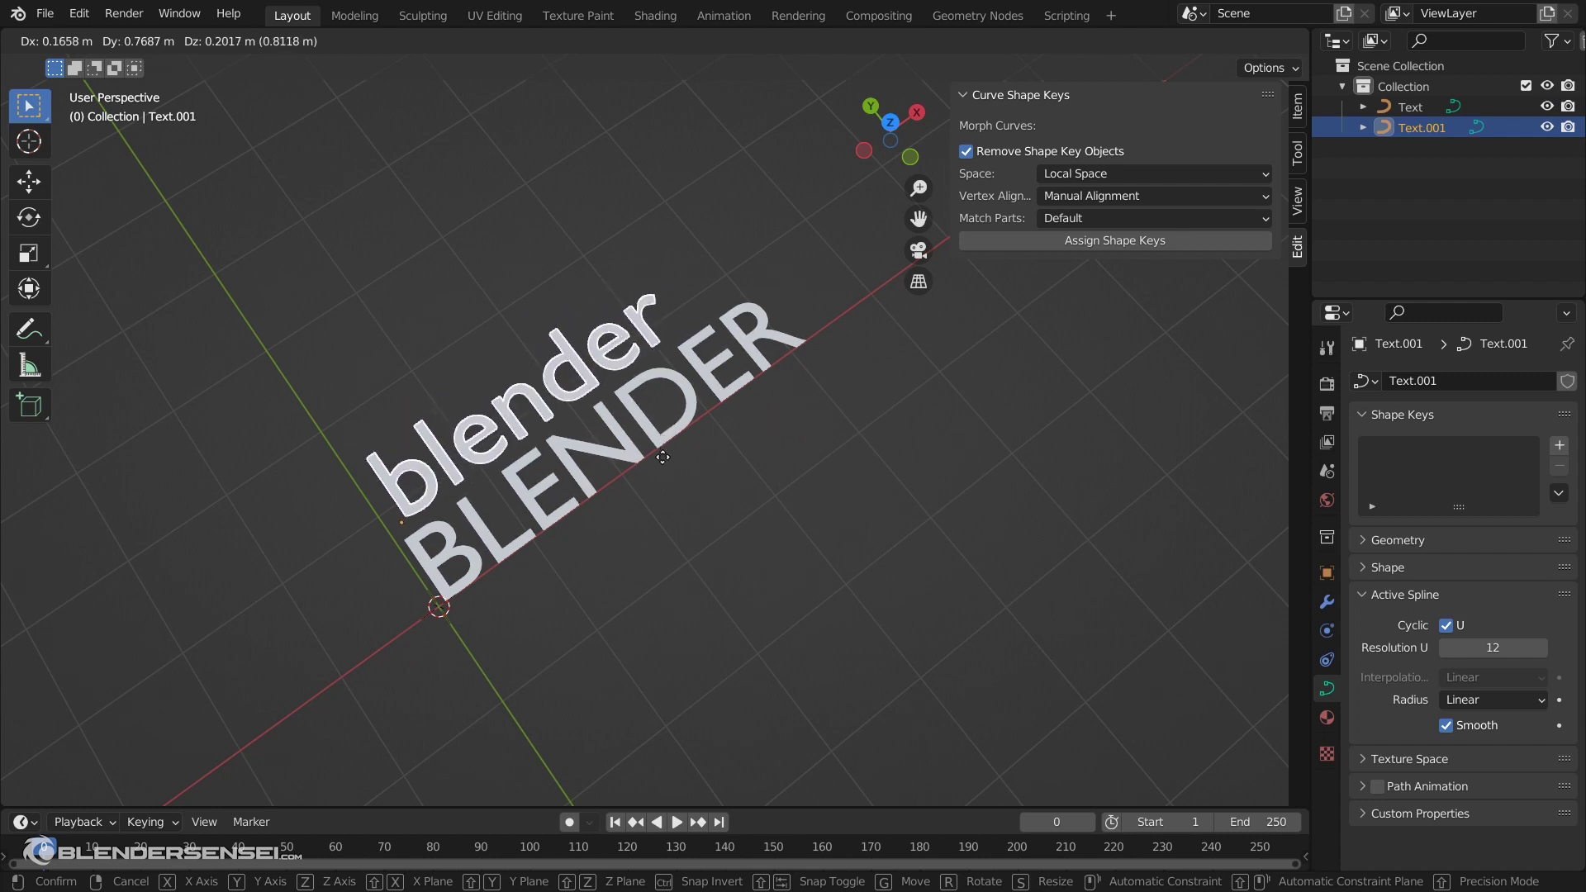
click(676, 448)
key(s)
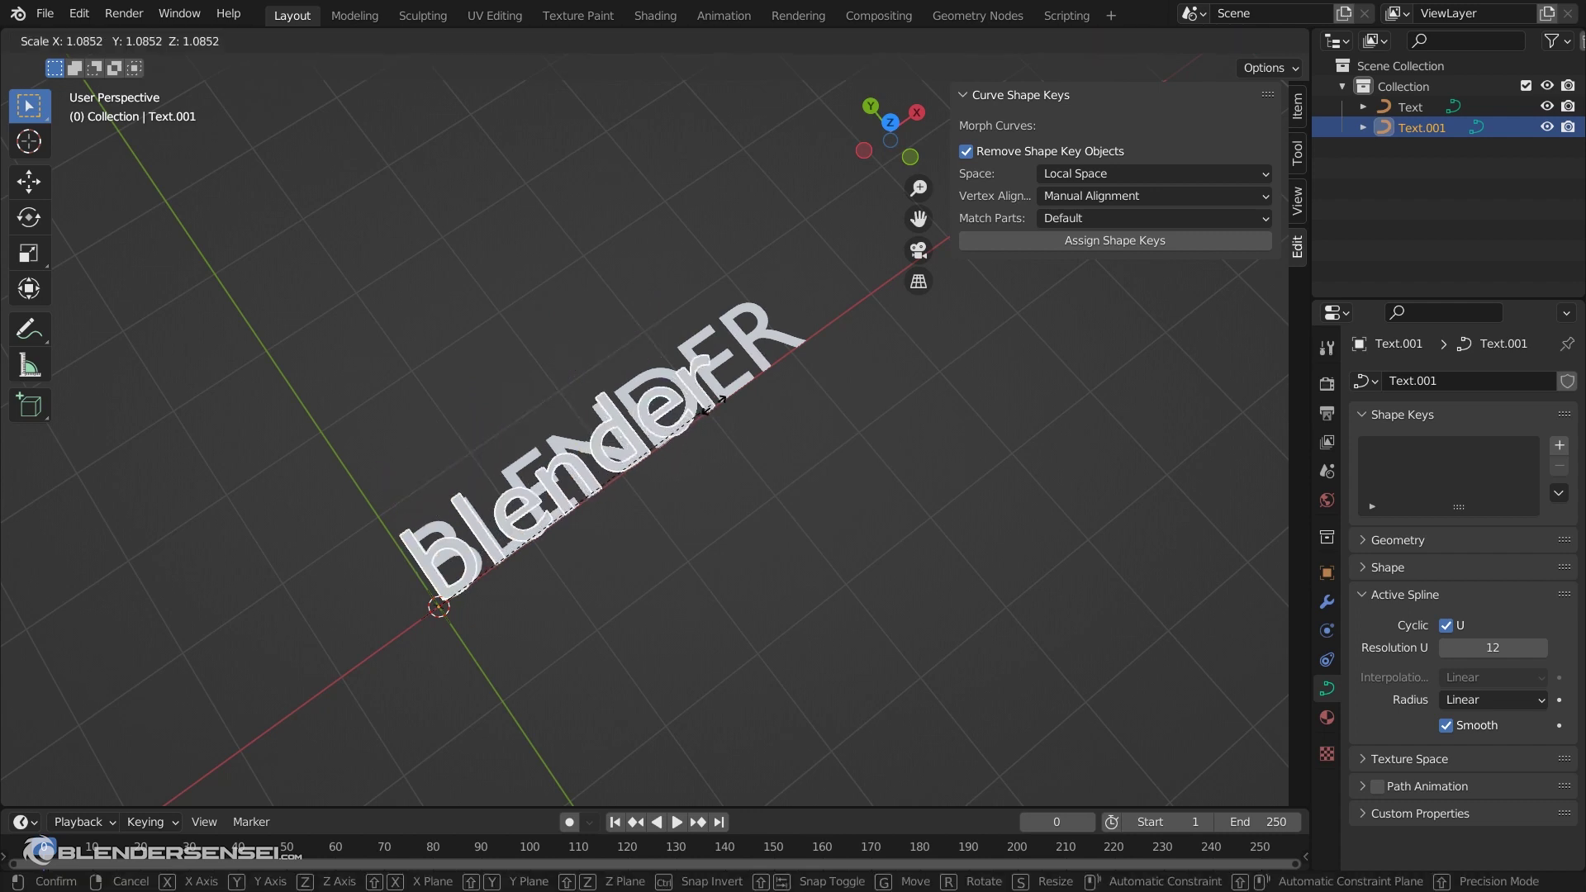
click(784, 384)
middle_drag(785, 384, 534, 439)
Duplicate both text curves together and place the copies farther along the X axis, clear of the originals
drag(454, 361, 689, 545)
shift+middle_drag(665, 477, 475, 528)
key(shift+d)
key(x)
click(963, 498)
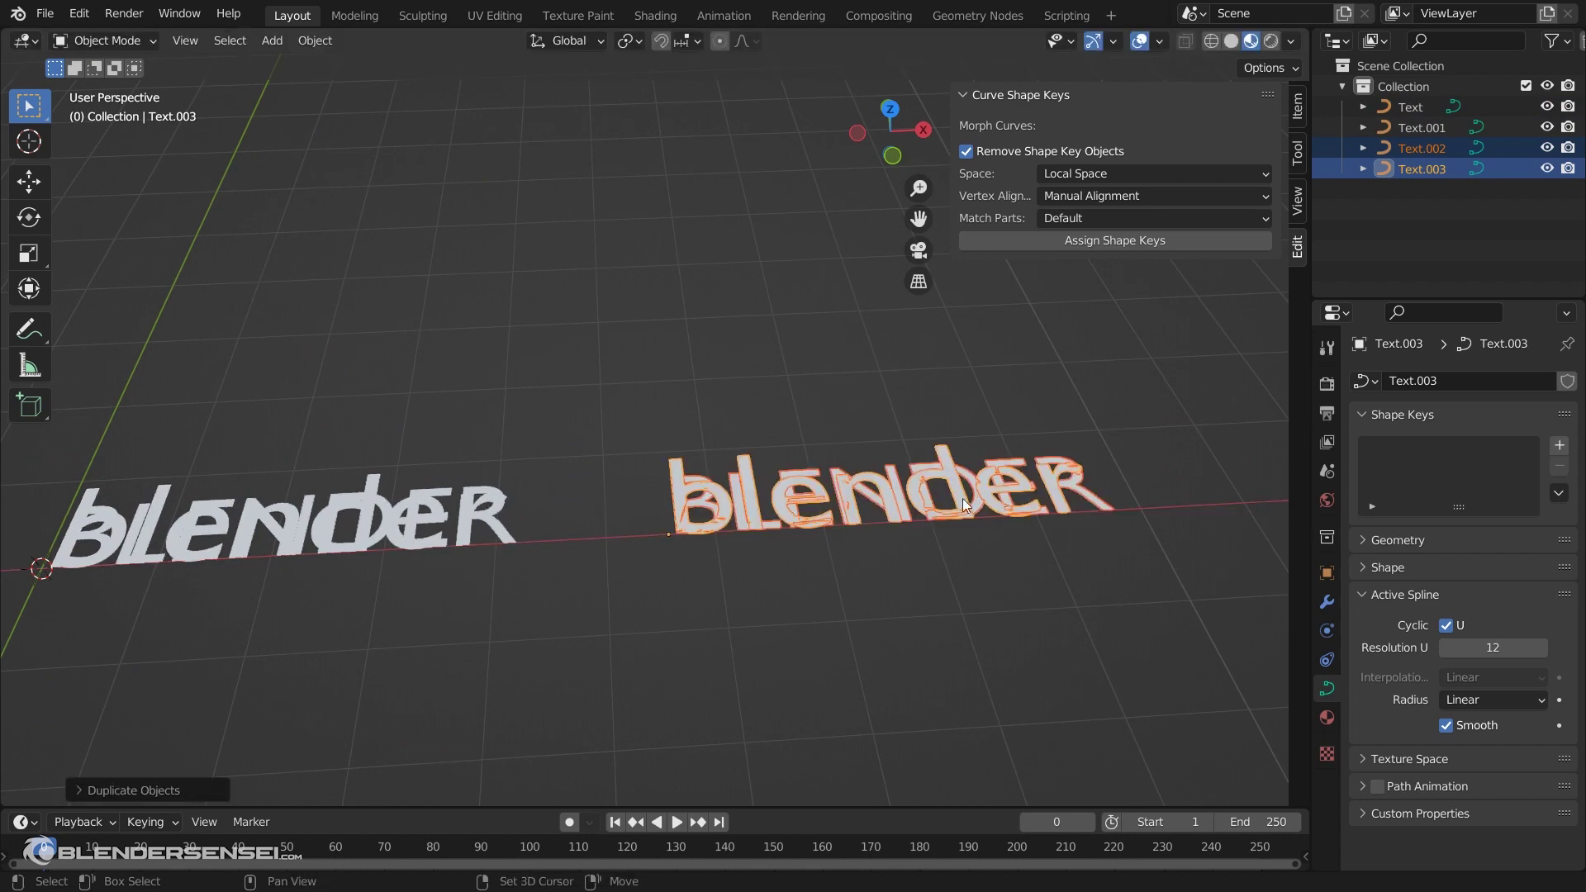
shift+middle_drag(963, 498, 705, 534)
shift+middle_drag(487, 500, 684, 493)
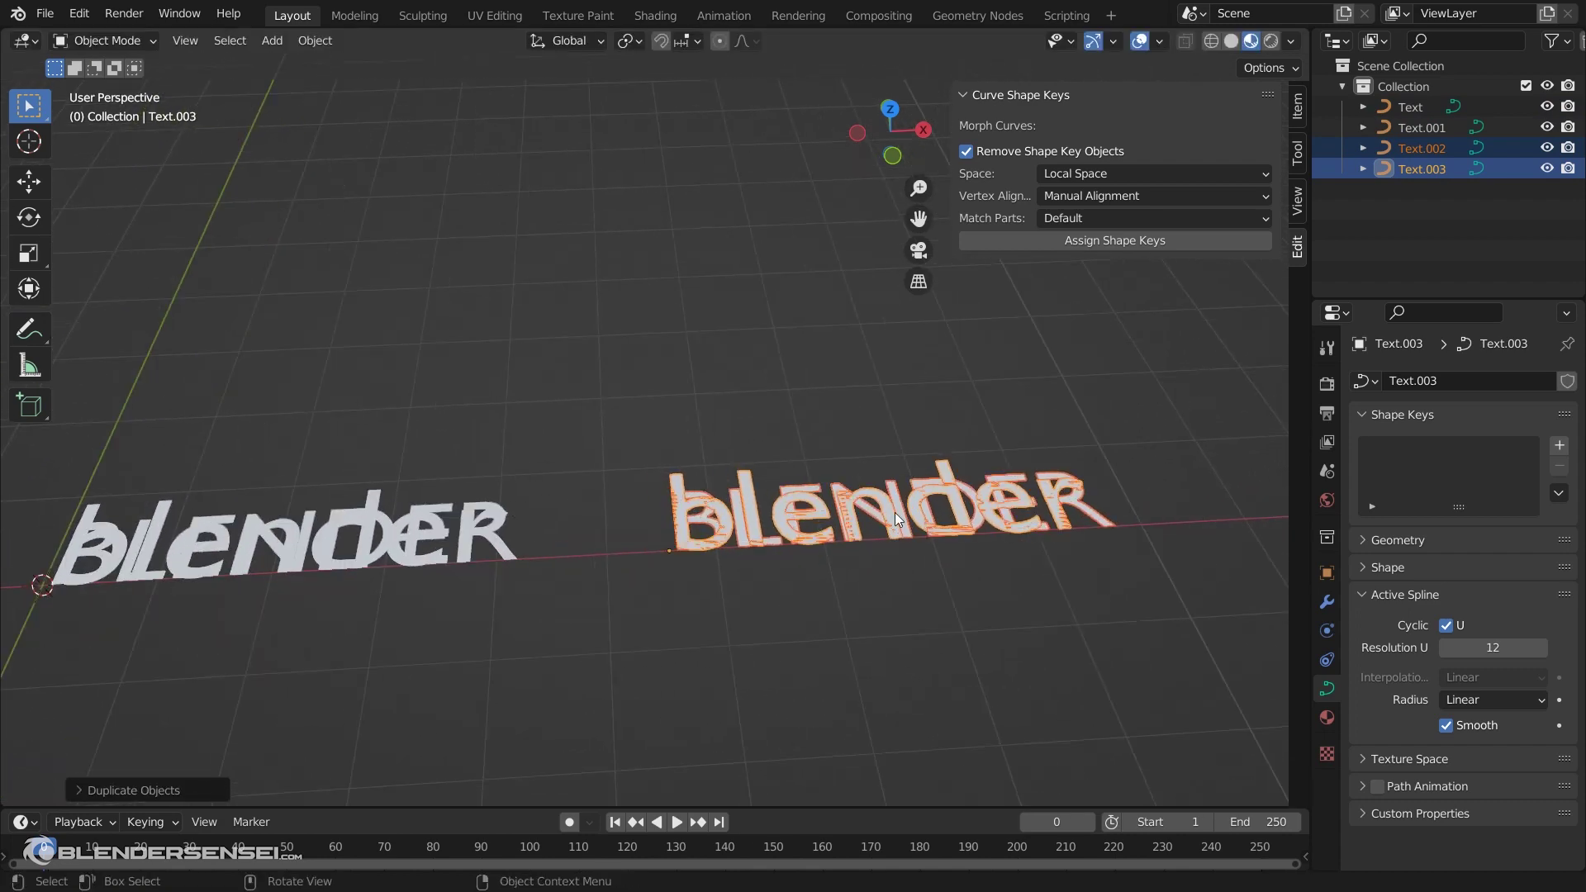
middle_drag(894, 512, 851, 510)
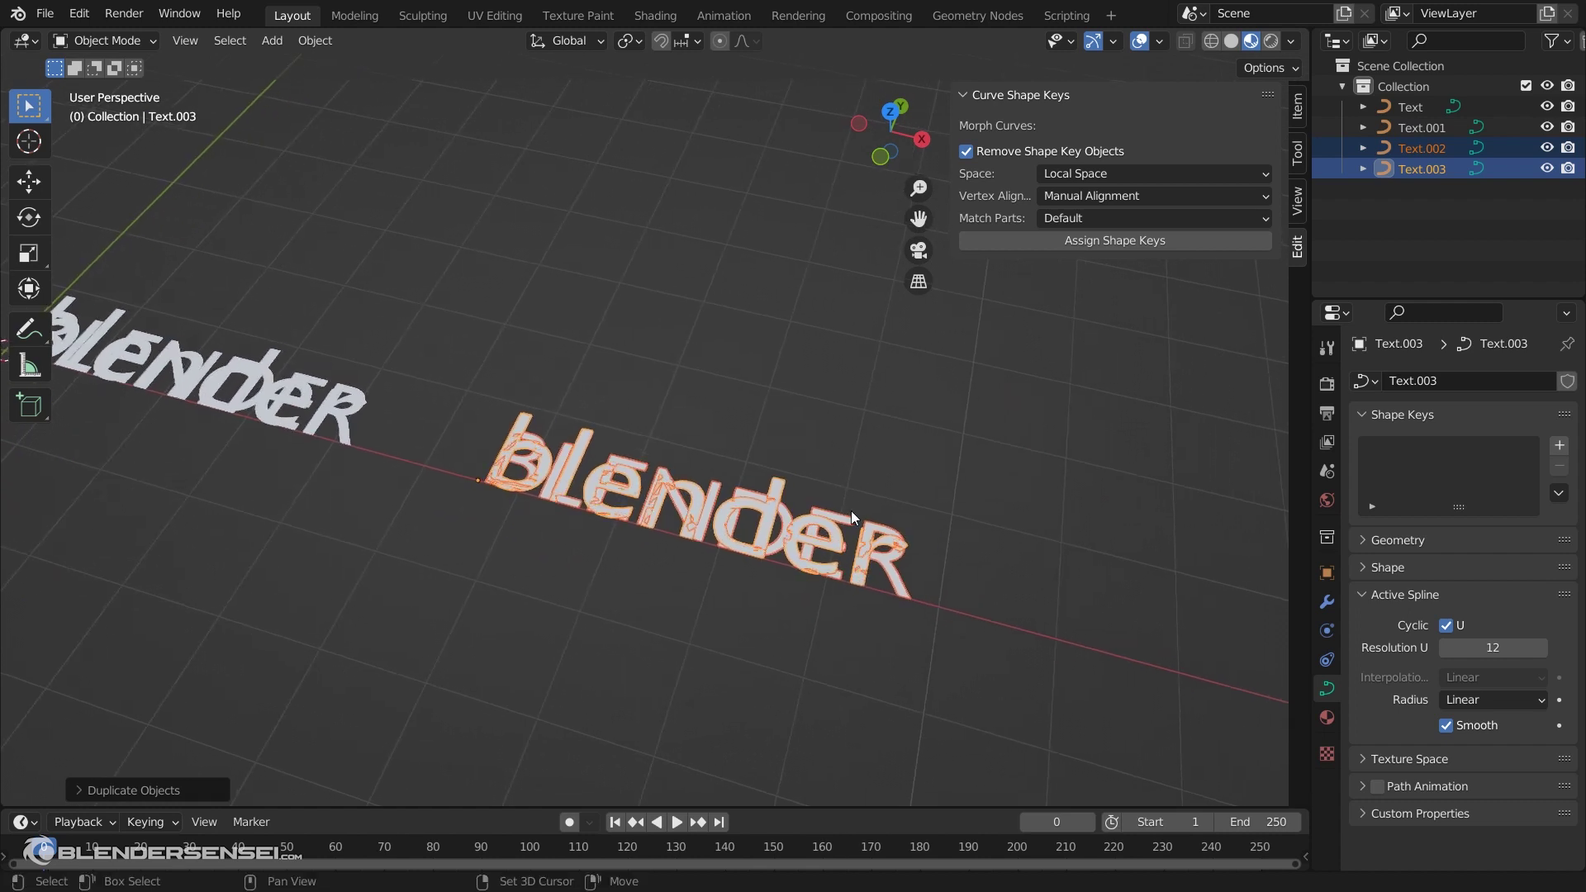
Assign shape keys to the duplicated pair with the lowercase blender curve active, using Local Space, Manual Alignment and Default part matching
click(759, 503)
scroll(757, 508, up, 3)
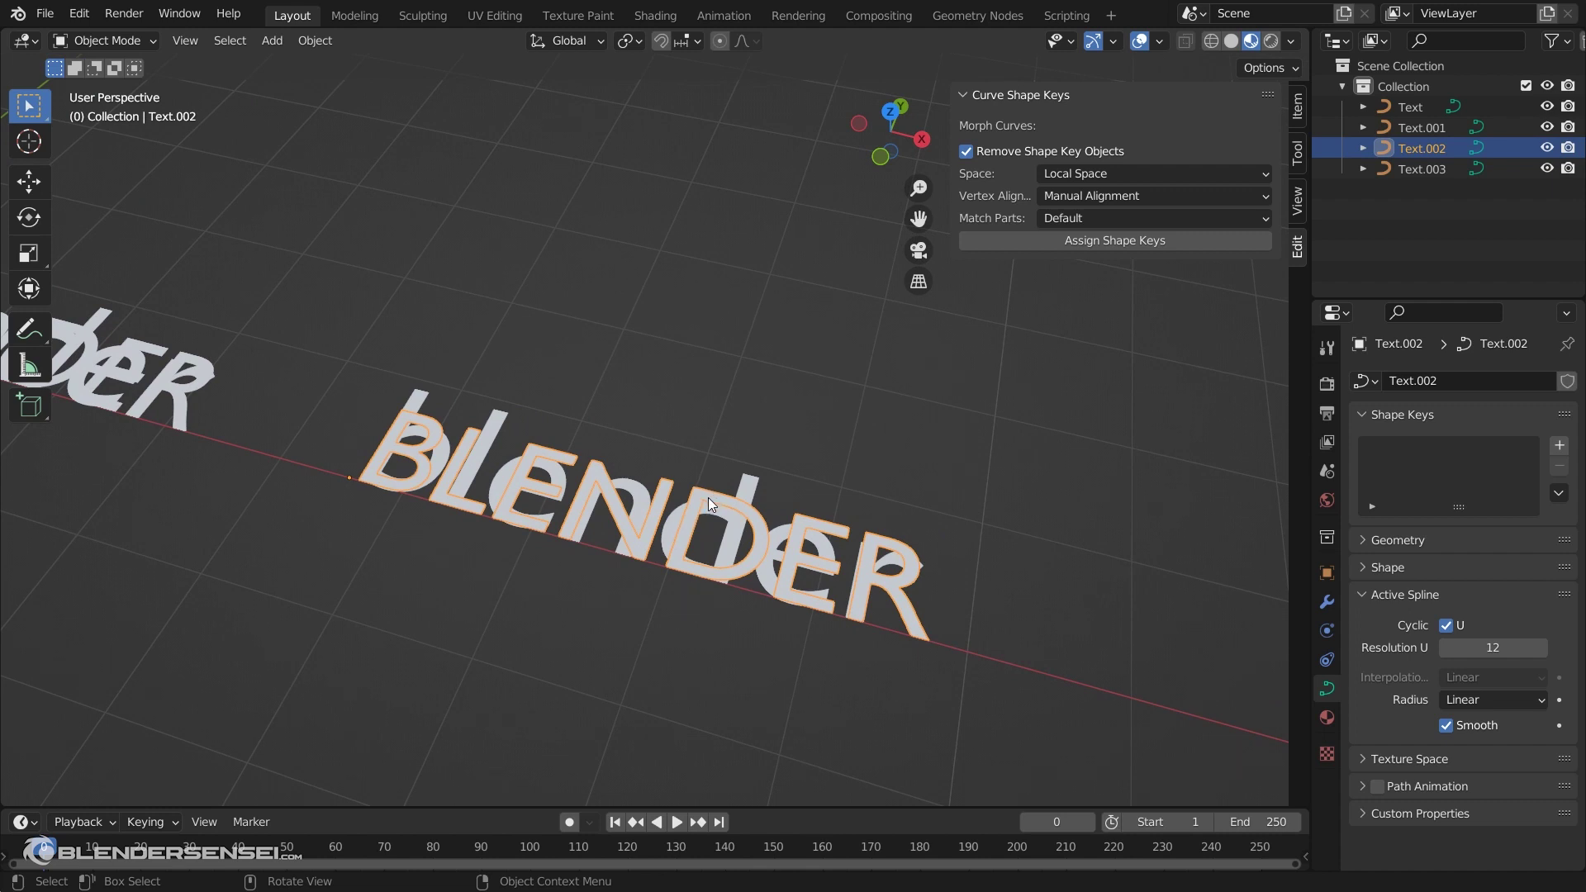
shift+click(678, 513)
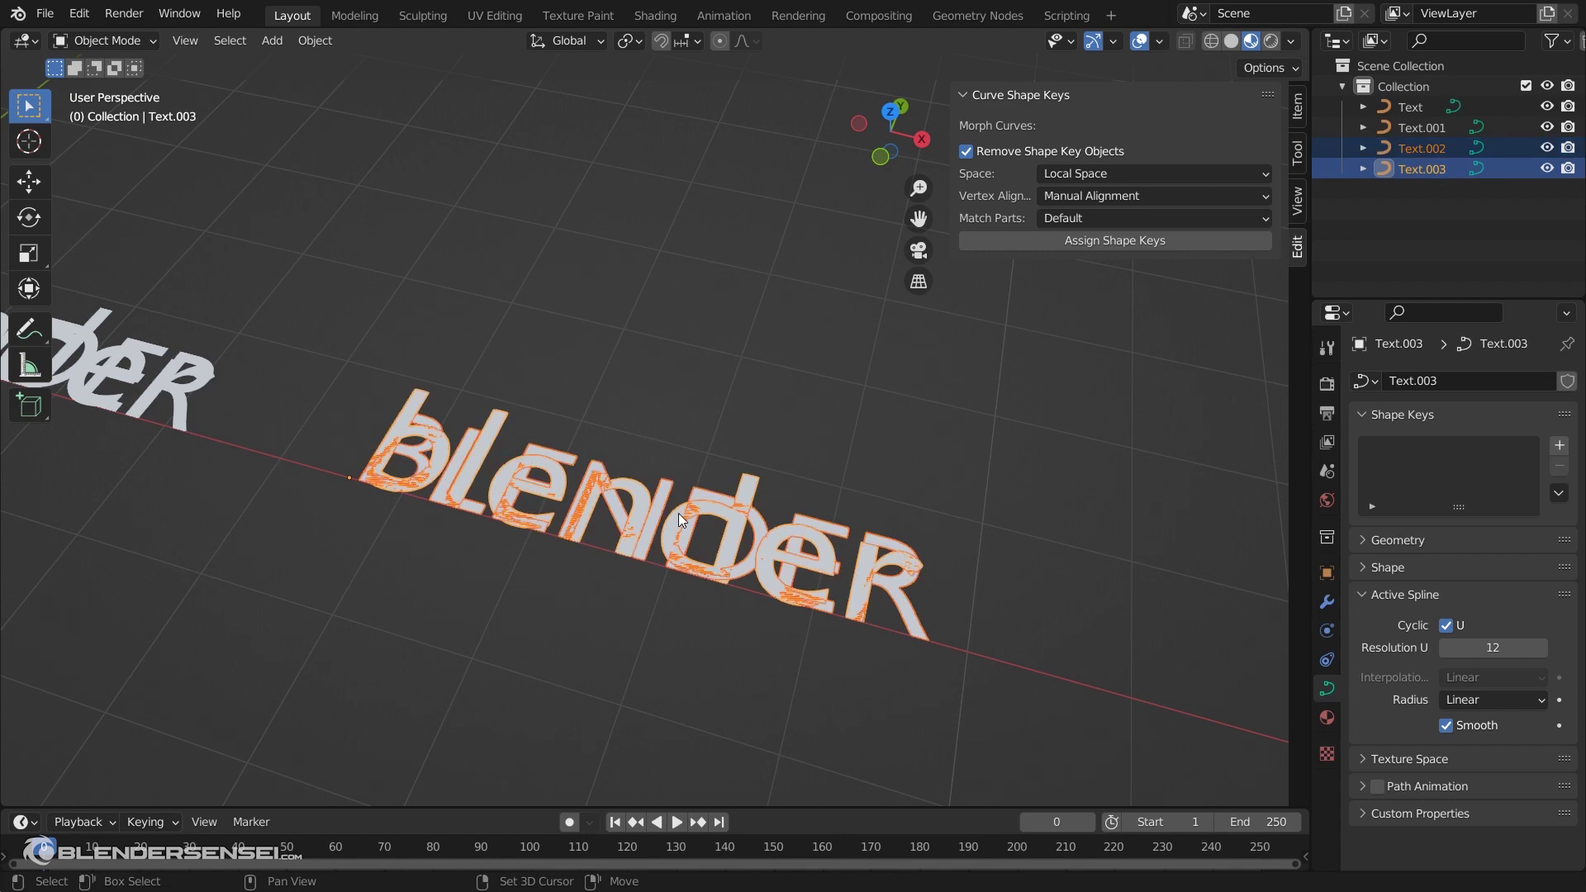
mouse_move(671, 528)
middle_down()
mouse_move(804, 513)
mouse_move(716, 517)
mouse_move(683, 549)
middle_up()
shift+middle_drag(801, 557, 901, 550)
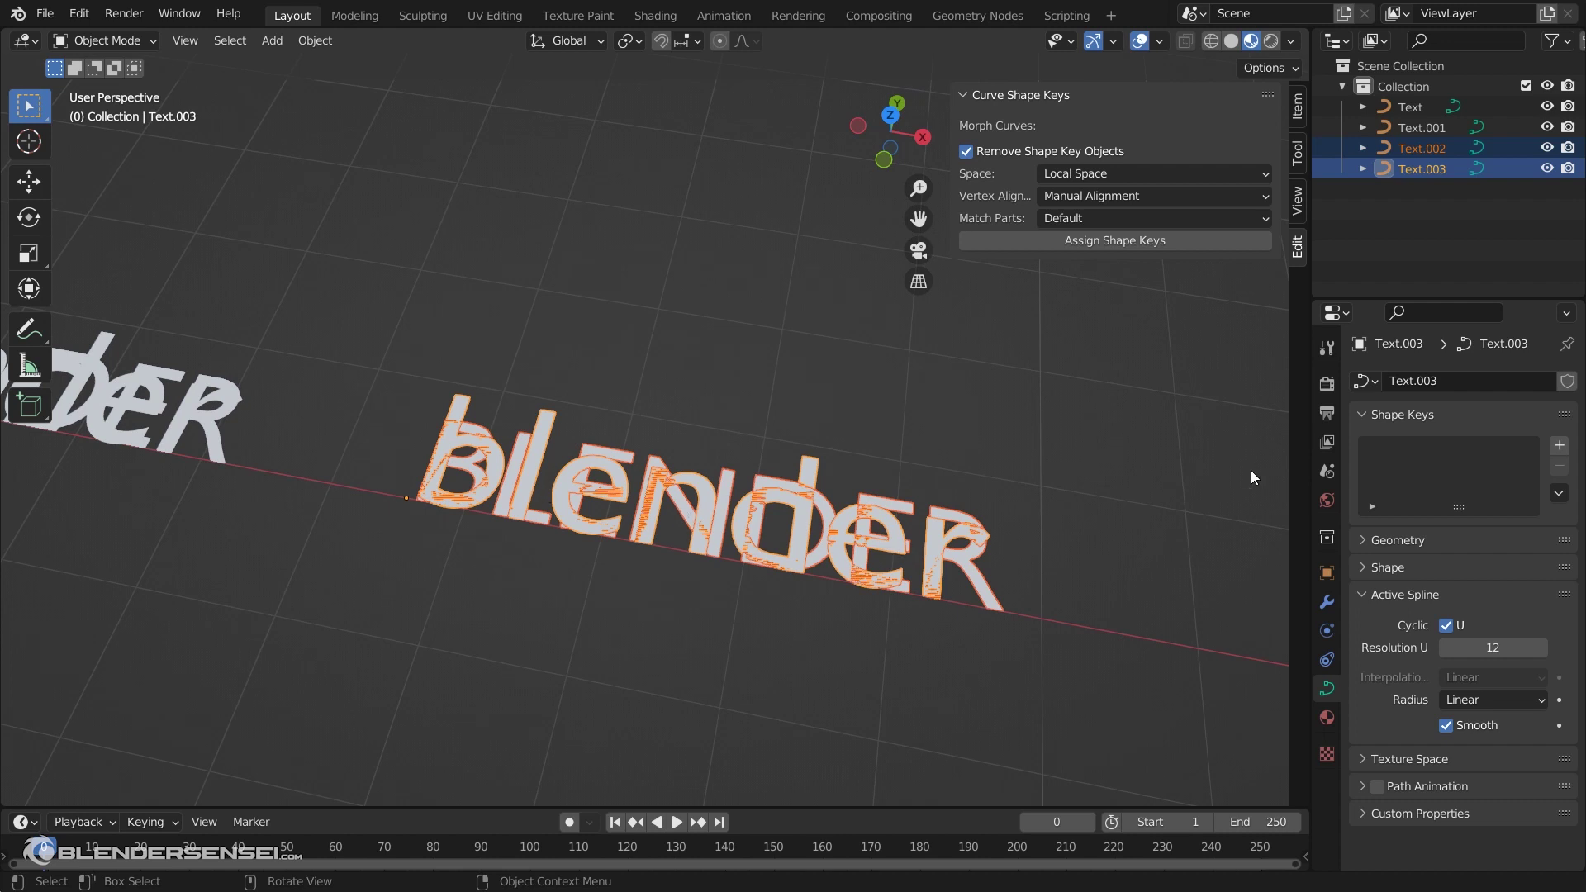
shift+middle_drag(1072, 299, 1021, 297)
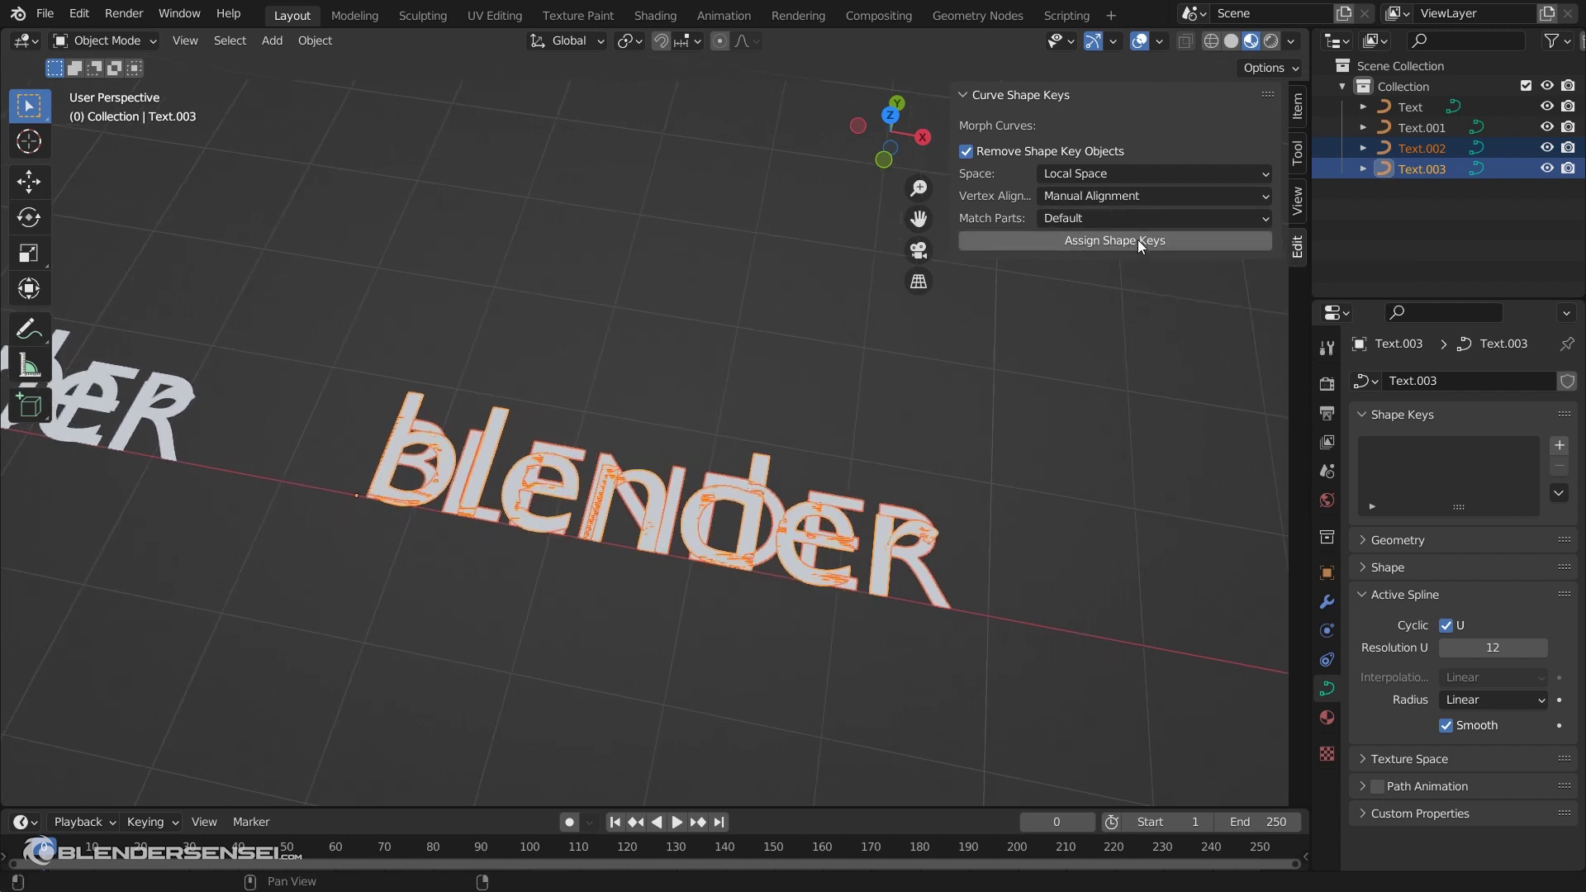
click(1137, 241)
shift+middle_drag(930, 402, 904, 395)
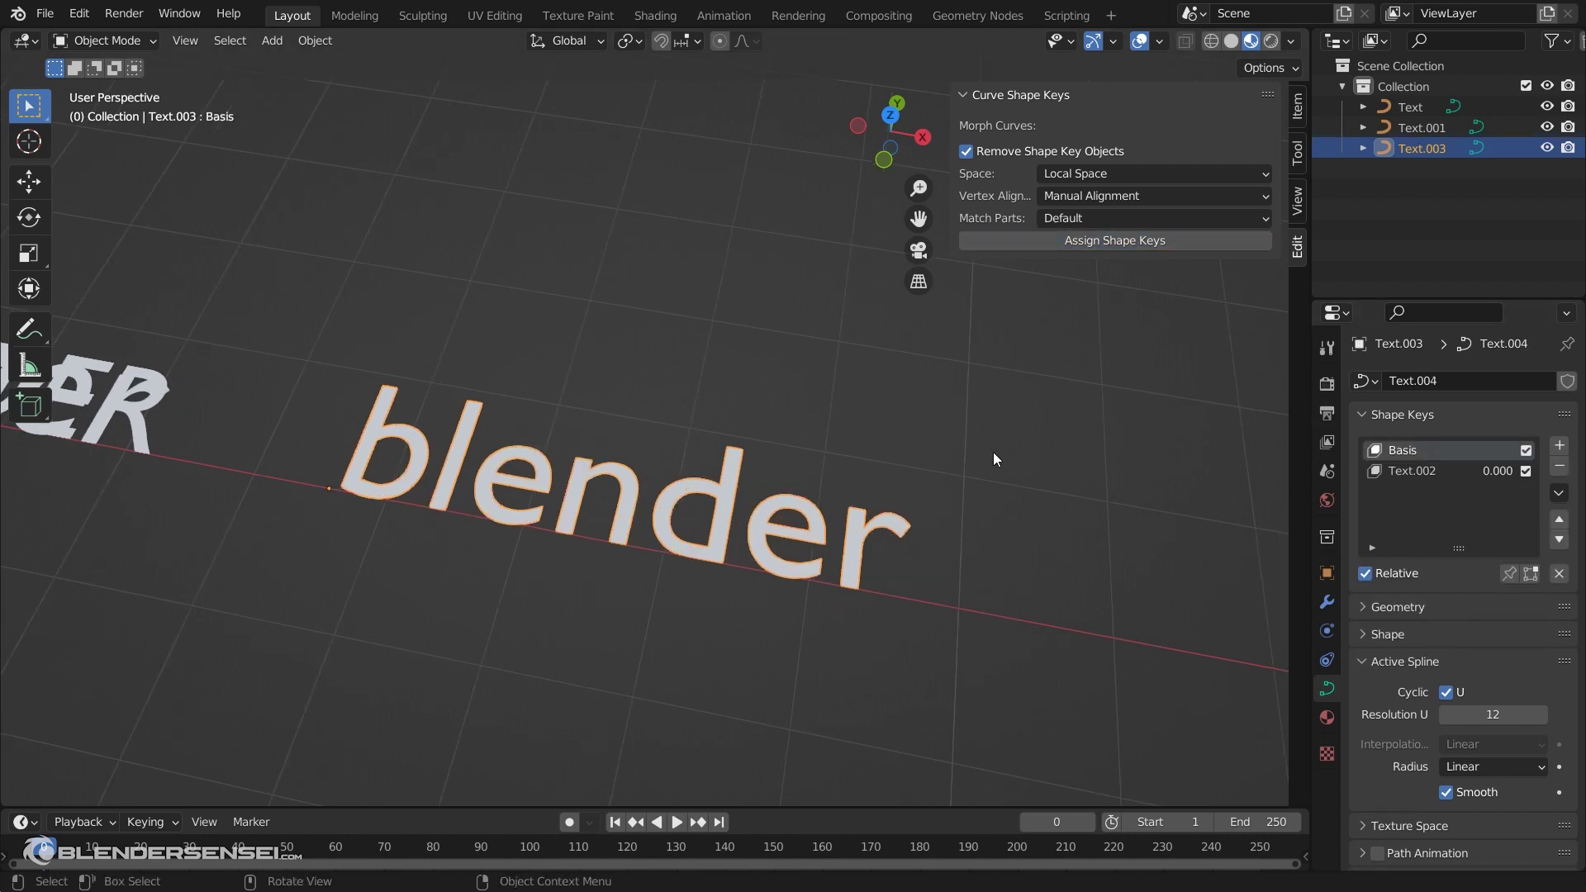
Test the morph by varying the Text.002 shape key value, leaving the curve in its uppercase BLENDER shape
middle_drag(335, 464, 201, 445)
shift+middle_drag(373, 429, 433, 478)
click(1413, 475)
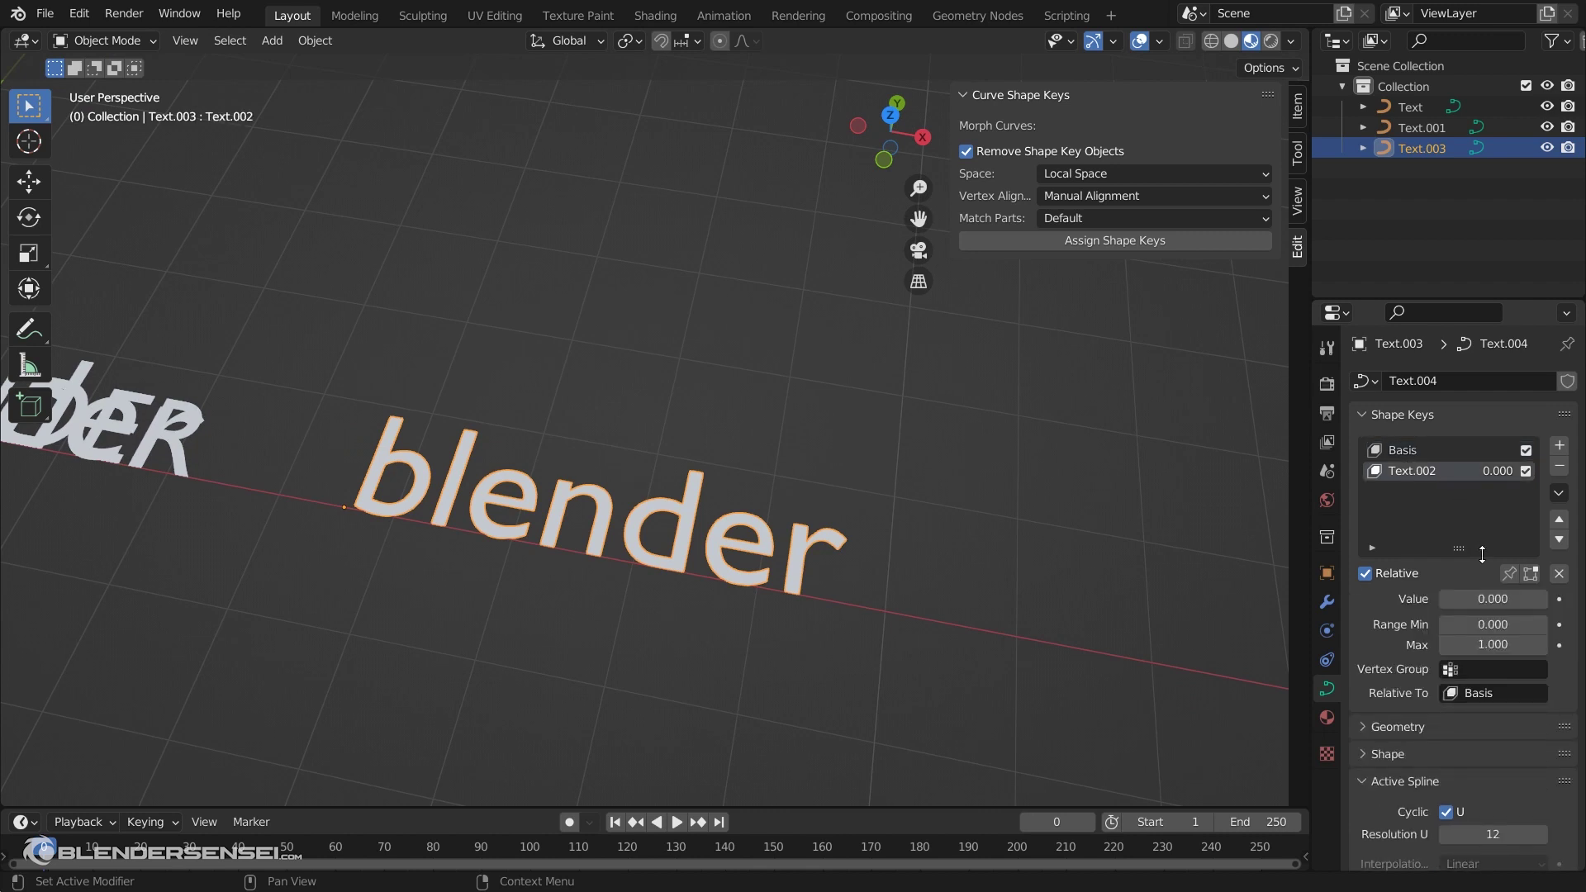
mouse_move(1470, 596)
mouse_down()
mouse_move(1571, 596)
mouse_move(1439, 598)
mouse_up()
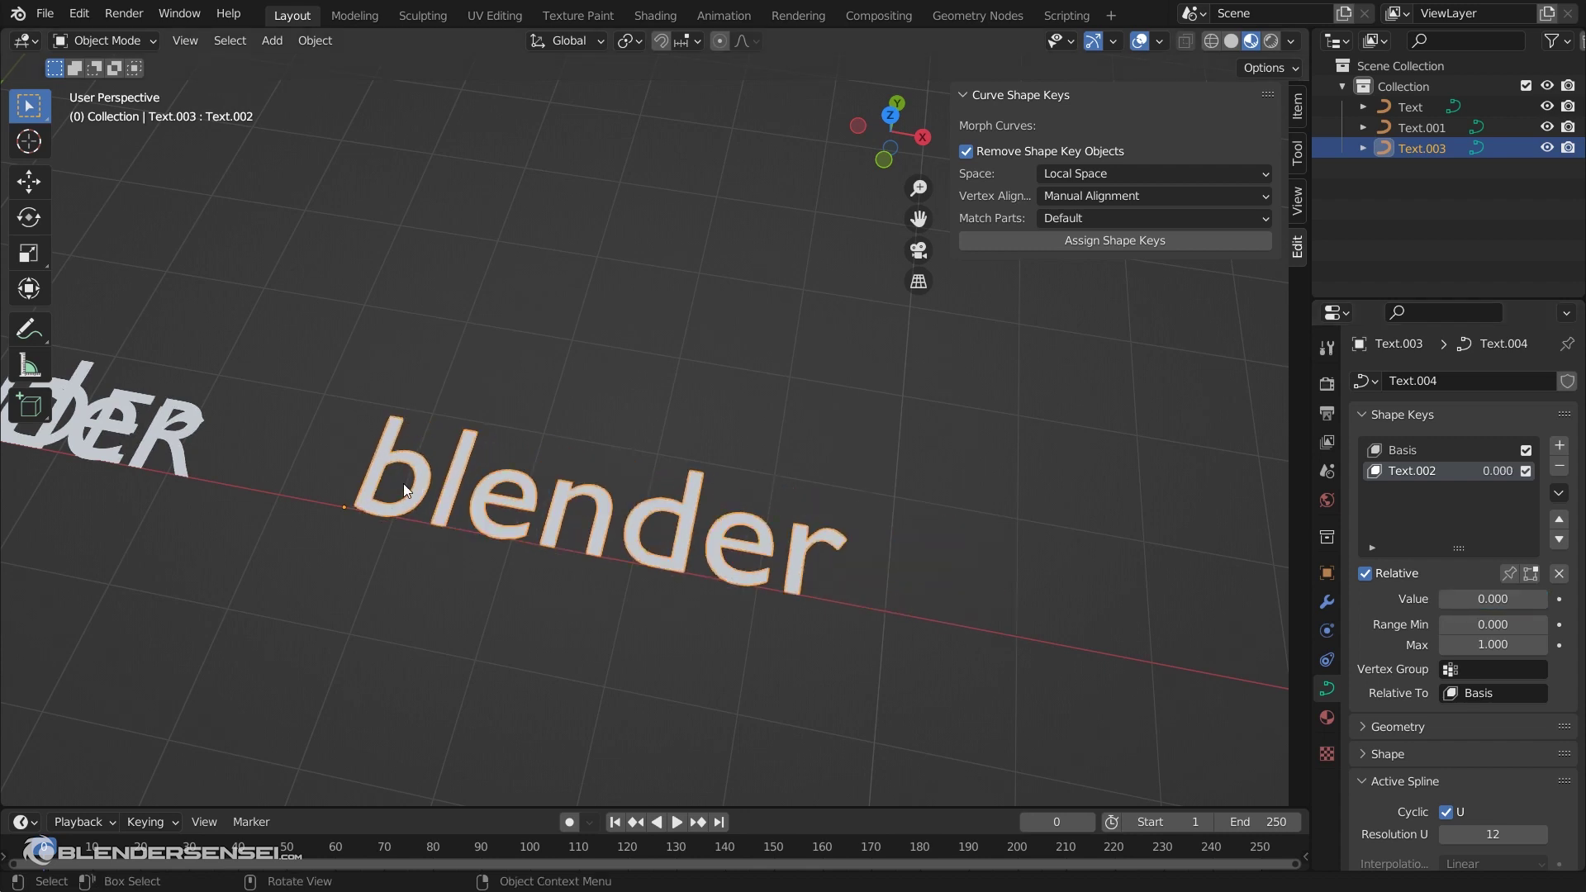
drag(1541, 599, 1499, 599)
Move the lowercase blender curve of the original pair about 1.1 m along the Y axis, clear of the uppercase one
scroll(712, 527, down, 3)
shift+middle_drag(642, 492, 926, 540)
click(522, 468)
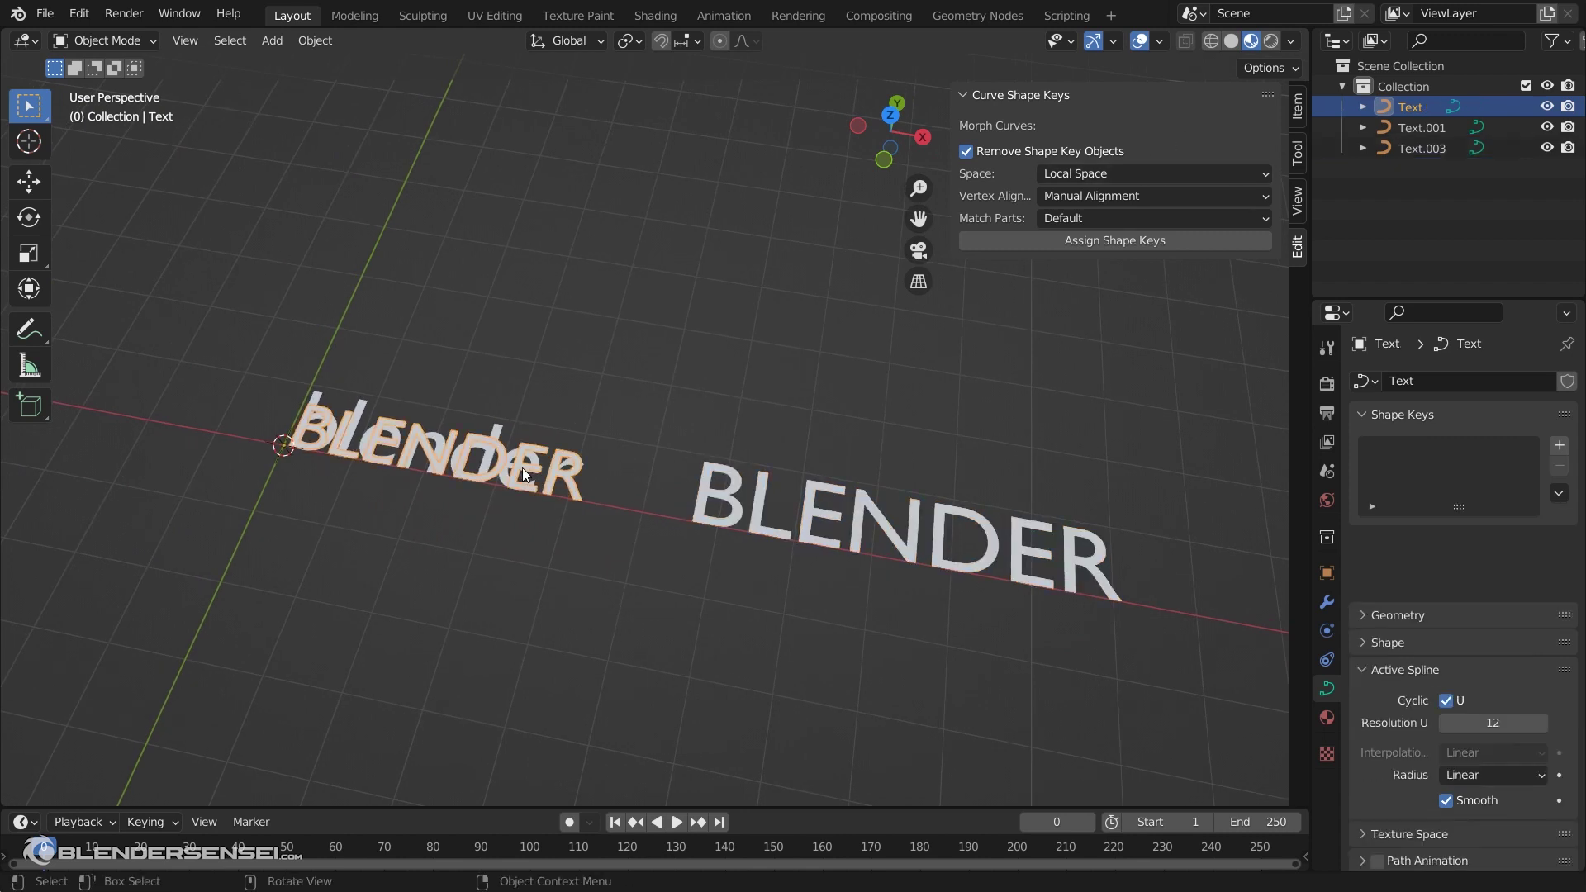
click(509, 458)
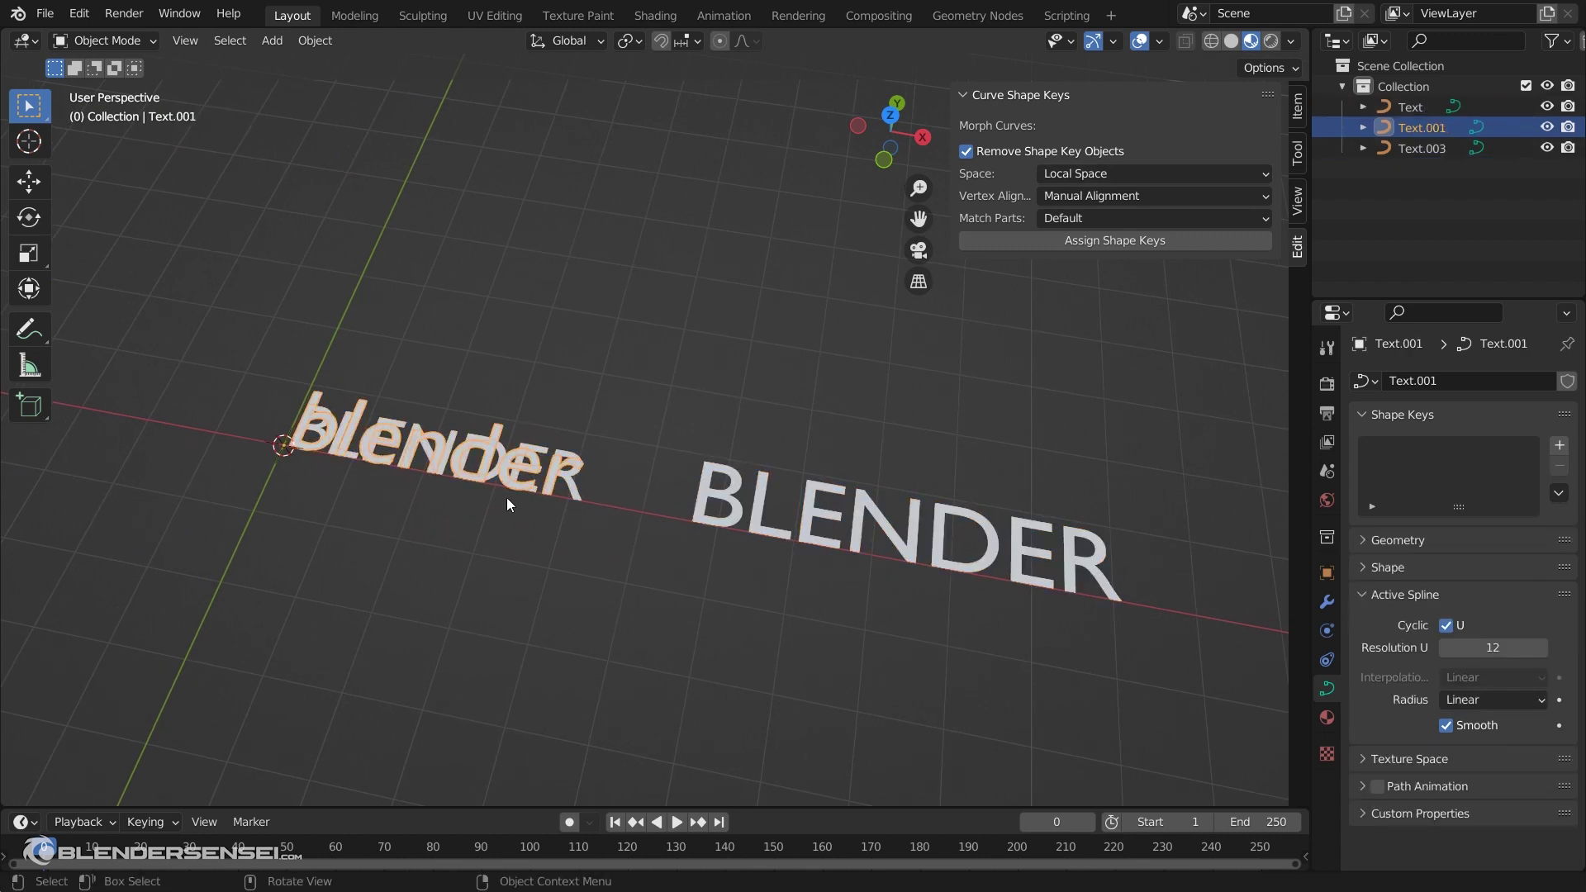
key(g)
key(y)
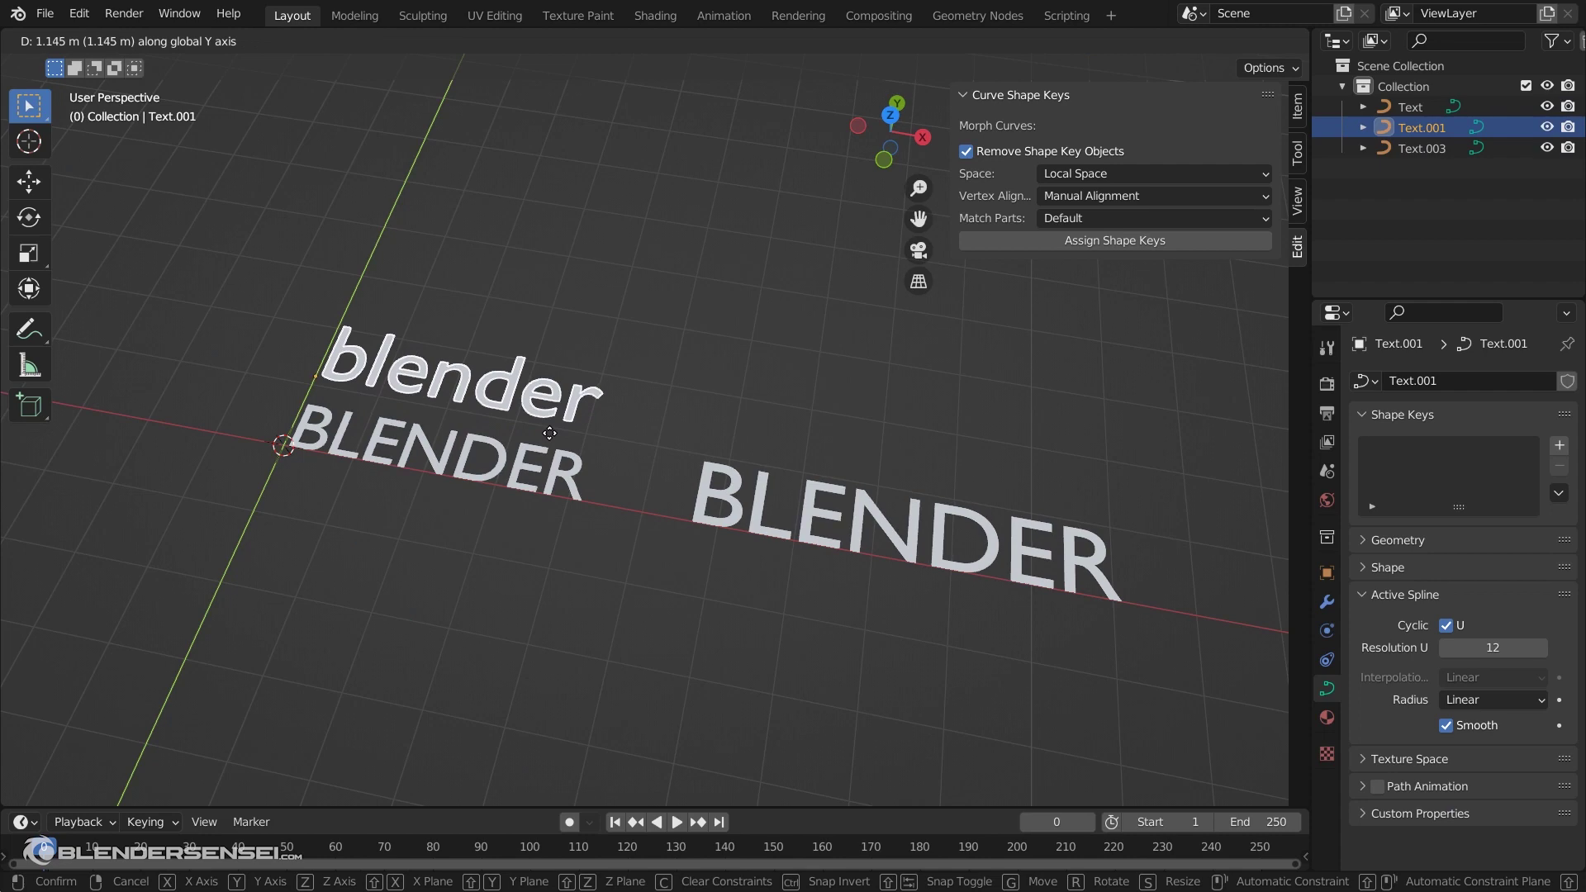
click(413, 438)
shift+middle_drag(430, 431, 628, 505)
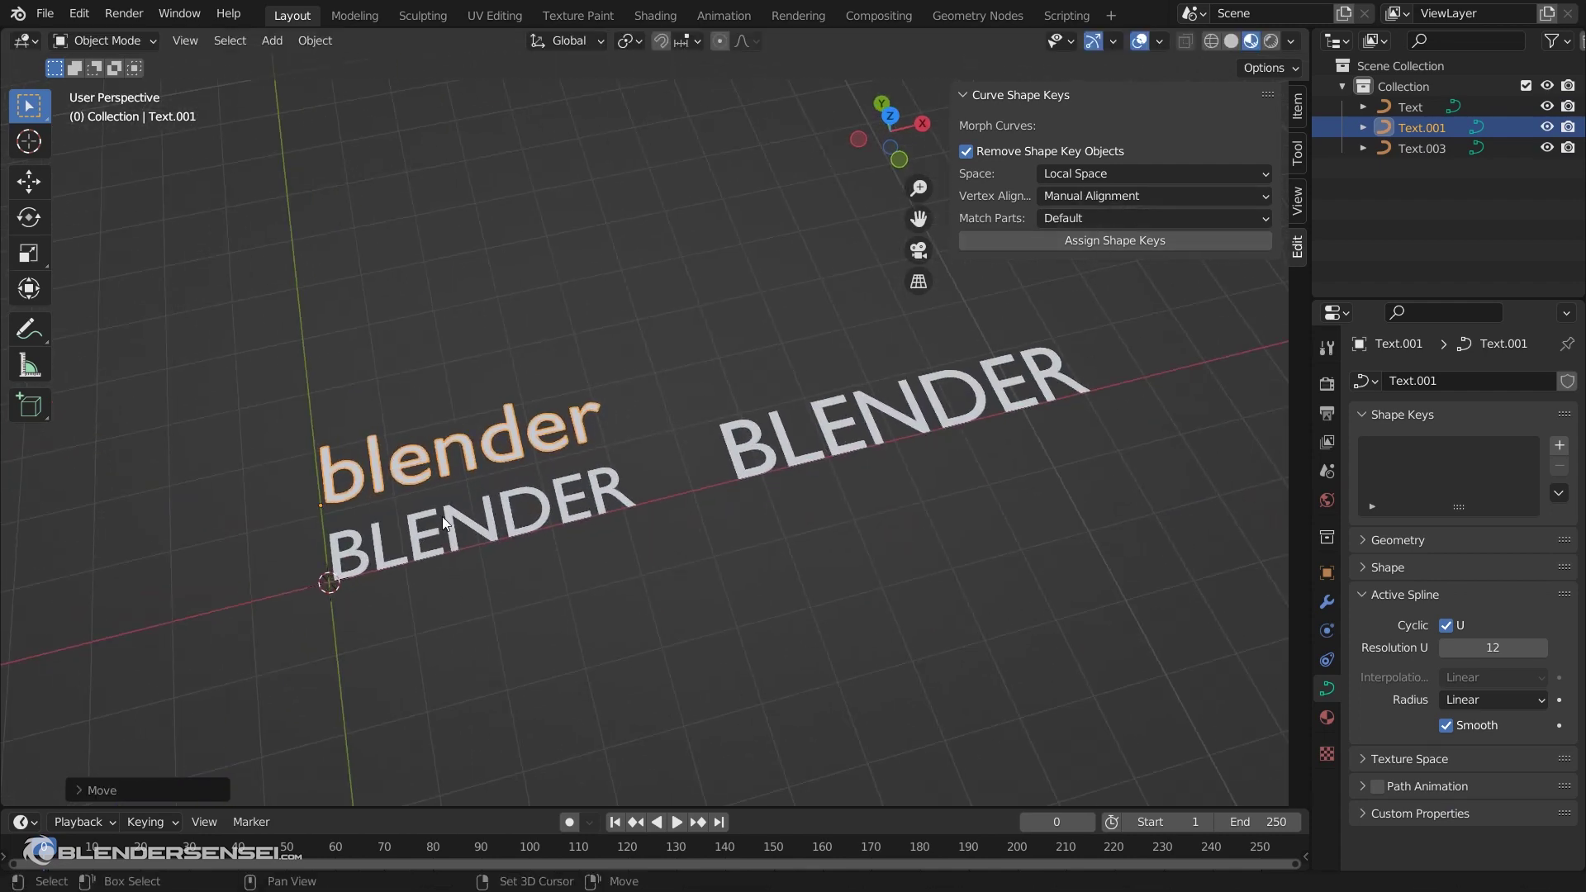
shift+middle_drag(442, 517, 590, 460)
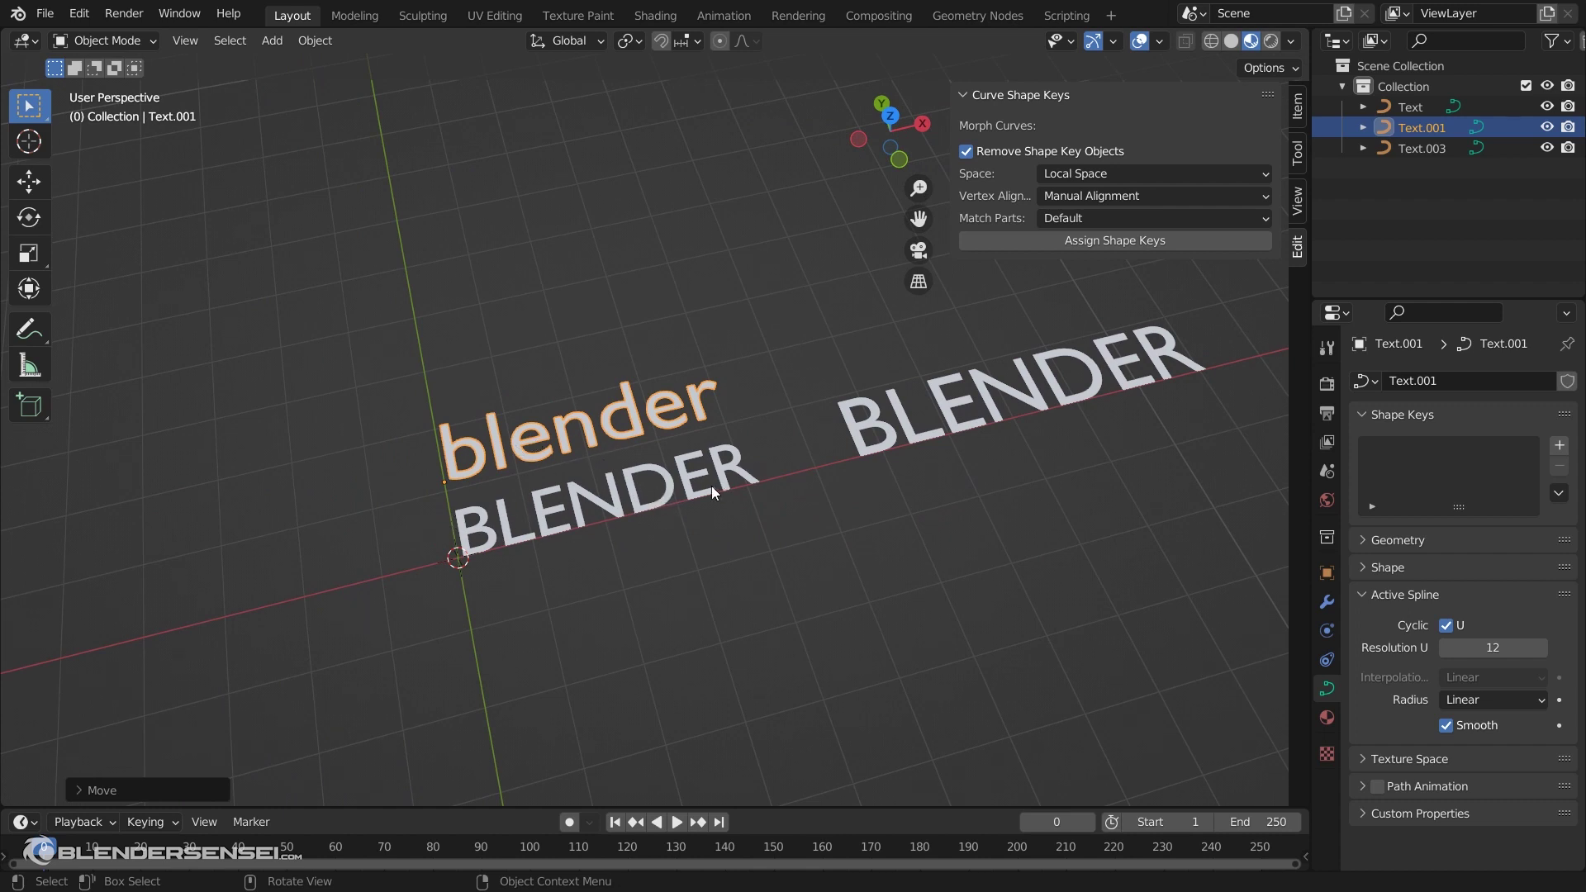
scroll(740, 473, up, 1)
shift+middle_drag(539, 445, 657, 440)
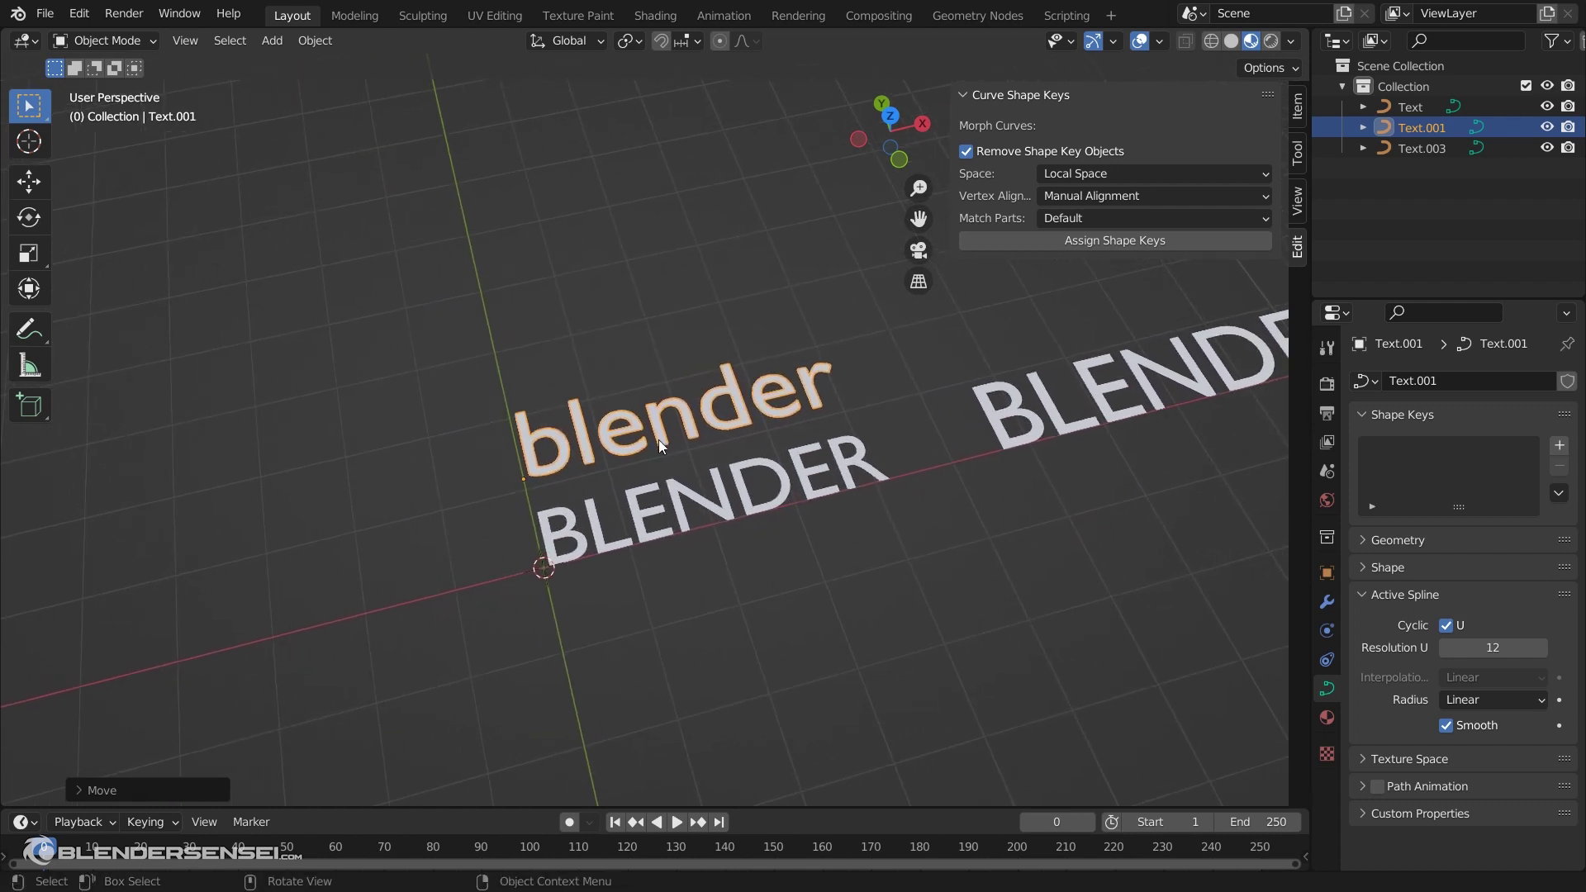
Duplicate the original lowercase blender and uppercase BLENDER curves together and place the copies just behind the morphed BLENDER curve
shift+click(725, 462)
shift+middle_drag(879, 405, 473, 751)
key(shift+d)
click(908, 462)
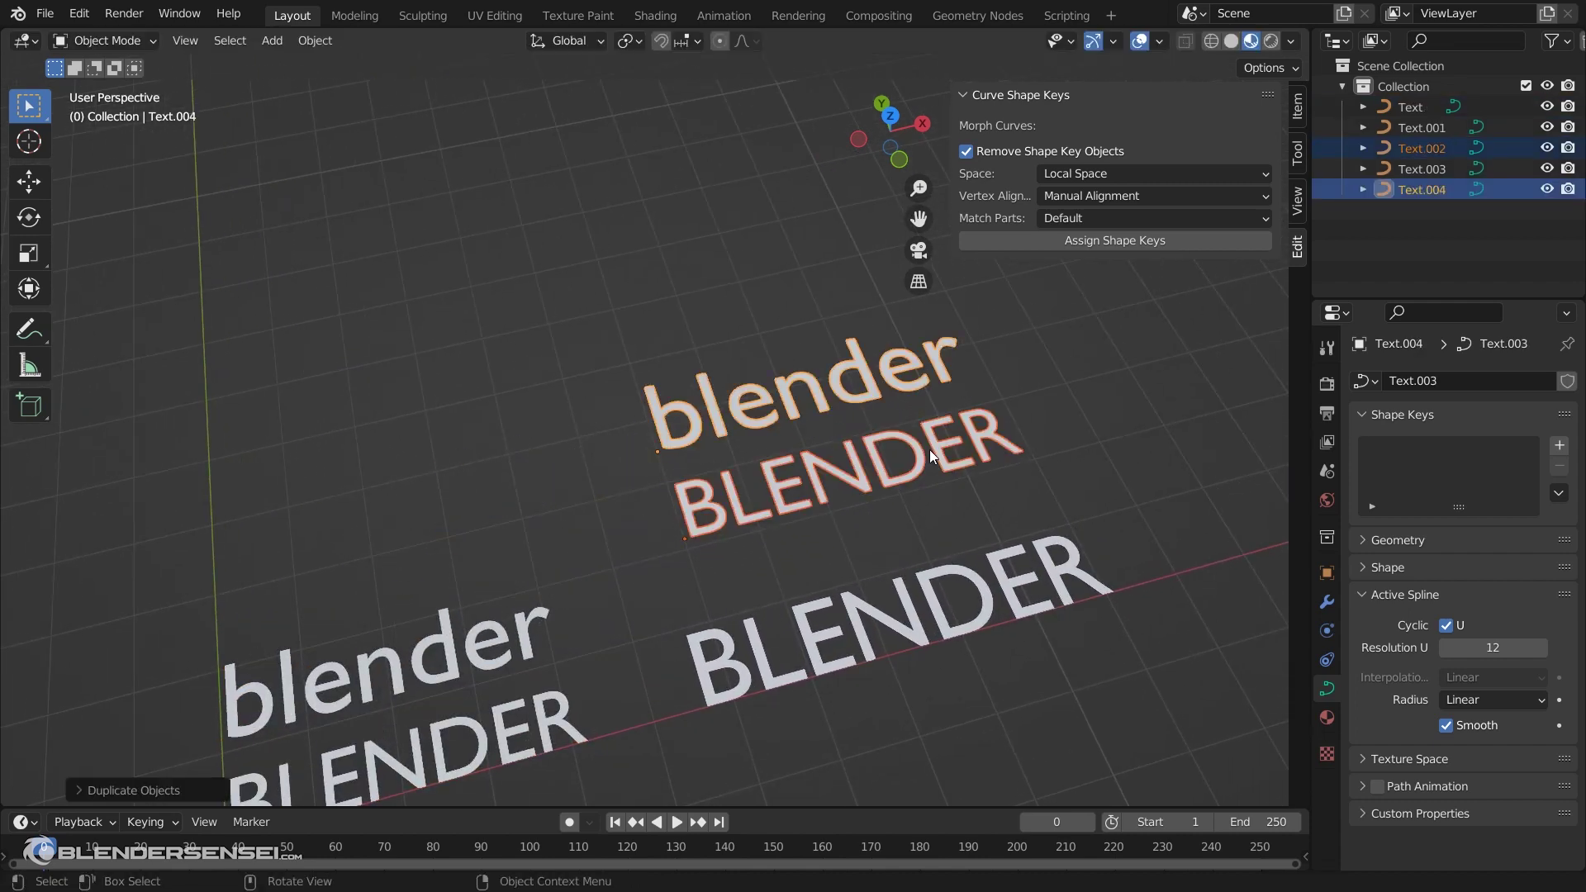
shift+middle_drag(929, 450, 727, 582)
shift+middle_drag(439, 703, 550, 616)
scroll(568, 562, up, 2)
shift+middle_drag(792, 482, 606, 544)
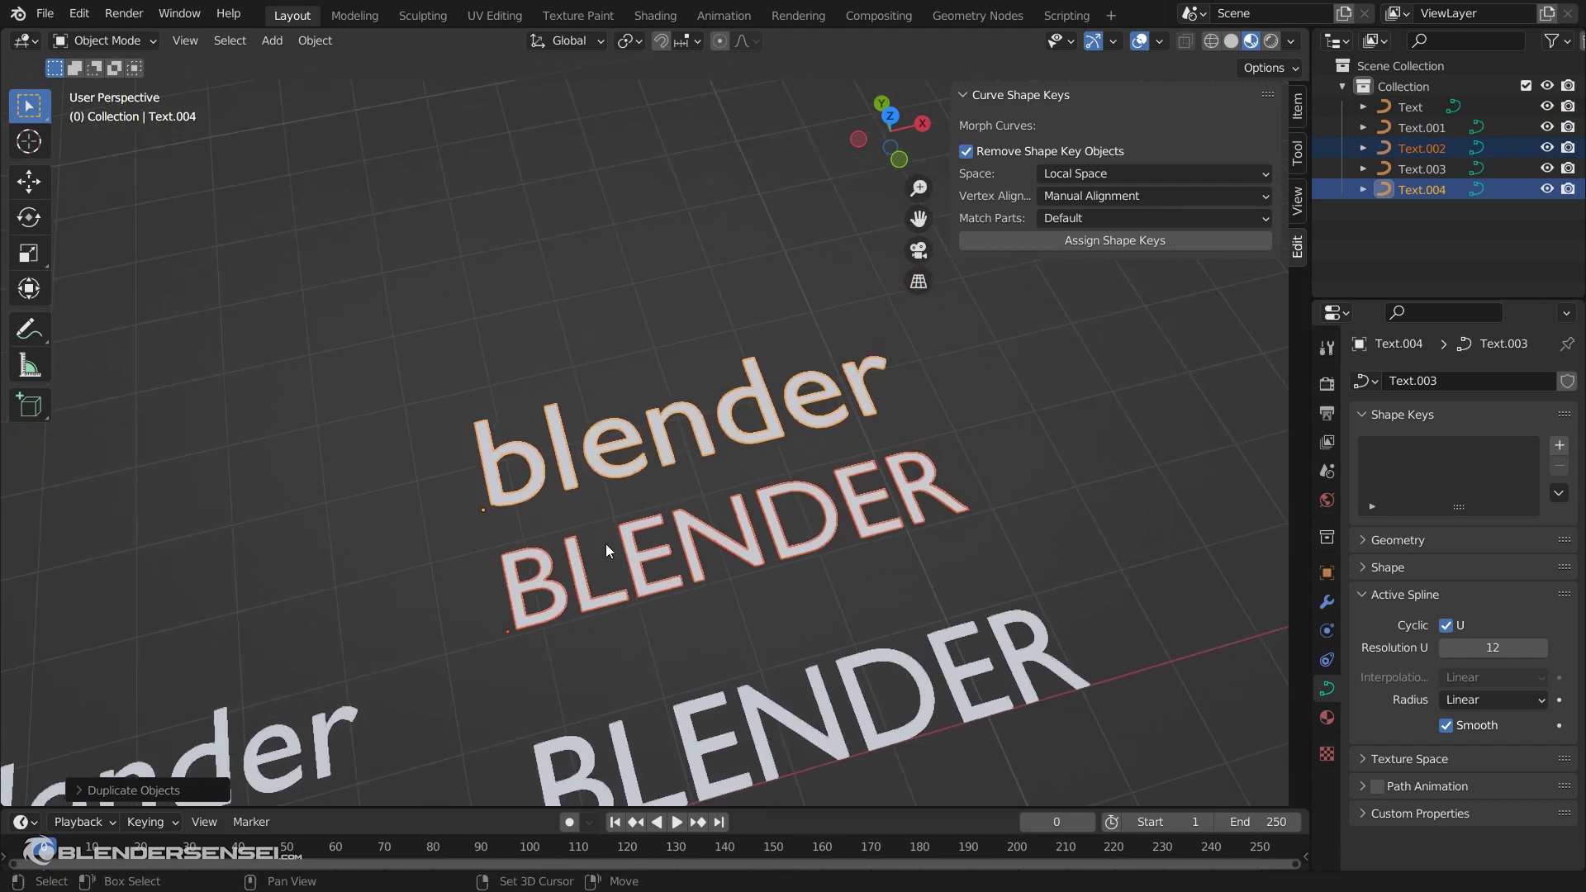
Open both duplicated text curves in Edit Mode with the lowercase one active and display their starting vertices using Mark Starting Vertices
click(766, 507)
shift+click(786, 459)
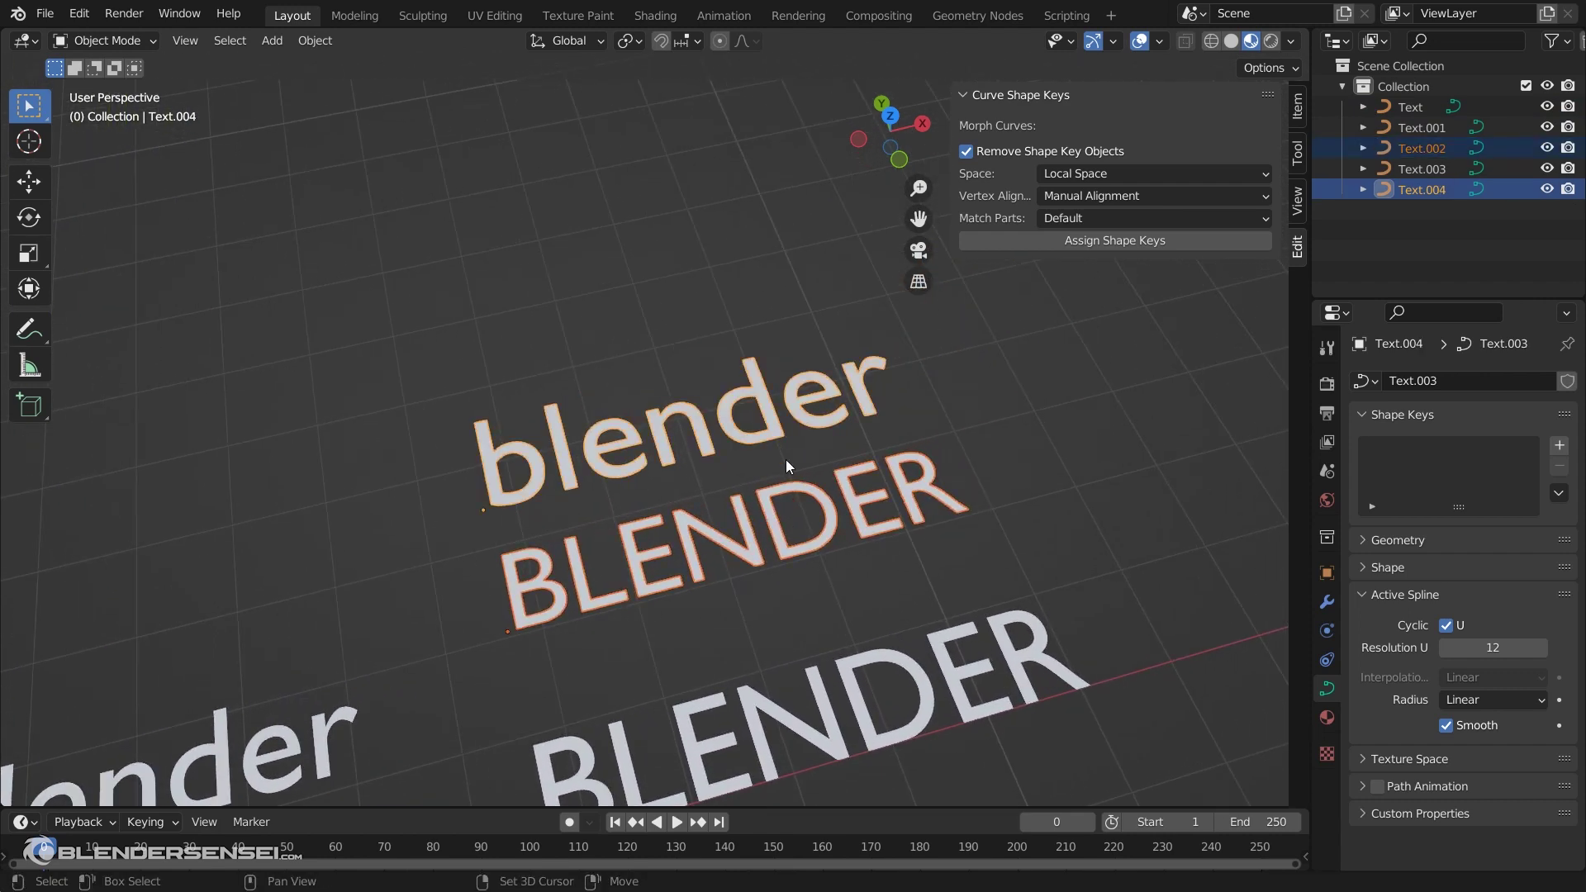
mouse_move(785, 459)
middle_down()
mouse_move(746, 472)
mouse_move(760, 474)
middle_up()
key(Tab)
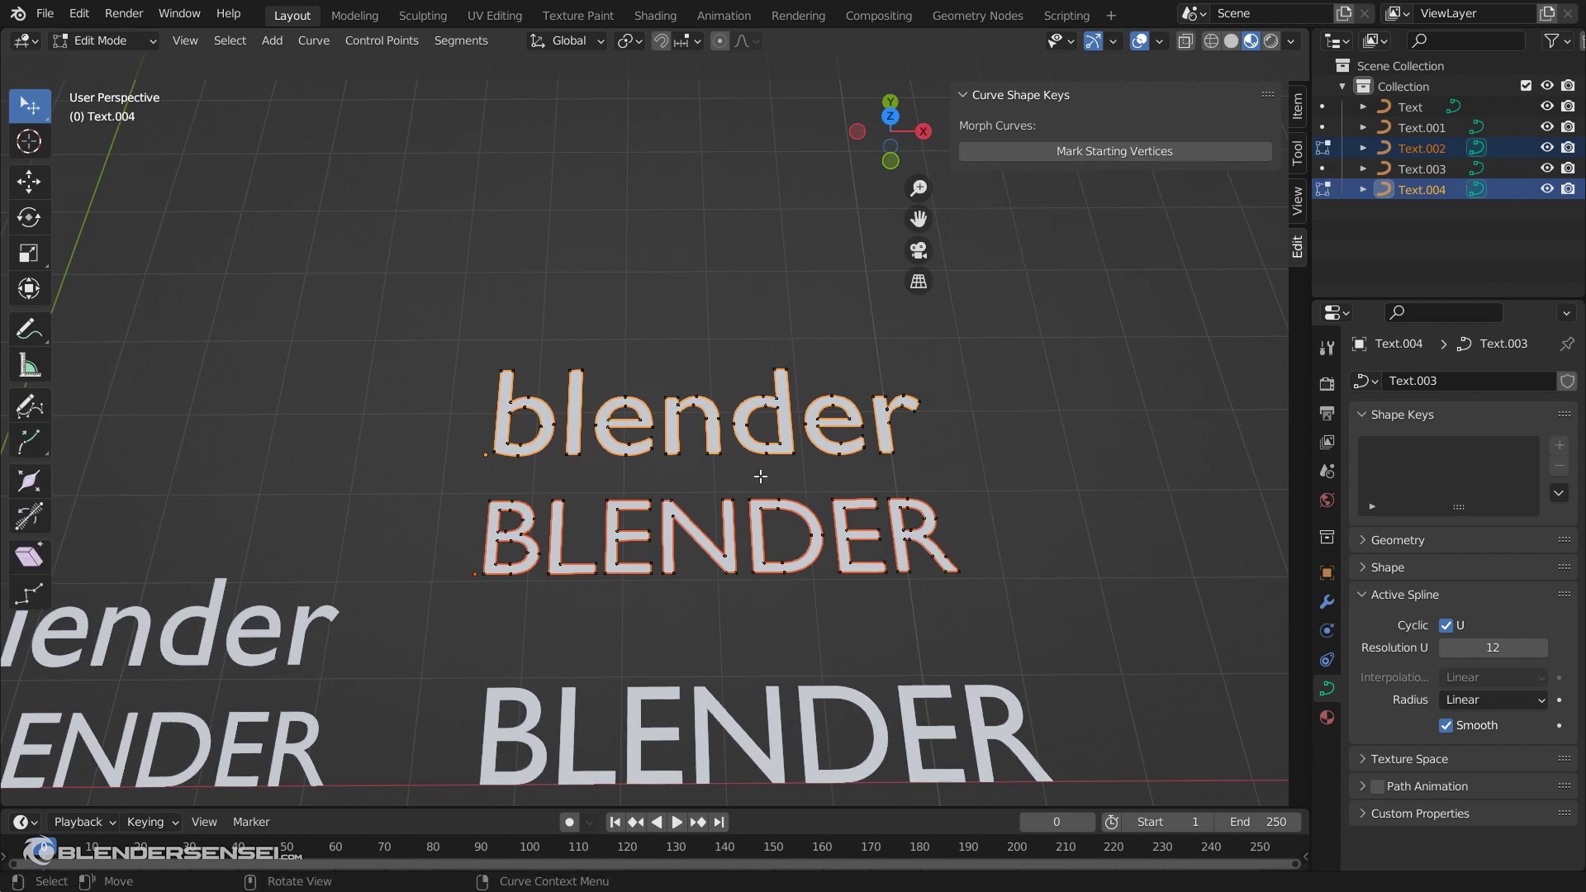
scroll(760, 477, up, 2)
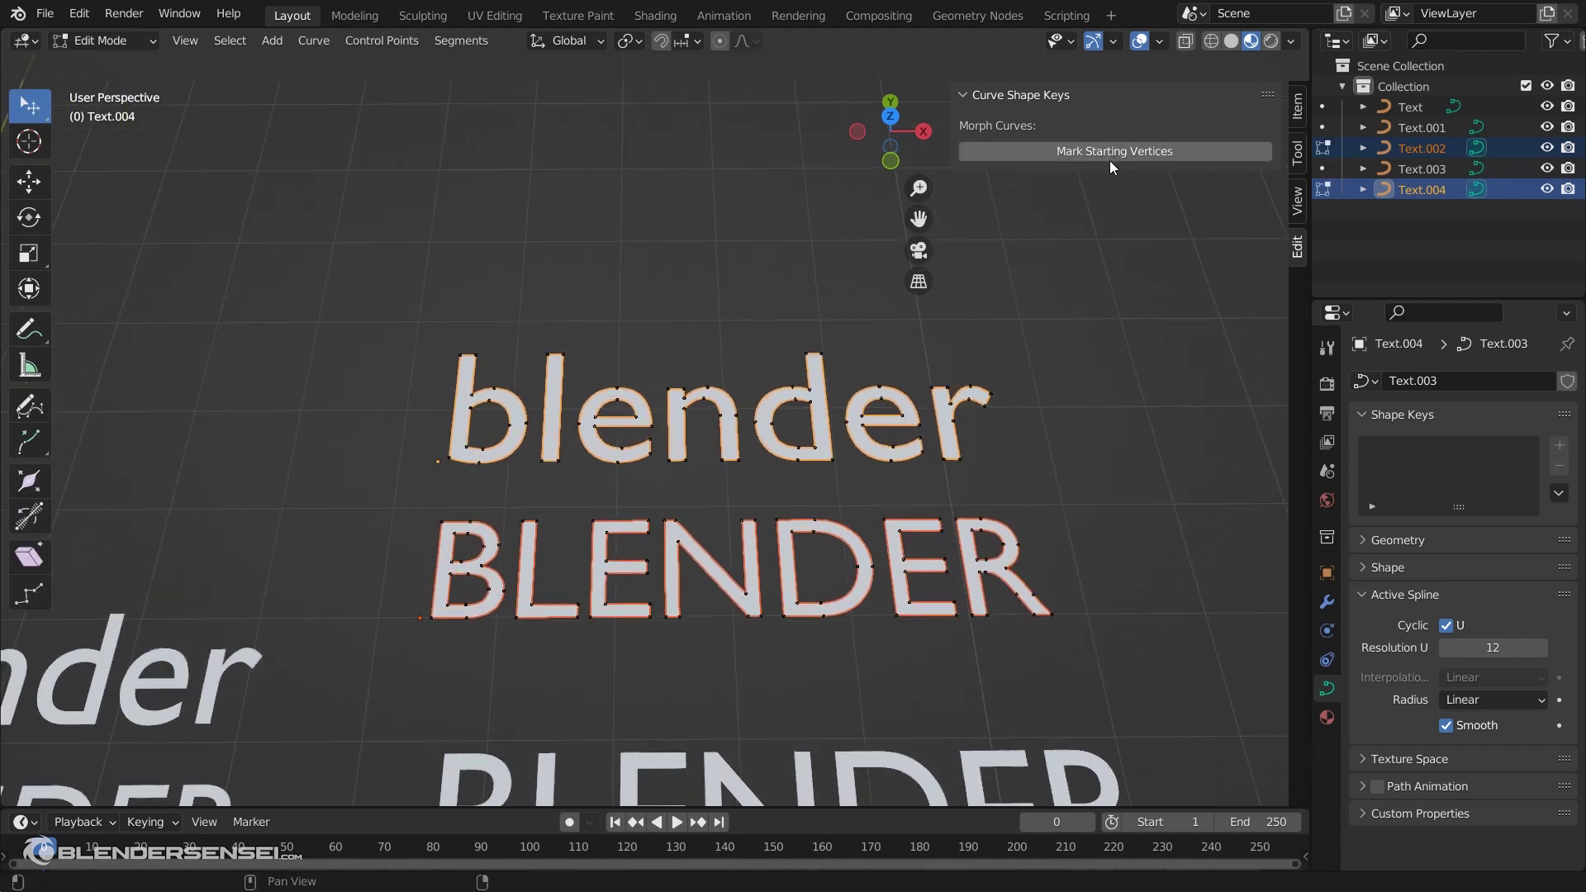
shift+middle_drag(1119, 331, 1152, 331)
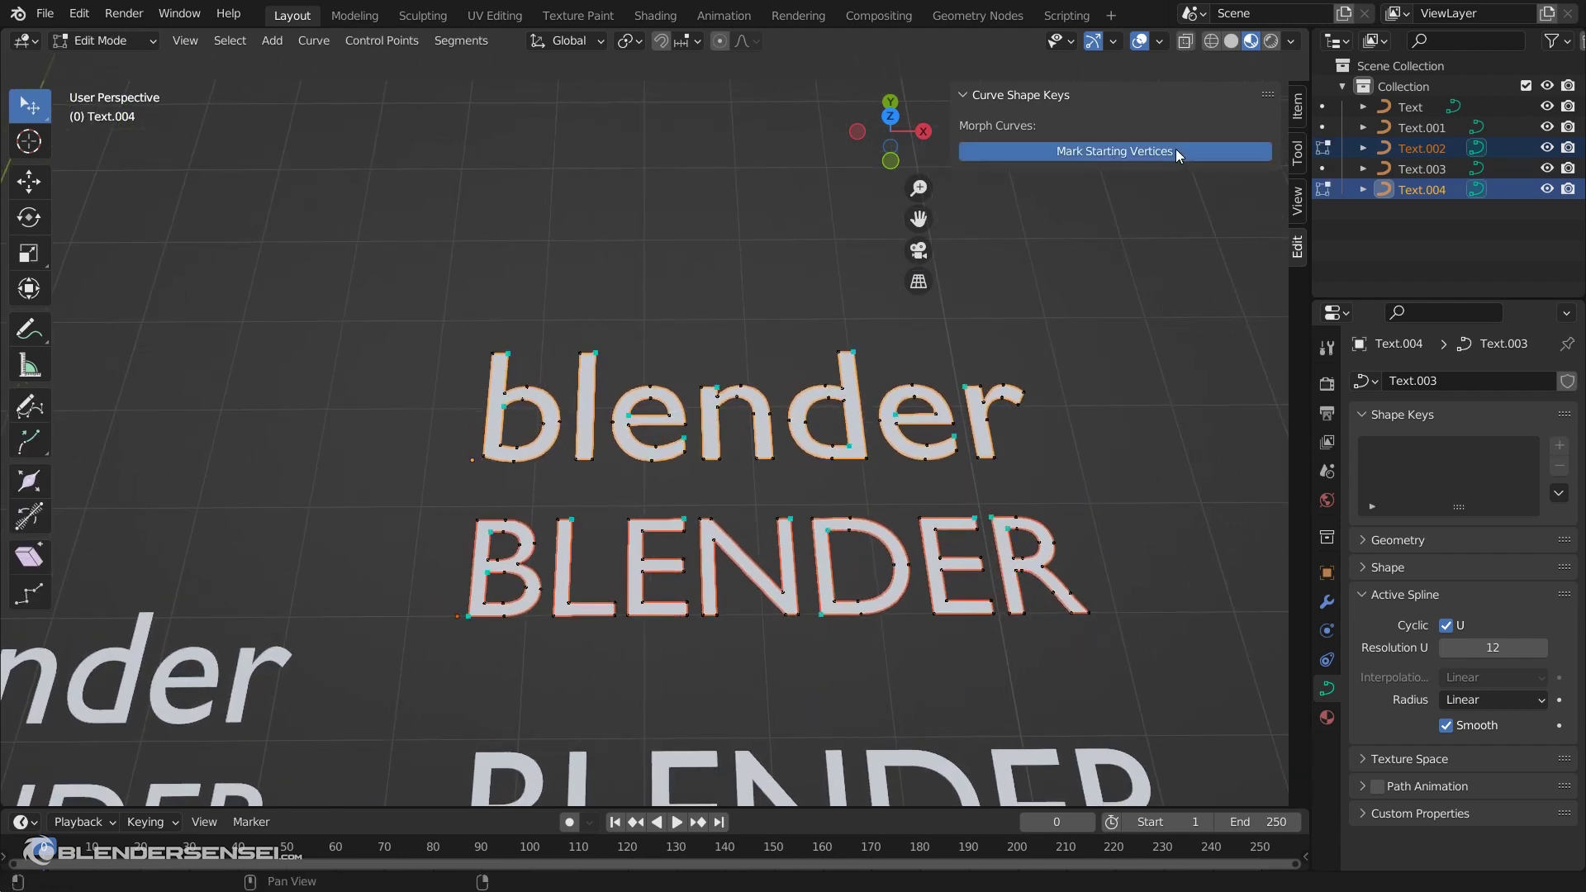
Examine where the marked starting vertices lie on matching letters of the lowercase and uppercase curves
shift+middle_drag(672, 437, 751, 482)
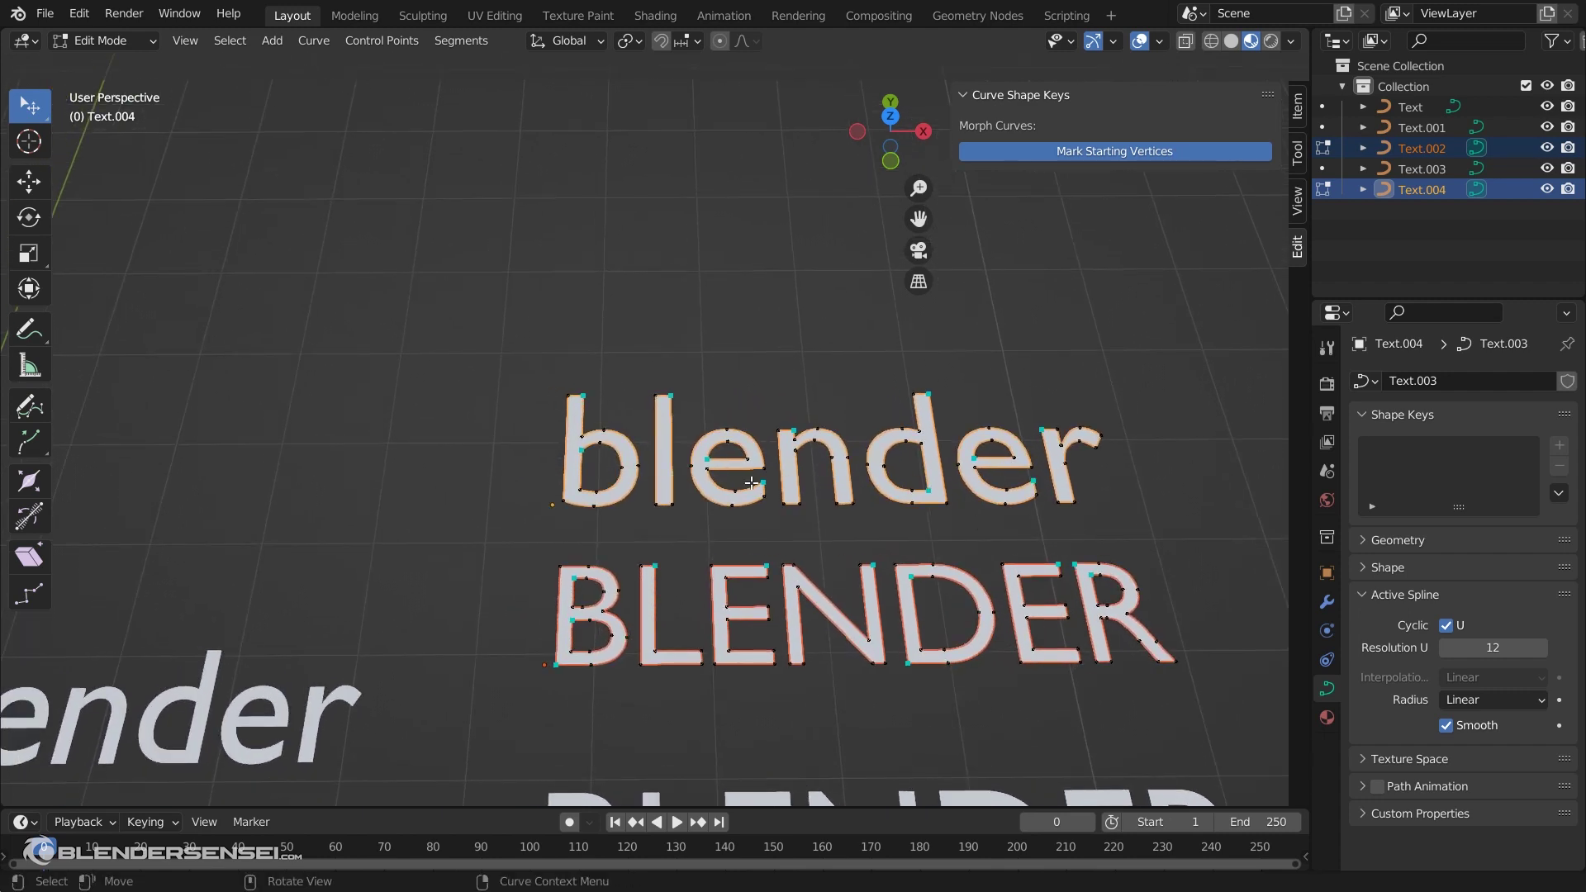
scroll(655, 436, up, 1)
shift+middle_drag(594, 450, 471, 435)
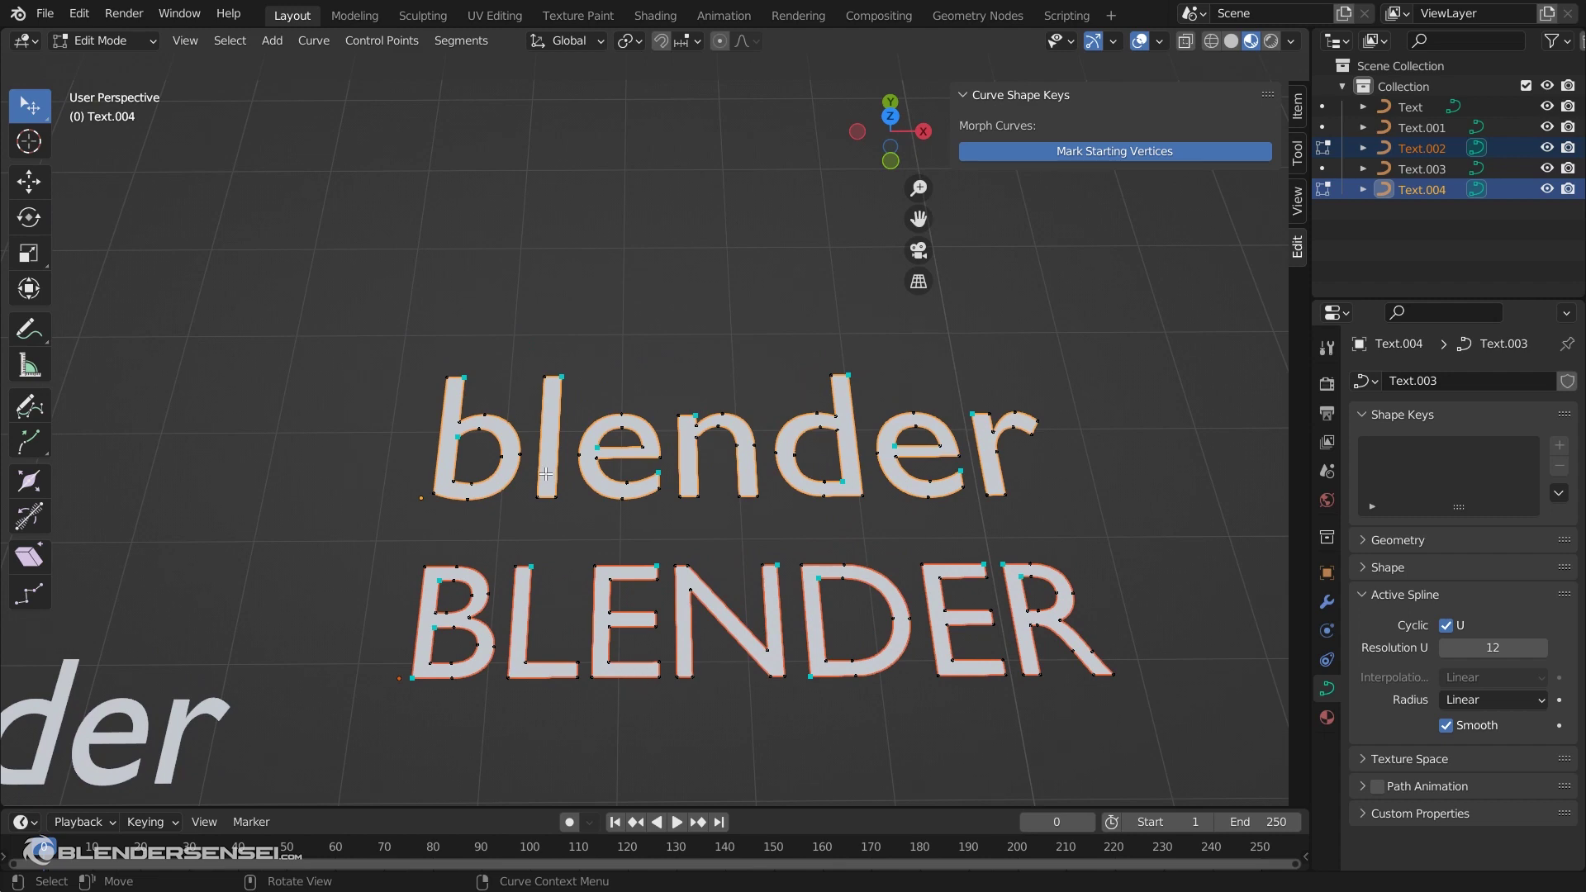
shift+middle_drag(692, 486, 800, 448)
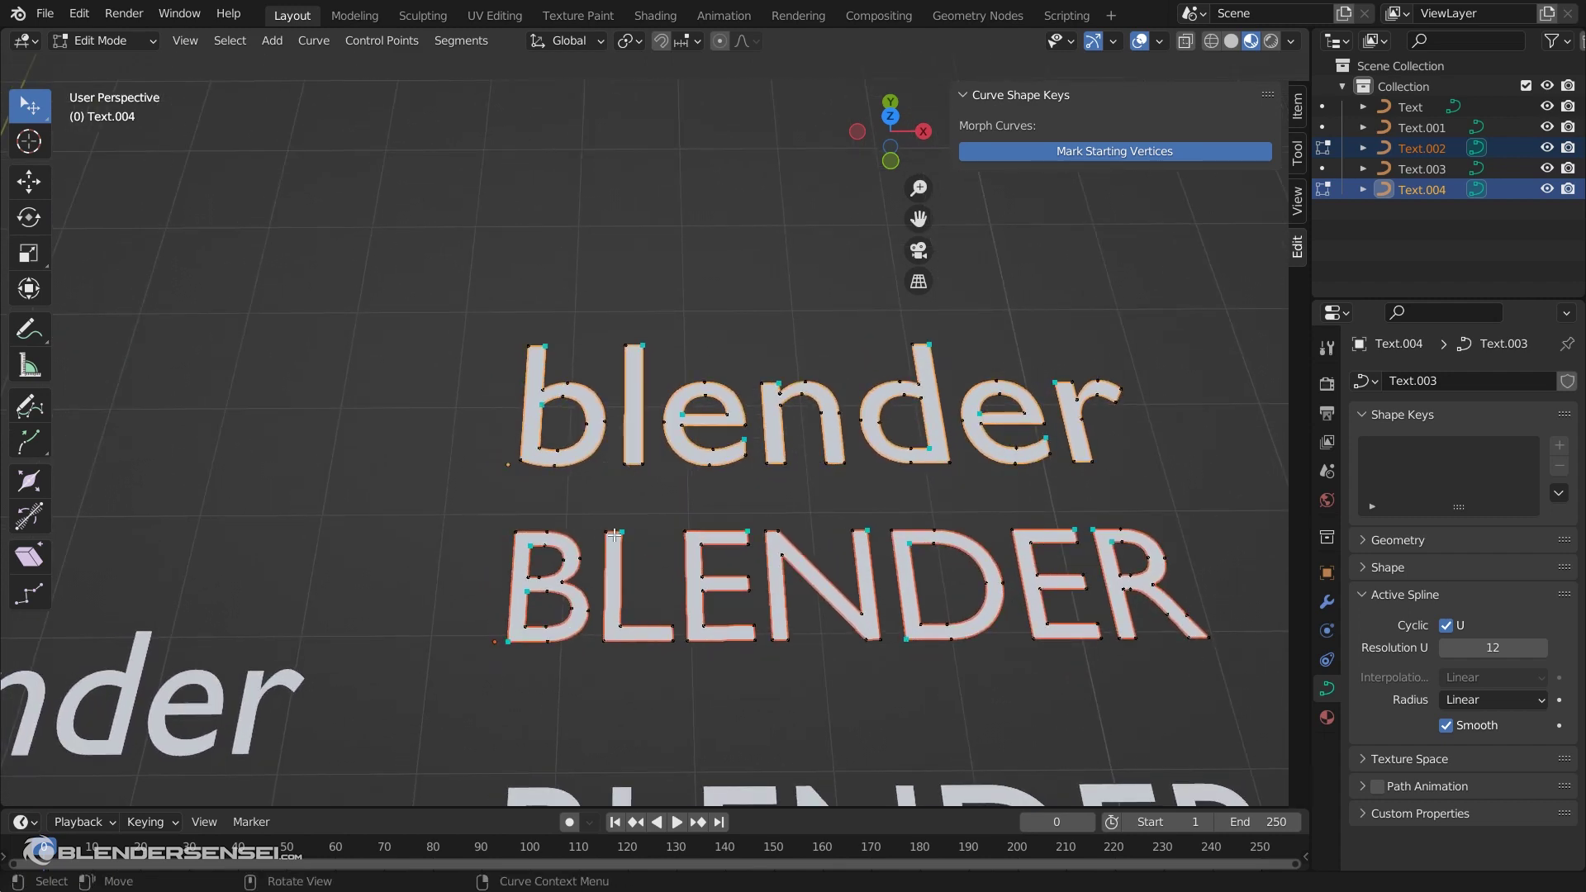
shift+middle_drag(628, 533, 457, 473)
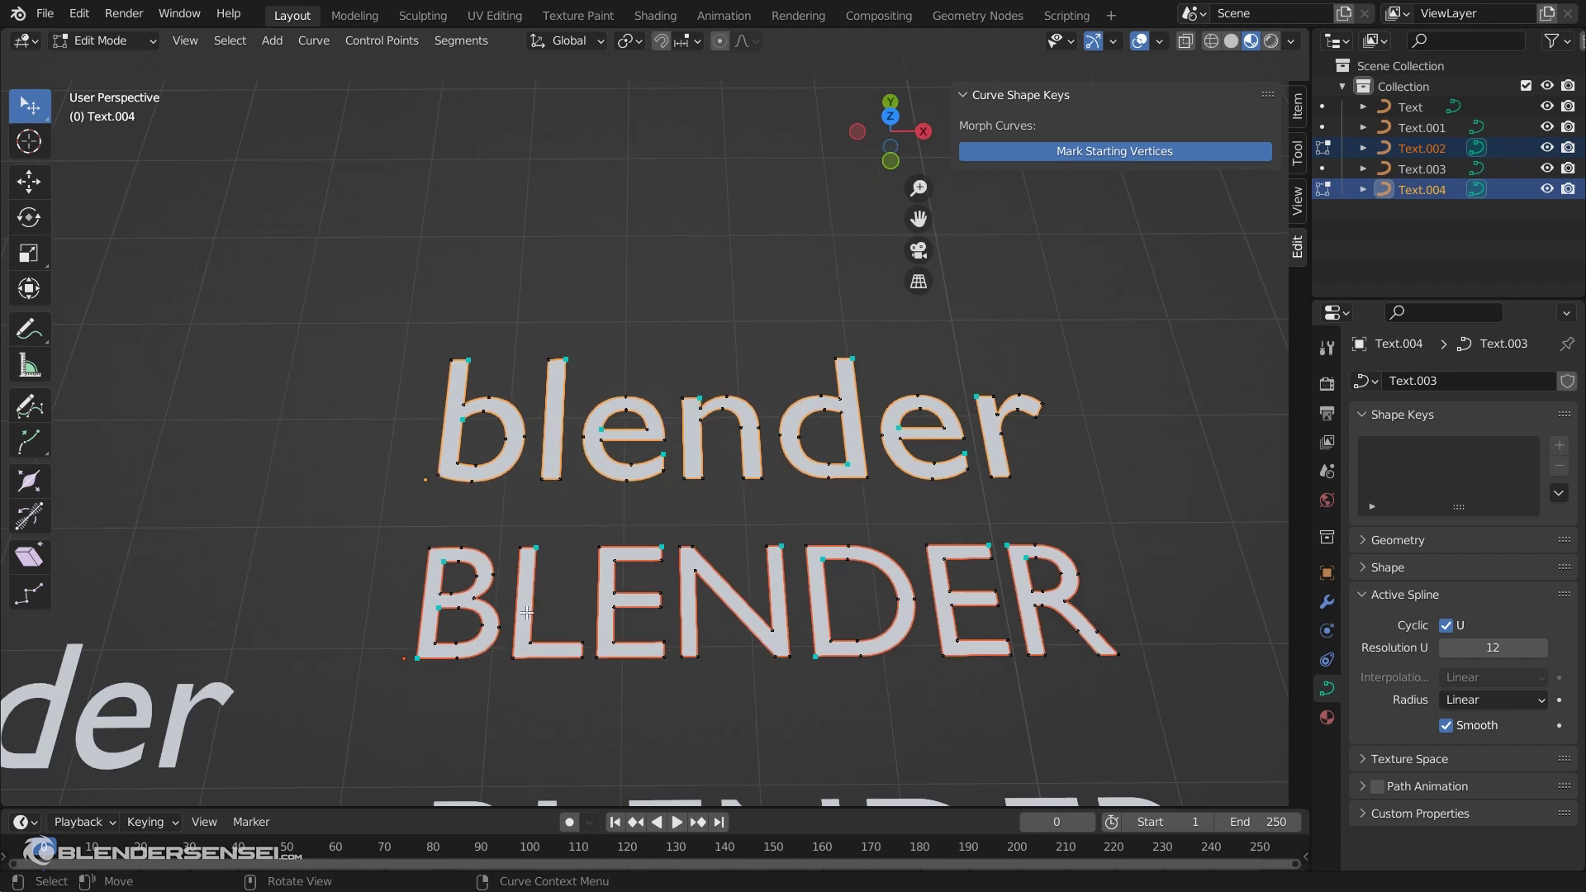
shift+middle_drag(527, 612, 563, 592)
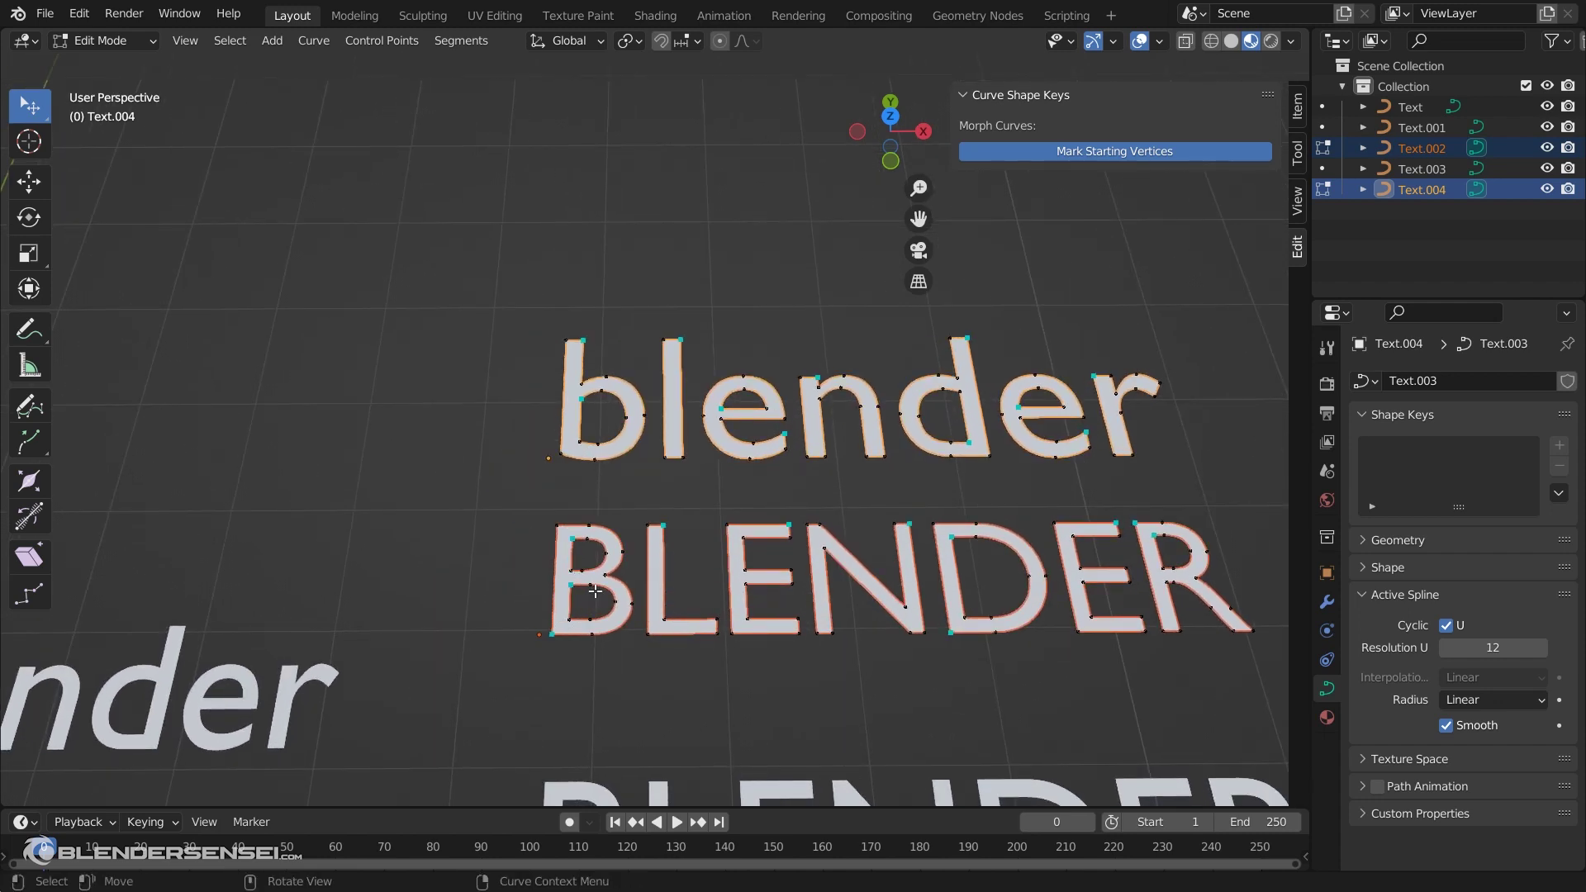
middle_drag(610, 574, 397, 516)
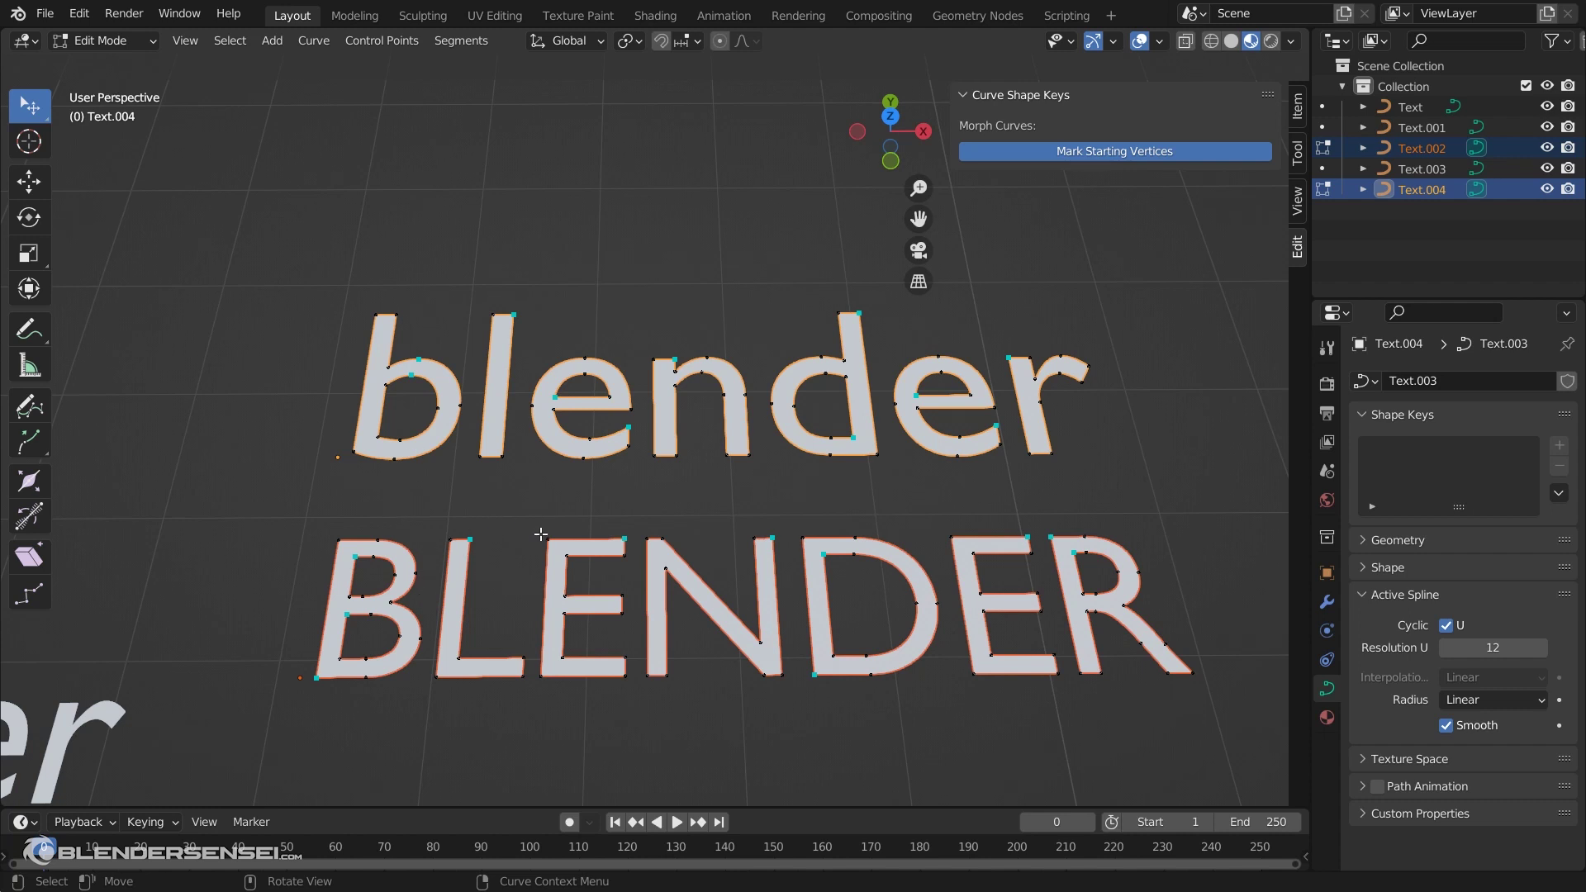
Try setting the starting vertices of the first letters b and B at their lower-left corners, including the inner contours
click(354, 451)
shift+middle_drag(540, 585, 697, 538)
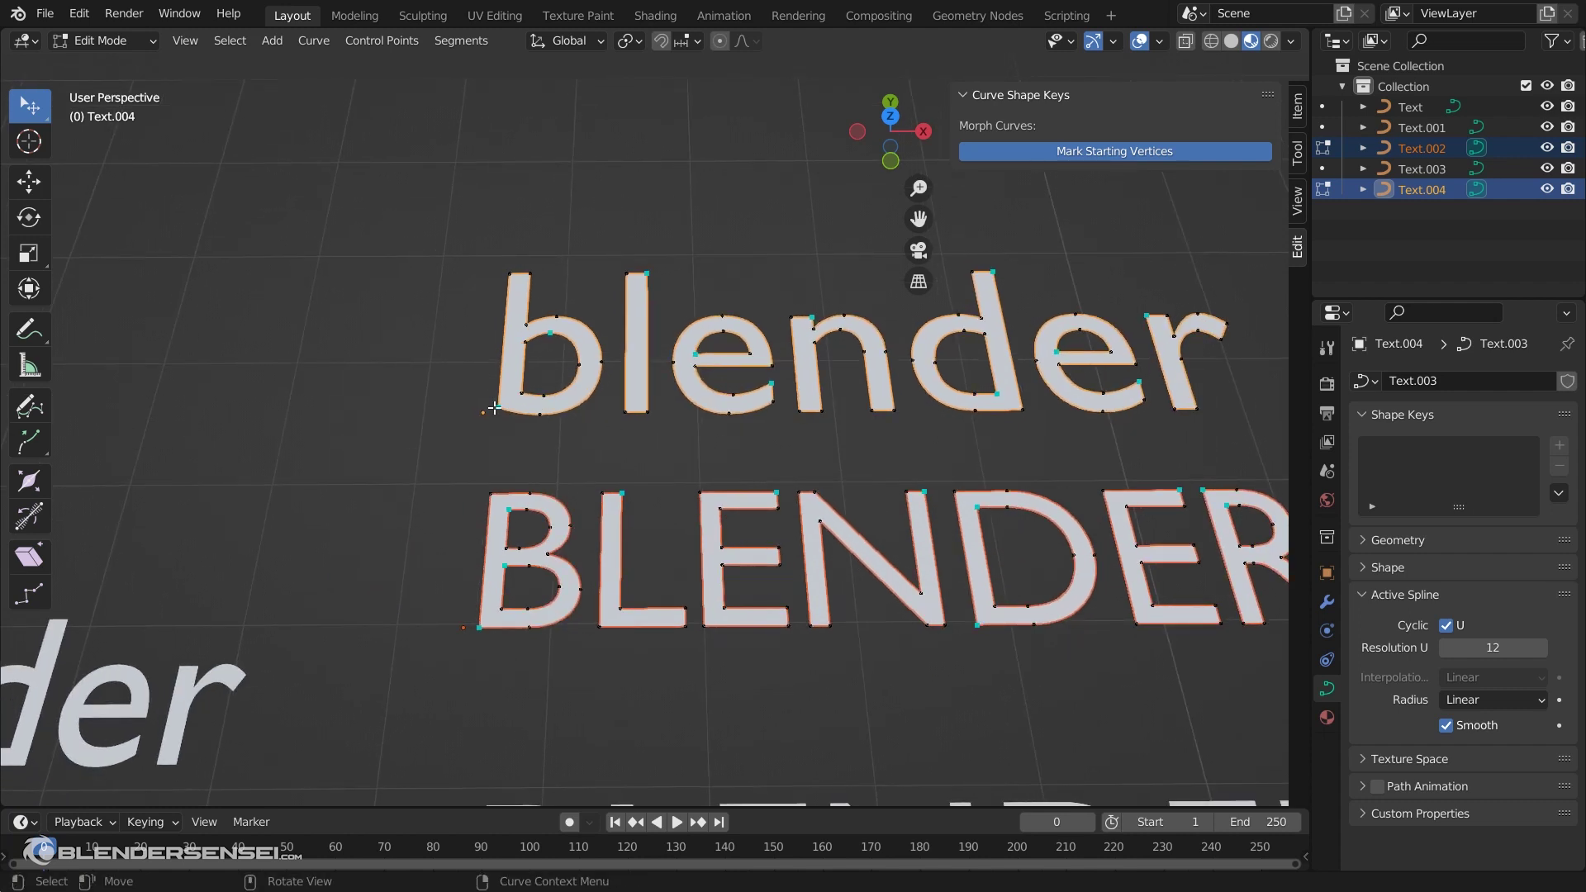
click(523, 391)
click(500, 610)
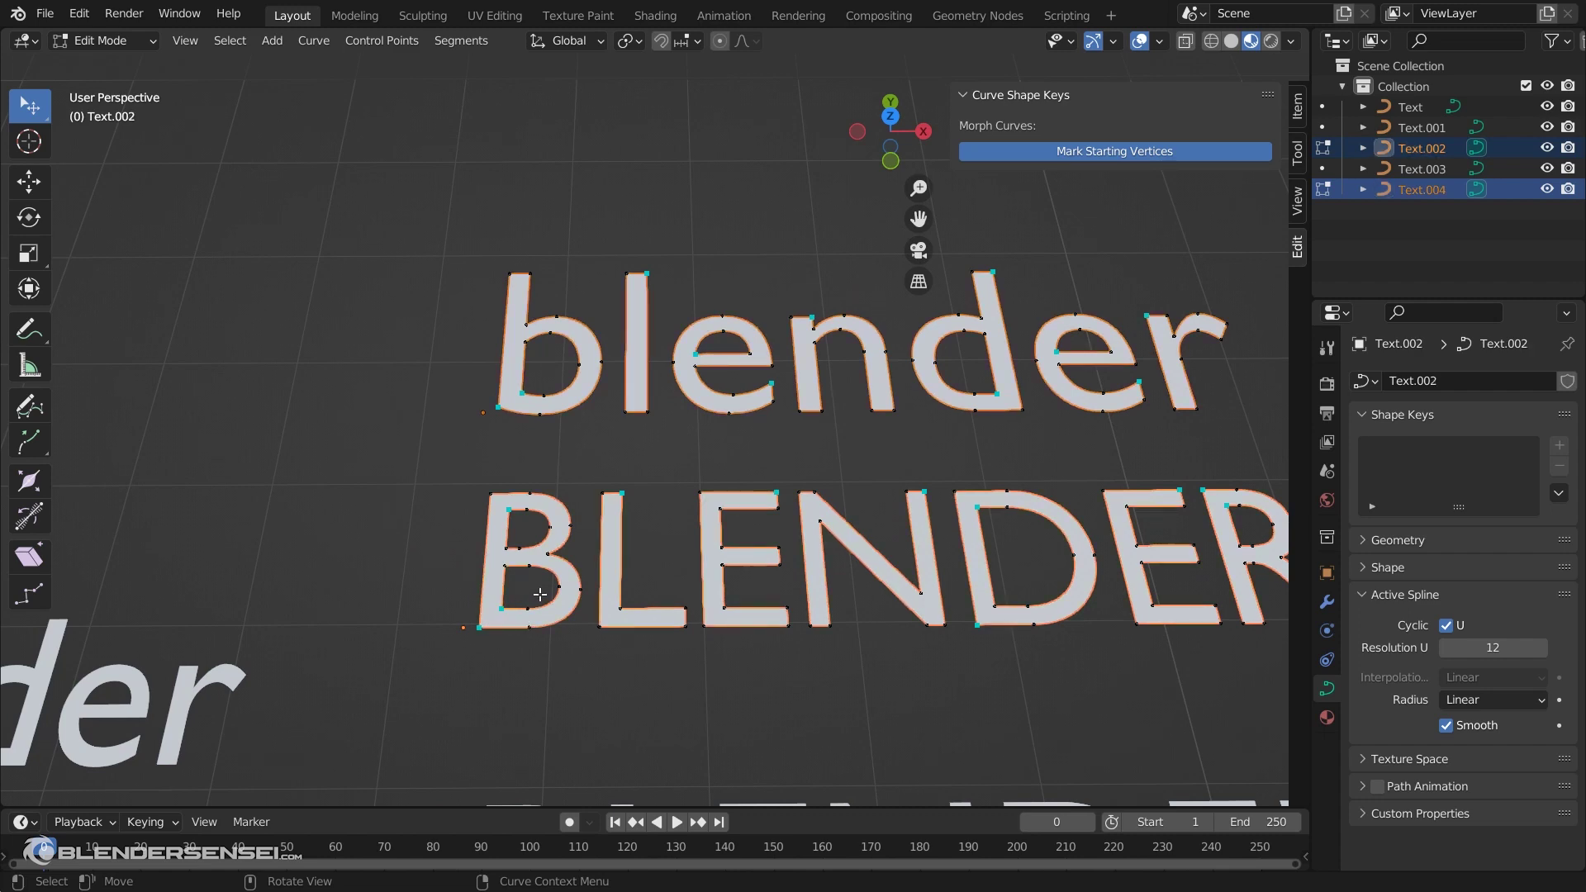
shift+middle_drag(540, 594, 507, 602)
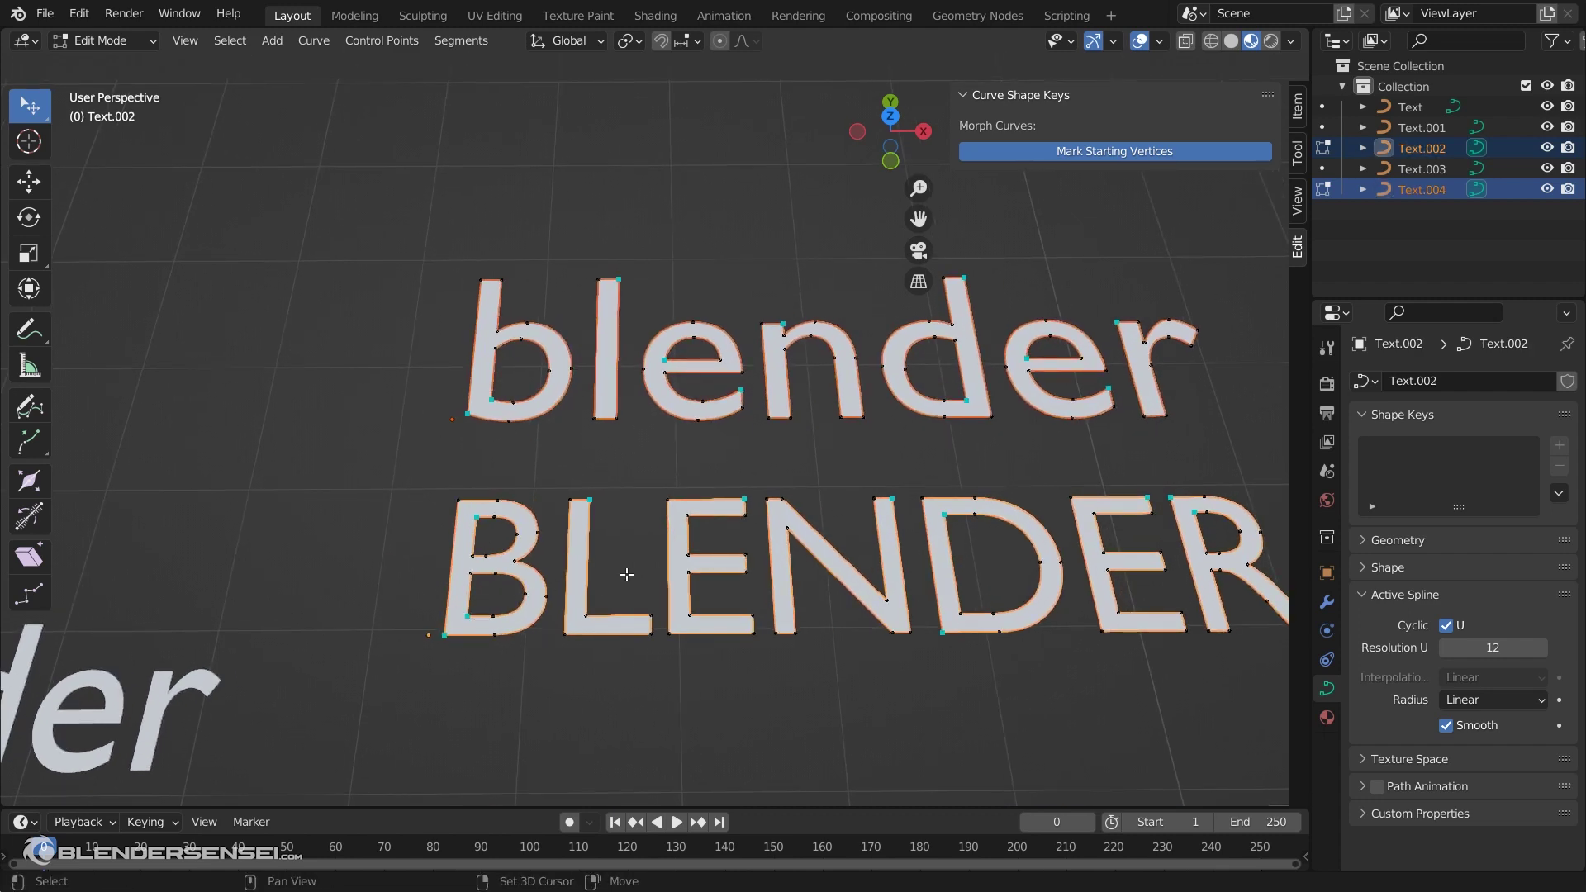
shift+middle_drag(626, 573, 530, 602)
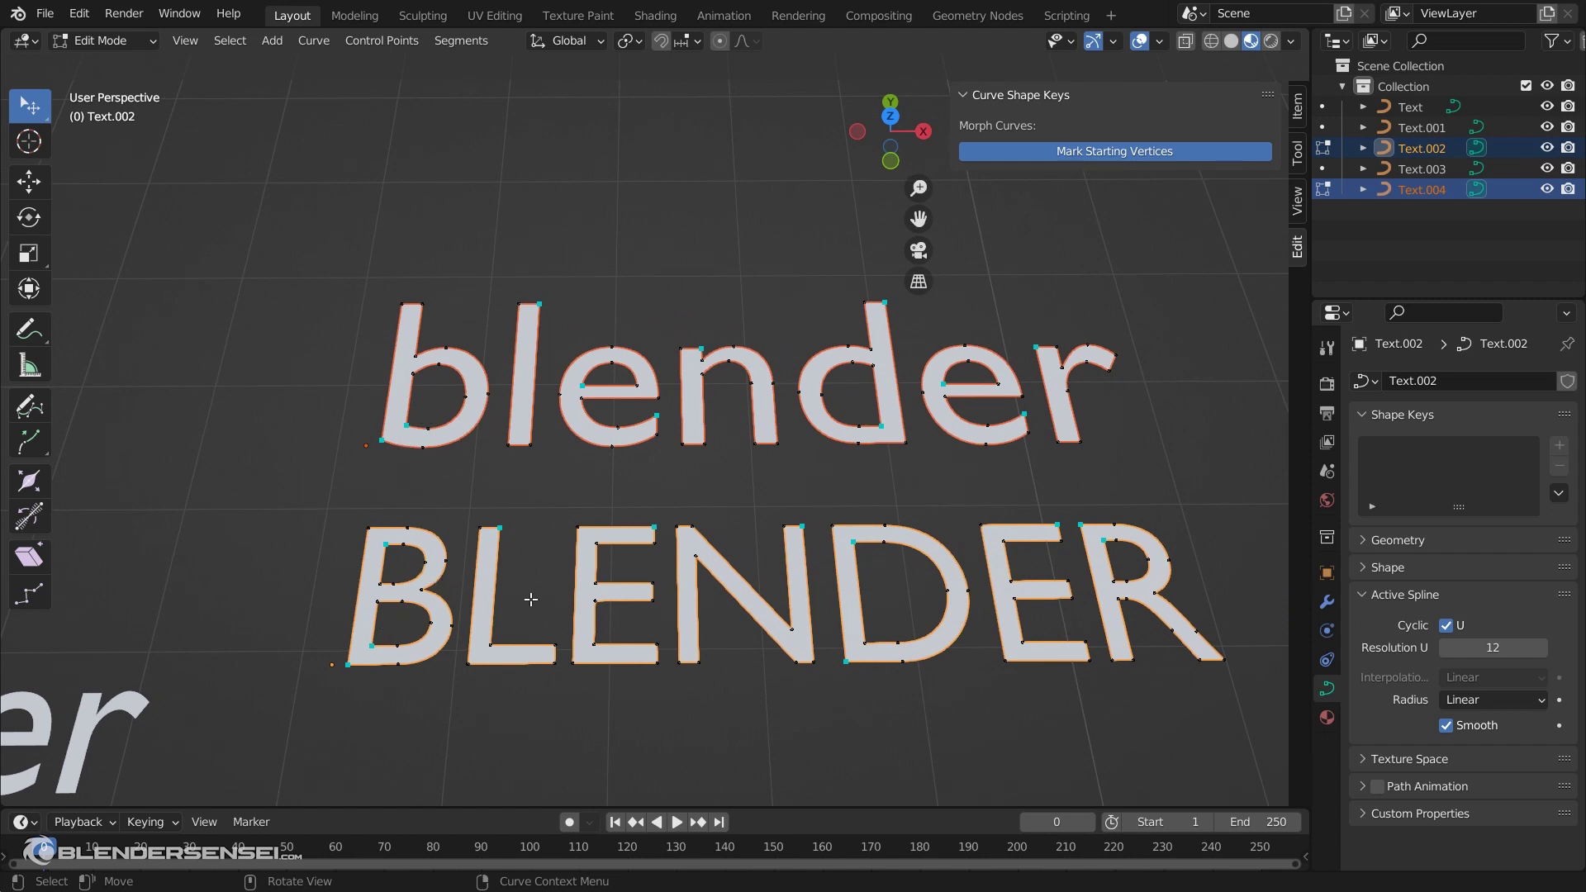
shift+middle_drag(558, 567, 595, 547)
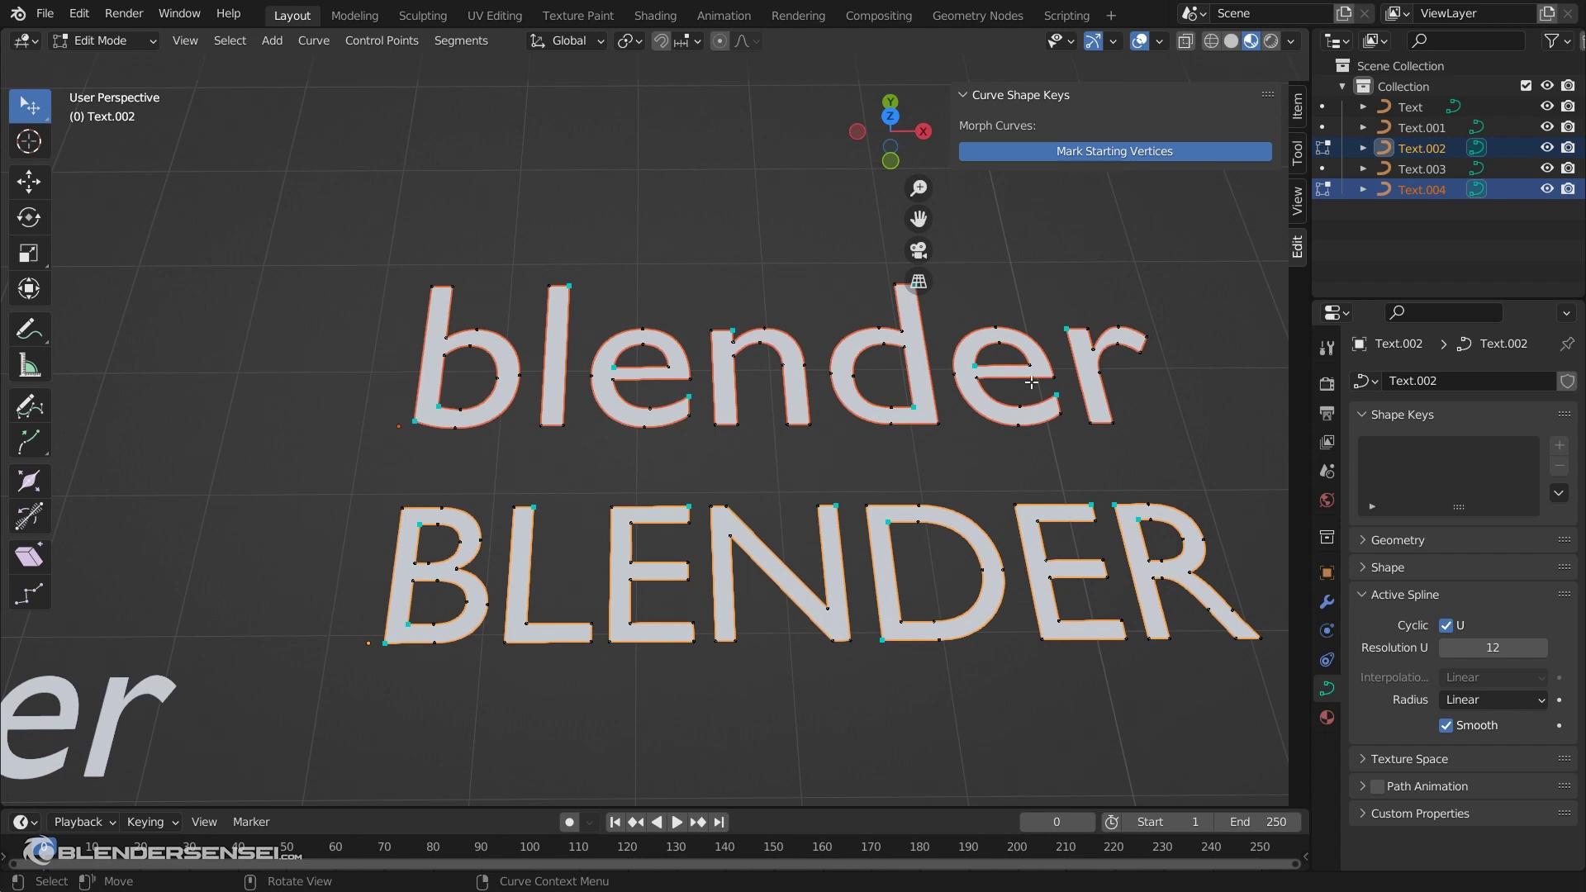
key(Tab)
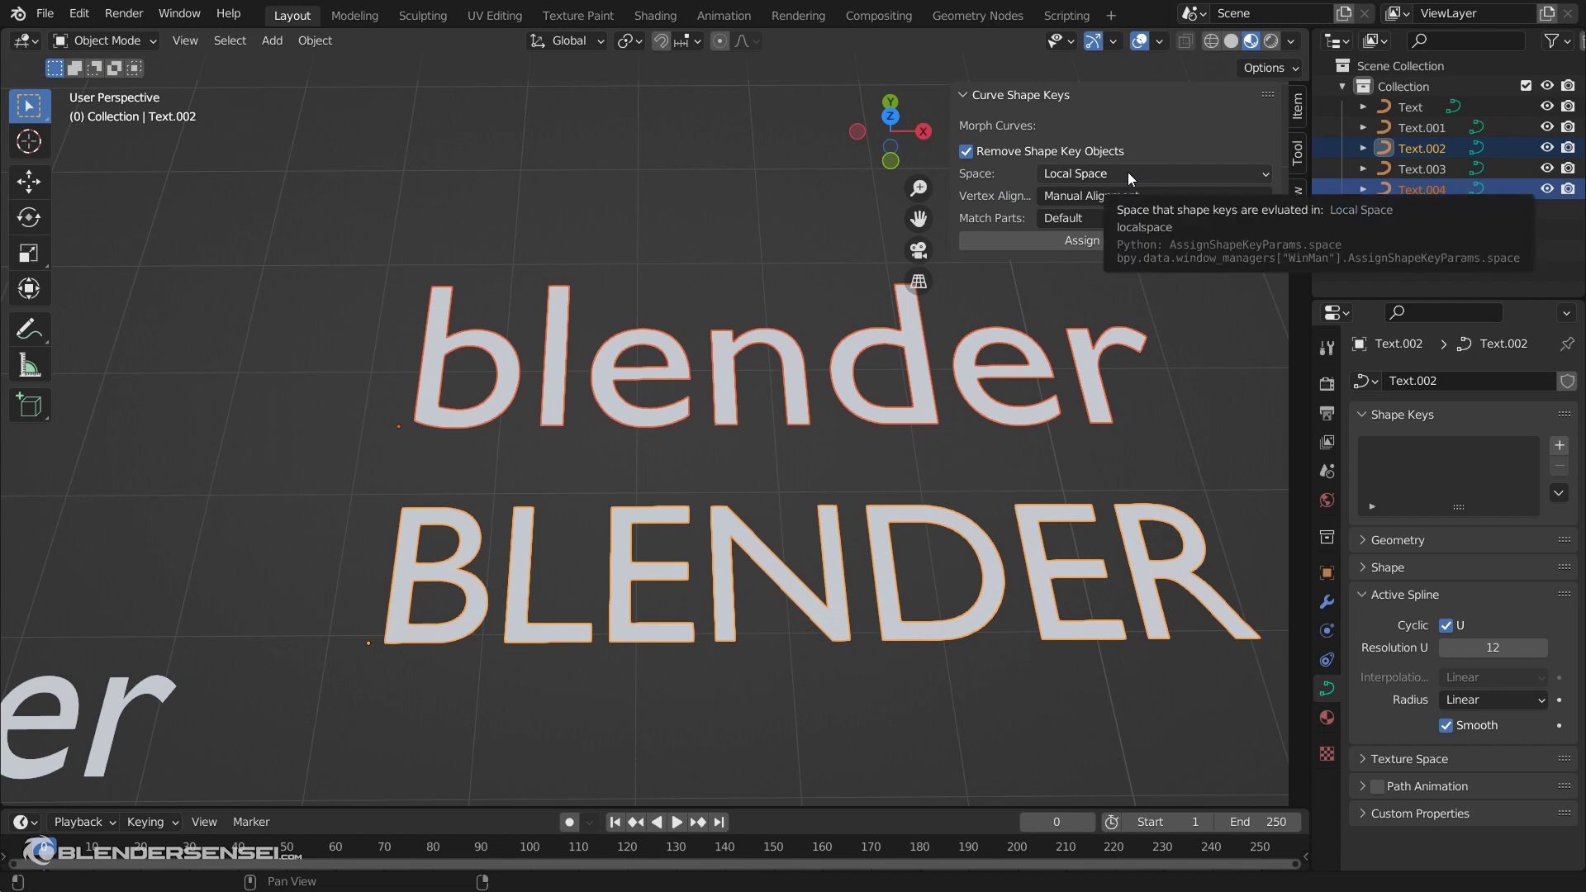
key(Tab)
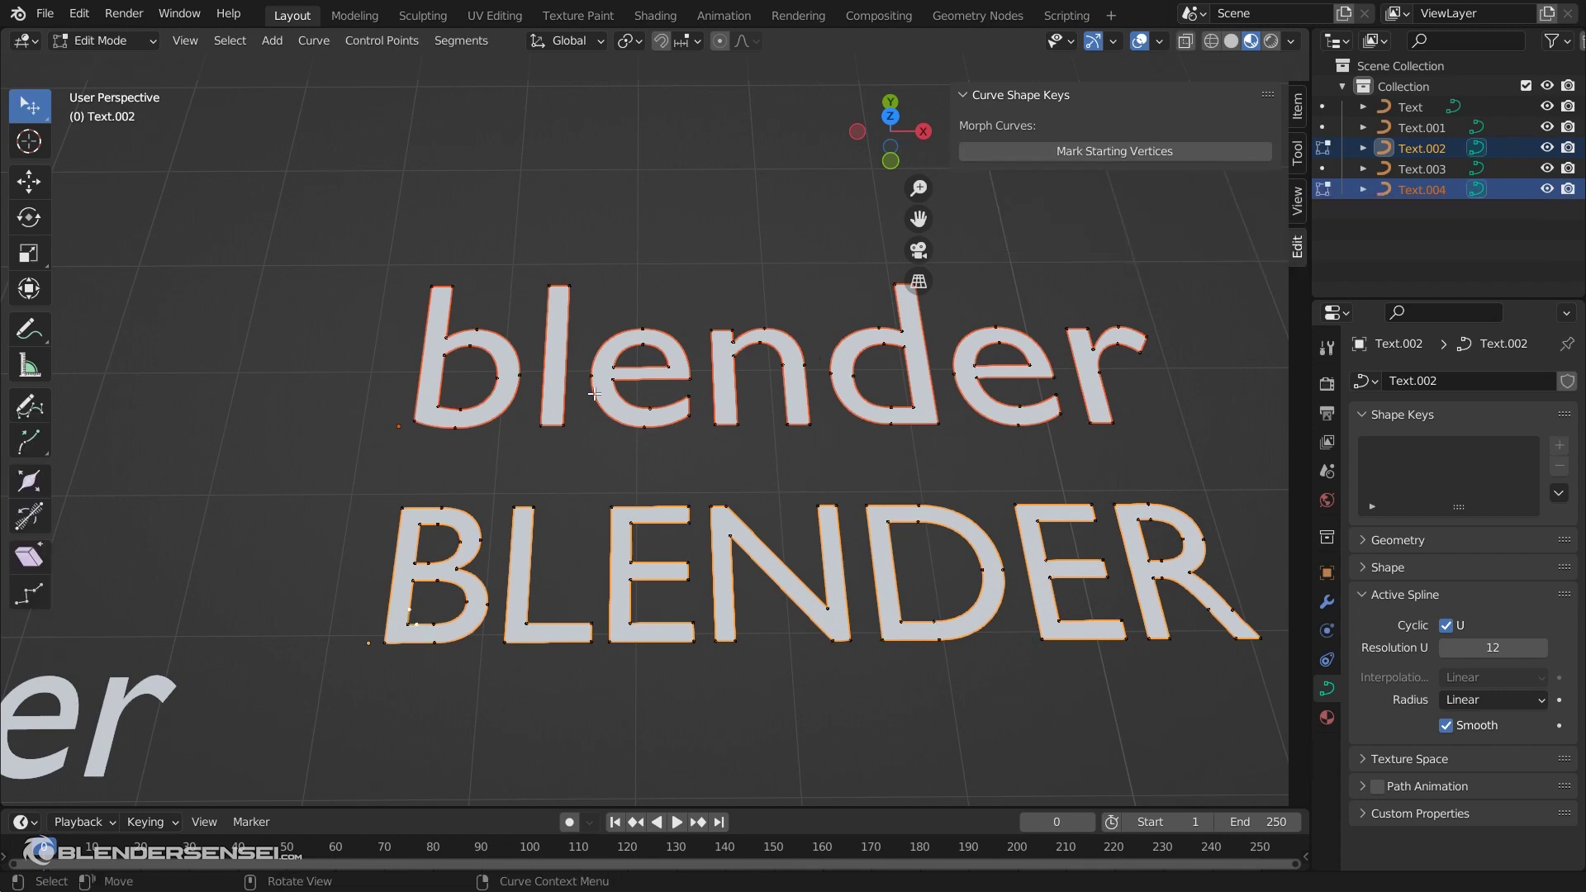
middle_drag(564, 456, 1152, 166)
key(Tab)
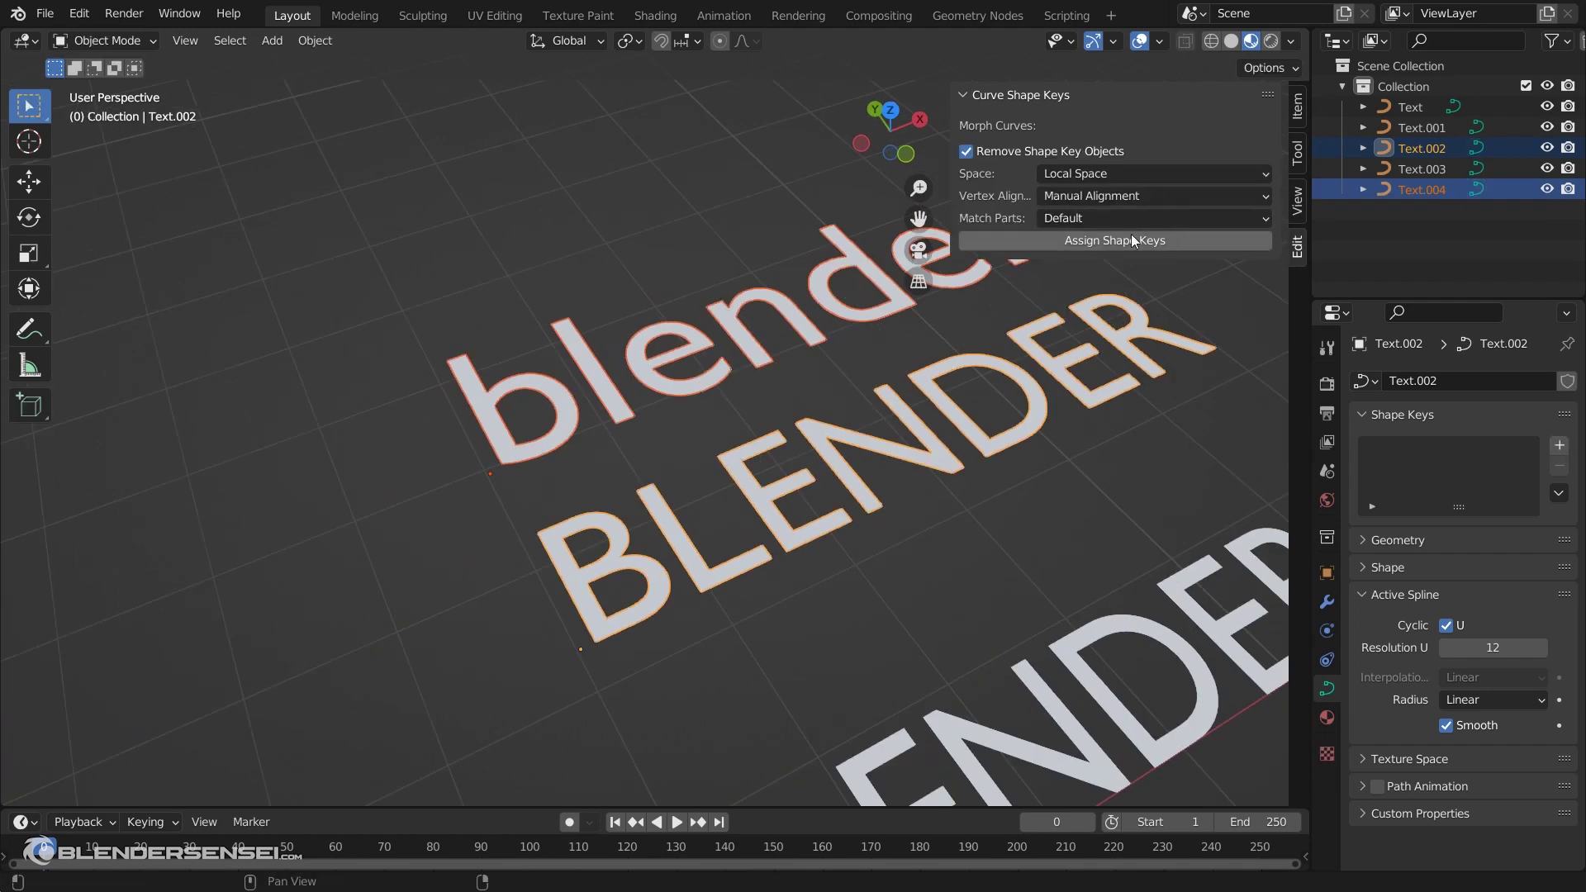
Restart Mark Starting Vertices on both curves in Edit Mode and set the starting vertex of the letter b at its lower-left corner
key(Tab)
middle_drag(508, 480, 438, 548)
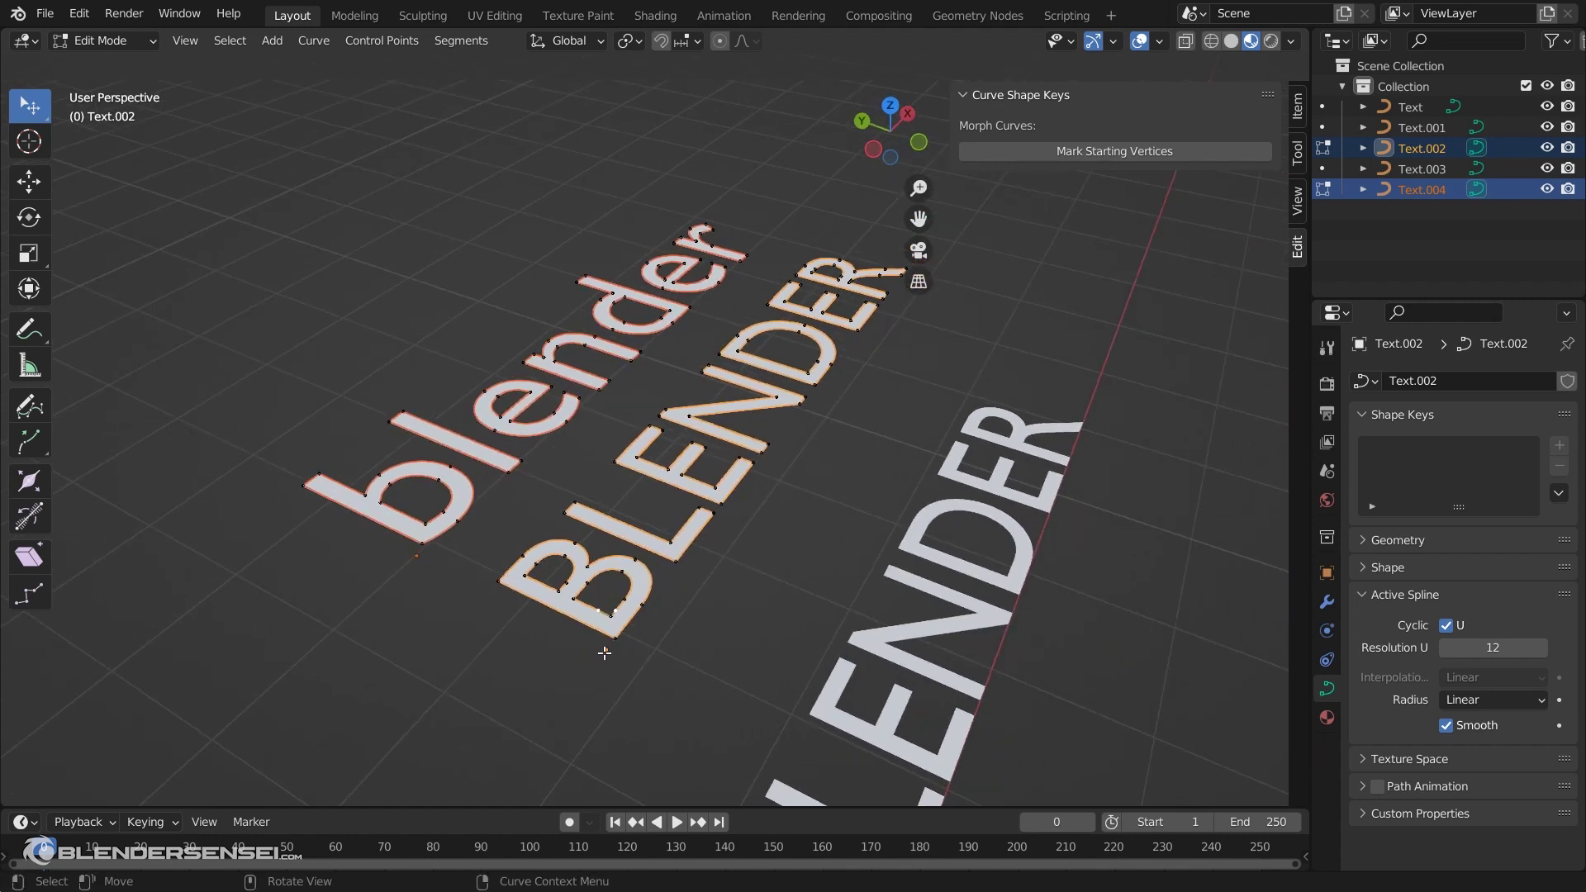
middle_drag(834, 505, 732, 570)
scroll(732, 570, down, 2)
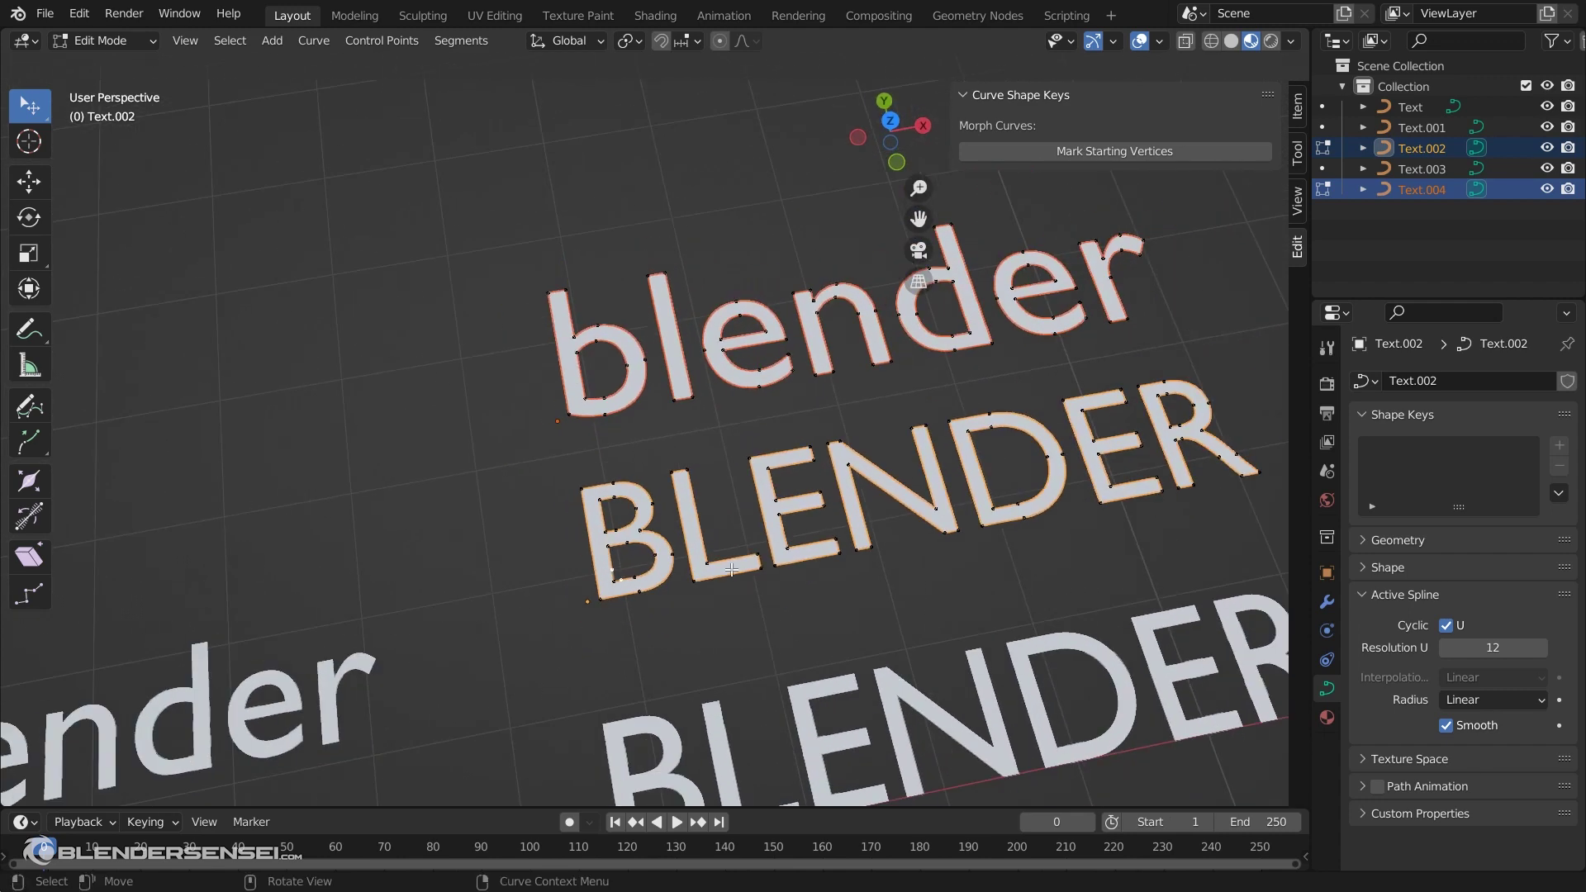
click(1114, 150)
middle_drag(528, 578, 428, 636)
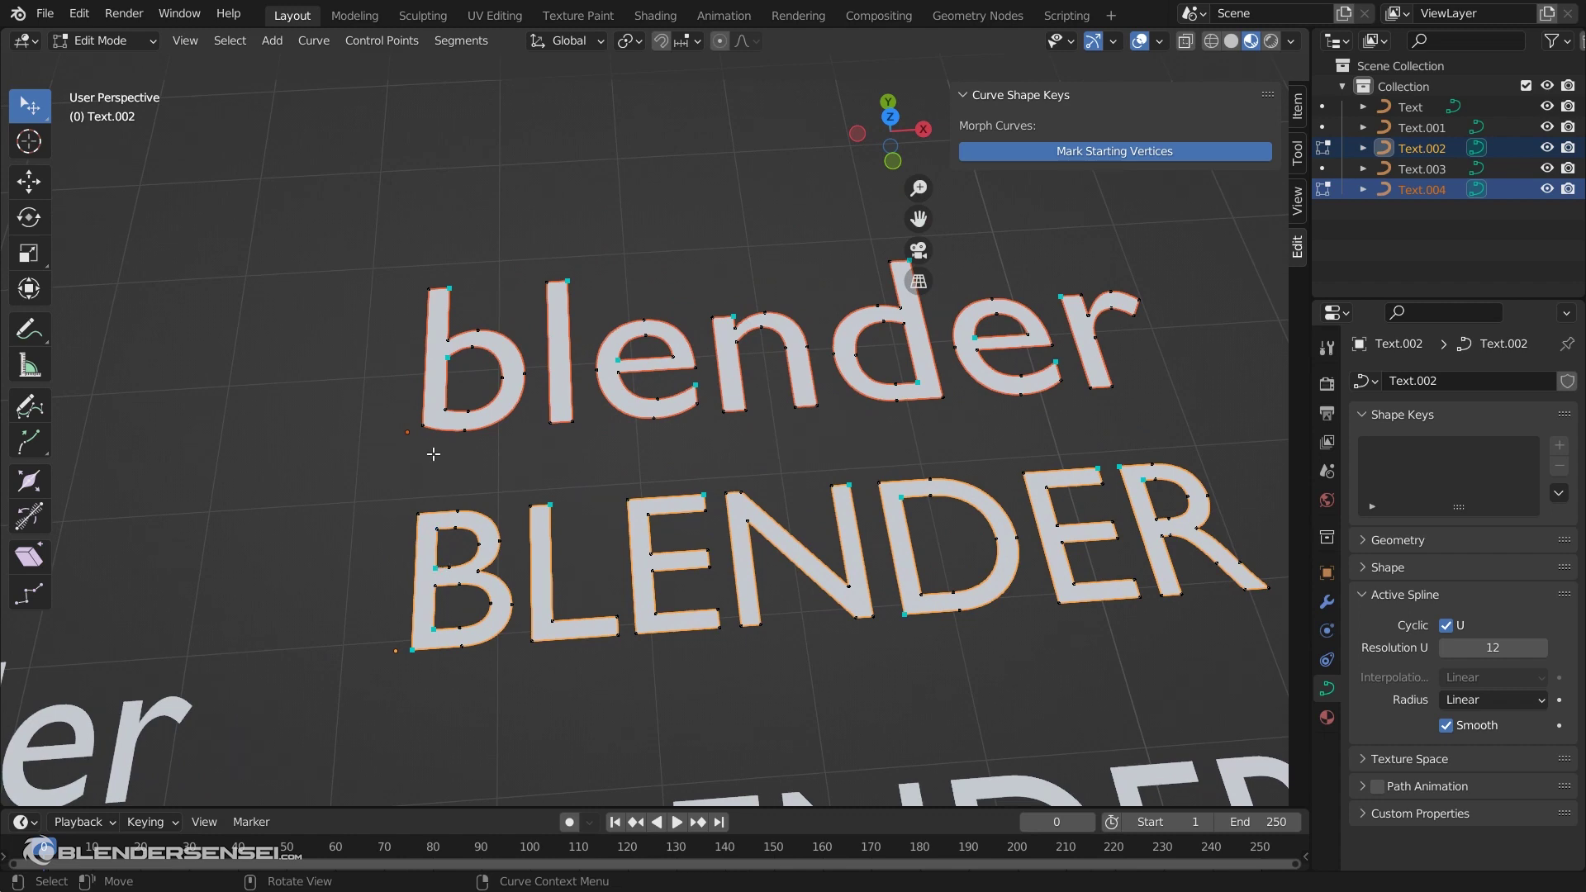
click(424, 425)
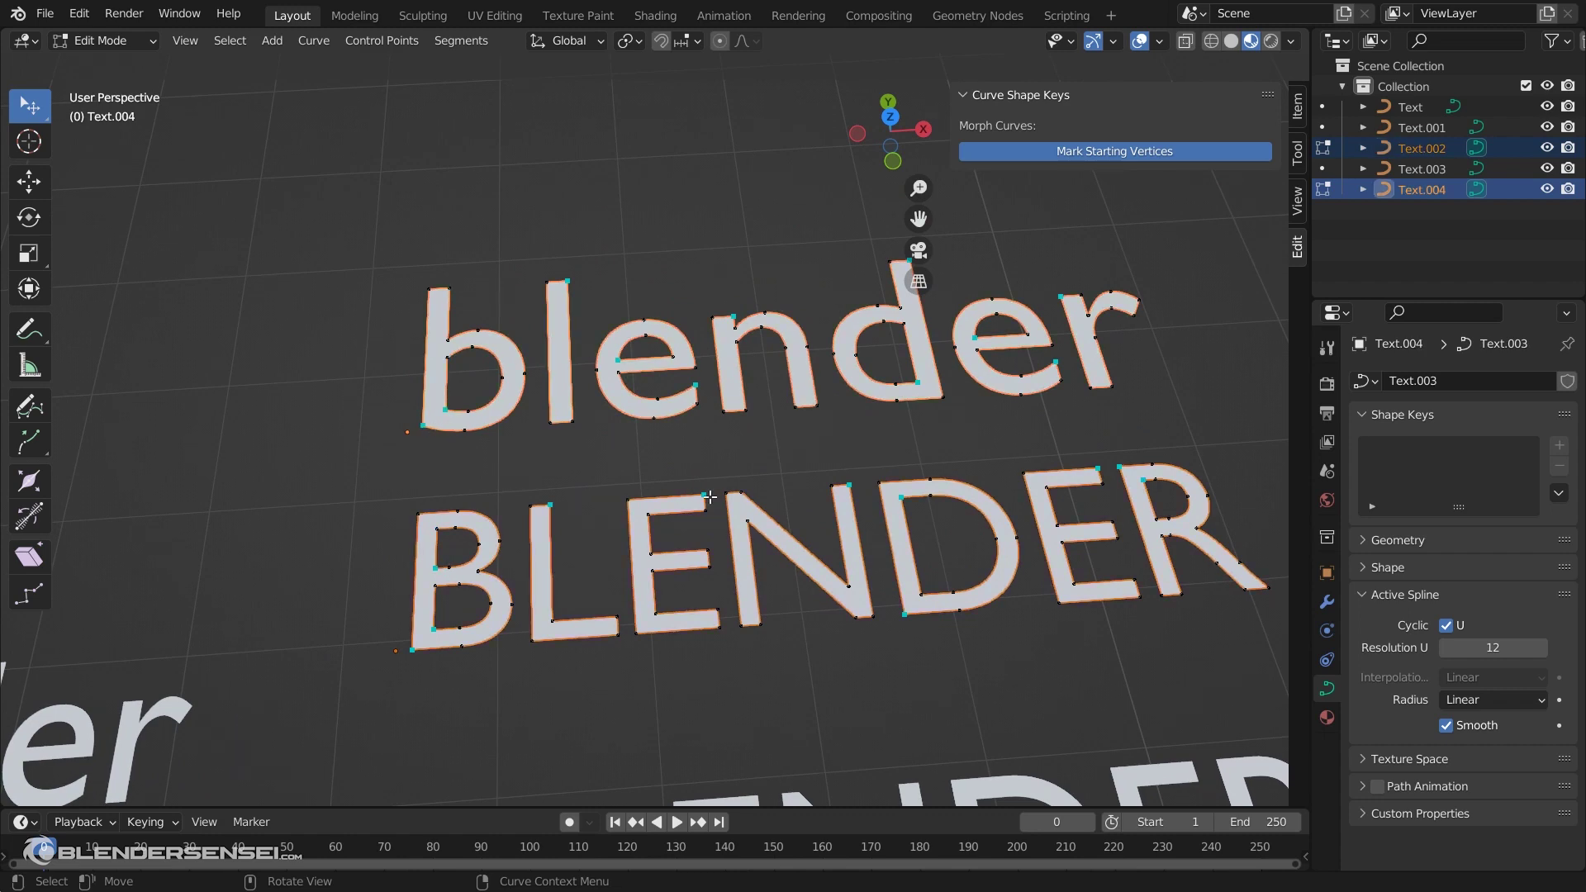
Set the starting vertices of l, L and the first E at their lower-left corners, and of the first e at its lowest point
middle_drag(709, 496, 481, 438)
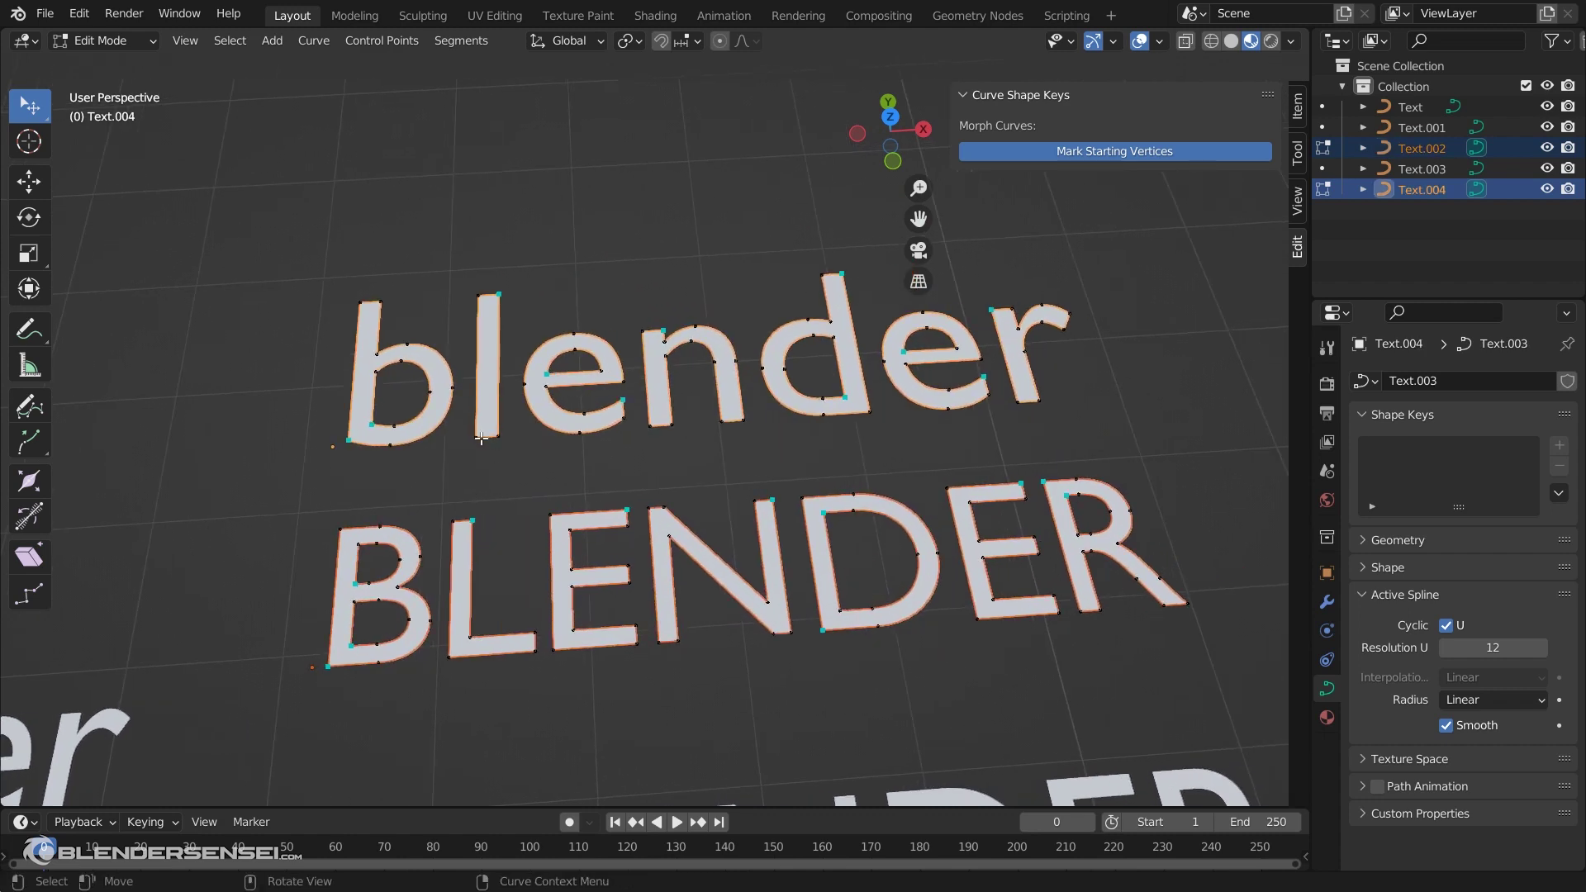
click(453, 657)
shift+middle_drag(602, 470, 544, 475)
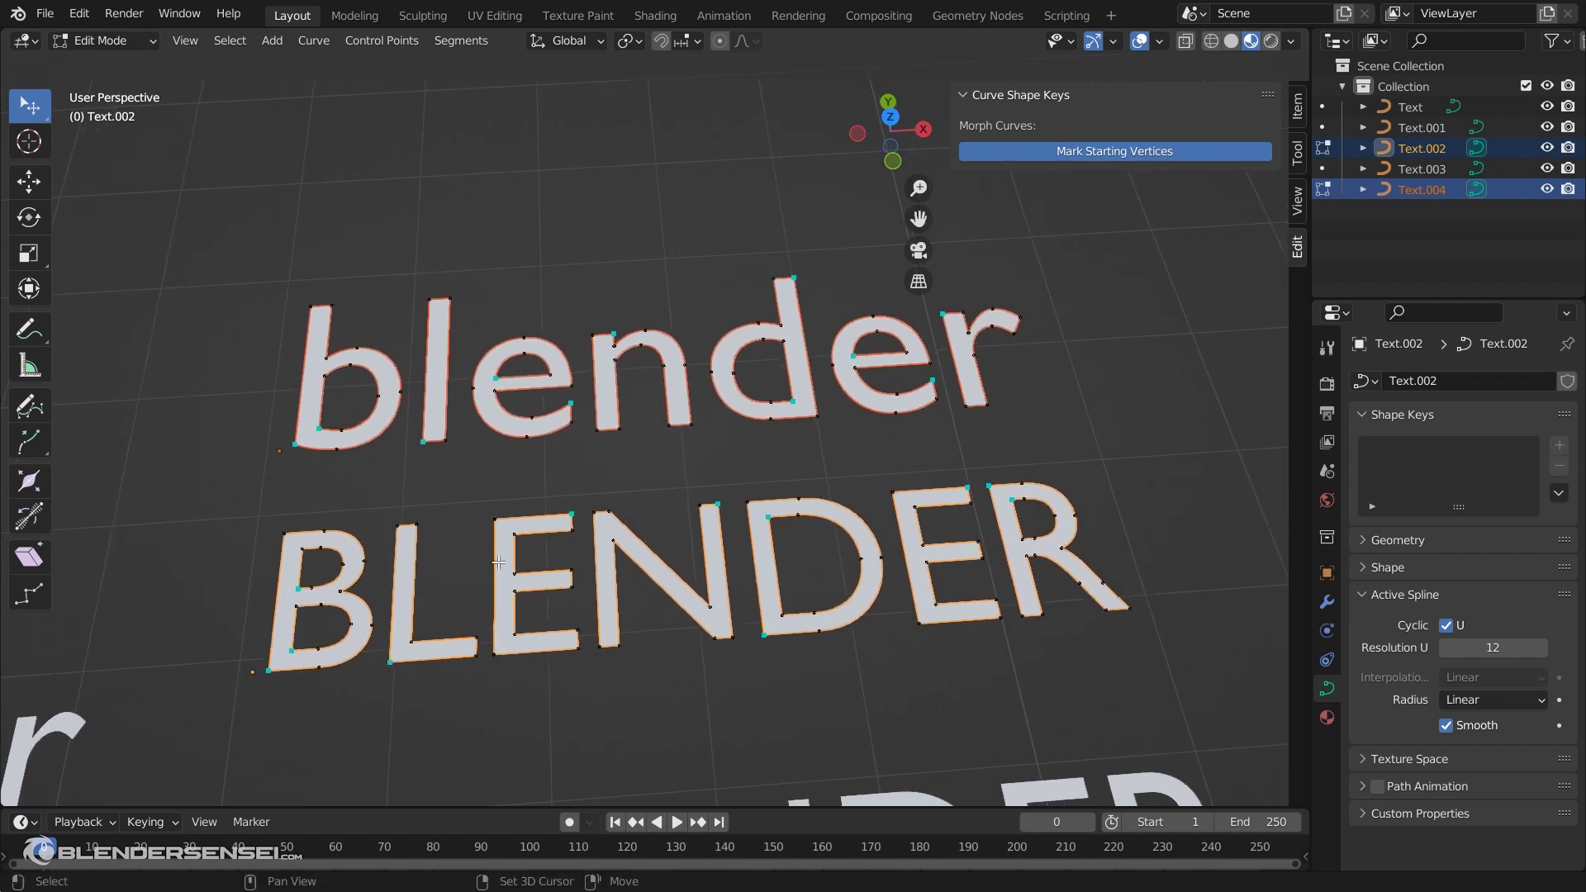
shift+middle_drag(519, 639, 591, 639)
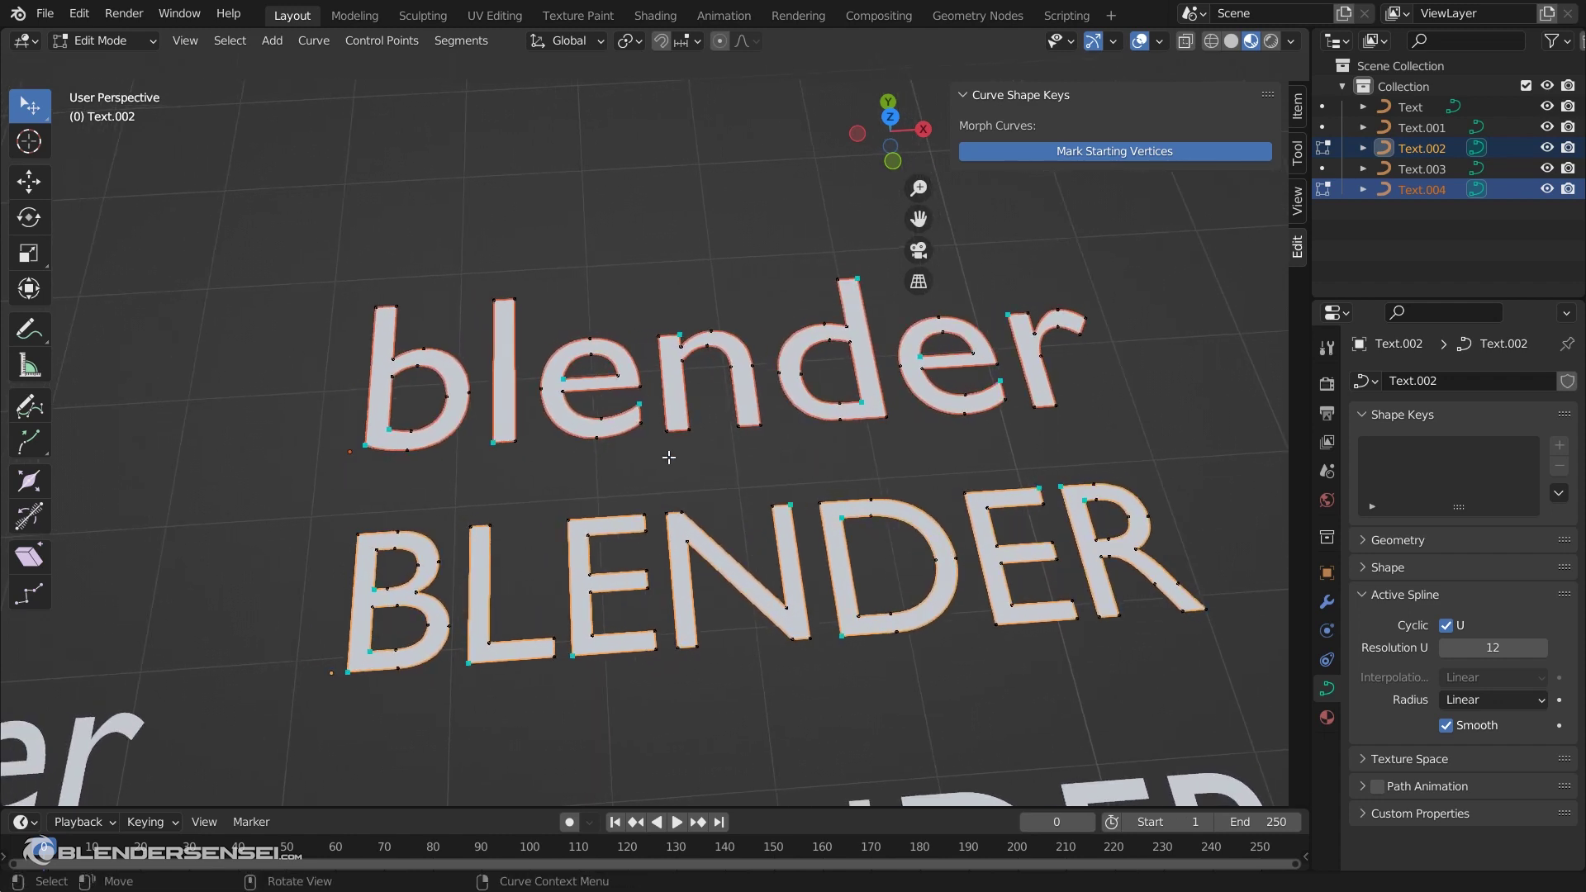
click(593, 436)
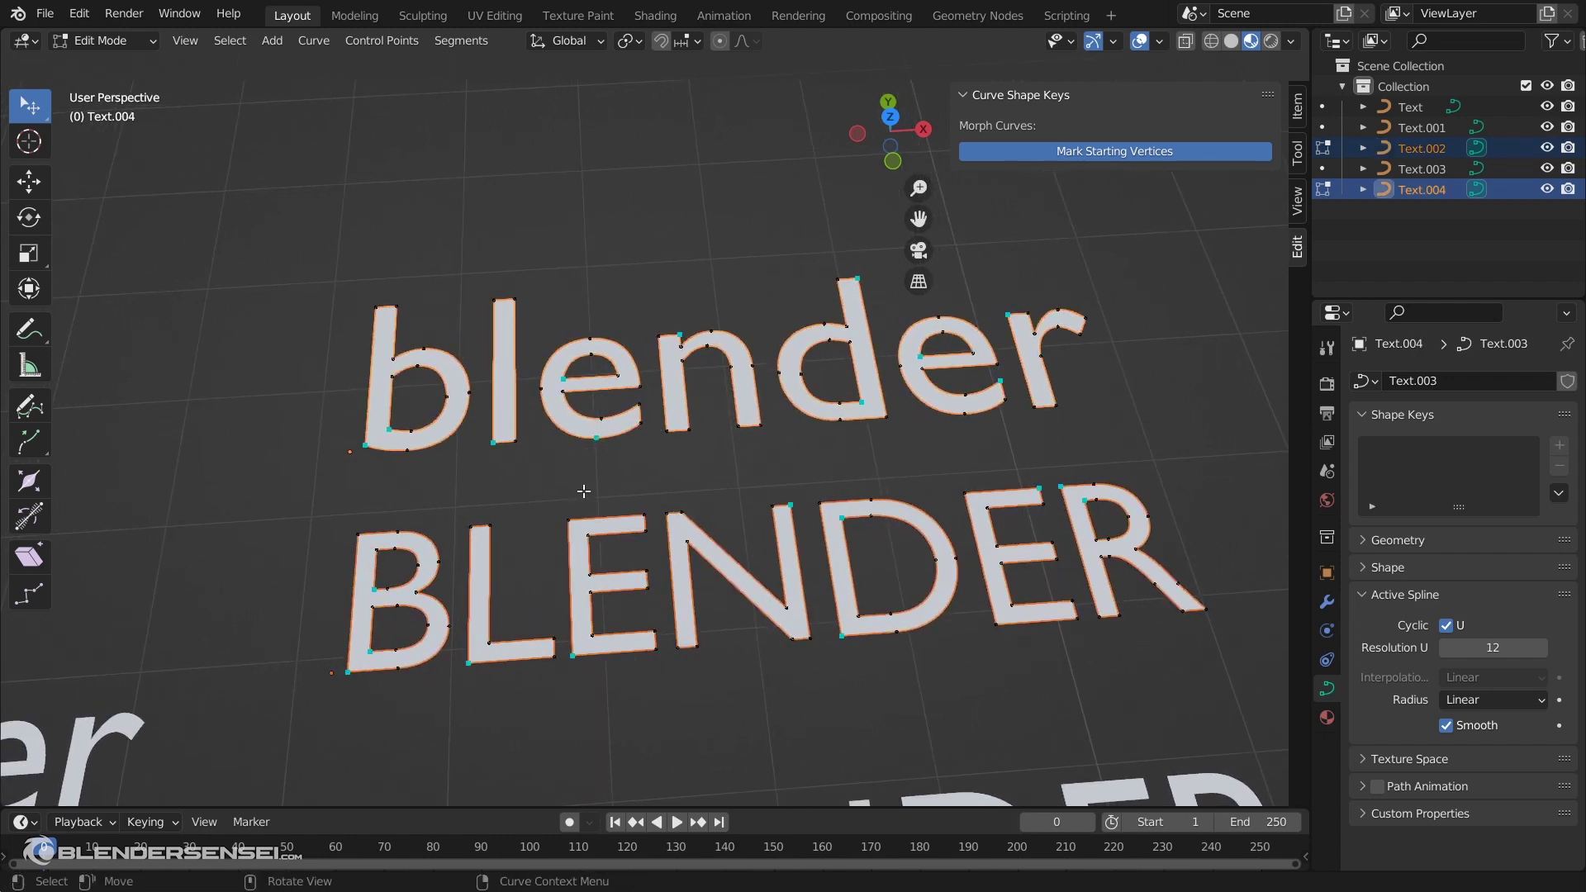
Set the starting vertices of n and N at their lower-left corners, of d at its leftmost point, and at the base of the d and D inner contours
shift+middle_drag(621, 419, 519, 446)
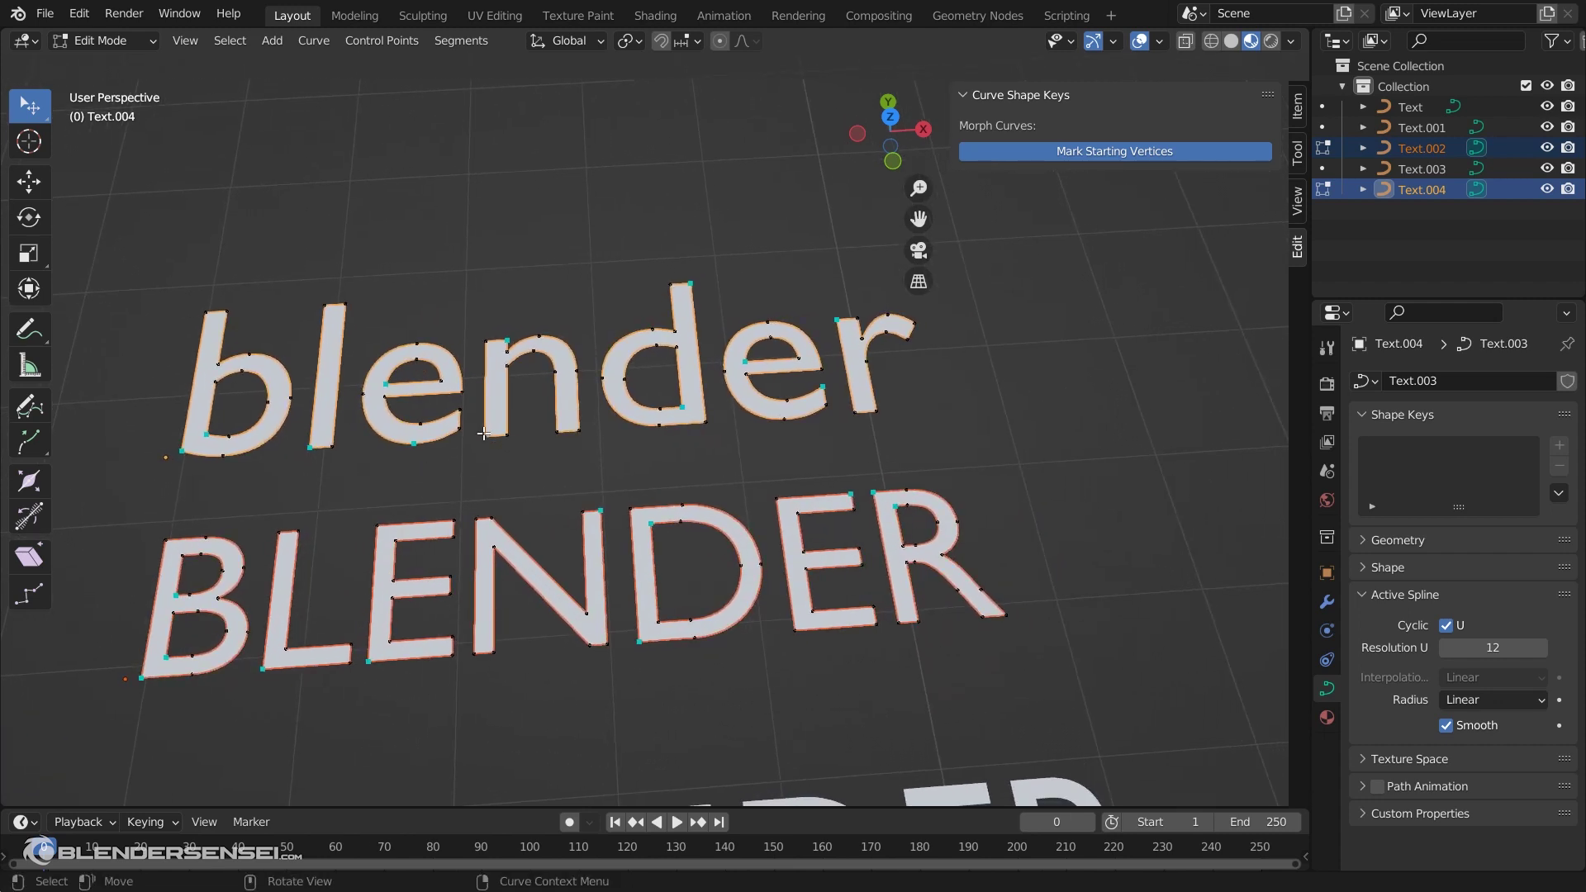
click(477, 651)
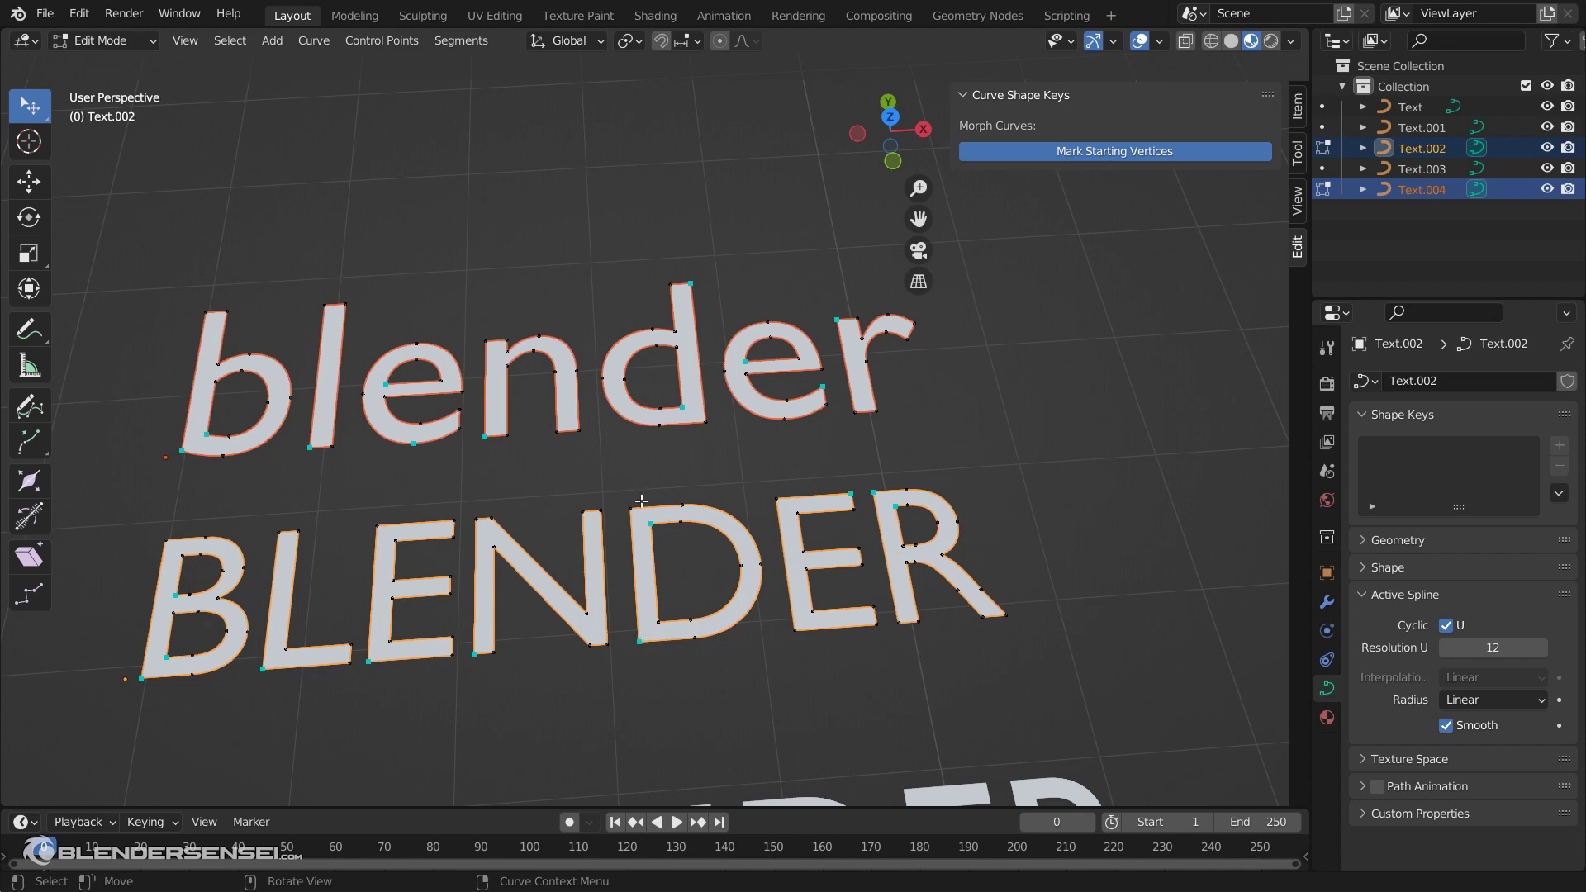
click(605, 382)
shift+middle_drag(738, 517, 559, 521)
click(565, 619)
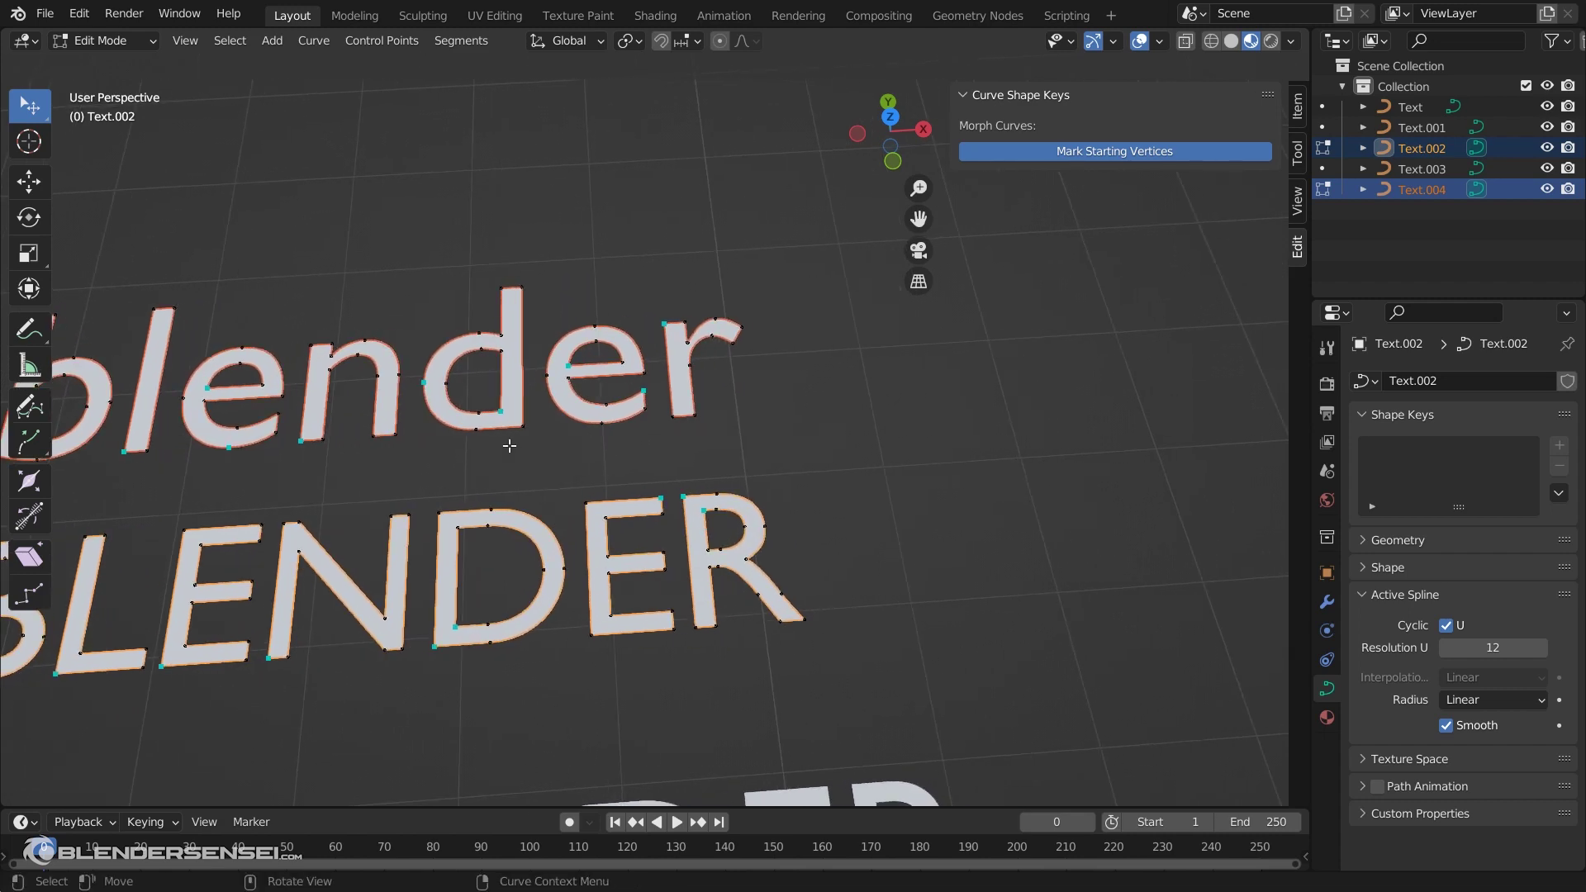
click(476, 415)
Set the starting vertices of the second E, r and R at their lower-left corners, and of the second e at its lowest point
shift+middle_drag(595, 460, 523, 436)
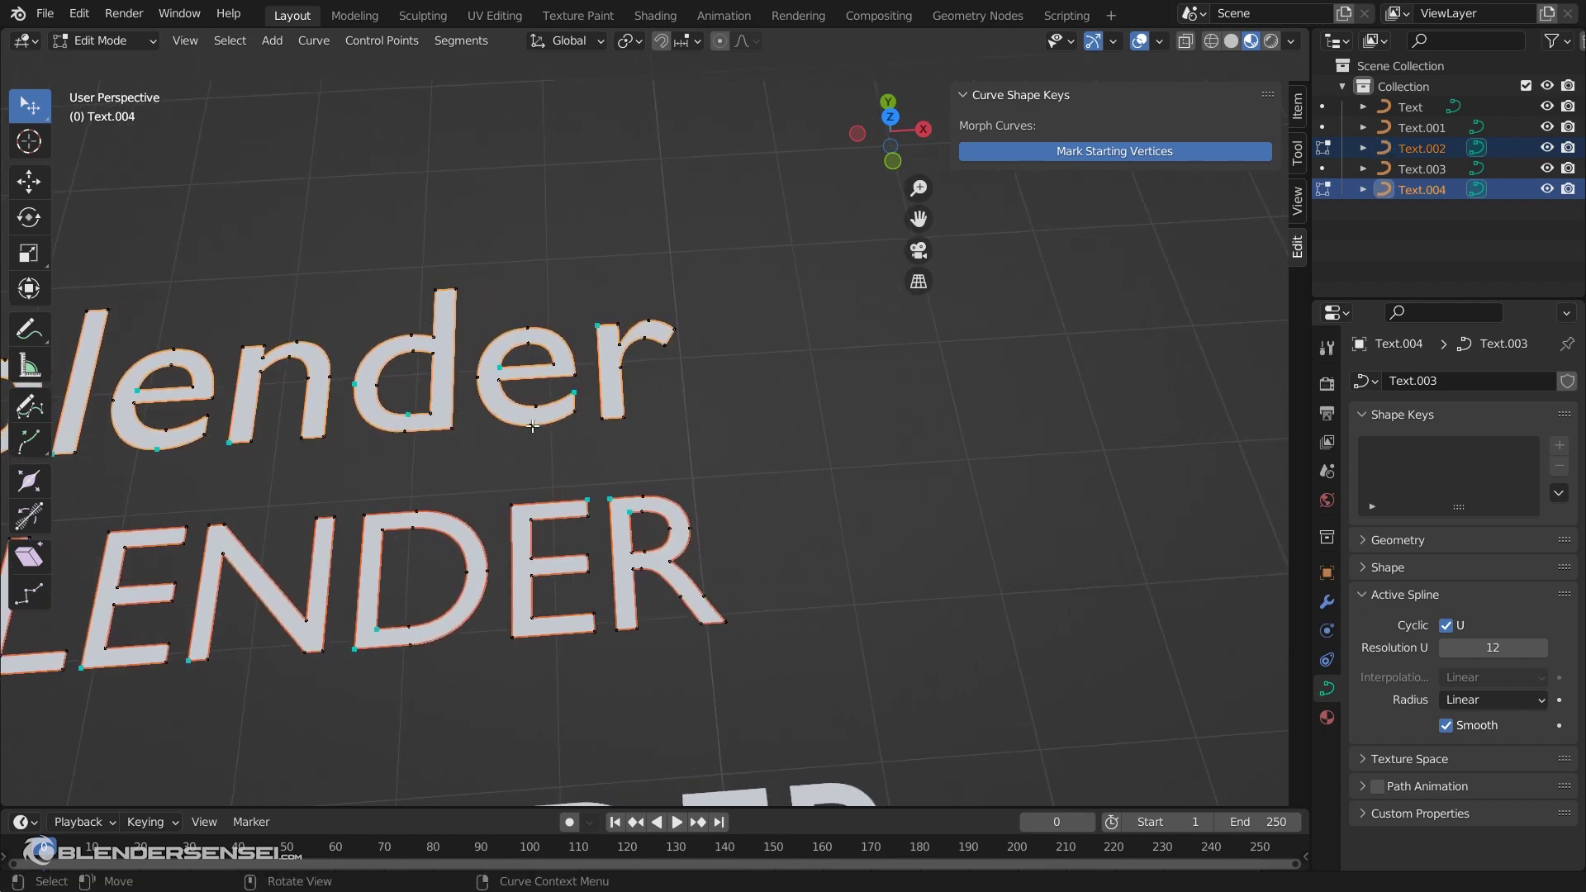
click(519, 630)
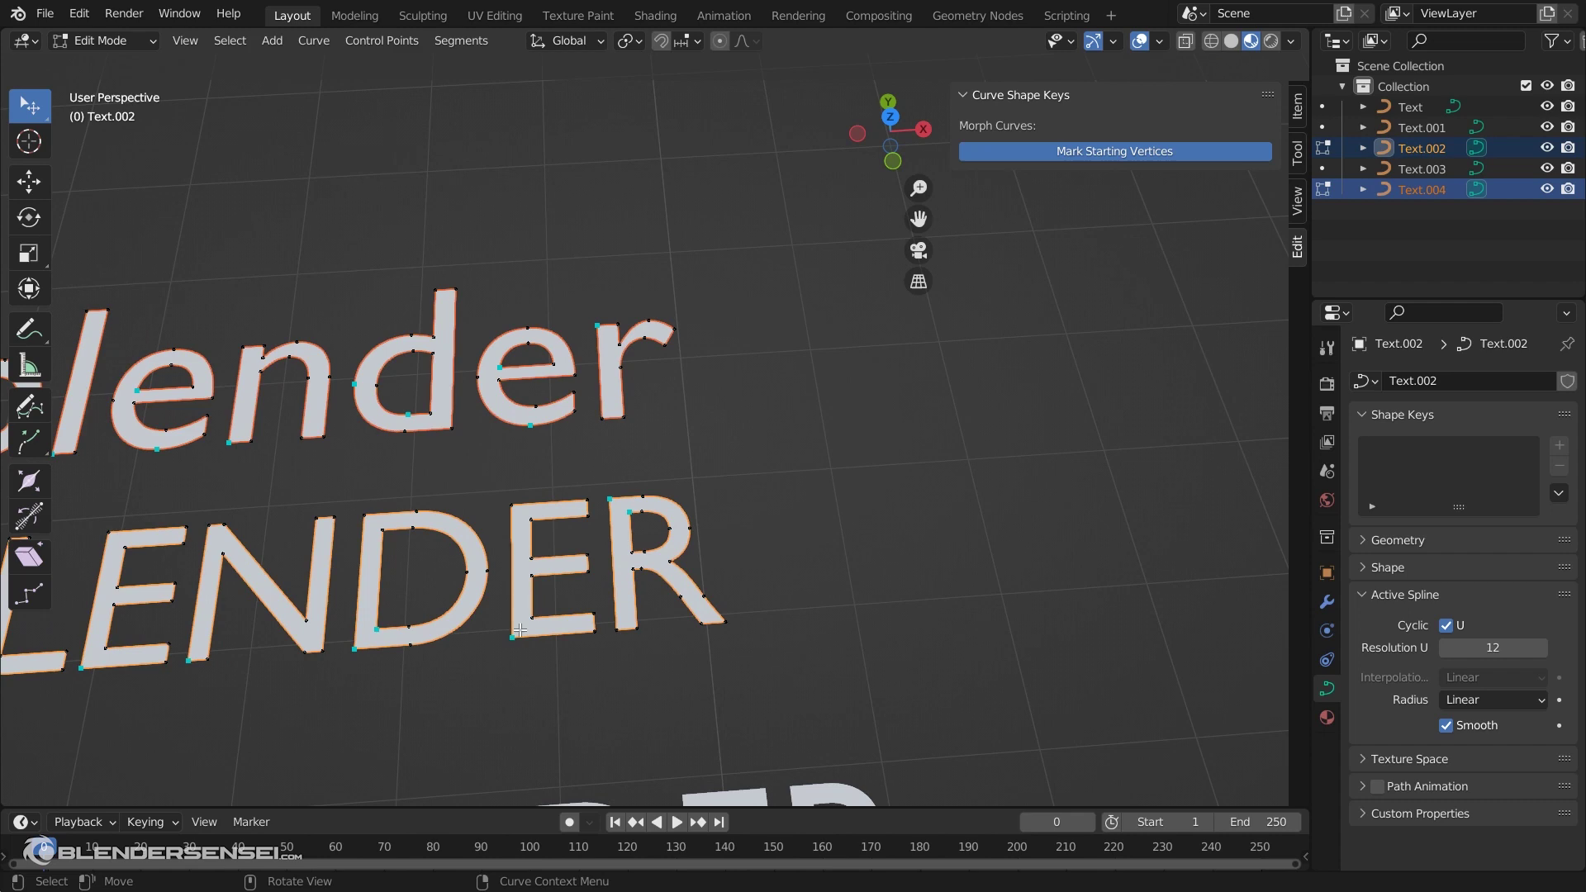
click(608, 417)
shift+middle_drag(651, 523, 725, 492)
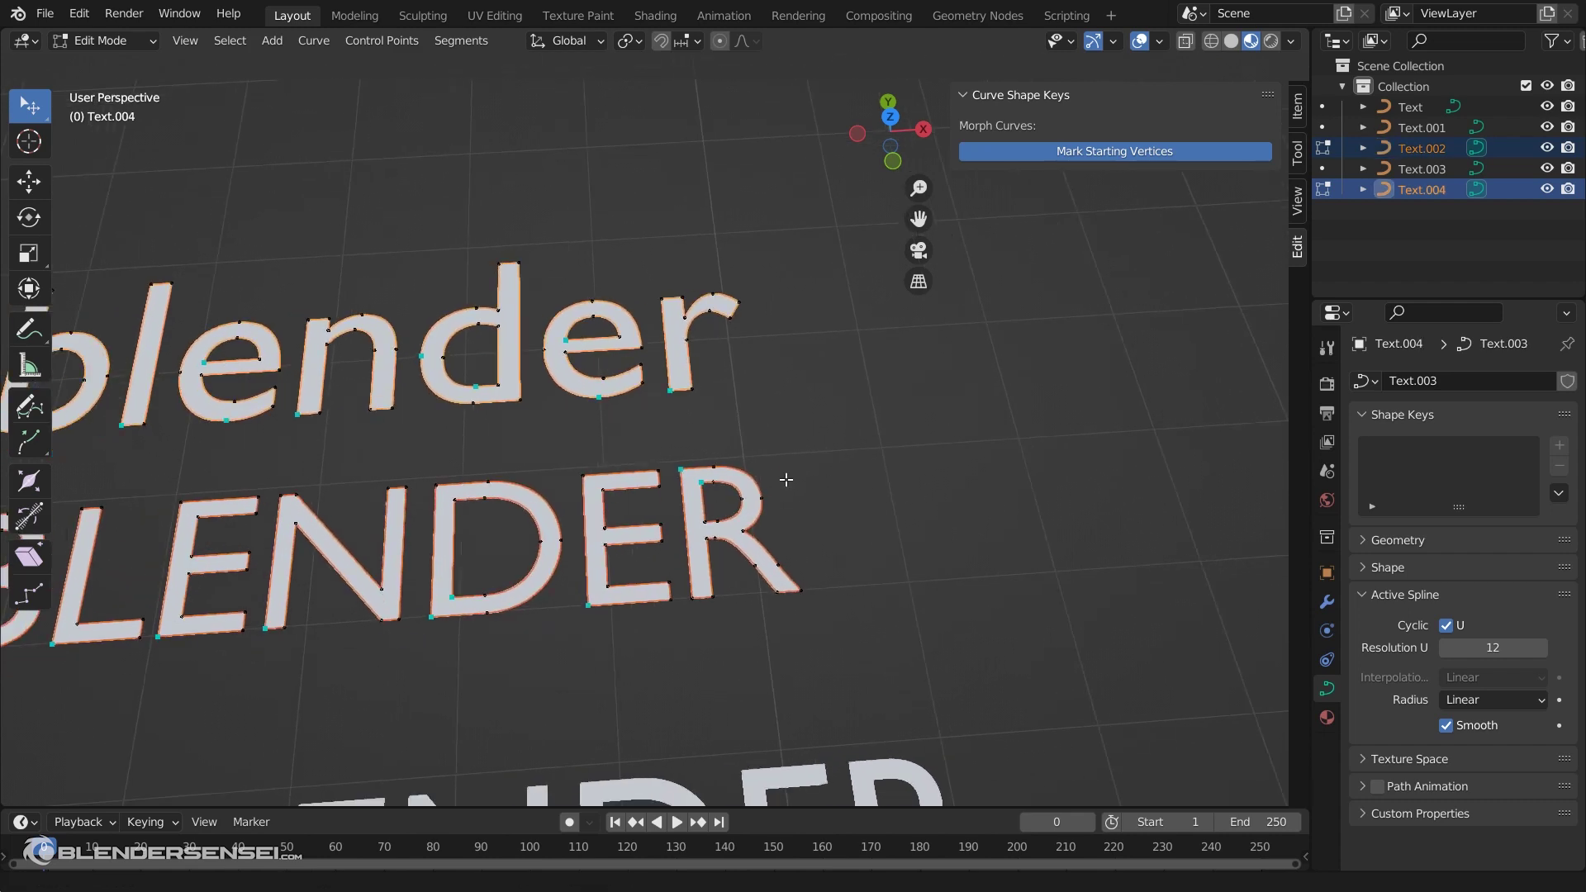
click(693, 595)
shift+middle_drag(694, 594, 848, 493)
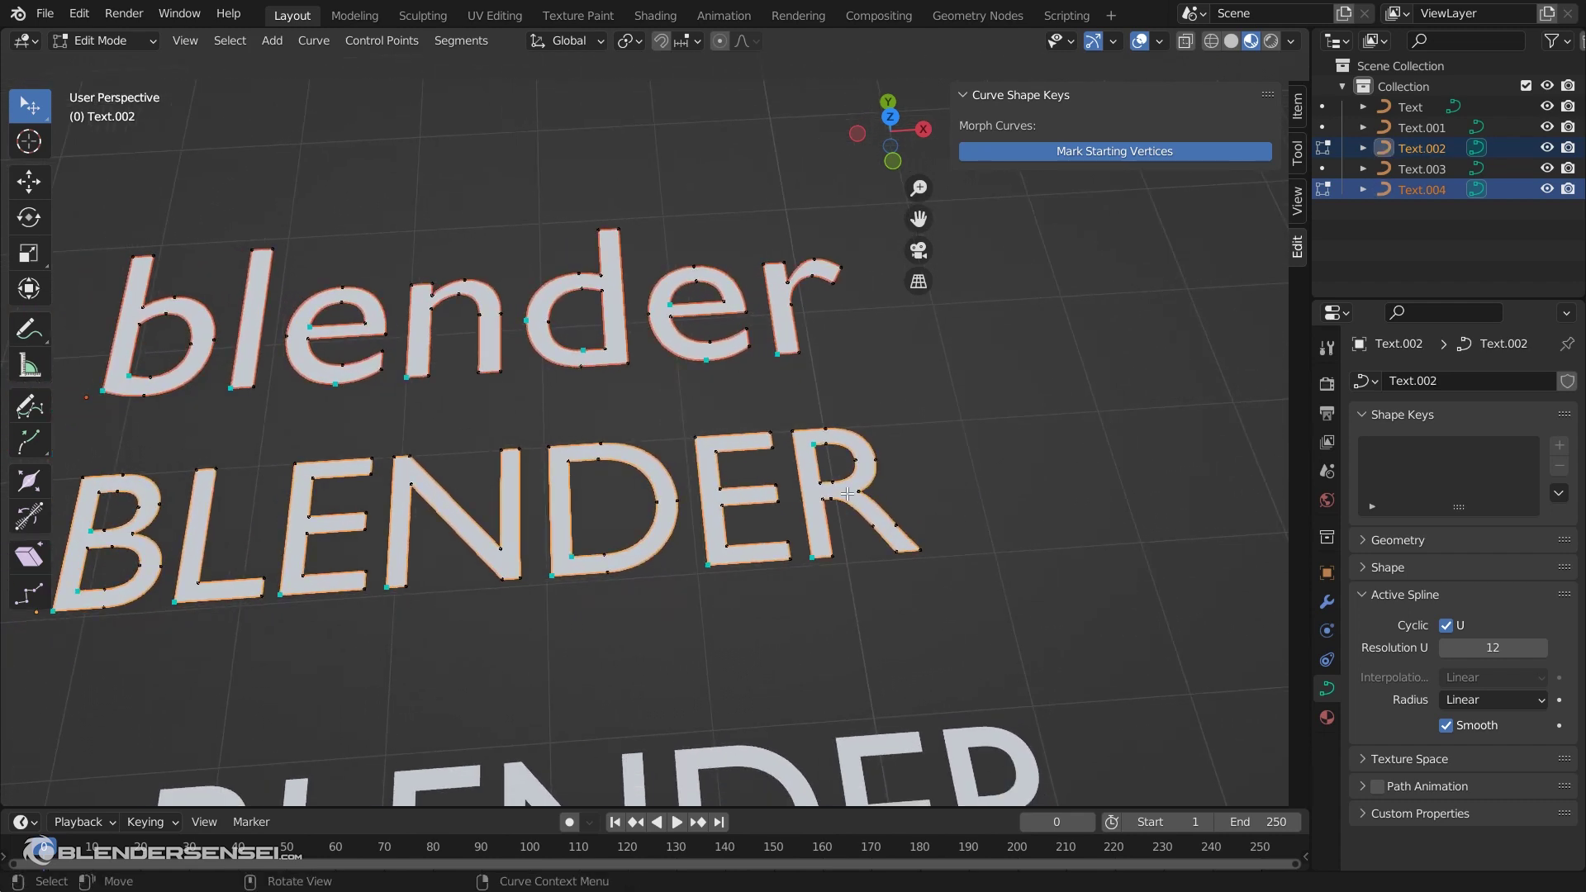
Set the starting vertex of the uppercase R's inner contour at its lower-left corner and return both curves to Object Mode
click(817, 483)
shift+middle_drag(550, 550, 868, 589)
scroll(868, 589, up, 1)
mouse_move(709, 540)
shift+middle_down()
mouse_move(790, 537)
mouse_move(687, 552)
shift+middle_up()
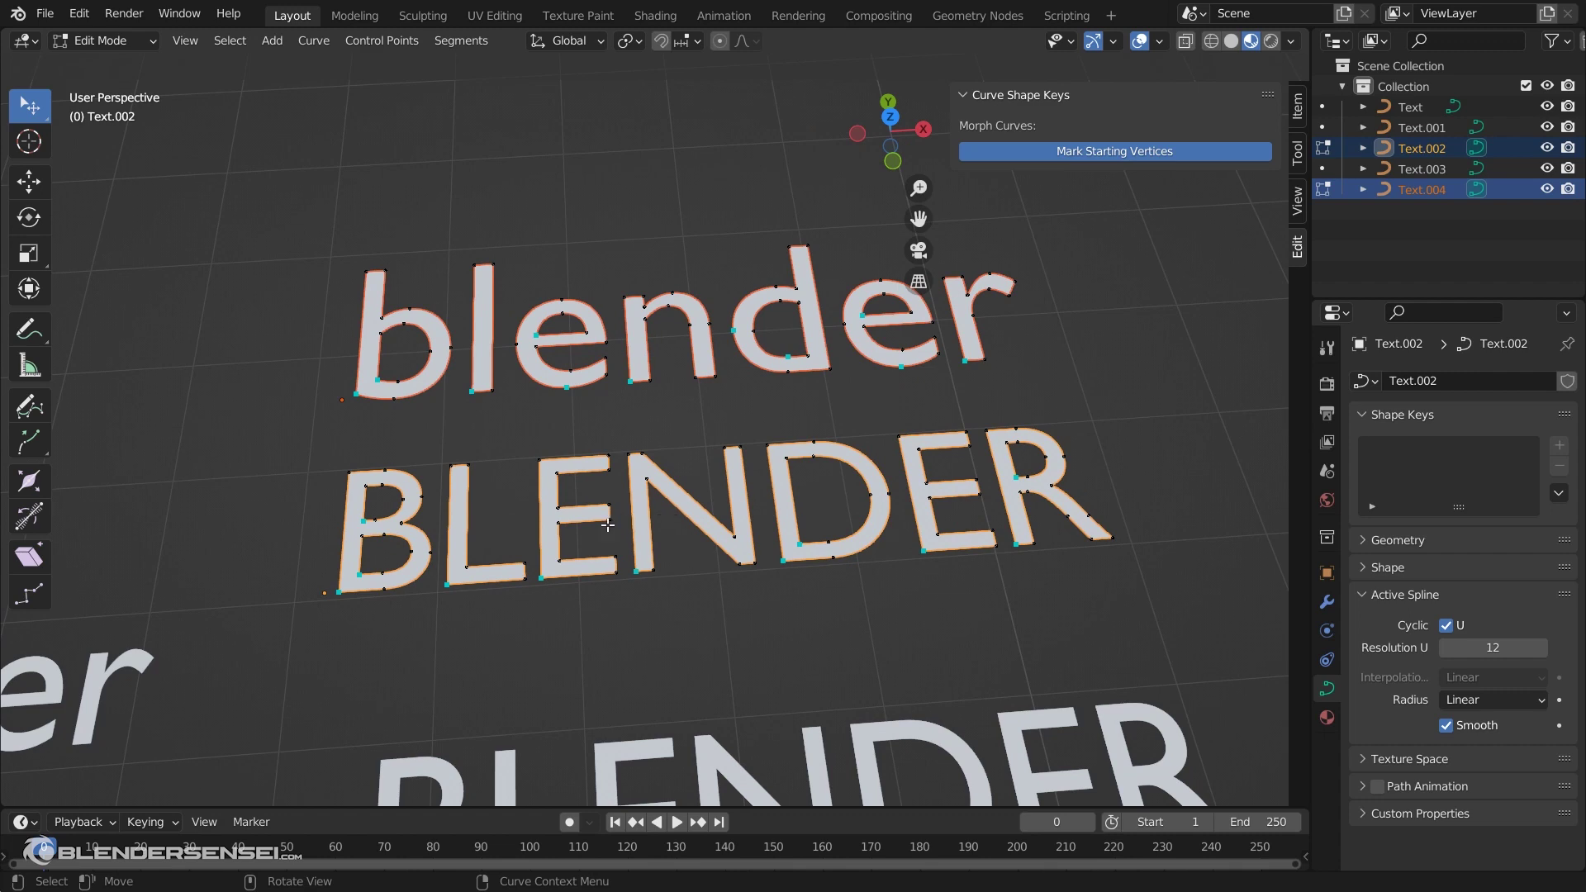
middle_drag(674, 518, 662, 523)
key(Tab)
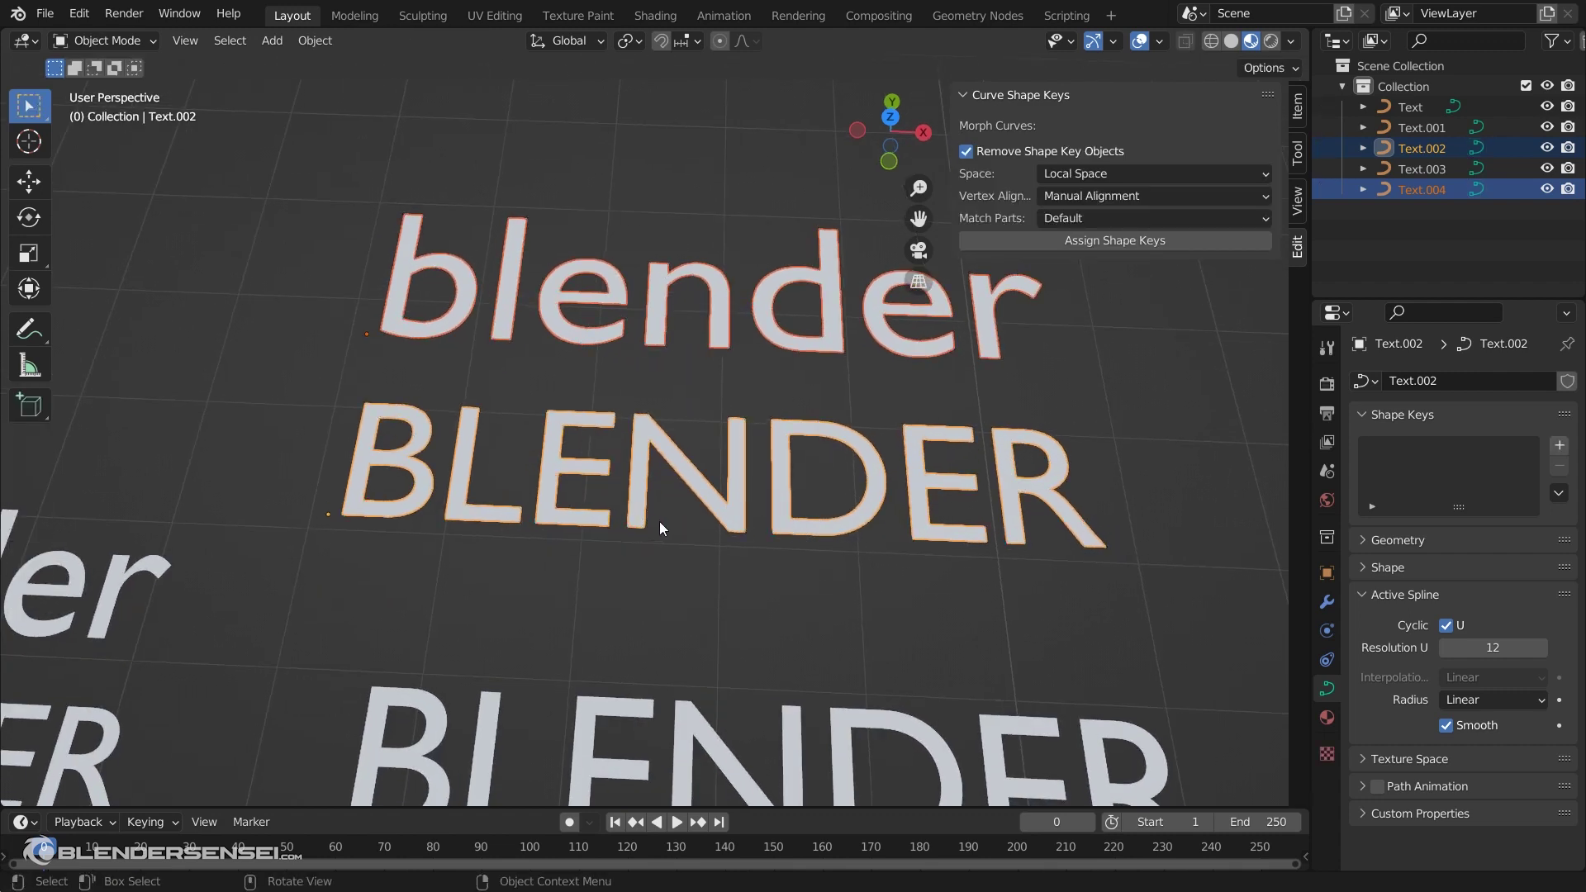
Duplicate the lowercase blender and uppercase BLENDER curves and place the copies beside the originals along the X axis
scroll(663, 524, down, 2)
scroll(694, 506, down, 1)
shift+middle_drag(743, 446, 499, 433)
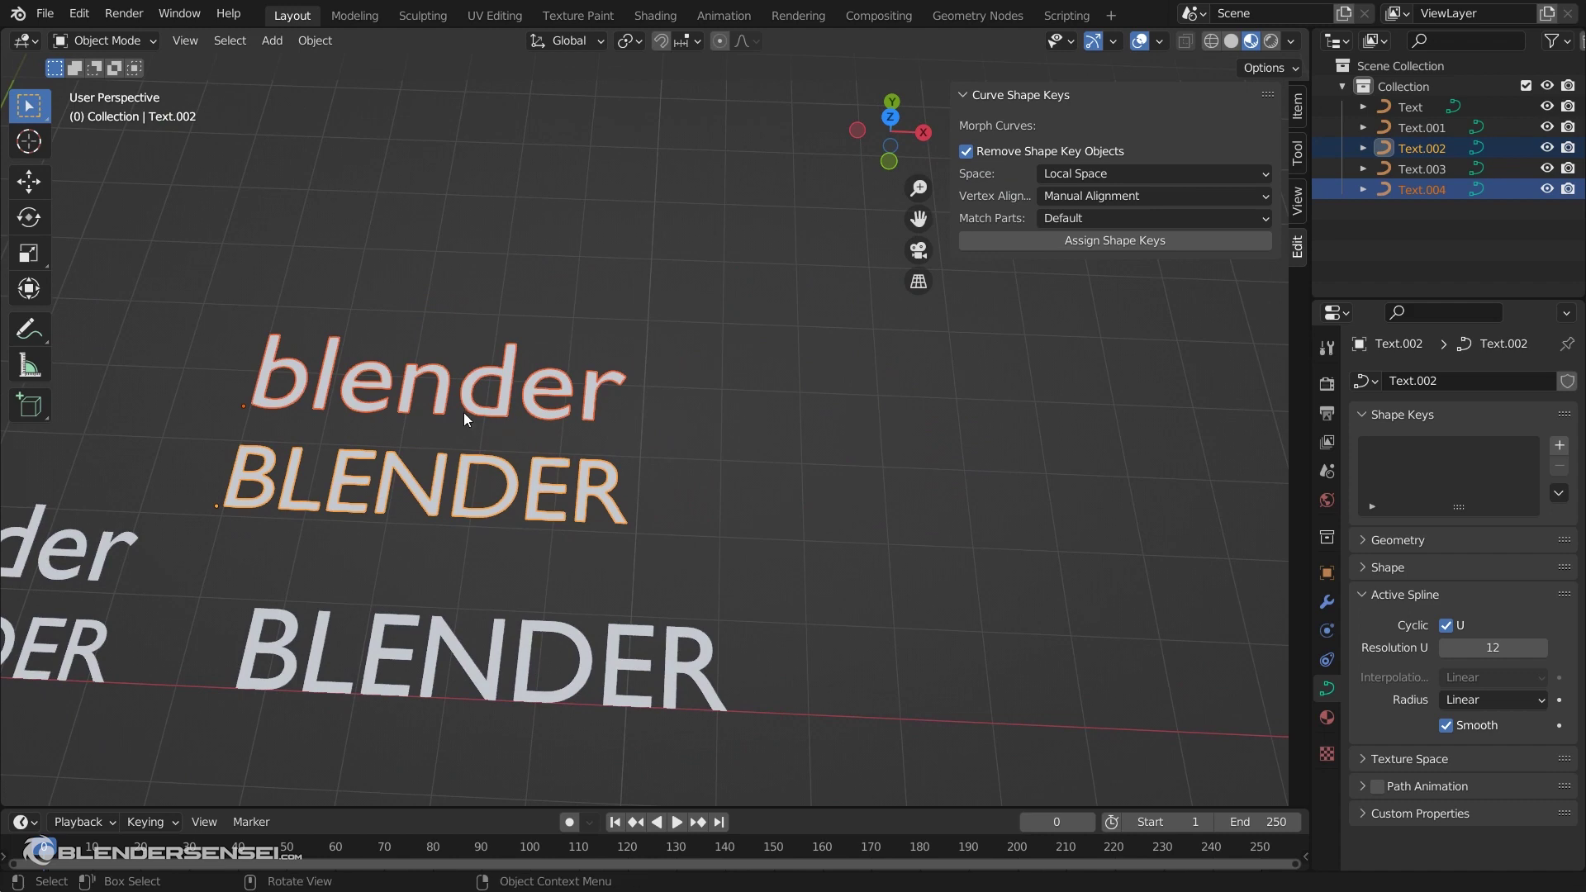
key(shift+d)
key(x)
click(934, 461)
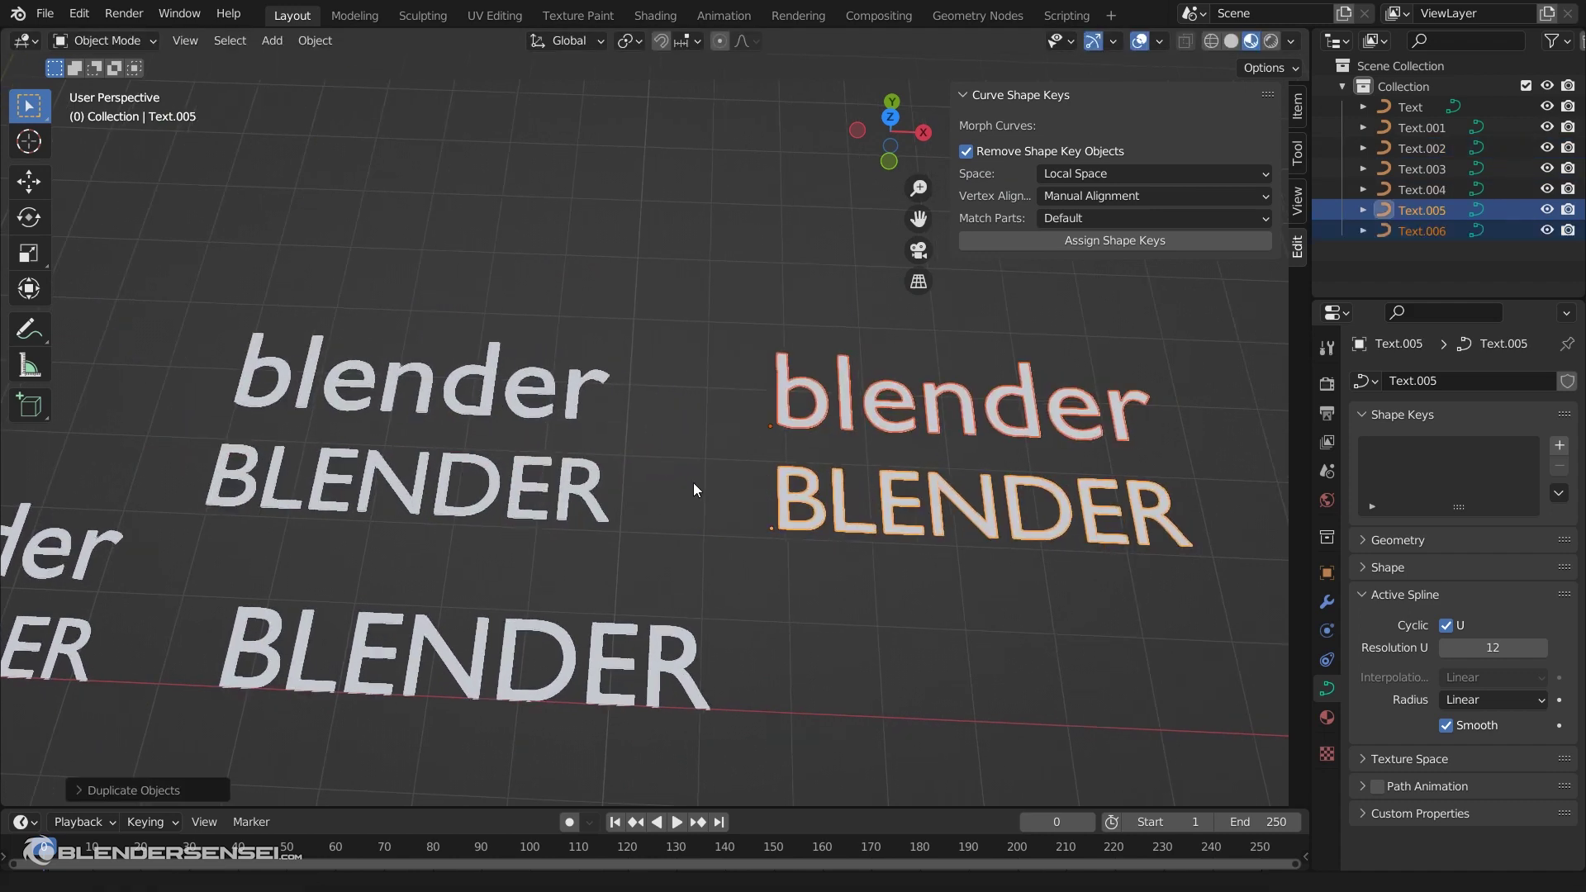
middle_drag(692, 482, 867, 503)
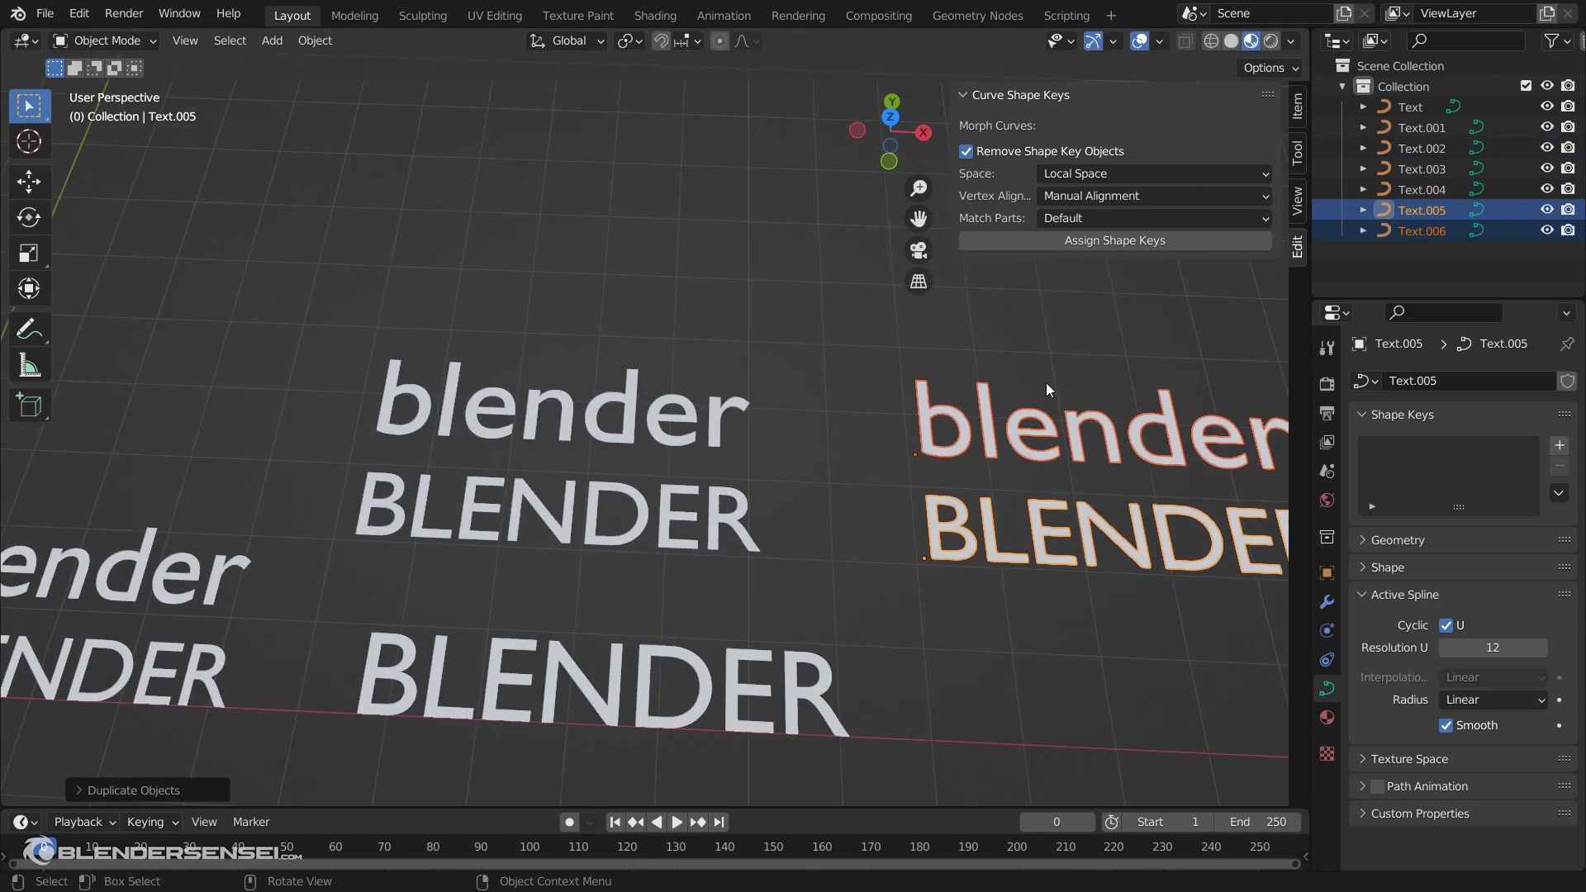
Assign the original uppercase BLENDER (Text.002) as a shape key on the lowercase blender (Text.004), using Local Space and Manual Alignment
click(1125, 173)
click(632, 431)
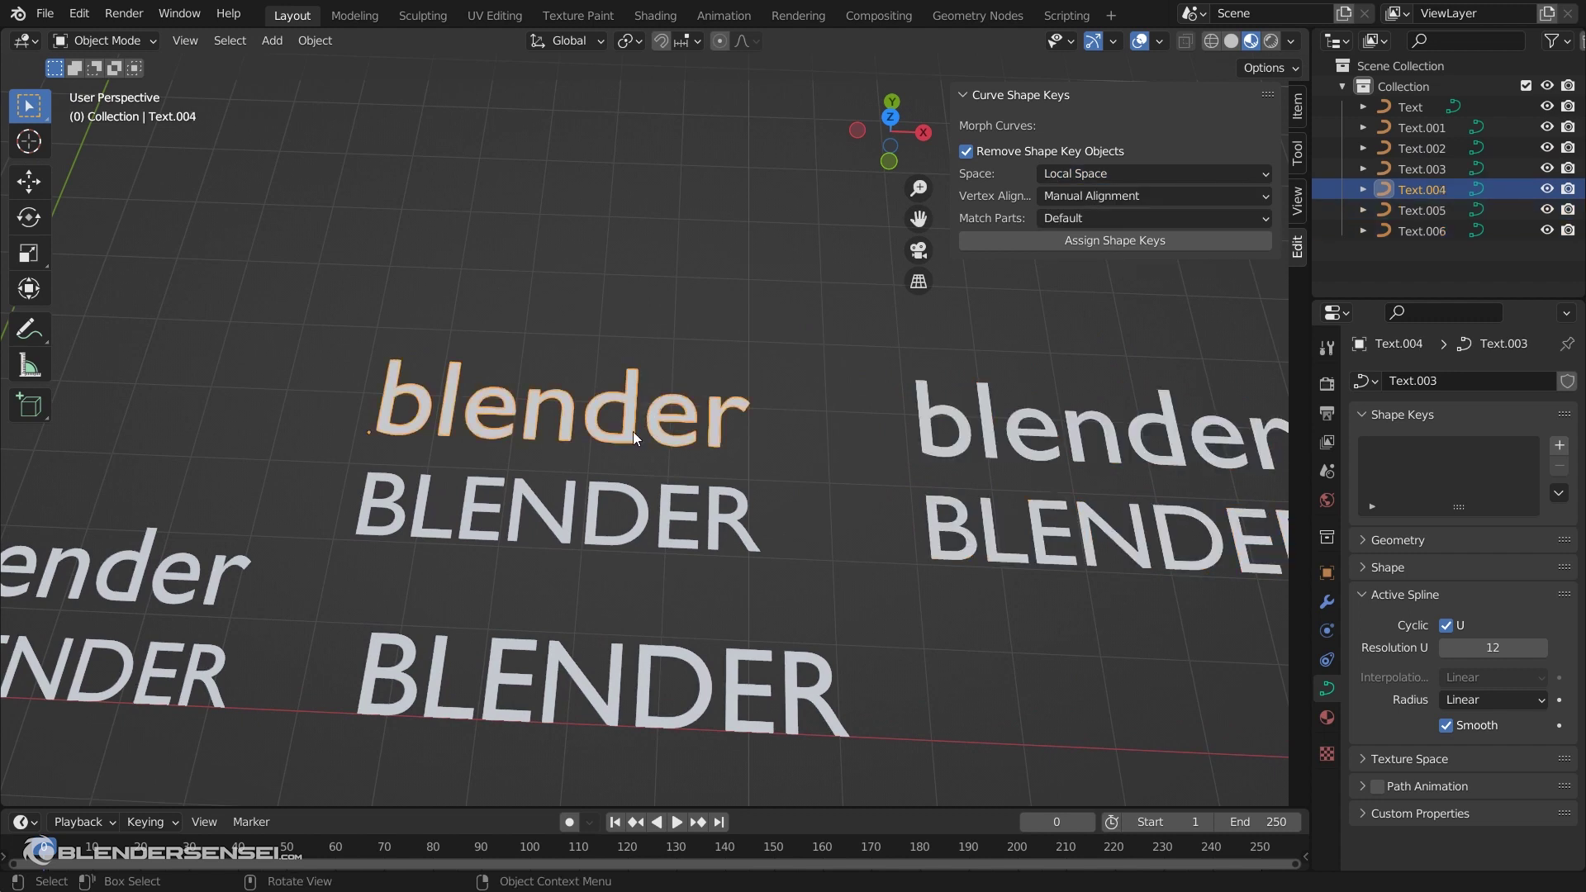
click(591, 488)
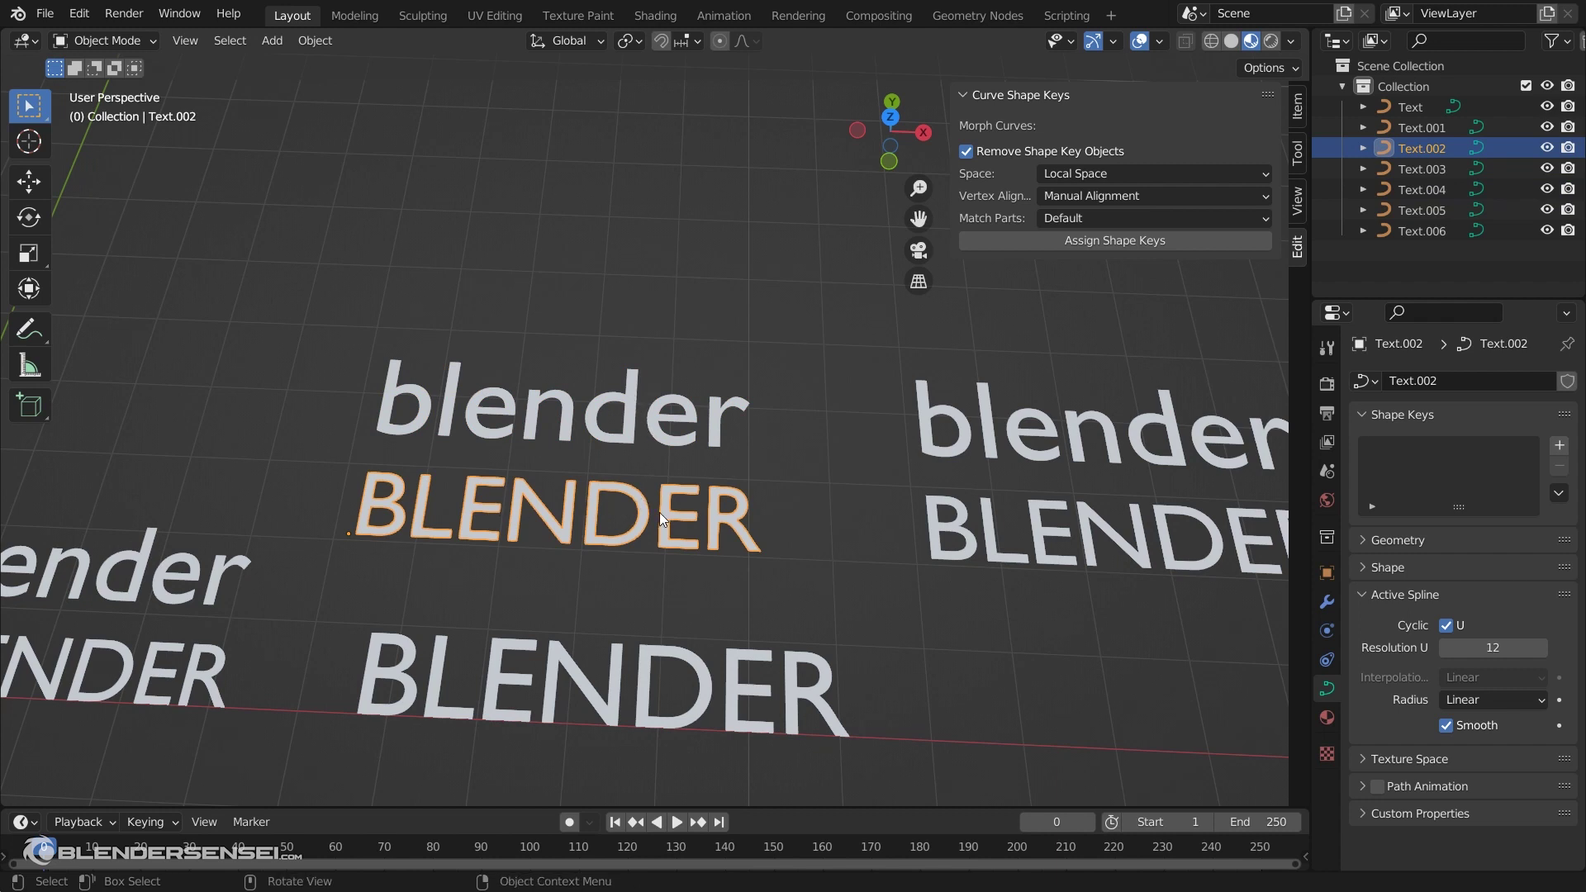
shift+click(621, 394)
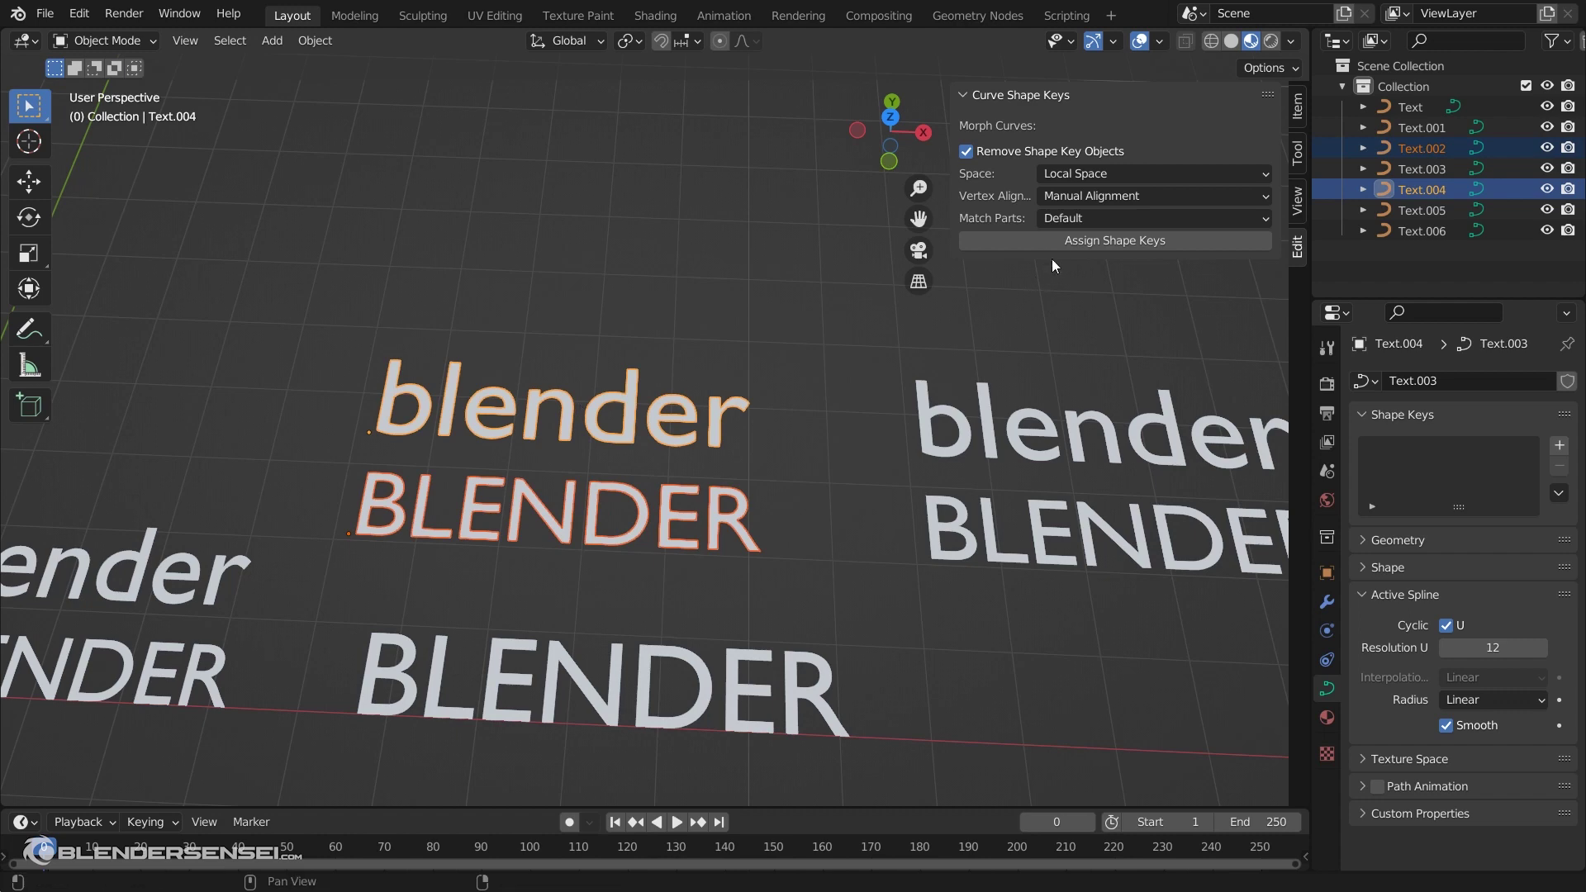
click(1053, 238)
Preview the morph by varying the Text.002 shape key value and return it to 0
shift+middle_drag(789, 400, 779, 421)
click(1431, 466)
mouse_move(1451, 606)
mouse_down()
mouse_move(1557, 606)
mouse_move(1450, 606)
mouse_up()
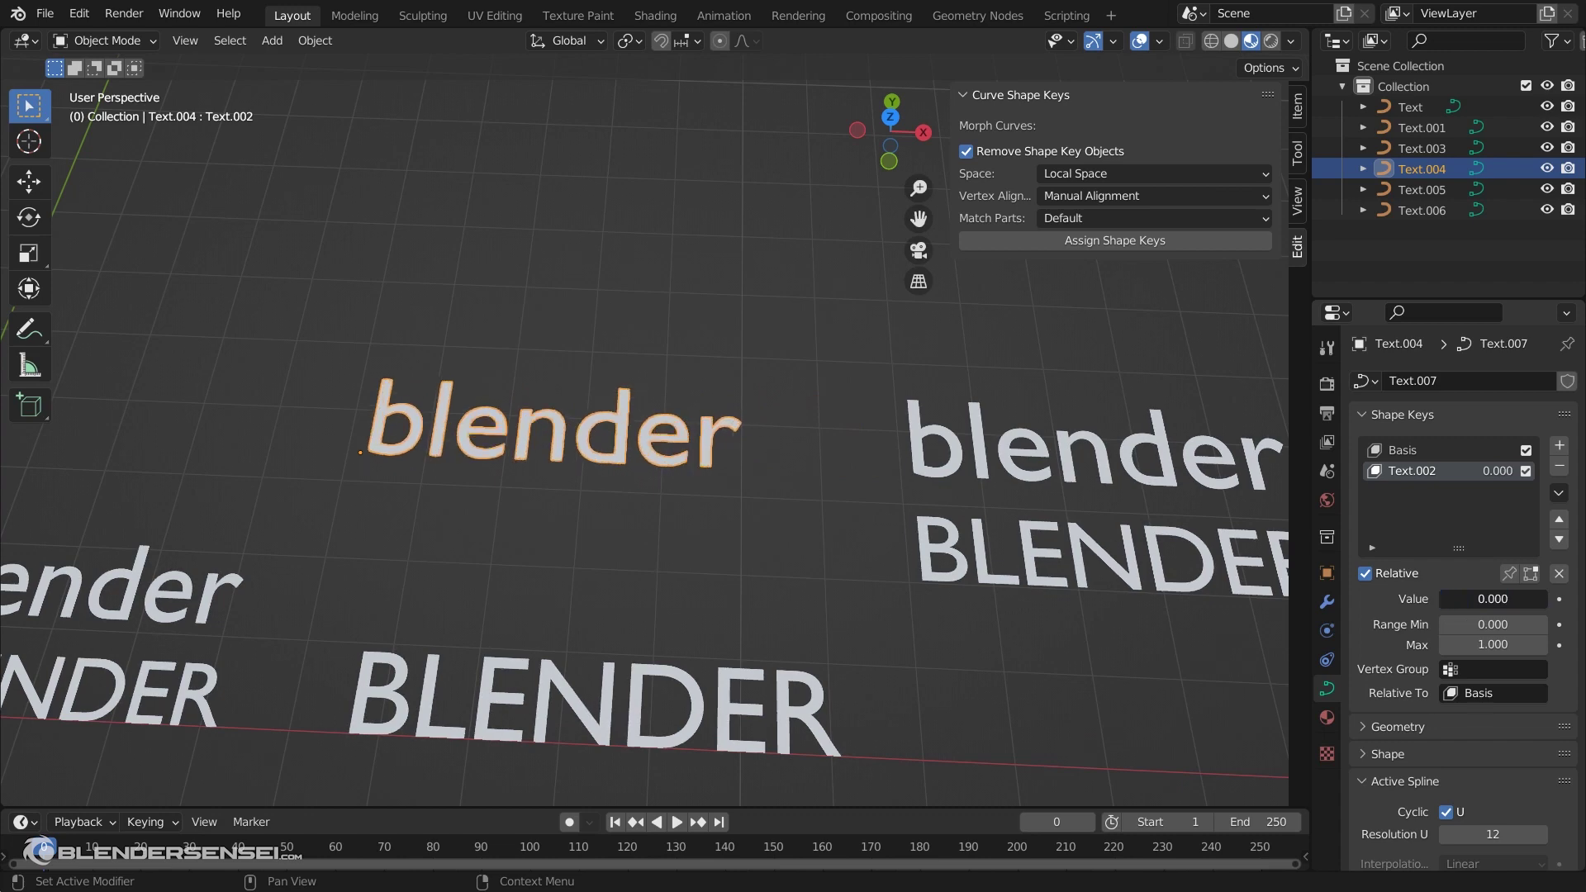
Set the curve morph's Space option to World Space
shift+middle_drag(1049, 486, 765, 503)
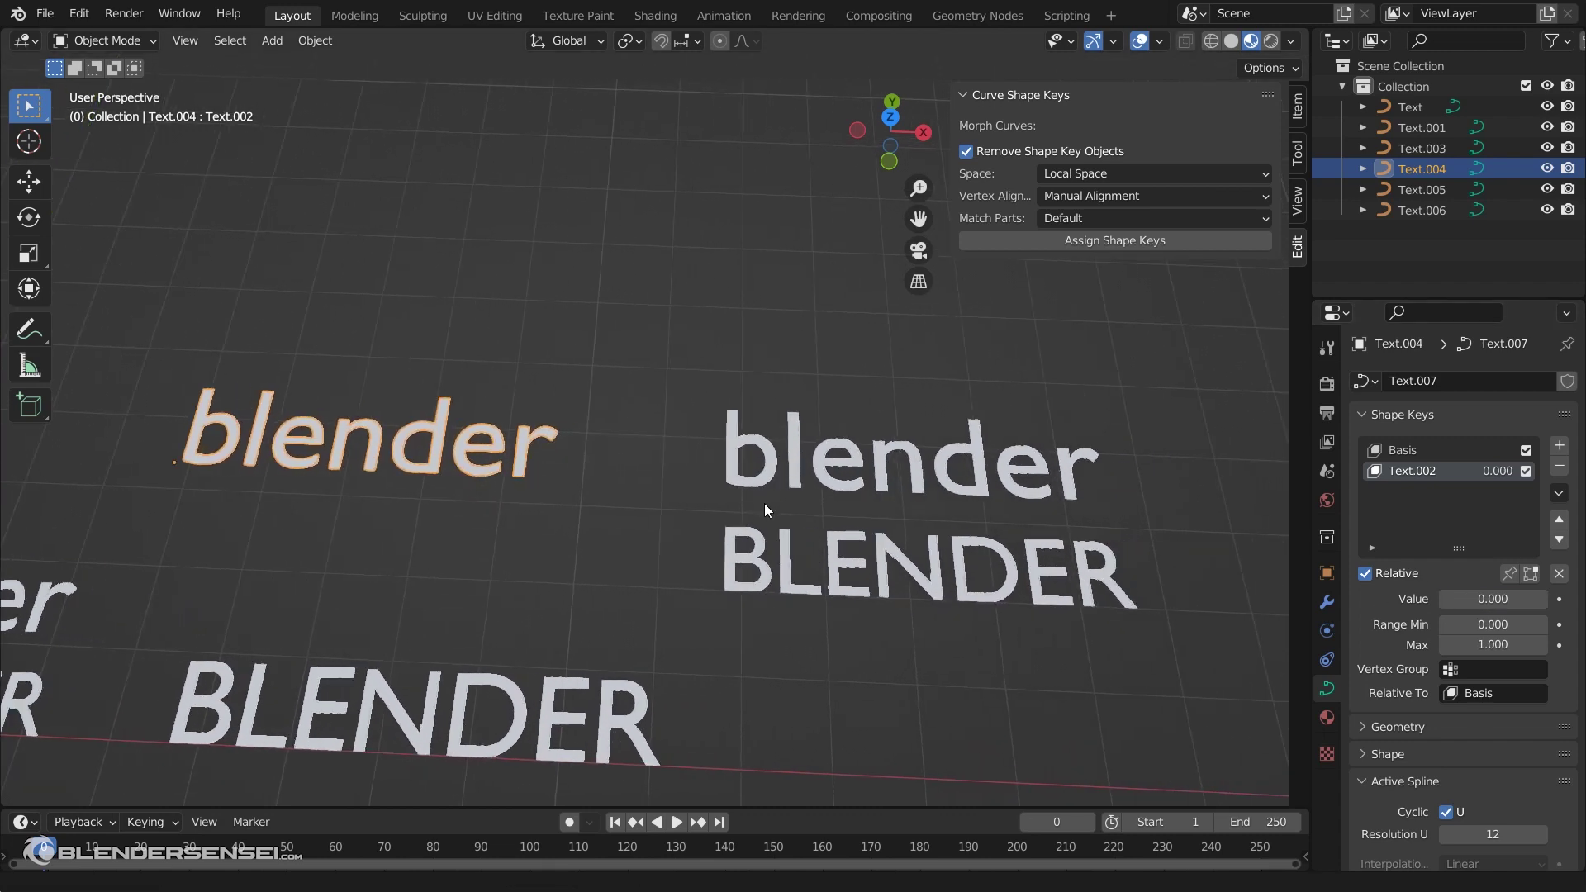
click(1087, 175)
click(1093, 198)
Try to assign the duplicated lowercase blender as a shape key on the duplicated uppercase BLENDER, and undo the assignment
click(901, 473)
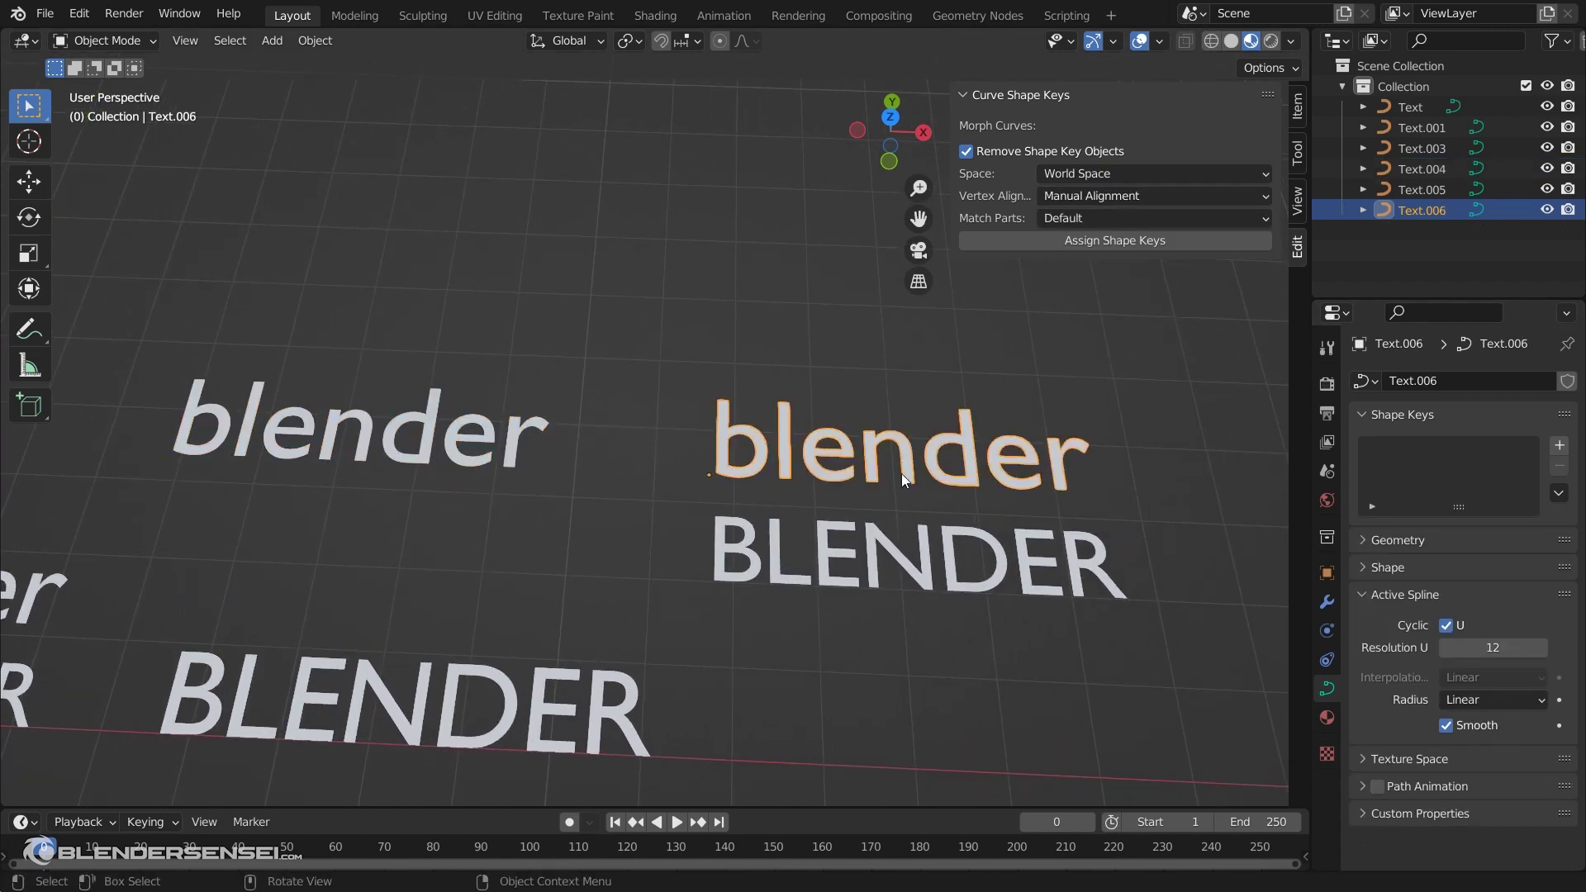
shift+click(928, 558)
shift+middle_drag(1024, 512, 849, 509)
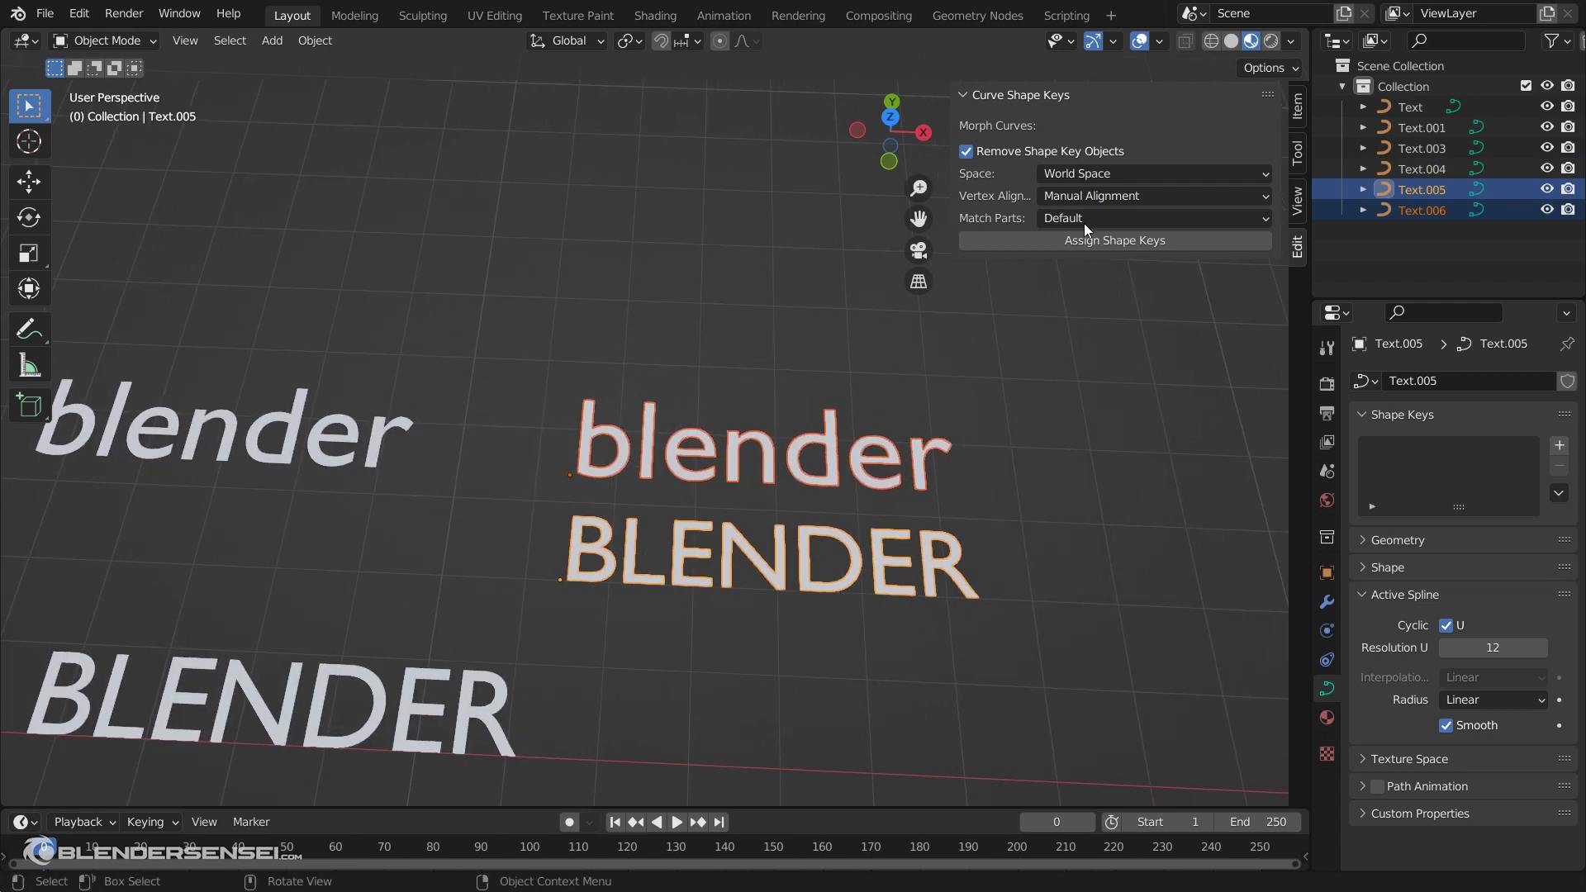
click(1107, 240)
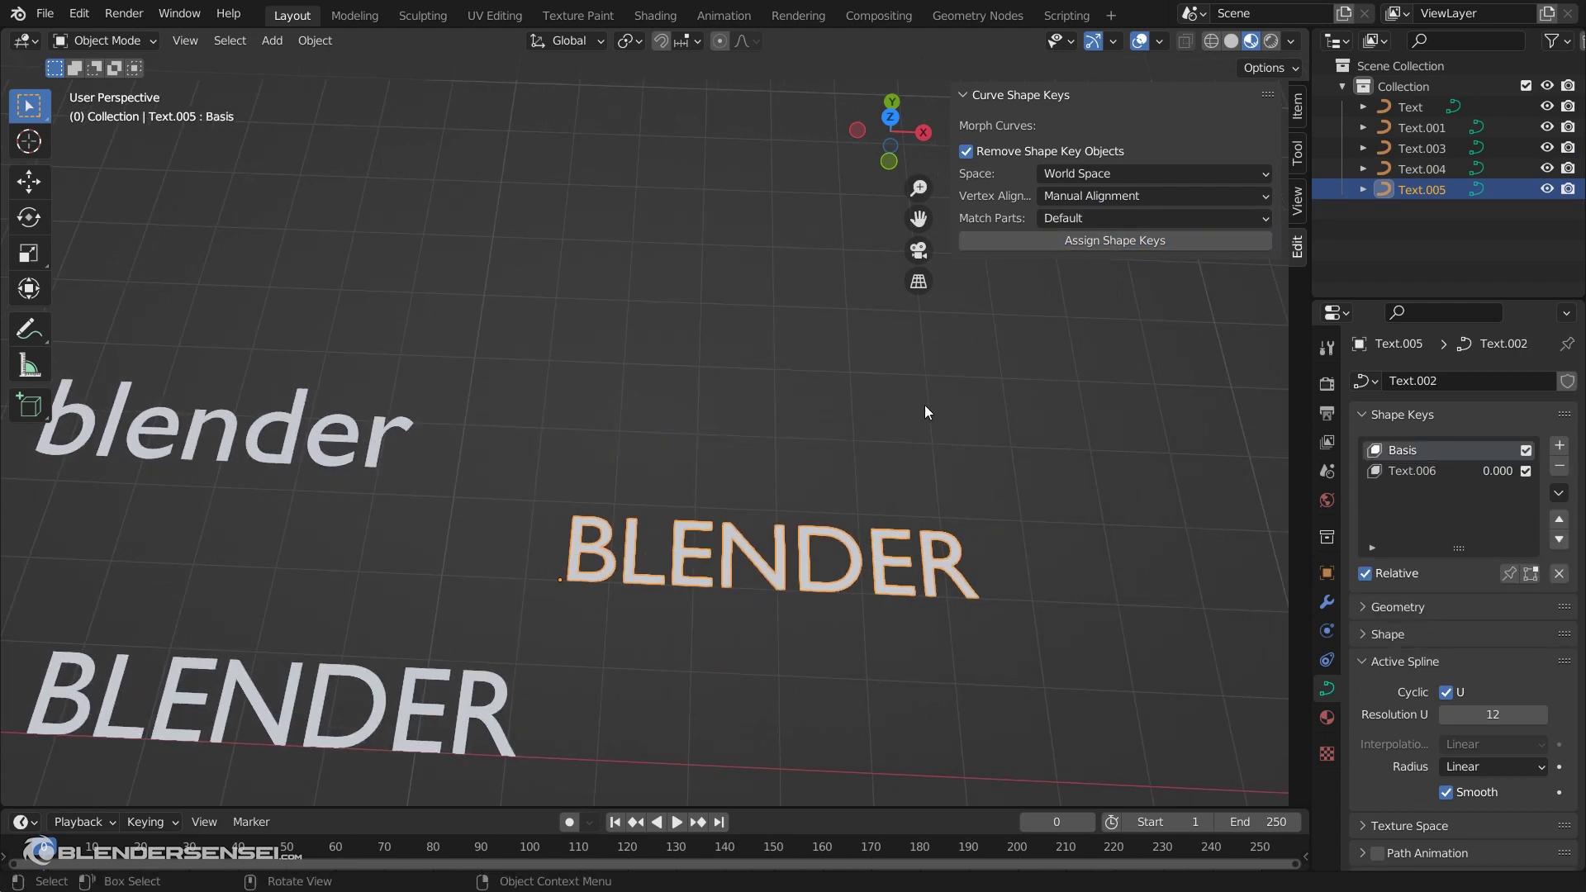
key(ctrl+z)
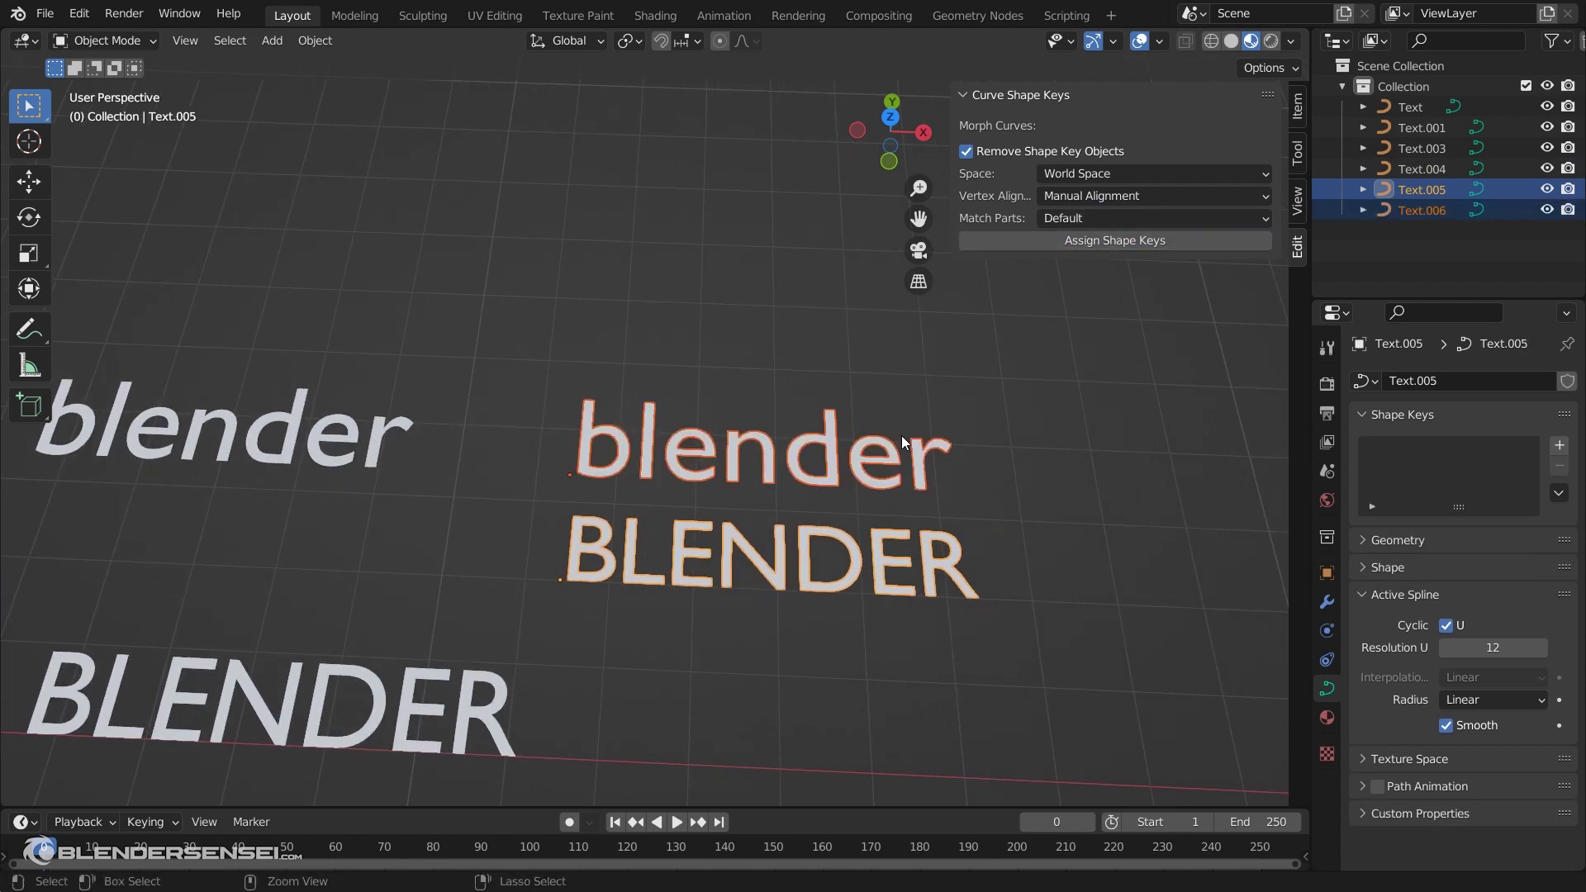
Assign the duplicated uppercase BLENDER (Text.005) as a World Space shape key on the duplicated lowercase blender (Text.006)
click(706, 539)
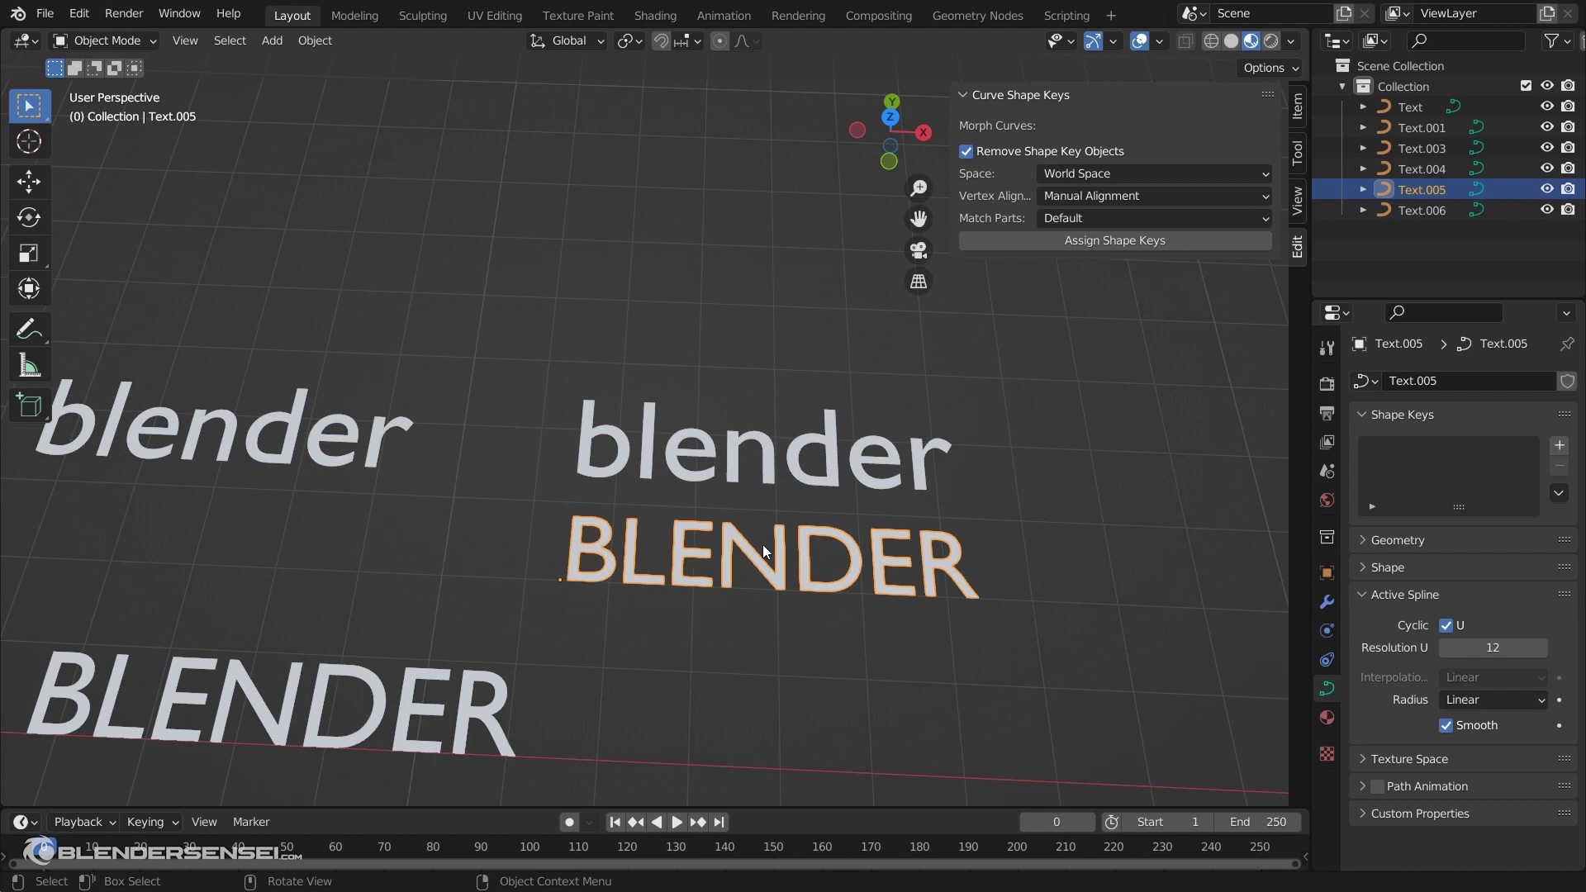
shift+click(736, 434)
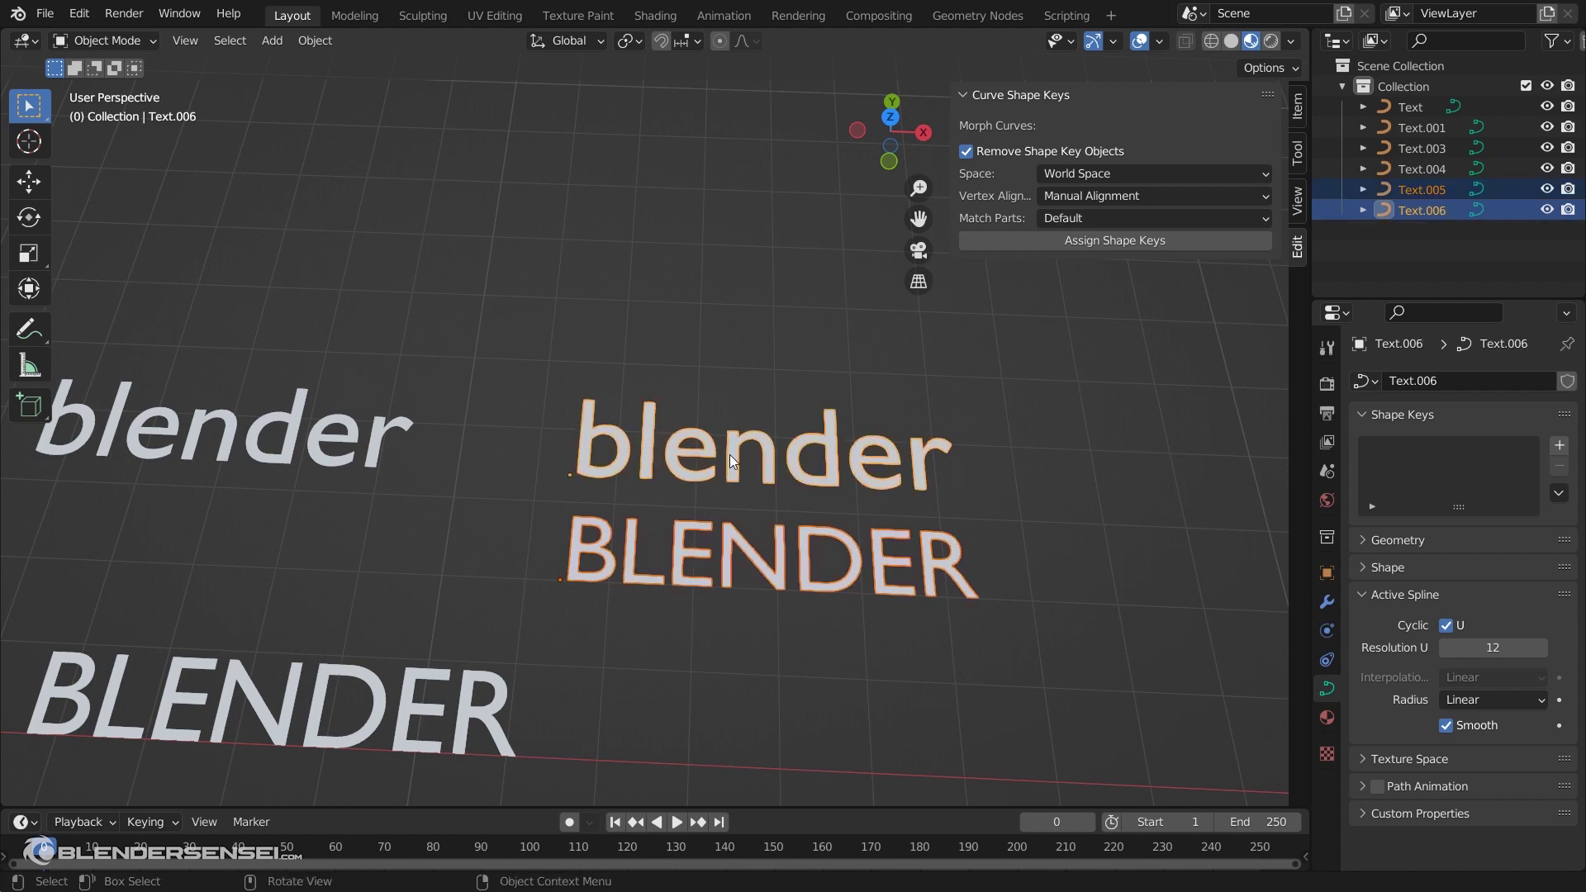
click(1107, 240)
Preview the World Space morph by varying the Text.005 shape key value and return it to 0
mouse_move(1002, 463)
shift+middle_down()
mouse_move(978, 471)
mouse_move(1007, 468)
shift+middle_up()
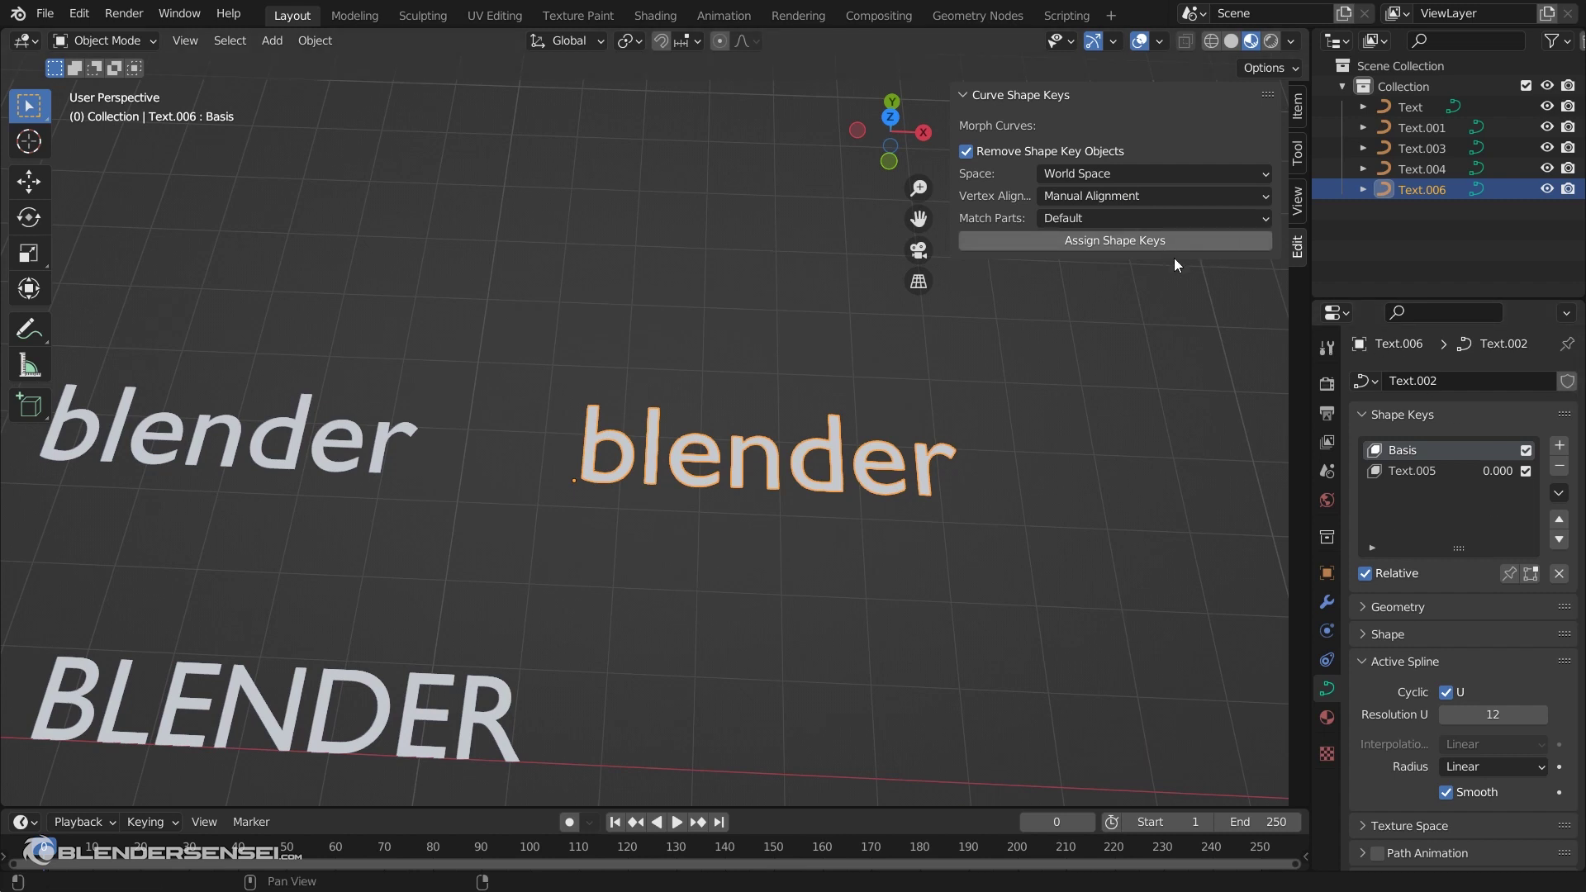
click(1425, 471)
mouse_move(1473, 596)
mouse_down()
mouse_move(1574, 596)
mouse_move(1445, 596)
mouse_up()
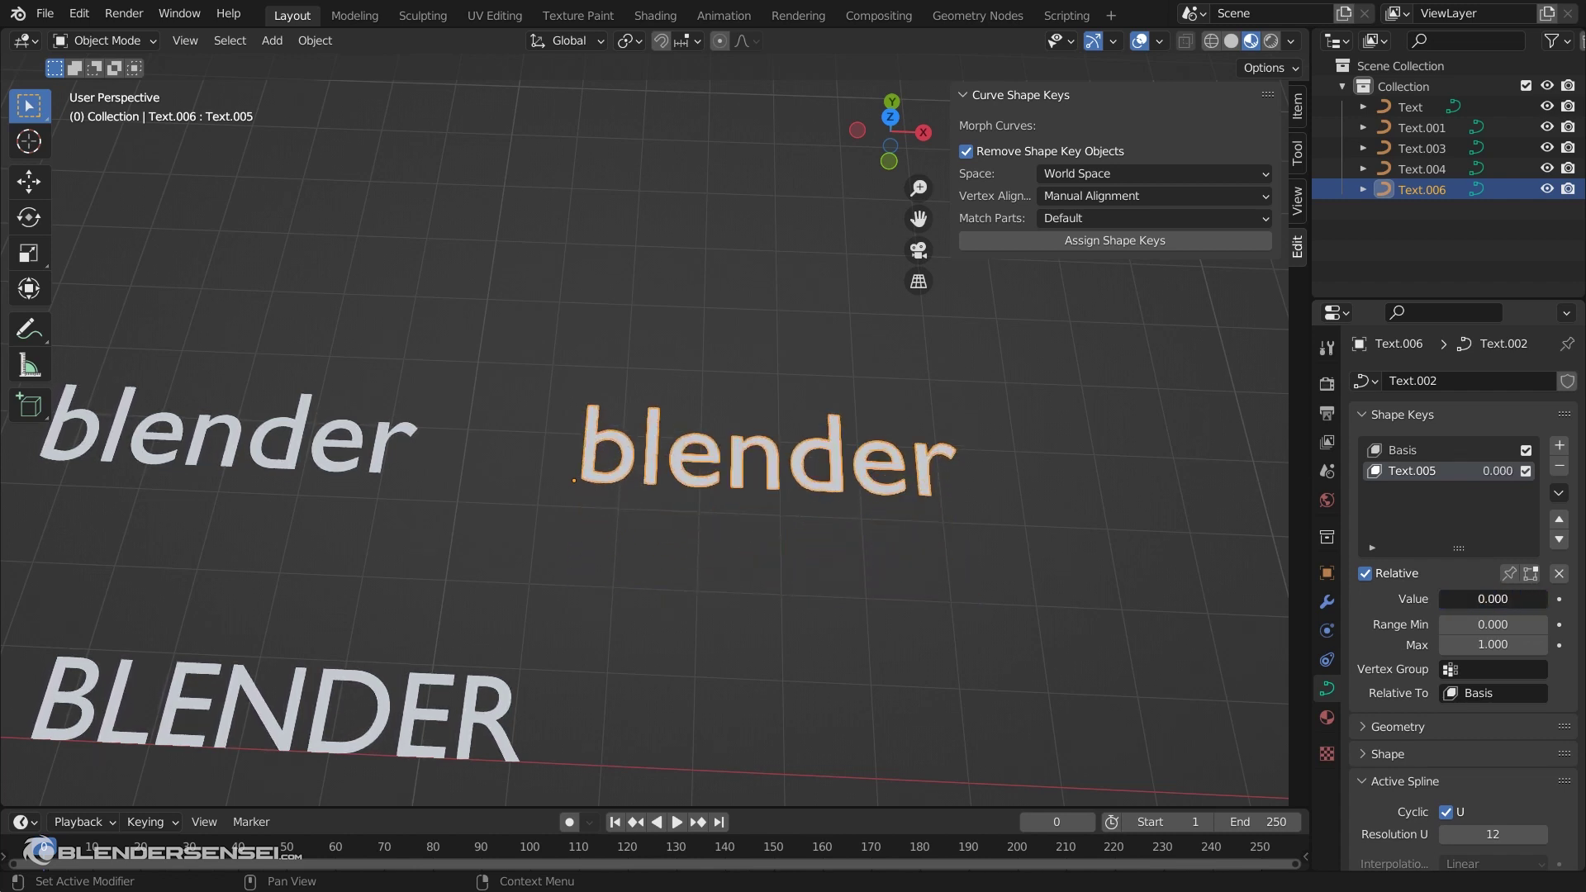
Set Match Parts to Custom and widen the sidebar so the Curve Shape Keys options are readable
shift+middle_drag(586, 434, 1143, 225)
click(1143, 226)
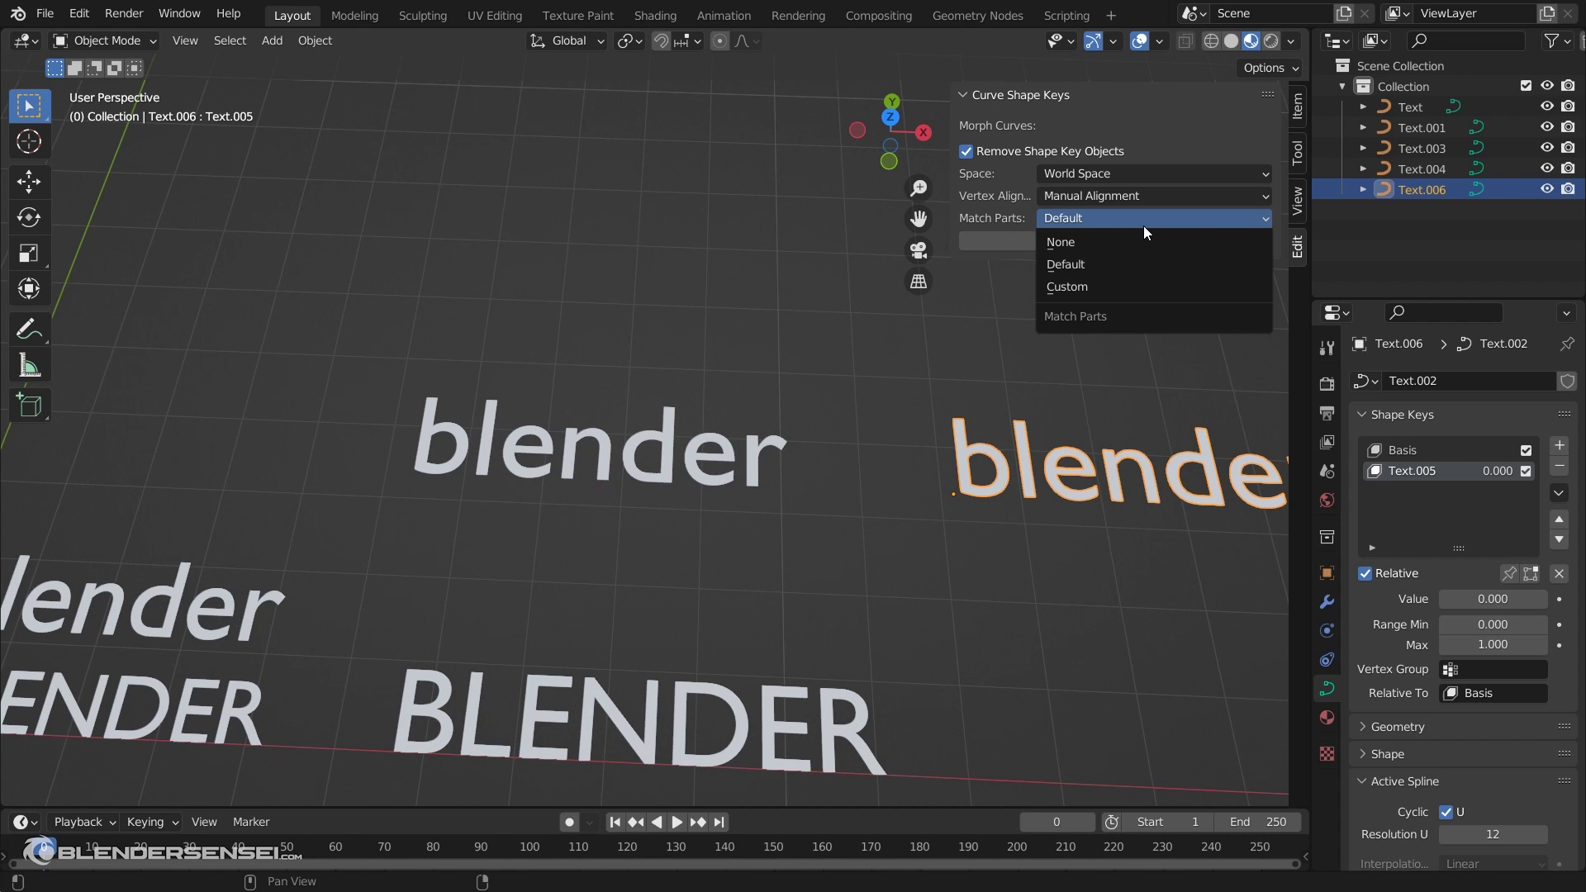
click(1110, 284)
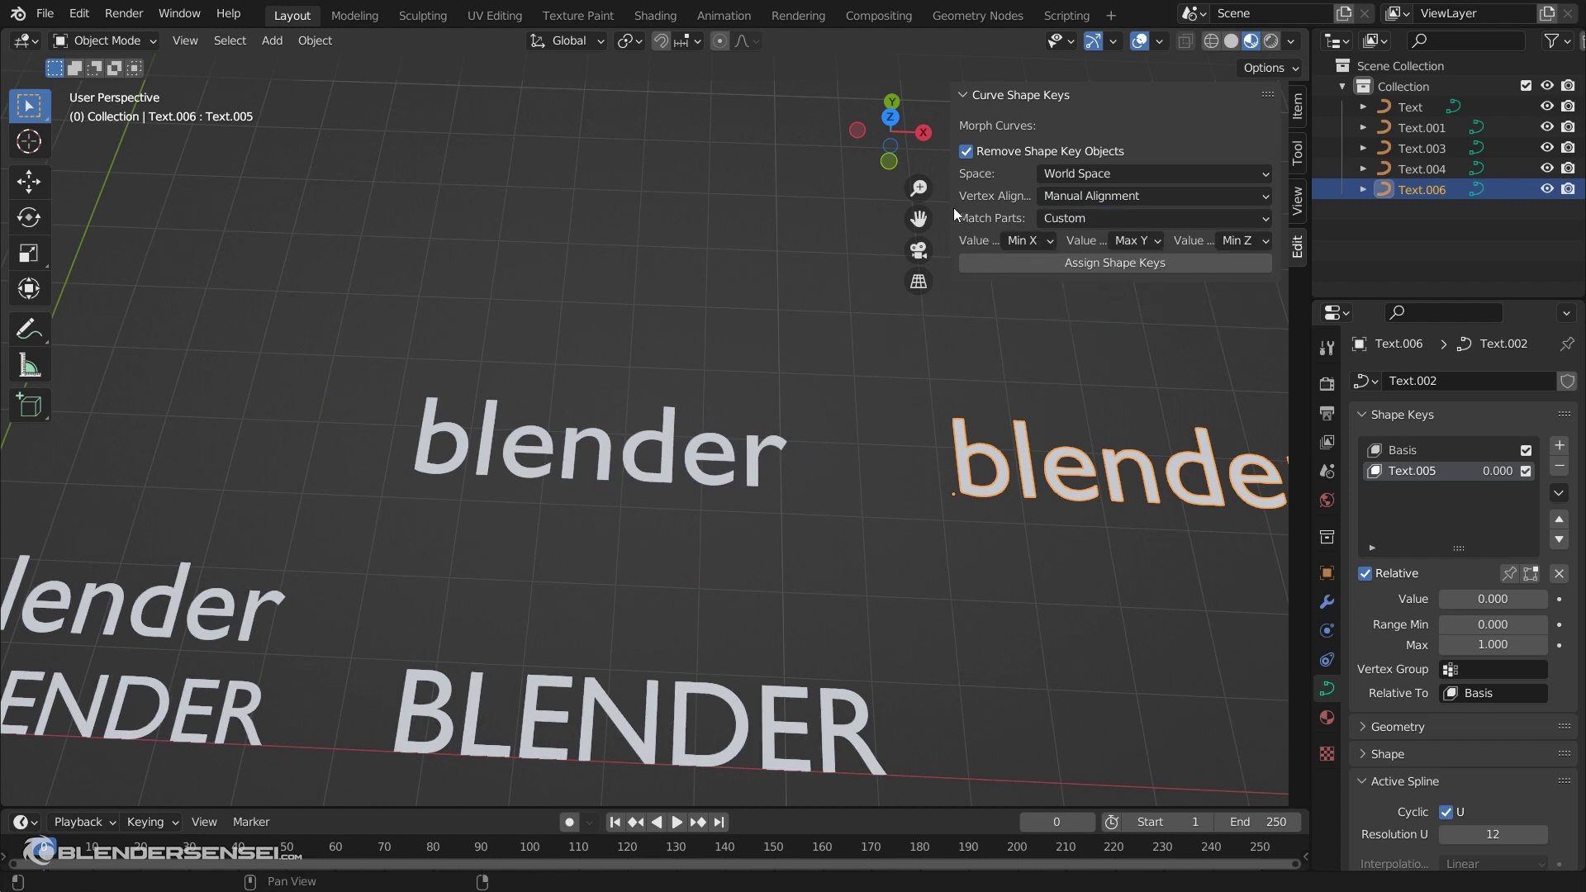
drag(952, 206, 797, 195)
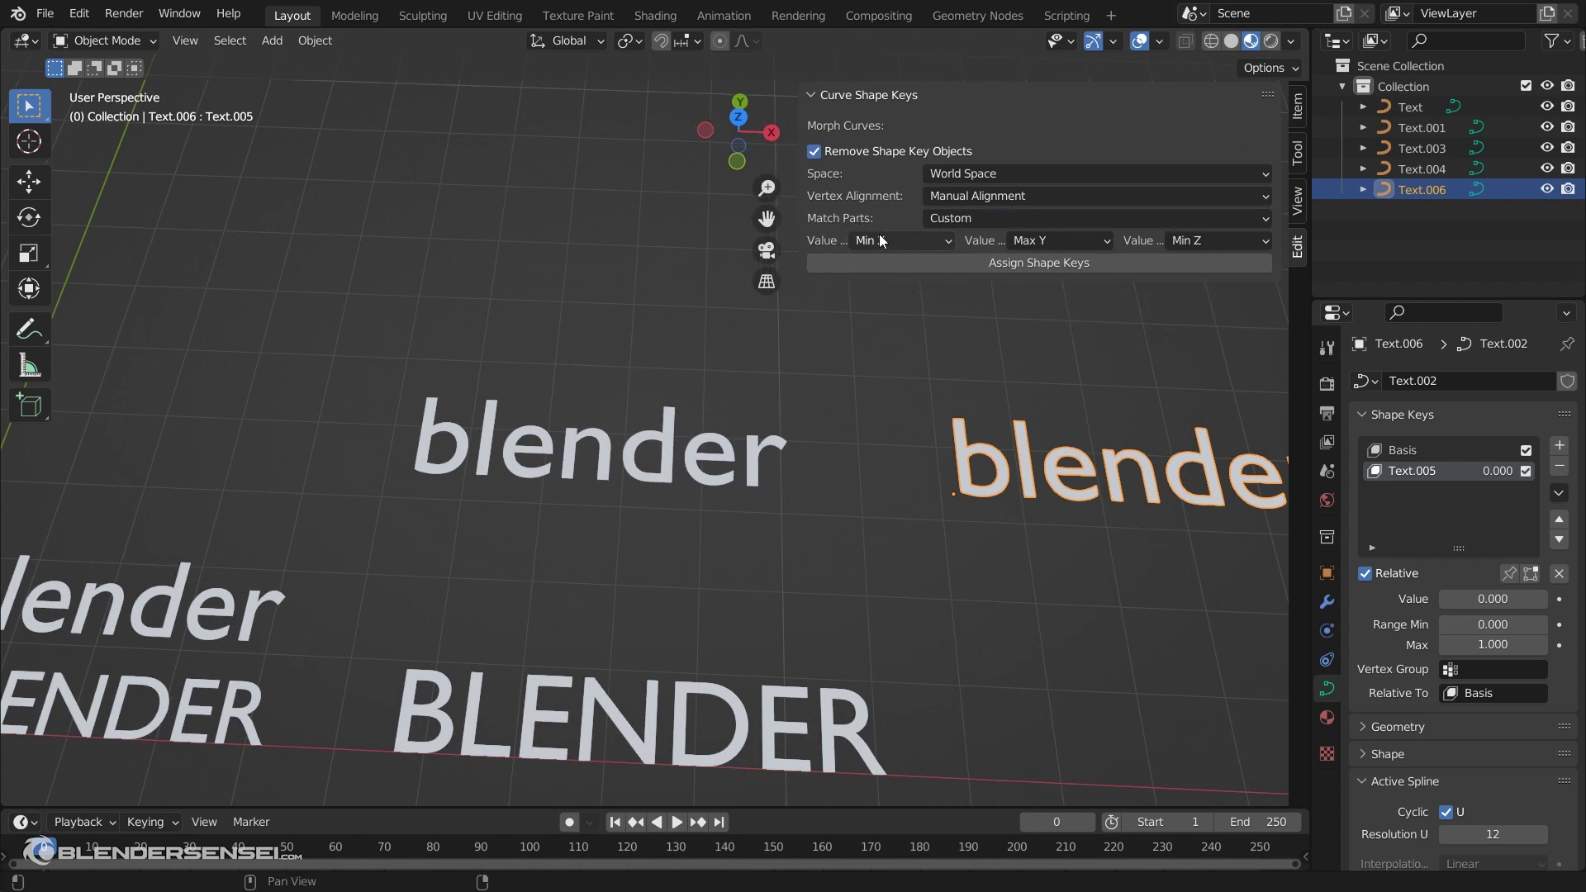
Examine the Vertex Alignment choices and the custom Match Parts axis values against the words in the scene
click(1018, 197)
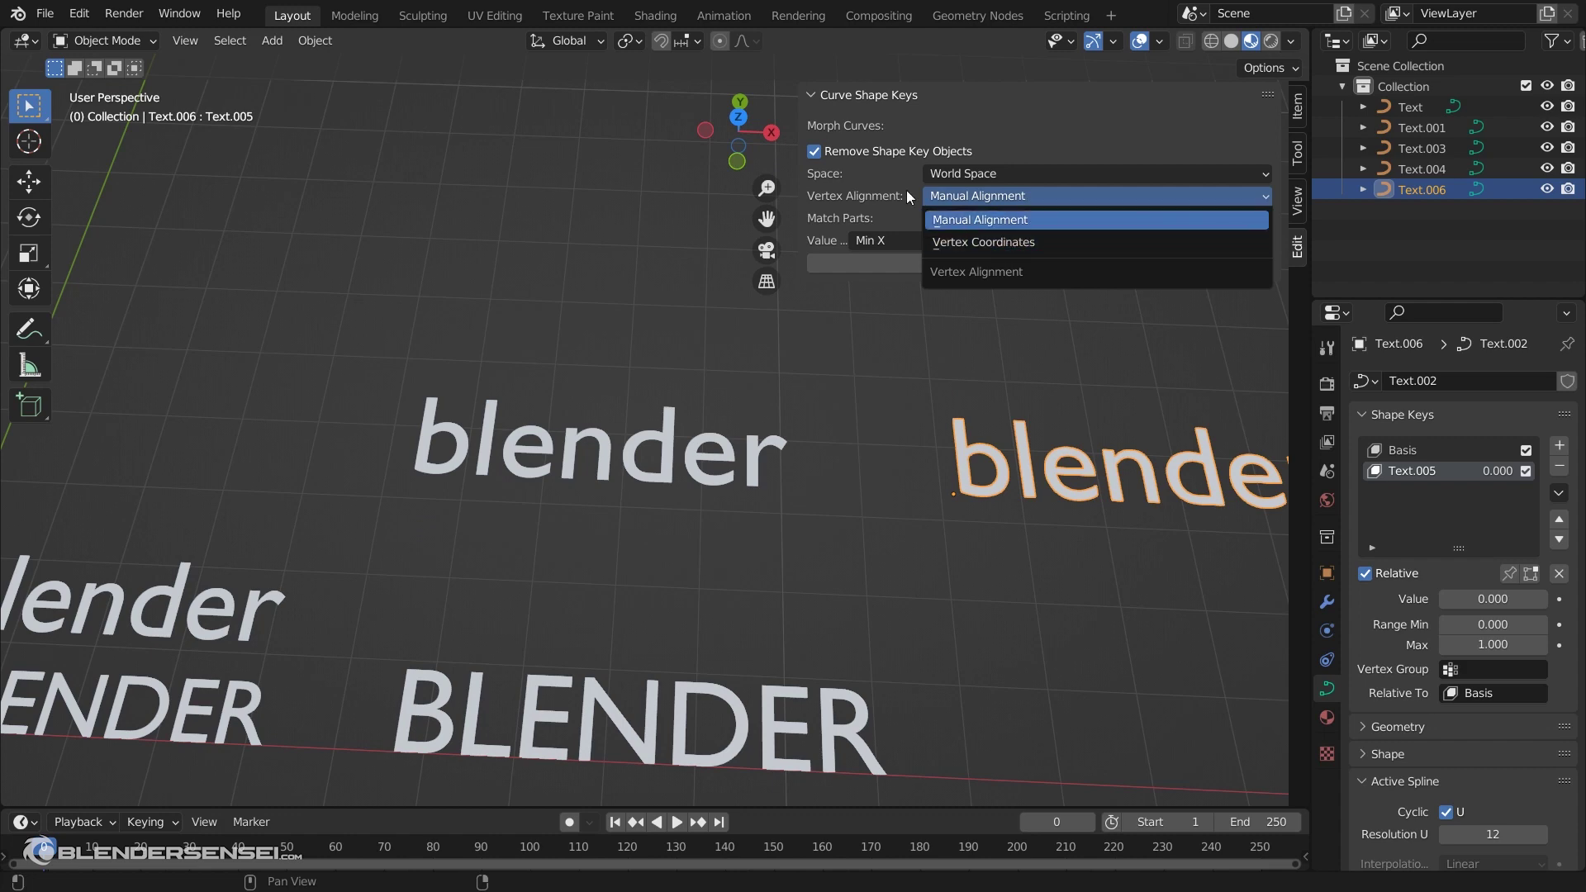
shift+middle_drag(783, 385, 1018, 286)
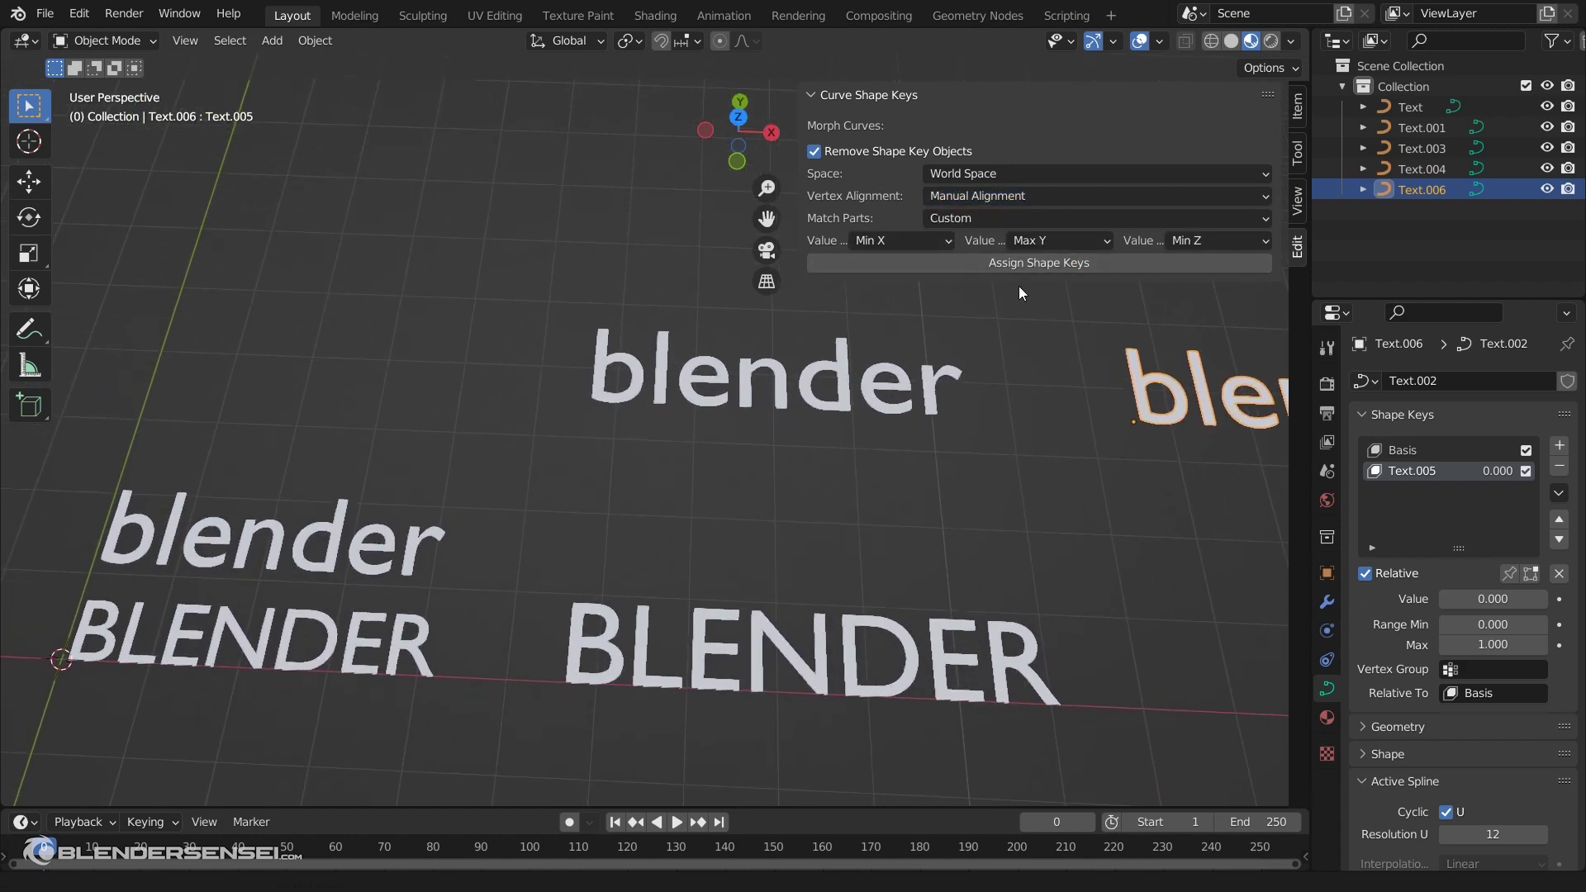
click(636, 347)
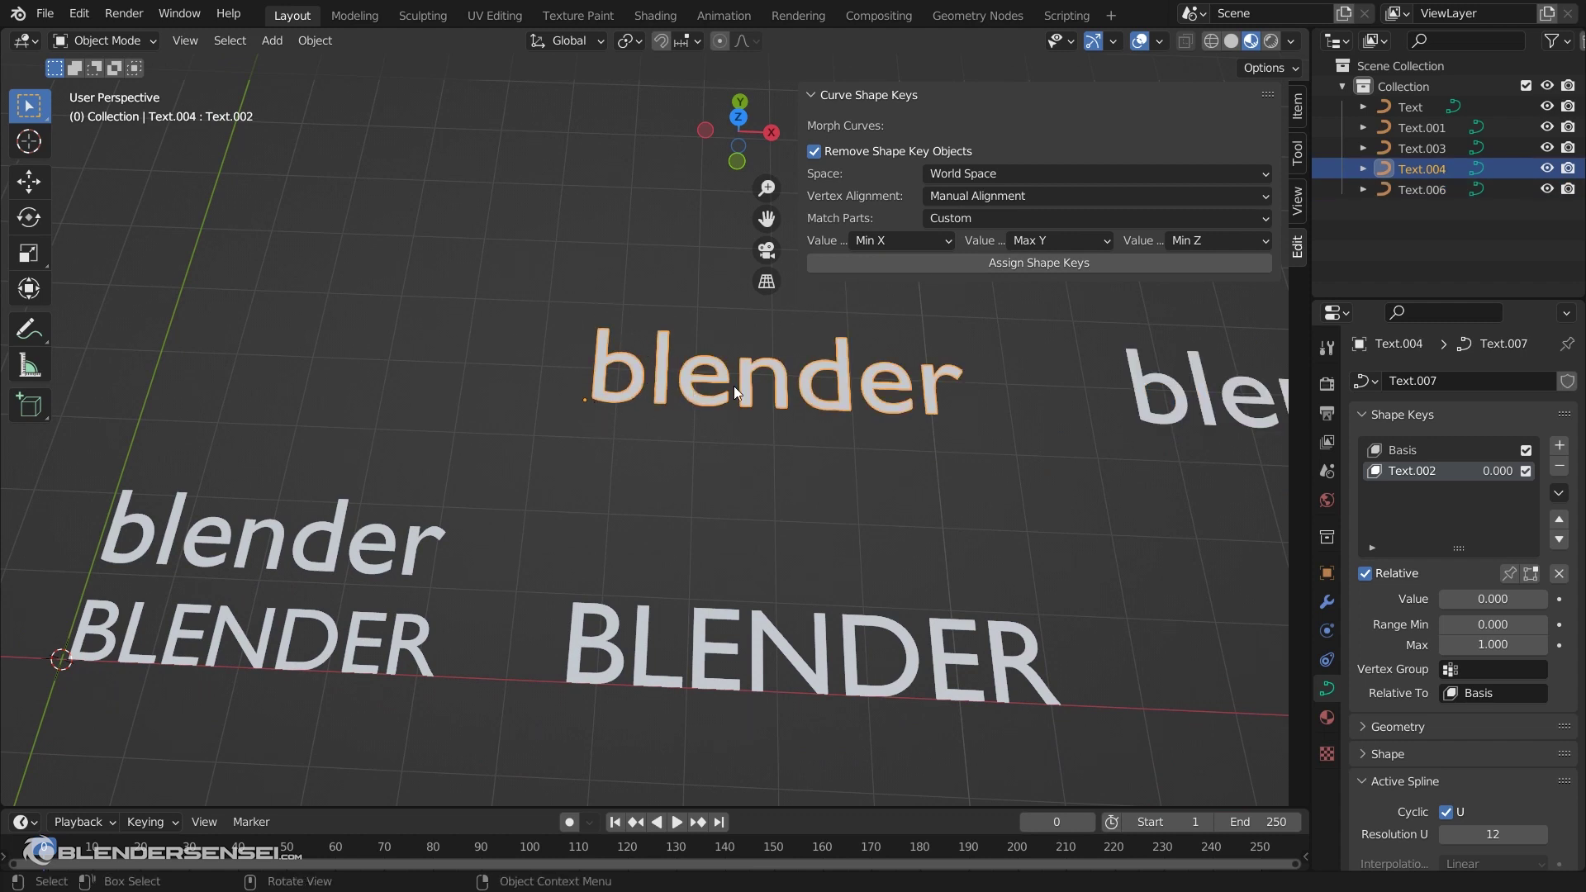
click(933, 240)
shift+middle_drag(788, 524, 685, 444)
scroll(685, 443, down, 2)
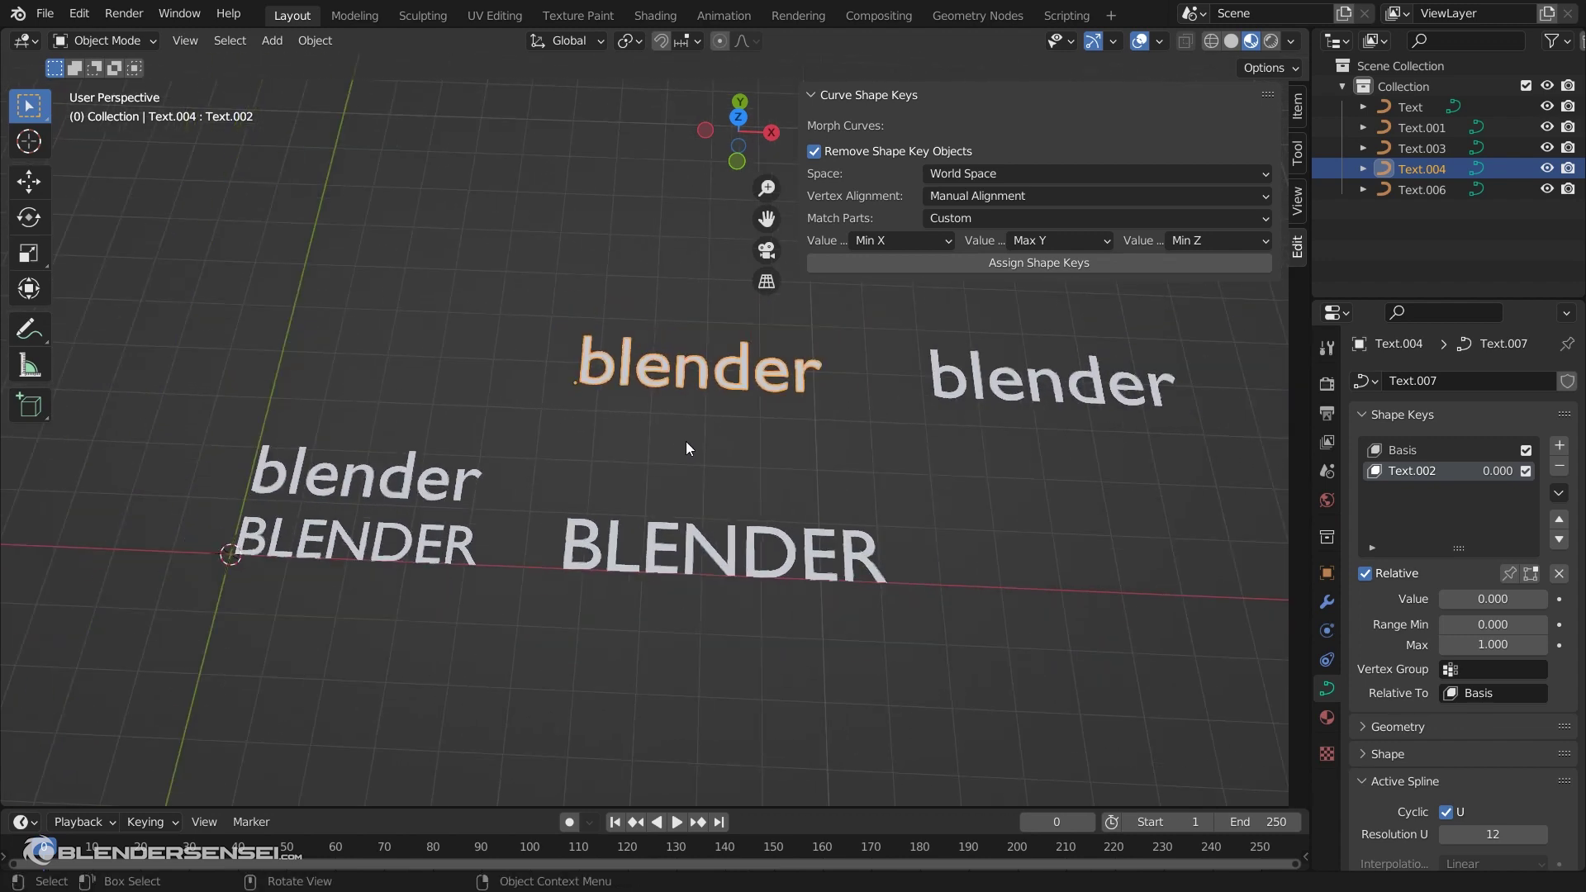
scroll(685, 441, up, 1)
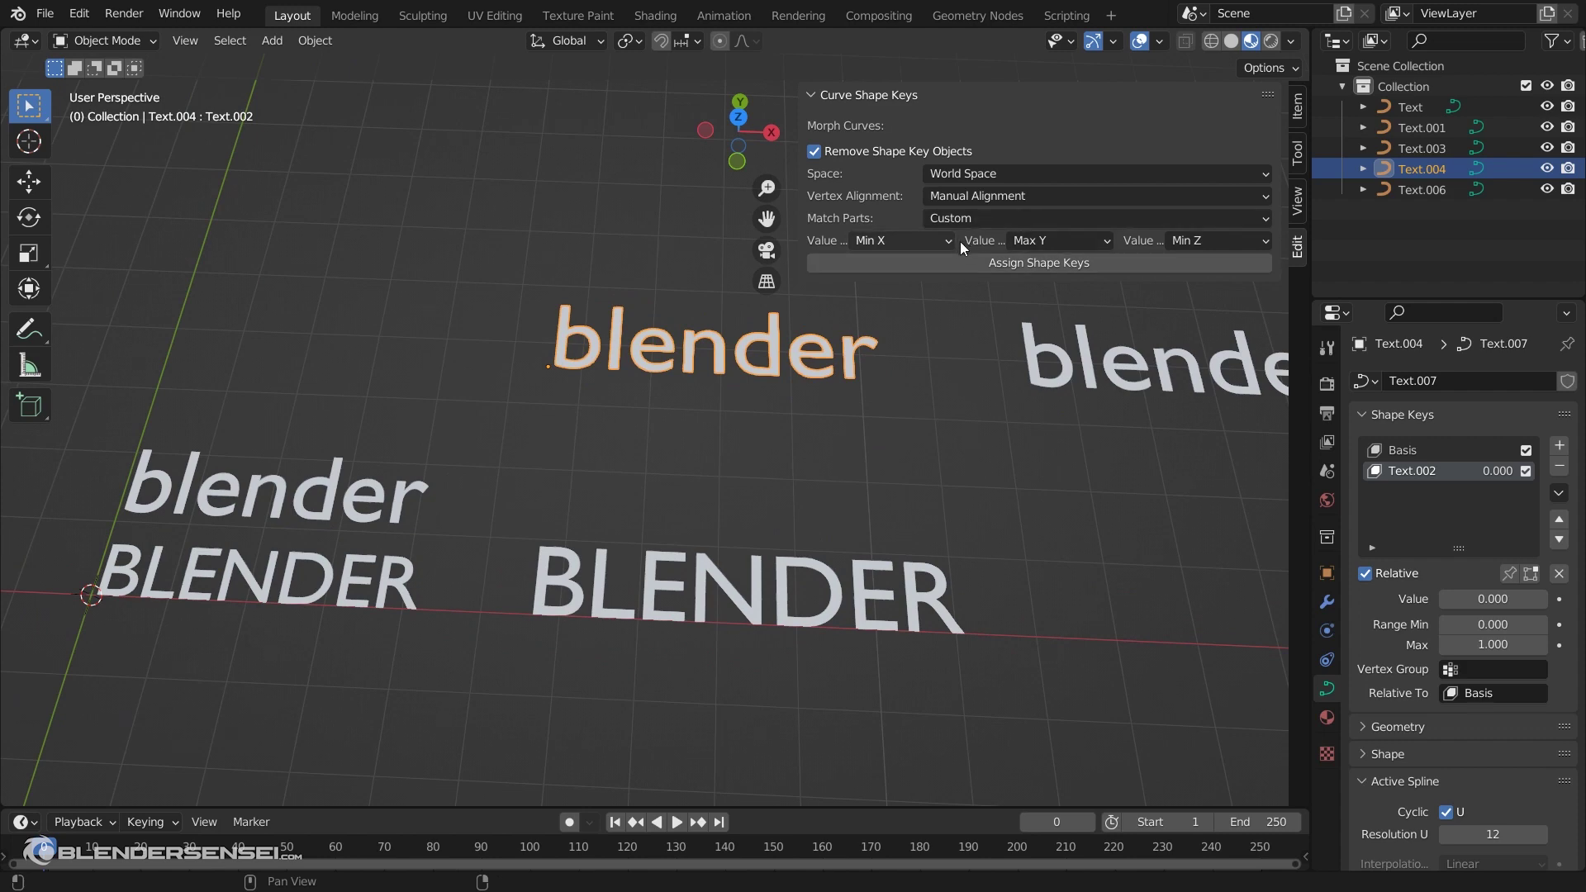
shift+middle_drag(750, 459, 765, 408)
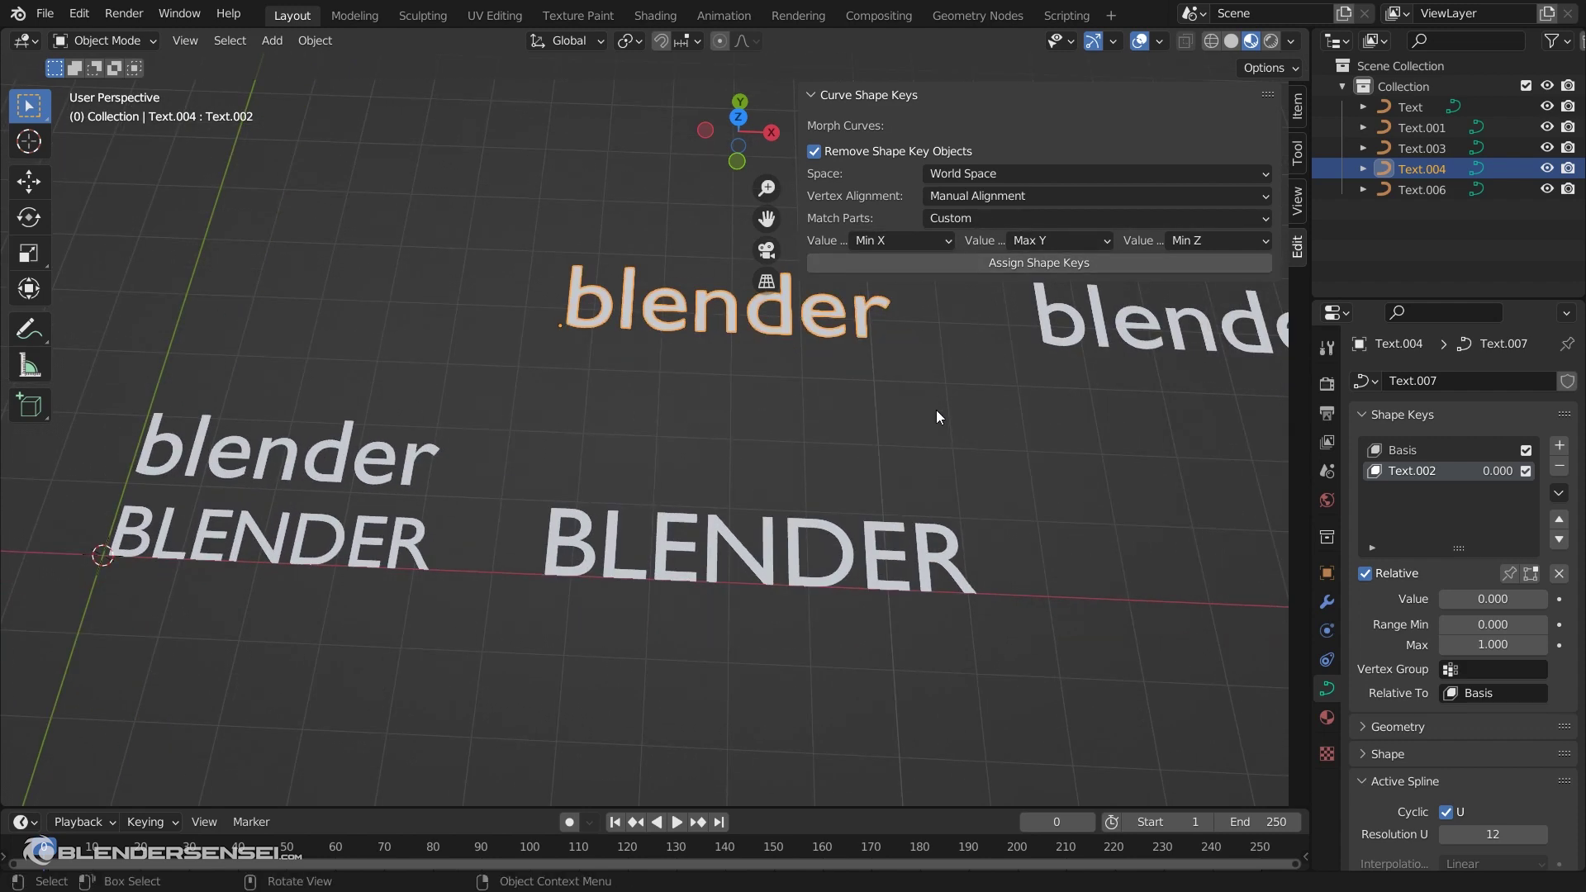
shift+middle_drag(935, 410, 752, 529)
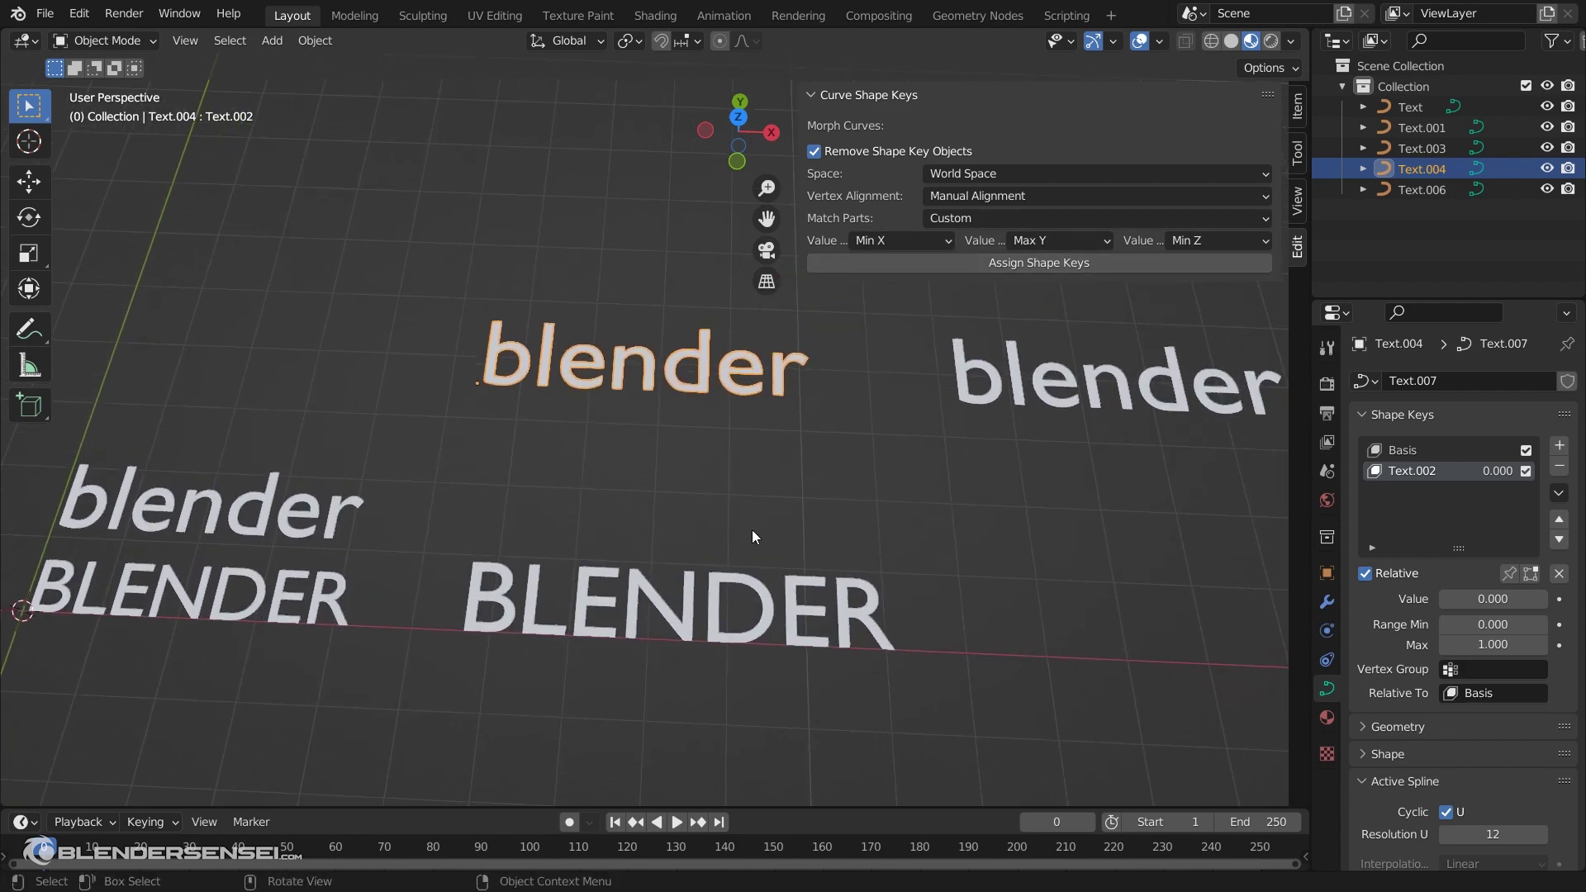
Enter Edit Mode on the morphed uppercase BLENDER curve (Text.003) and select all its control points
click(507, 572)
shift+middle_drag(507, 574, 785, 461)
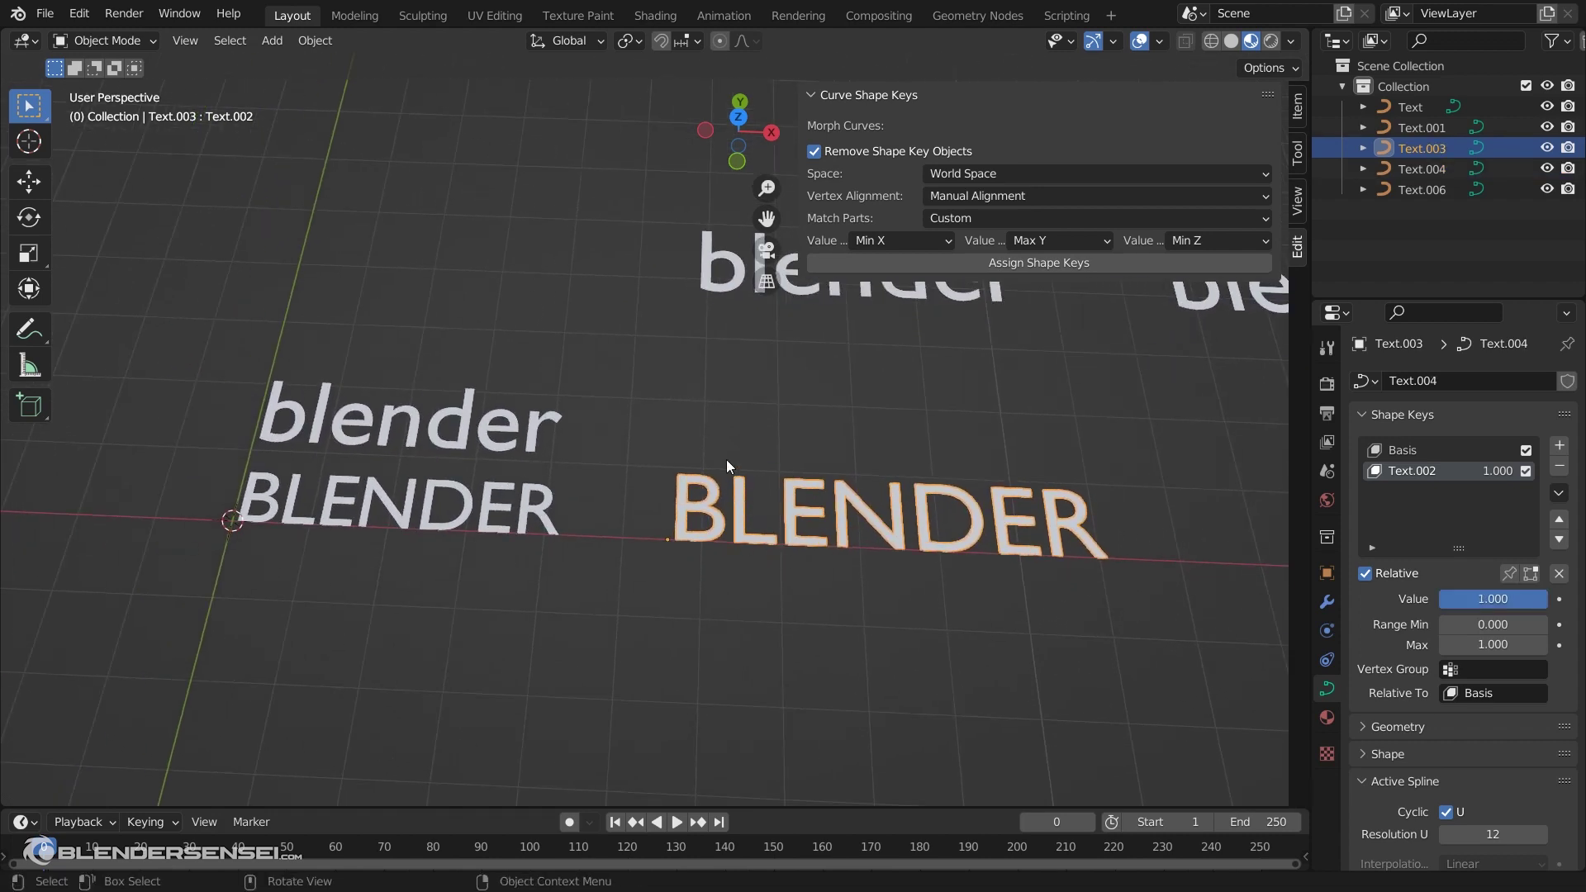
scroll(842, 528, up, 2)
shift+middle_drag(841, 542, 591, 542)
key(Tab)
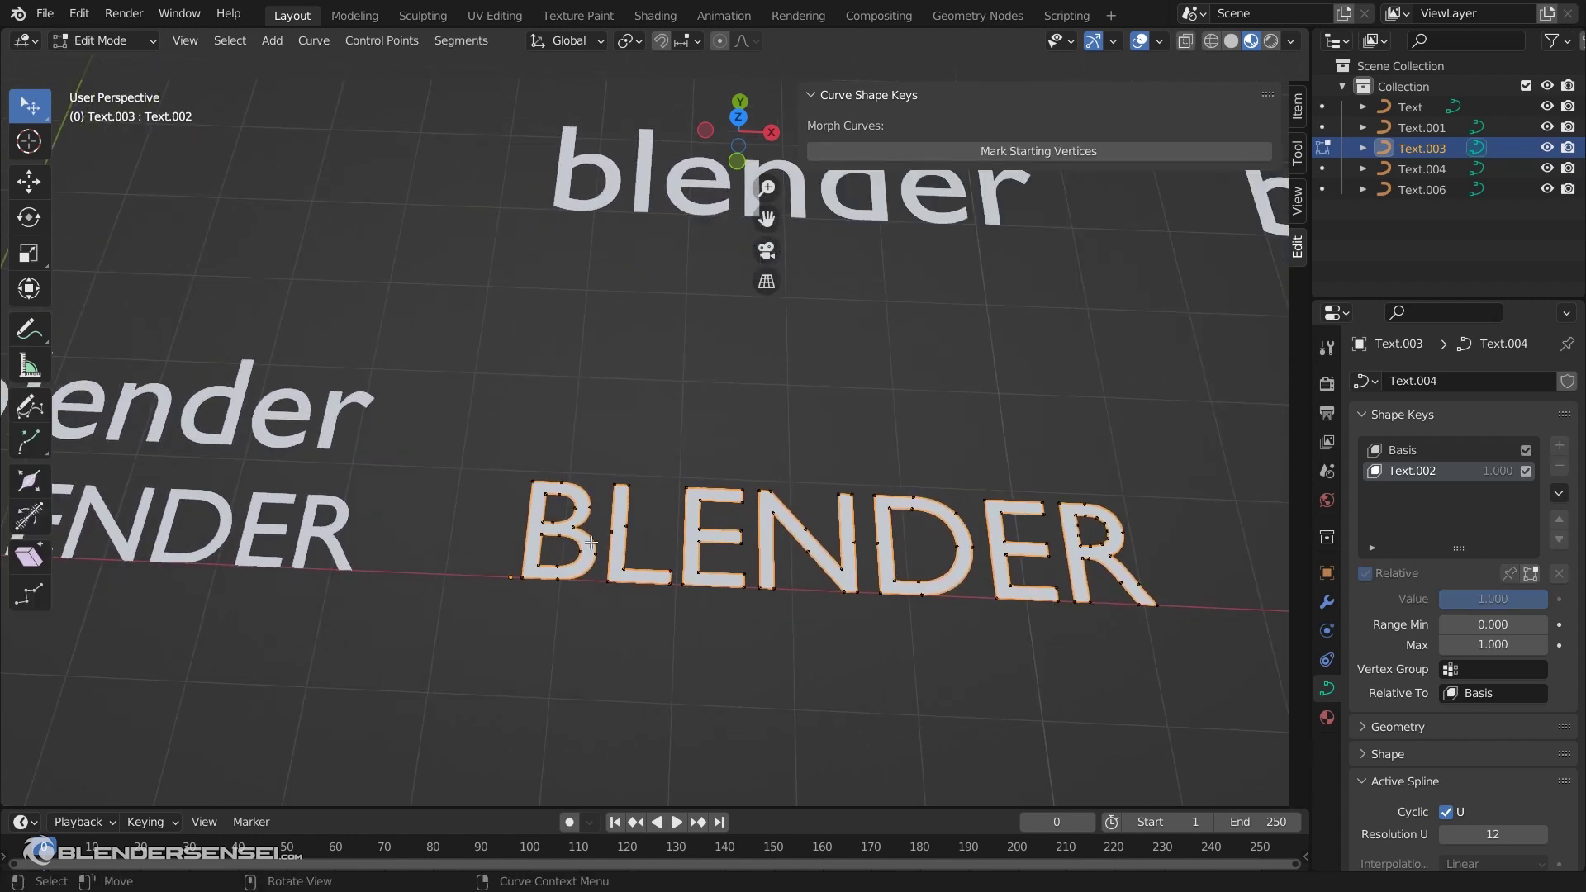
scroll(591, 542, up, 2)
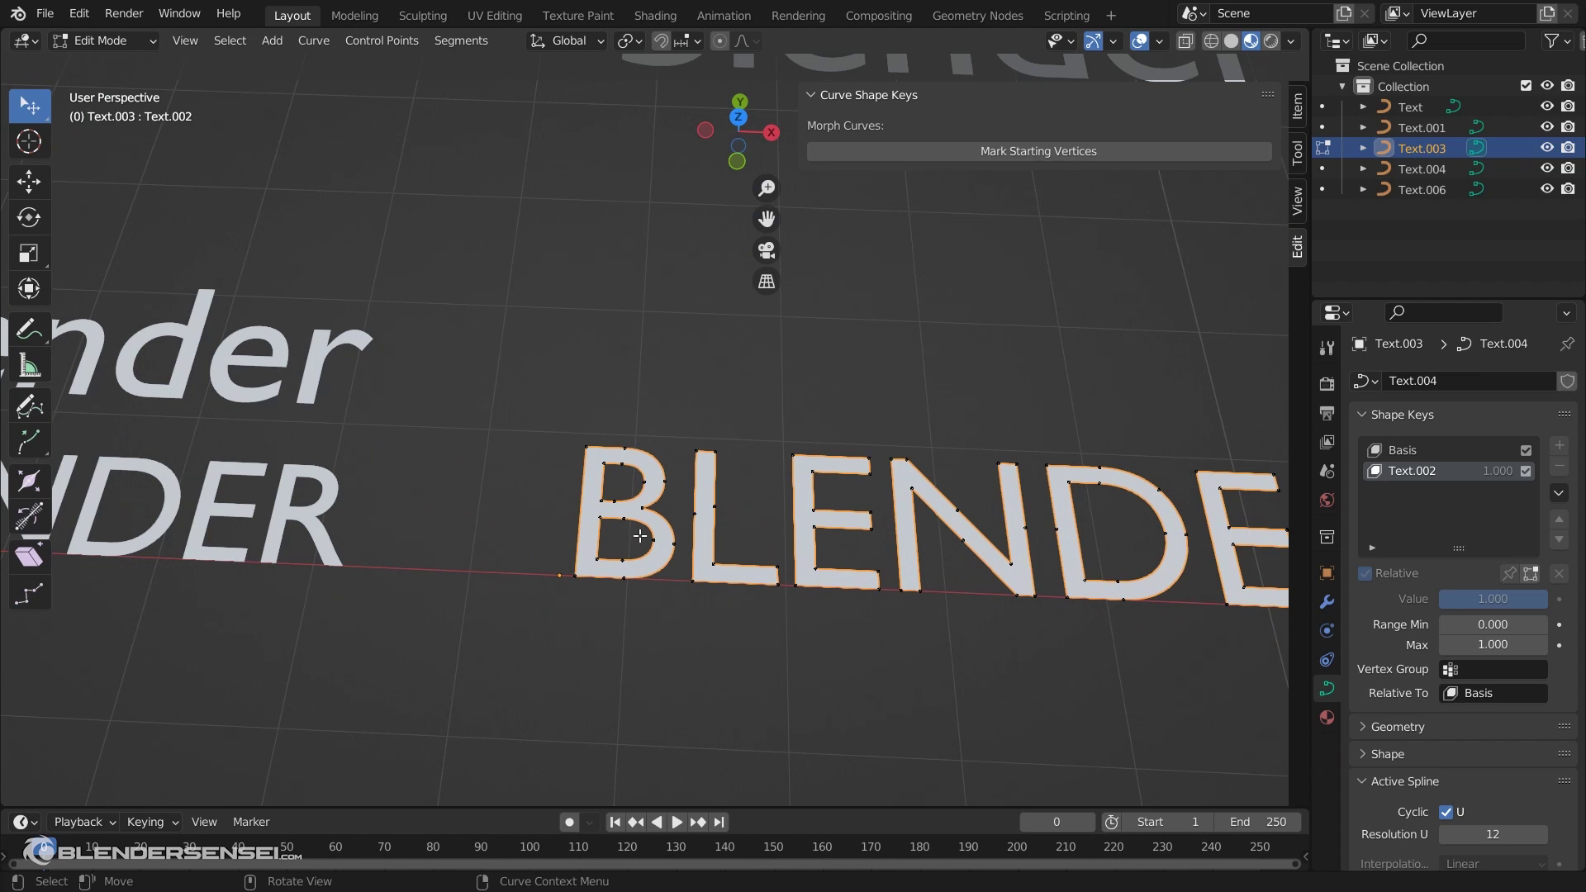
scroll(640, 536, up, 5)
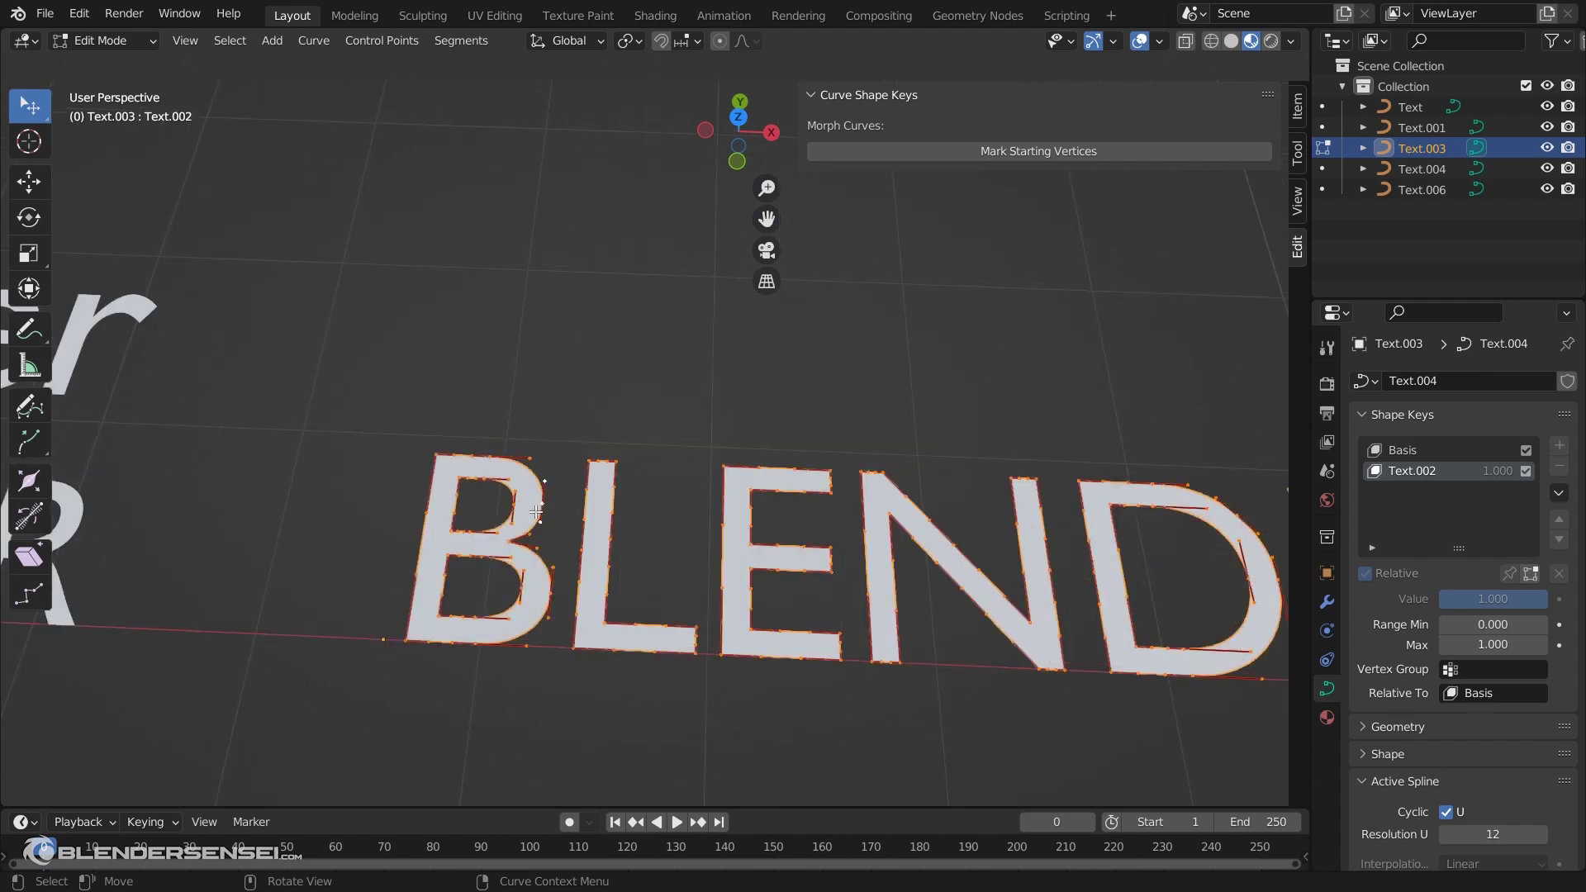
Make the uppercase BLENDER curve 3D and set the displayed curve normals' length to 0.05
click(1159, 40)
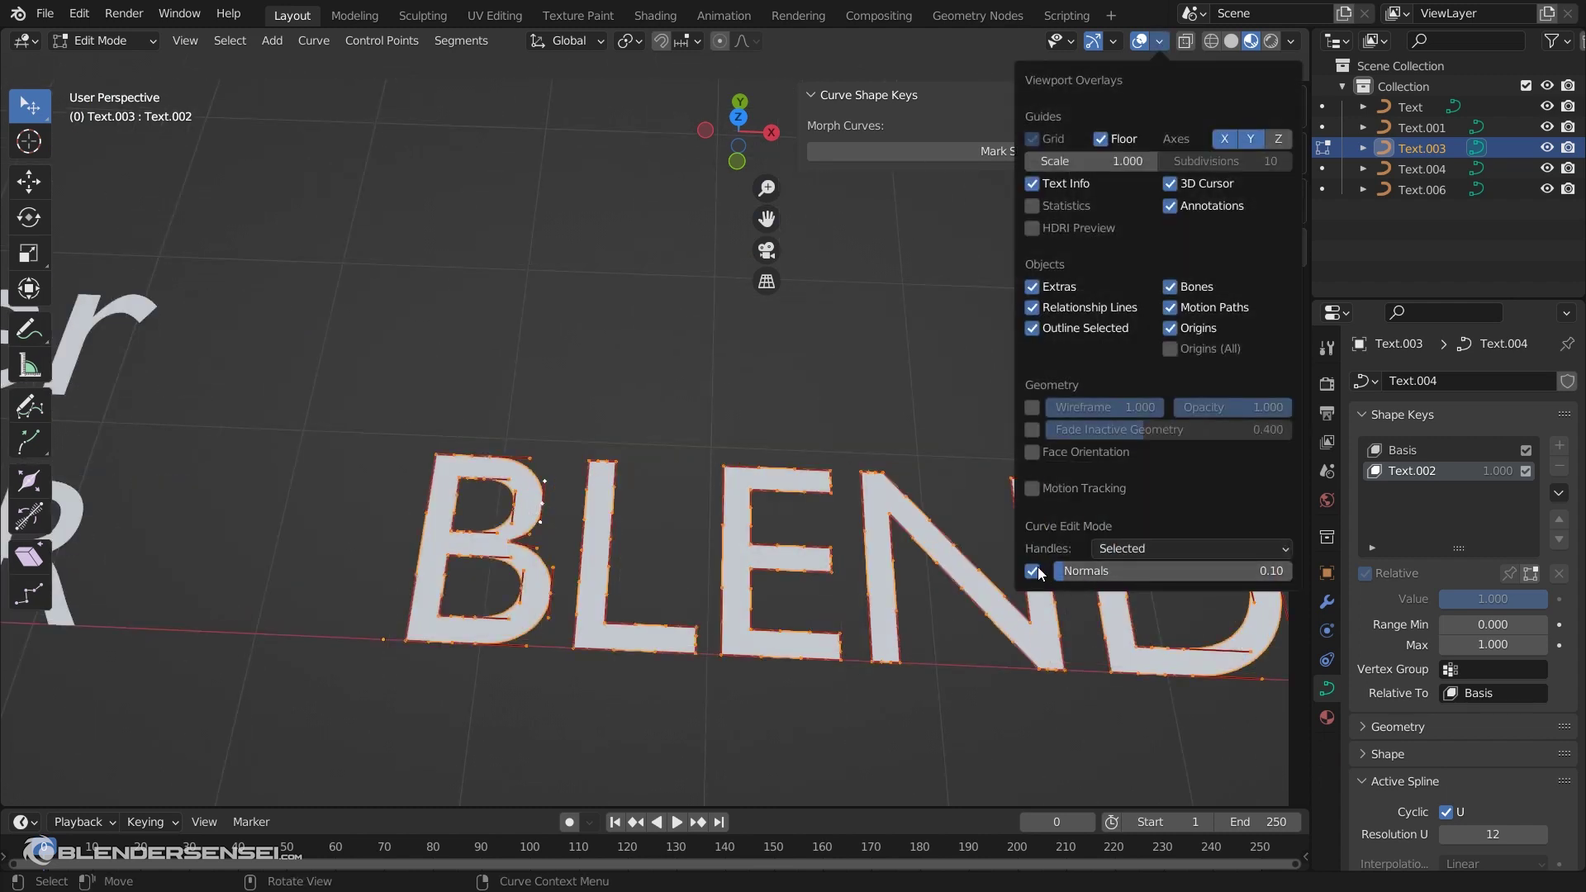
click(1383, 753)
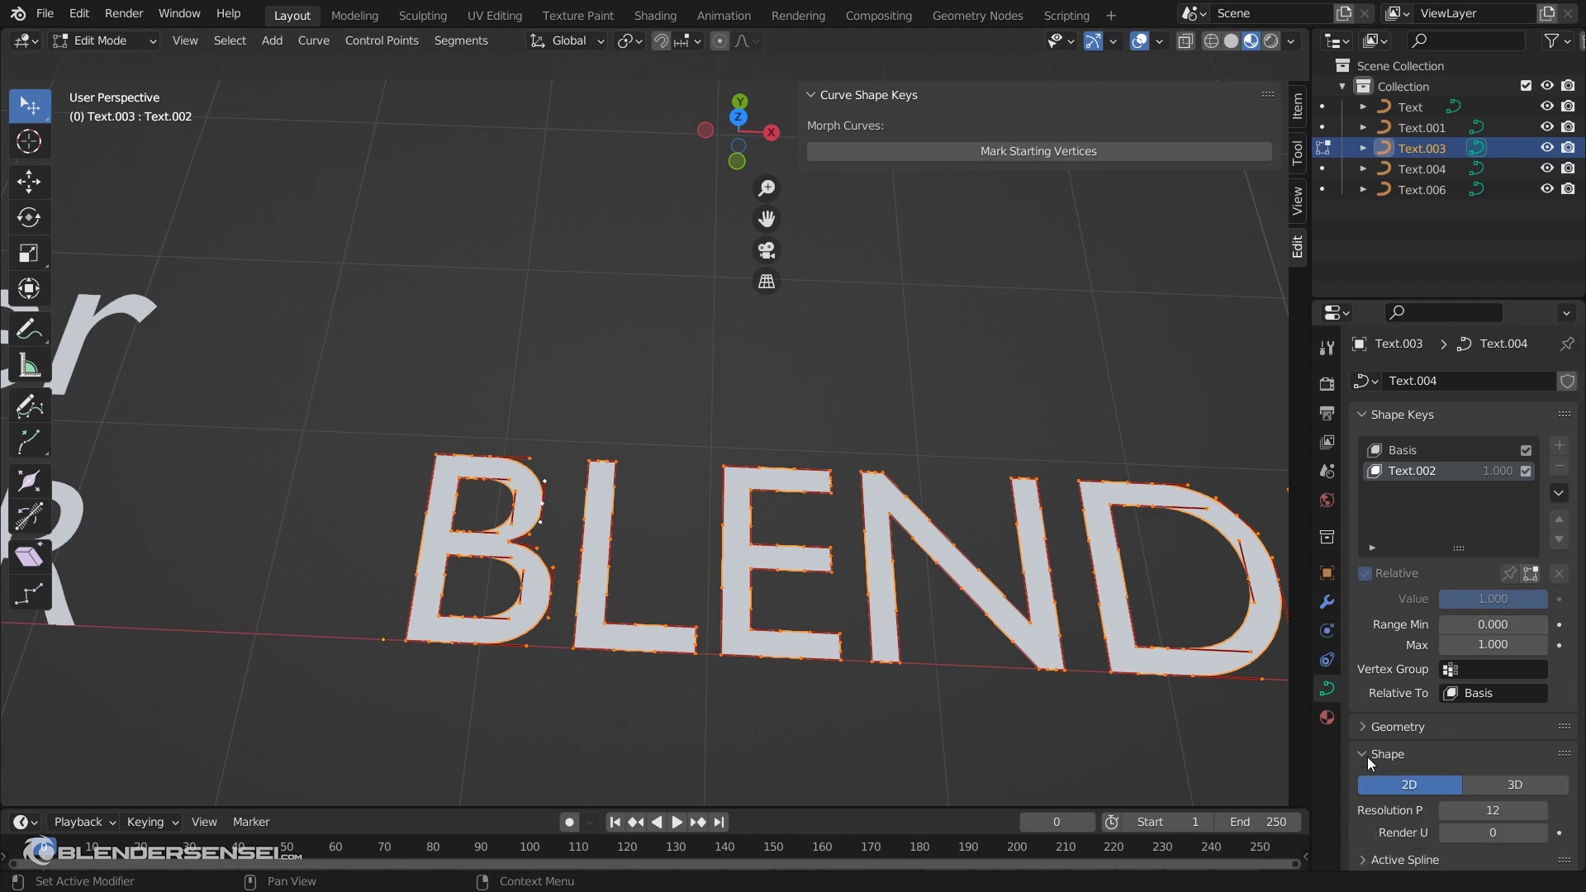
scroll(1385, 741, down, 6)
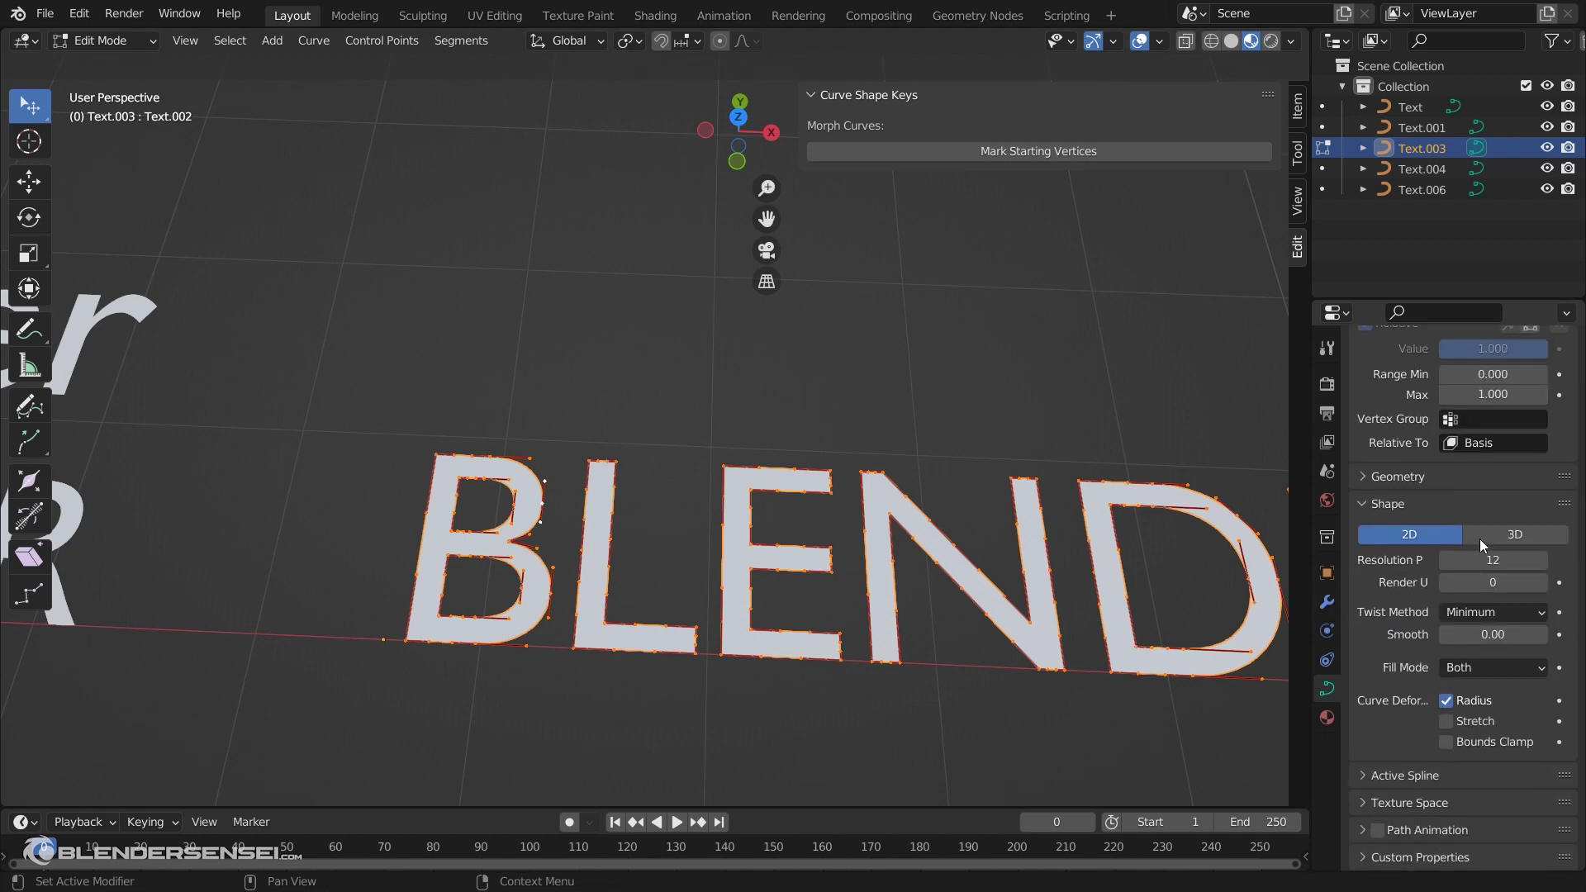
click(1479, 538)
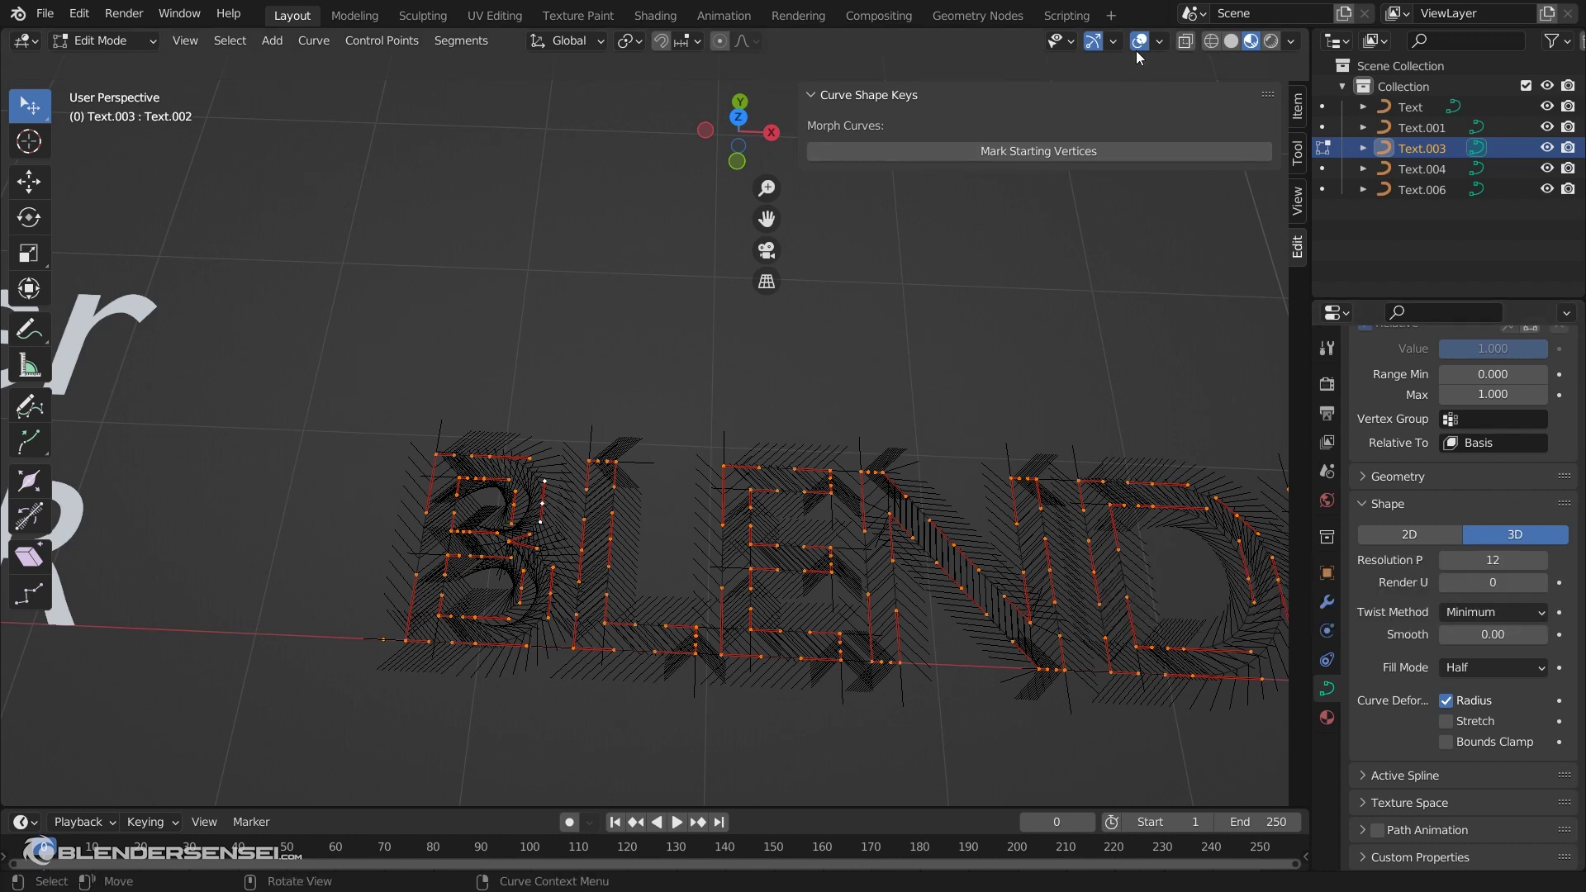
click(1156, 47)
drag(1120, 576, 1083, 576)
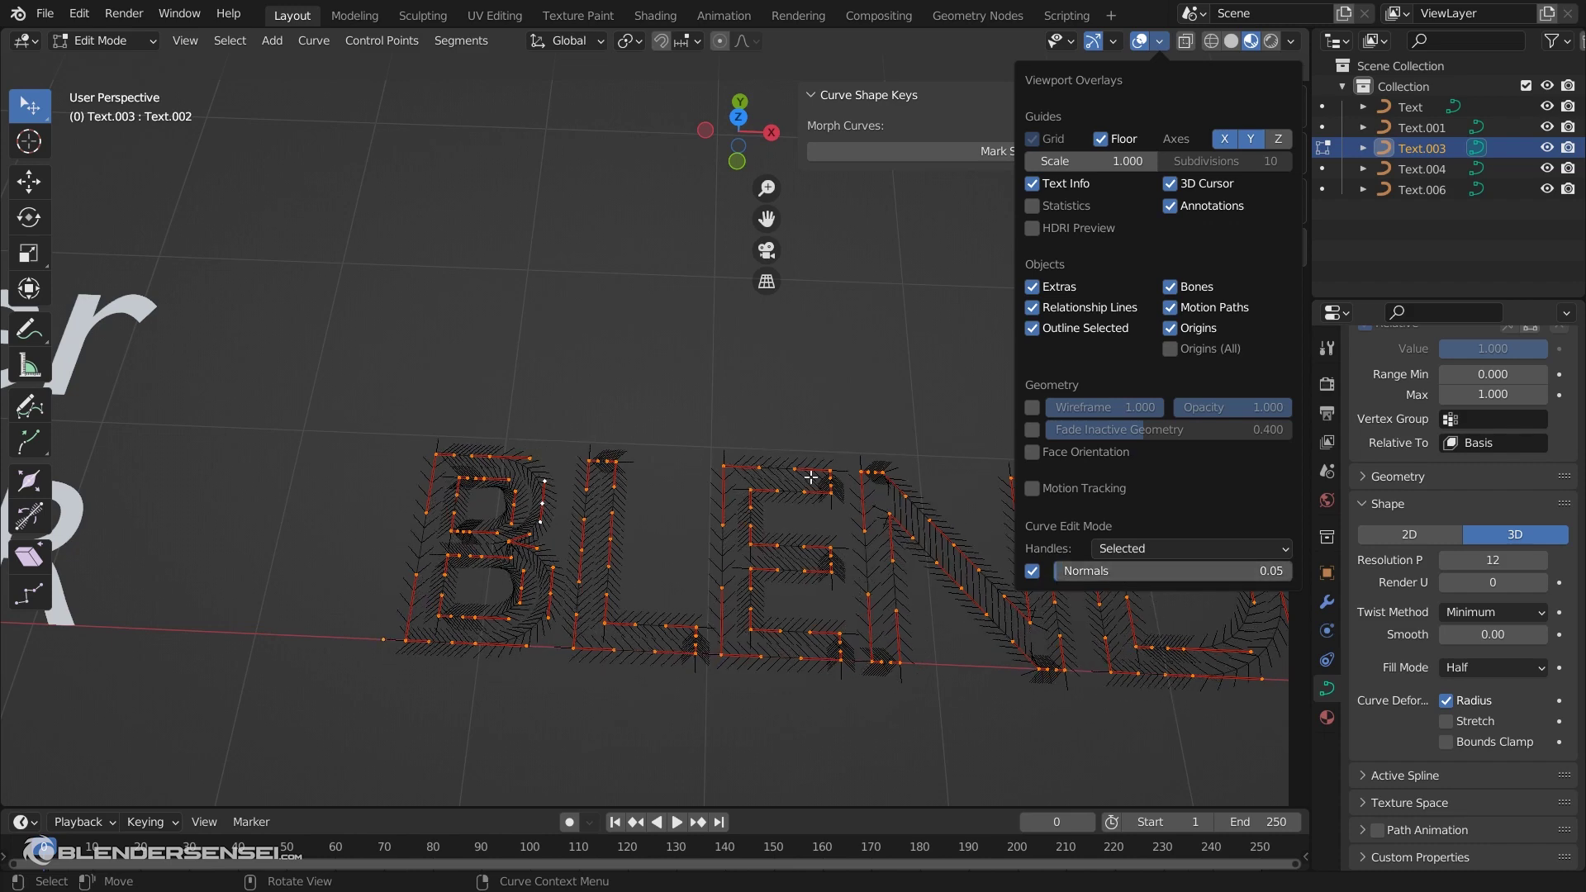
Examine the direction of the normals along the uppercase BLENDER curve's letters
shift+middle_drag(585, 401, 640, 364)
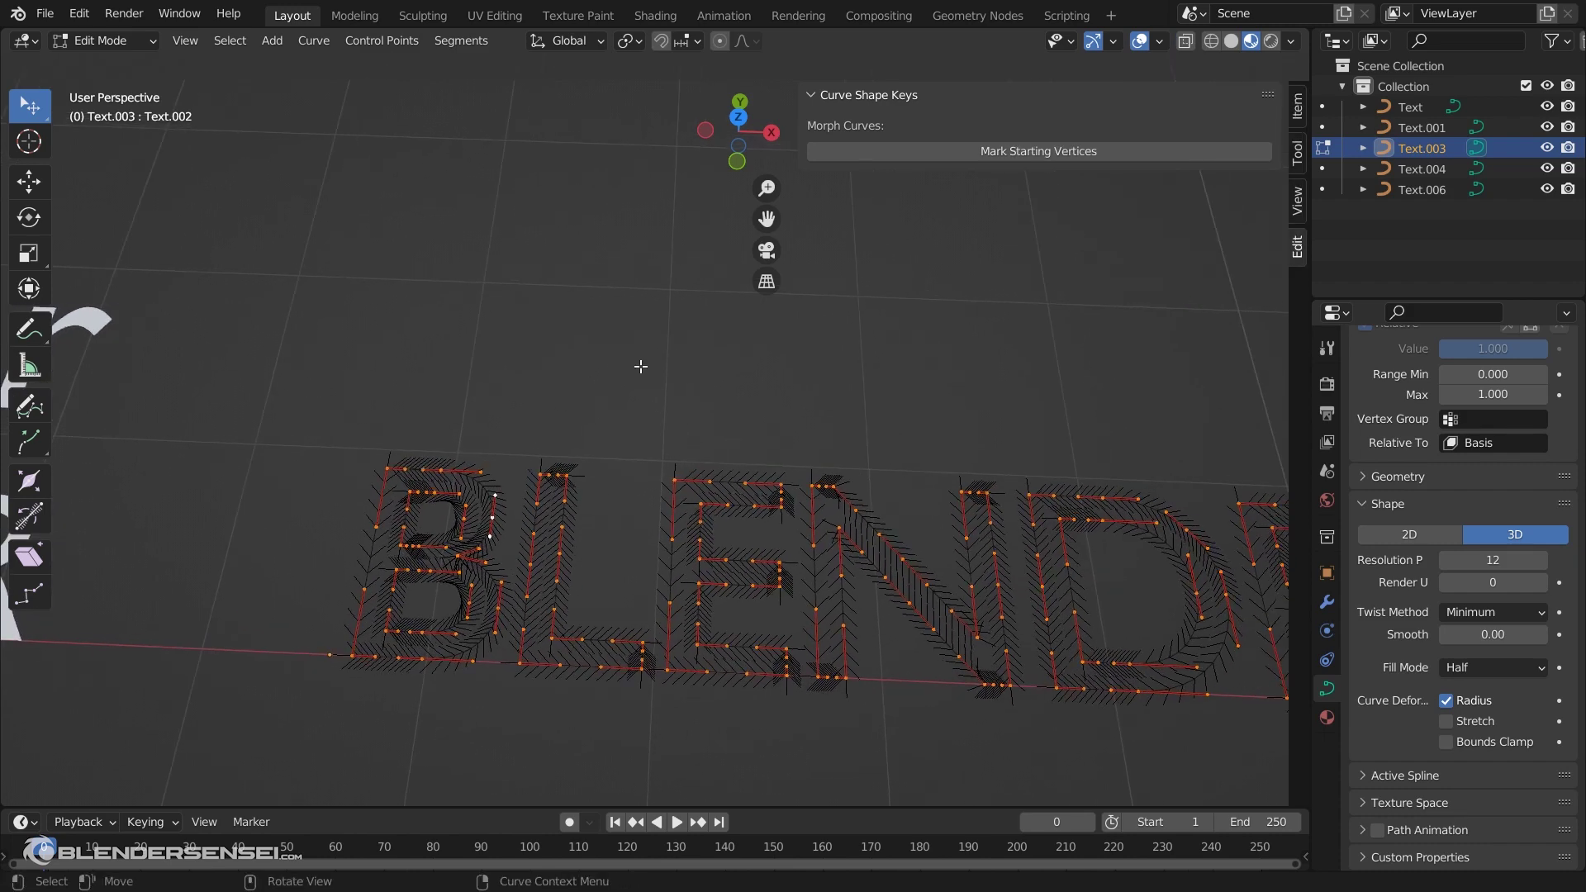
scroll(669, 386, down, 4)
scroll(677, 399, down, 3)
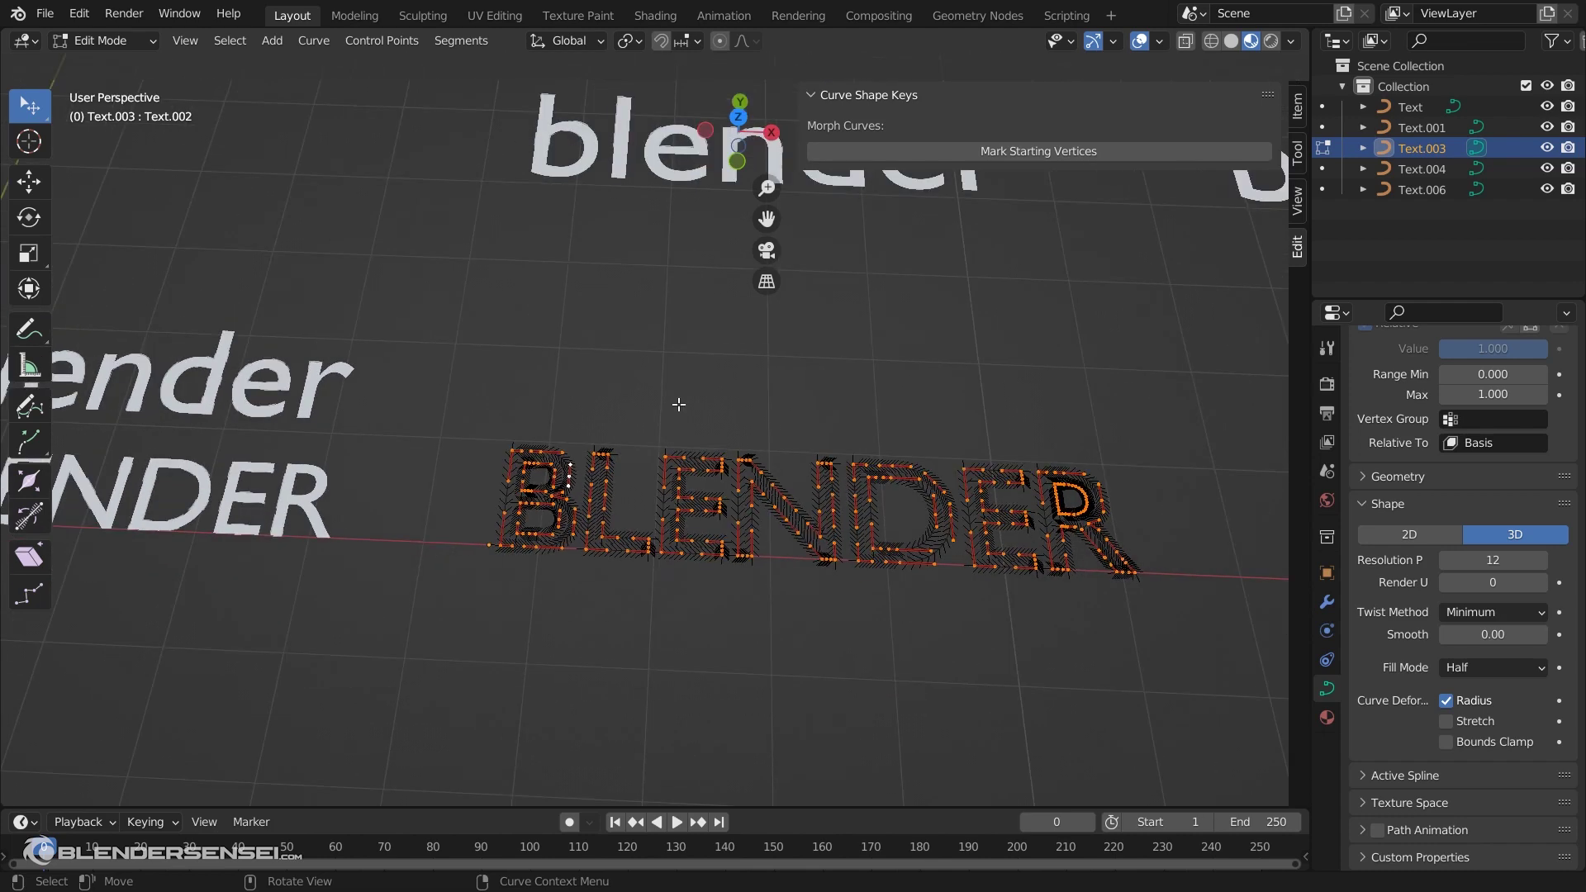
shift+middle_drag(681, 425, 642, 527)
scroll(703, 533, up, 1)
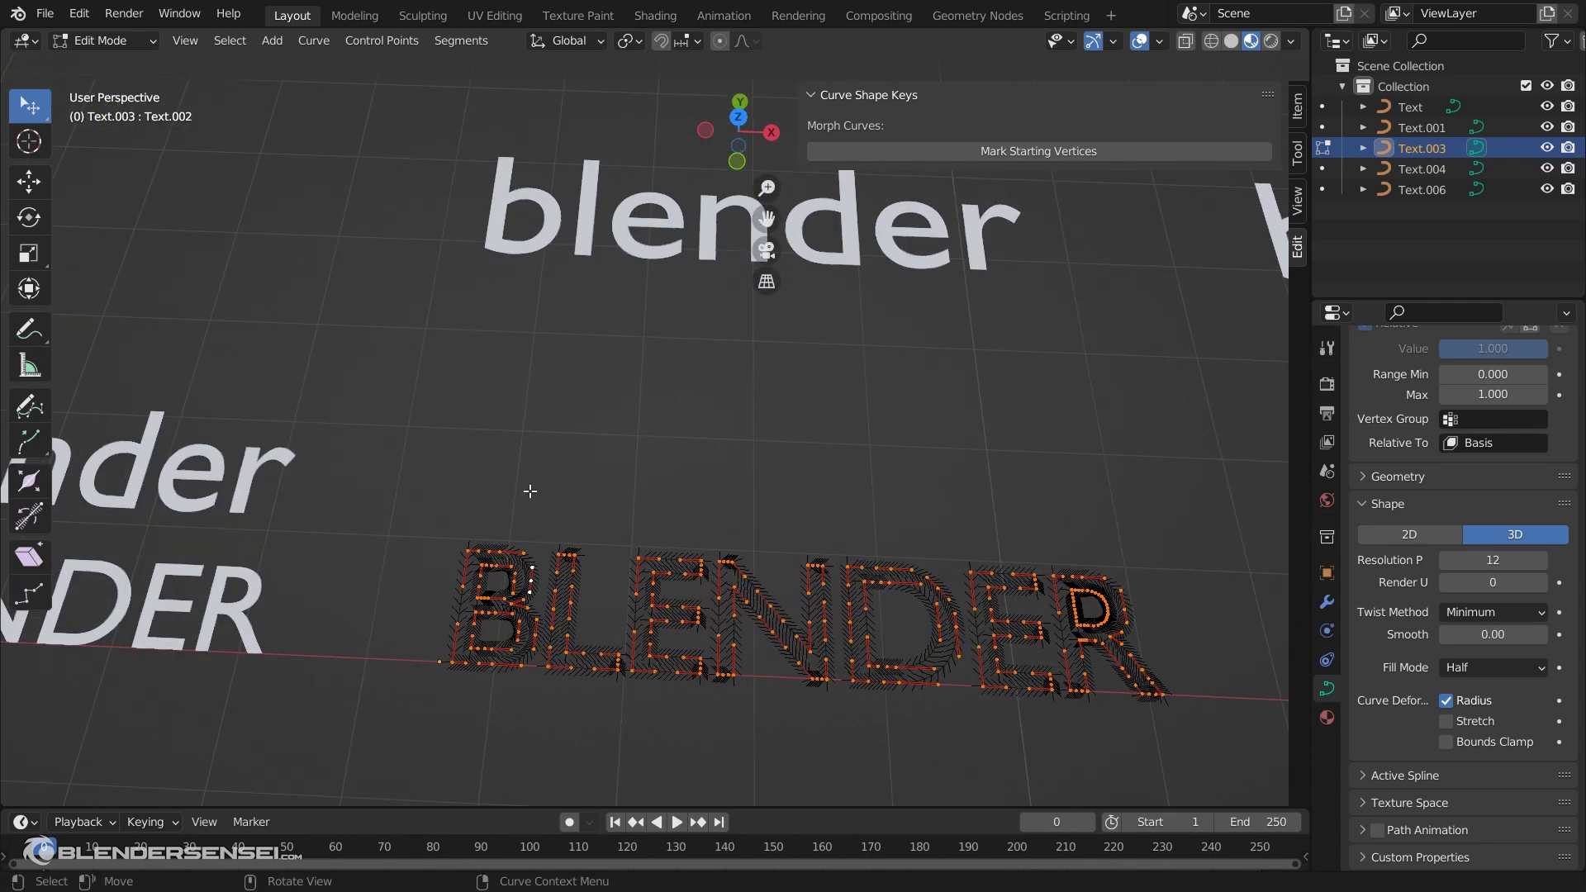
middle_drag(577, 597, 611, 557)
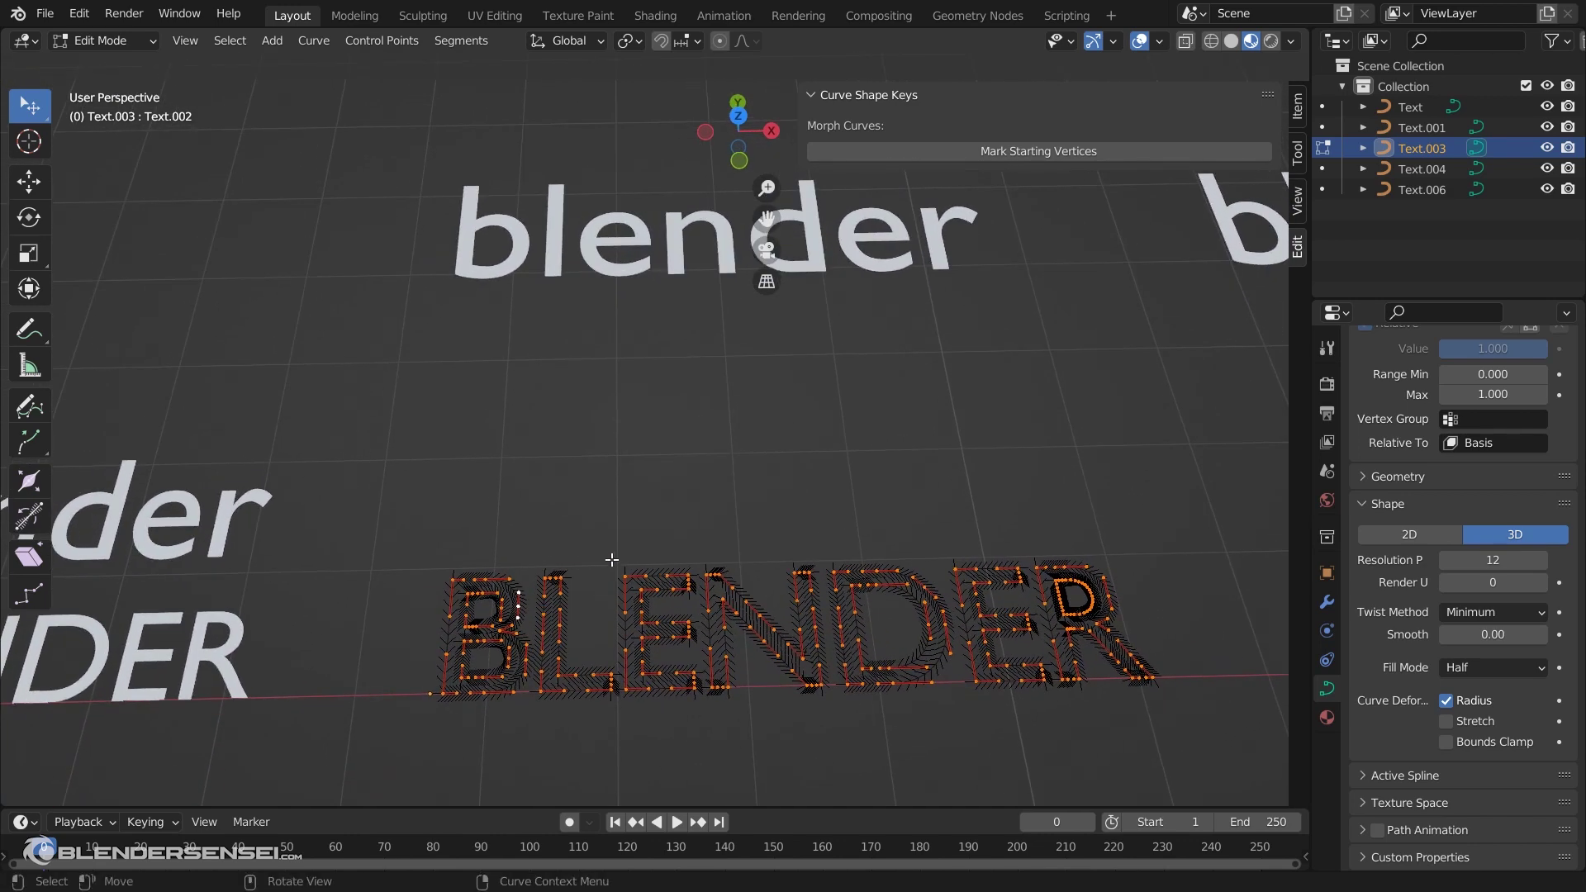
scroll(621, 546, down, 1)
scroll(620, 546, up, 1)
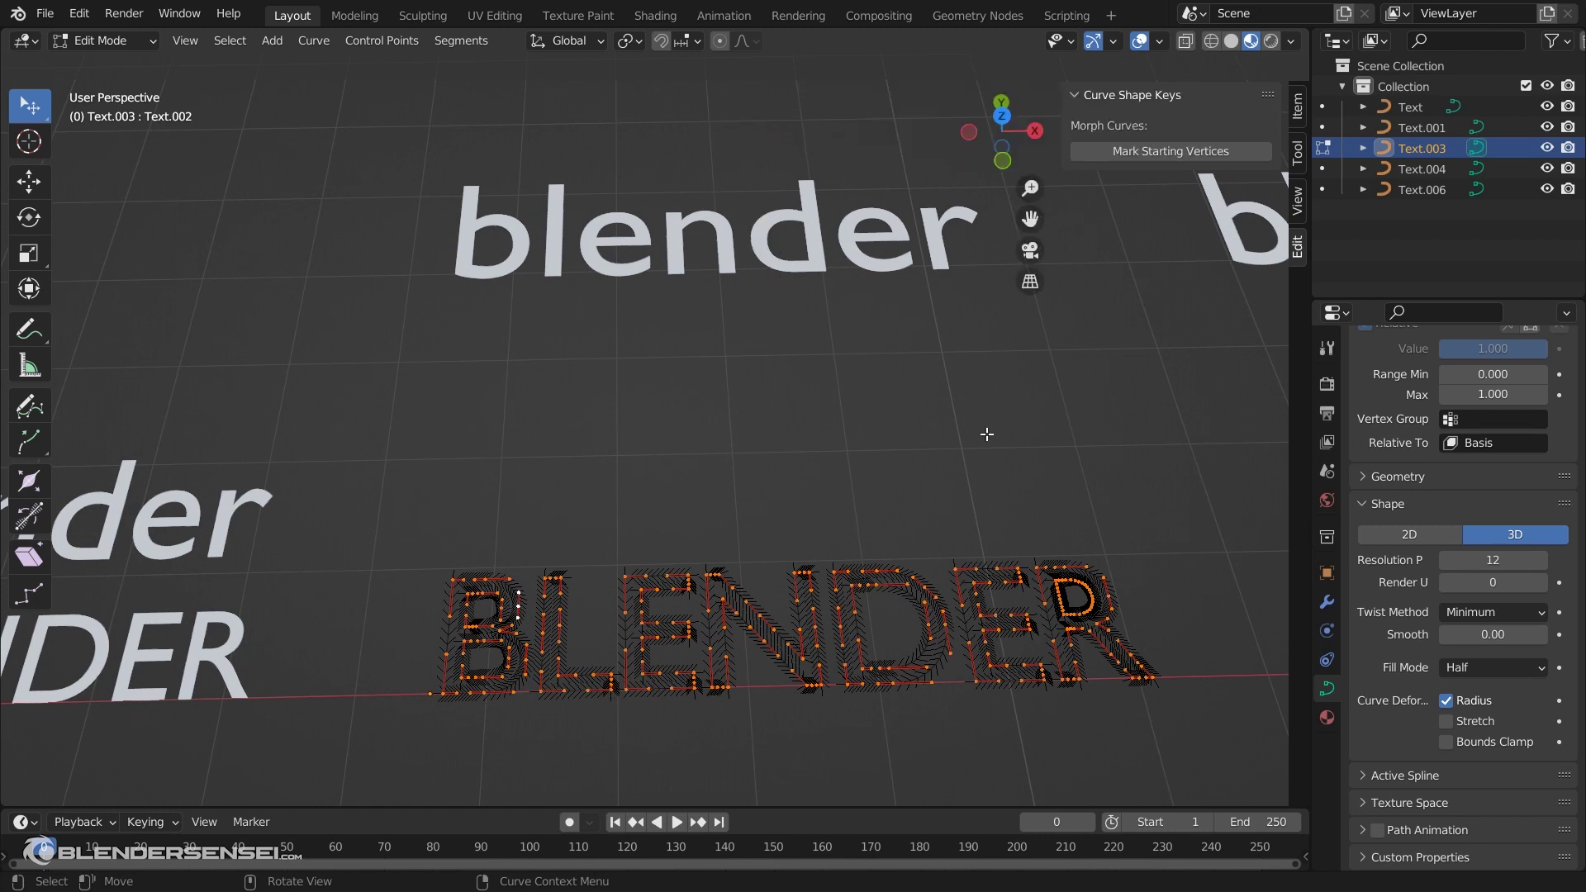
Set the spline type of the uppercase BLENDER curve to Bezier in Edit Mode and return to Object Mode
key(Tab)
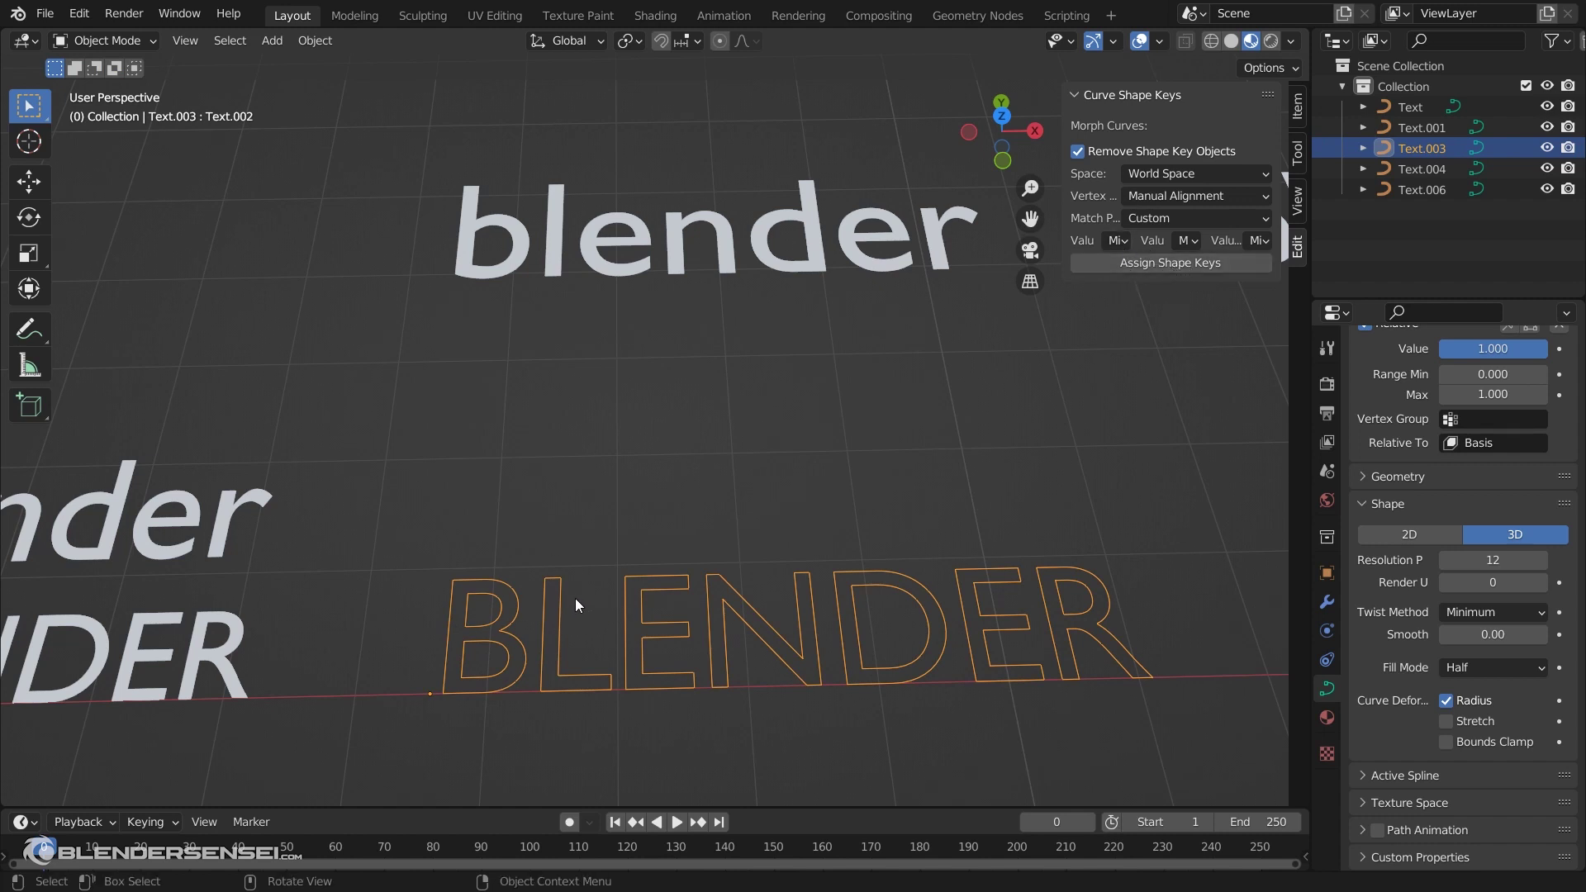
key(Tab)
click(319, 45)
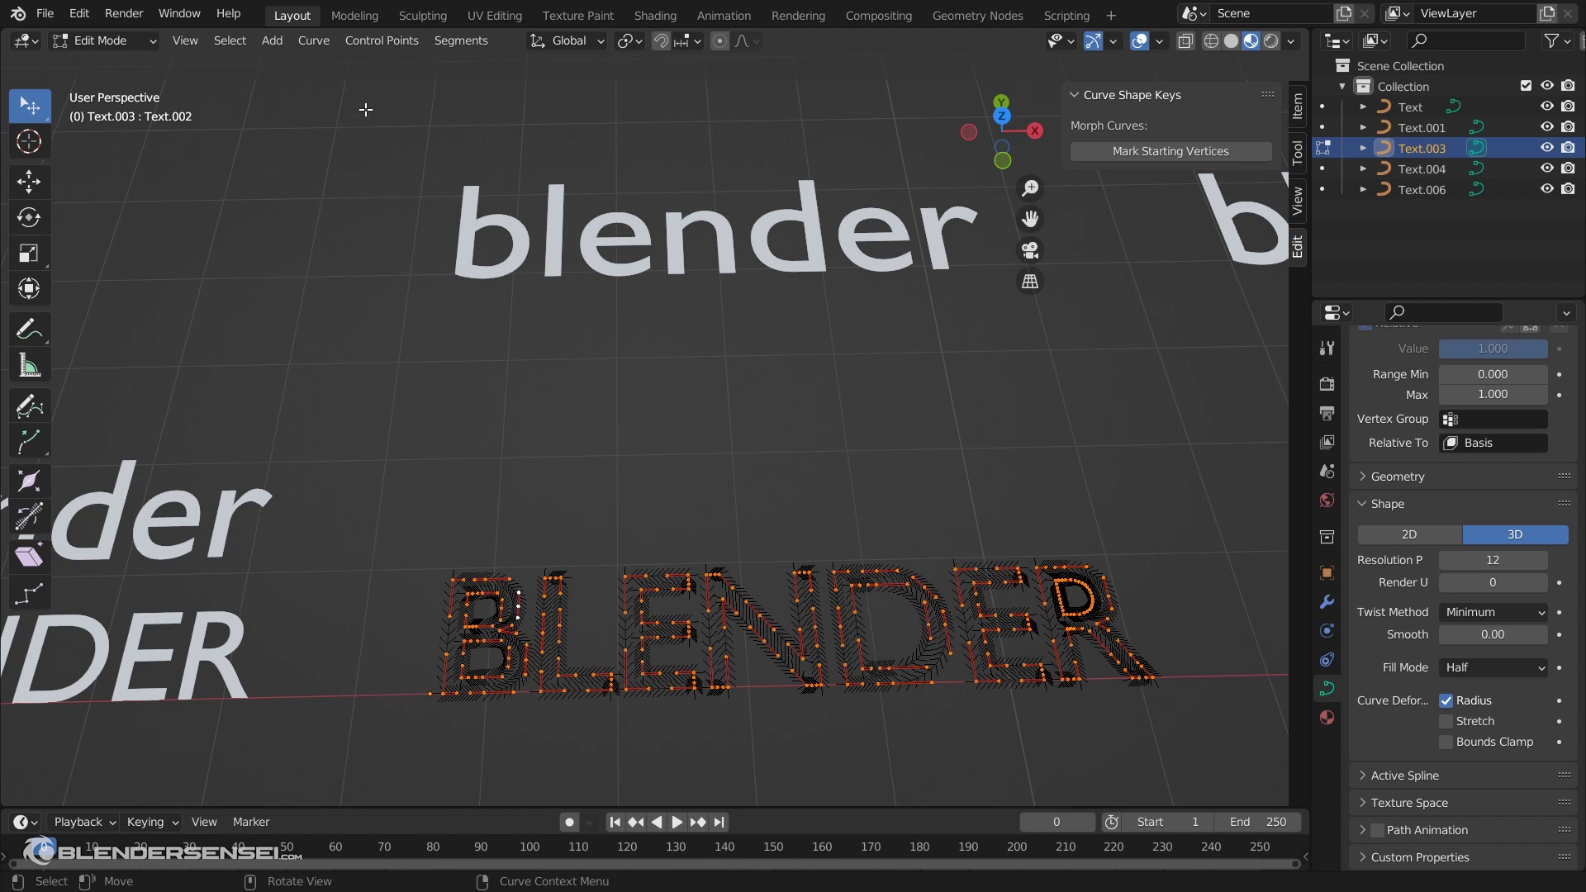
click(314, 41)
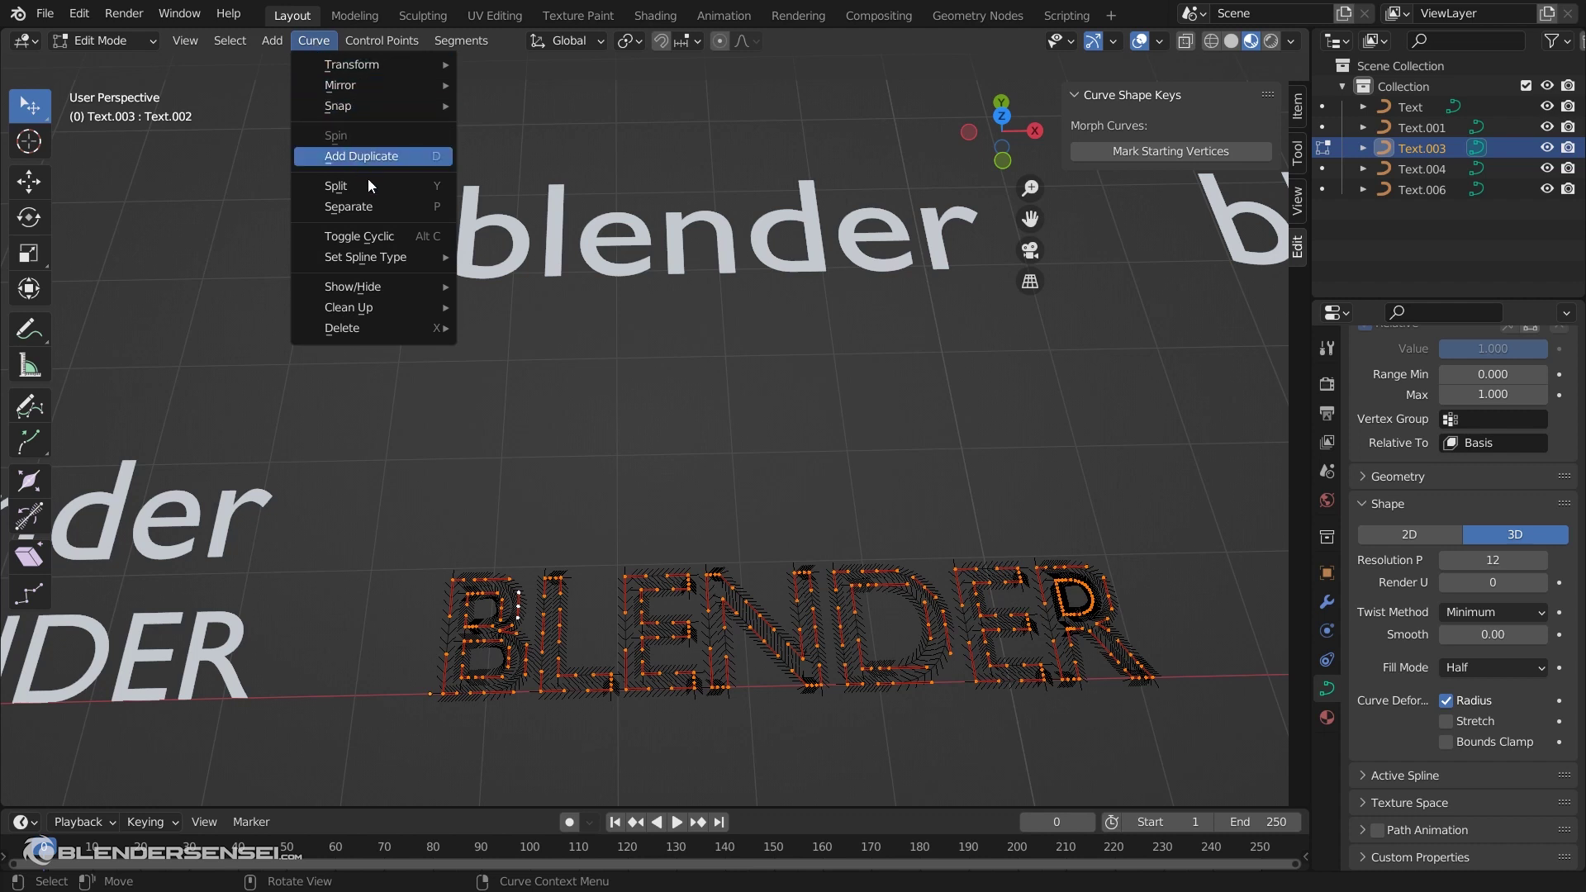
mouse_move(394, 259)
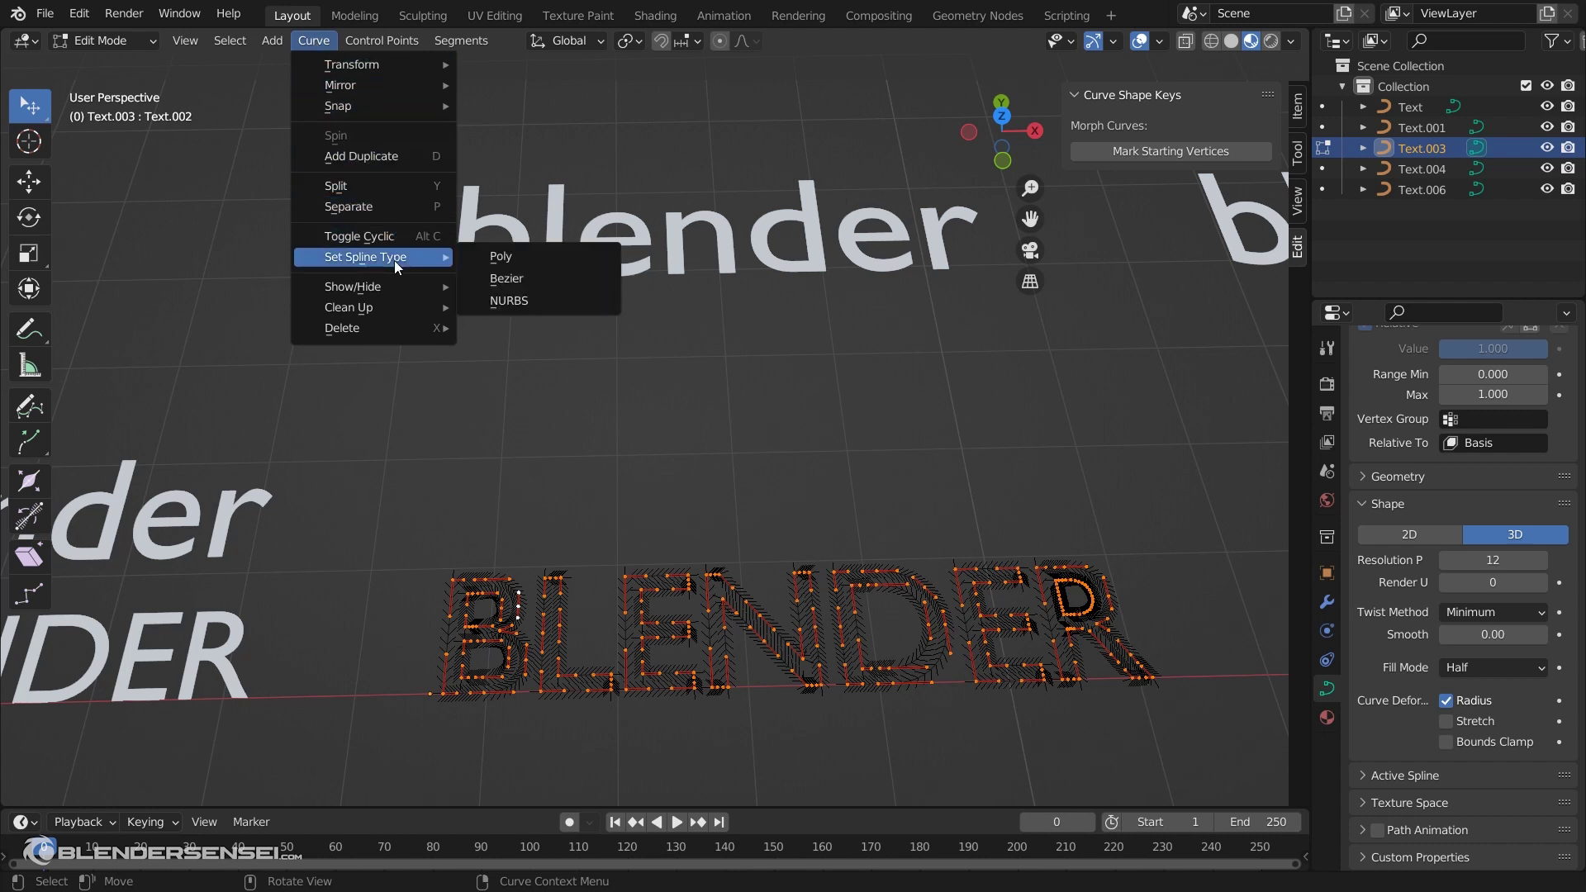
click(506, 279)
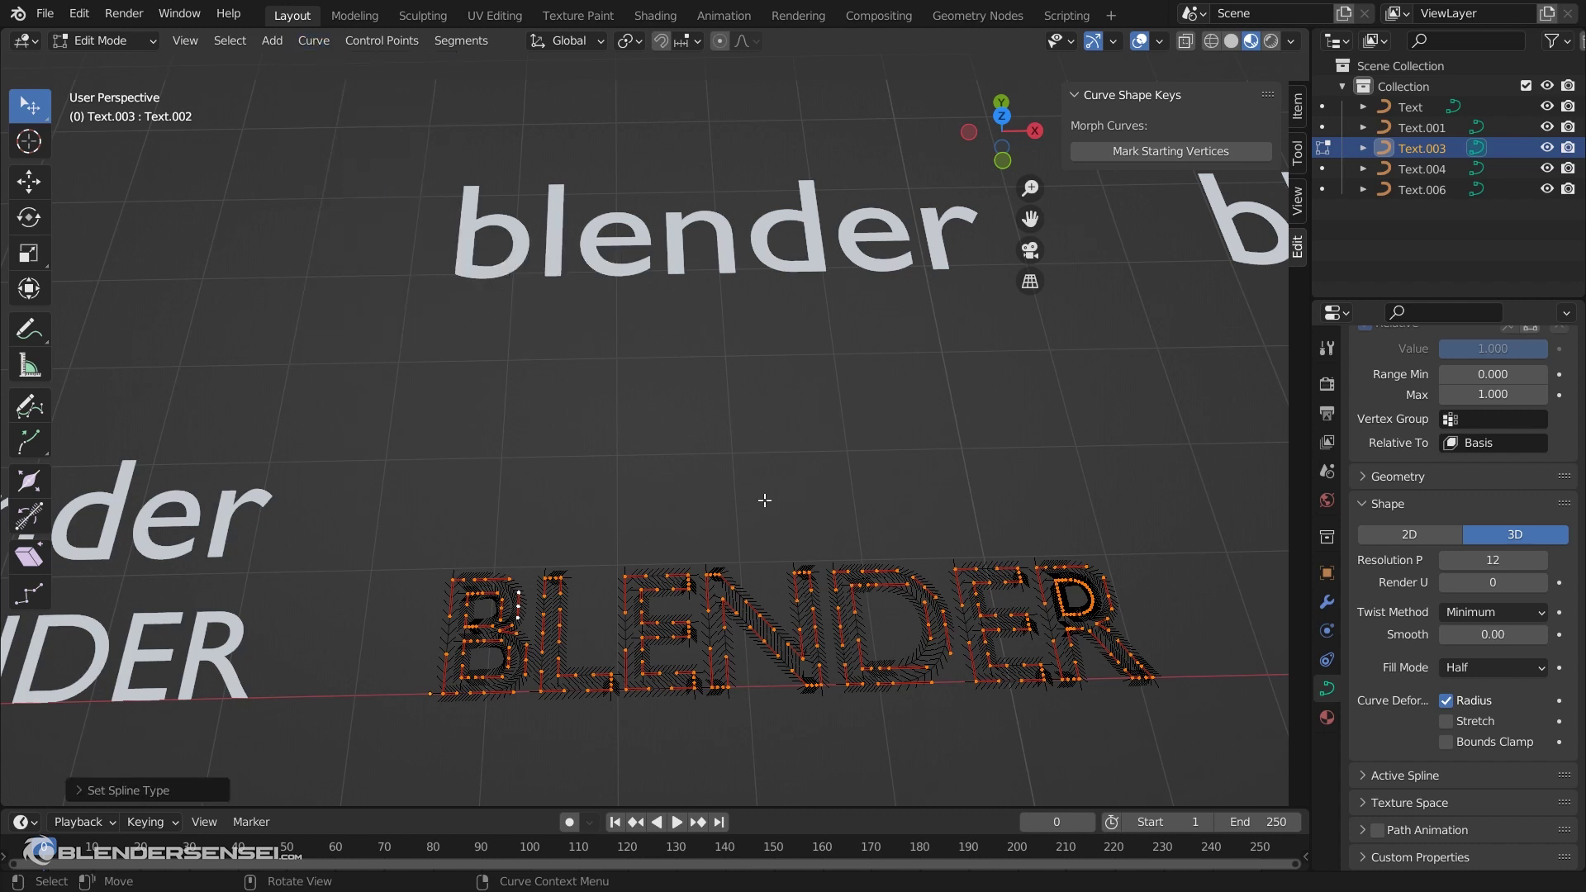
shift+middle_drag(875, 490, 654, 555)
key(Tab)
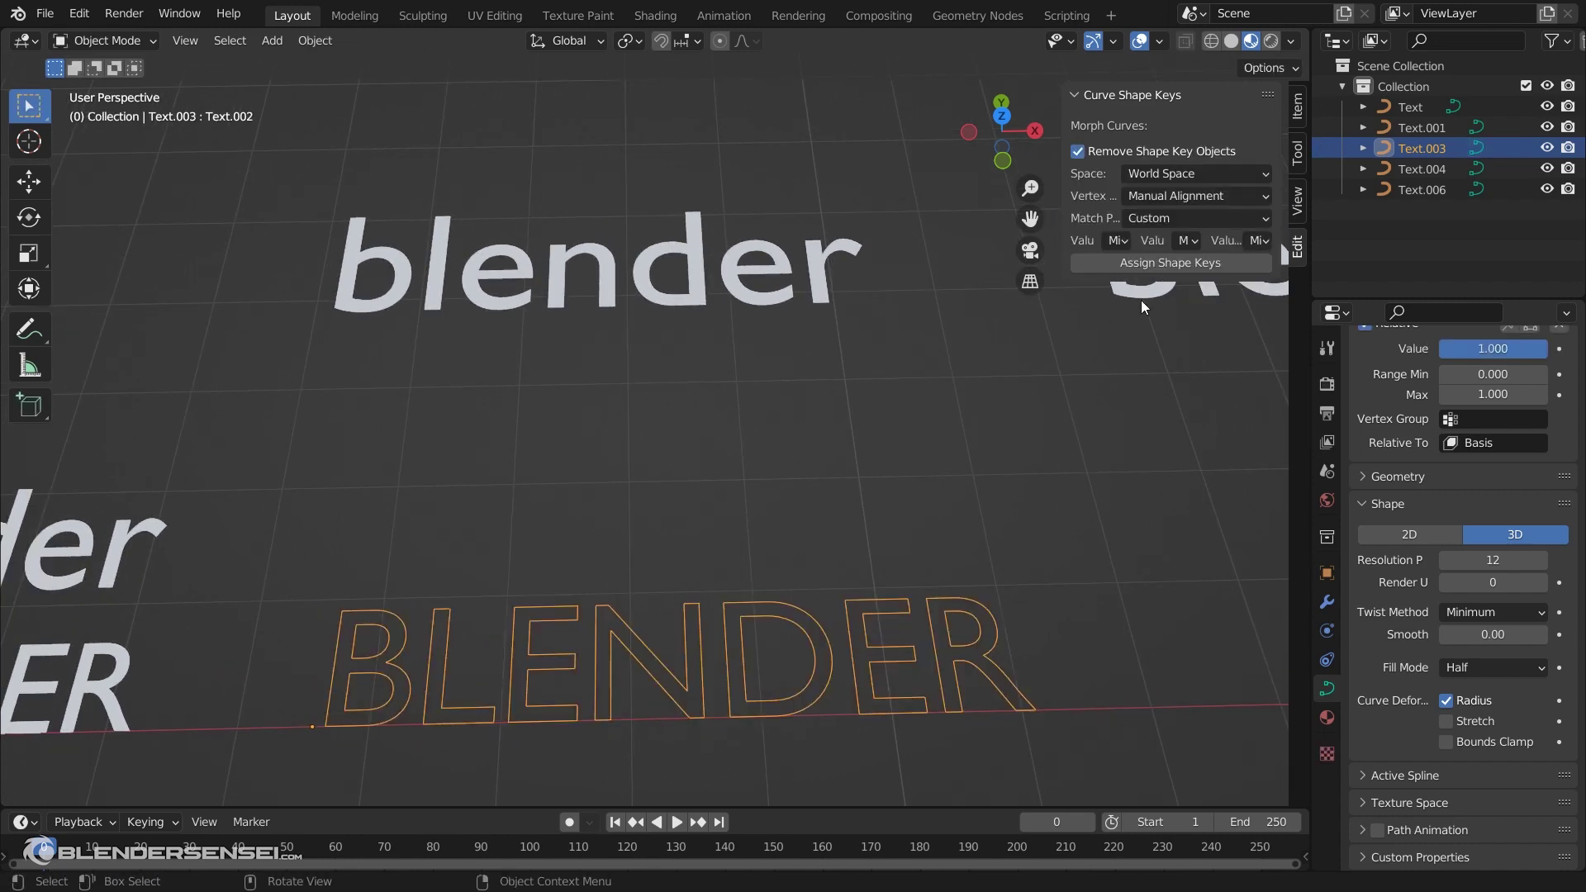
Delete the 3D uppercase BLENDER curve and the two lowercase blender copies (Text.003, Text.004 and Text.006)
scroll(551, 432, down, 2)
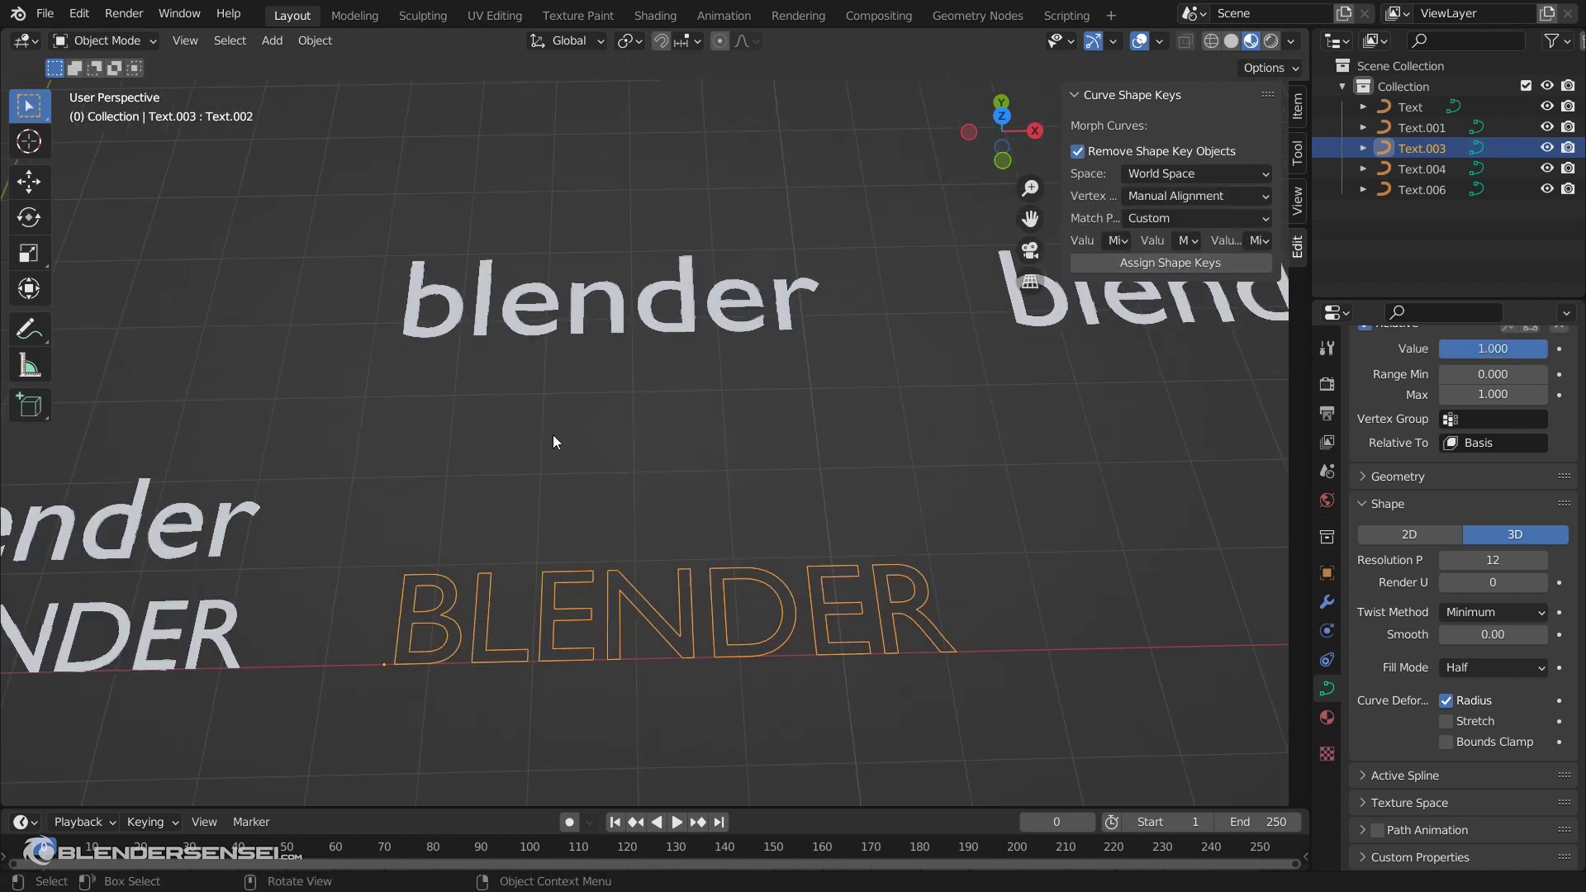
scroll(552, 434, up, 2)
shift+middle_drag(551, 497, 632, 505)
scroll(630, 449, down, 3)
drag(662, 299, 1067, 612)
key(x)
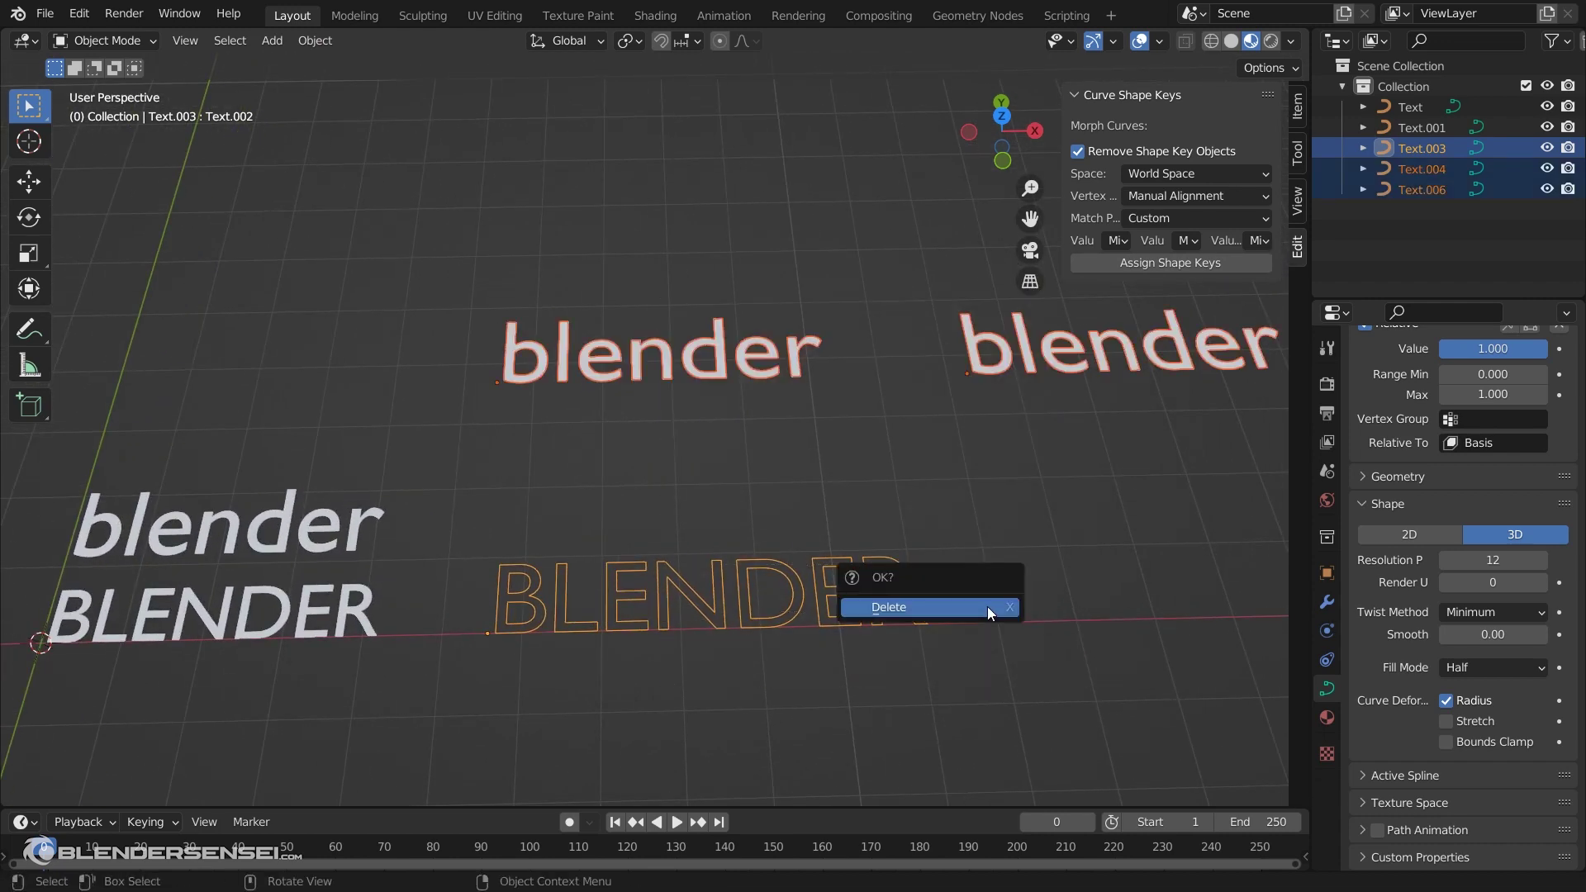
click(924, 606)
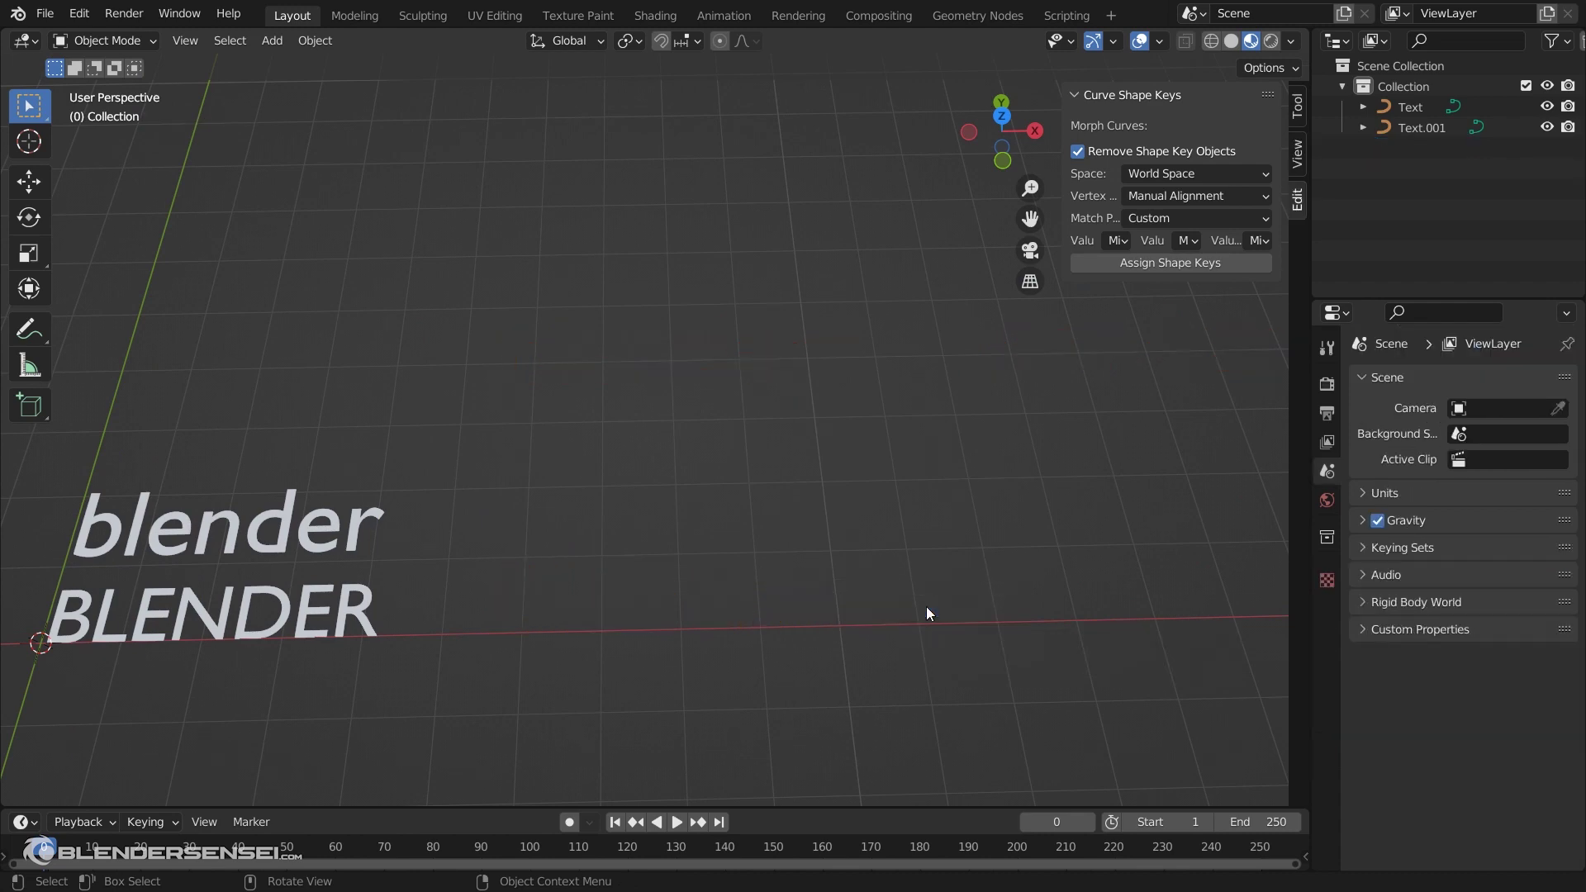
Select the original lowercase and uppercase blender words and set Match Parts to Default
shift+middle_drag(181, 557, 459, 517)
click(484, 497)
scroll(548, 527, up, 2)
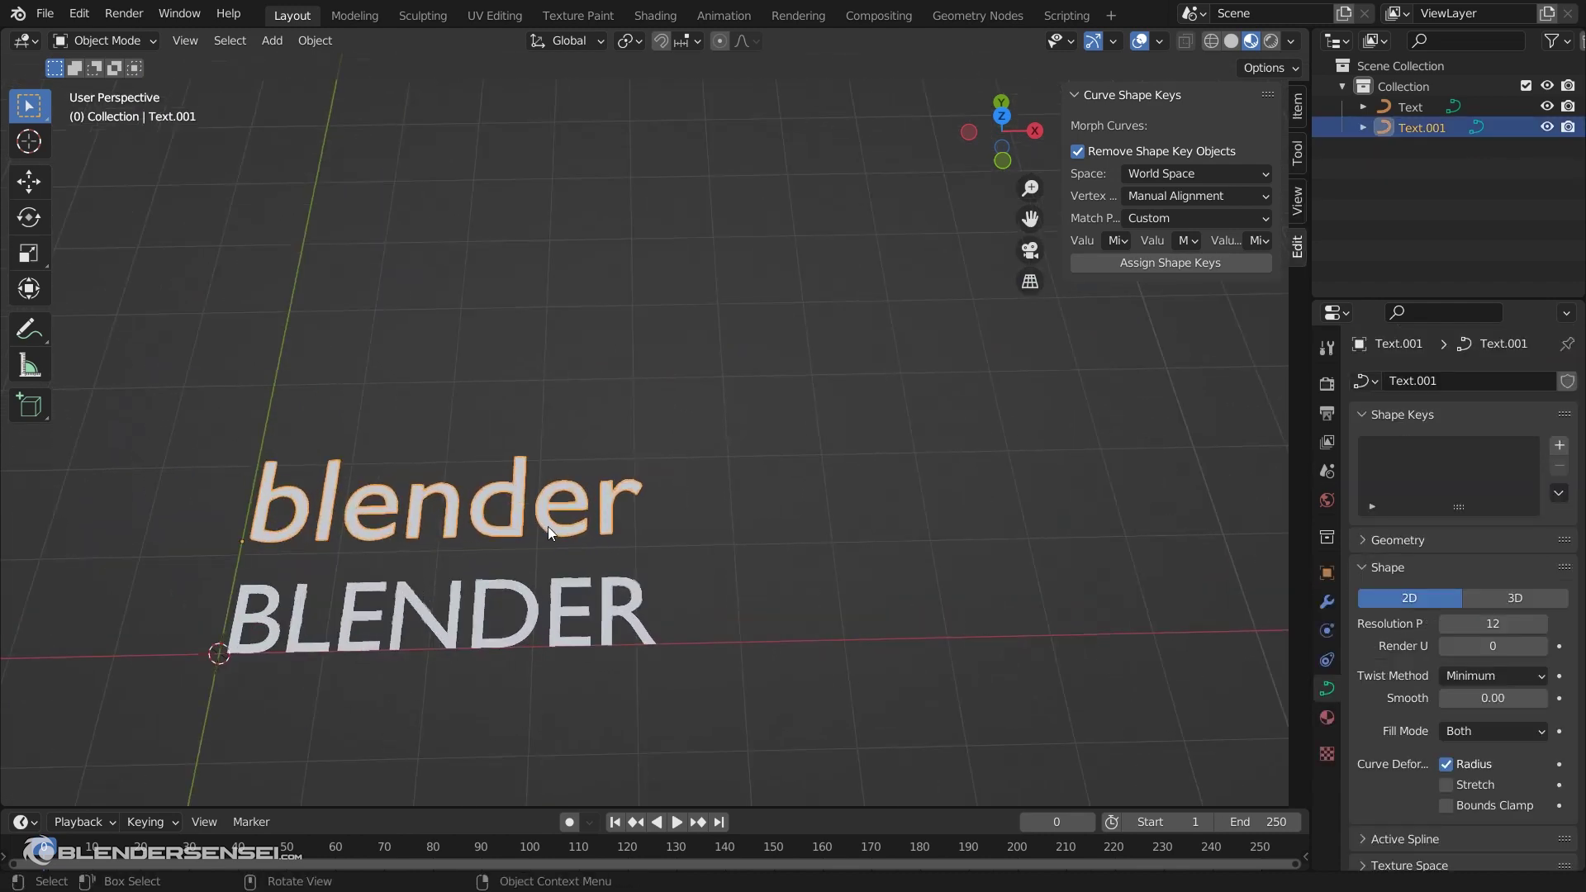
shift+middle_drag(660, 506, 582, 589)
shift+click(498, 583)
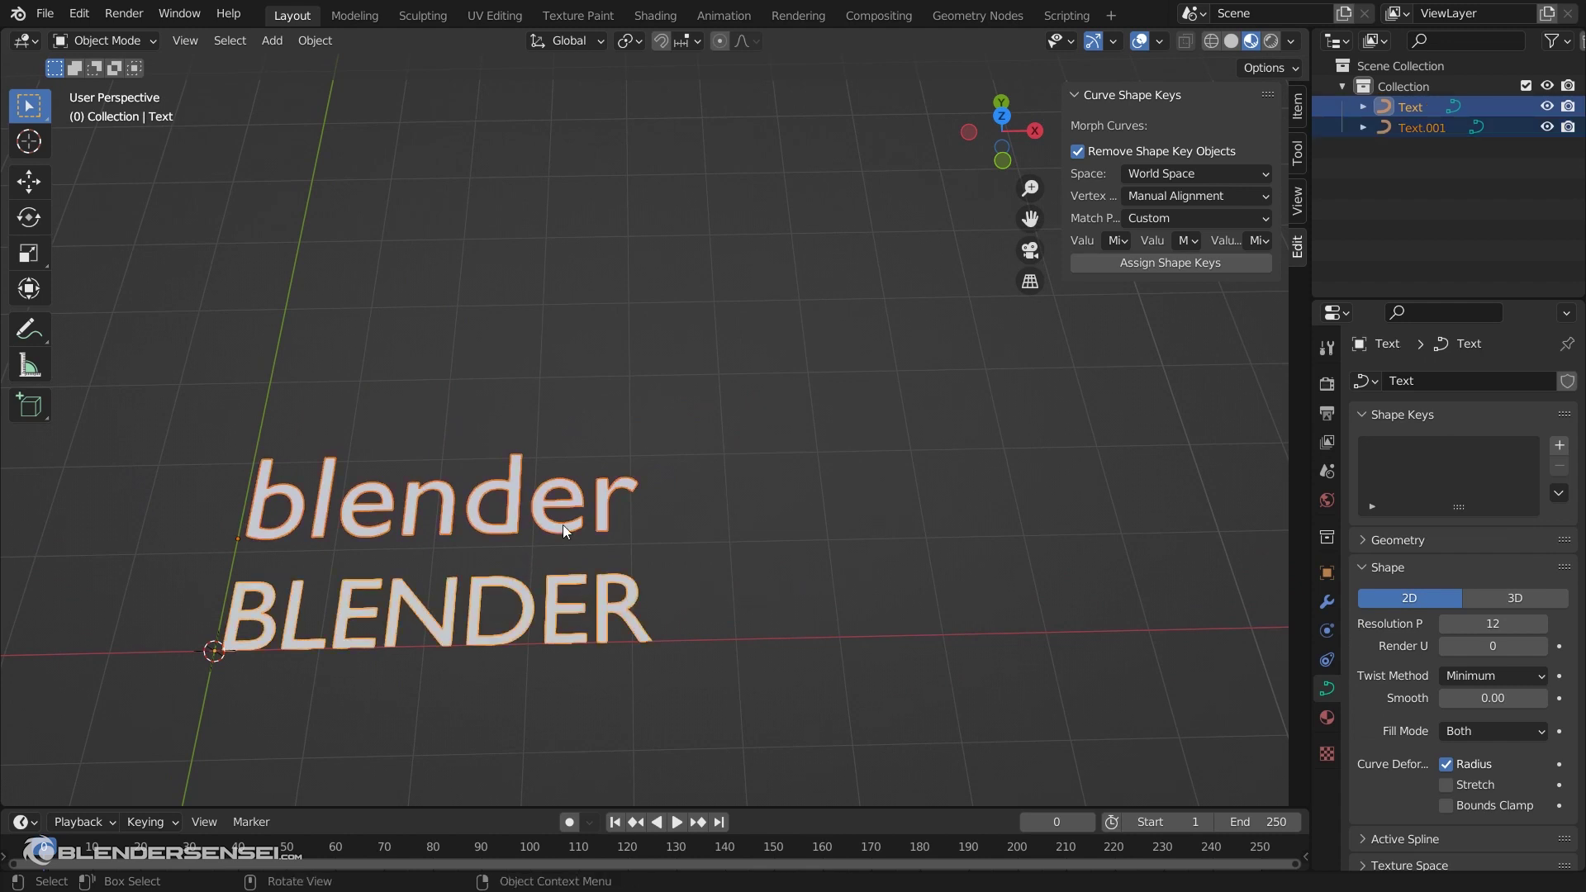
shift+middle_drag(563, 523, 465, 527)
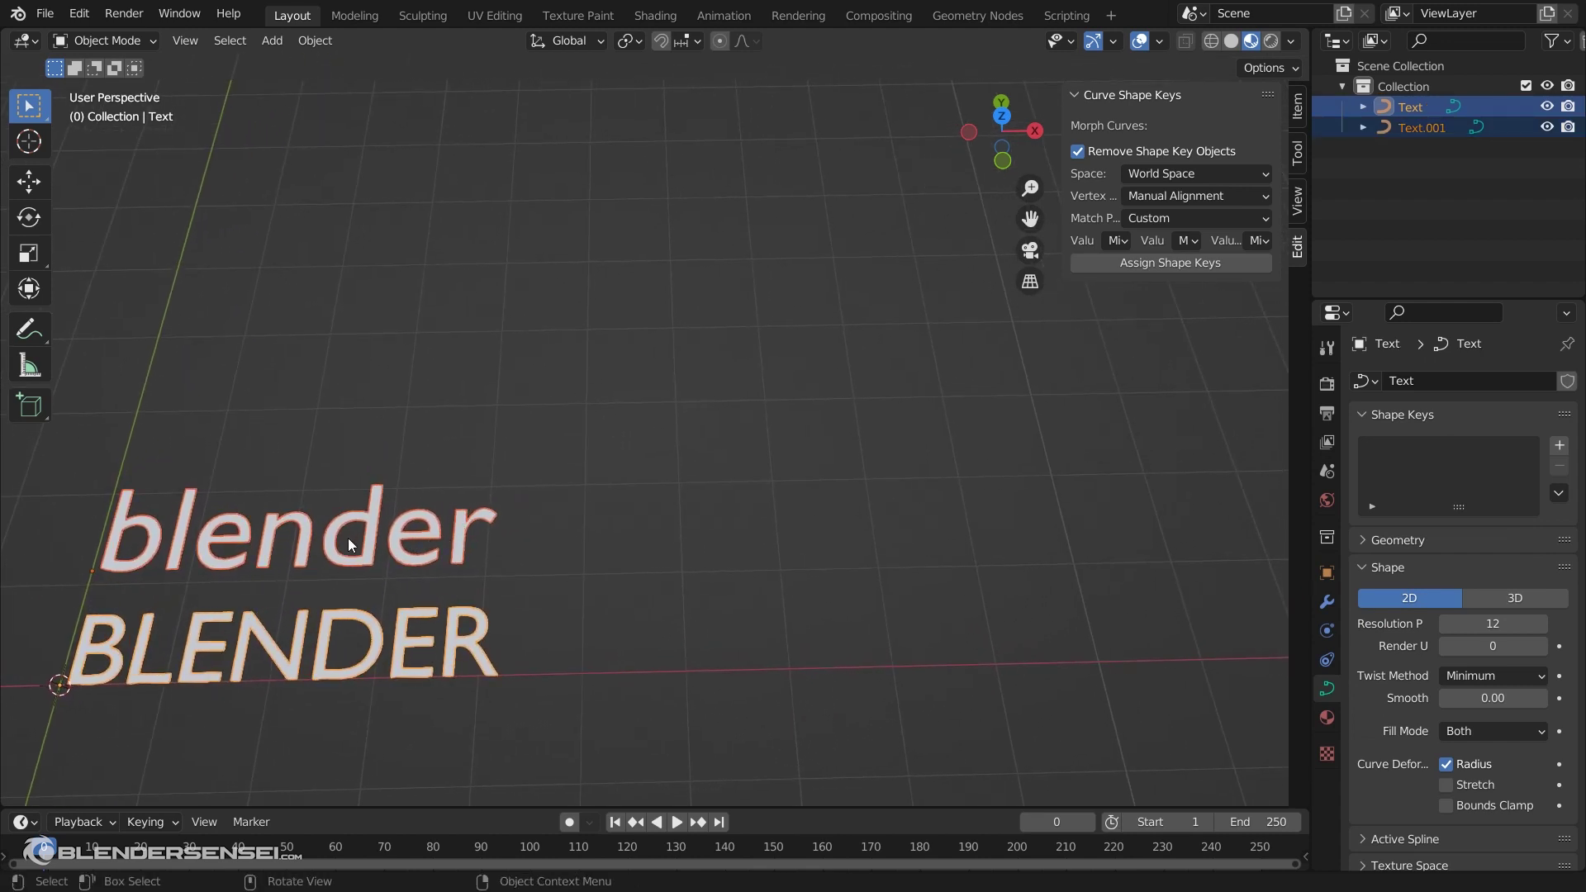
drag(1065, 213, 896, 213)
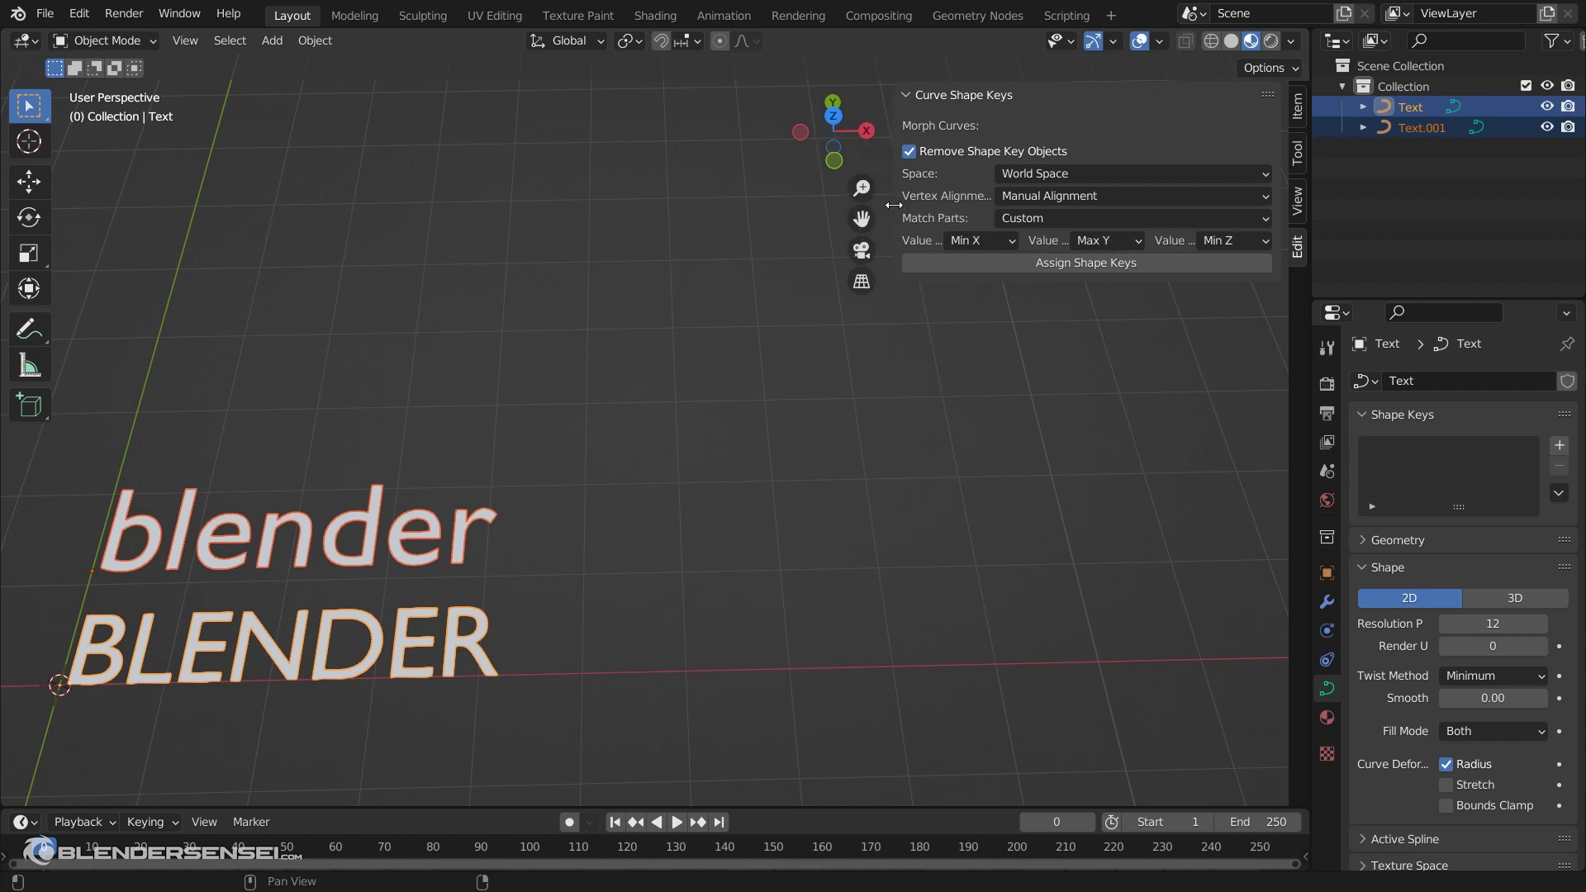
click(1008, 218)
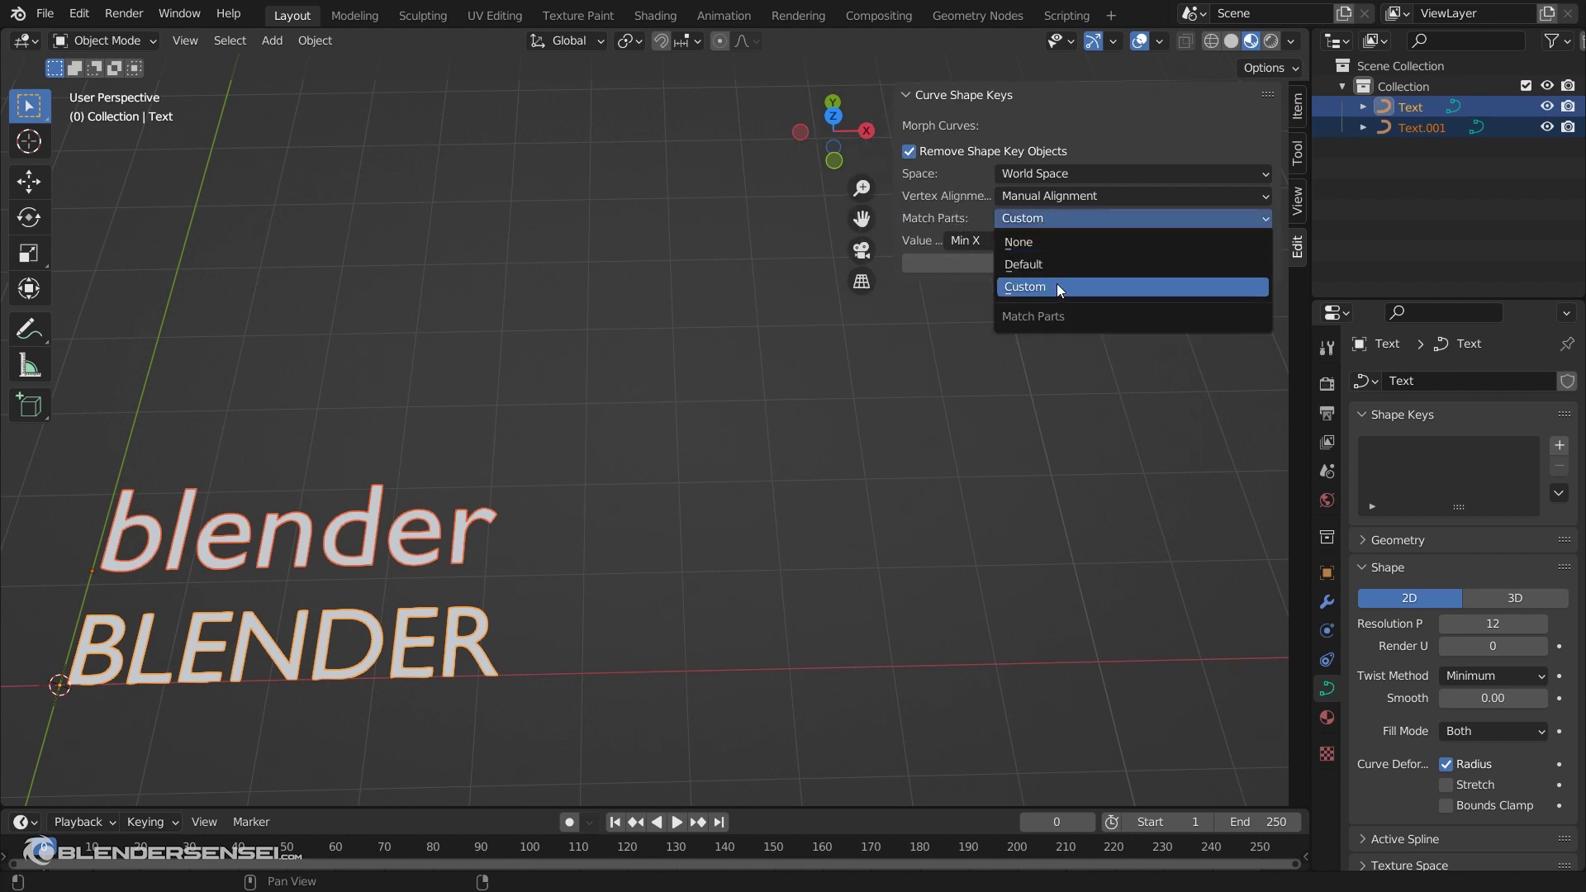
click(1059, 265)
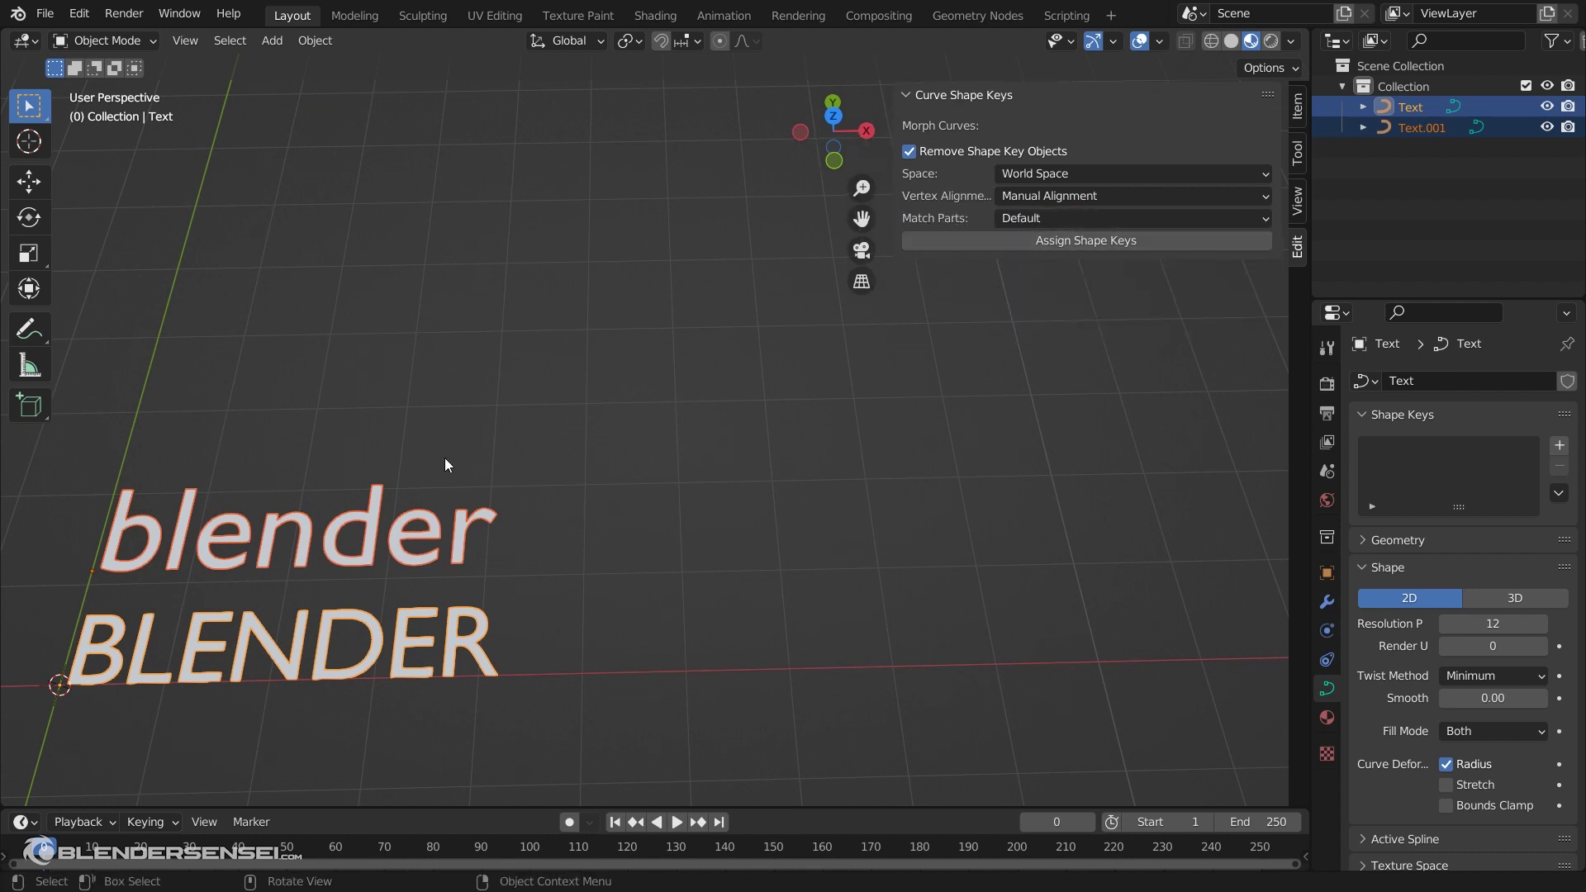
Duplicate both words and place the copies beside the originals along the global X axis
shift+middle_drag(444, 457, 378, 553)
key(shift+d)
key(x)
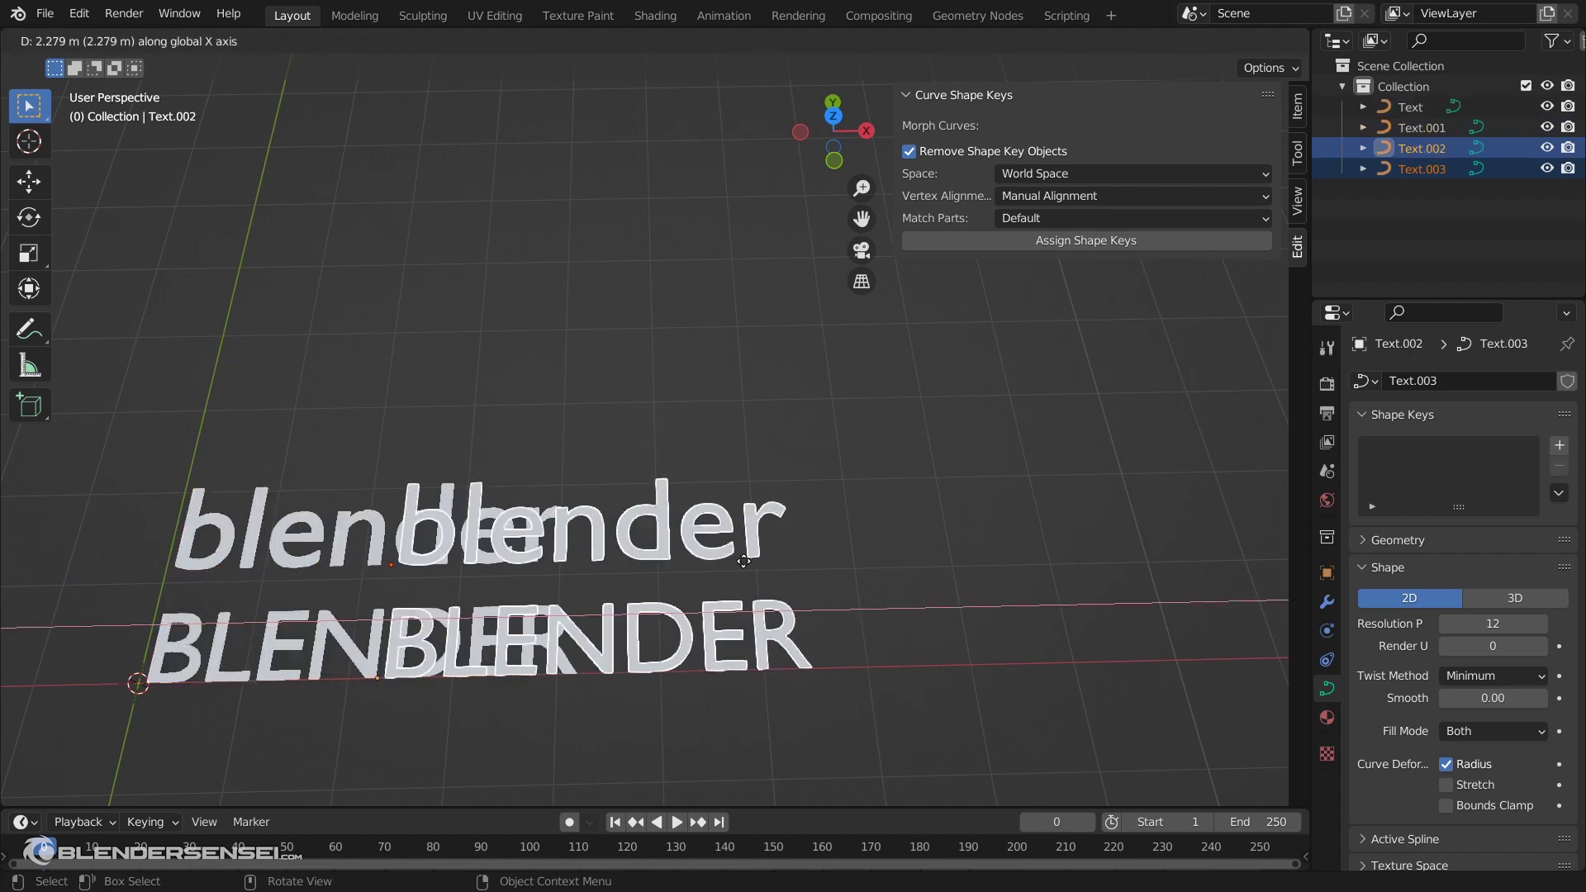
click(890, 444)
In Edit Mode, duplicate the lowercase copy's letter r three times along the X axis, and return to Object Mode
shift+middle_drag(890, 444, 637, 456)
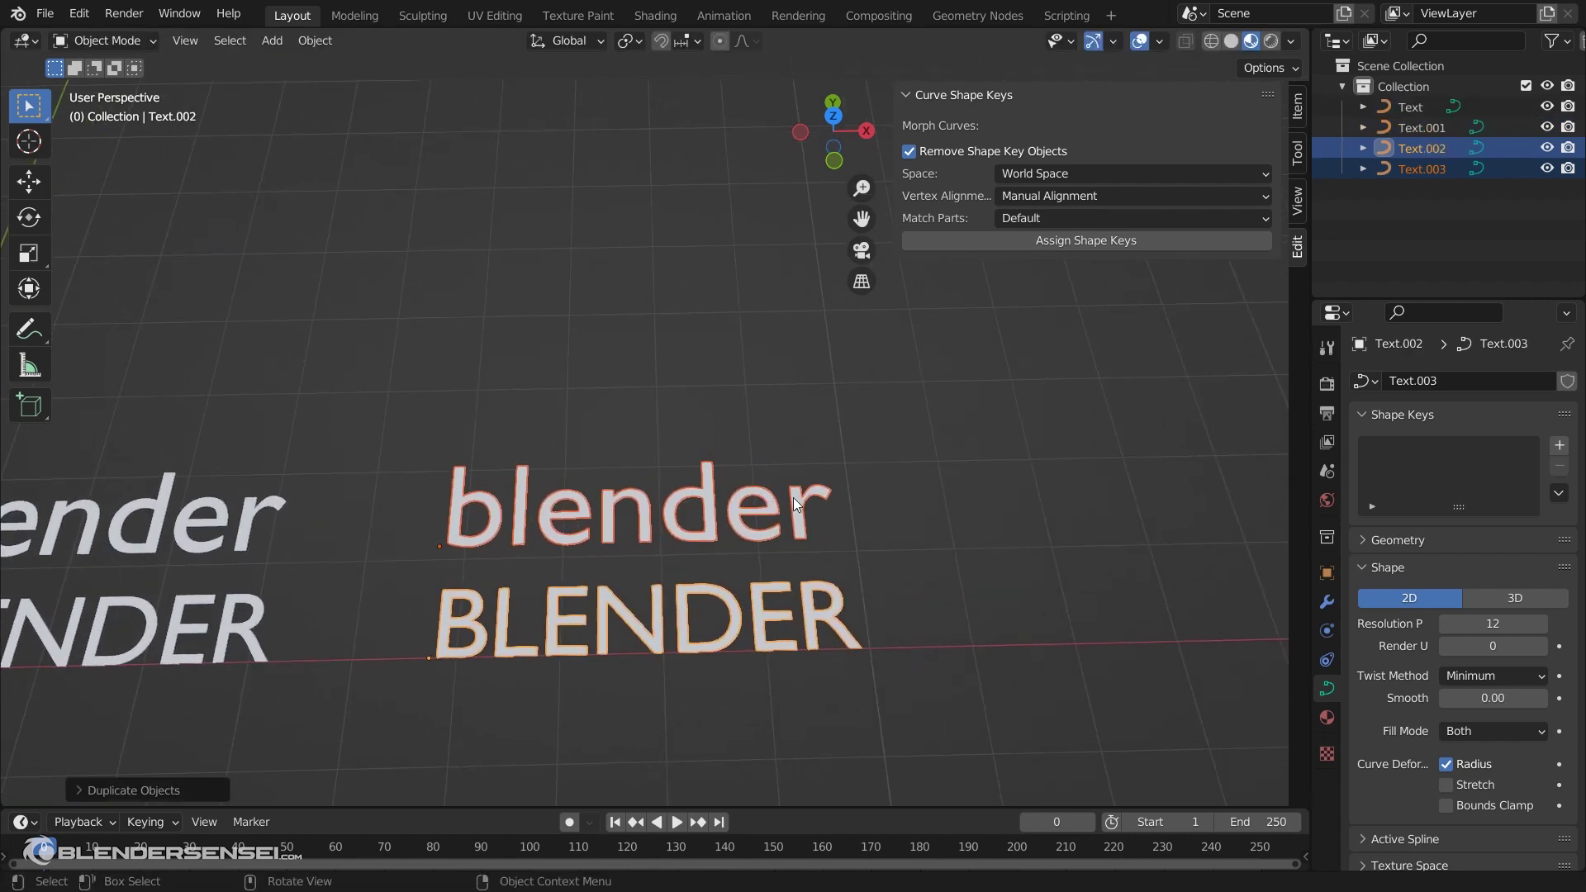
key(Tab)
key(Tab)
key(Tab)
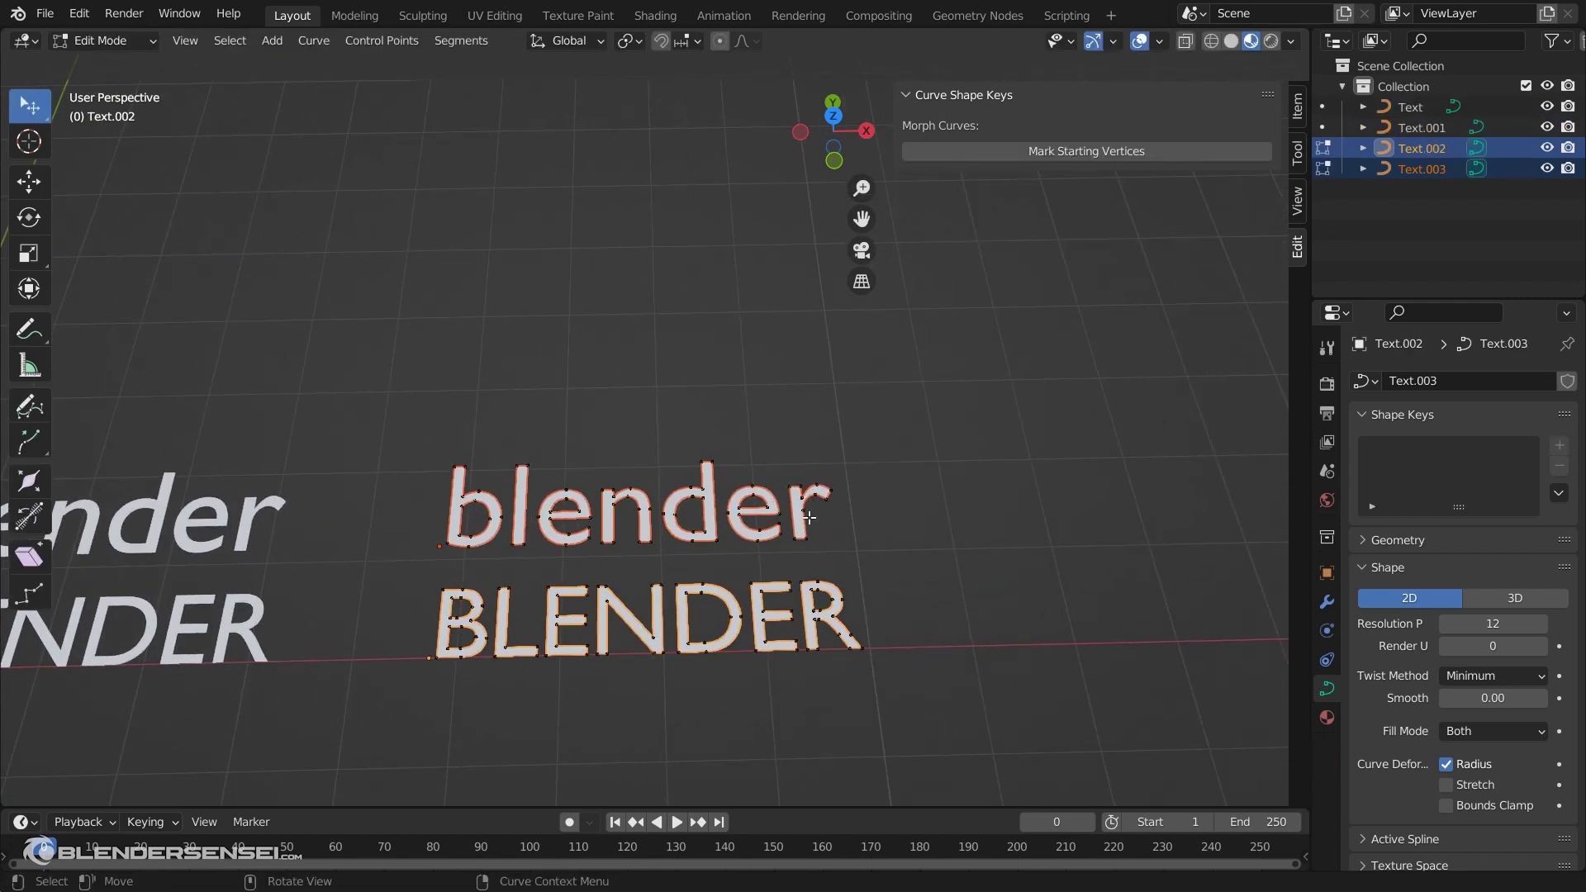
shift+middle_drag(892, 559, 727, 519)
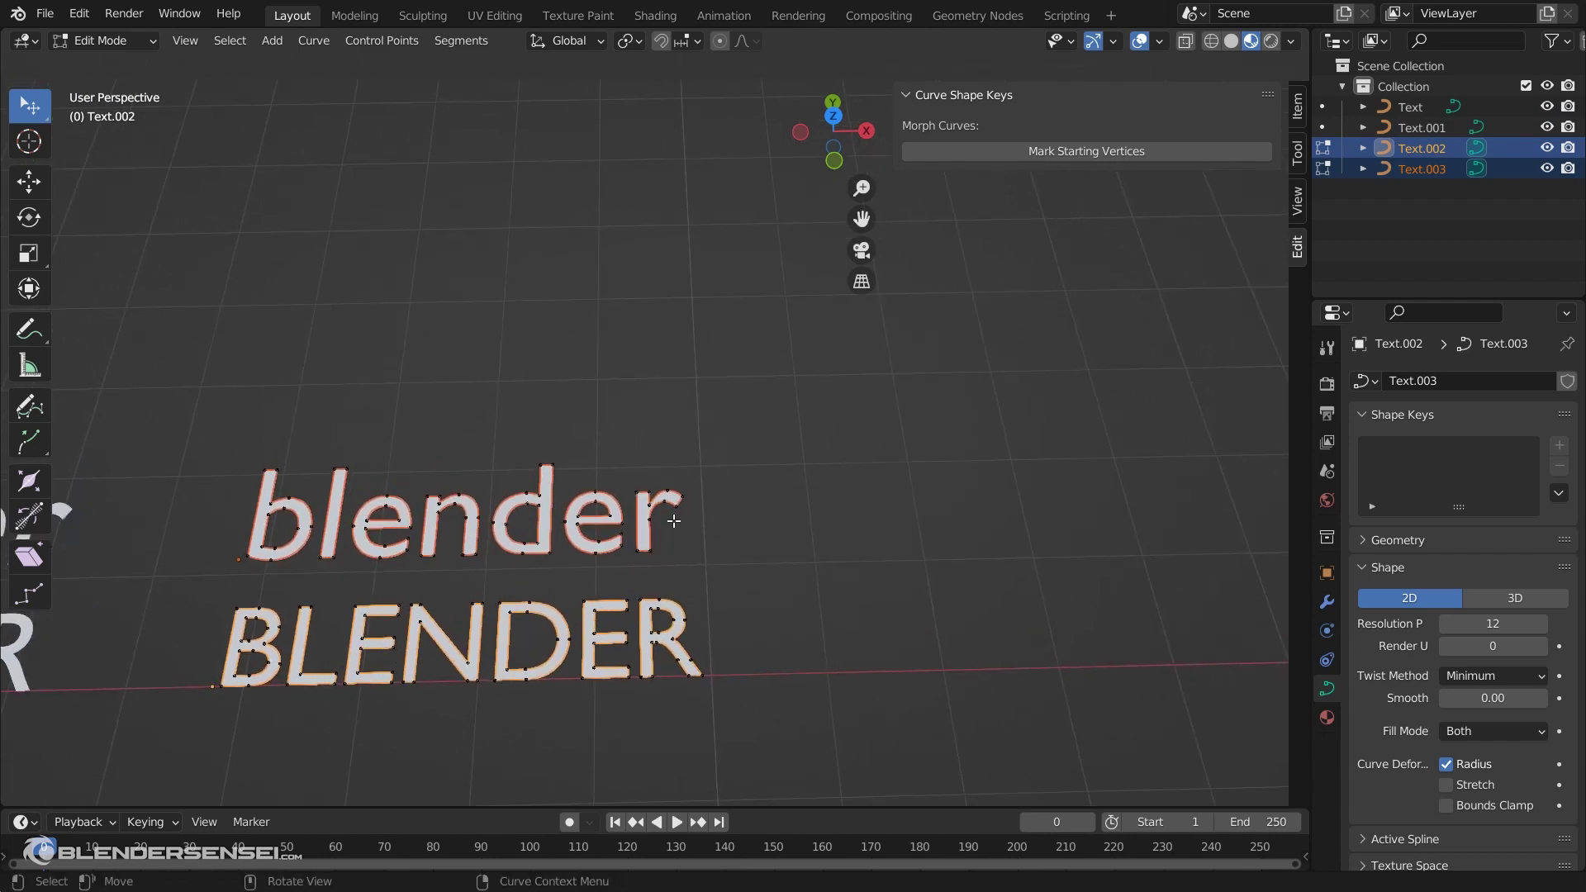
shift+middle_drag(675, 568, 796, 531)
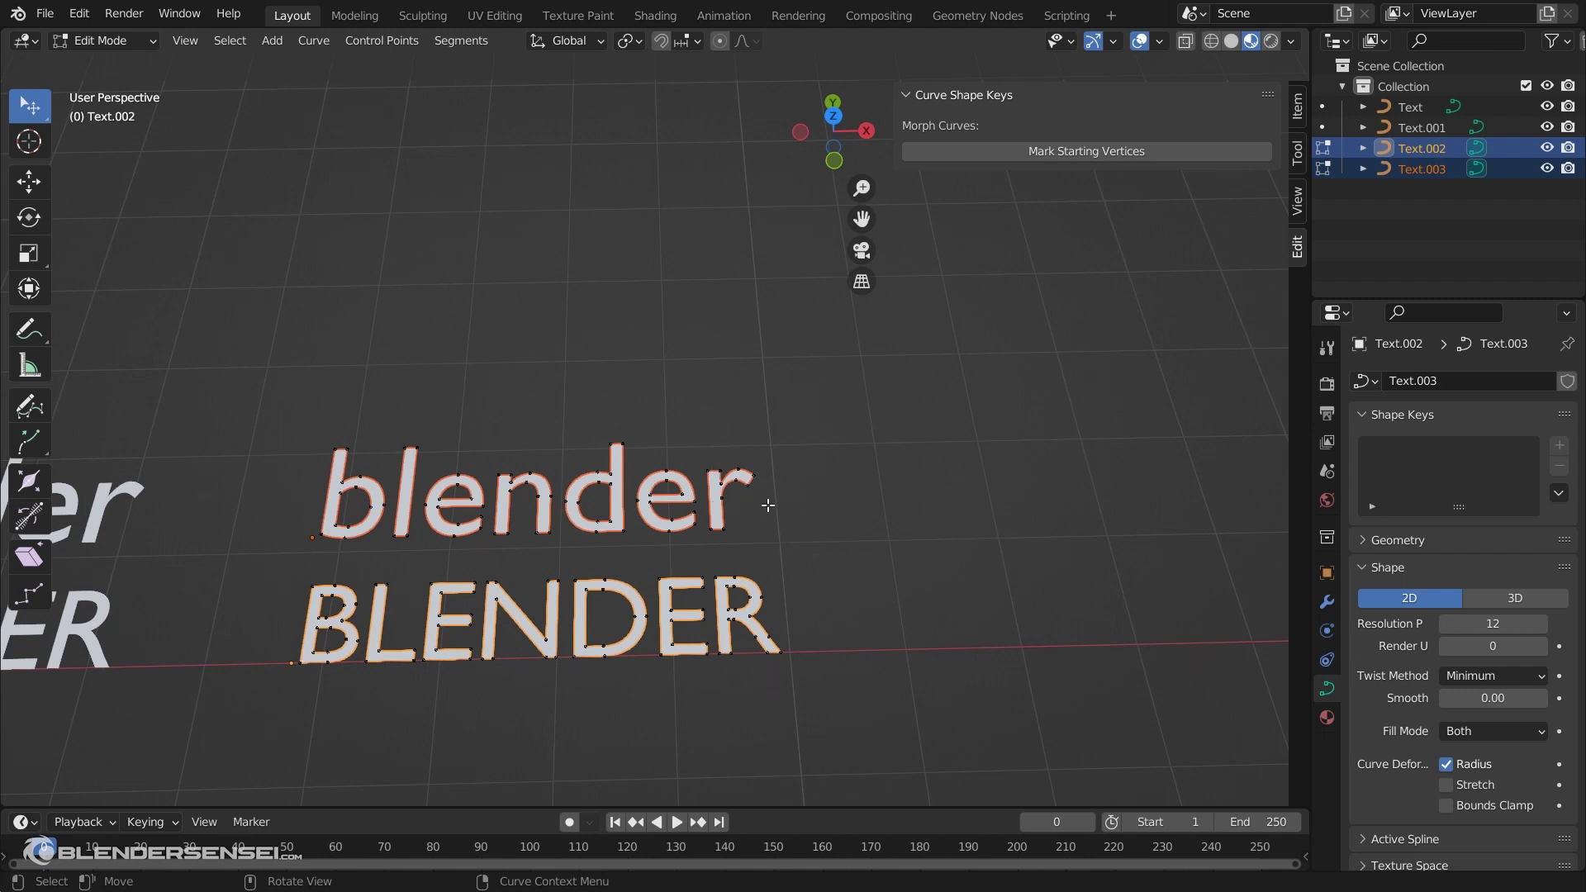
drag(779, 440, 709, 546)
key(g)
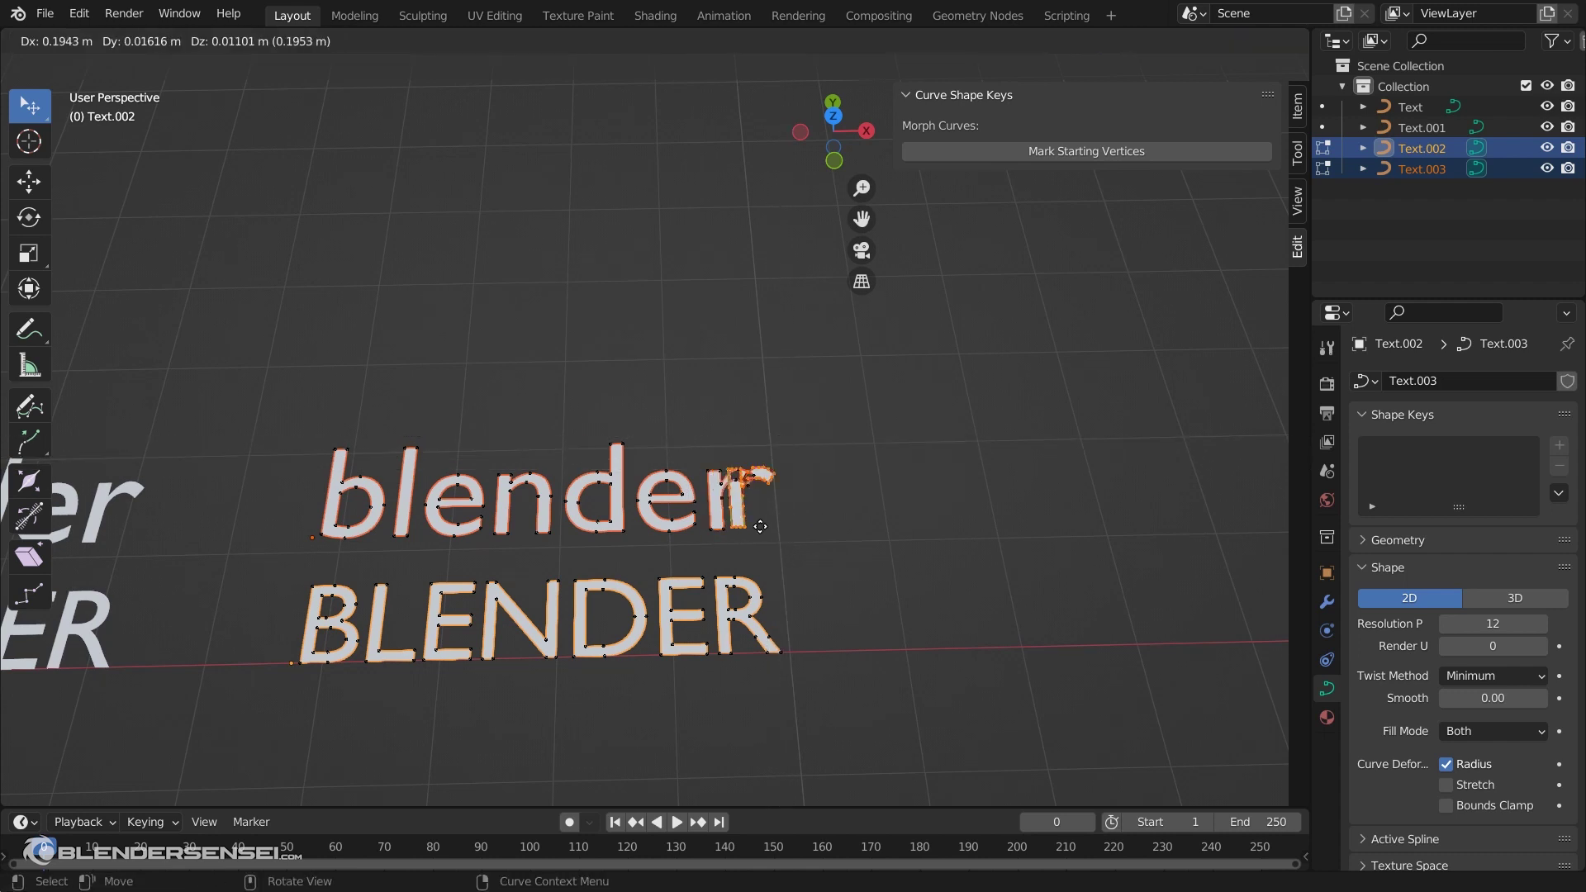
key(x)
click(805, 541)
key(shift+d)
key(x)
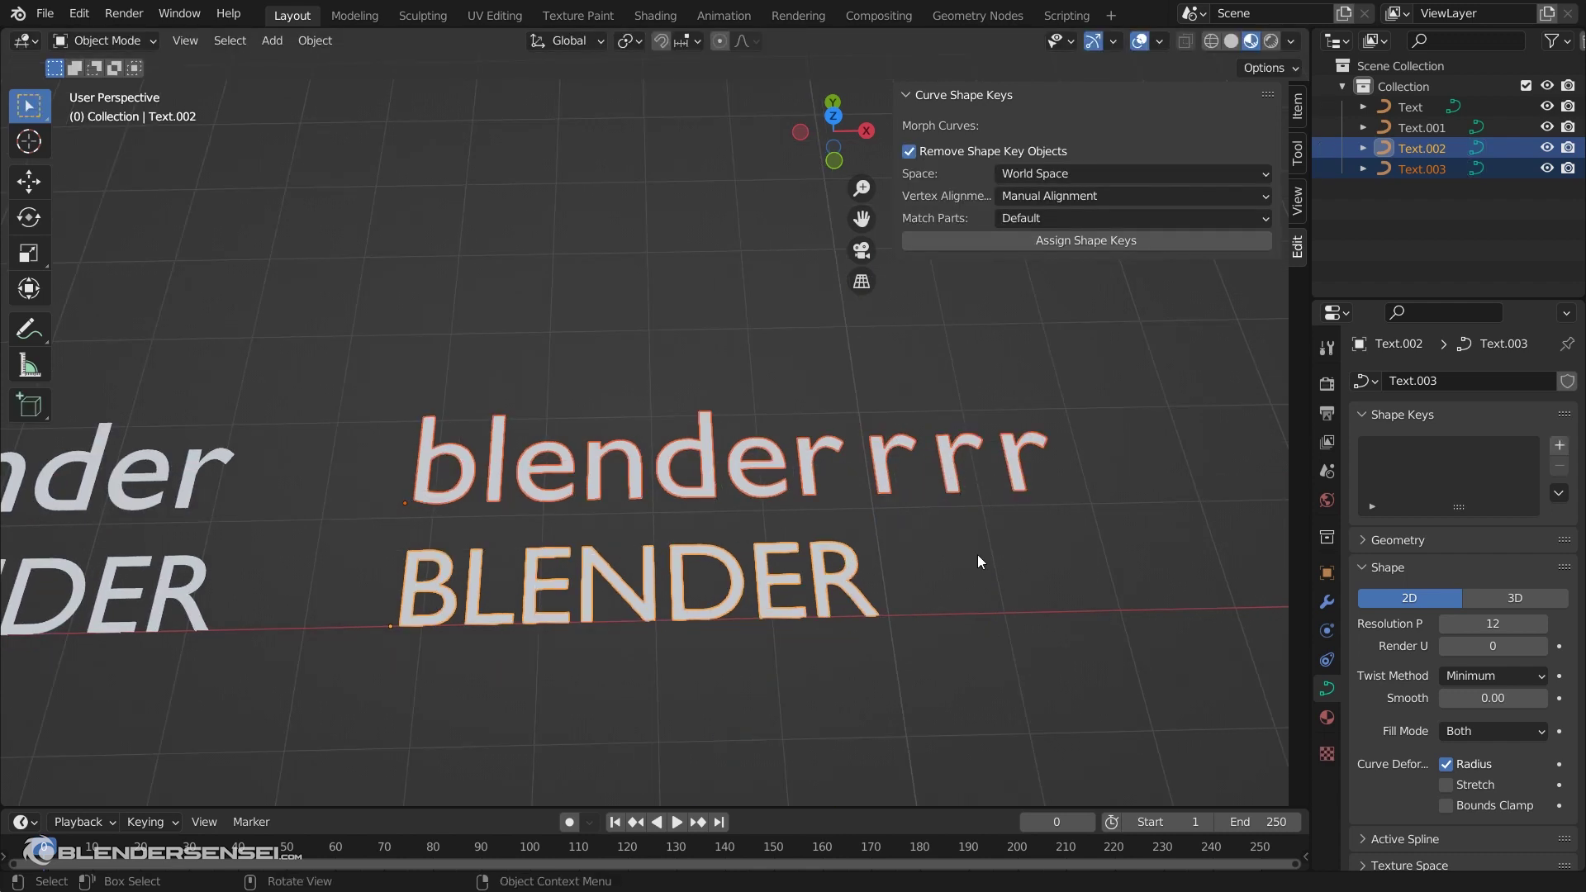
Select the uppercase BLENDER copy with the lowercase word with extra r letters as the active object, and assign shape keys
shift+middle_drag(937, 457, 865, 448)
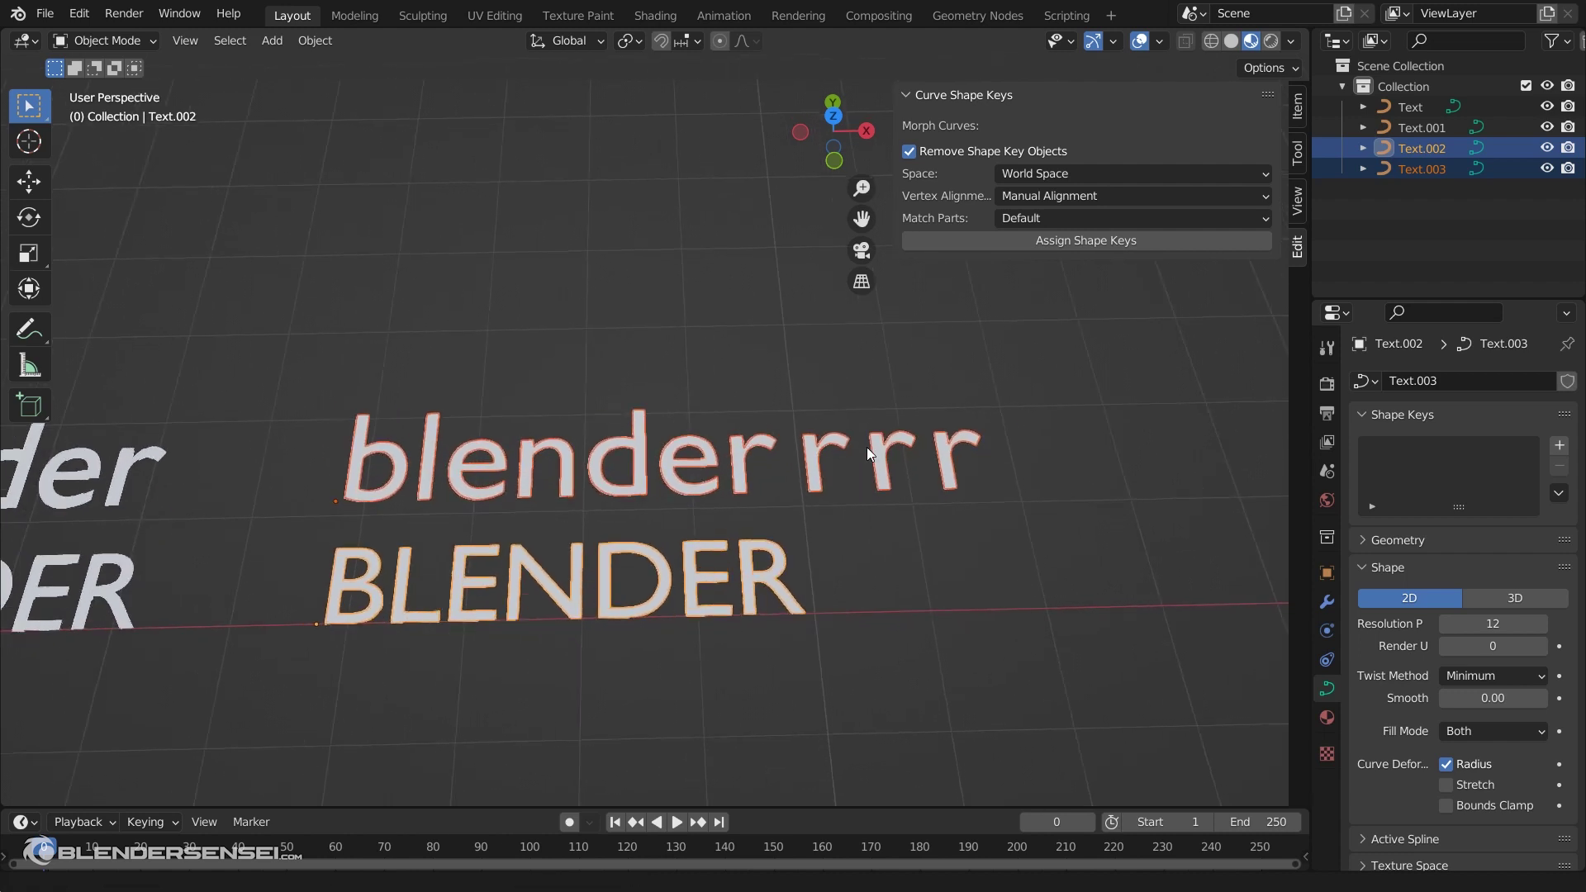
shift+click(725, 540)
click(667, 454)
click(718, 546)
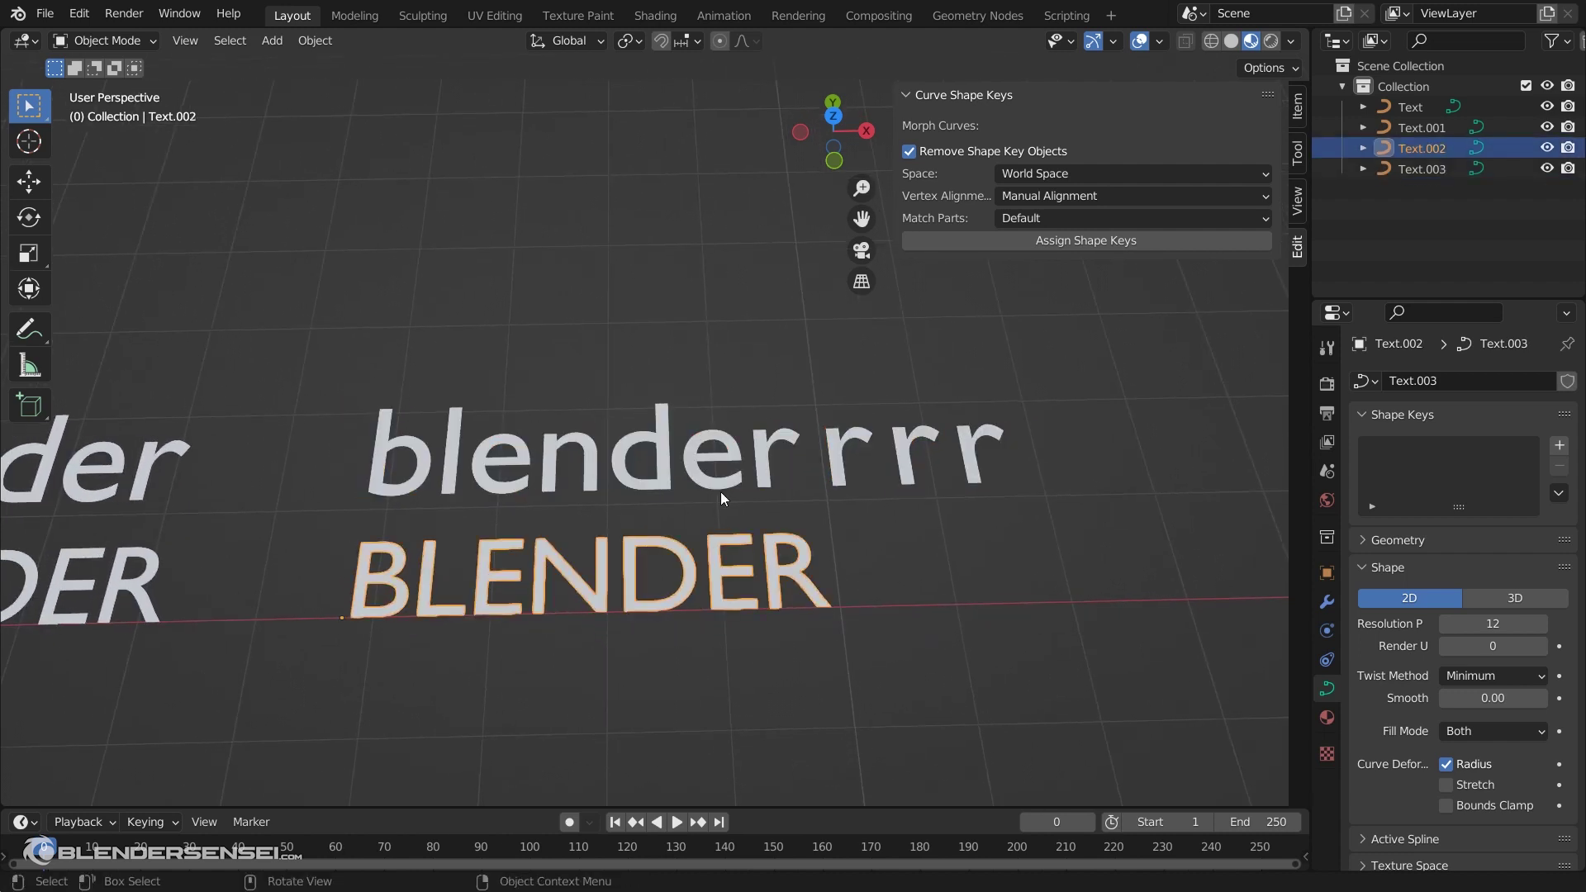
shift+click(722, 474)
click(1084, 240)
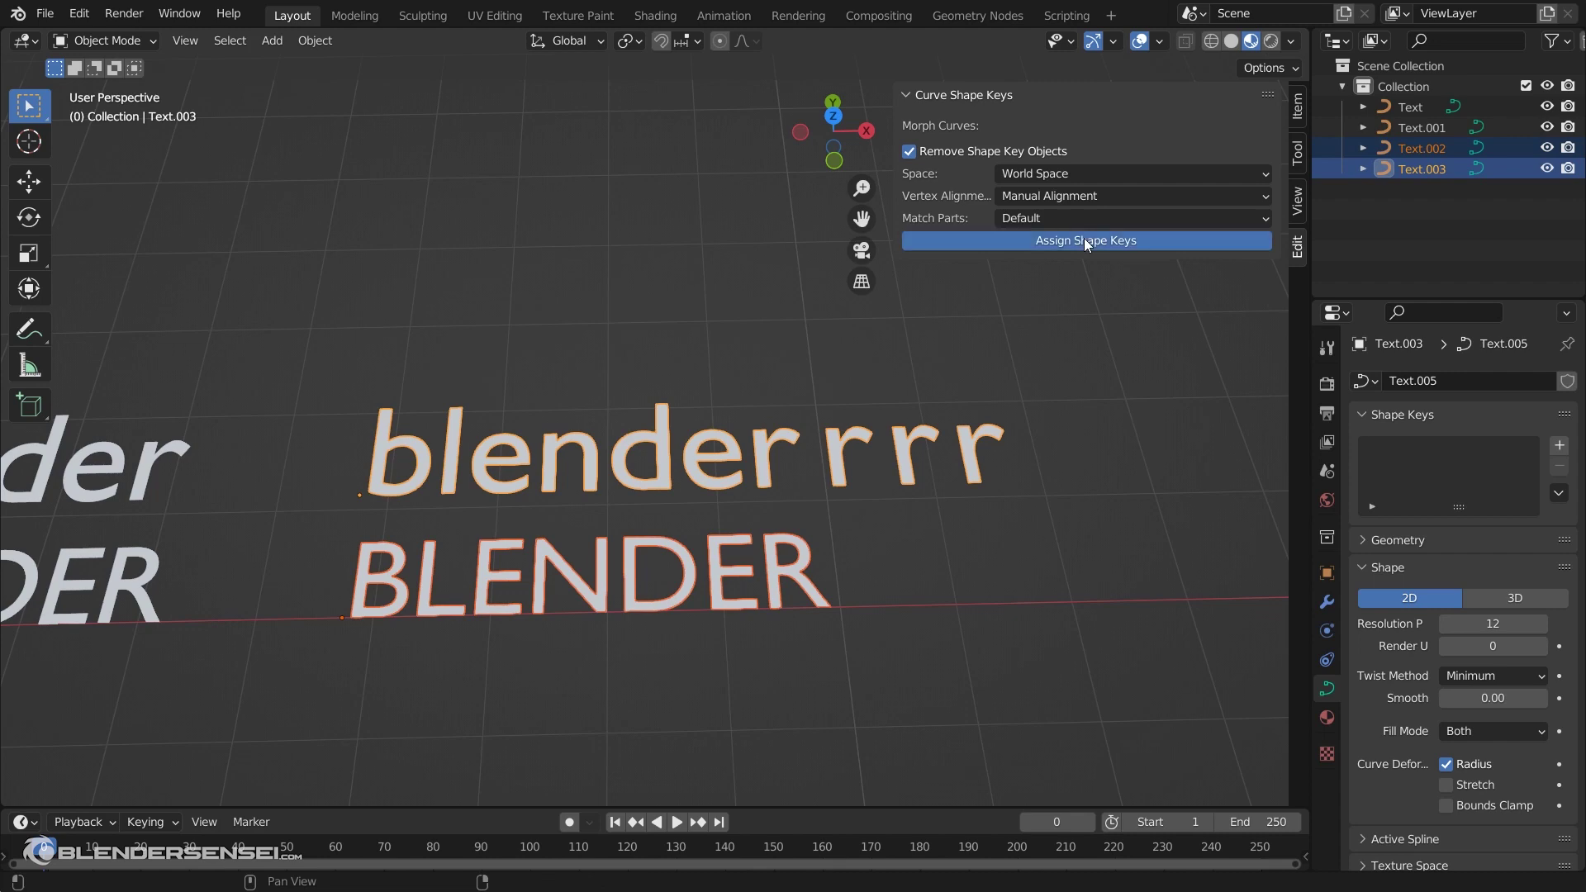
Select the Text.002 shape key on the morphed lowercase word and vary its value to preview the morph into uppercase BLENDER
middle_drag(776, 505, 630, 470)
mouse_move(742, 454)
middle_down()
mouse_move(646, 469)
mouse_move(707, 399)
mouse_move(721, 347)
mouse_move(461, 369)
mouse_move(643, 478)
mouse_move(485, 409)
mouse_move(602, 454)
mouse_move(578, 479)
mouse_move(664, 479)
mouse_move(722, 444)
middle_up()
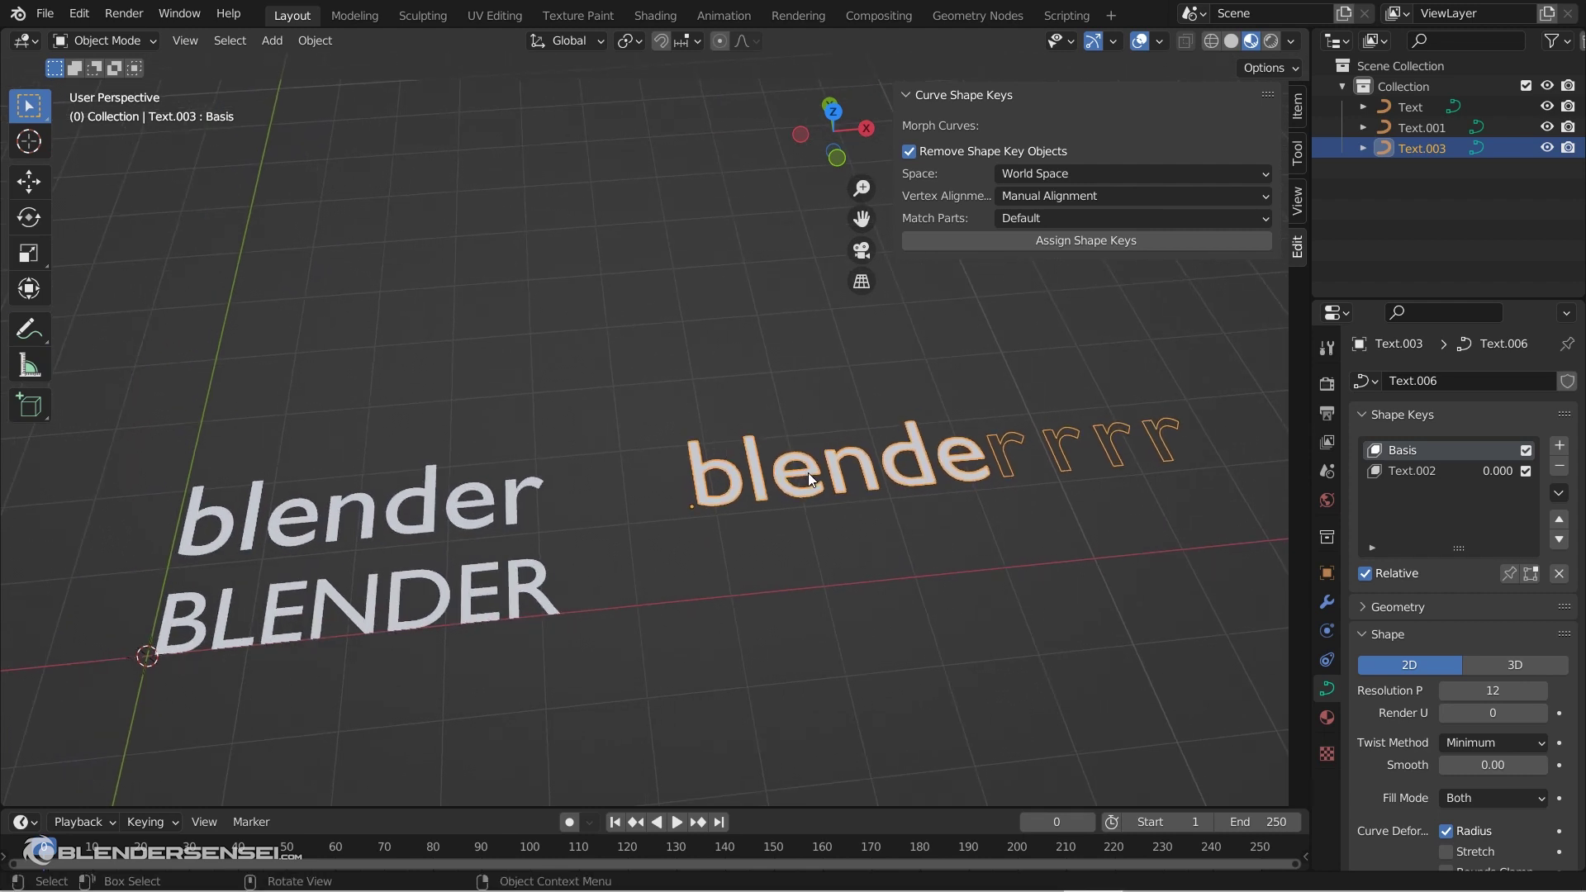
scroll(807, 472, down, 3)
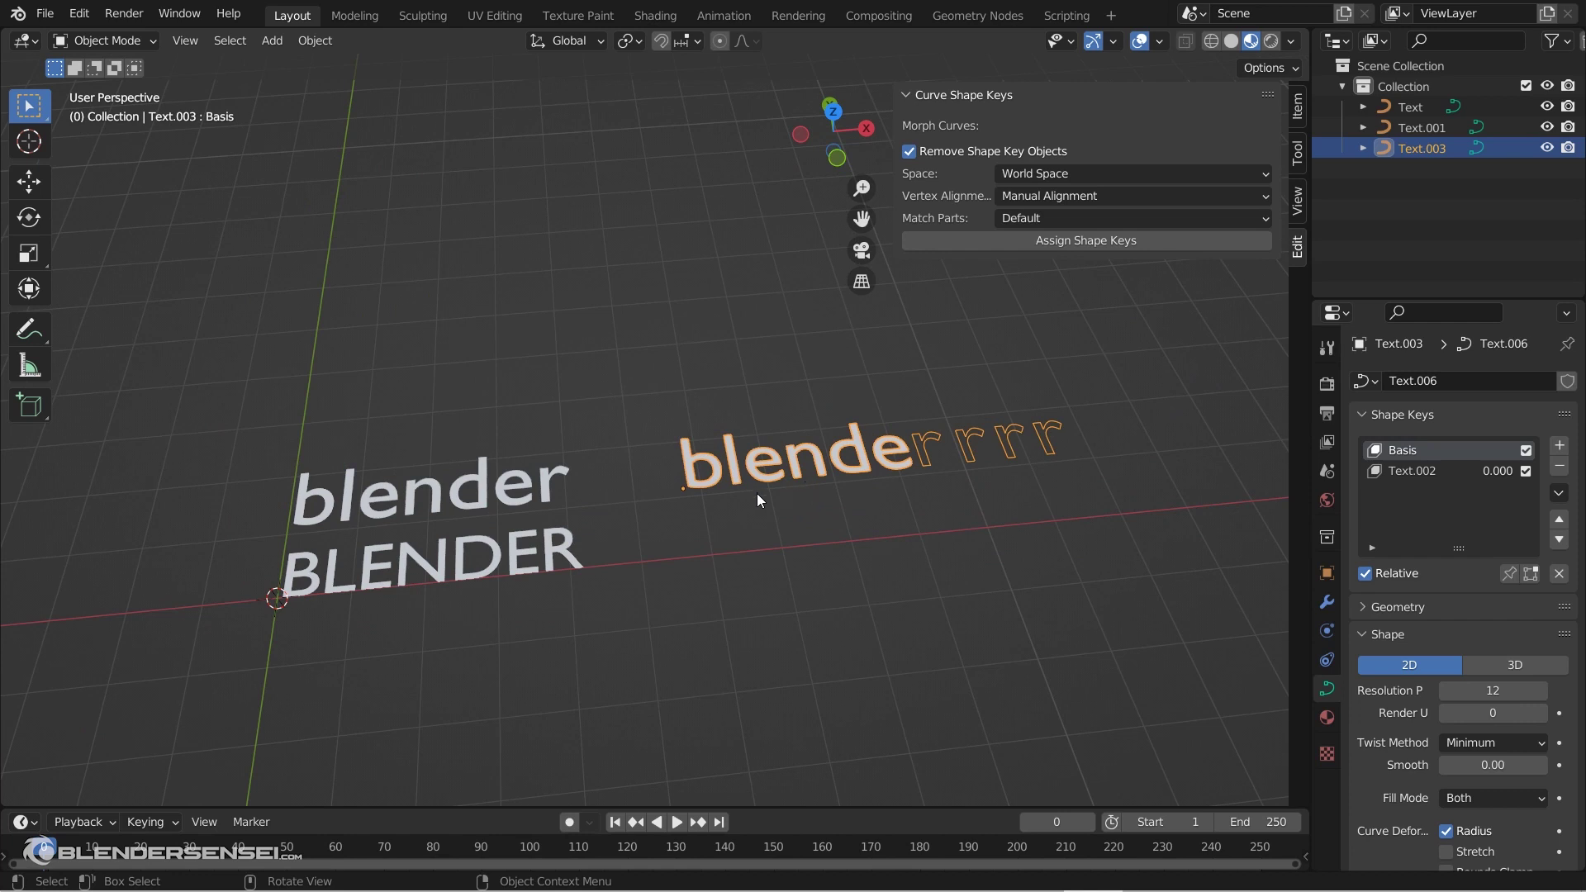
middle_drag(757, 493, 740, 522)
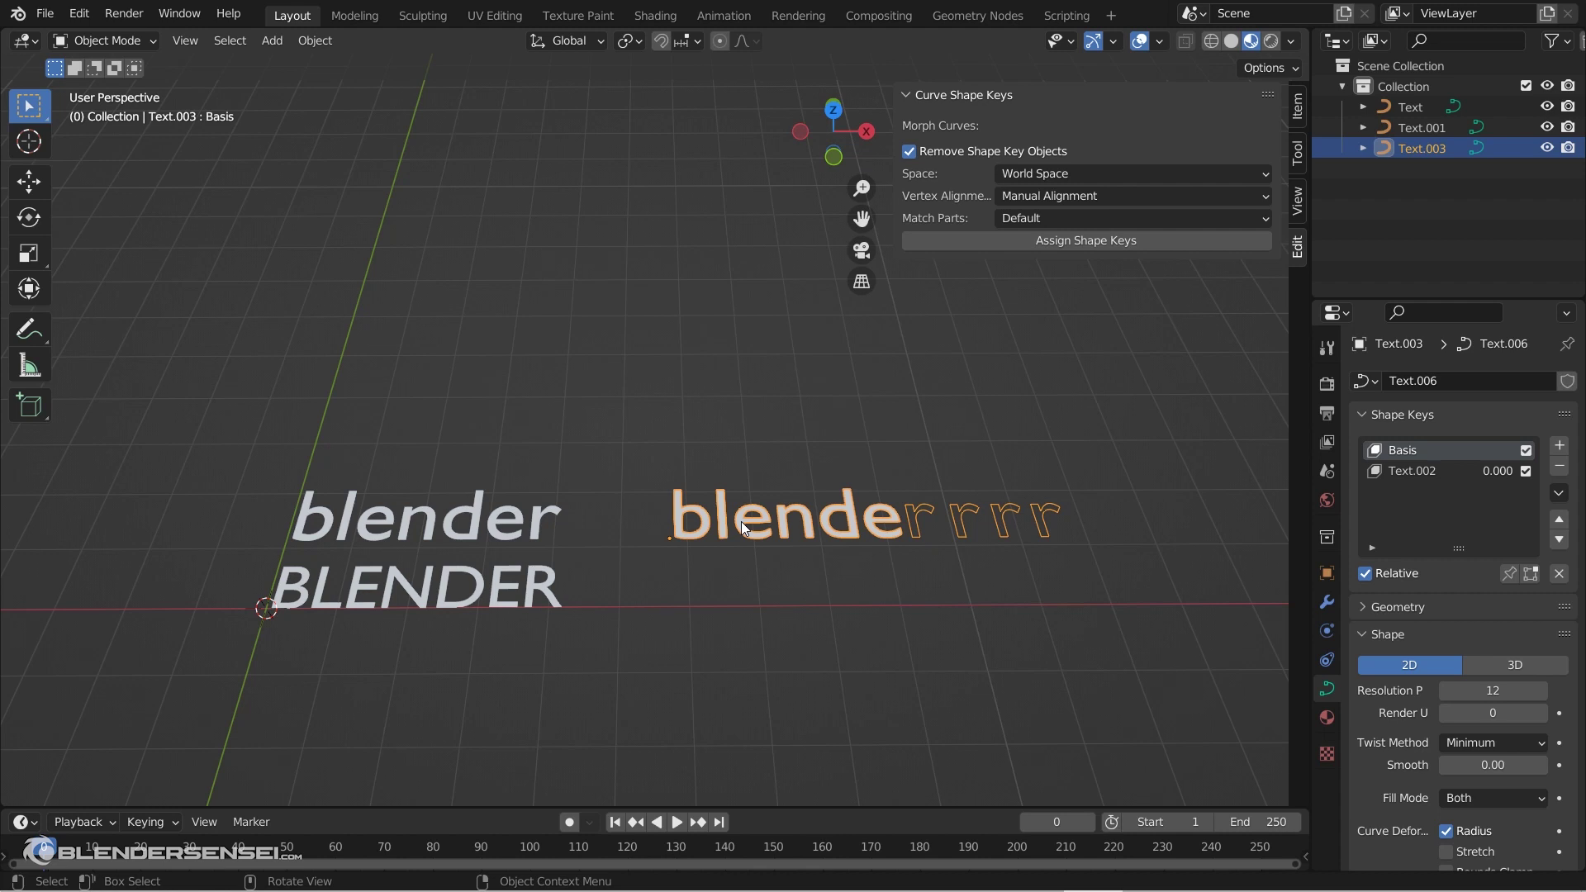
click(1409, 473)
click(1418, 451)
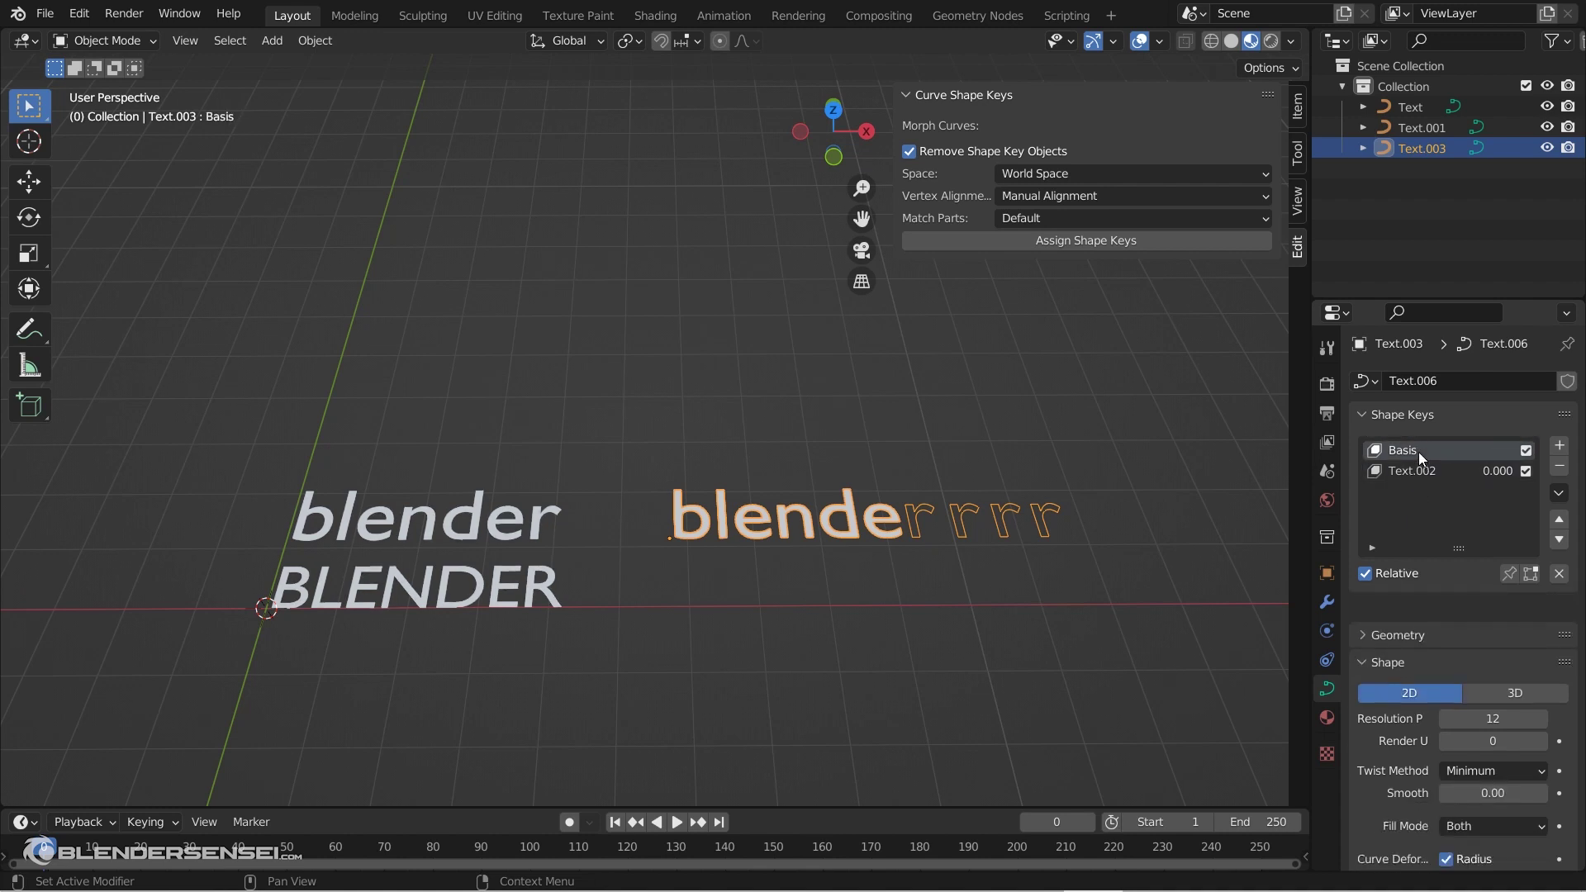
click(1412, 472)
mouse_move(1475, 598)
mouse_down()
mouse_move(1519, 598)
mouse_move(1449, 598)
mouse_move(1524, 598)
mouse_move(1445, 598)
mouse_up()
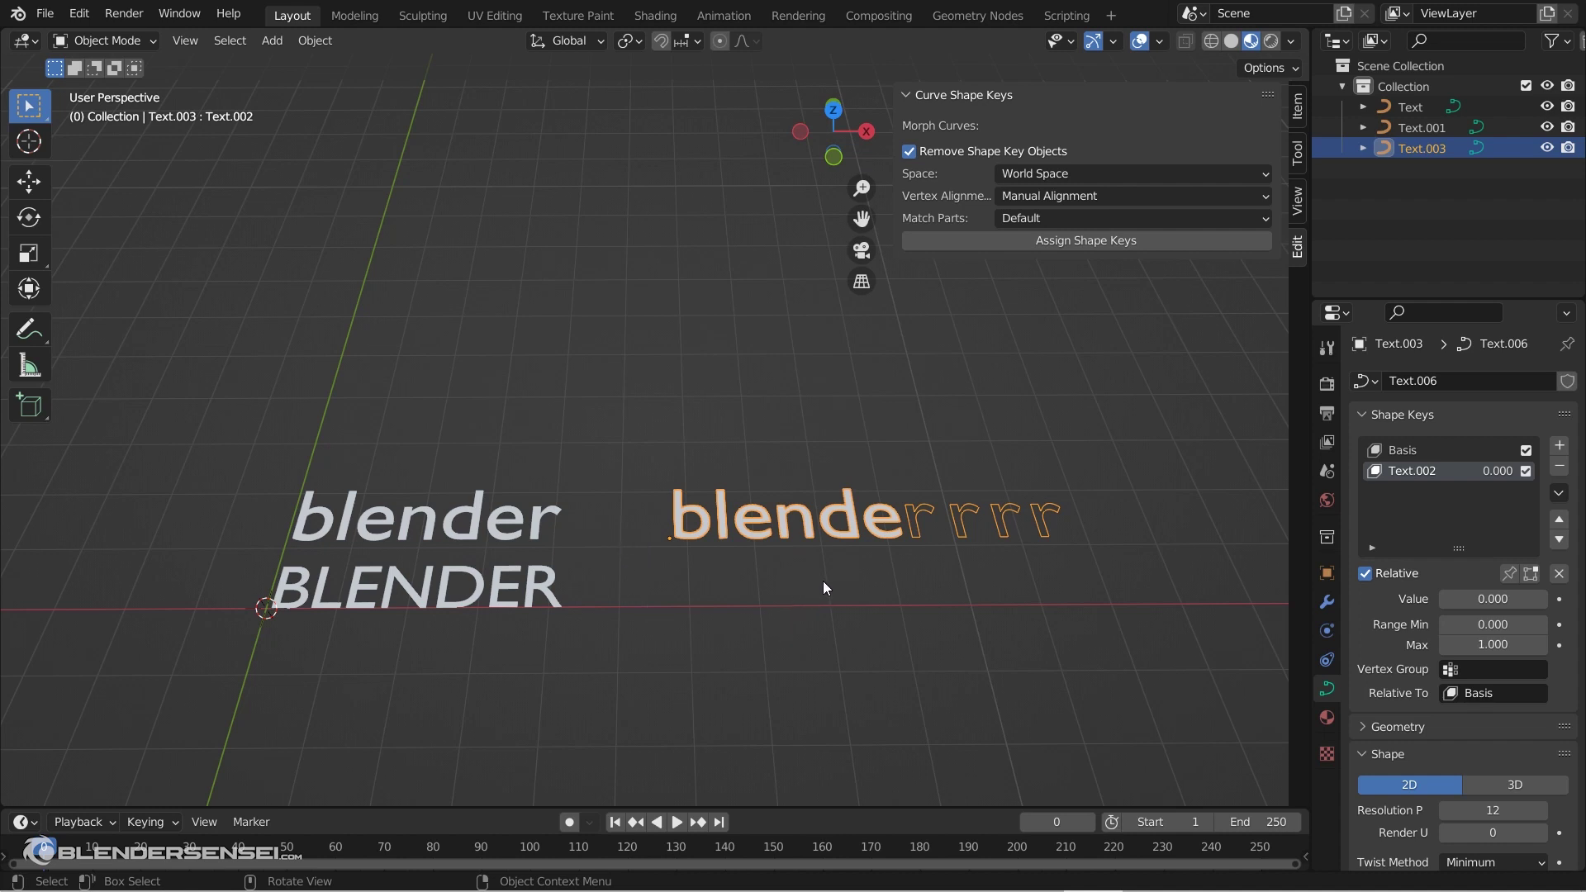
mouse_move(1454, 597)
mouse_down()
mouse_move(1519, 598)
mouse_move(1431, 598)
mouse_up()
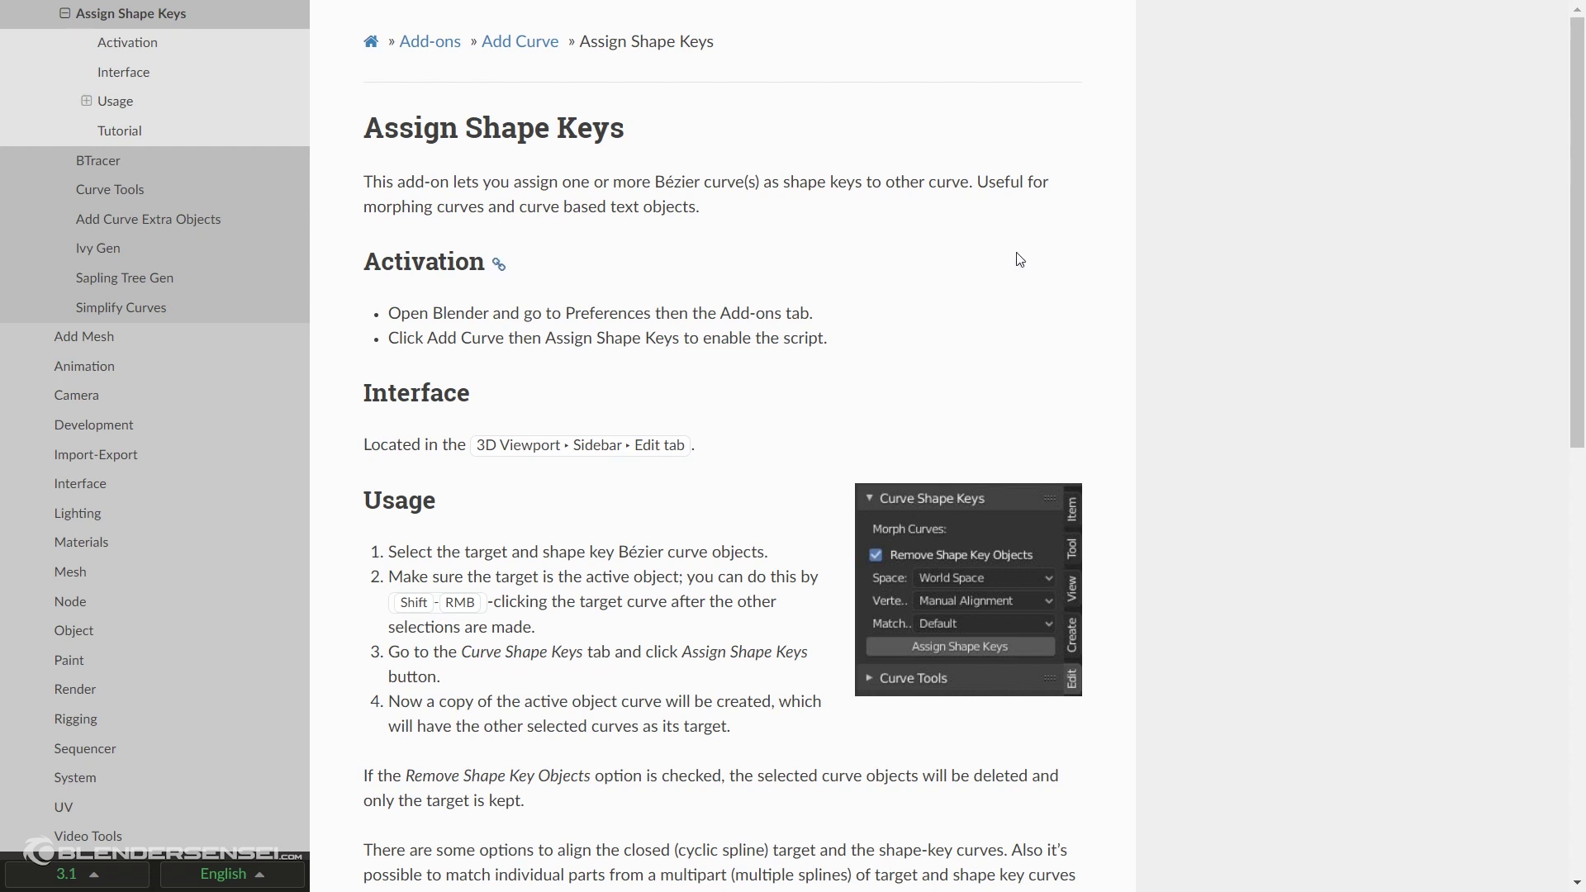
Read the Blender manual's Assign Shape Keys page from the activation and usage sections down to the reference section
scroll(958, 269, down, 3)
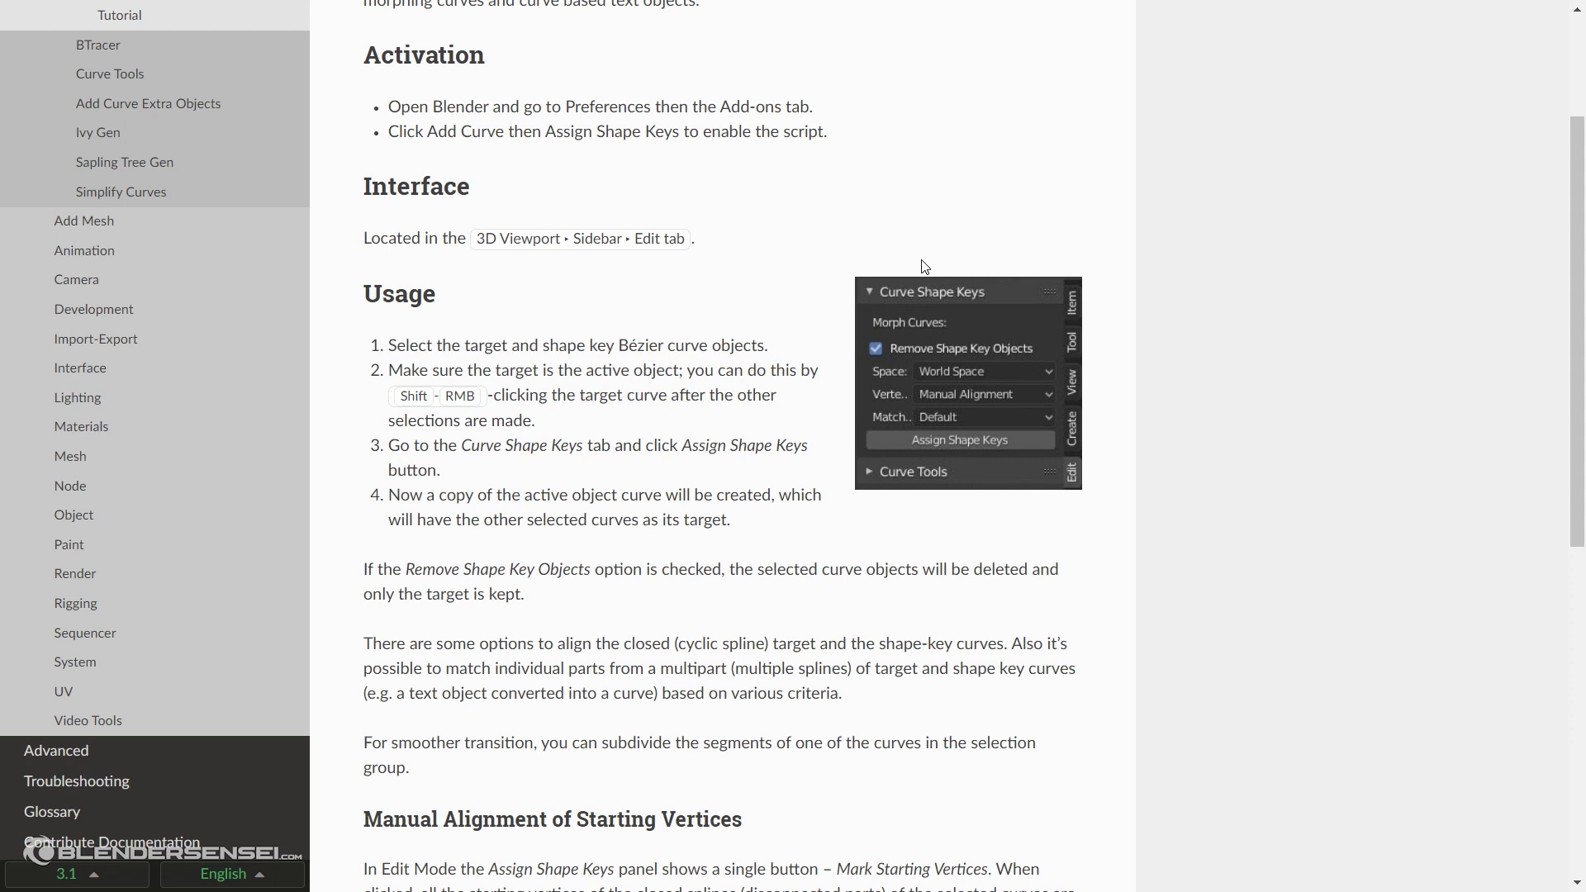
scroll(924, 266, down, 1)
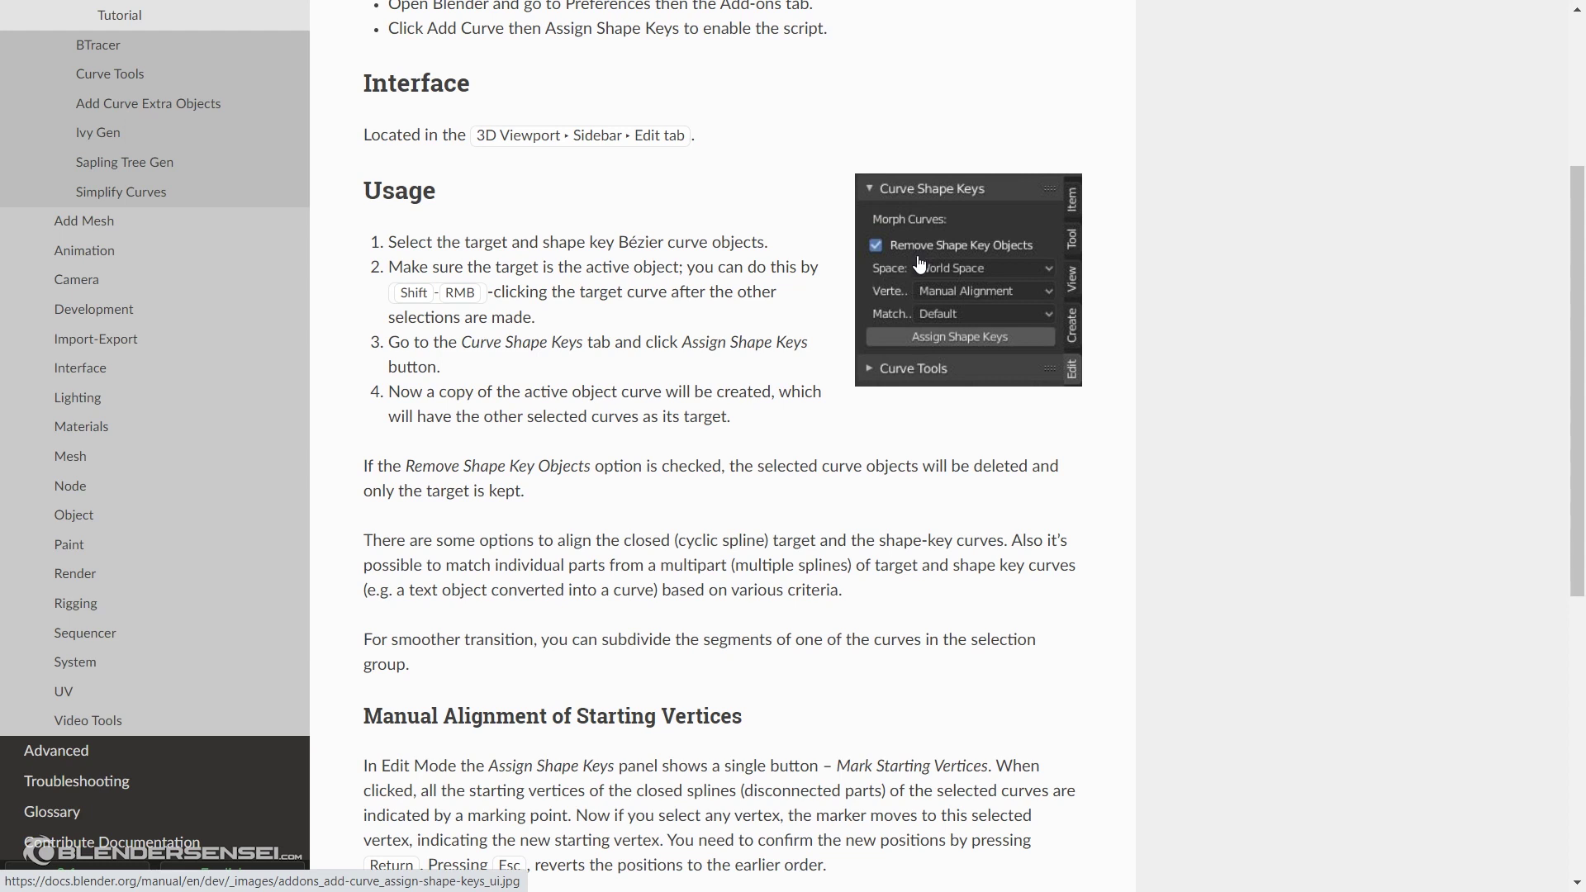
scroll(919, 262, down, 1)
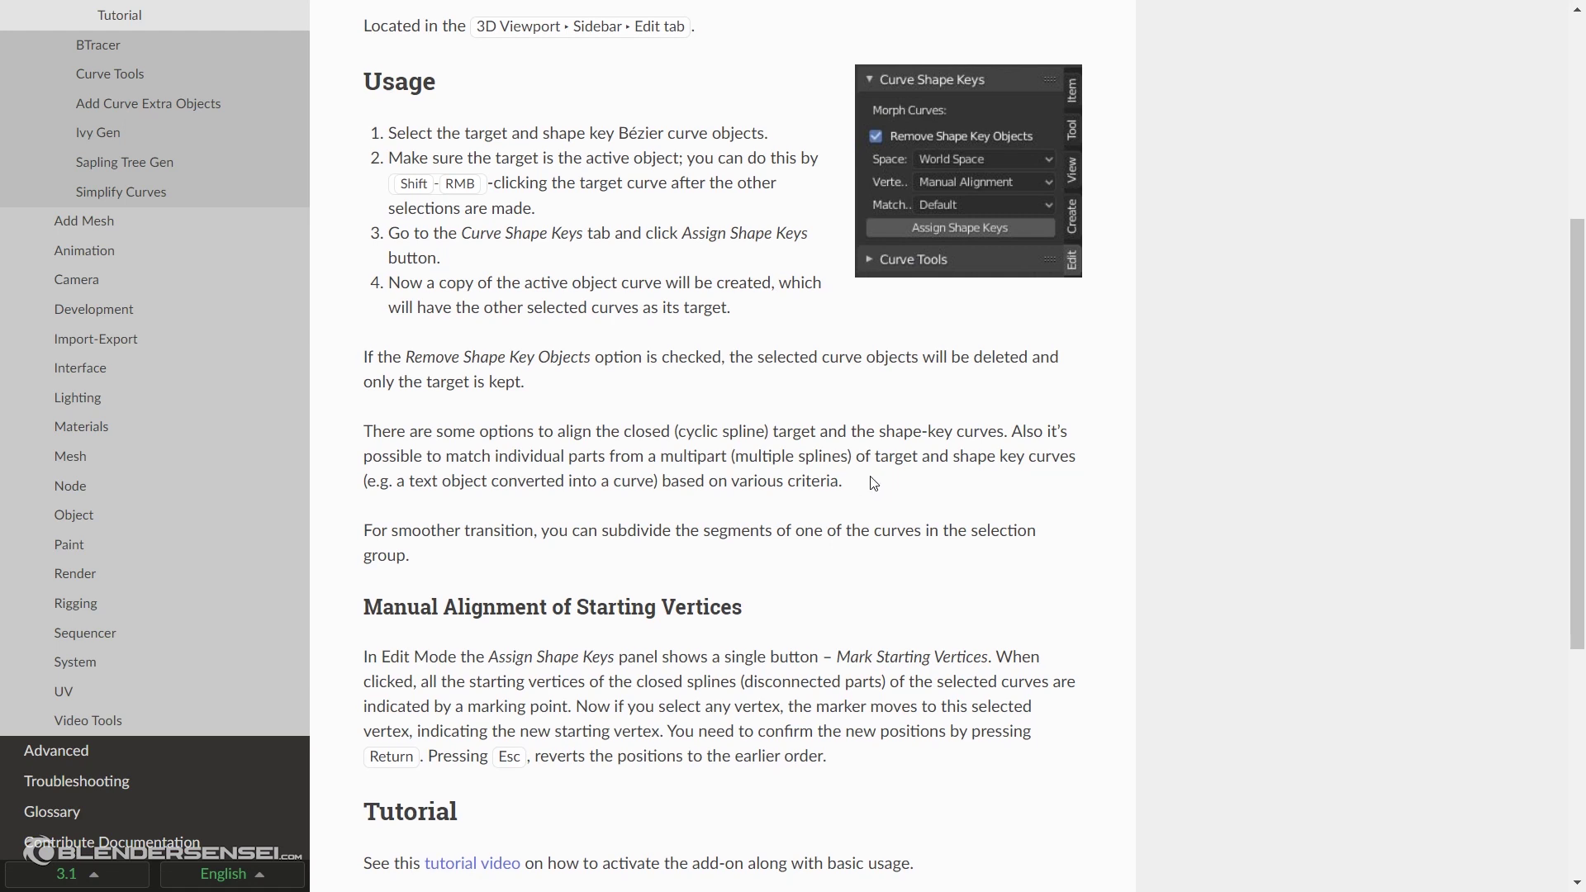
scroll(871, 484, down, 1)
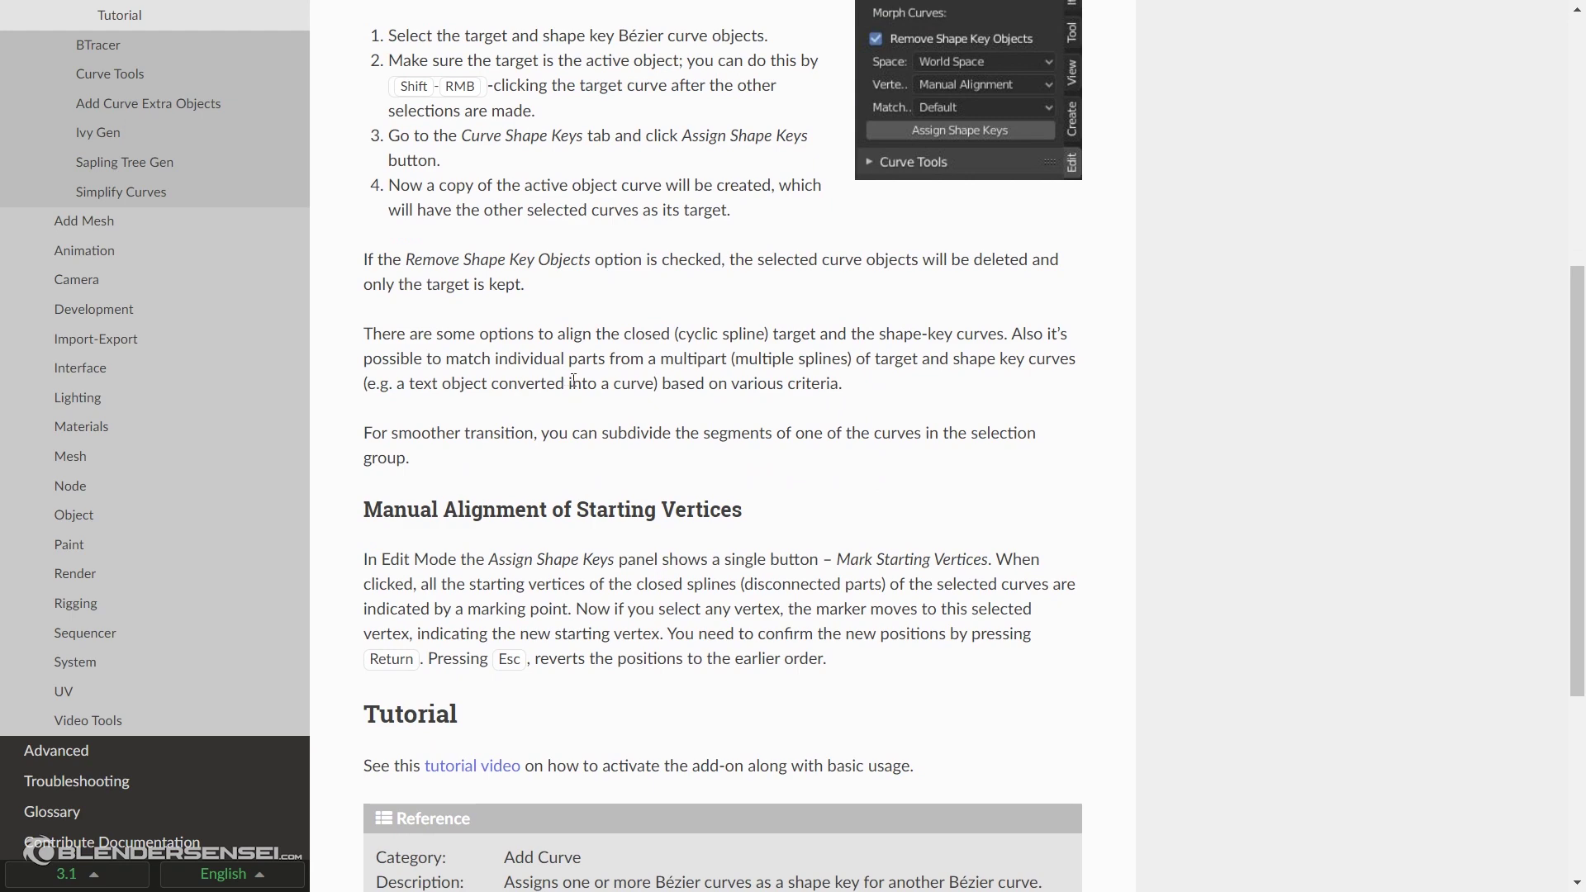
scroll(573, 381, down, 2)
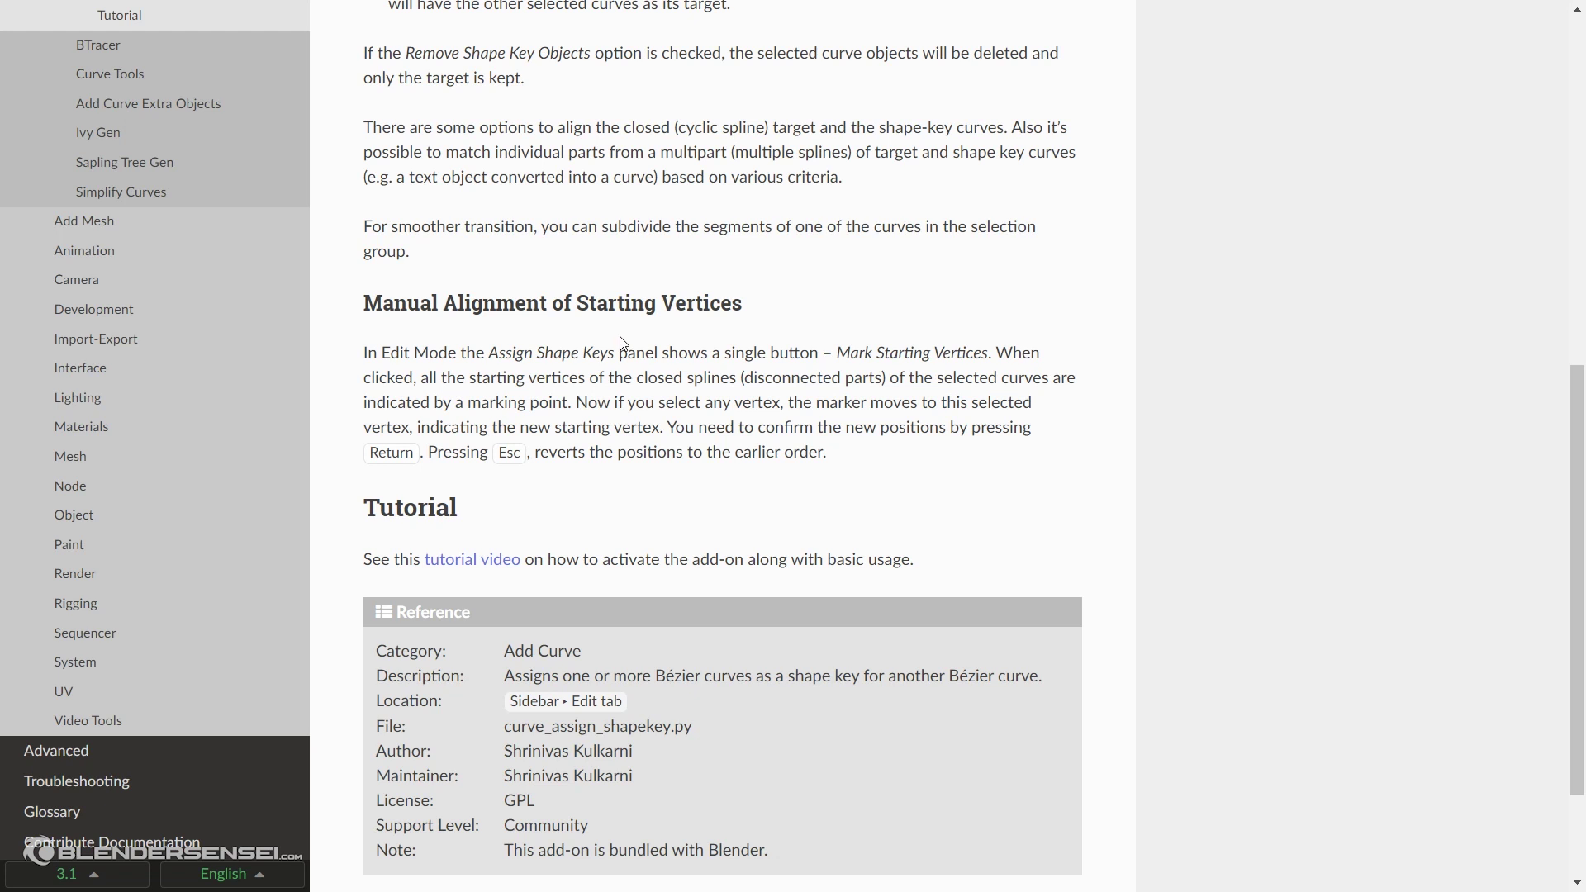
scroll(622, 343, down, 3)
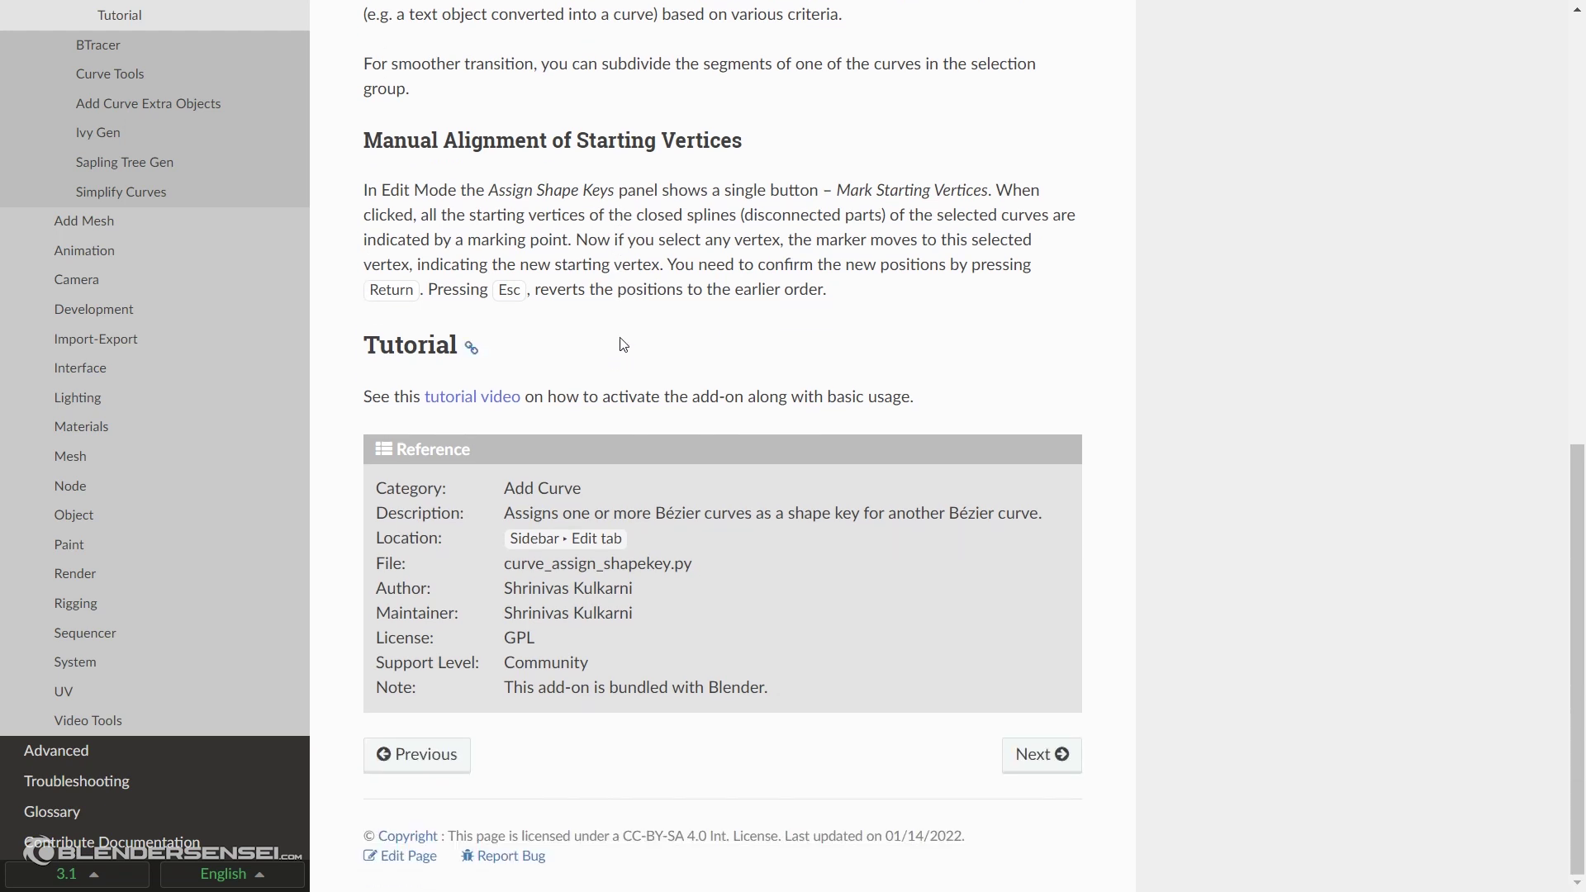